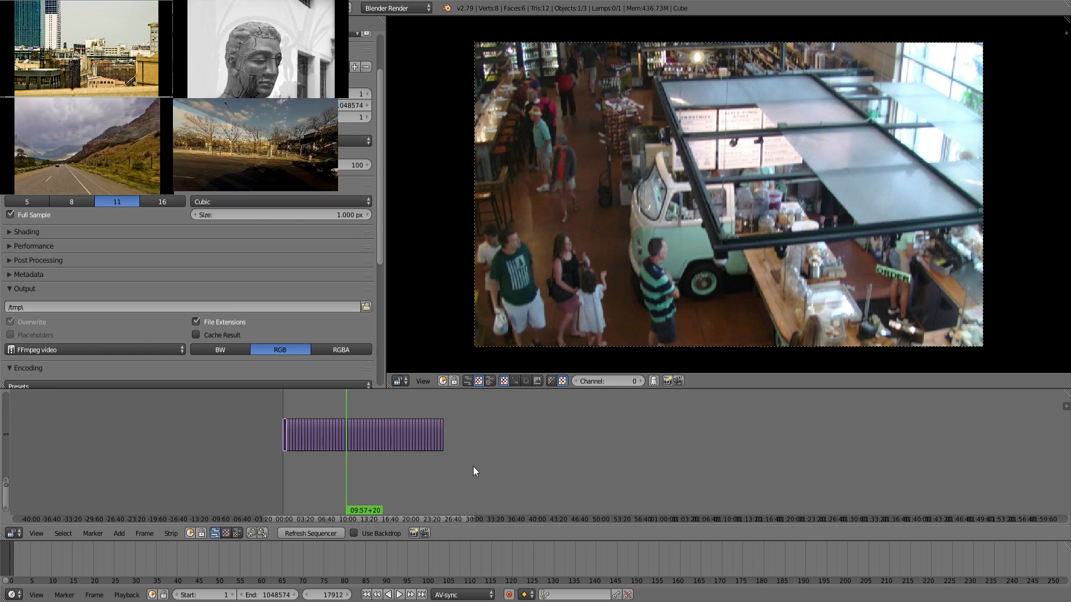
Preview the photos around the end of the image strip sequence to locate its last strip.
mouse_move(426, 475)
mouse_down()
mouse_move(367, 473)
mouse_move(461, 479)
mouse_move(442, 478)
mouse_up()
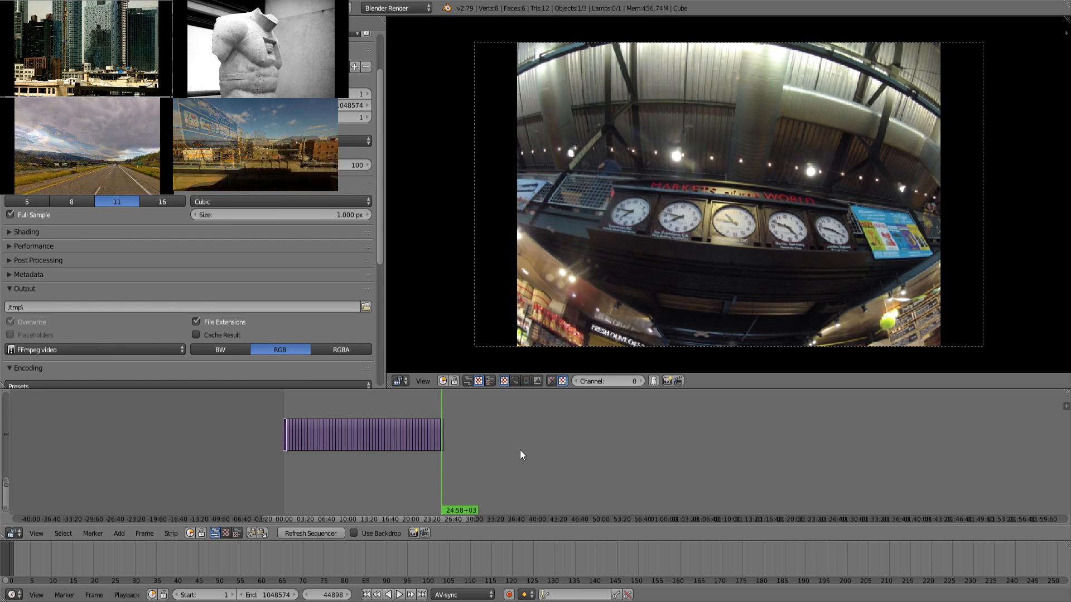
drag(449, 476, 446, 476)
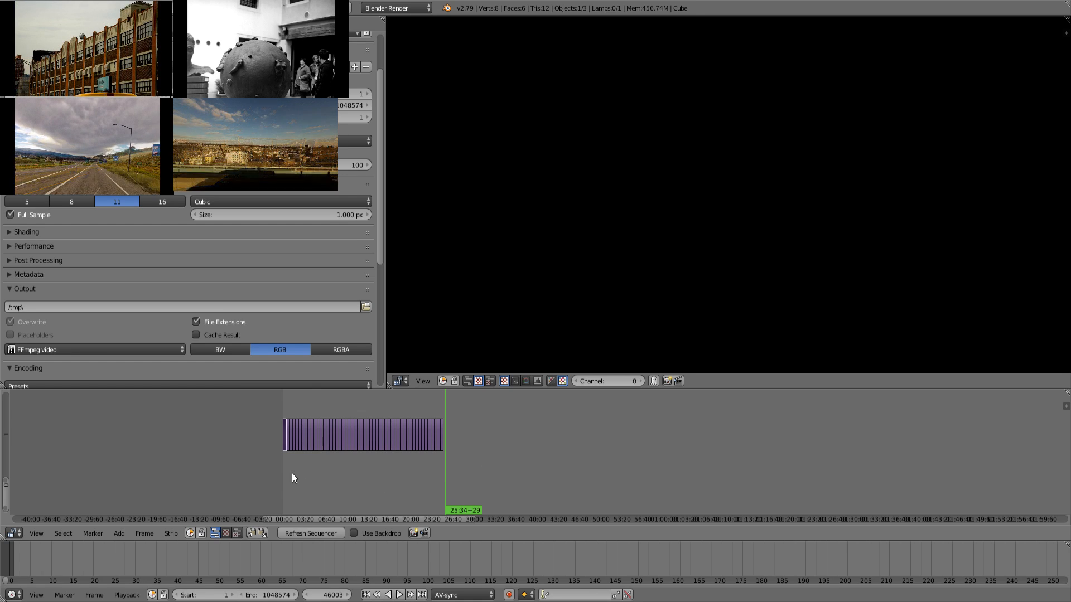
key(alt+a)
drag(293, 474, 450, 474)
key(alt+a)
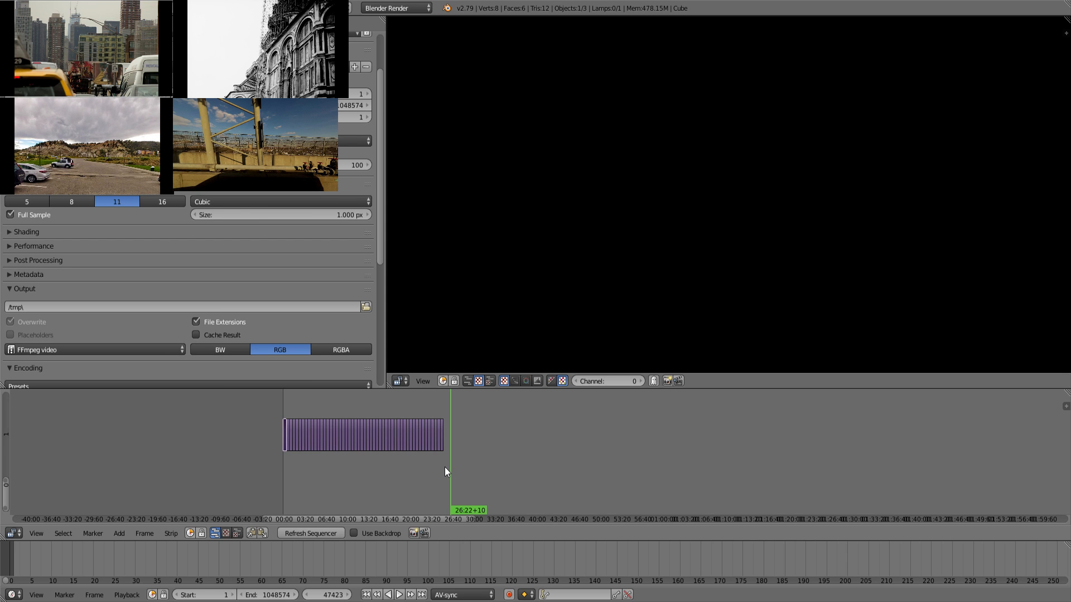
drag(447, 466, 445, 470)
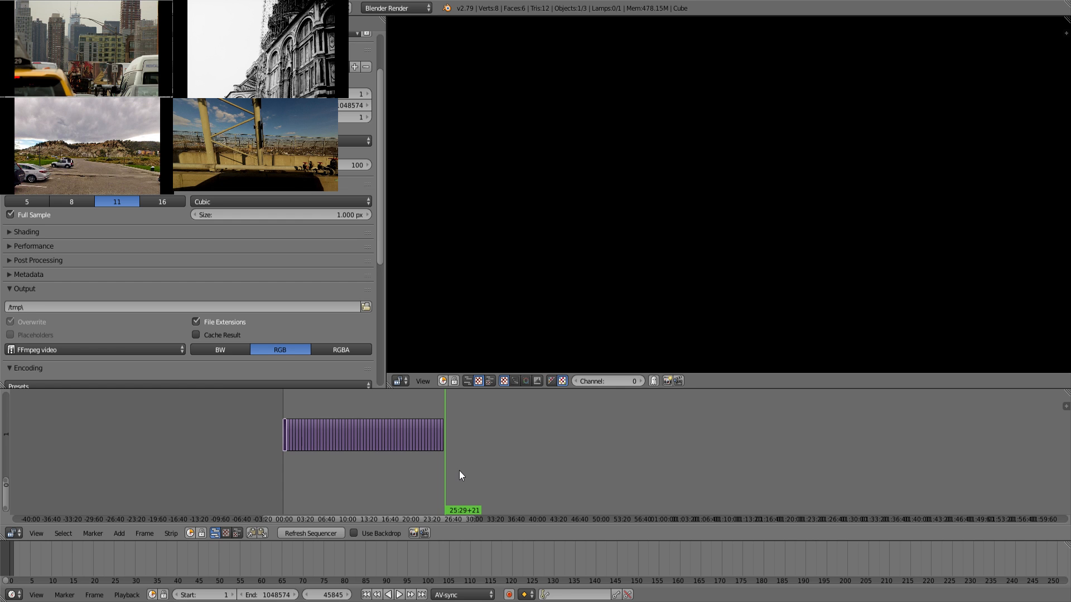
scroll(459, 475, up, 4)
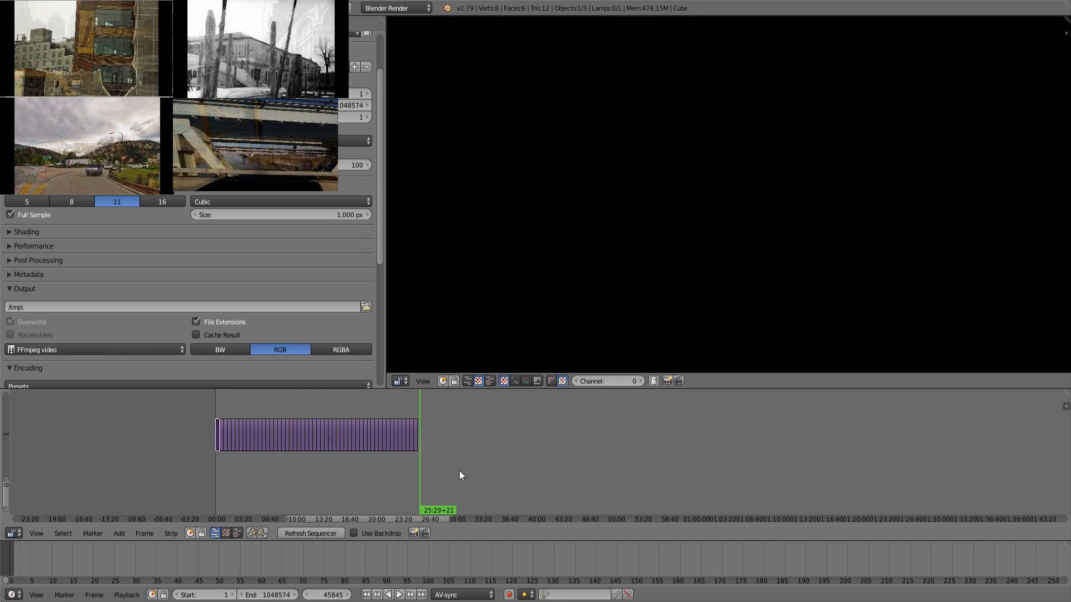
drag(392, 472, 376, 469)
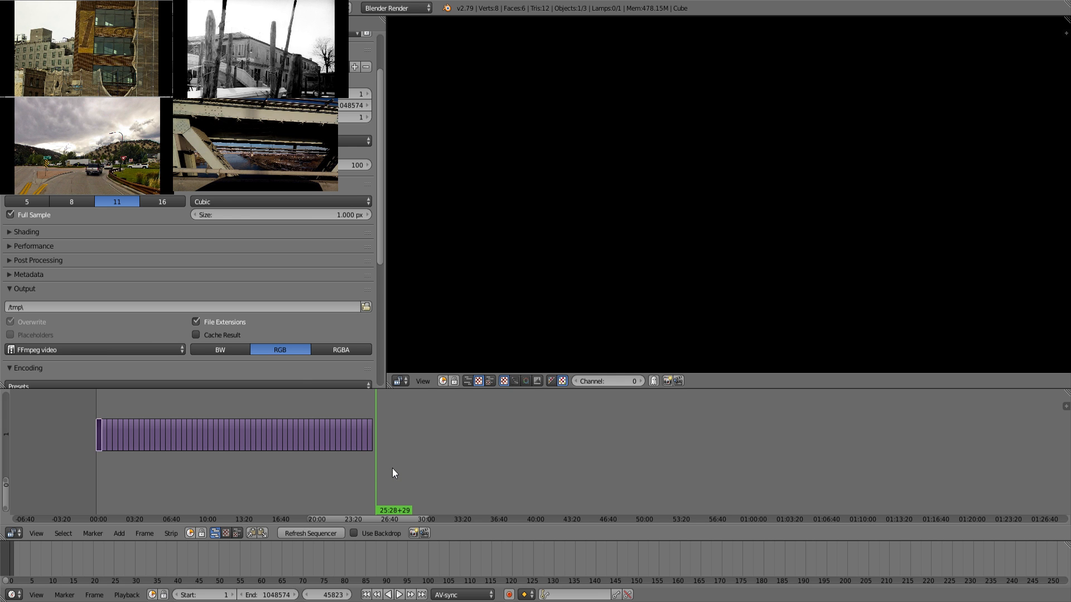
drag(342, 468, 320, 475)
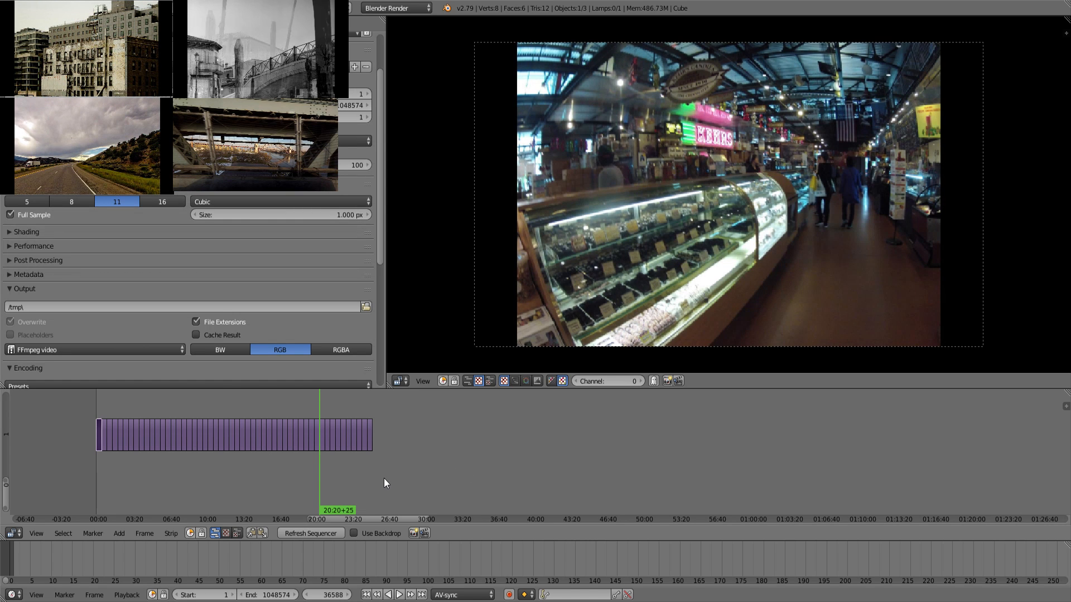
Preview the whole sequence from the opening clock photo to the wide-angle photos in its second half.
drag(382, 471, 384, 472)
drag(124, 473, 100, 480)
scroll(330, 475, up, 2)
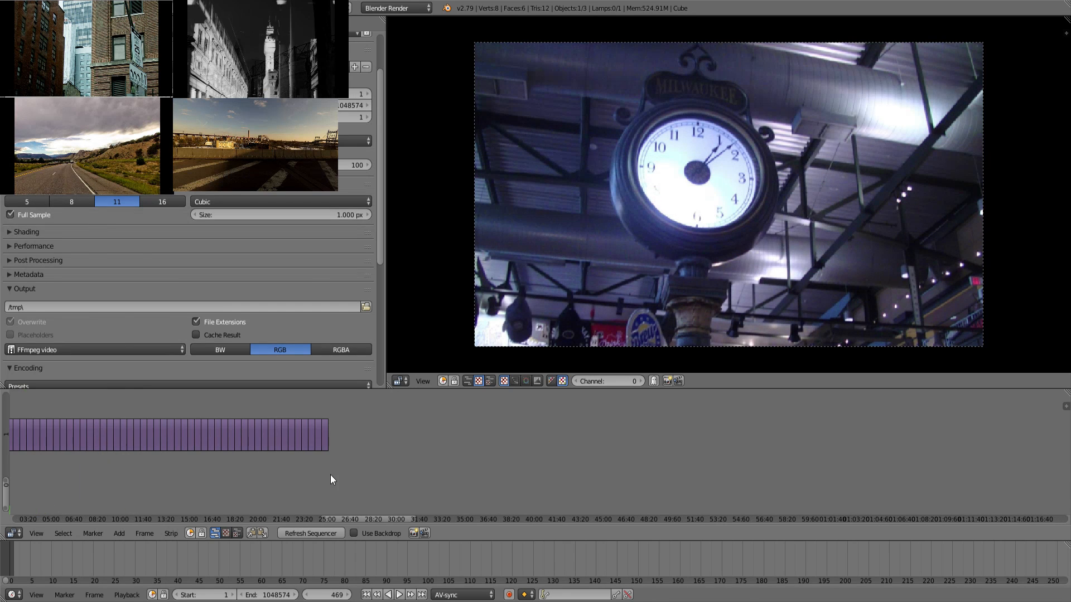
middle_drag(189, 465, 297, 463)
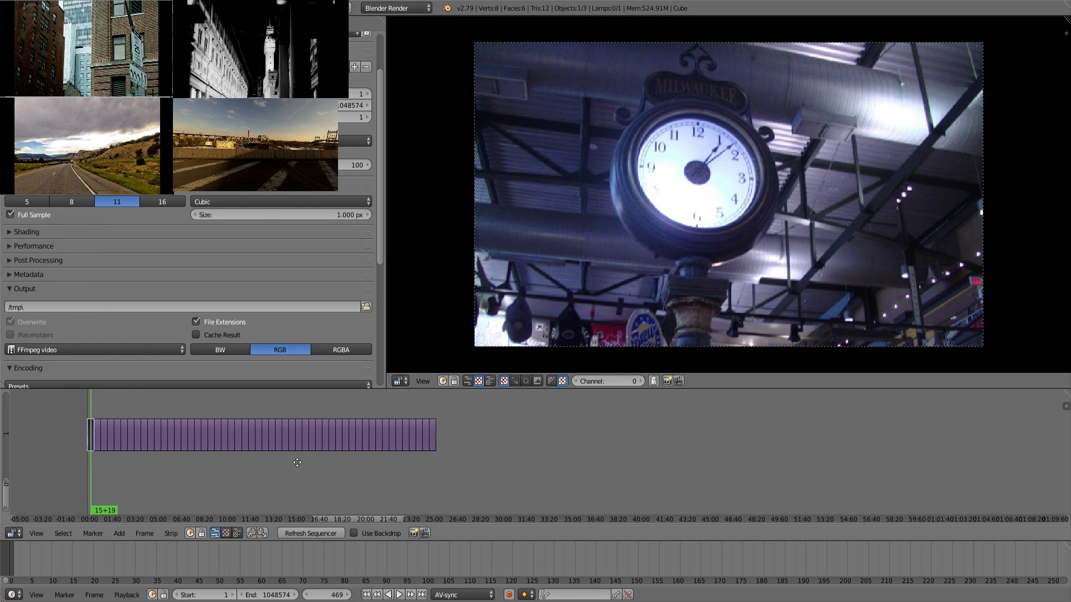
click(430, 472)
key(alt+a)
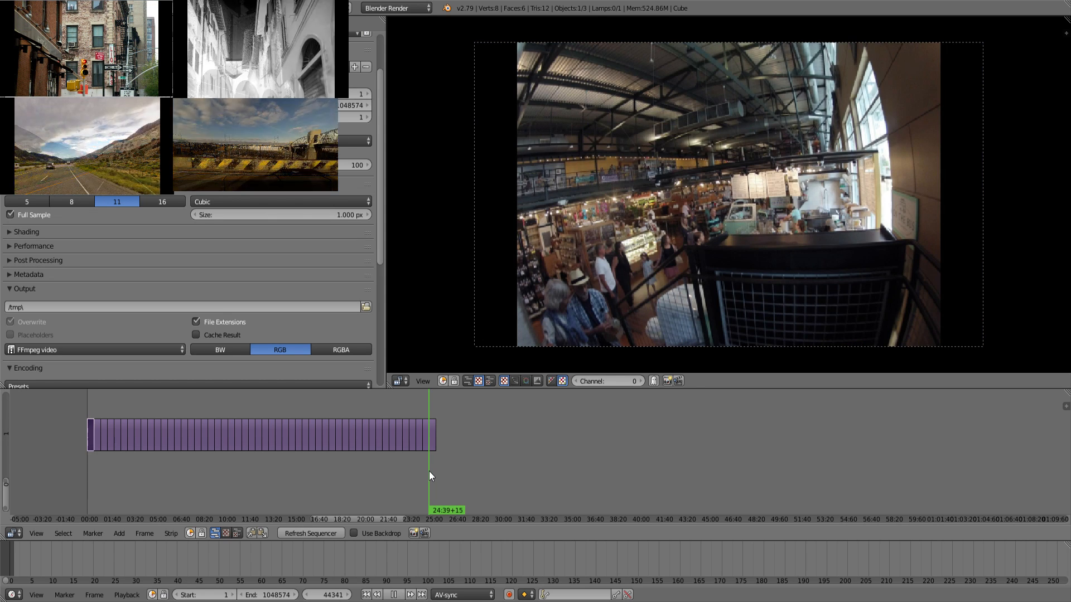
drag(429, 472, 111, 475)
key(alt+a)
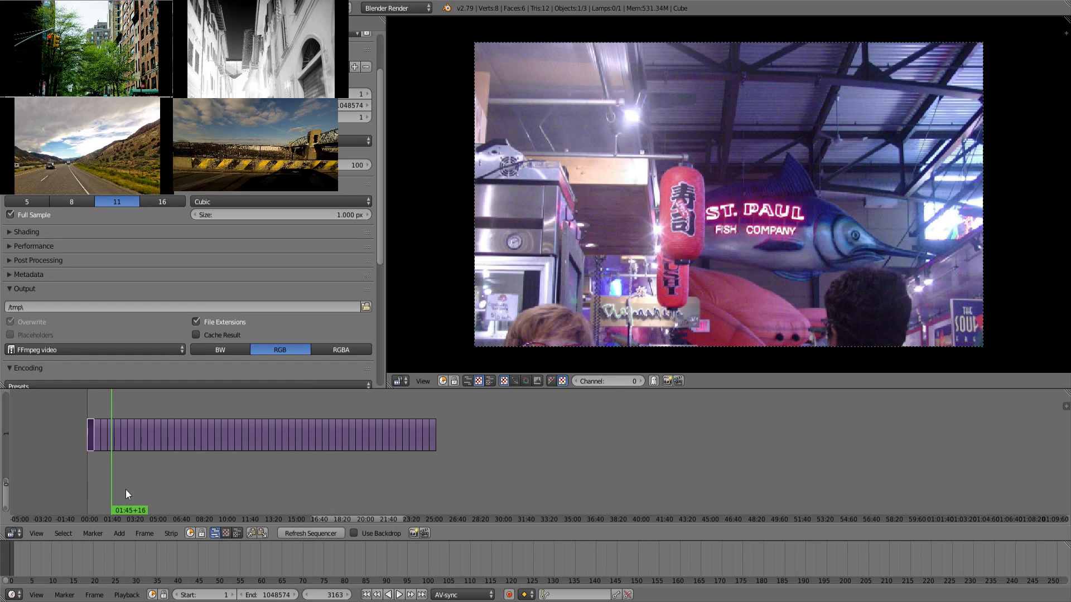
drag(154, 484, 299, 486)
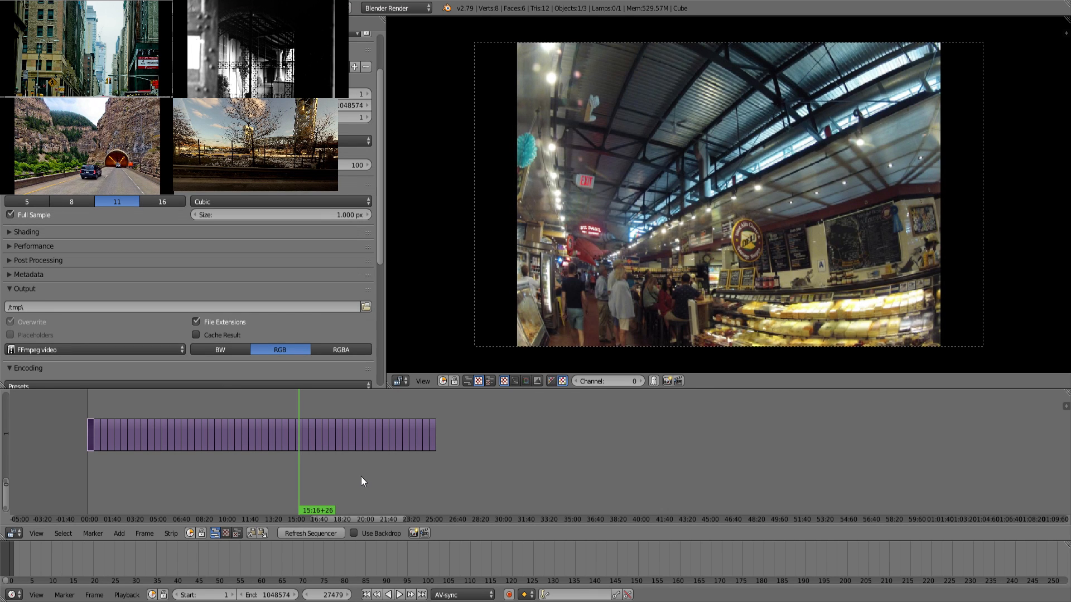
drag(350, 483, 364, 473)
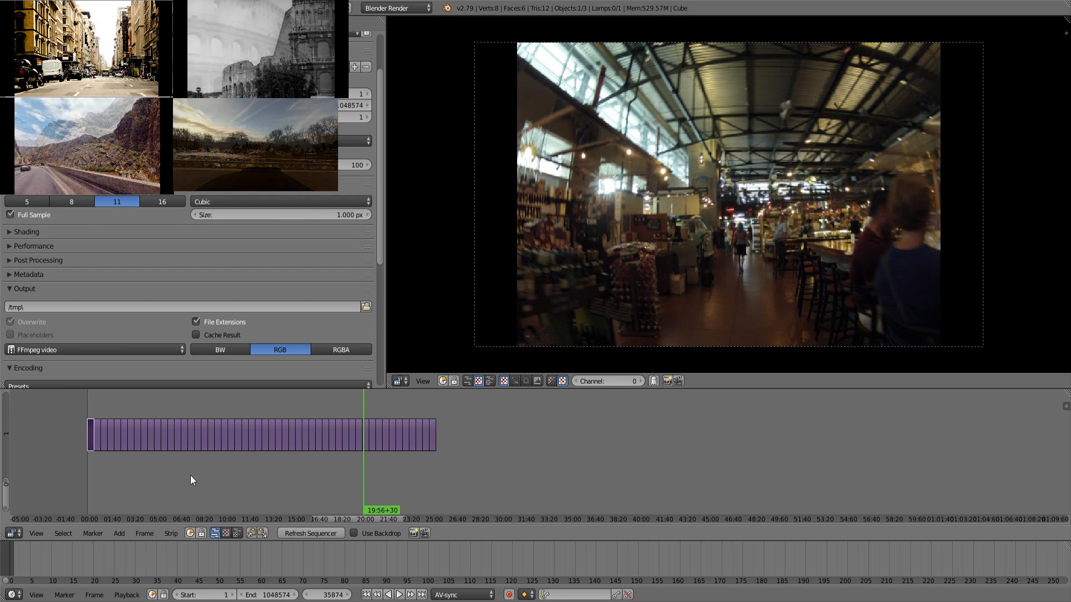
Review the flat photos in the sequence's first half, ending on a wide-angle photo near the end.
drag(190, 475, 102, 479)
key(alt+a)
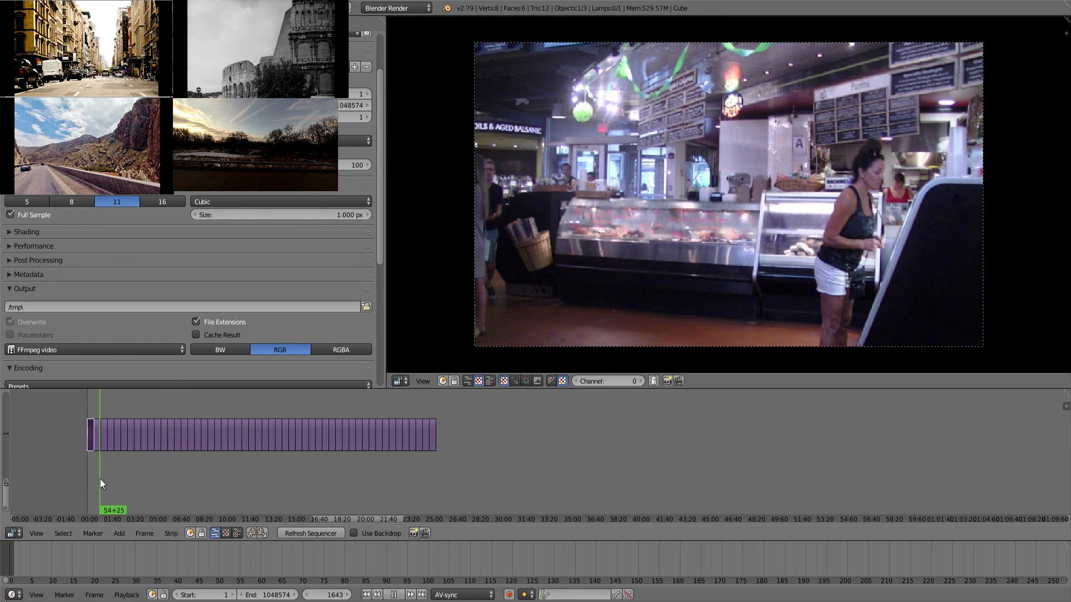
drag(100, 478, 136, 478)
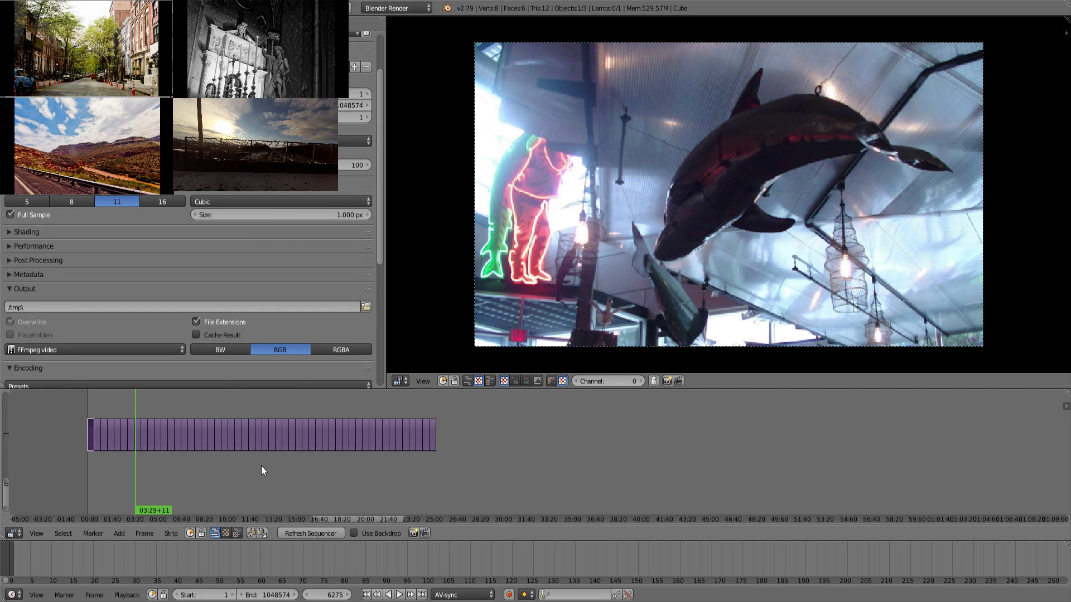
click(115, 478)
click(106, 479)
key(alt+a)
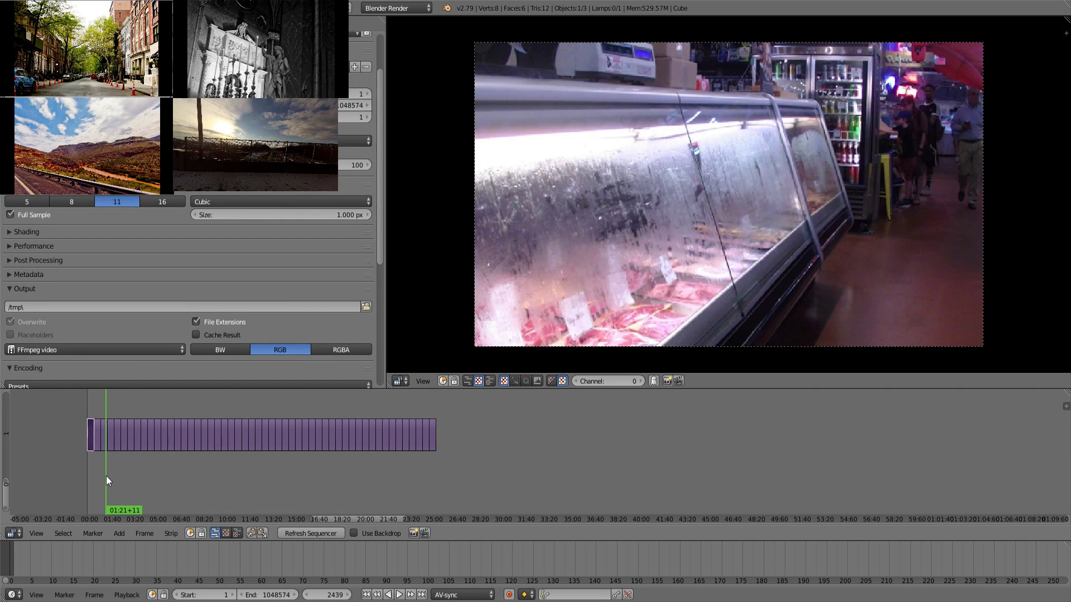
drag(115, 475, 192, 476)
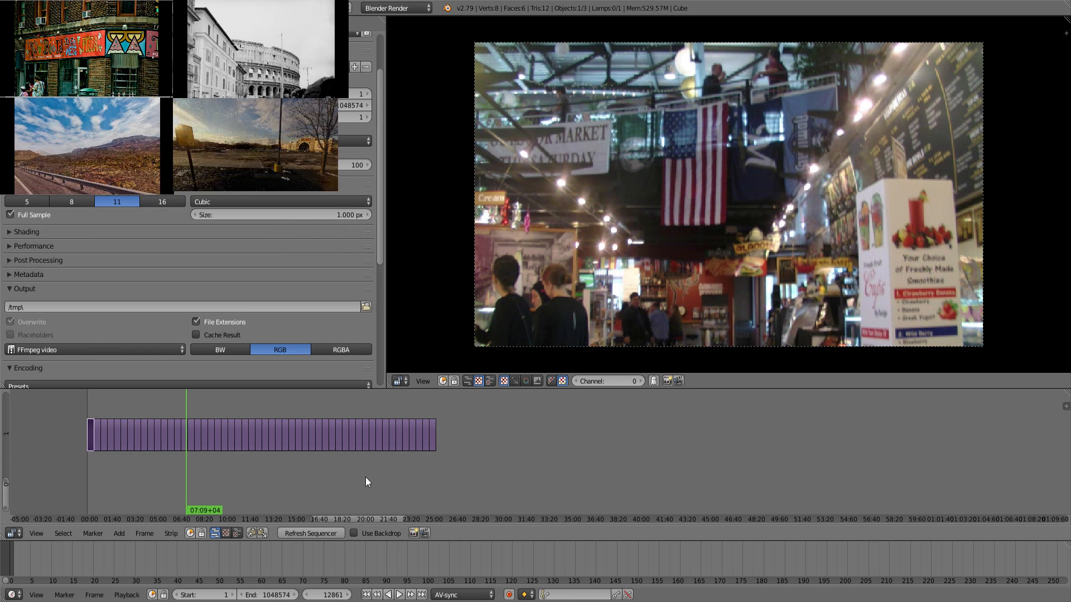
drag(369, 478, 160, 485)
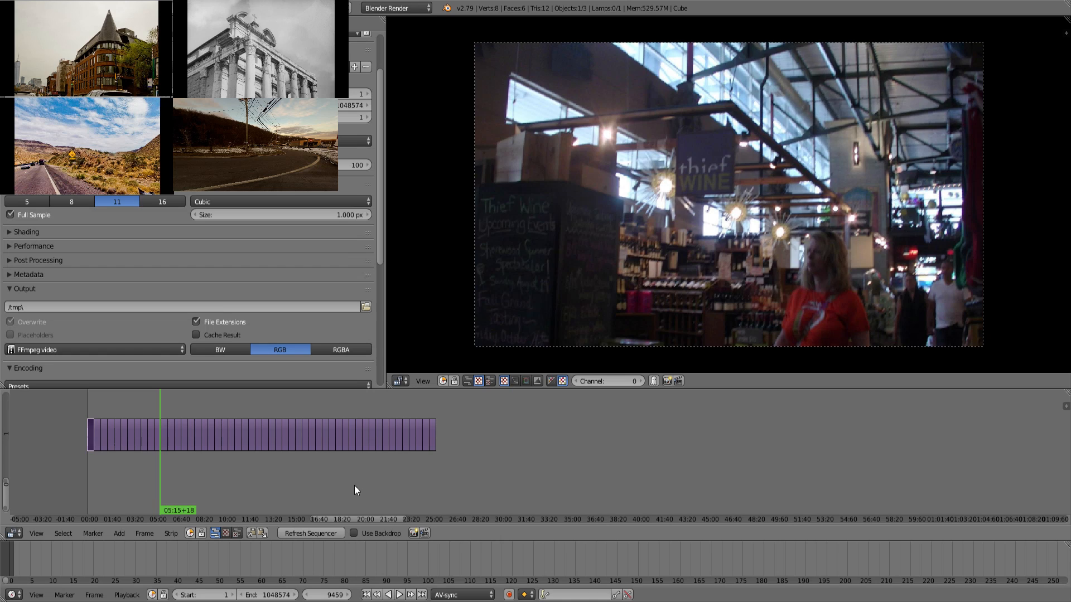
drag(353, 485, 400, 485)
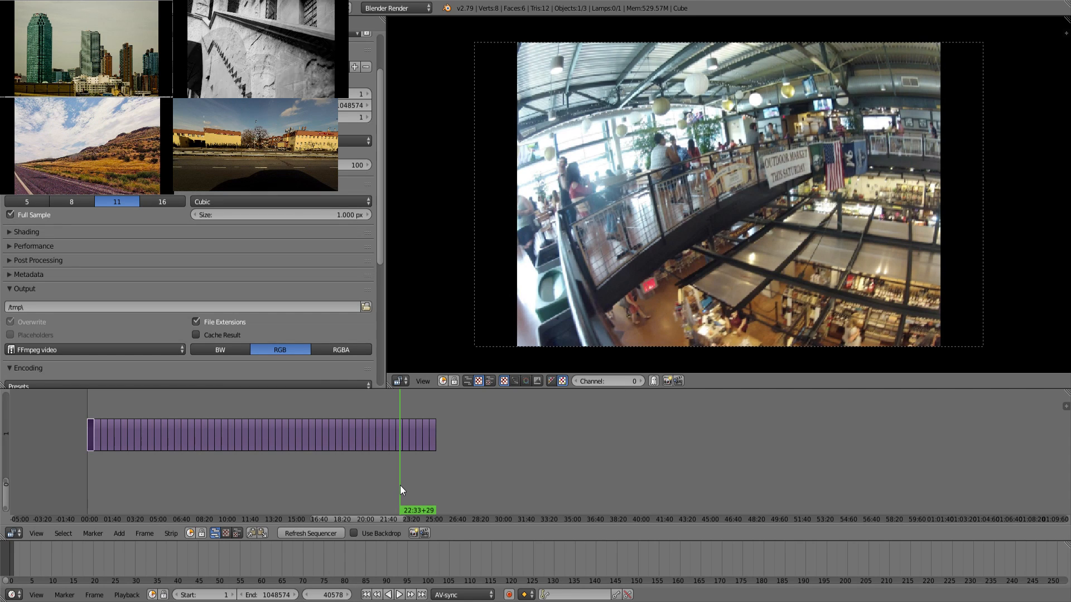
Compare the photos on both sides of the sequence's midpoint, including the van and cheese counter shots.
click(374, 479)
key(alt+a)
drag(370, 475, 108, 481)
key(alt+a)
drag(109, 481, 227, 480)
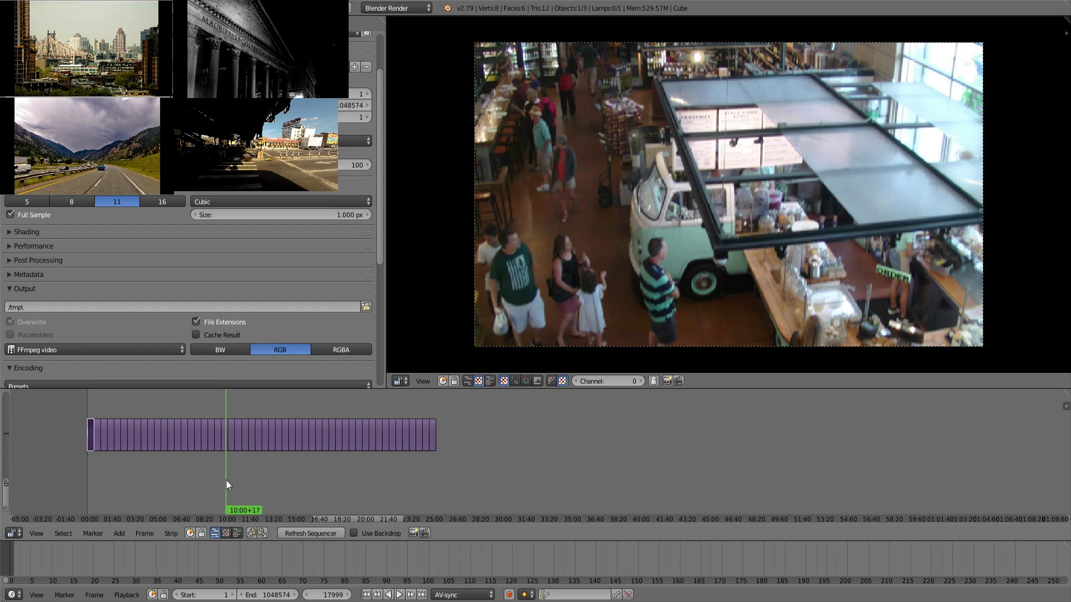
drag(232, 478, 277, 471)
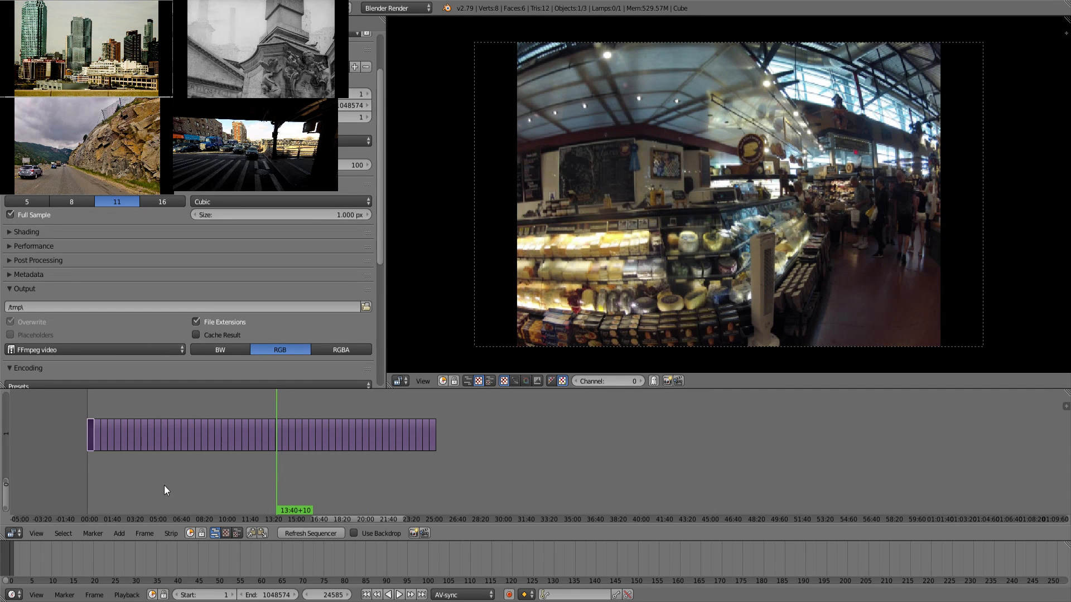
drag(119, 481, 187, 469)
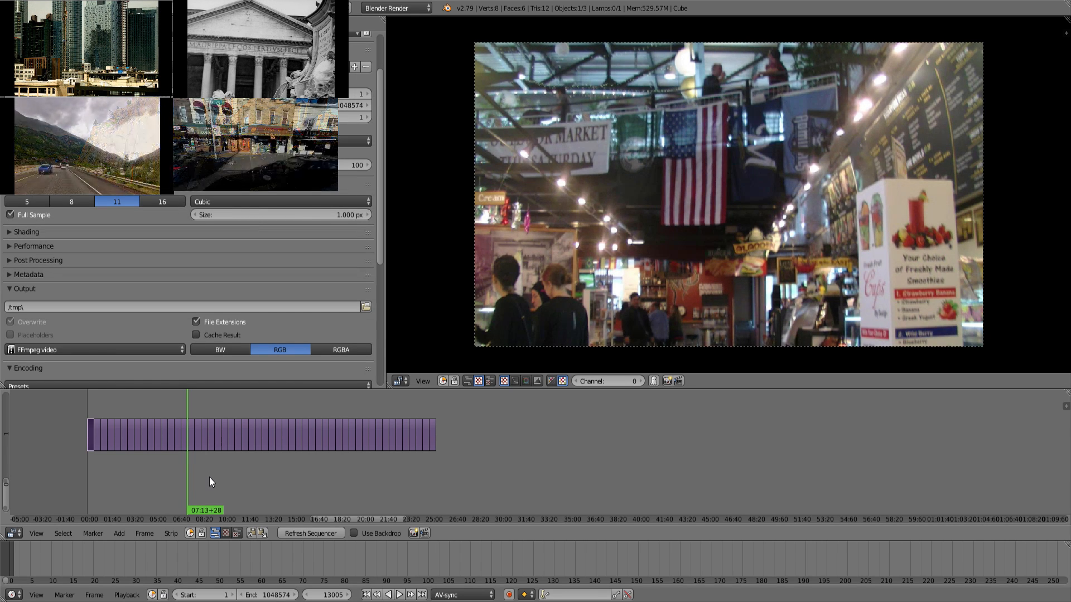
drag(224, 487, 241, 484)
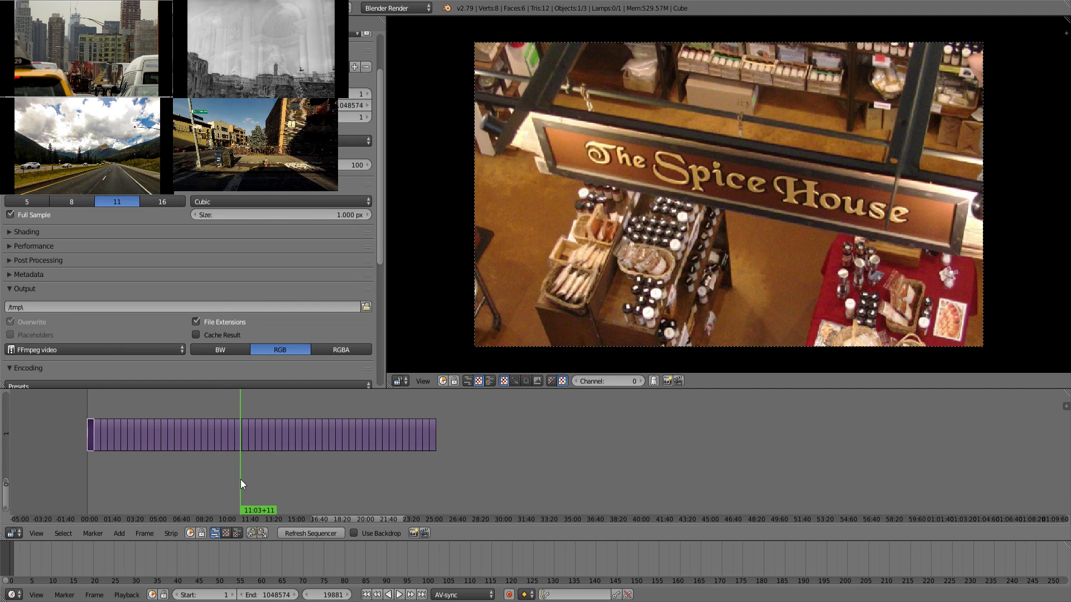
Compare the first-half and second-half photos across the full length of the image strips.
drag(432, 477, 364, 474)
drag(88, 475, 282, 470)
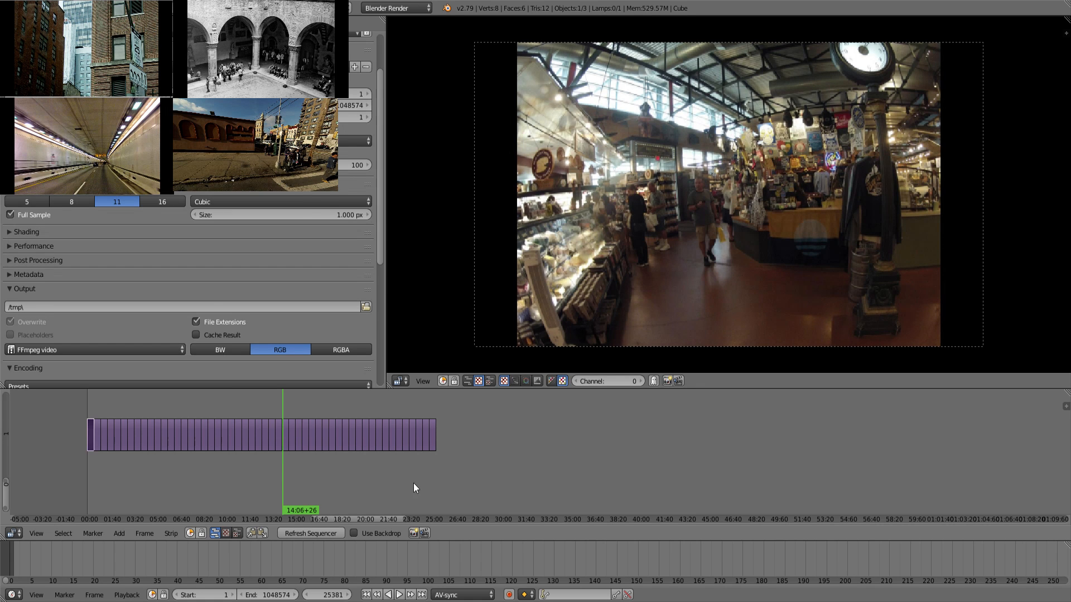
drag(437, 484, 434, 486)
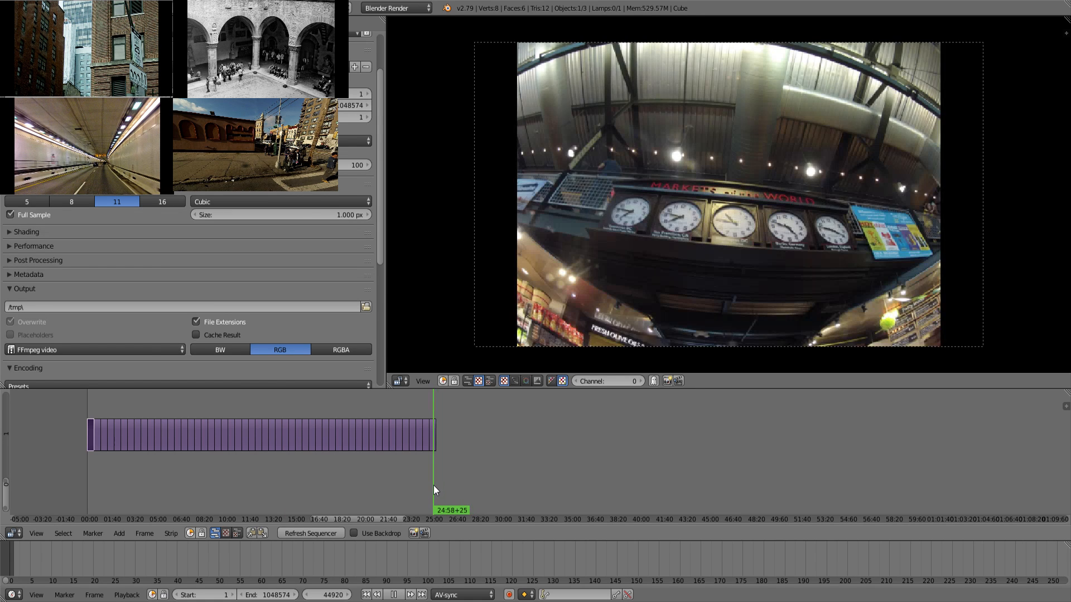
scroll(313, 480, up, 4)
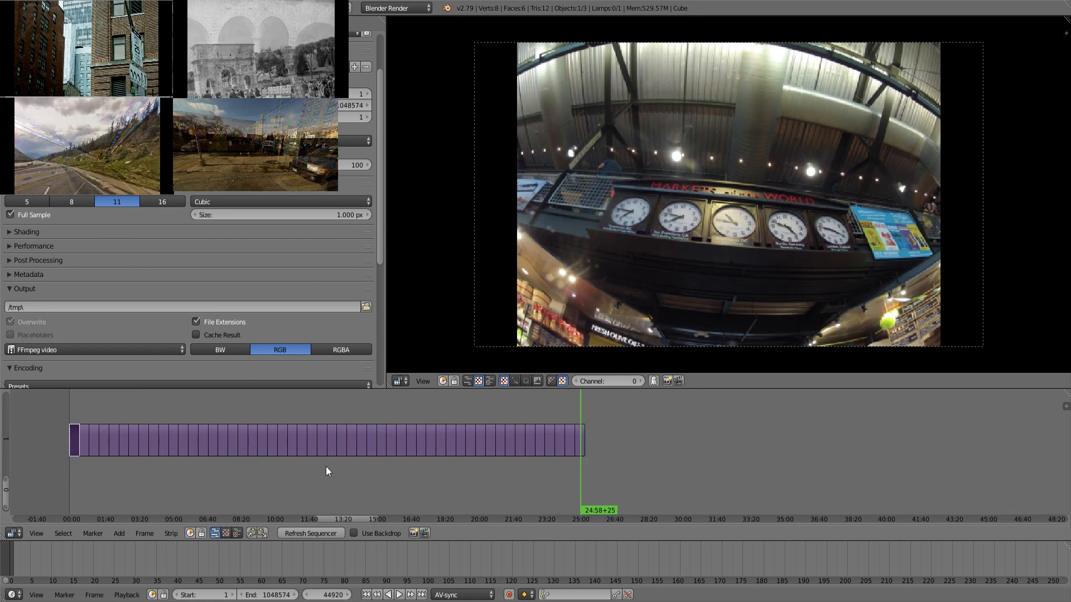
drag(114, 470, 84, 481)
key(Escape)
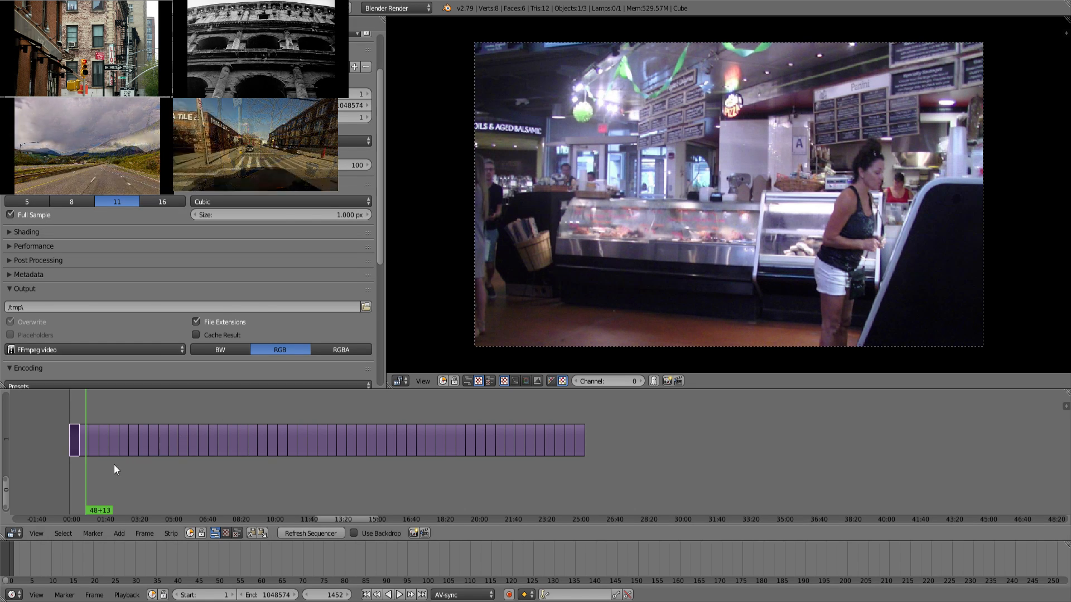
drag(105, 480, 557, 491)
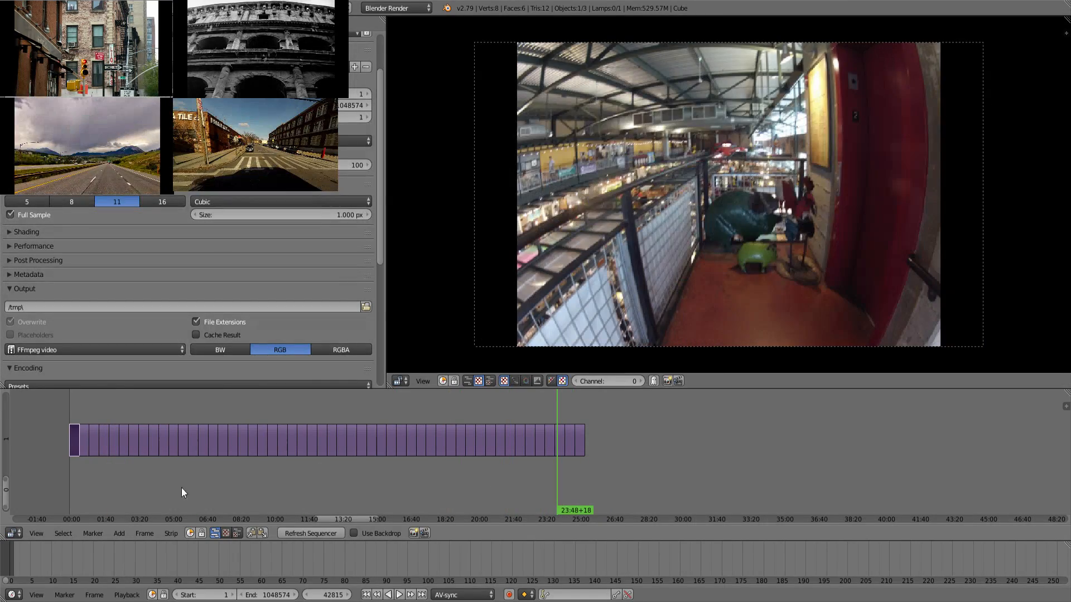
drag(220, 481, 509, 499)
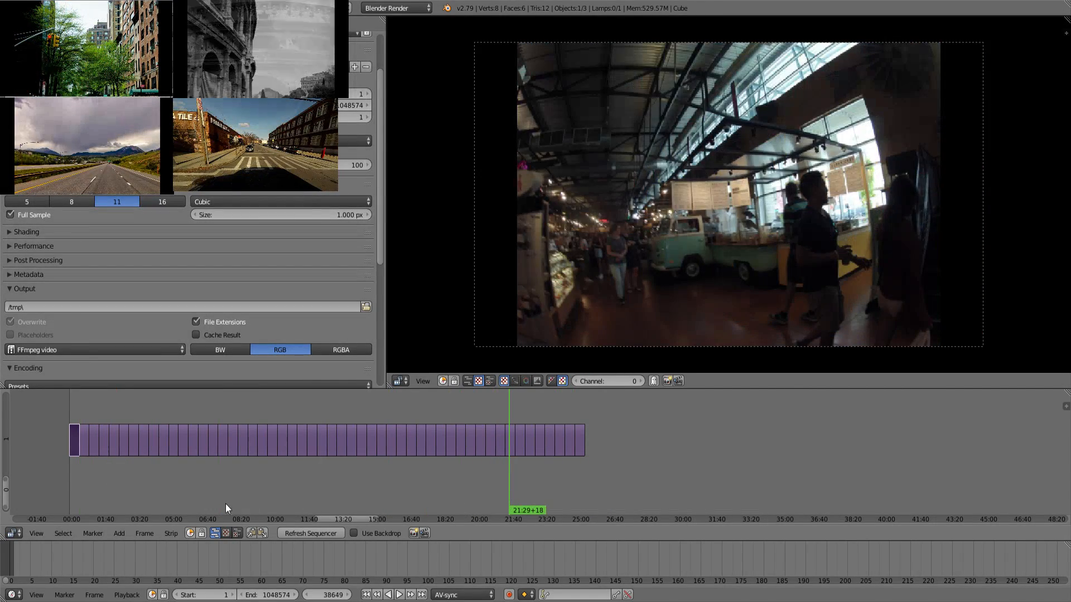
Locate the close-up photo of the market clocks near 12:15 and move its strip to channel 2 at about 9:50.
middle_drag(160, 475, 346, 450)
scroll(370, 476, up, 3)
drag(190, 469, 494, 500)
middle_drag(511, 460, 460, 500)
mouse_move(440, 440)
mouse_down()
mouse_move(430, 437)
mouse_move(440, 437)
mouse_up()
right_click(441, 480)
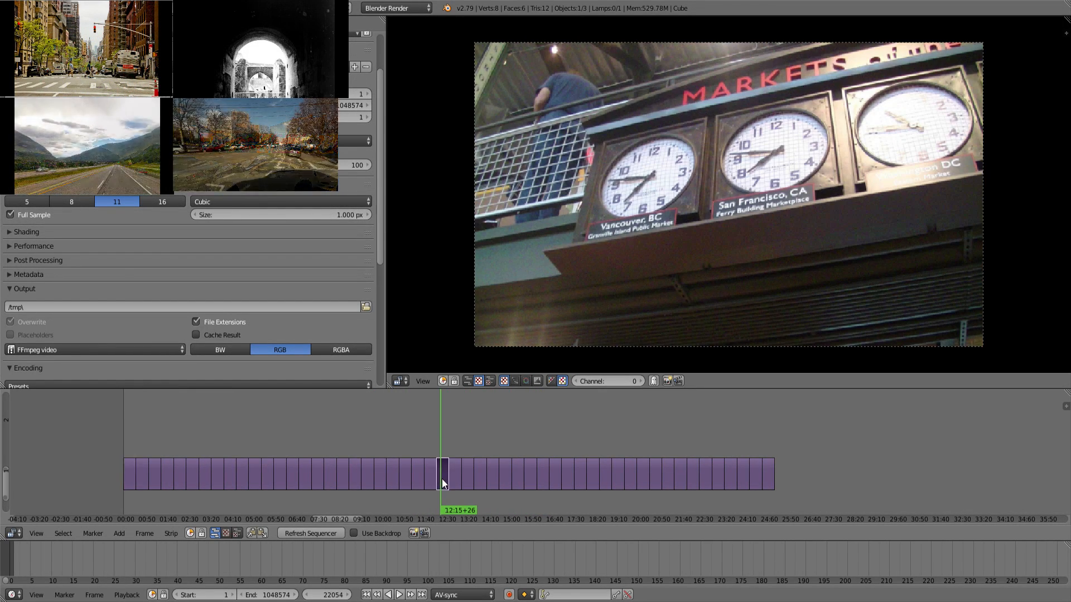
right_drag(440, 470, 385, 433)
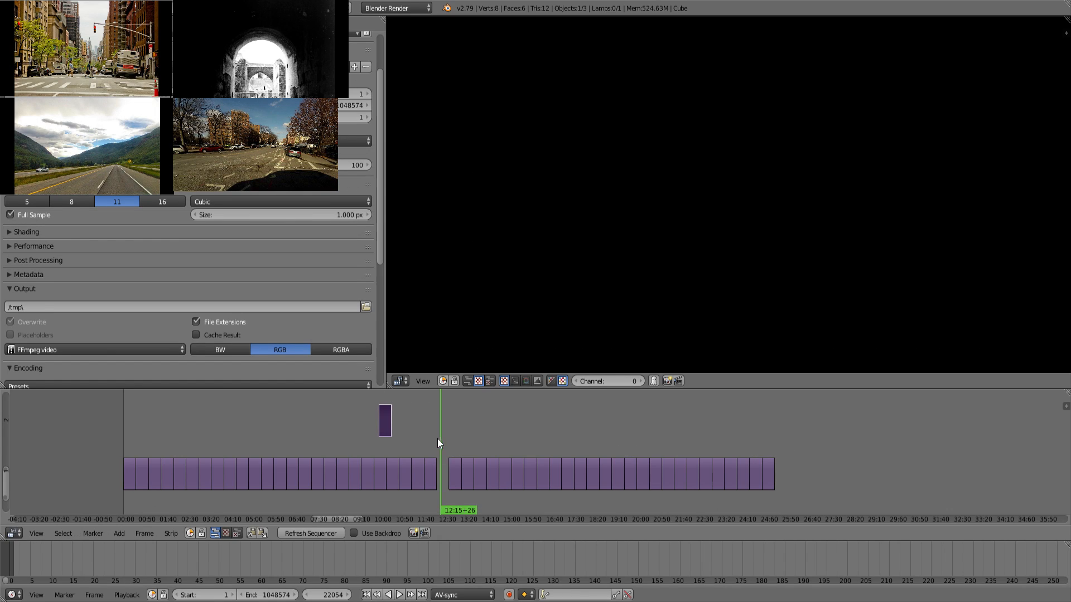
Move the last strip, the wide-angle photo of the market clocks, to channel 2 at about 6:20.
drag(437, 439, 770, 415)
right_click(765, 482)
key(g)
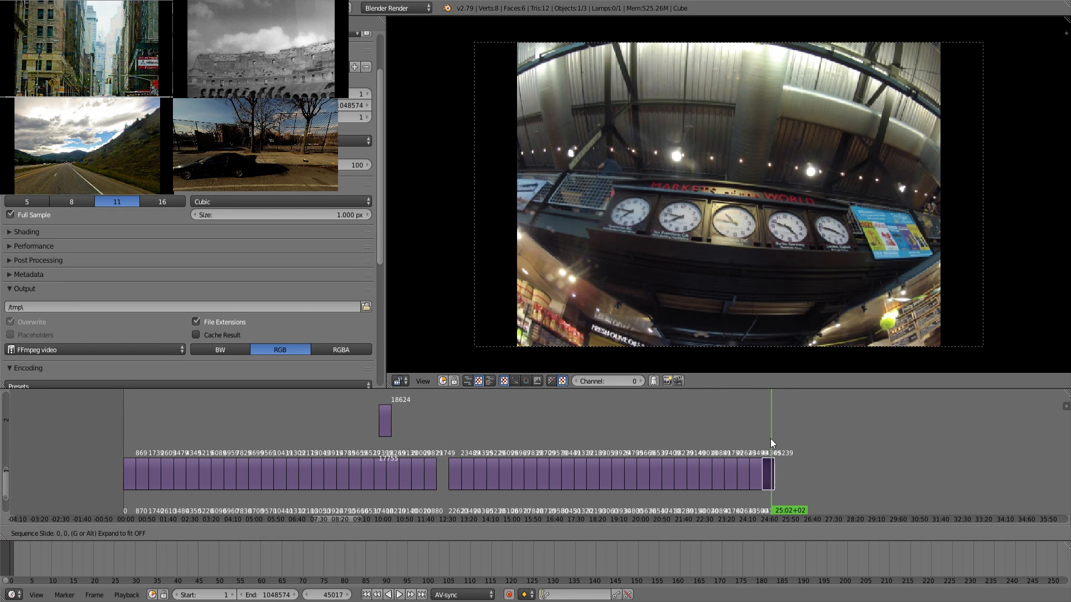
click(293, 410)
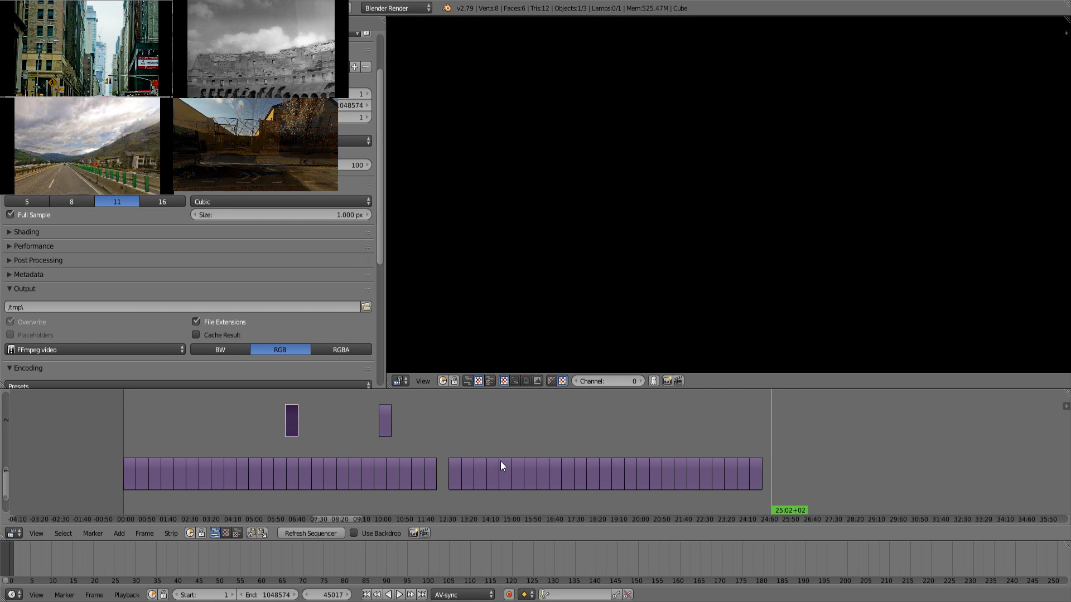
Box-select all remaining strips in channel 1 and move them together to start at about 11:15.
key(b)
drag(99, 458, 936, 499)
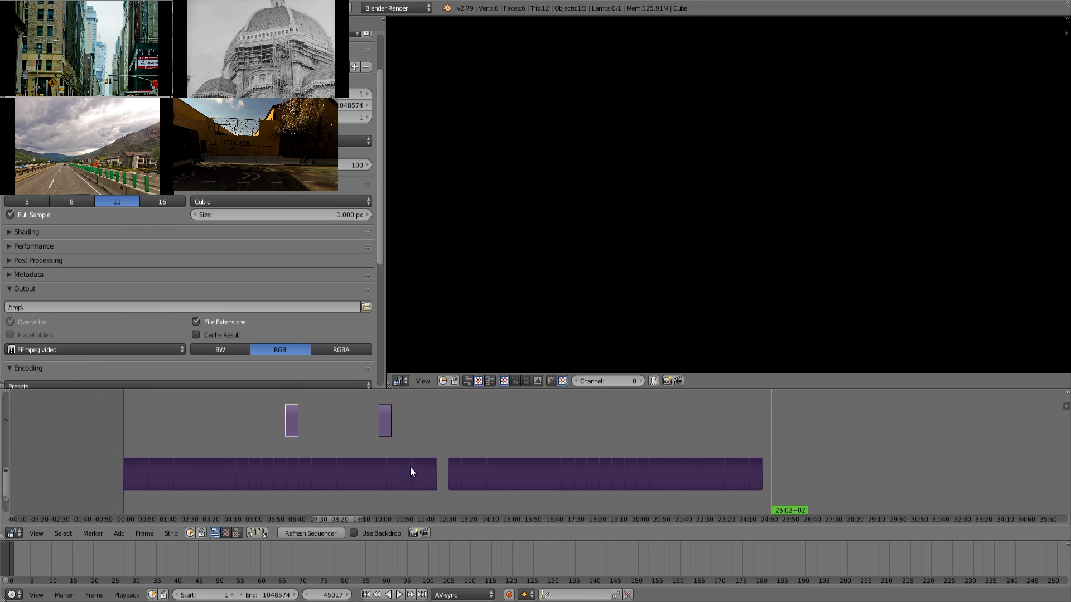
key(g)
click(698, 477)
Deselect everything, box-select the two clock strips in channel 2 and move them earlier, the first to about 0:35.
key(a)
key(b)
drag(433, 435, 279, 413)
key(g)
click(146, 439)
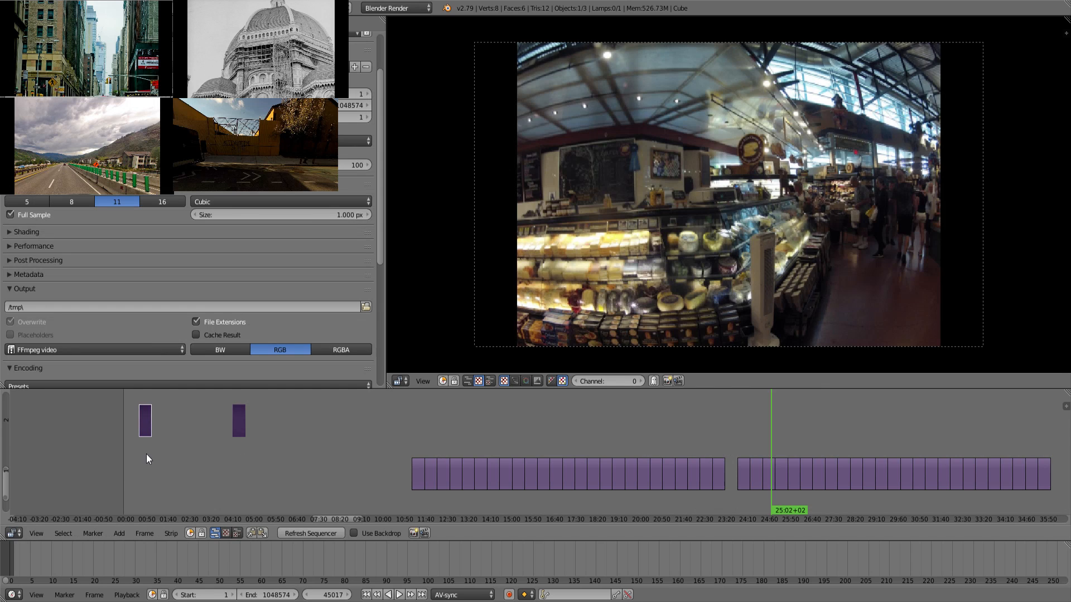
Compare the previews of the two market clock strips in channel 2.
click(146, 454)
click(240, 456)
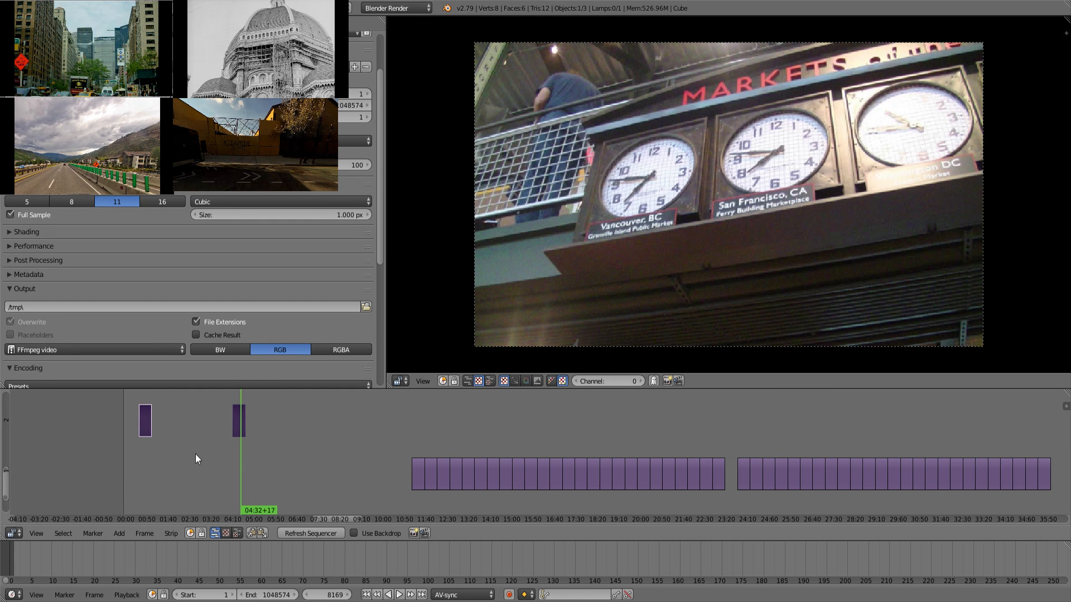
click(152, 474)
click(244, 473)
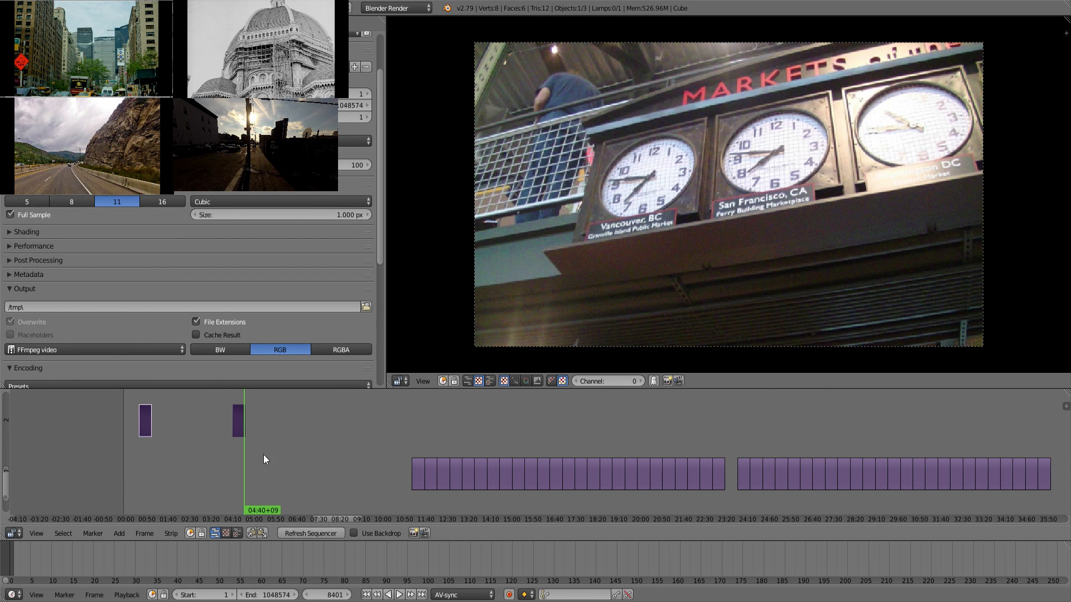
click(195, 453)
Look through the photos in both channel 1 strip groups, from about 11:22 to 32:17.
click(417, 438)
key(alt+a)
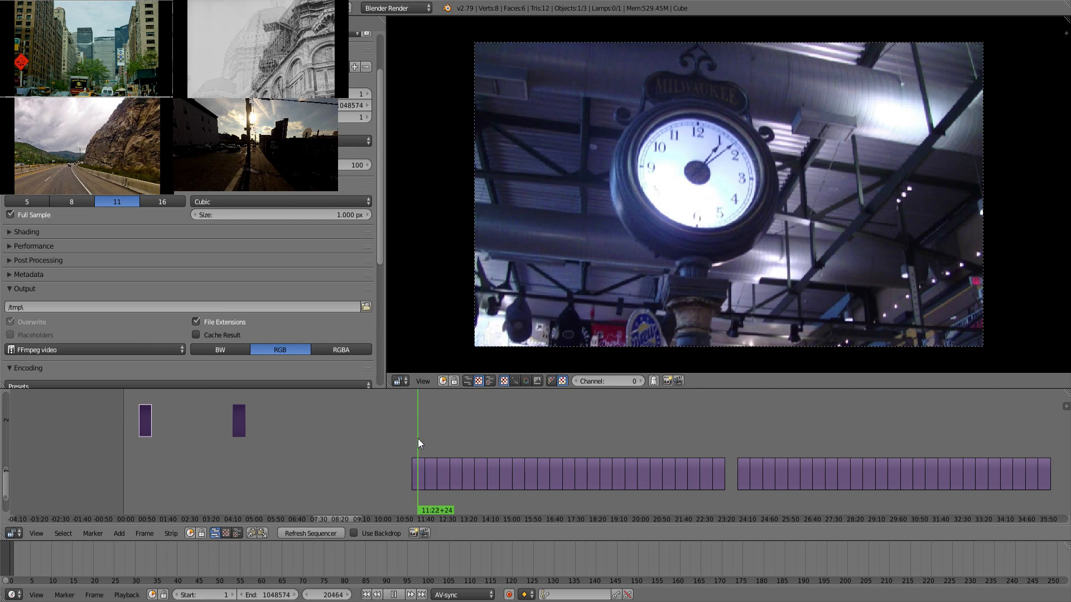
drag(435, 441, 861, 450)
middle_drag(861, 450, 557, 418)
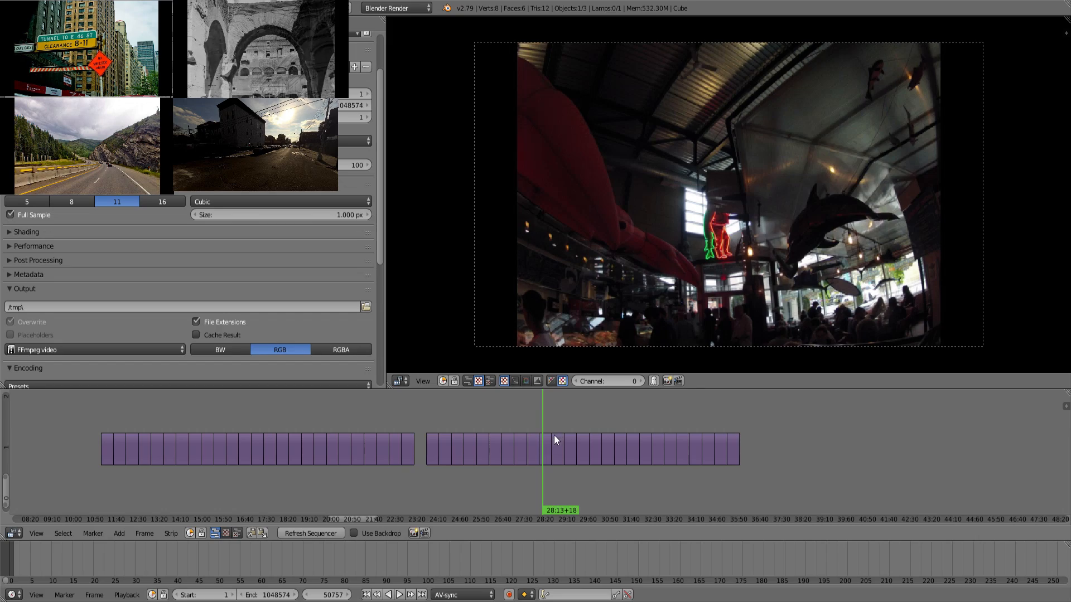
drag(550, 414, 647, 487)
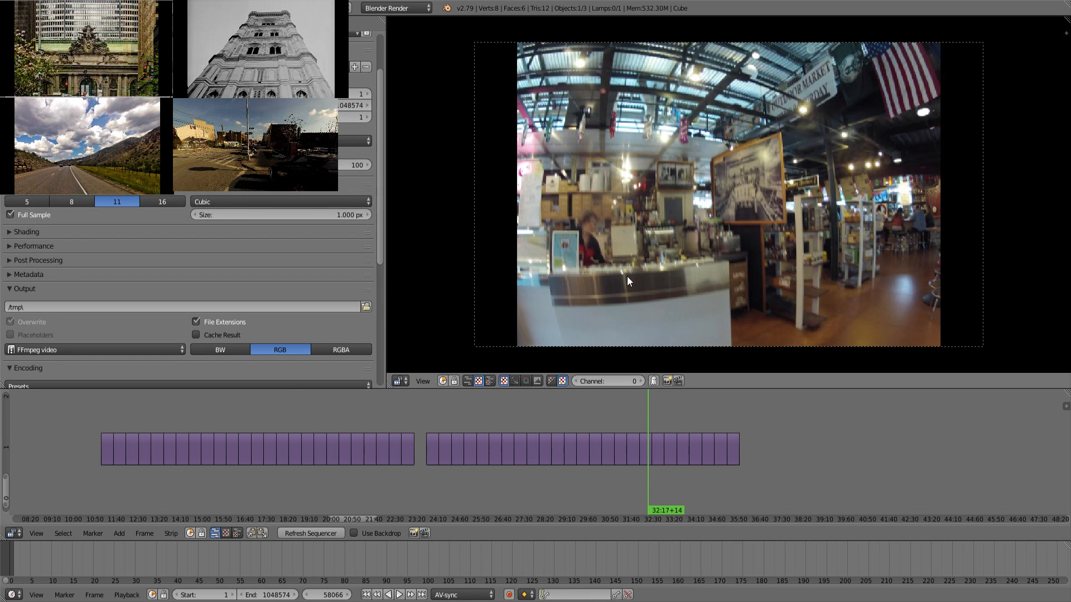
Compare photos from the first channel 1 group, around 18:13 to 19:02, with the start of the second group near 24:25.
drag(277, 490, 306, 494)
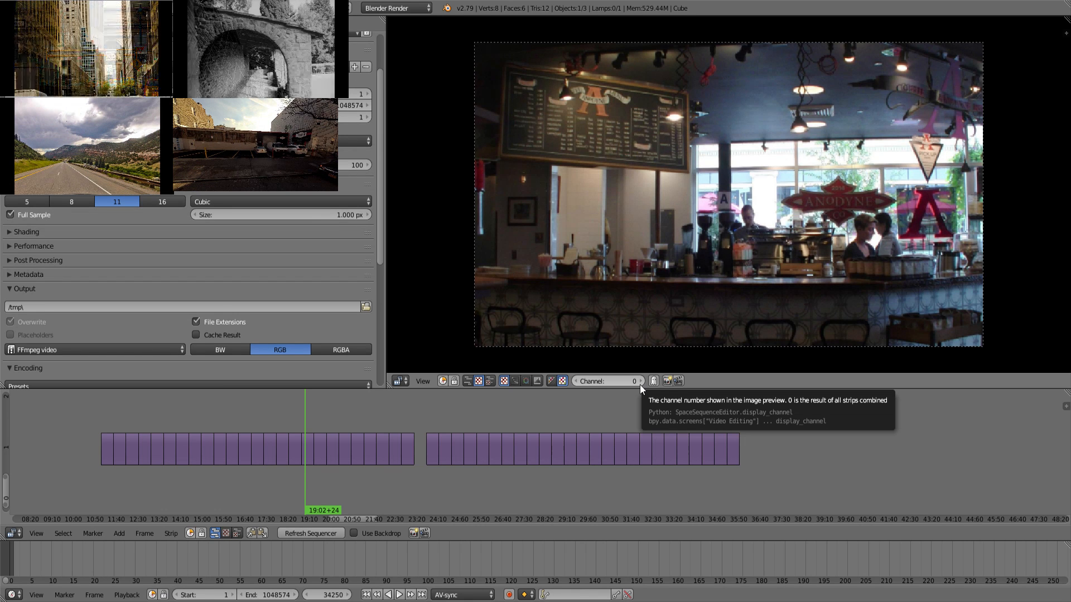
click(444, 488)
key(alt+a)
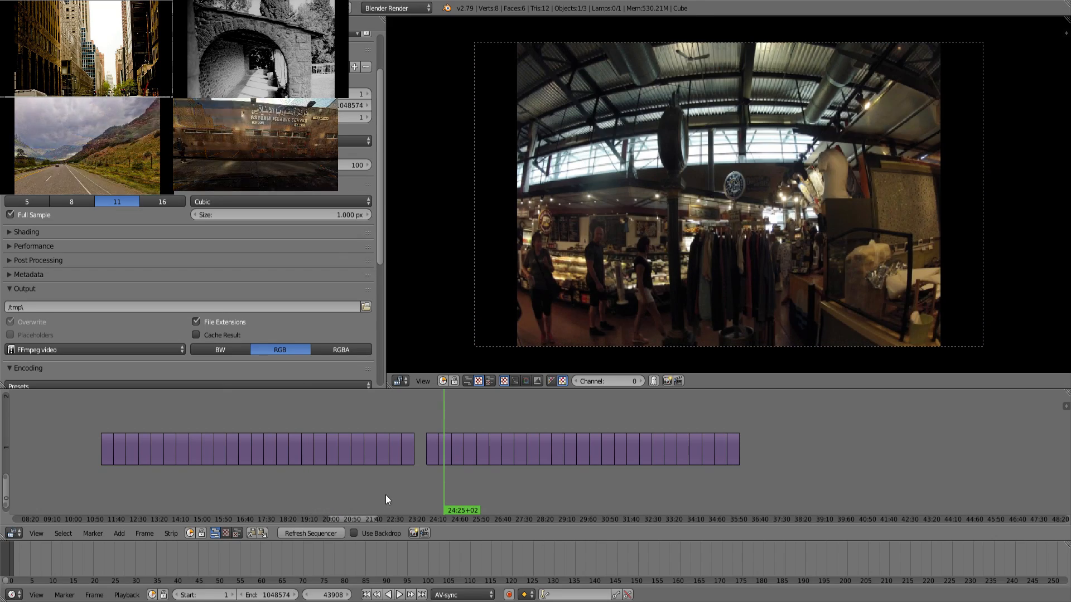
drag(376, 493, 251, 483)
key(alt+a)
key(alt+a)
click(285, 489)
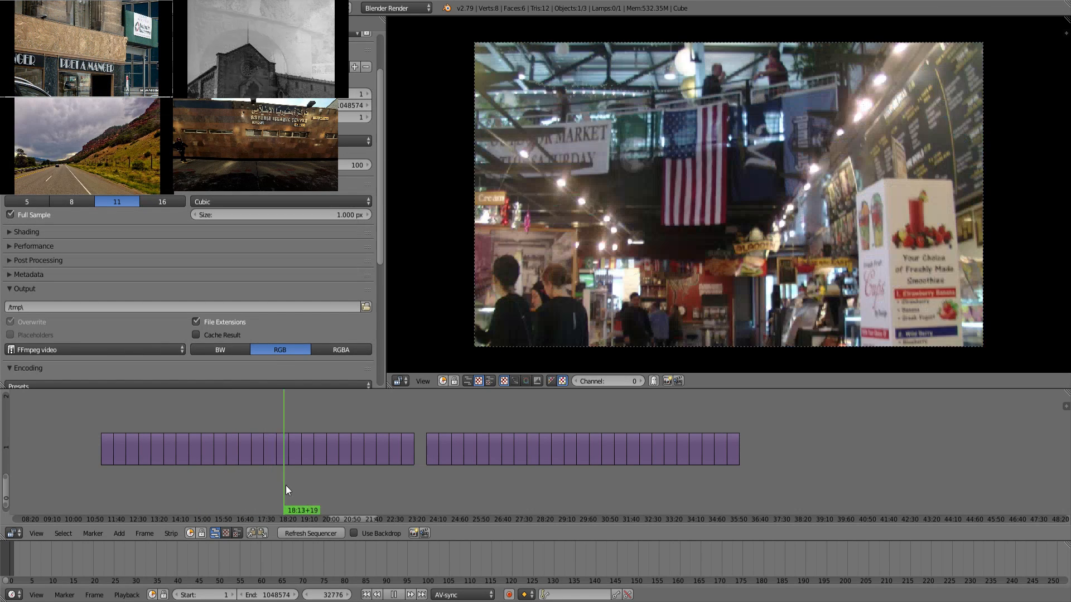
key(alt+a)
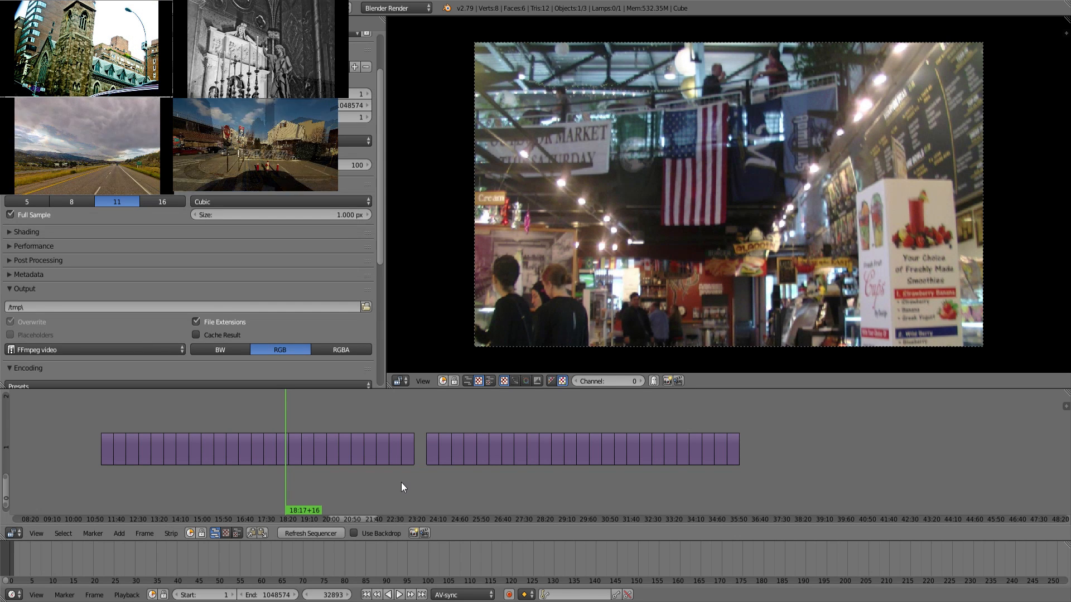
Compare the wide-angle photos in the second channel 1 group with the regular photos in the first group, including the one near 20:19.
drag(400, 483, 603, 496)
drag(535, 496, 481, 491)
drag(240, 486, 263, 489)
drag(516, 494, 615, 500)
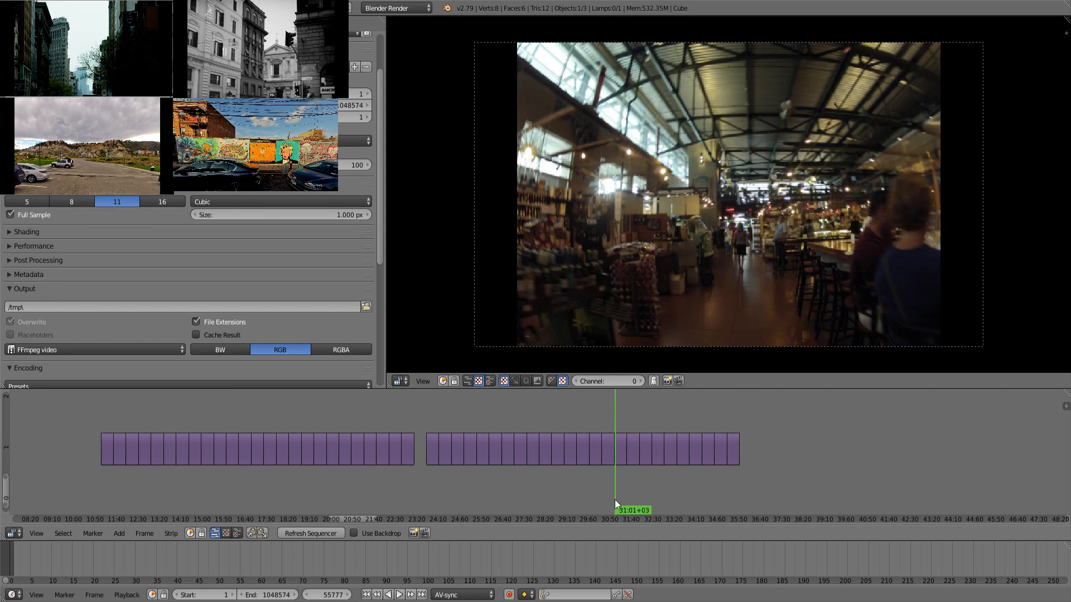
click(338, 490)
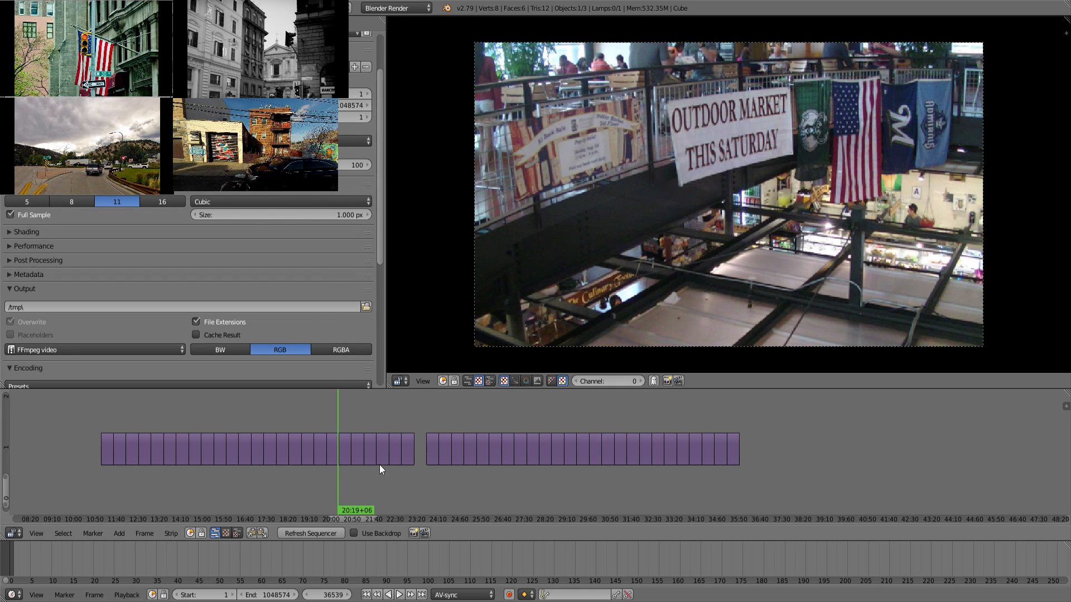
middle_drag(380, 464, 517, 461)
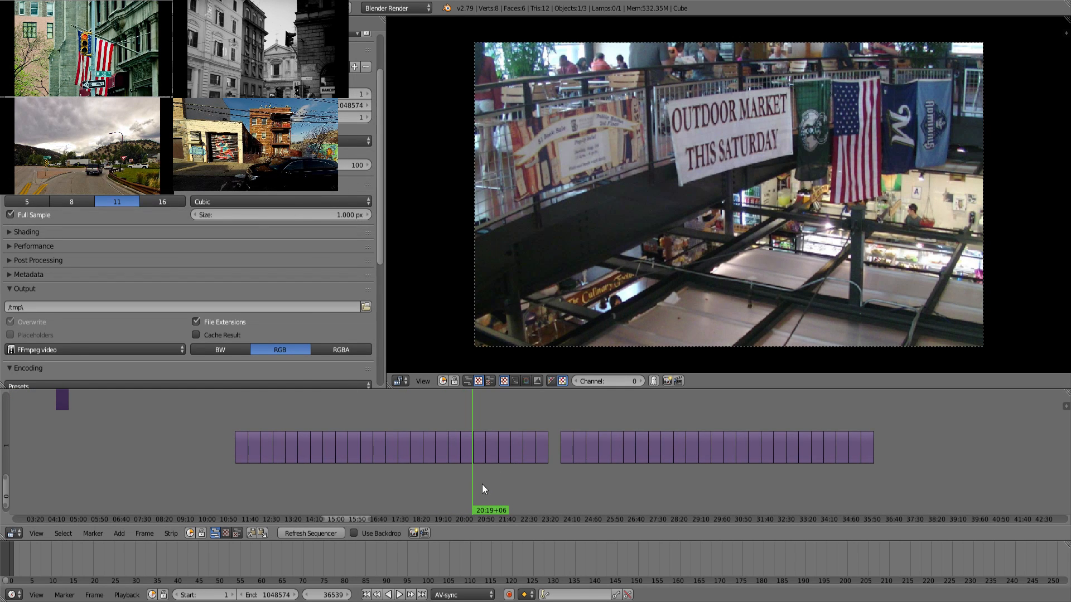
drag(482, 484, 629, 480)
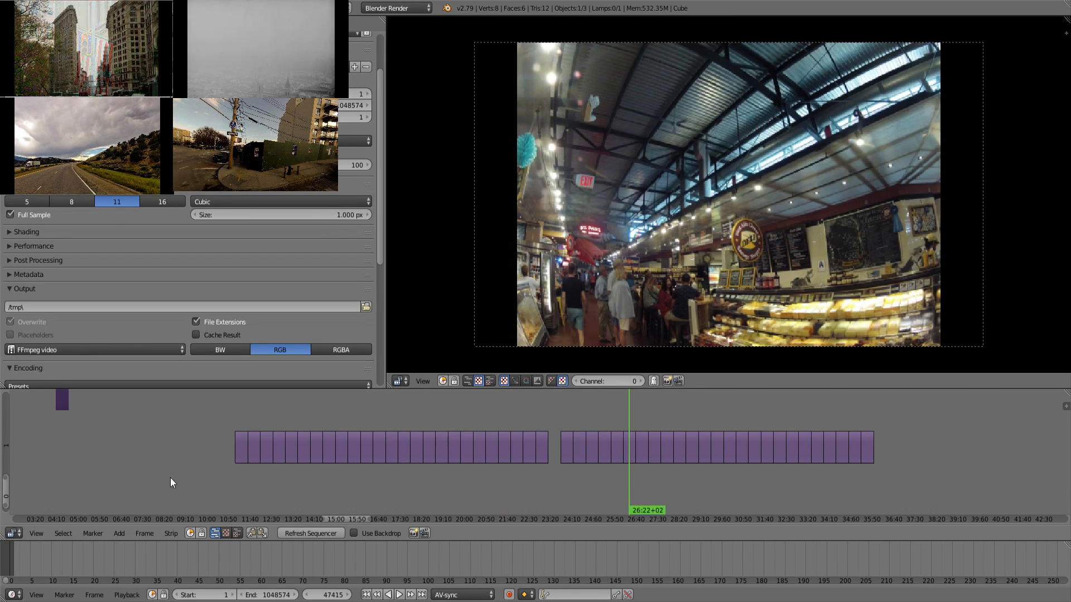
Recheck the second clock strip in channel 2 and examine the second channel 1 group from 23:31 to about 35:29.
drag(66, 450, 63, 449)
key(alt+a)
click(554, 494)
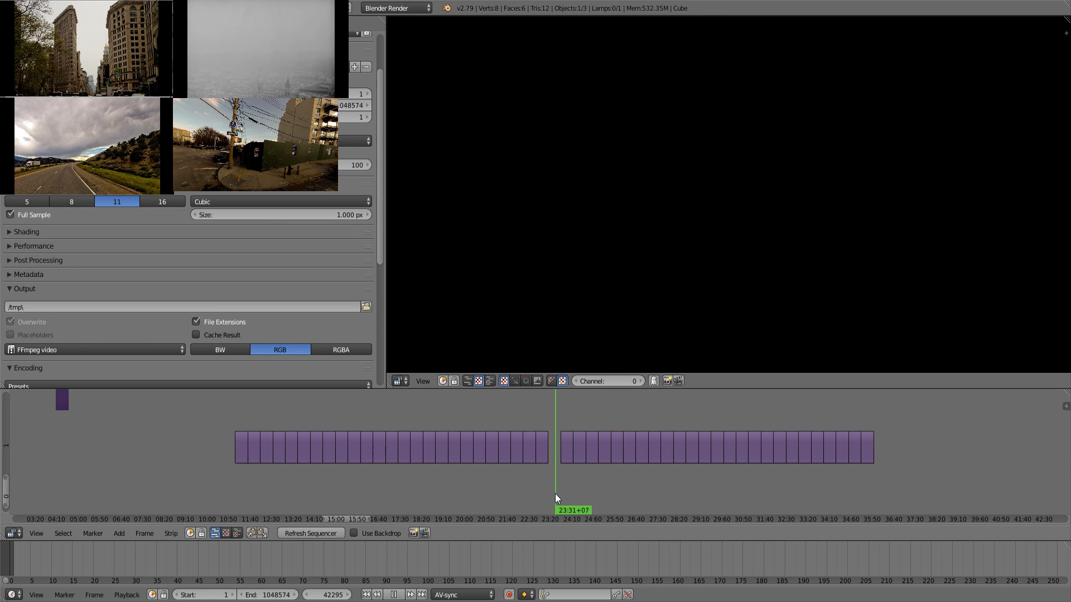
drag(556, 494, 865, 474)
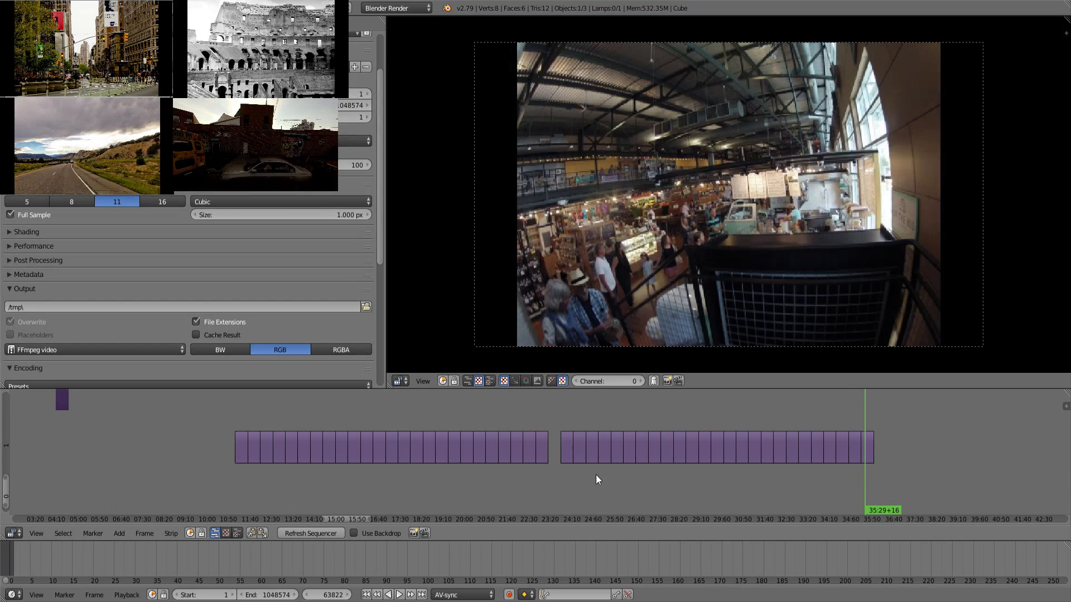
Locate the Milwaukee clock photo at the start of the first channel 1 group and move its strip to channel 2 at about 9:58.
drag(536, 487, 237, 458)
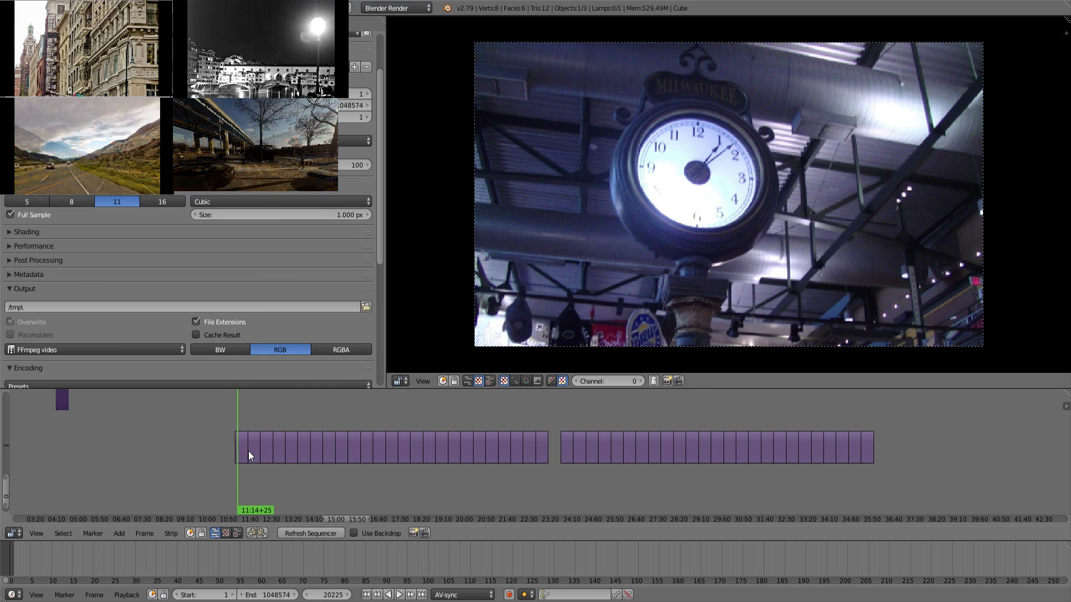
right_click(243, 448)
key(g)
click(212, 411)
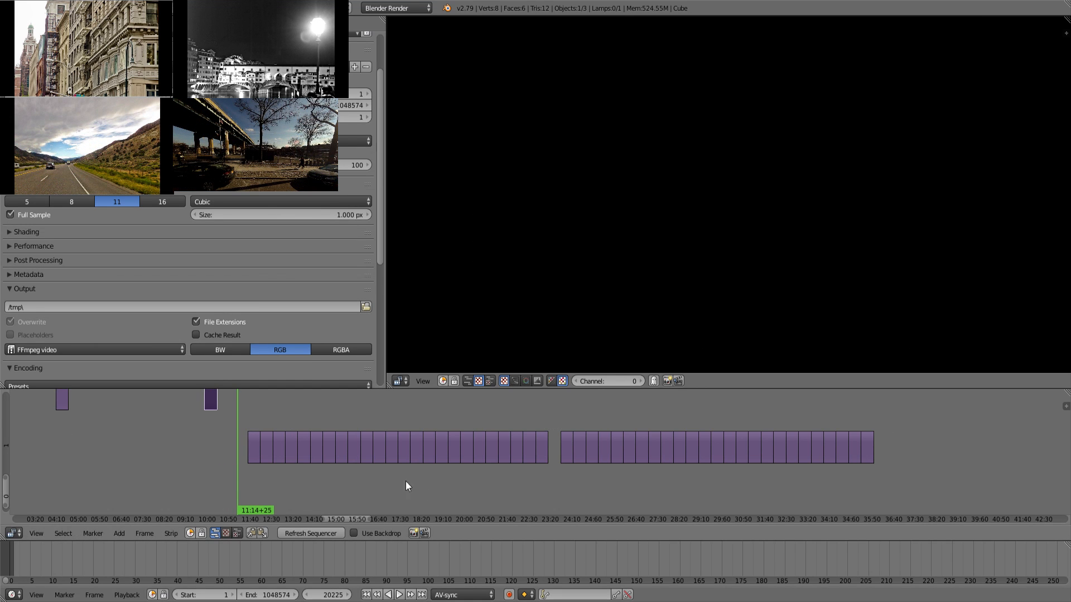
Find the wide-angle olive oils and aged balsamic shop photo near 24:01 and move its strip to channel 2 at about 7:54.
drag(259, 476, 568, 517)
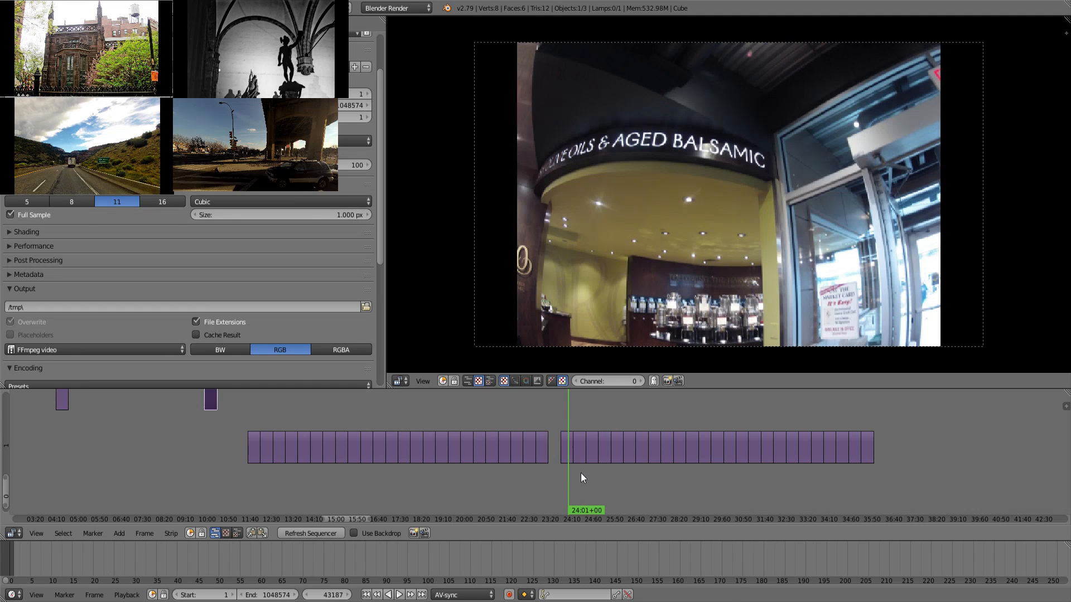
right_click(567, 453)
key(g)
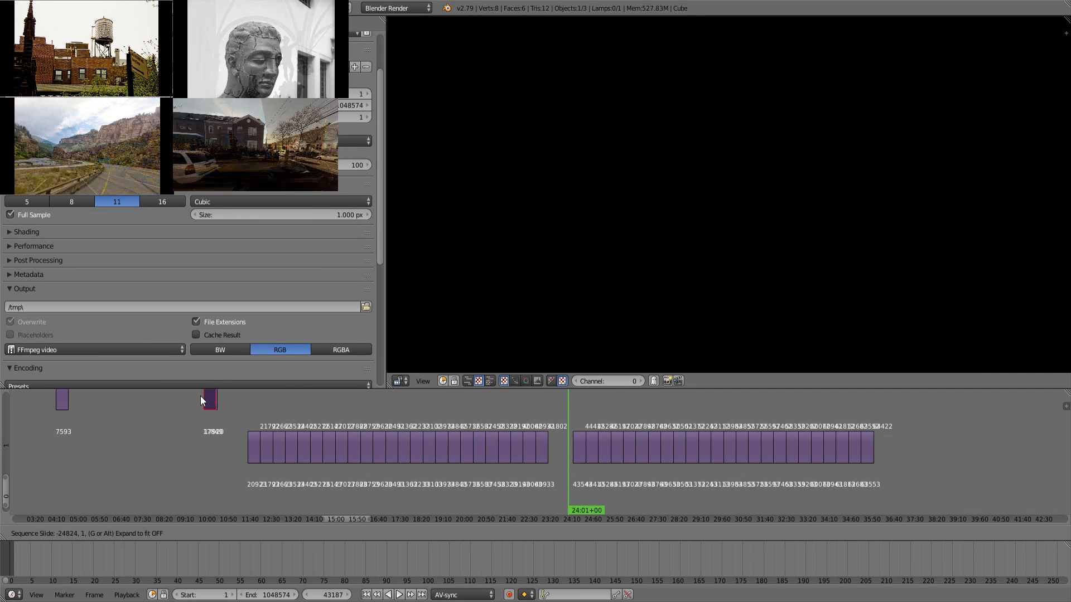
click(156, 399)
Move the wide-angle clothing rack photo near 24:30 to channel 2 at about 9:10, and preview it with its neighbouring strips.
drag(577, 483, 581, 483)
right_click(578, 448)
key(g)
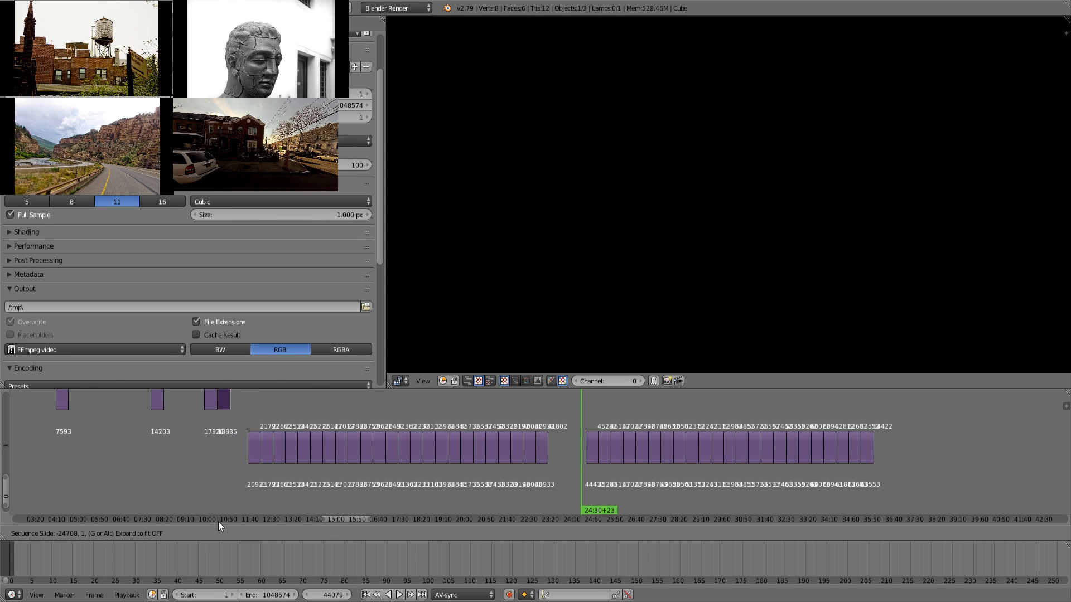
click(189, 497)
middle_drag(196, 437, 208, 508)
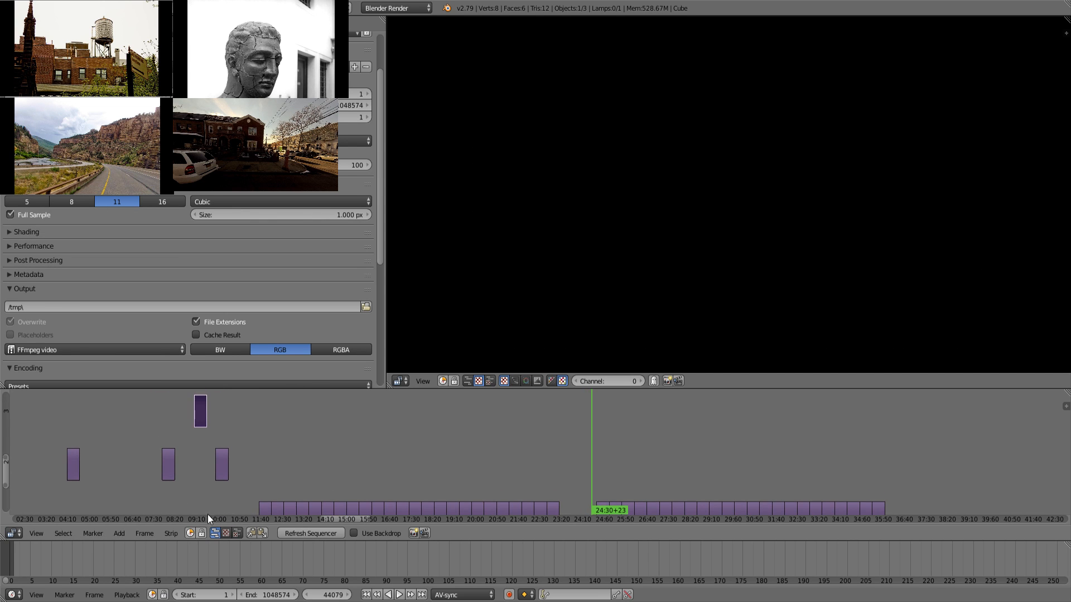
key(g)
click(184, 464)
click(169, 430)
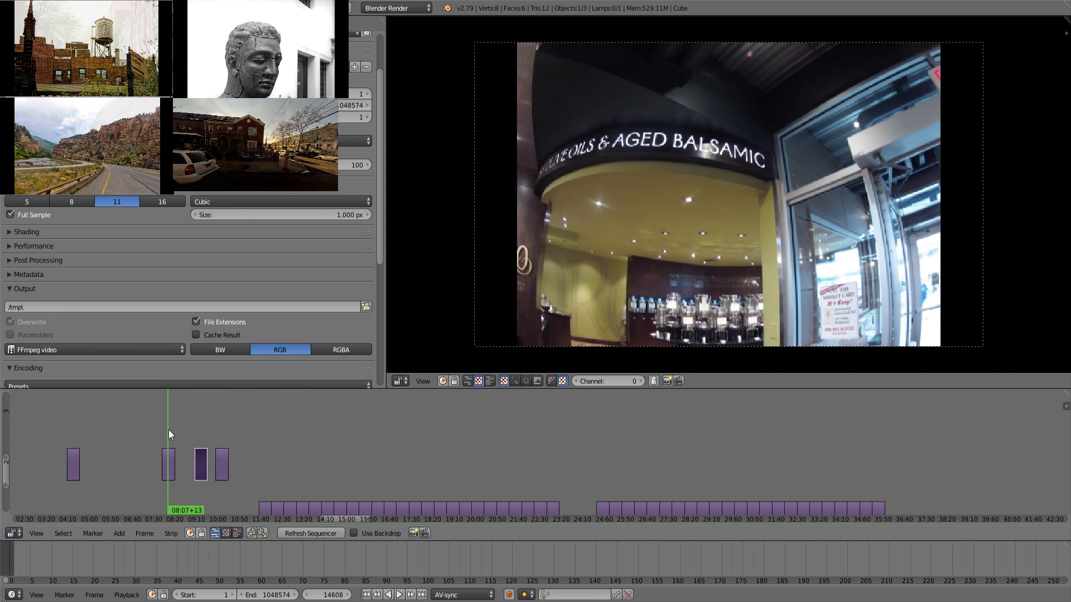
click(203, 427)
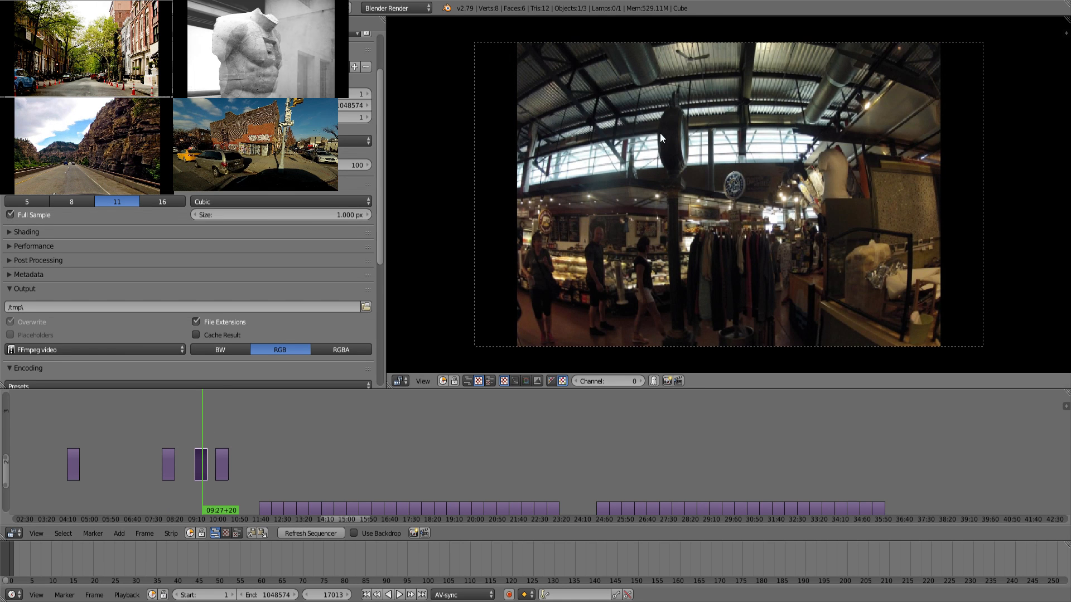
click(226, 417)
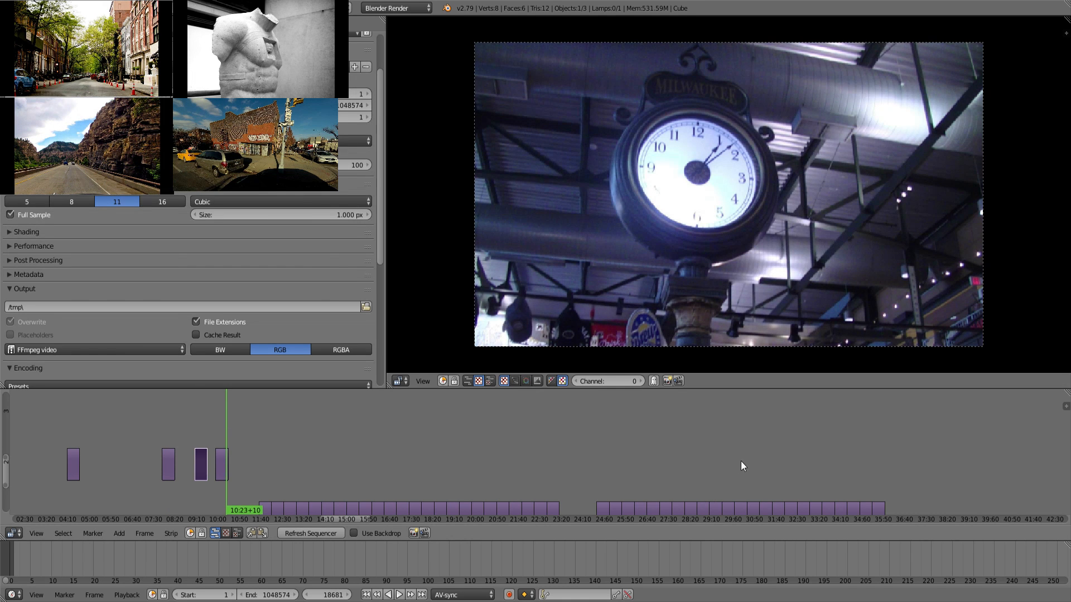
Try to move the strip of the wide-angle photo with the tall clock post, just before 25:37, out of channel 1.
middle_drag(633, 476, 555, 447)
drag(531, 444, 545, 443)
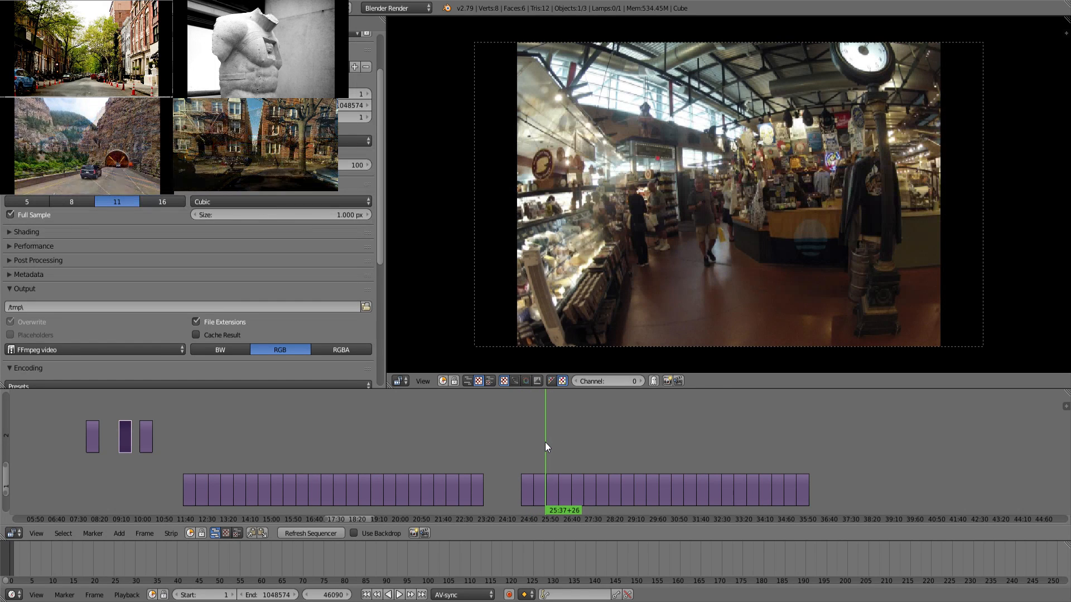
right_click(542, 497)
key(g)
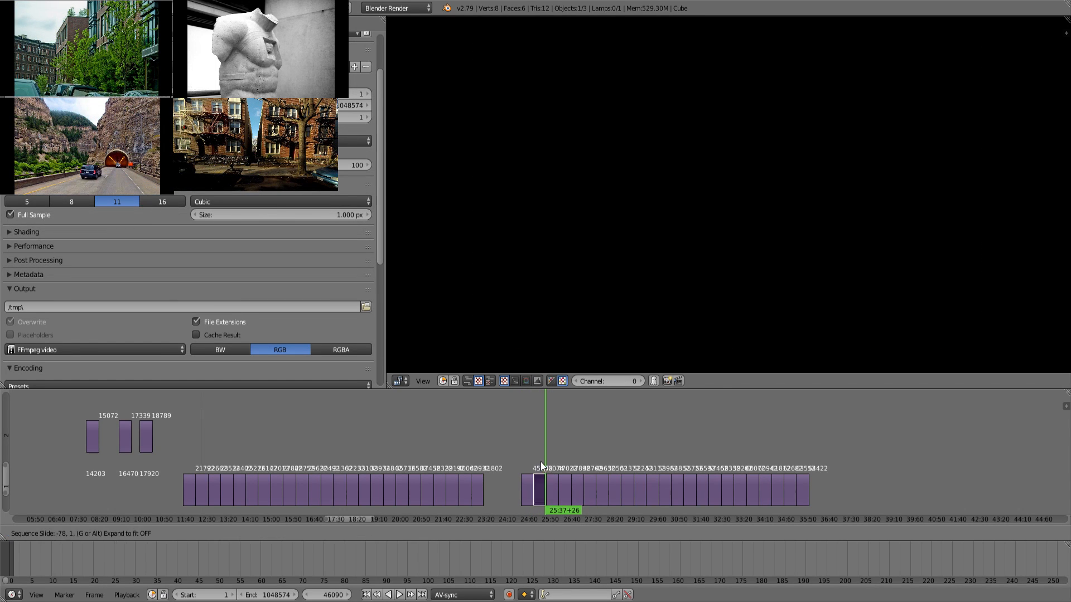
click(540, 457)
key(ctrl+z)
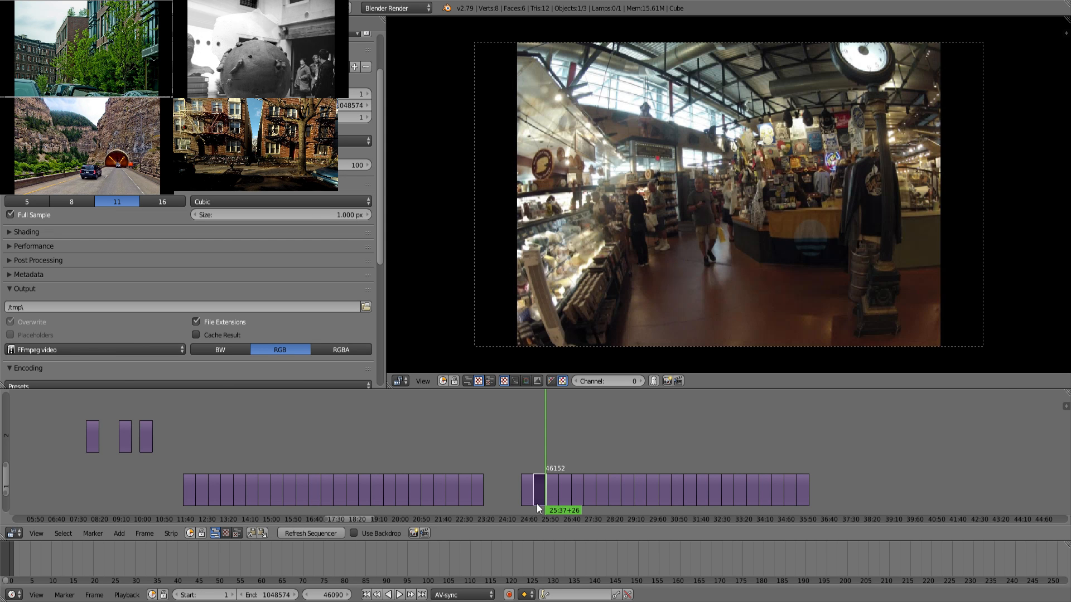
Move the strip of the wide-angle photo with the tall clock post to channel 2 at about 11:17 and preview the time beside it.
right_click(538, 497)
key(g)
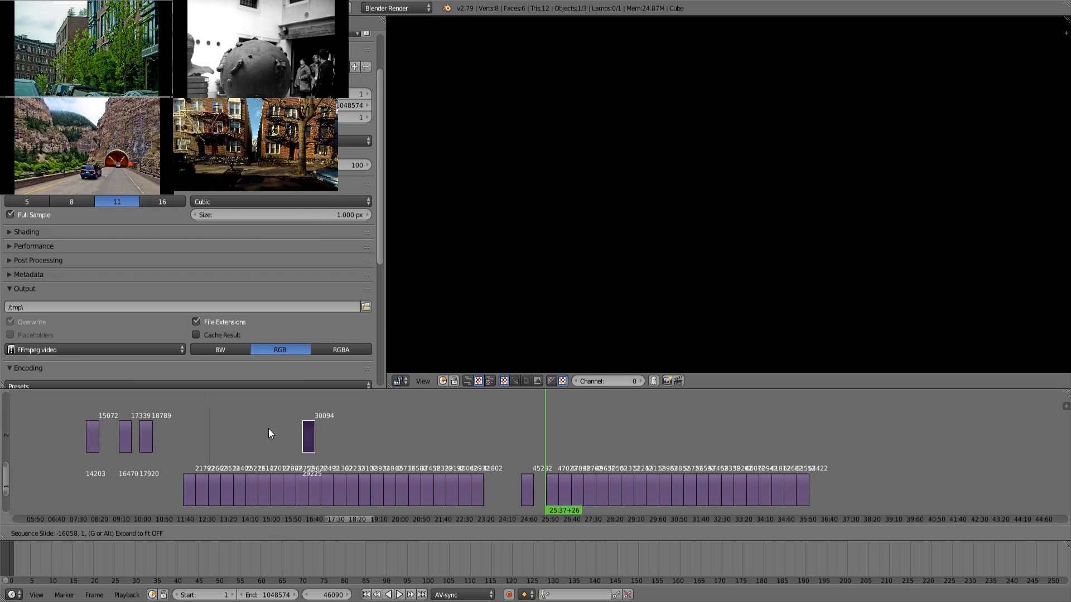
click(180, 423)
drag(125, 487, 146, 477)
click(186, 407)
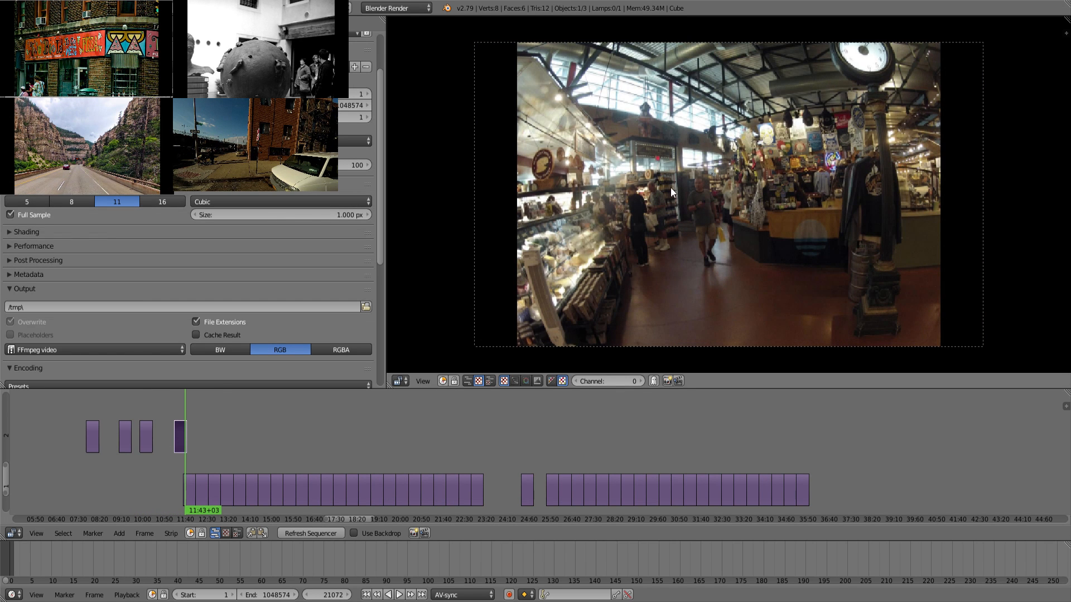
Deselect everything, box-select the last four strips in channel 2 and move them earlier together, the first to about 6:36.
key(a)
middle_drag(226, 456, 357, 450)
key(b)
drag(368, 454, 196, 426)
key(g)
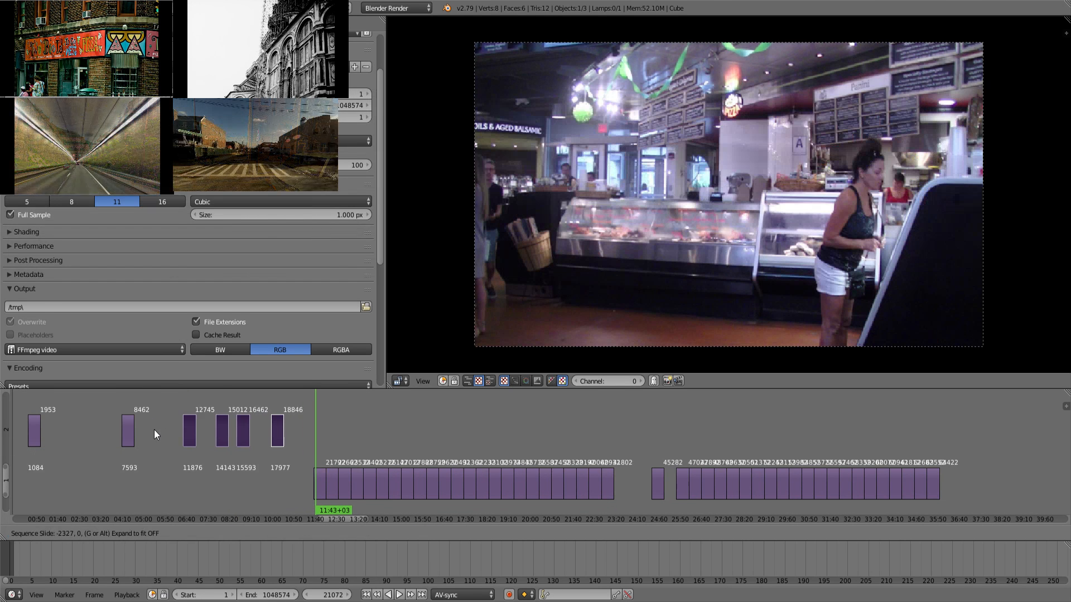
click(154, 430)
Locate the regular photo of the deli sign near 15:42, move its strip to channel 2 at about 11:18 and preview it.
key(alt+a)
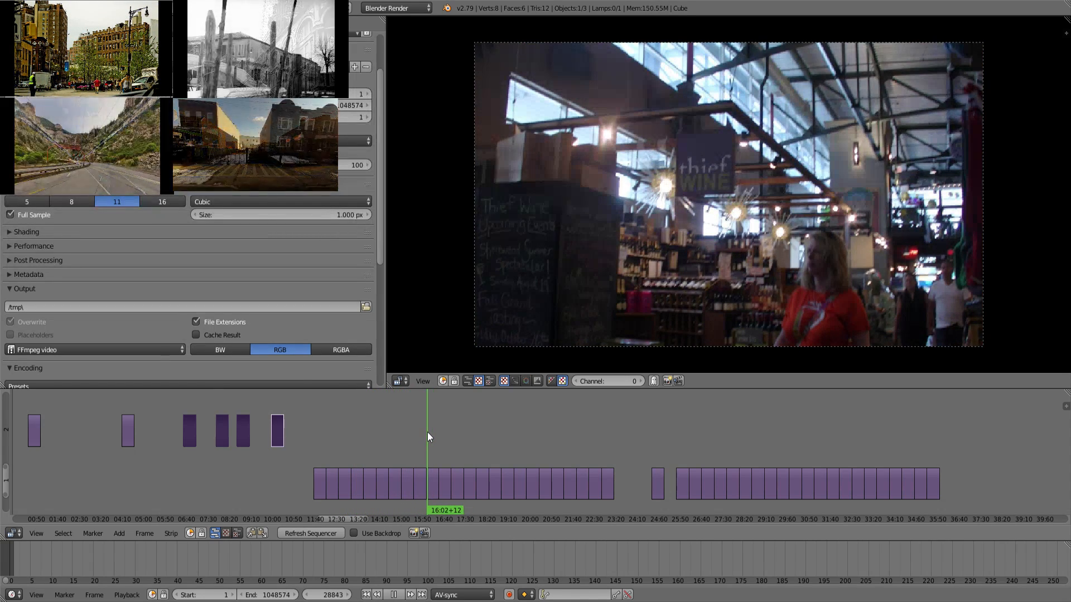
click(425, 433)
key(alt+a)
right_click(431, 485)
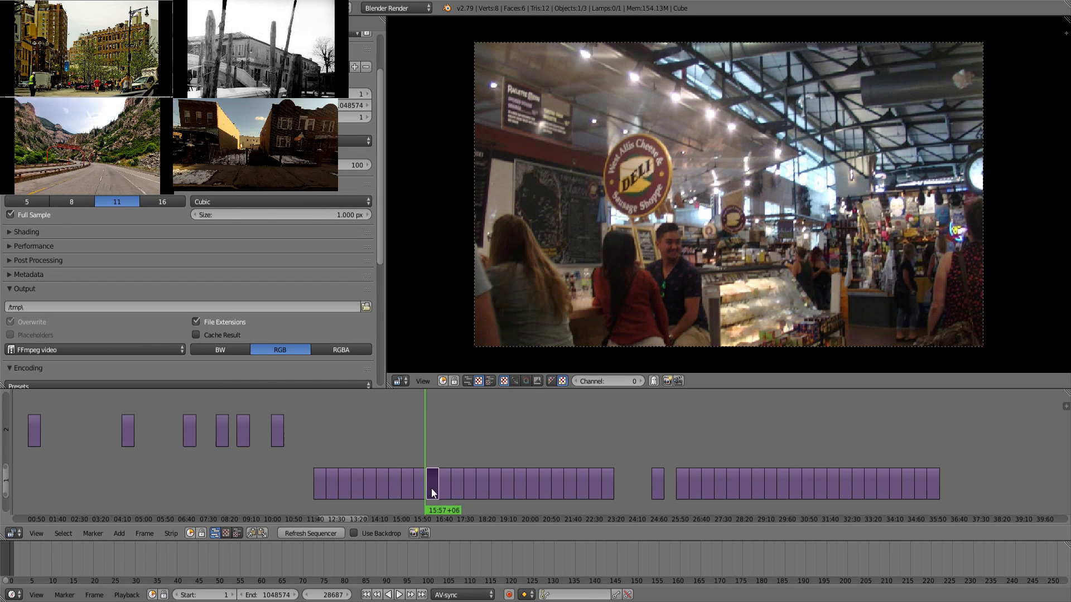
click(419, 446)
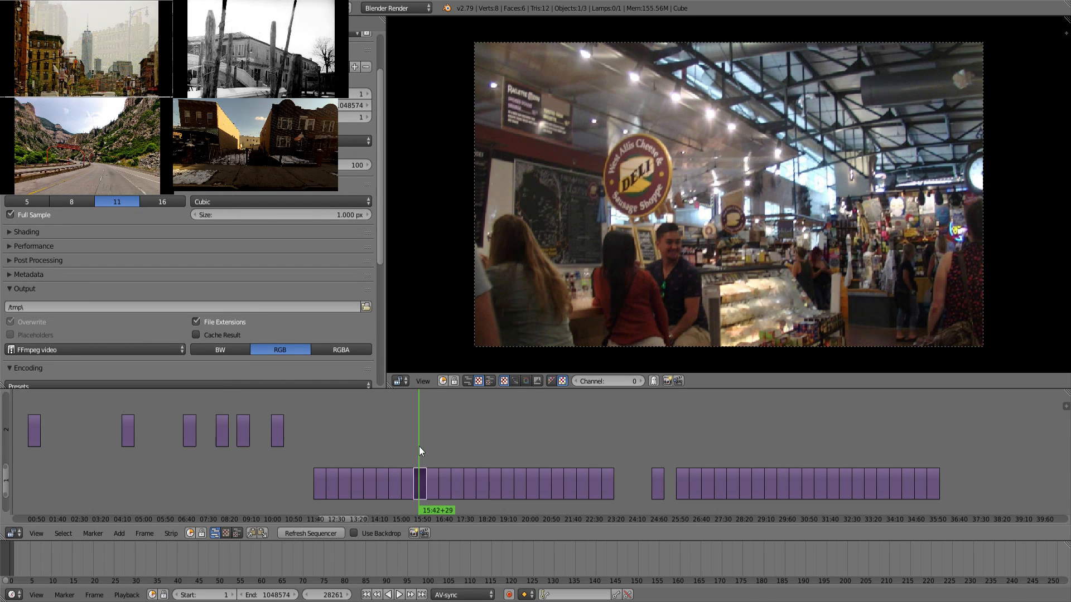
right_click(422, 481)
key(g)
click(303, 451)
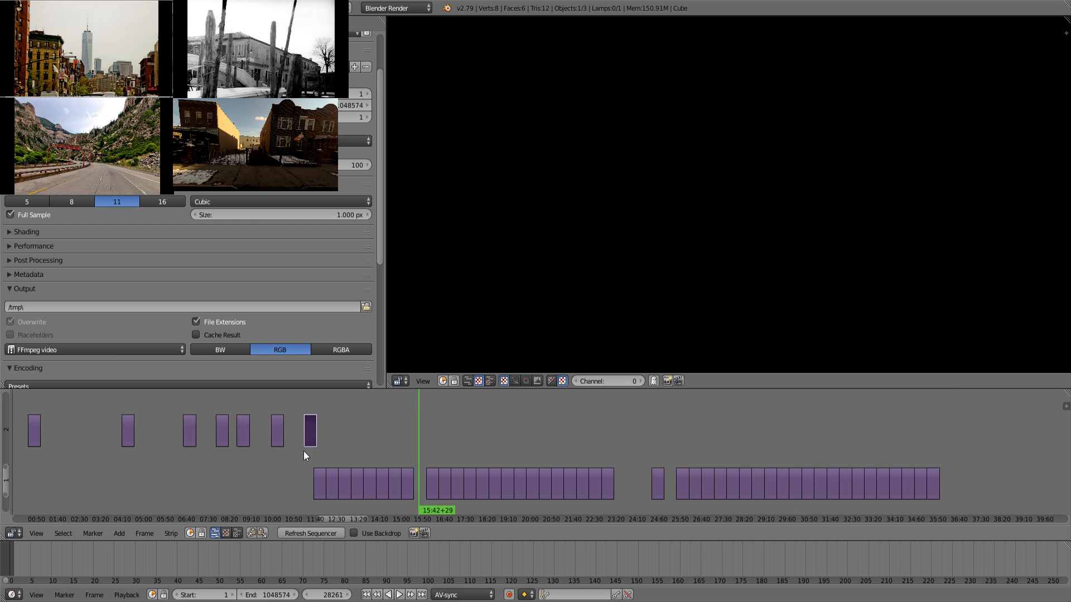
click(308, 464)
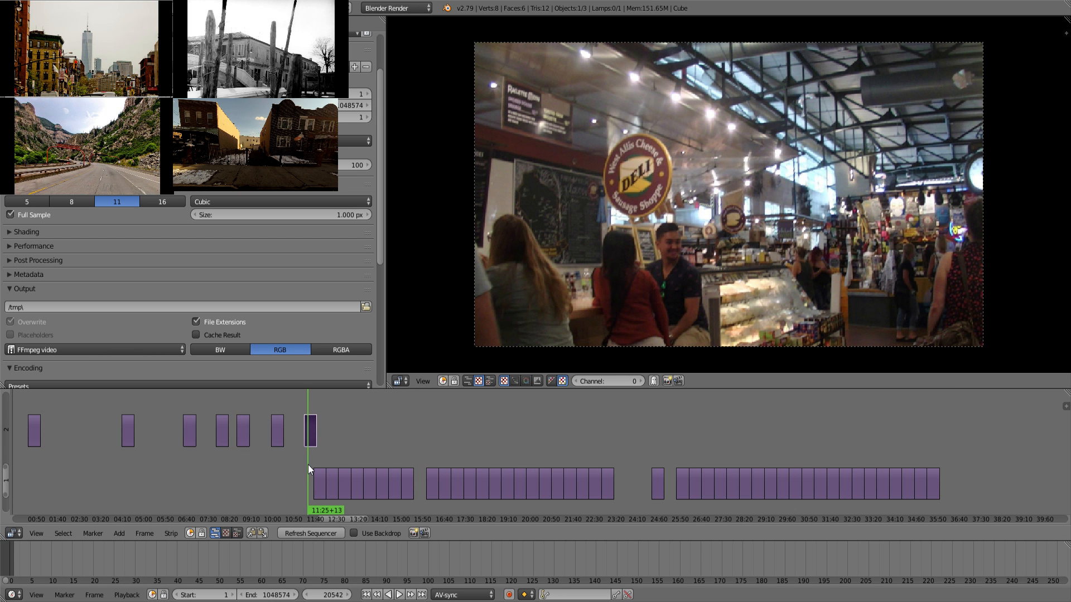
Locate the wide-angle photo of the cheese counter near 25:03, move its strip to channel 2 around 12:52 and preview it.
click(658, 443)
key(alt+a)
key(alt+a)
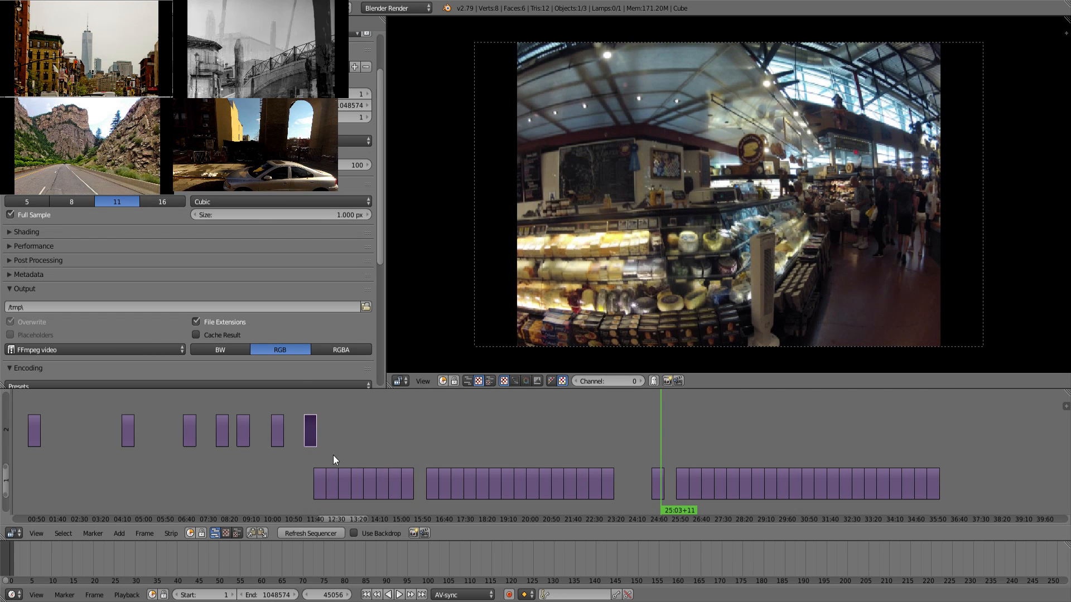
click(274, 464)
click(307, 456)
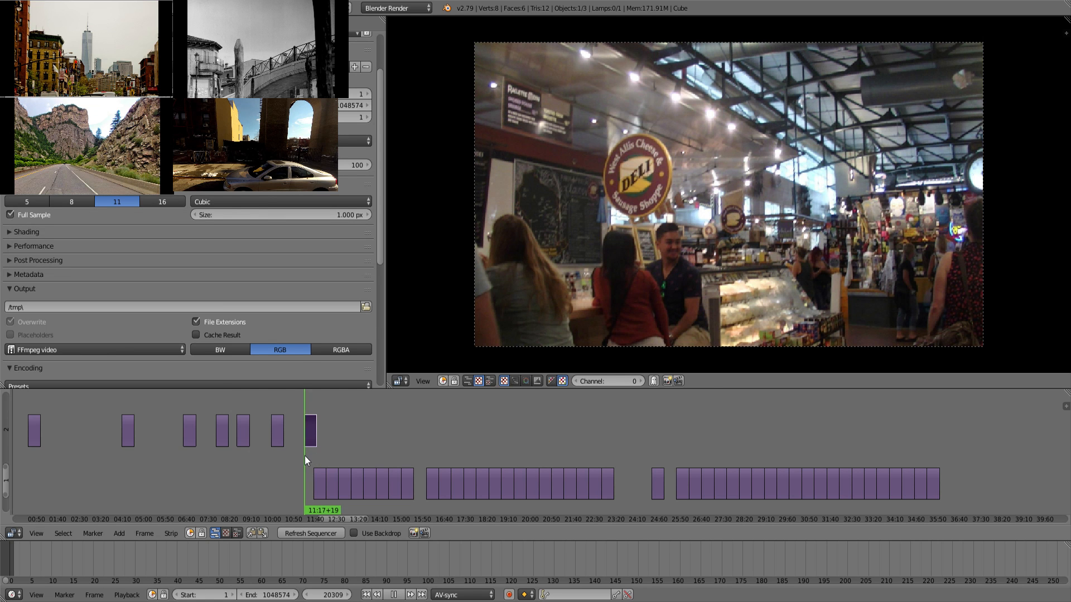
right_drag(658, 496, 345, 406)
click(346, 401)
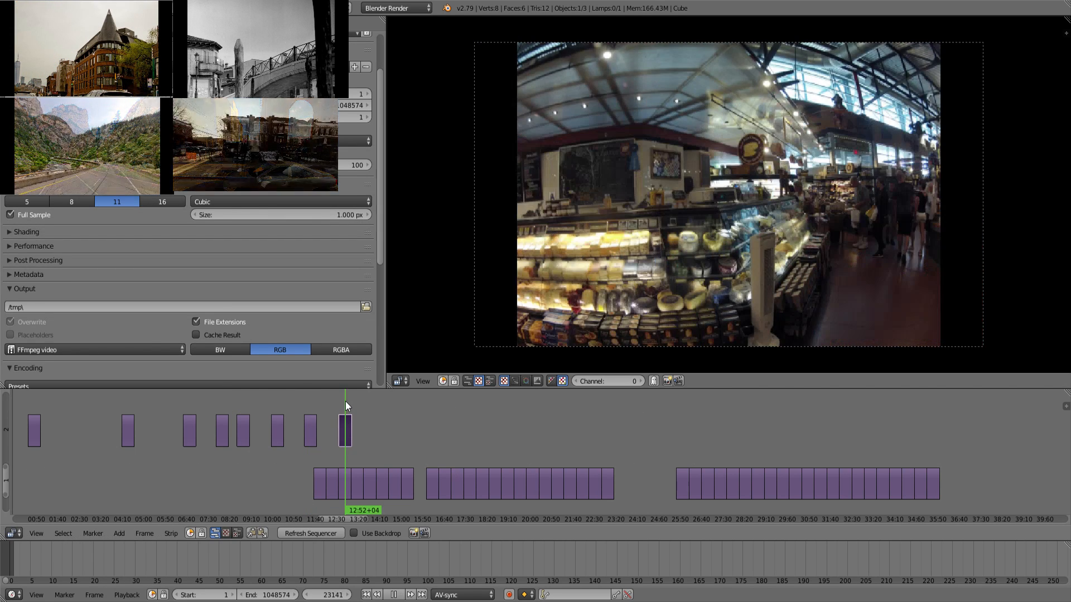
Examine the order of the last three photos in channel 2, comparing the wide-angle clock post, deli sign and wide-angle cheese counter.
key(alt+a)
click(319, 397)
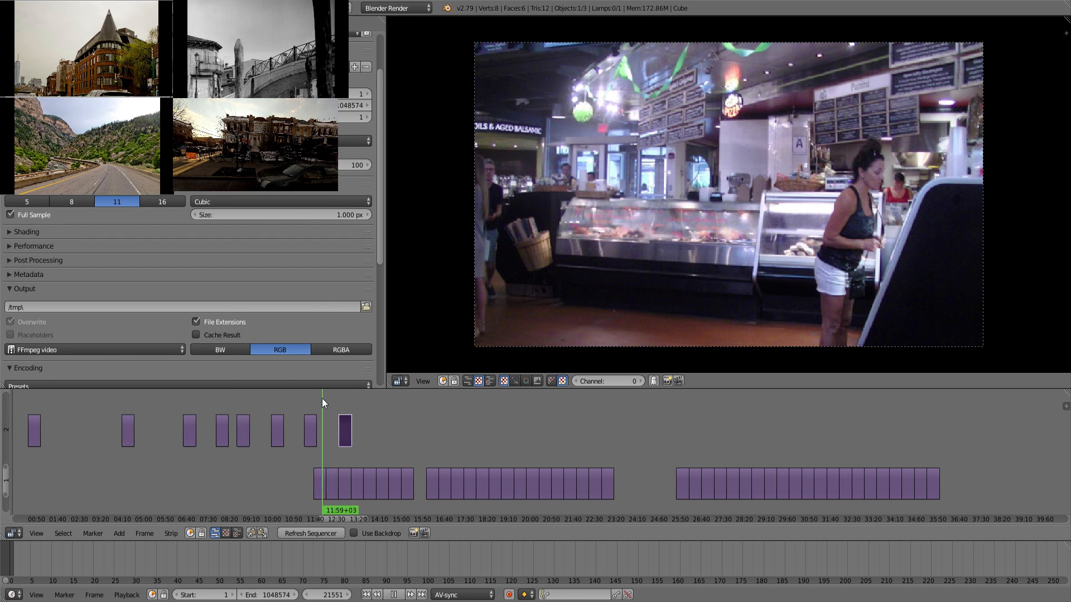
drag(322, 399, 296, 400)
key(alt+a)
click(278, 400)
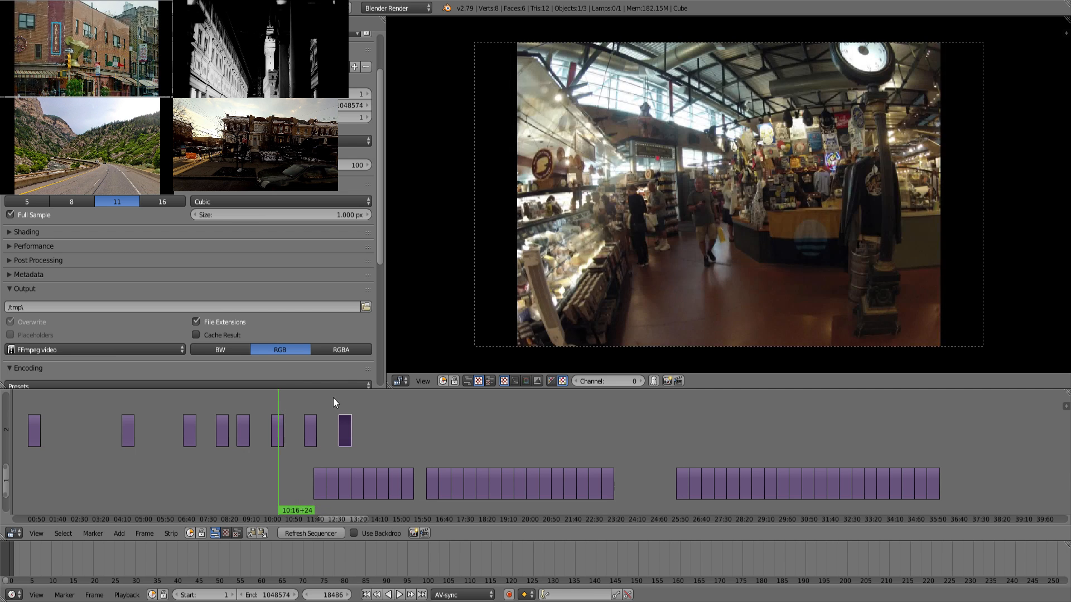
click(345, 397)
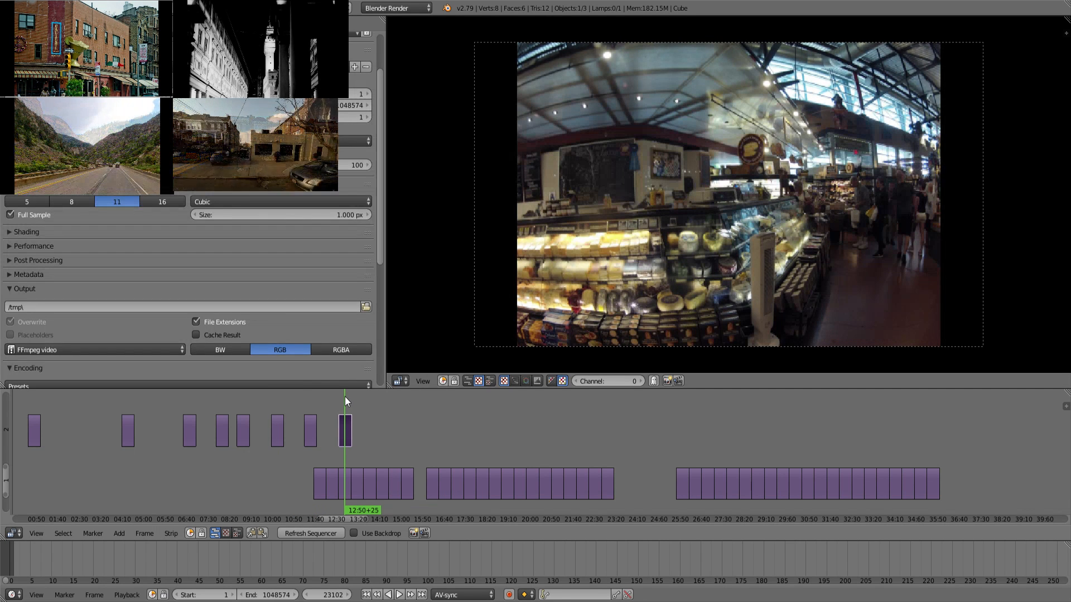
click(312, 402)
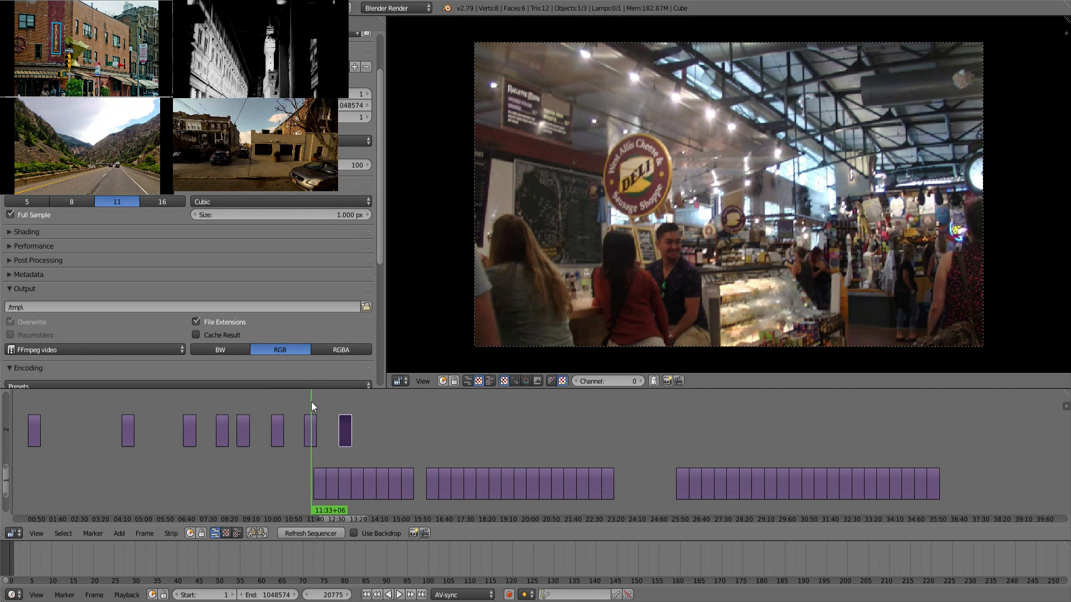
click(277, 405)
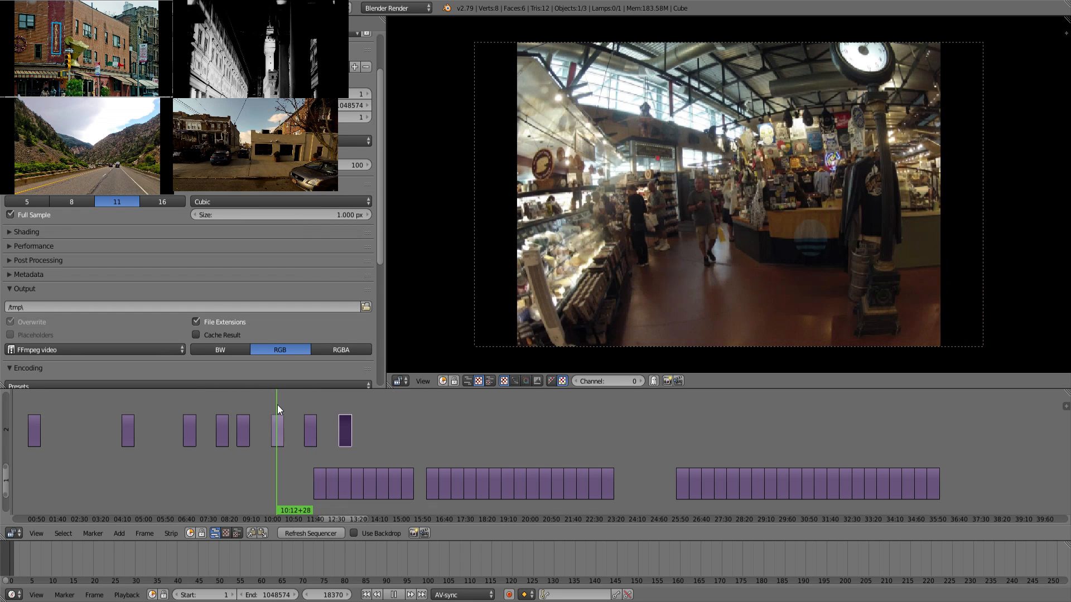
key(alt+a)
click(254, 402)
drag(253, 402, 309, 402)
key(alt+a)
click(279, 405)
key(alt+a)
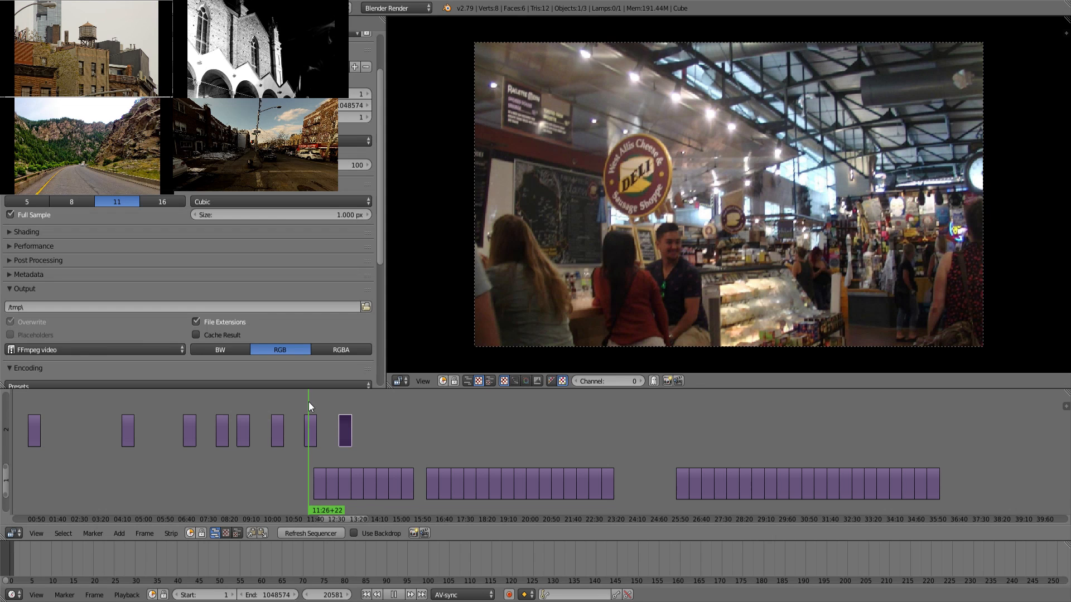
Compare the two wide-angle photos near 10:16 and 12:50 with each other and with the deli sign photo between them.
key(alt+a)
click(275, 403)
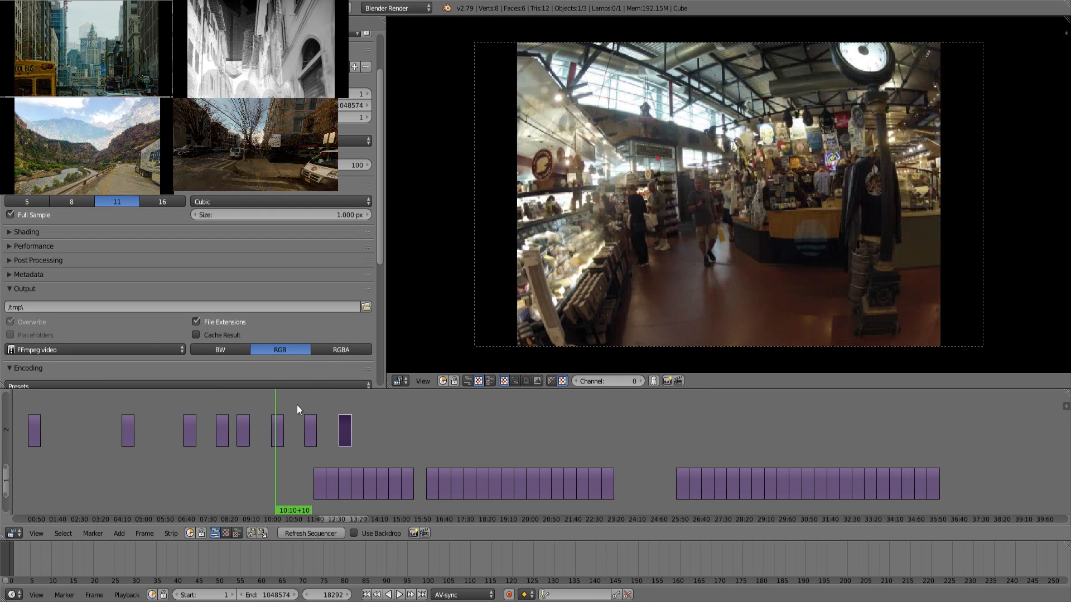
click(345, 403)
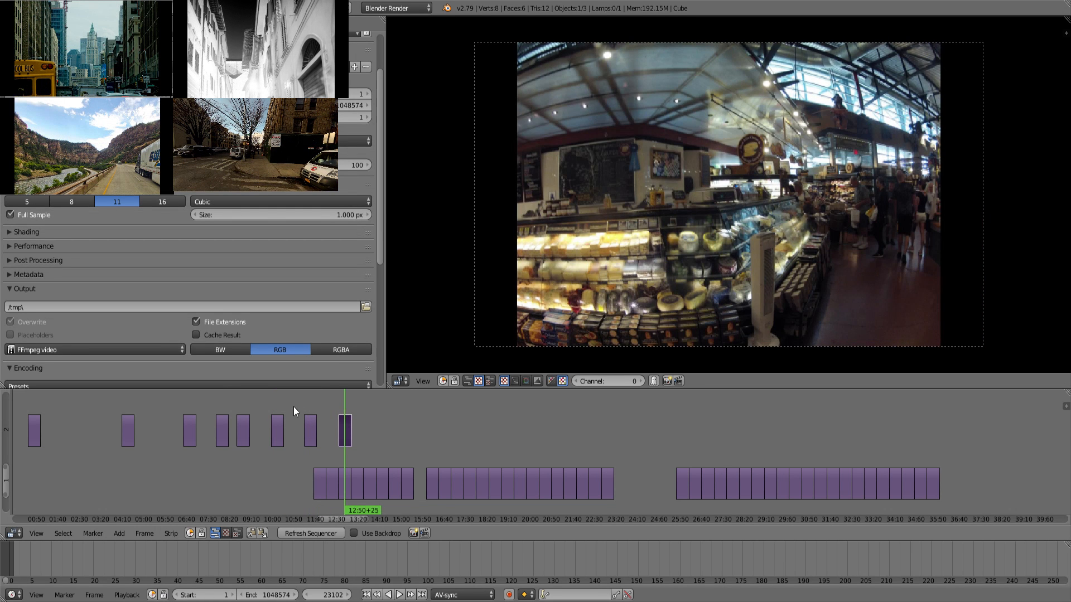
click(278, 407)
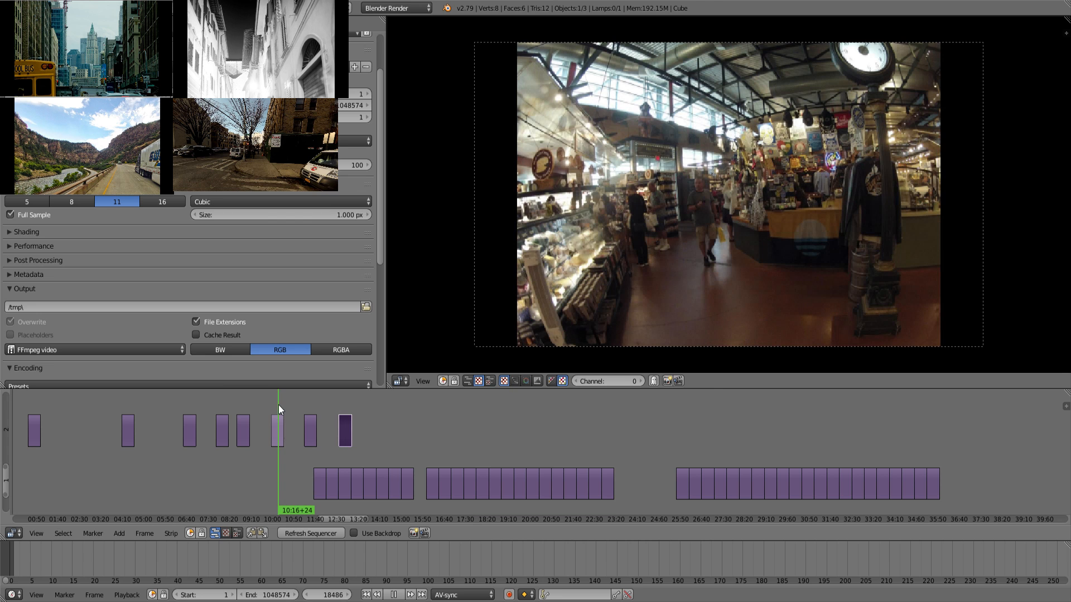
click(347, 405)
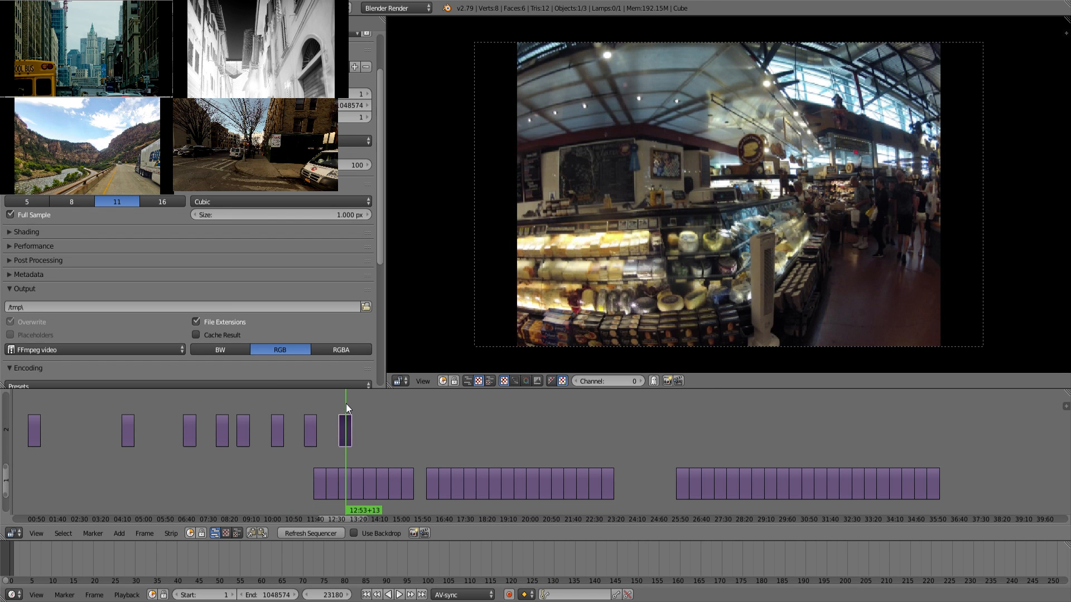
click(310, 404)
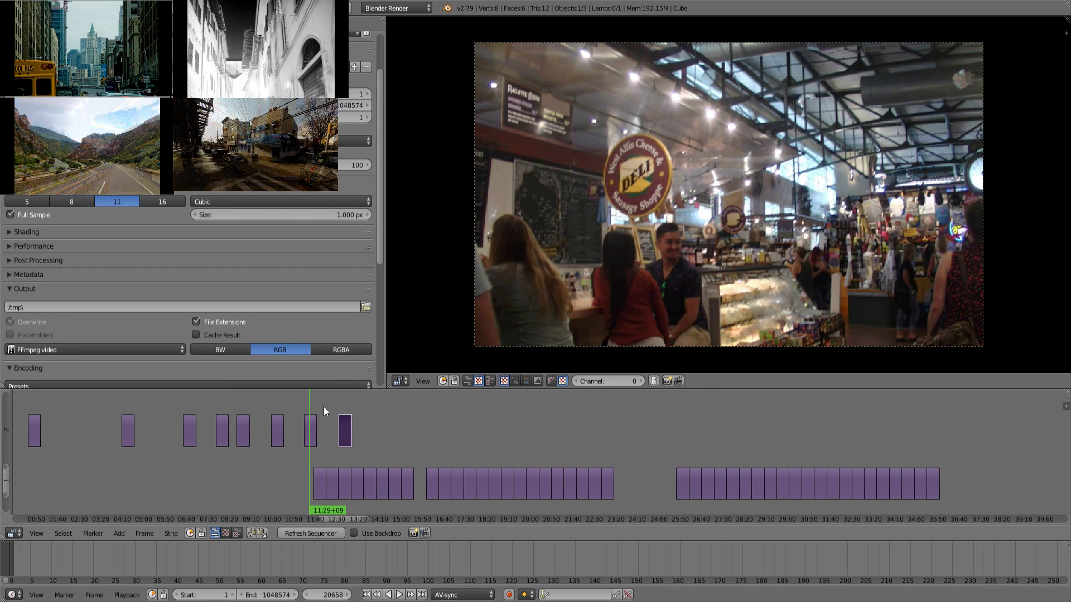
click(279, 405)
click(313, 400)
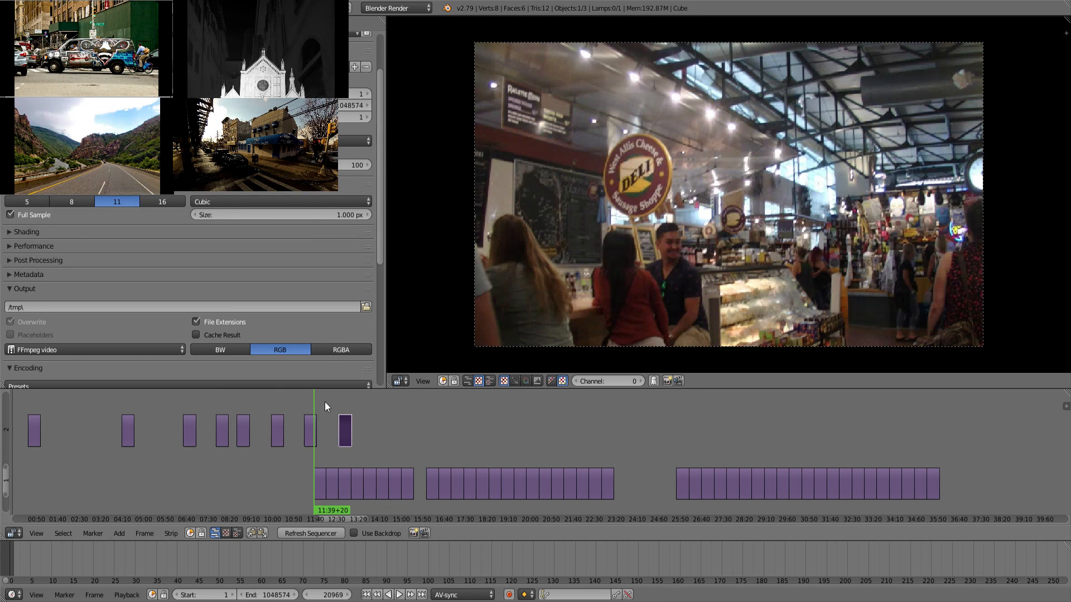
click(347, 403)
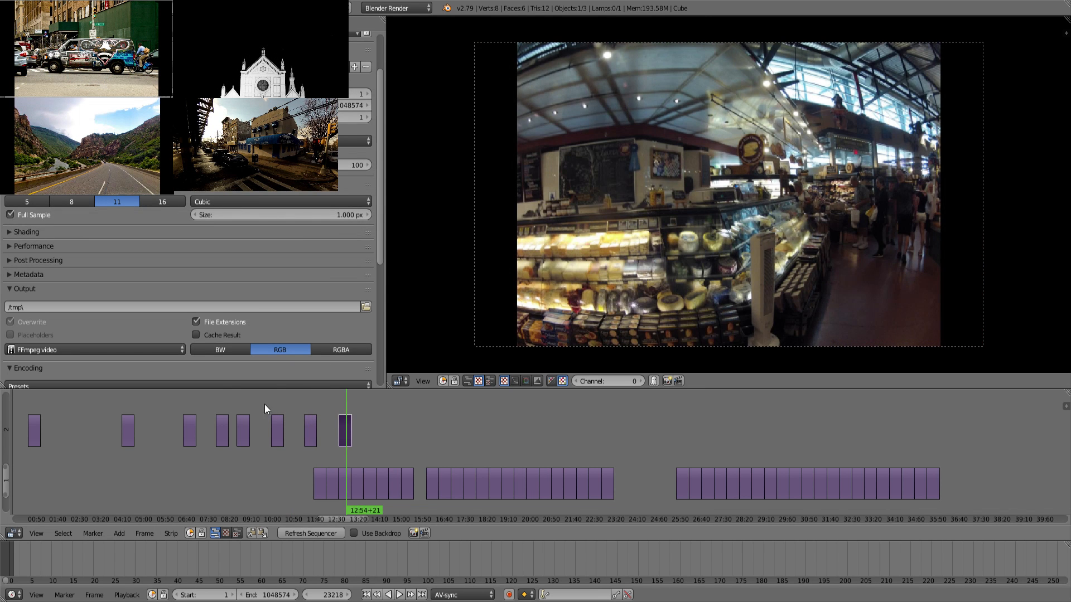
Review the channel 2 photos from the clock close-up near 9:05 onward, comparing details of the deli sign photo with the cheese counter photo.
click(247, 406)
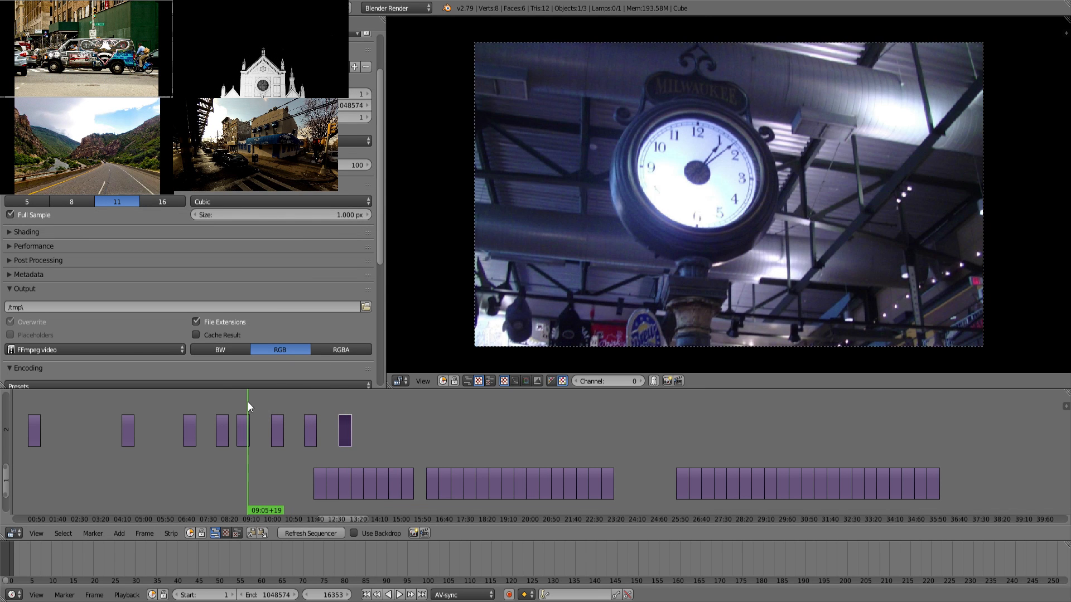
click(325, 401)
click(283, 406)
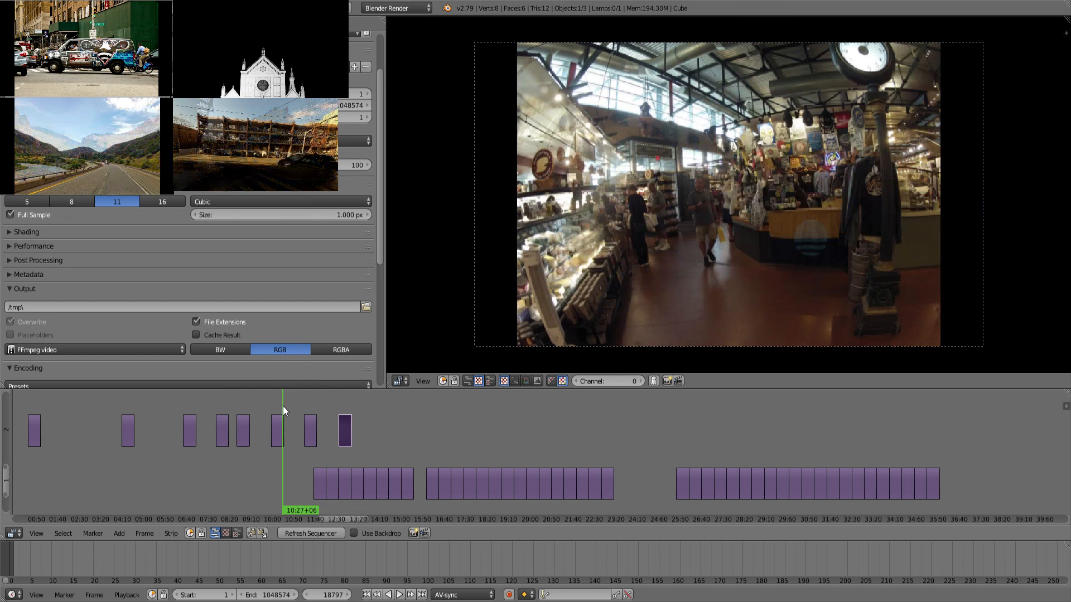
click(306, 408)
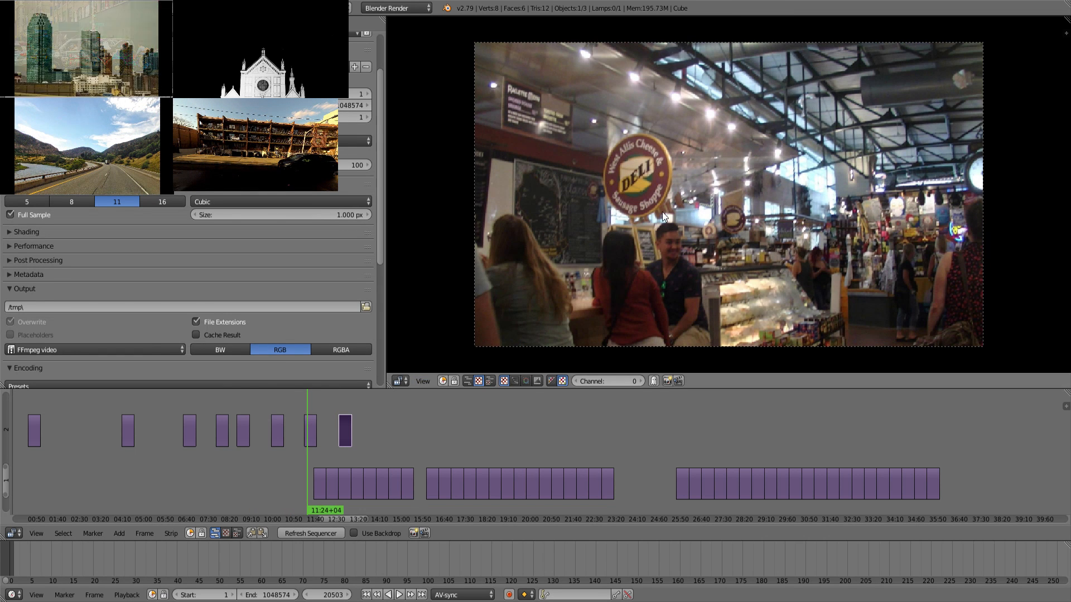
click(349, 400)
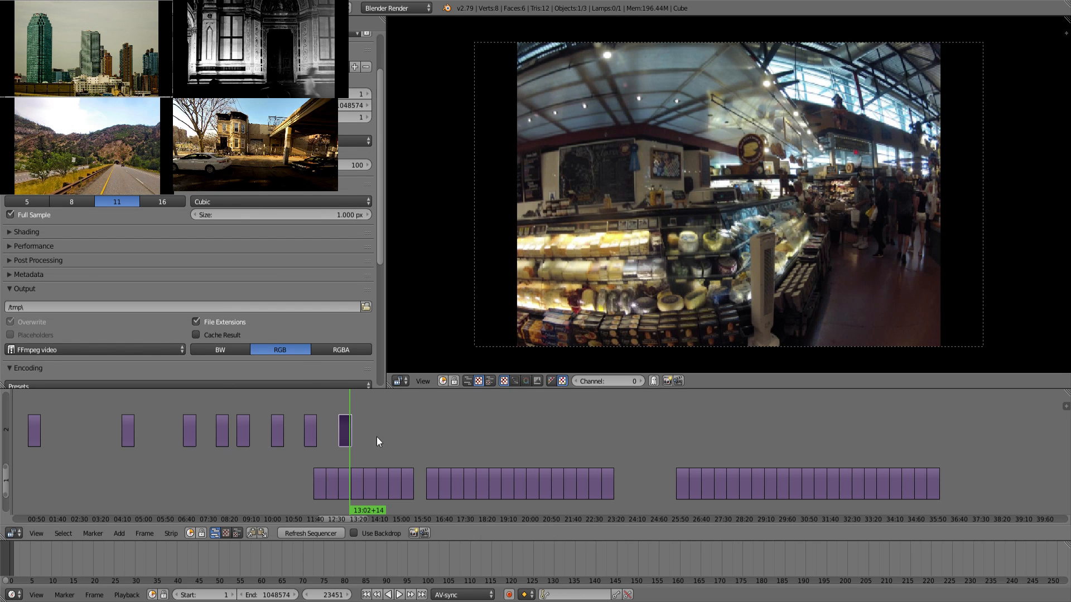
click(312, 406)
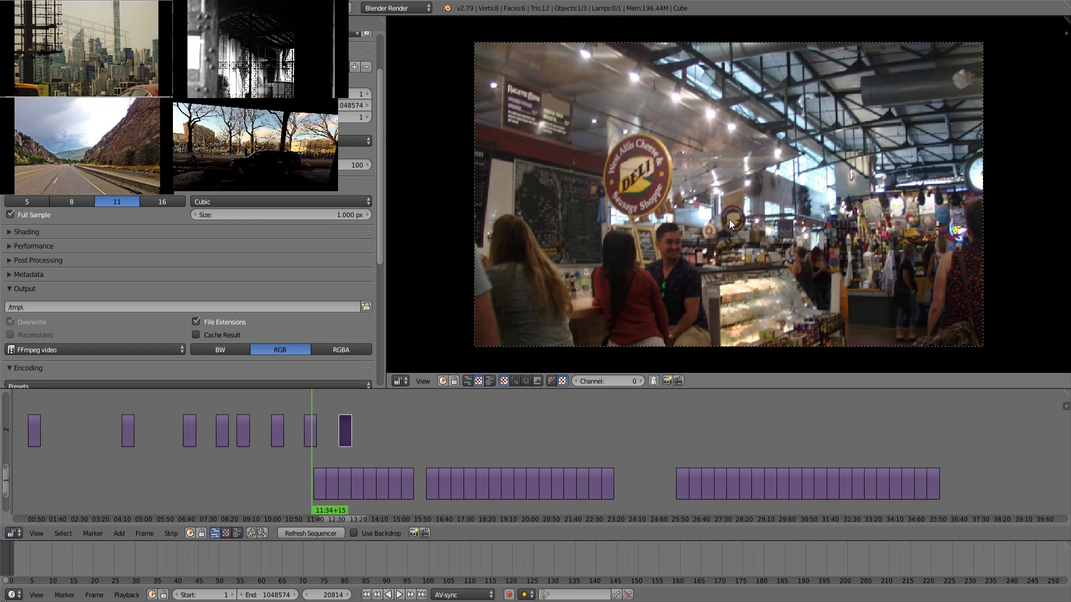
click(350, 406)
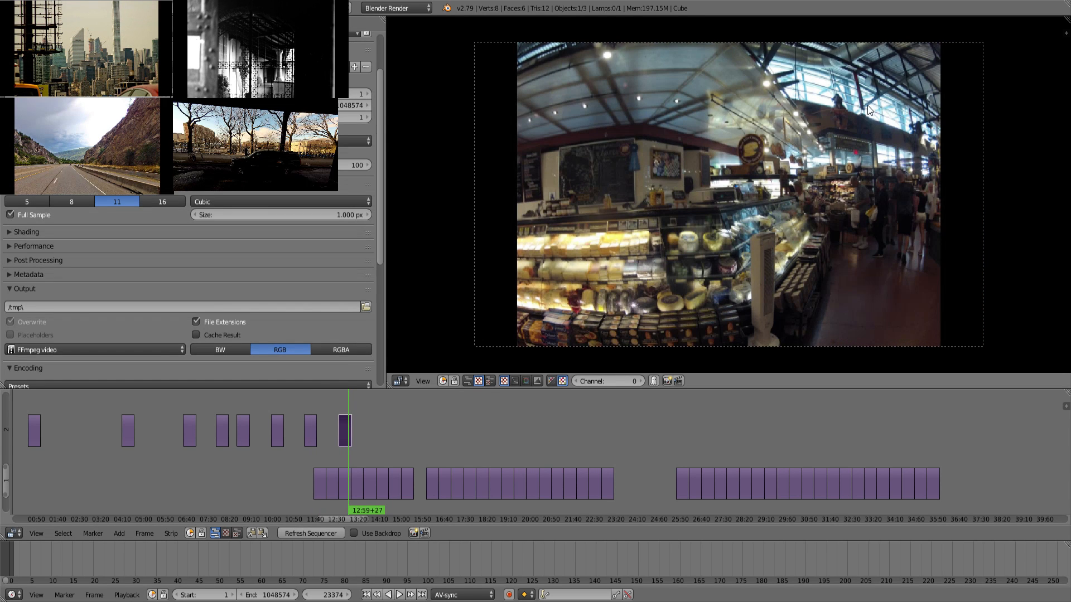
click(307, 406)
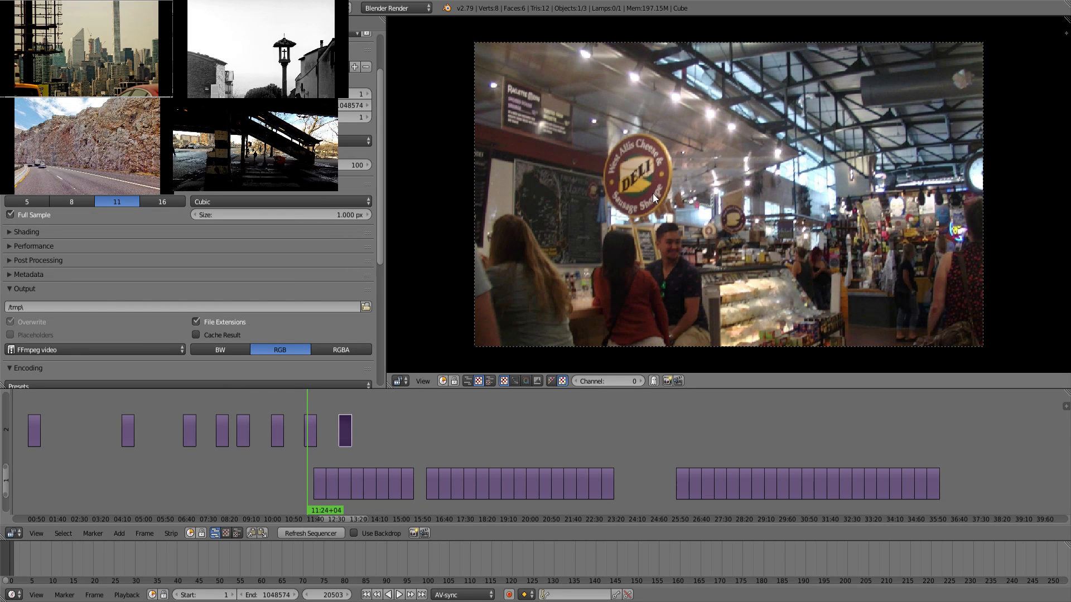
Move the deli sign strip in channel 2 behind the strip of the wide-angle cheese counter photo.
right_click(311, 438)
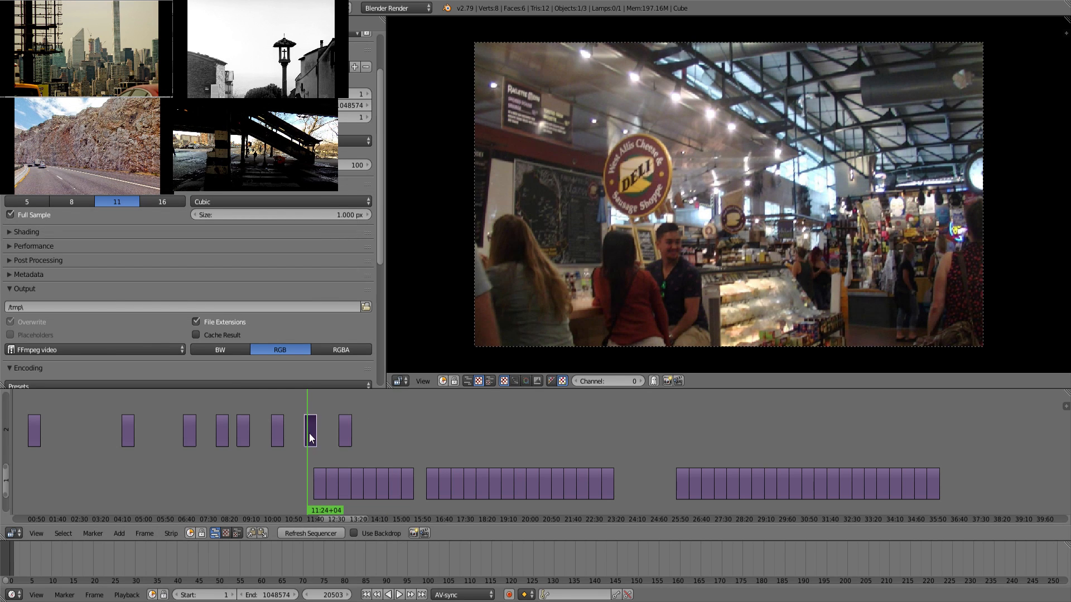
key(g)
click(360, 428)
Box-select the last two strips in channel 2, move them earlier together, the first to about 10:55, and preview them.
key(a)
key(b)
drag(405, 443, 321, 426)
key(g)
click(272, 427)
click(274, 407)
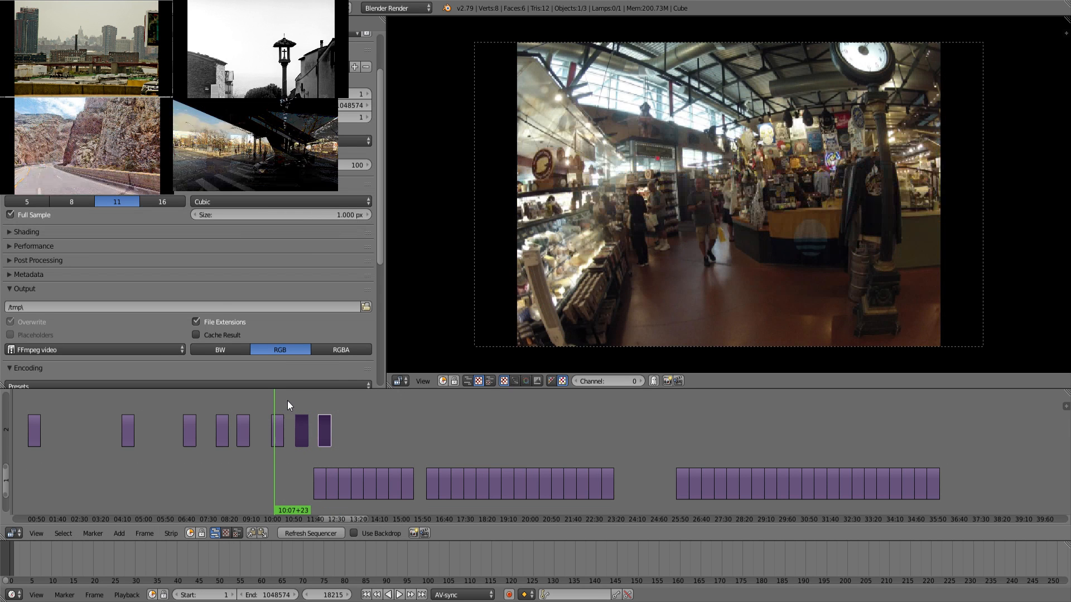
click(299, 400)
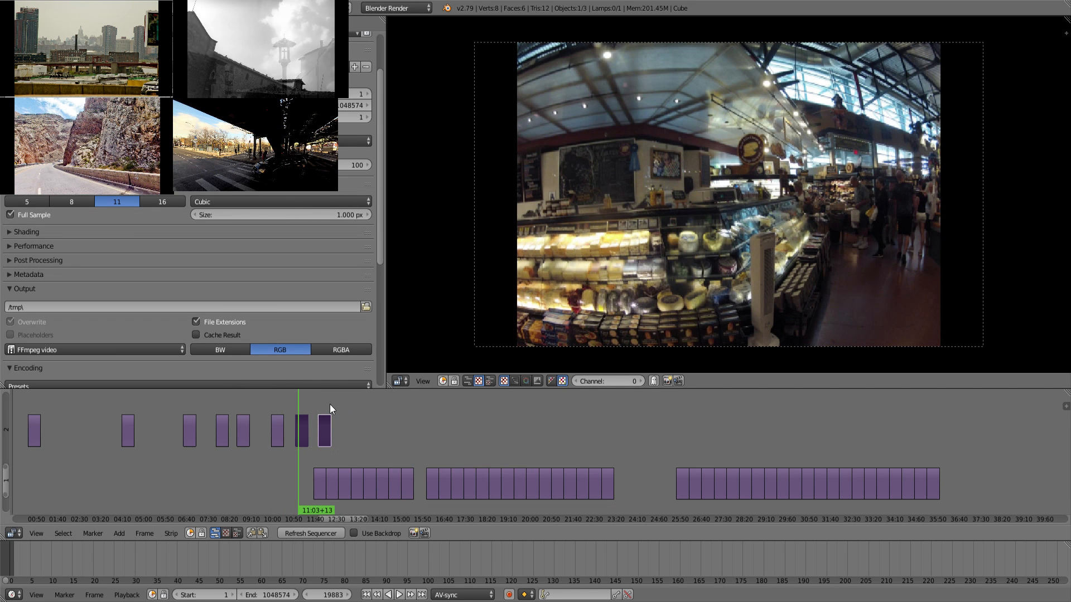
click(325, 403)
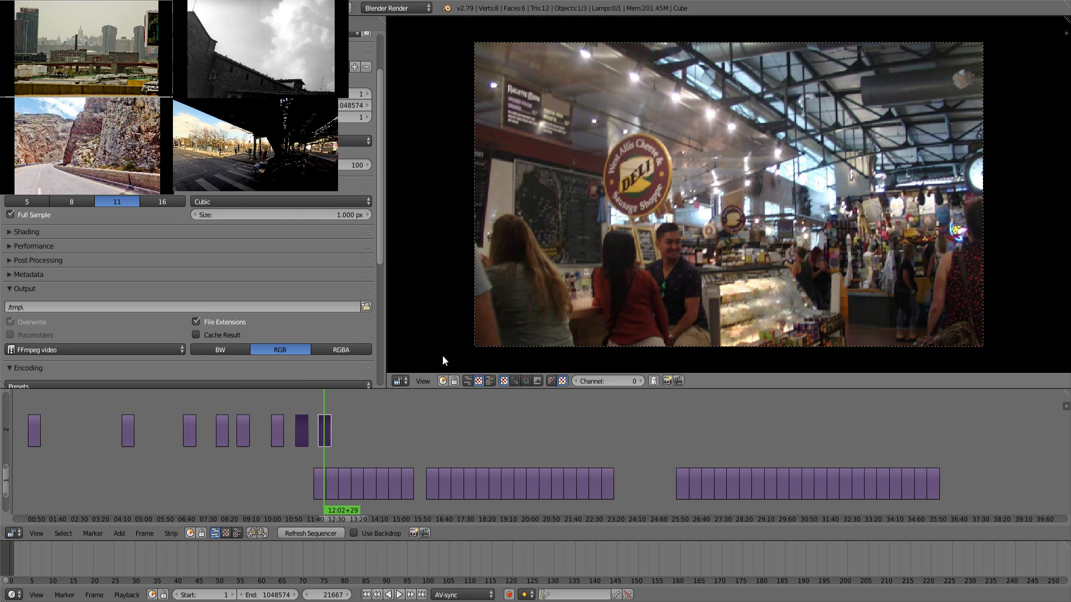
Select all strips in channel 1 and move them about 16173 frames later, leaving the channel 2 strips in place.
scroll(443, 356, down, 2)
scroll(343, 418, down, 3)
key(a)
middle_drag(622, 440, 464, 429)
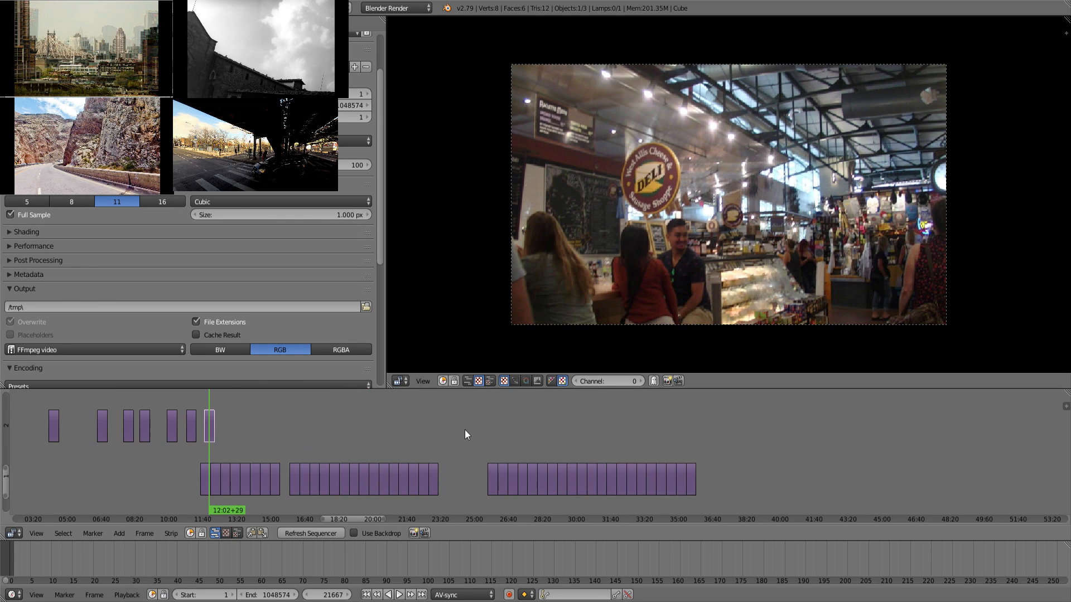
key(a)
key(g)
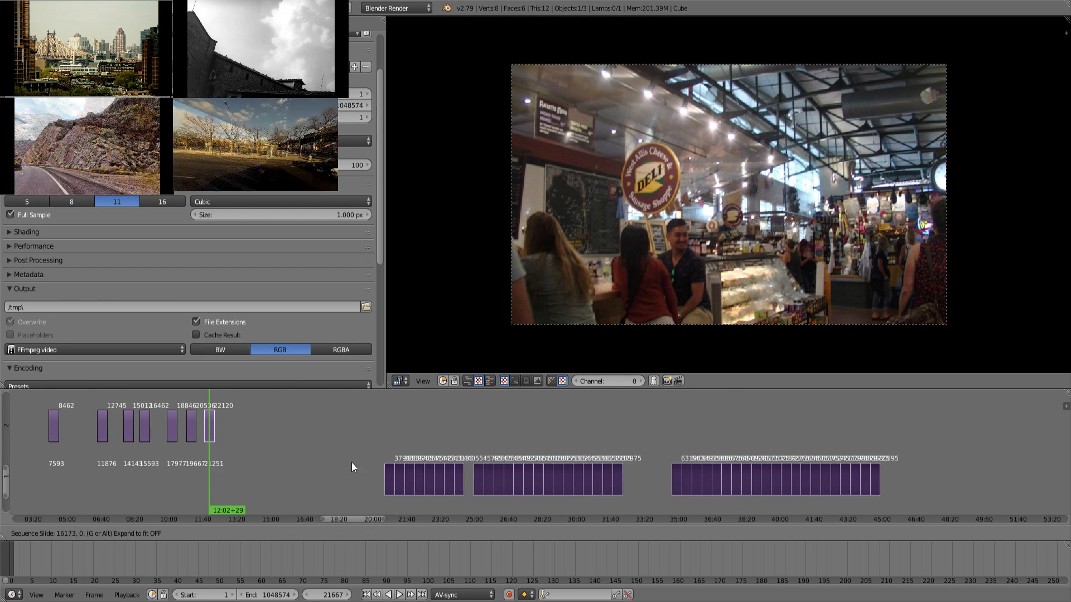
click(352, 462)
Preview the first photos in channel 1 up to about 21:43 and compare them with the deli sign photo near 12:06.
click(391, 446)
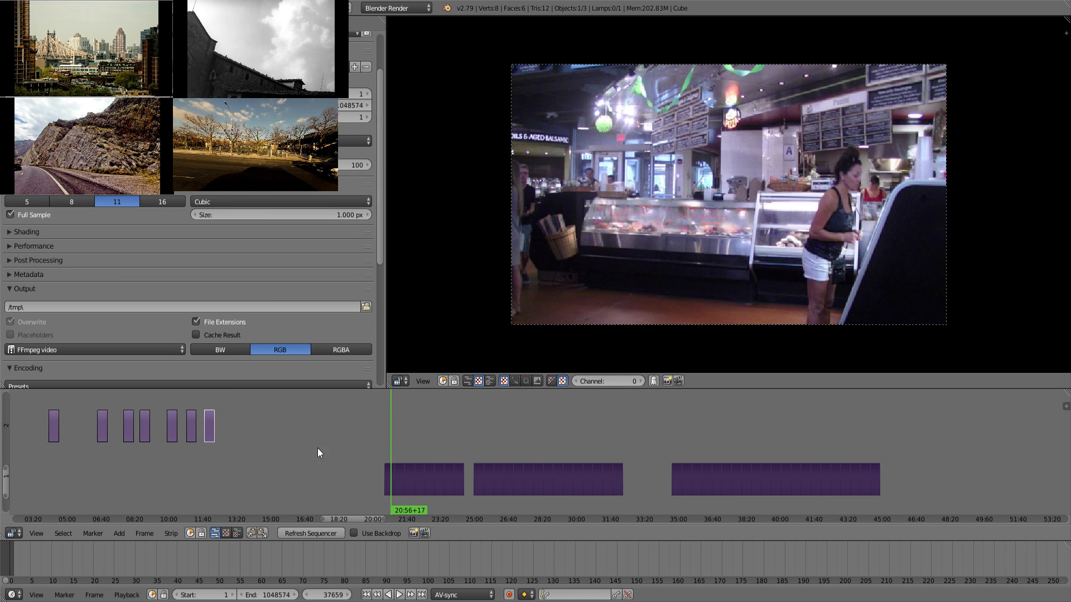
click(209, 475)
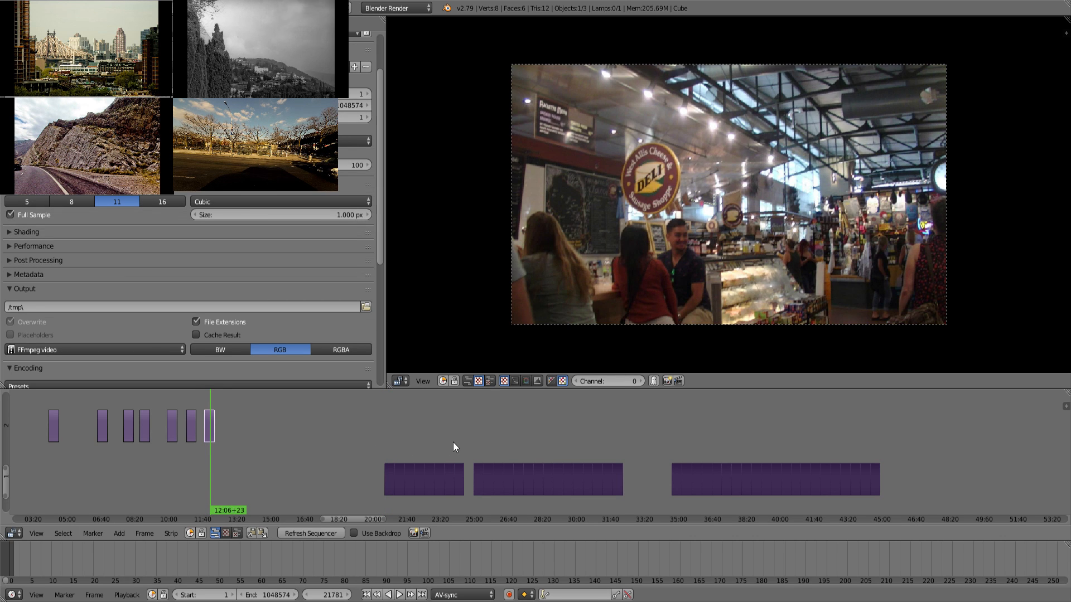
drag(454, 443, 407, 439)
key(alt+a)
key(alt+a)
key(alt+a)
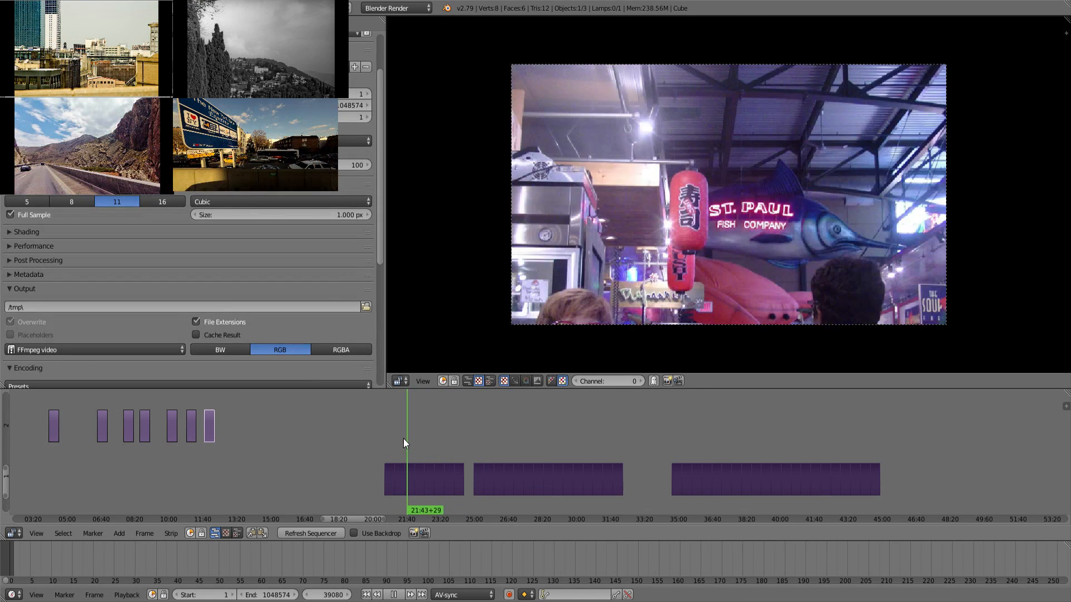
key(alt+a)
right_click(409, 486)
key(g)
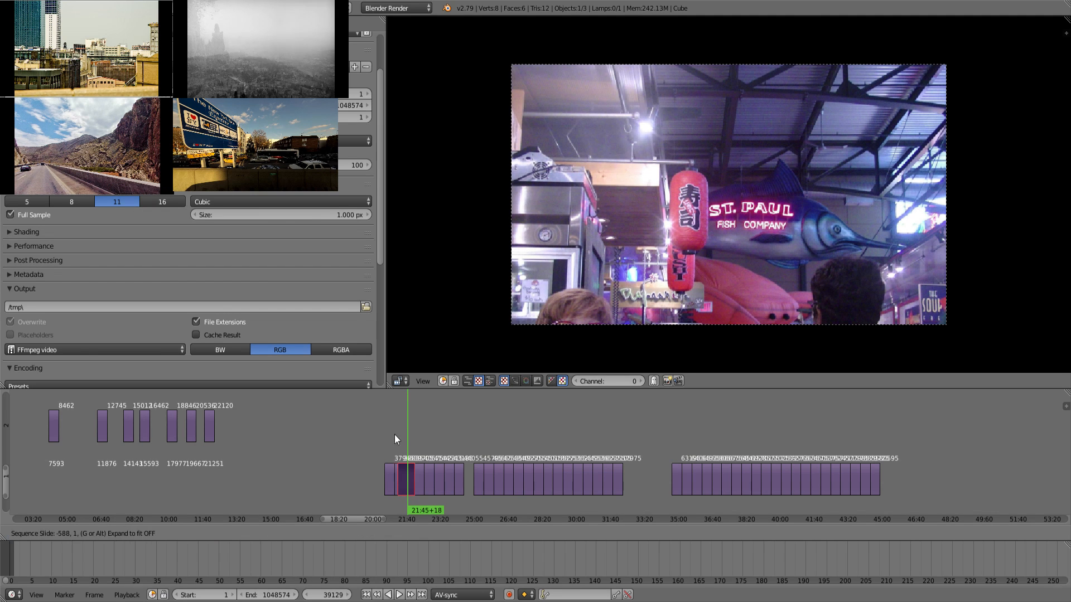
click(405, 431)
key(ctrl+z)
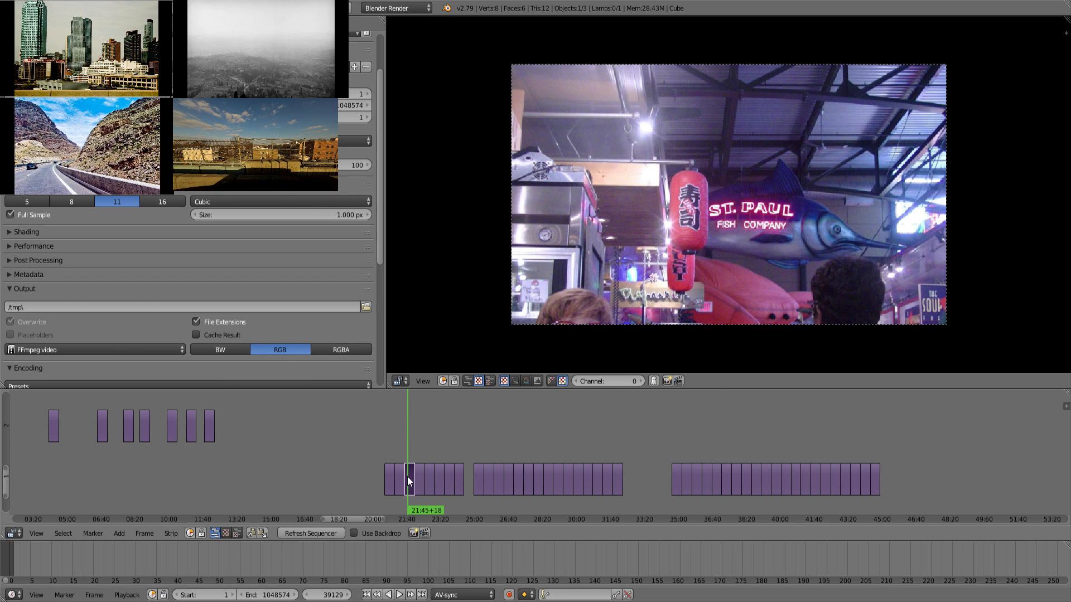
key(g)
click(411, 437)
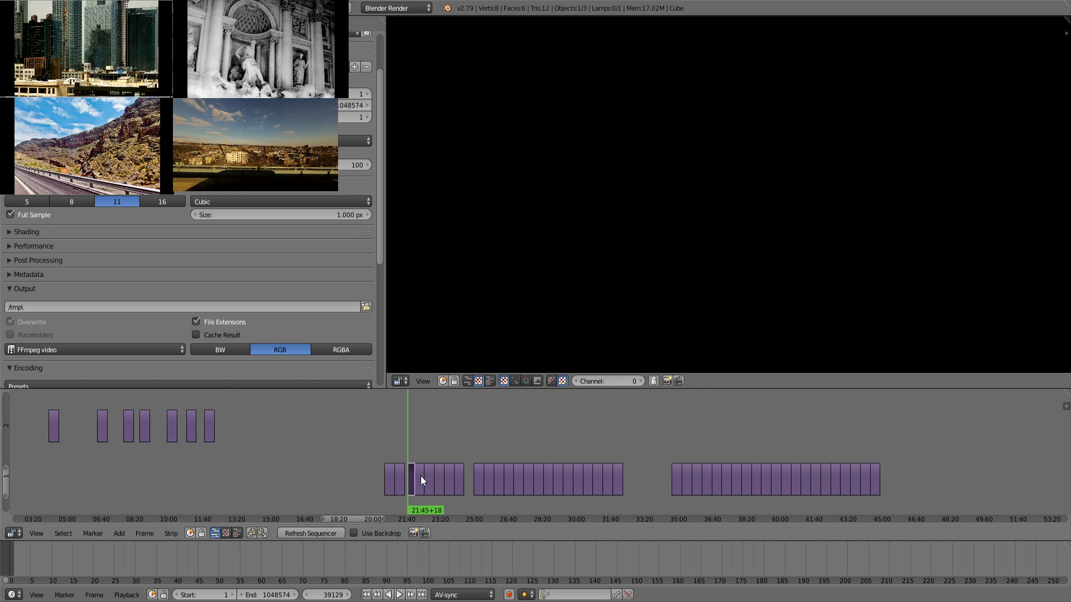
right_drag(422, 480, 420, 480)
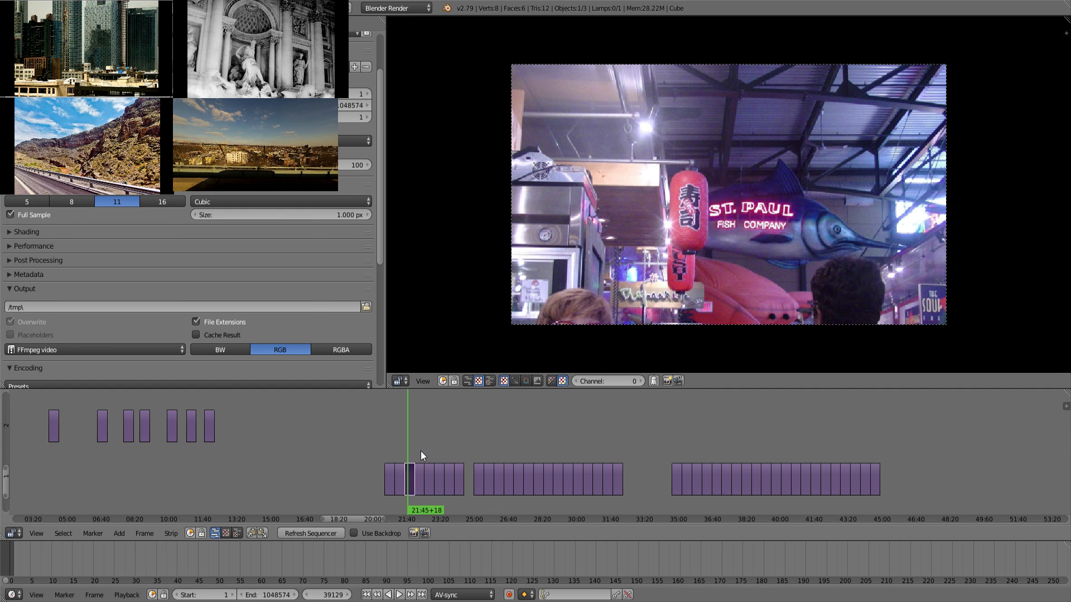
Move the St. Paul Fish Company sign strip and the red lantern strip near 24:19 from channel 1 up to channel 2.
scroll(391, 448, up, 3)
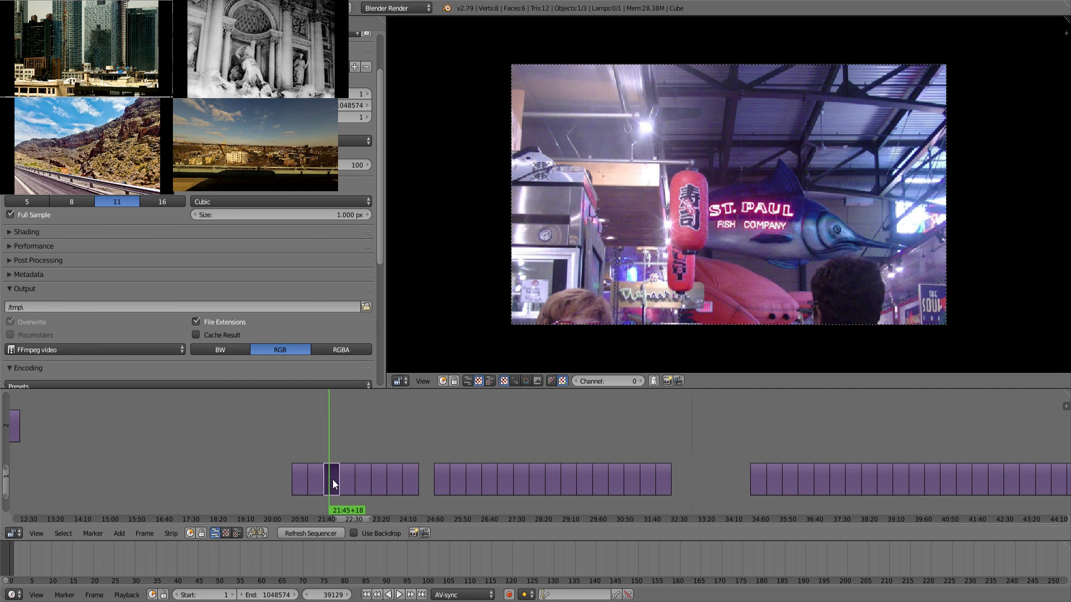
right_drag(332, 480, 329, 440)
click(362, 443)
key(alt+a)
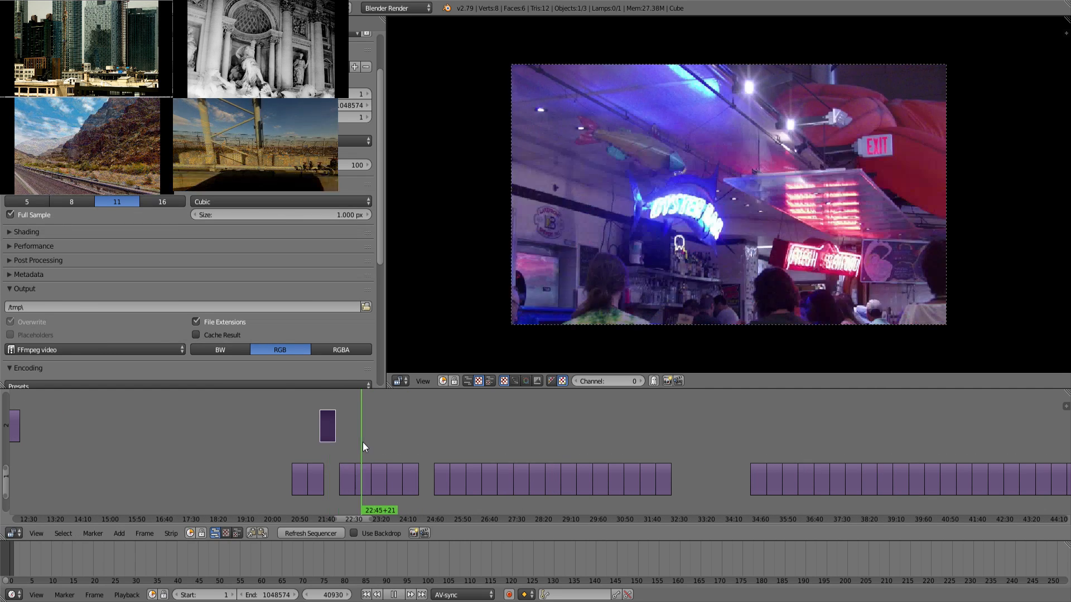
drag(362, 443, 412, 440)
key(alt+a)
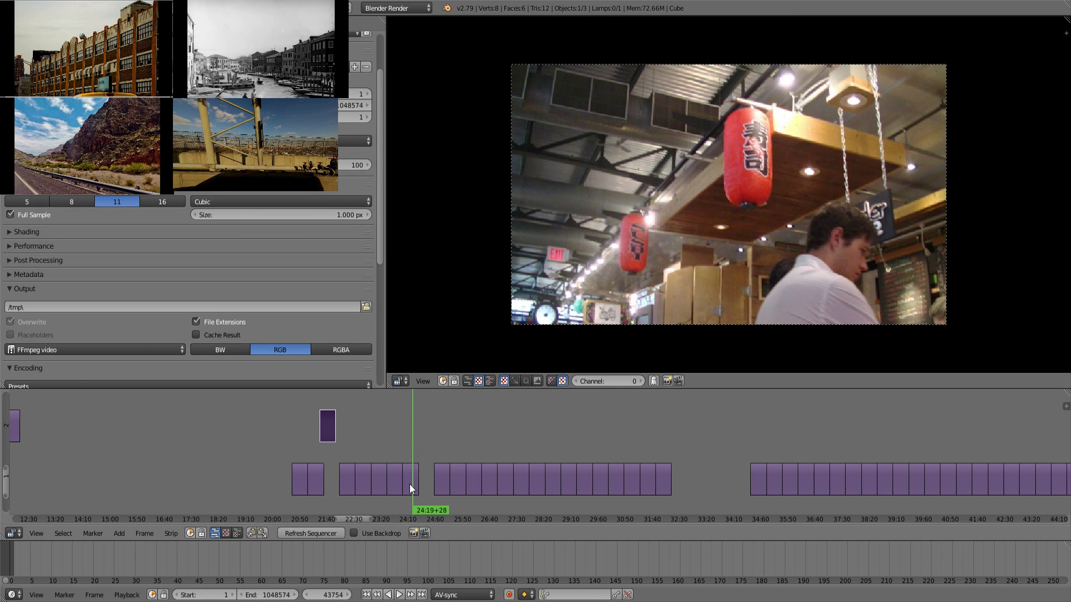
right_drag(410, 484, 411, 431)
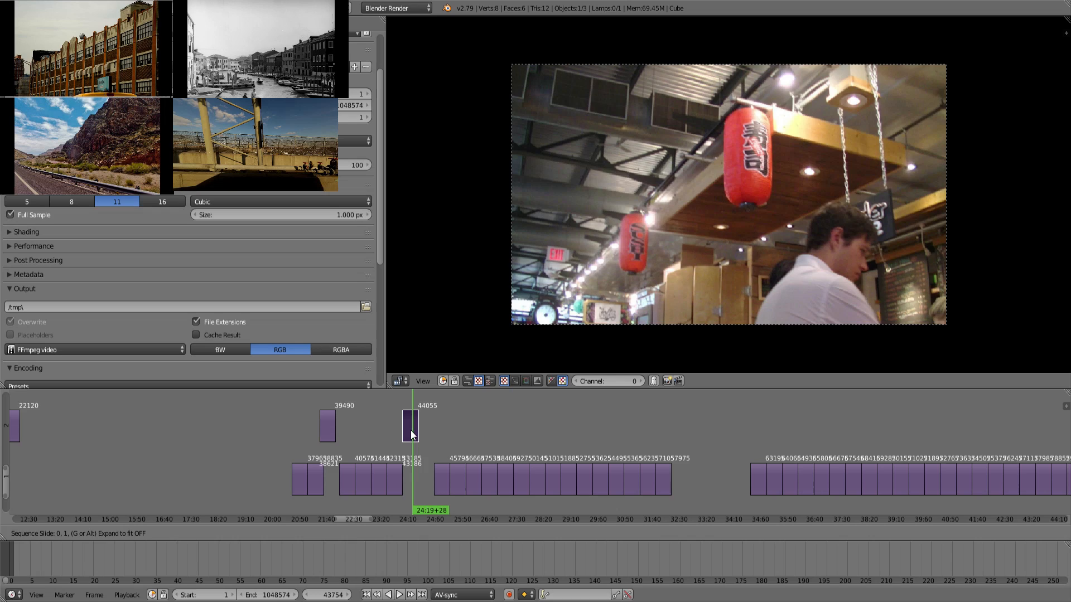
Preview the remaining regular photos in channel 1 through to the first wide-angle photo near 34:39.
click(444, 430)
key(alt+a)
drag(444, 430, 751, 428)
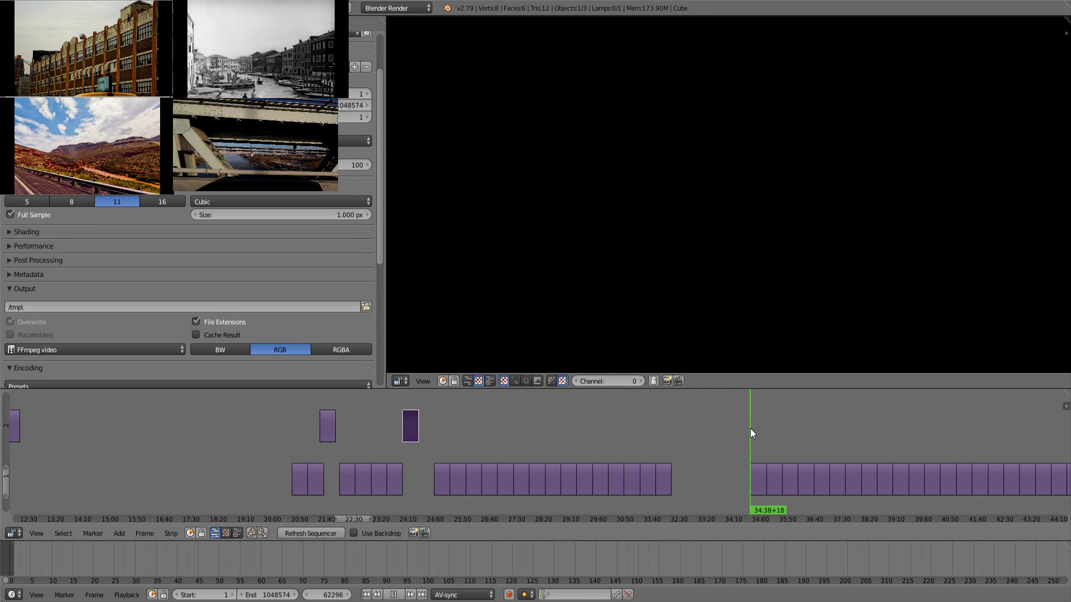
key(alt+a)
middle_drag(765, 441, 517, 410)
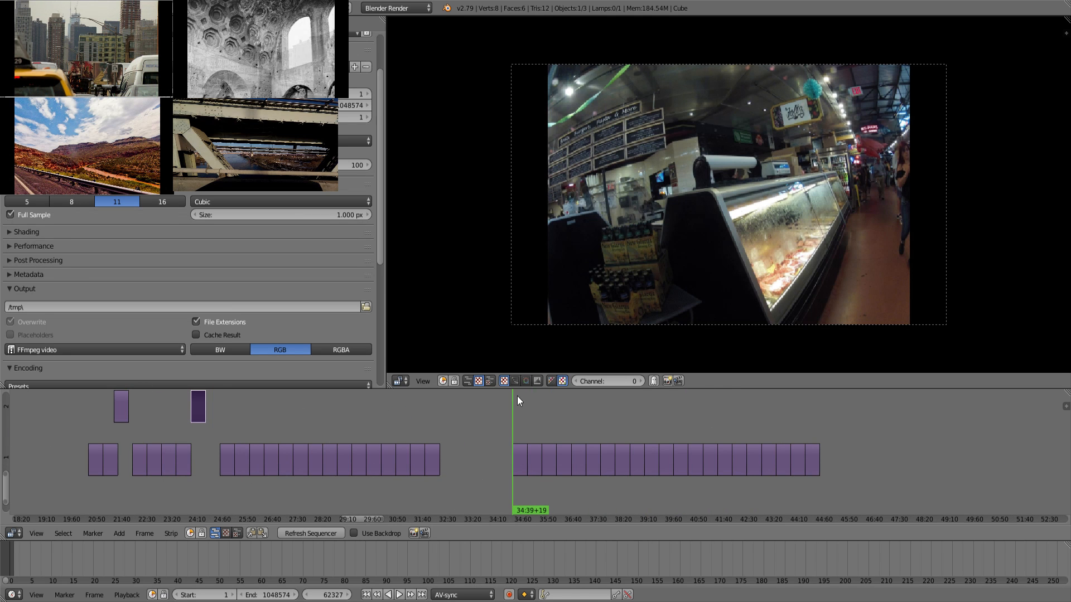
click(515, 382)
click(526, 381)
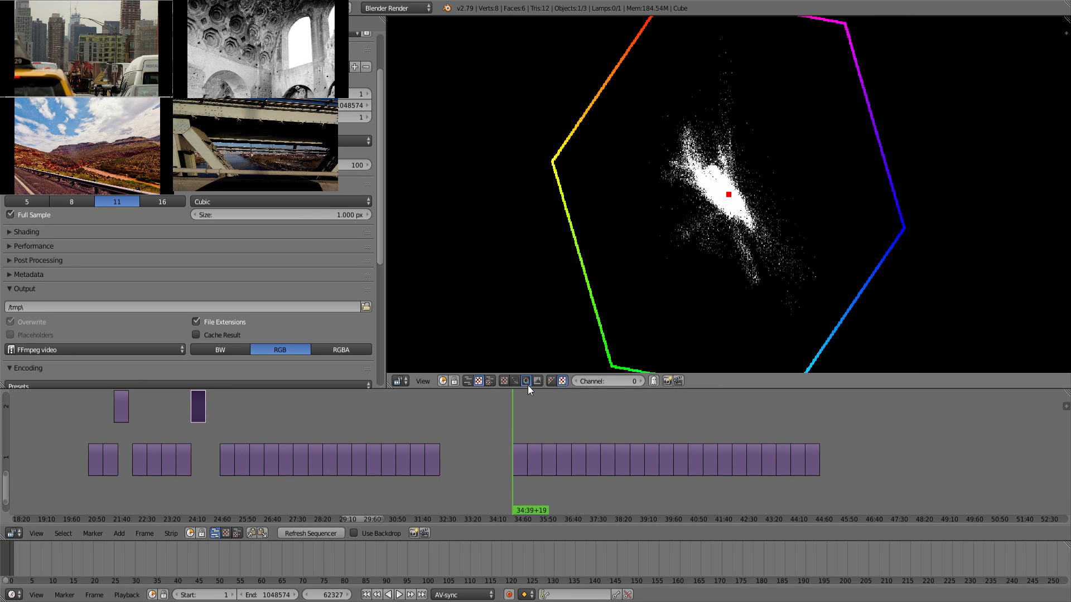
click(514, 381)
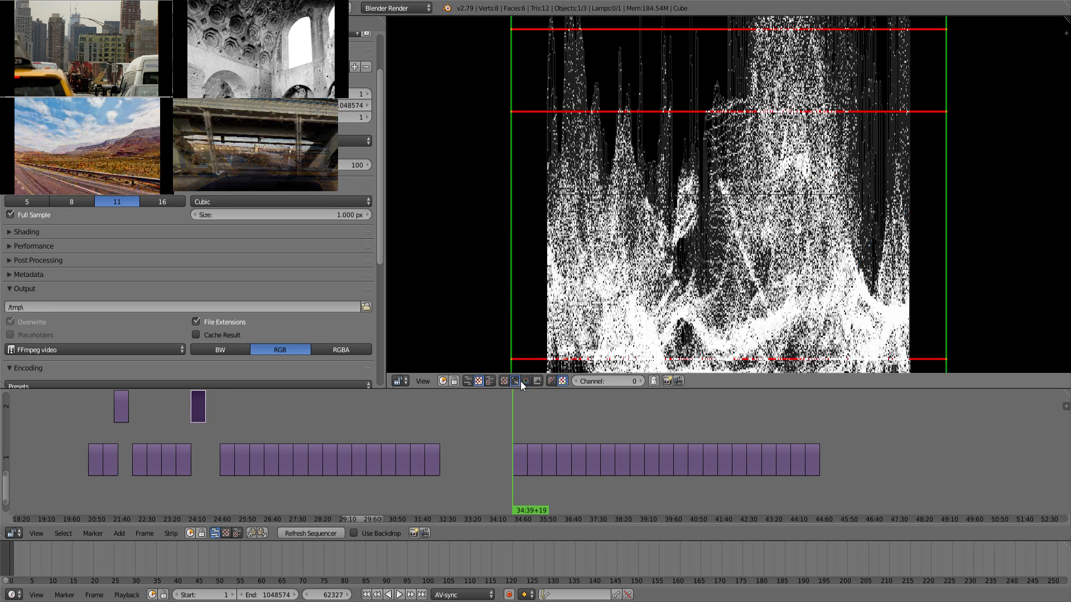
click(503, 382)
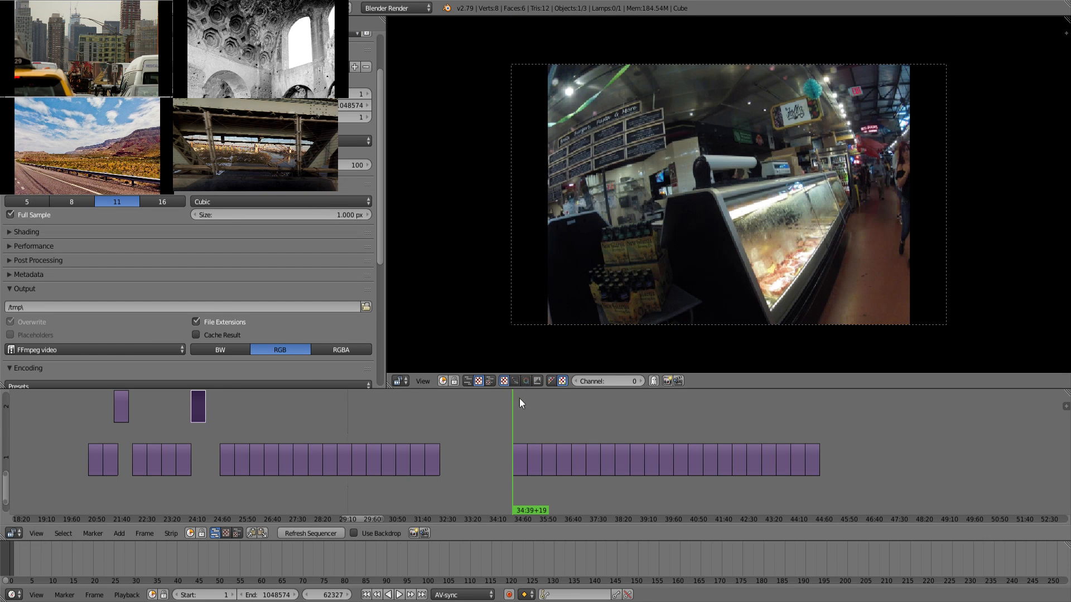
Move the wide-angle market hall strip near 35:19 from channel 1 to channel 2, behind the deli sign strip at about 13:00.
key(alt+a)
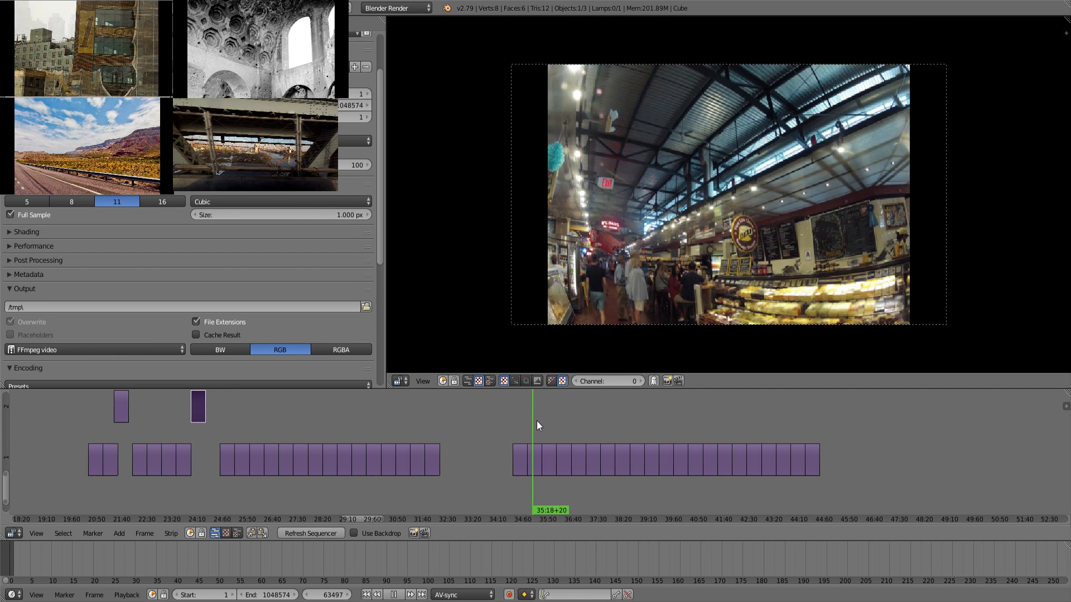
mouse_move(538, 426)
mouse_down()
mouse_move(524, 426)
mouse_move(533, 427)
mouse_up()
key(alt+a)
right_click(536, 463)
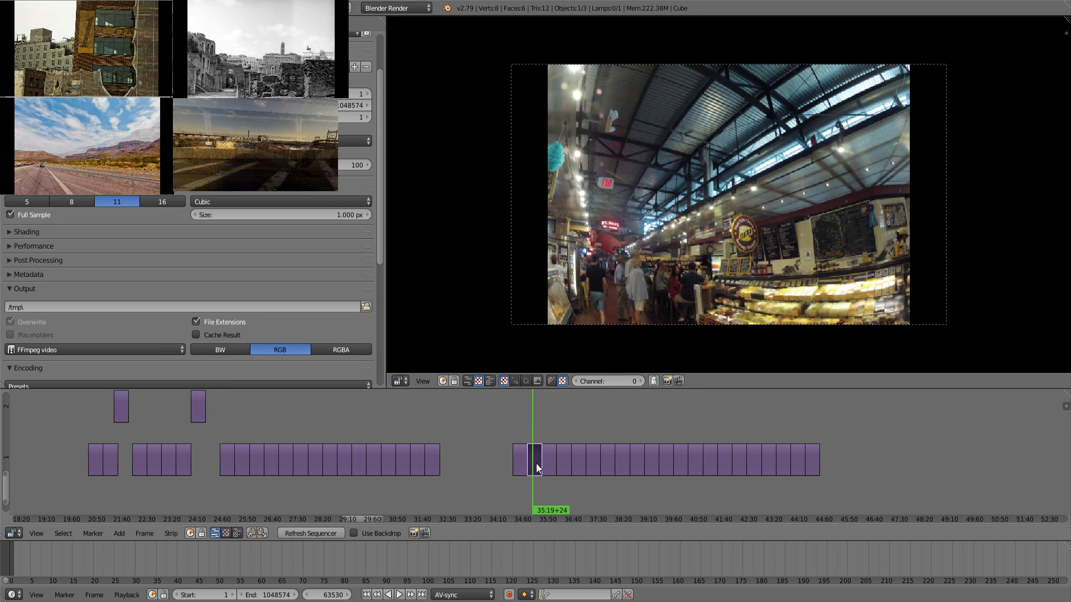
key(g)
click(472, 428)
middle_drag(458, 432, 712, 471)
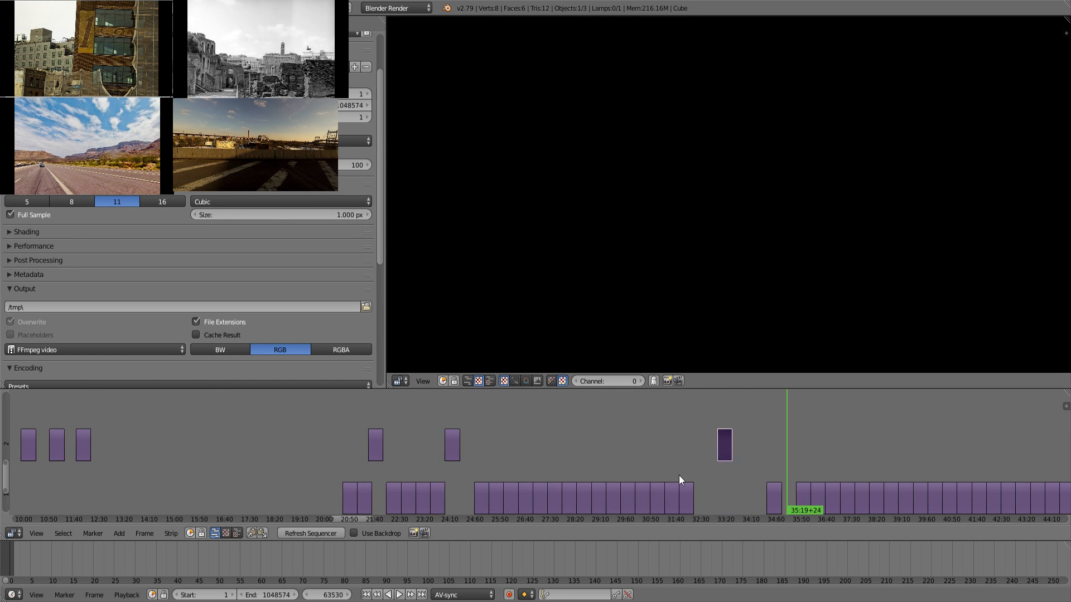
key(g)
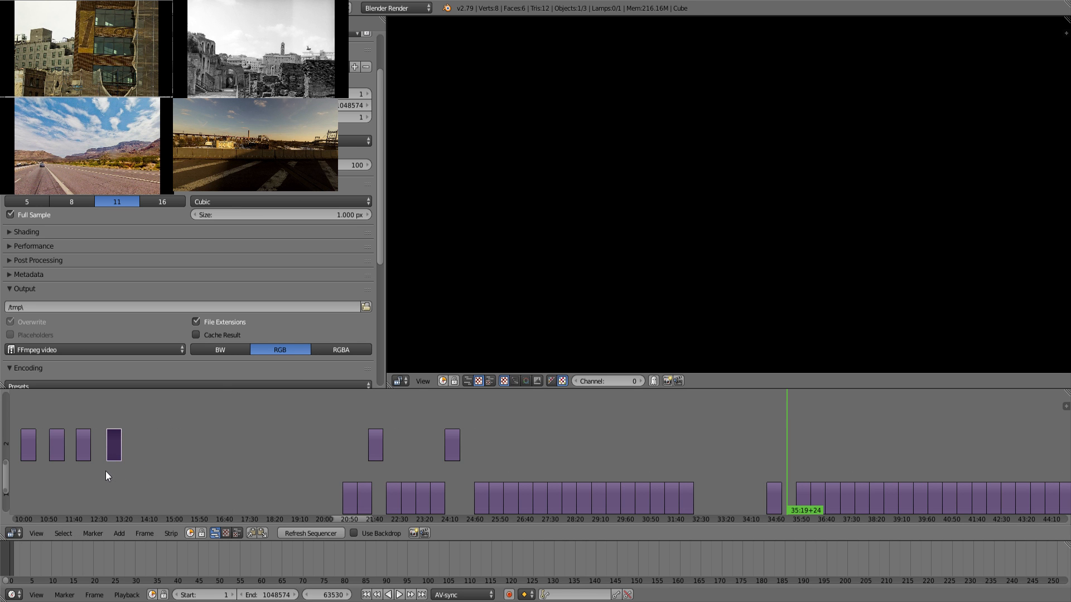
click(106, 471)
Compare the moved wide-angle market hall photo with the photo just before it in channel 2.
click(85, 477)
key(alt+a)
key(alt+a)
click(117, 477)
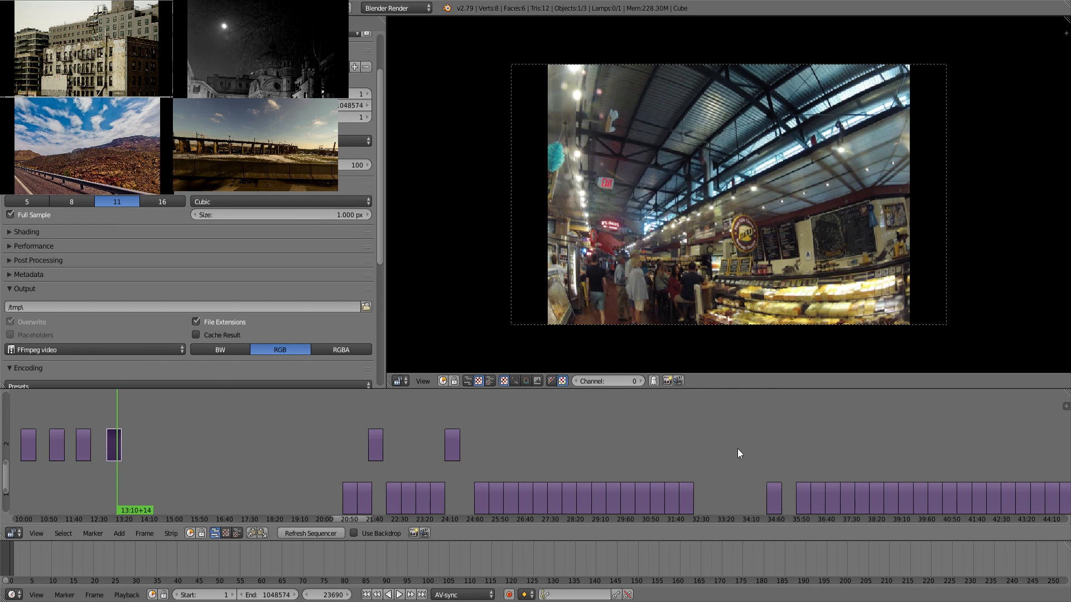
Find the wide-angle photo of the red lantern counter near 39:53 and move its strip to channel 2 at about 26:20.
click(769, 452)
scroll(833, 446, up, 1)
middle_drag(836, 444, 693, 438)
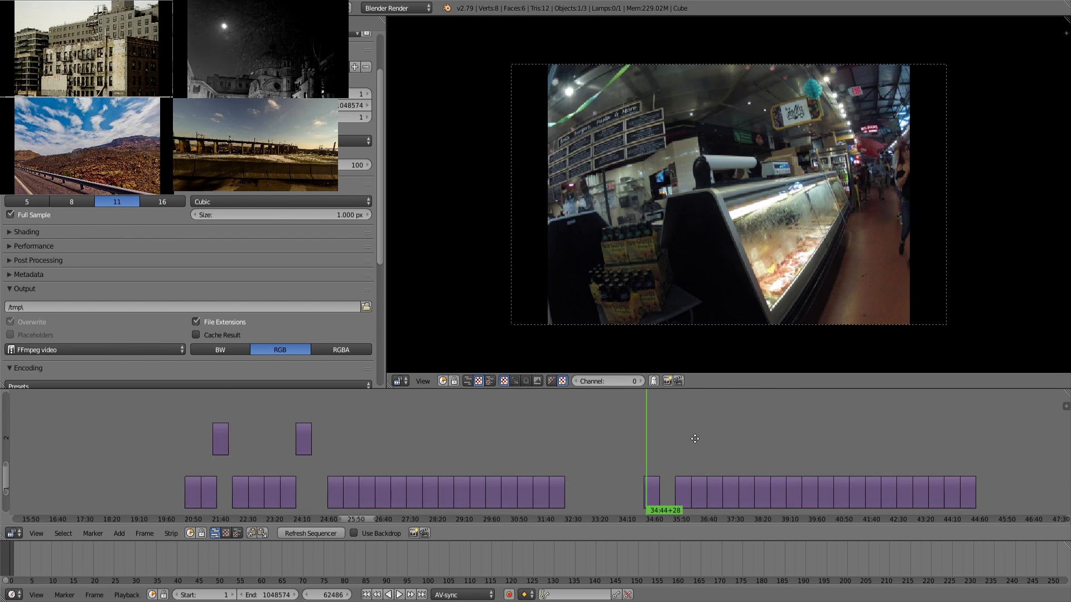
scroll(691, 439, down, 1)
drag(657, 447, 793, 451)
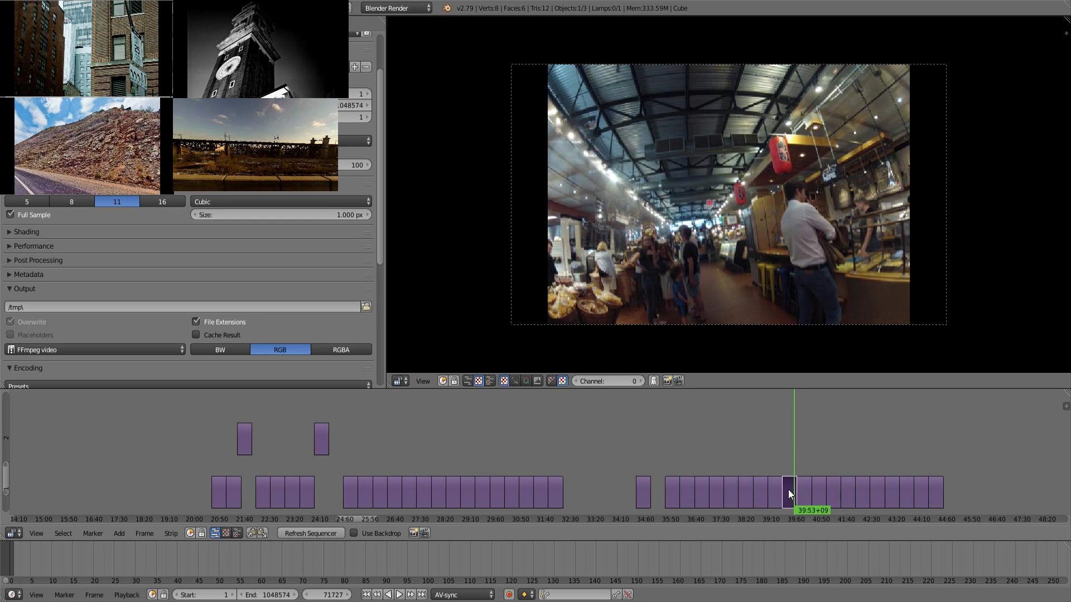
key(g)
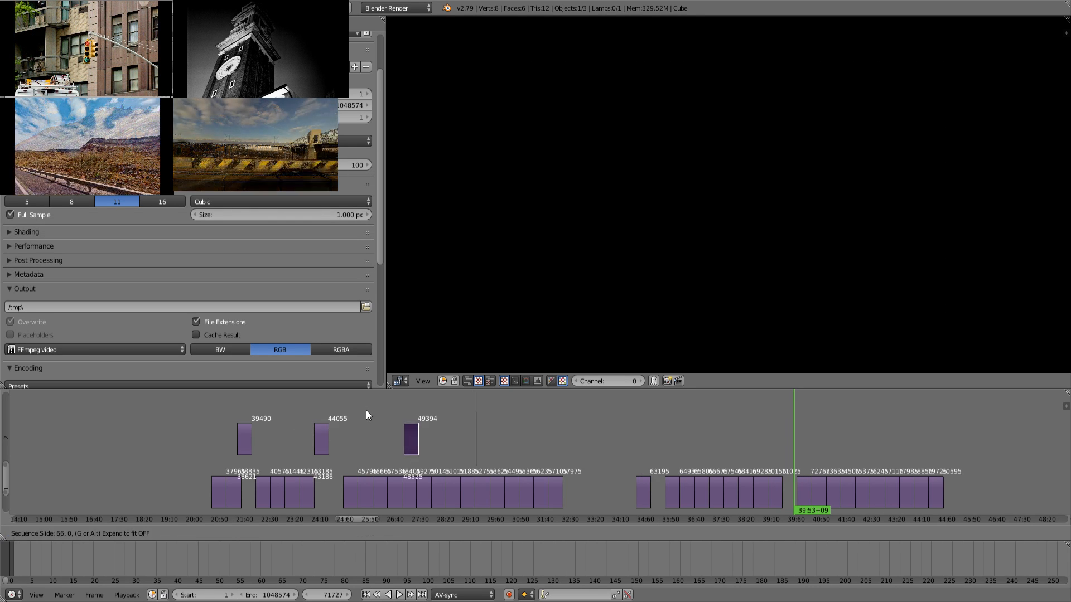
click(347, 410)
Compare the fish company sign photo, the red lantern photo and its wide-angle match in channel 2.
click(246, 406)
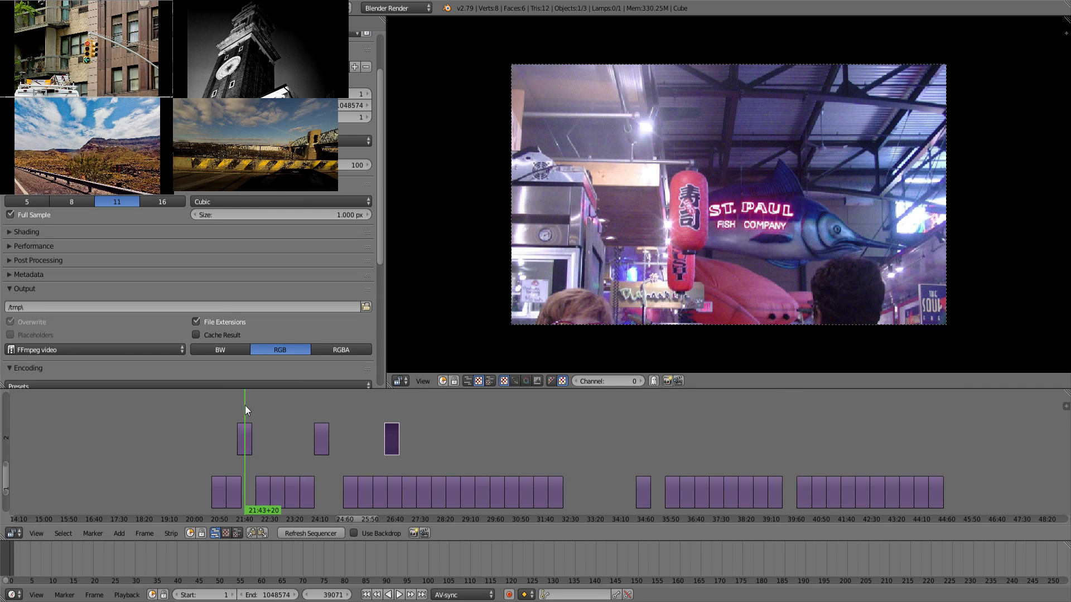
click(322, 405)
click(395, 406)
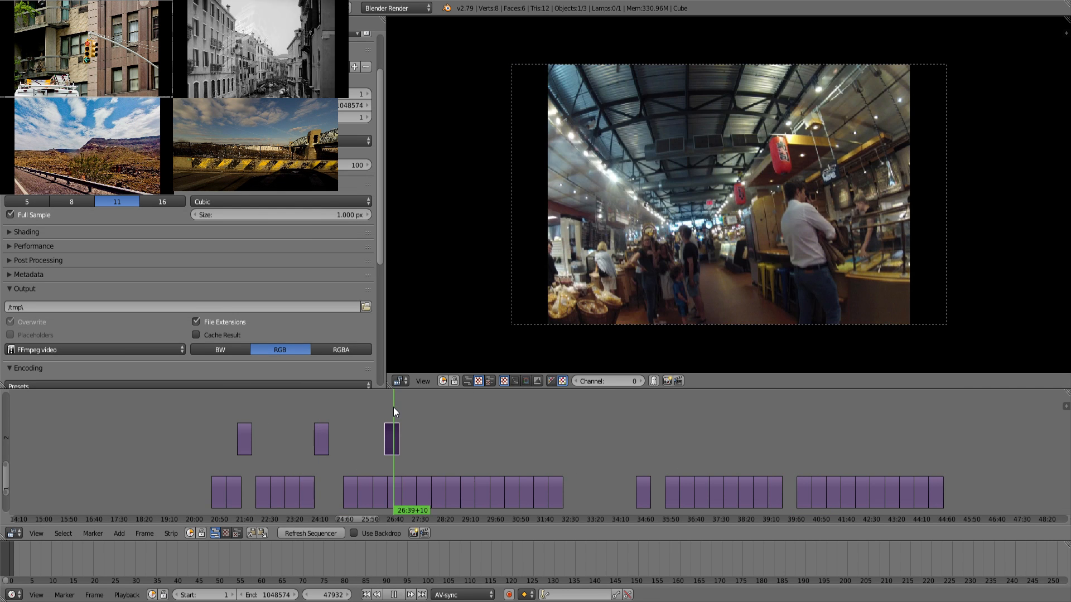
click(322, 409)
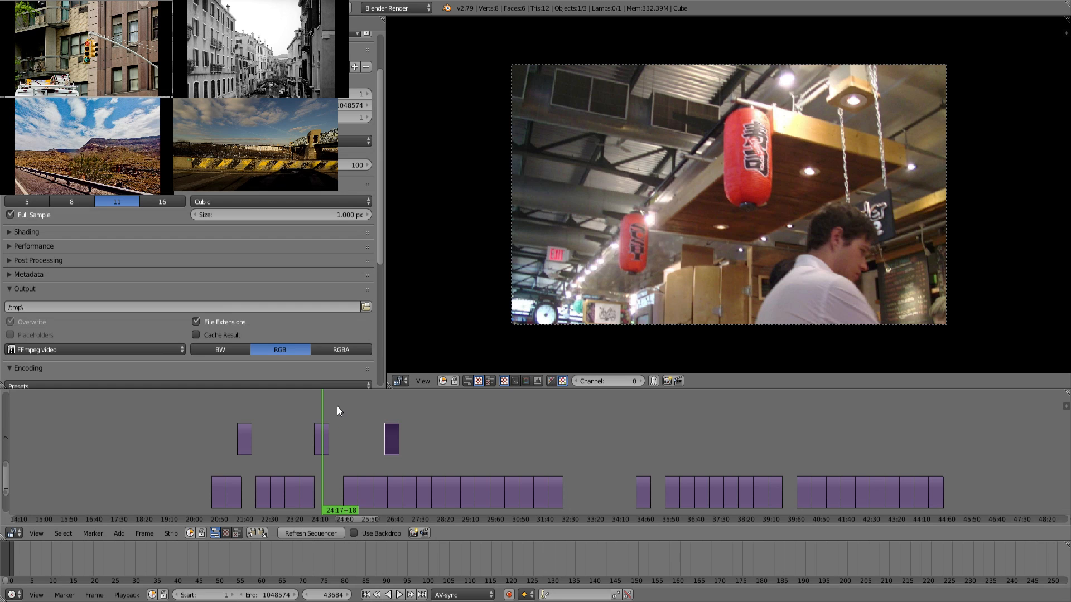
click(242, 409)
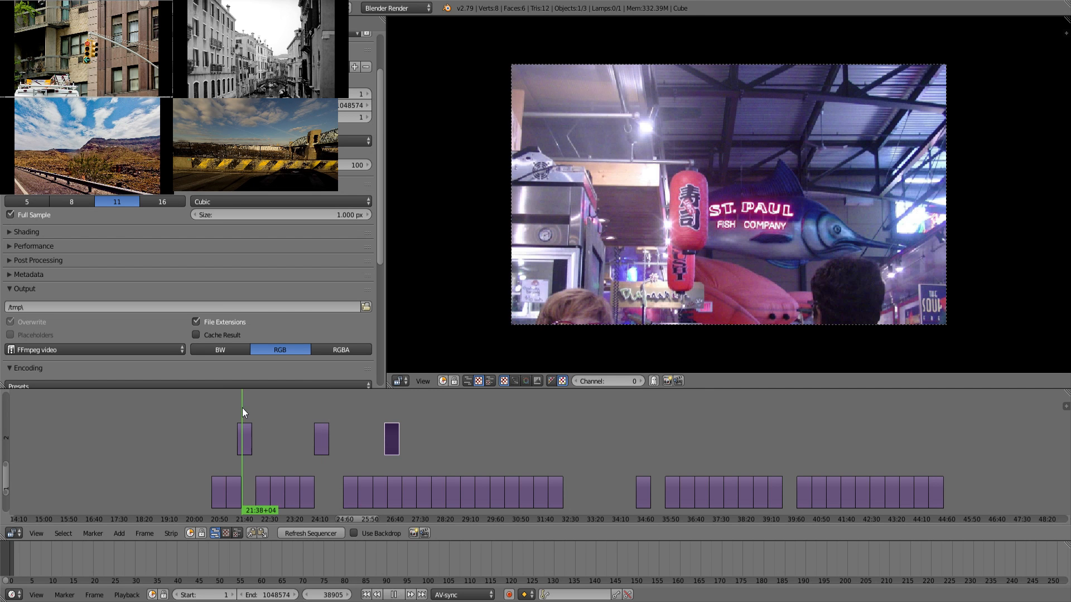
click(319, 405)
click(391, 408)
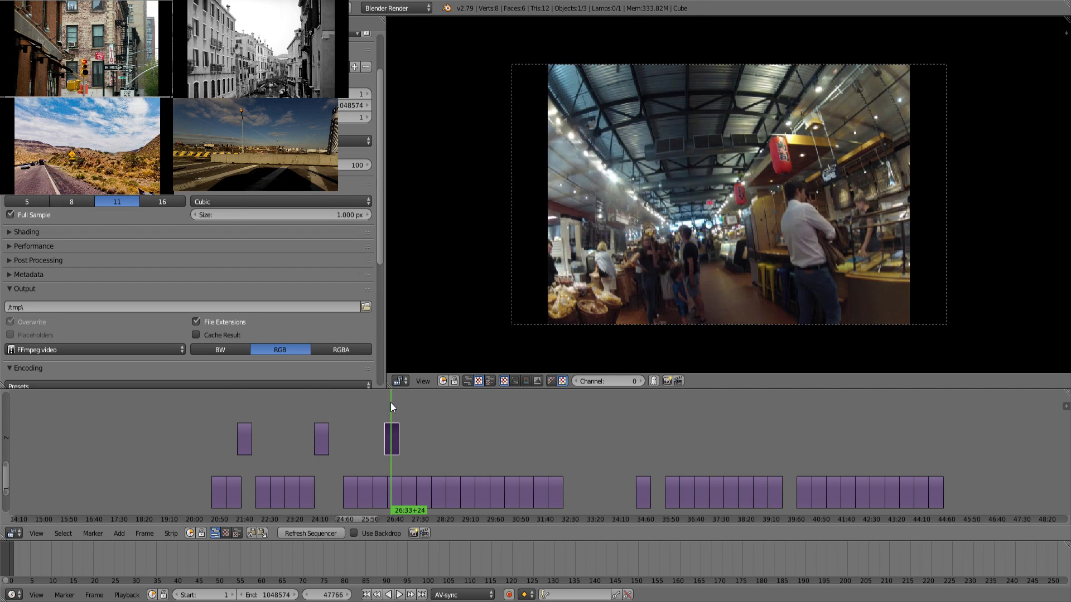
click(248, 405)
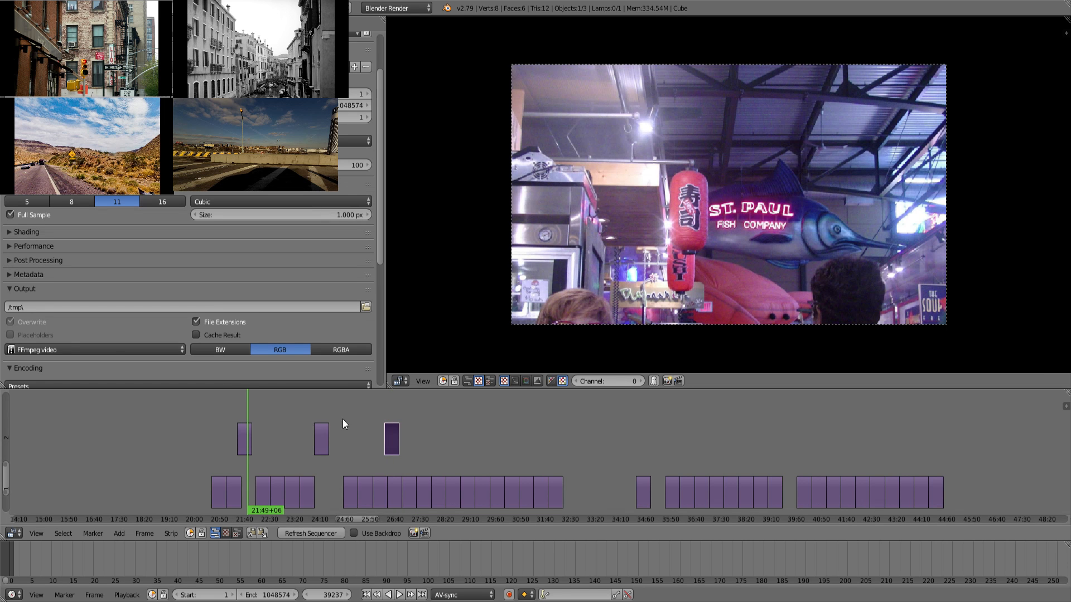
Review the wide-angle photos left in channel 1 from about 34:40 to 43:21 for further matches.
drag(647, 449, 769, 448)
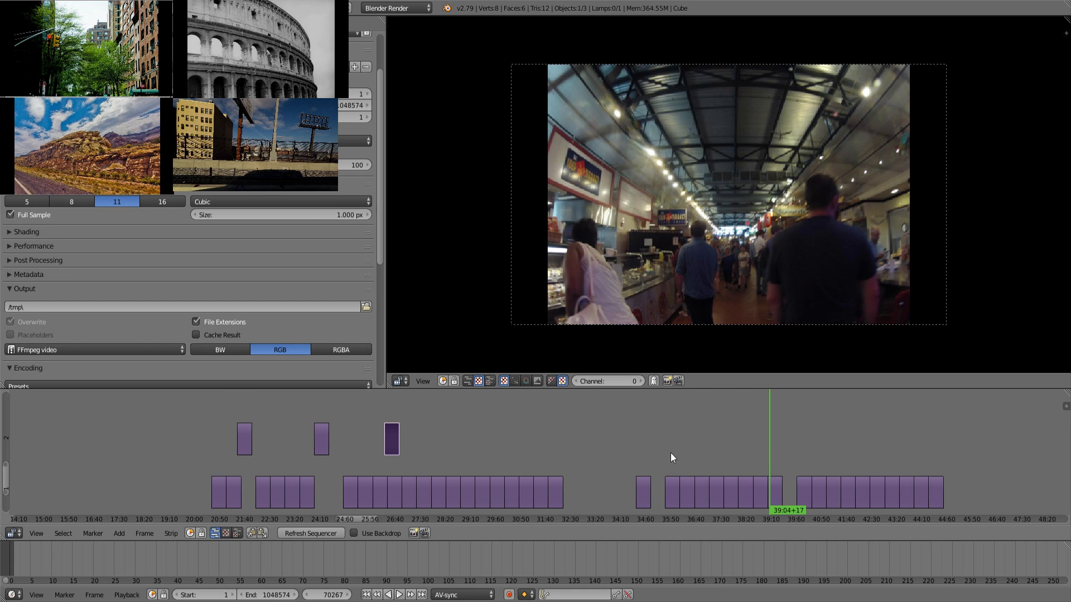
drag(670, 453, 772, 445)
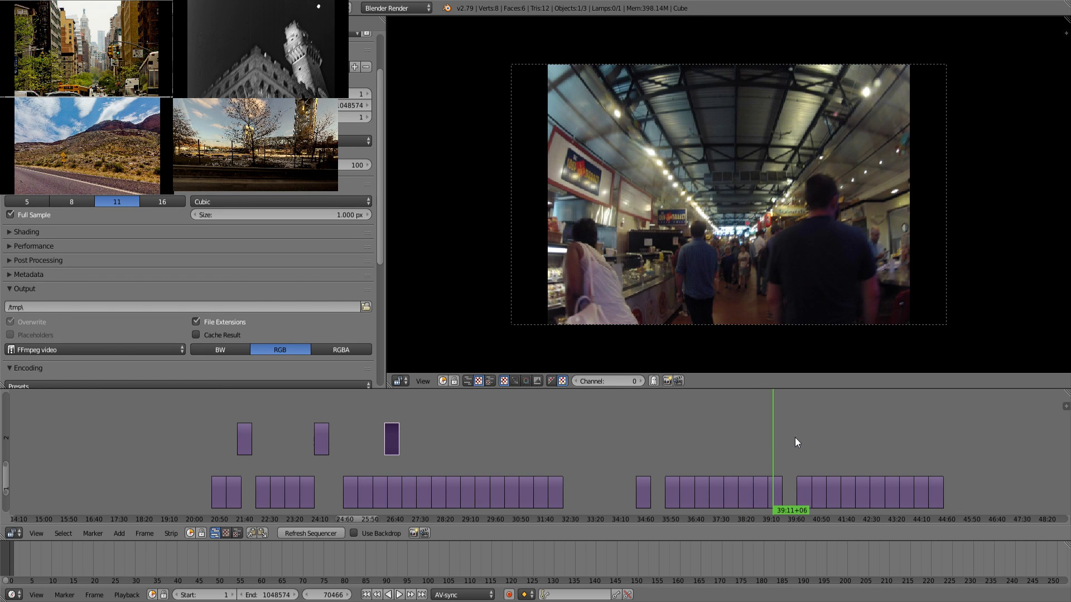
drag(802, 452, 772, 437)
drag(773, 438, 675, 448)
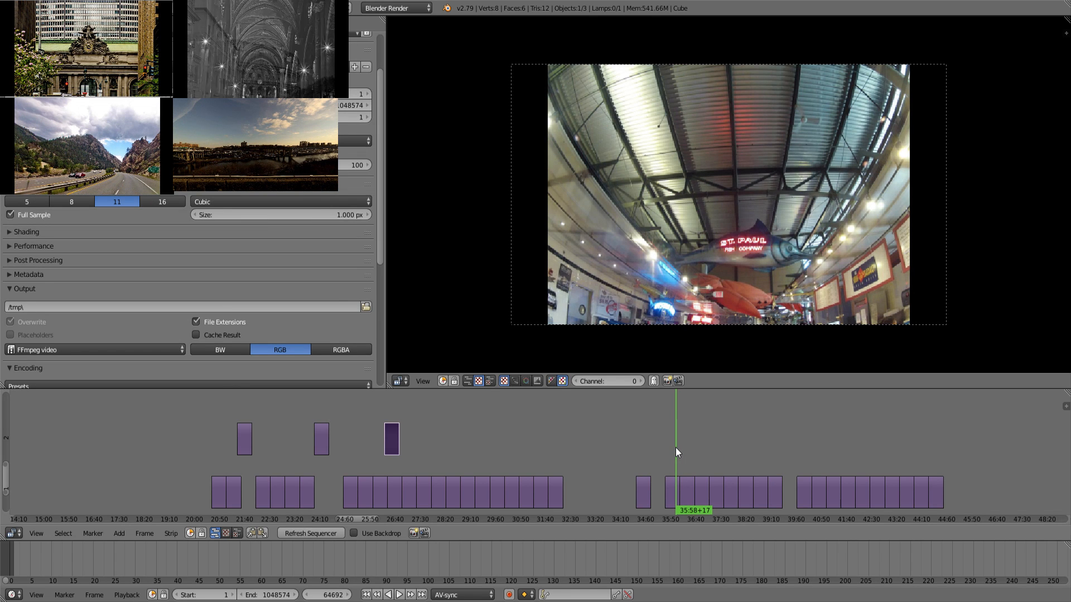
click(646, 452)
key(alt+a)
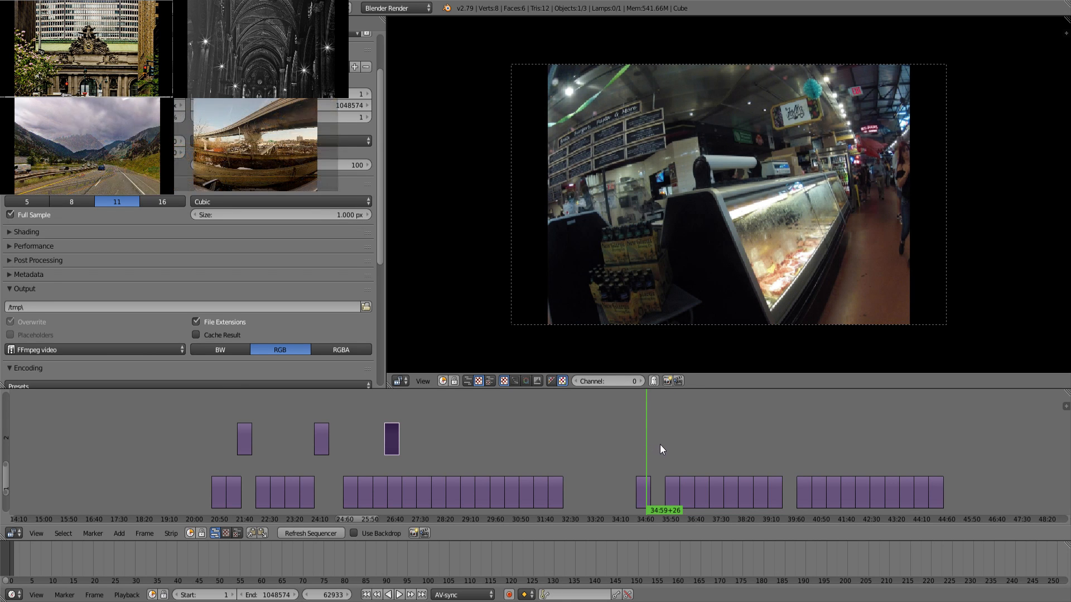
click(670, 445)
drag(673, 444, 714, 445)
click(681, 447)
drag(643, 453, 898, 443)
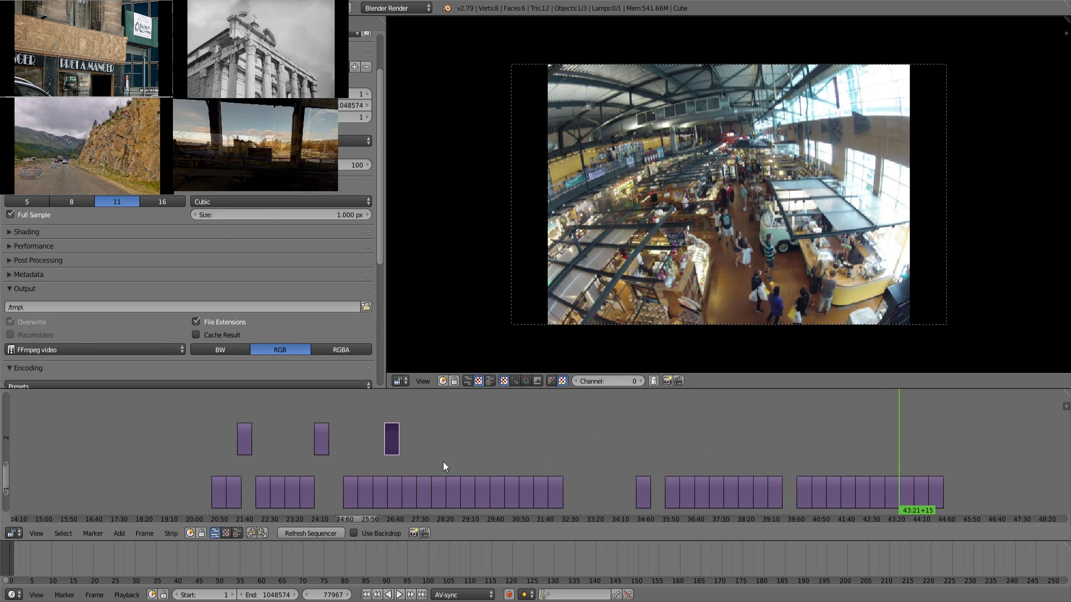
Box-select the last three strips in channel 2 and move them earlier together, the first to about 15:10.
middle_drag(443, 462, 639, 467)
key(a)
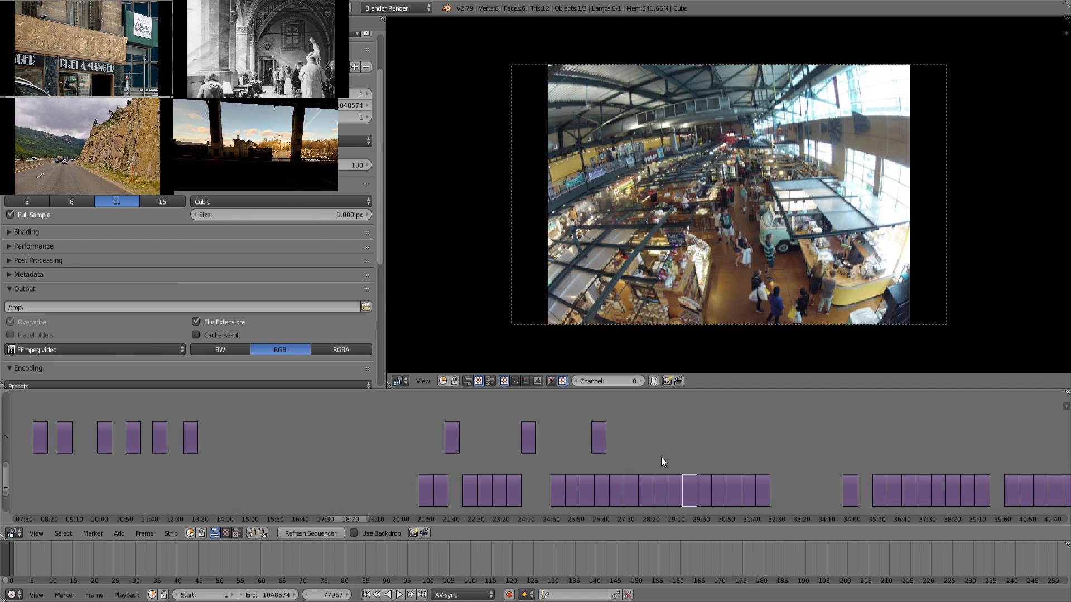
key(b)
drag(661, 457, 405, 438)
key(g)
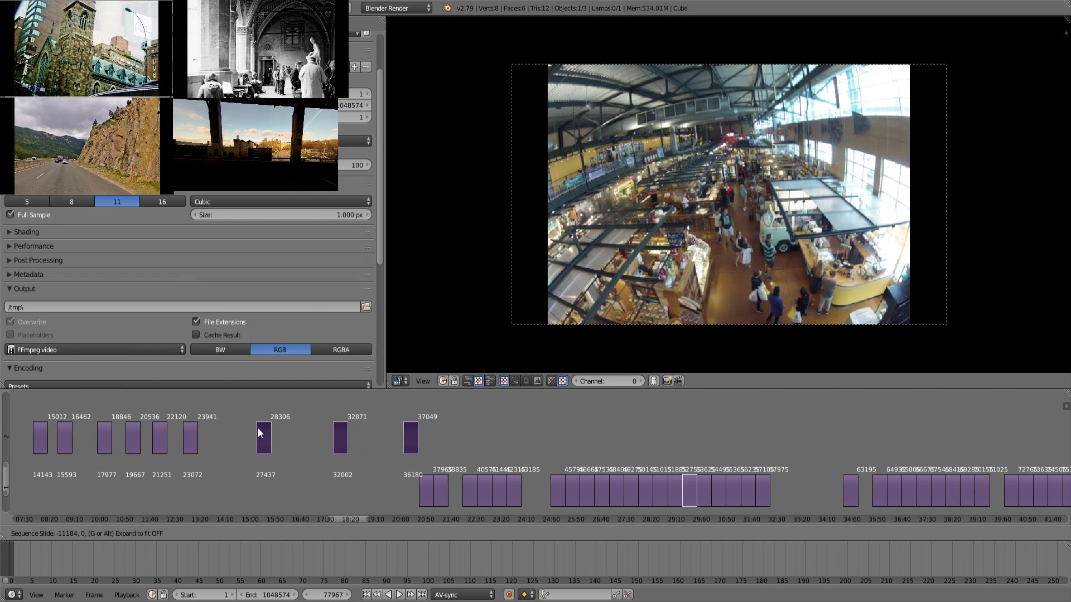
click(256, 435)
middle_drag(256, 435, 309, 438)
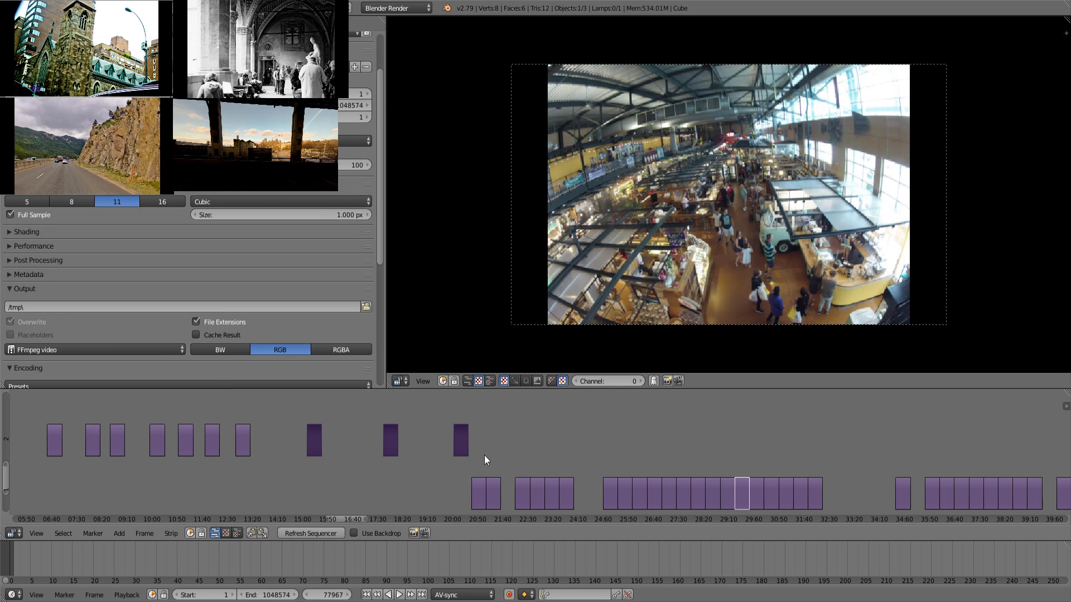
Compare the fish company and red lantern photos in channel 2 and move the wide-angle lantern strip between them, to about 16:27.
drag(480, 454, 631, 456)
click(617, 455)
drag(424, 495, 392, 486)
click(313, 477)
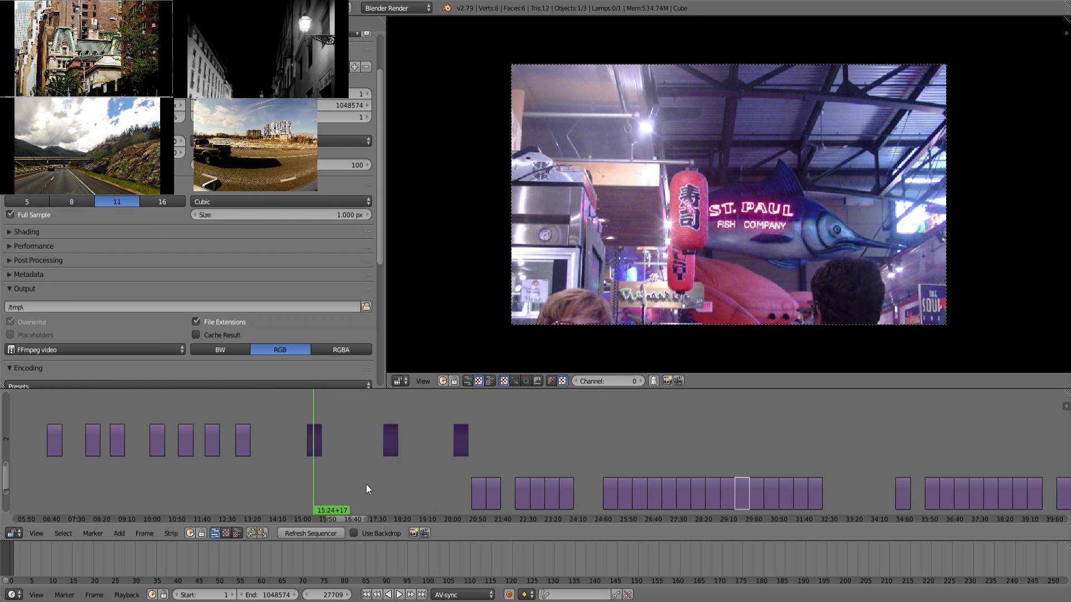
click(458, 477)
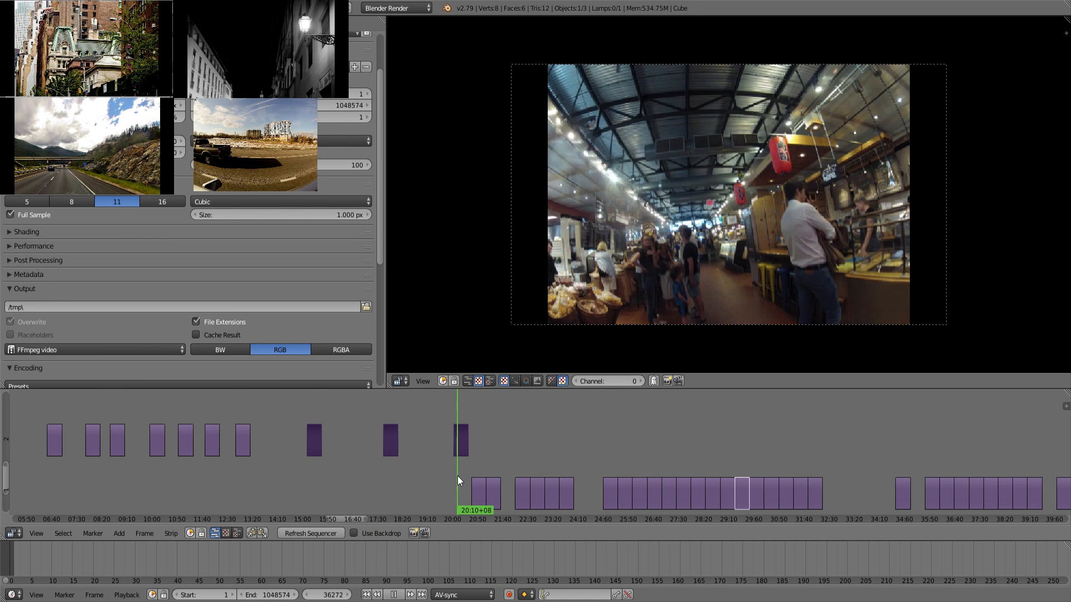
click(387, 489)
click(318, 483)
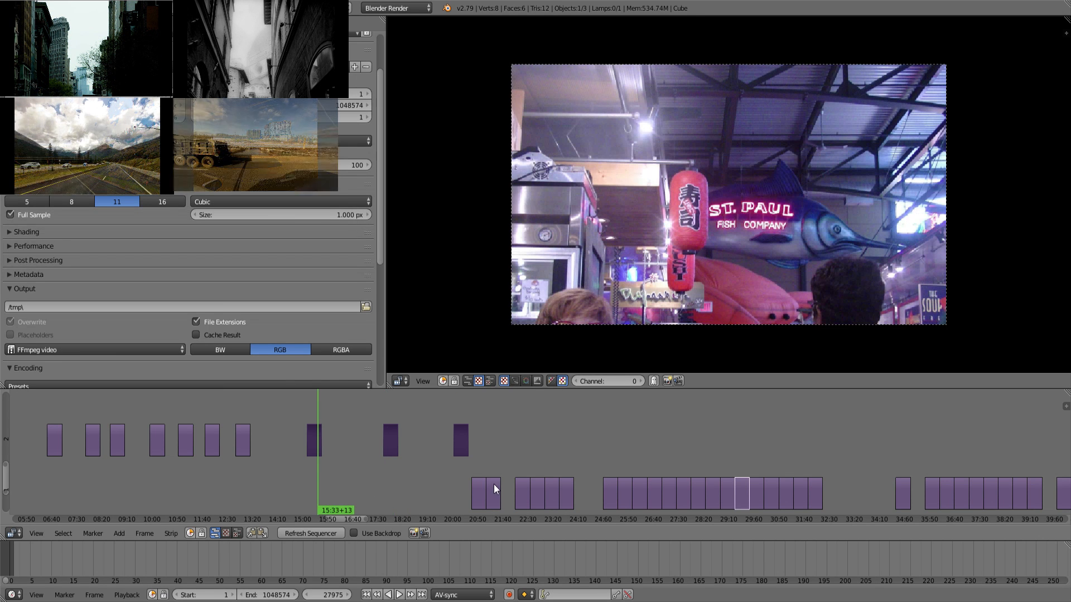
right_drag(463, 447, 355, 453)
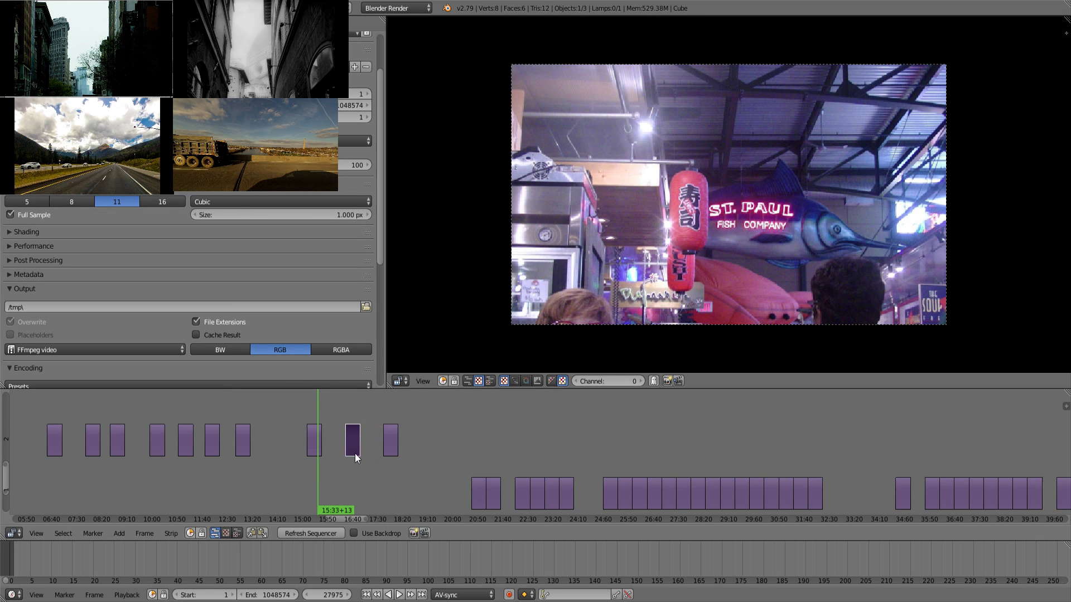
click(355, 468)
click(389, 473)
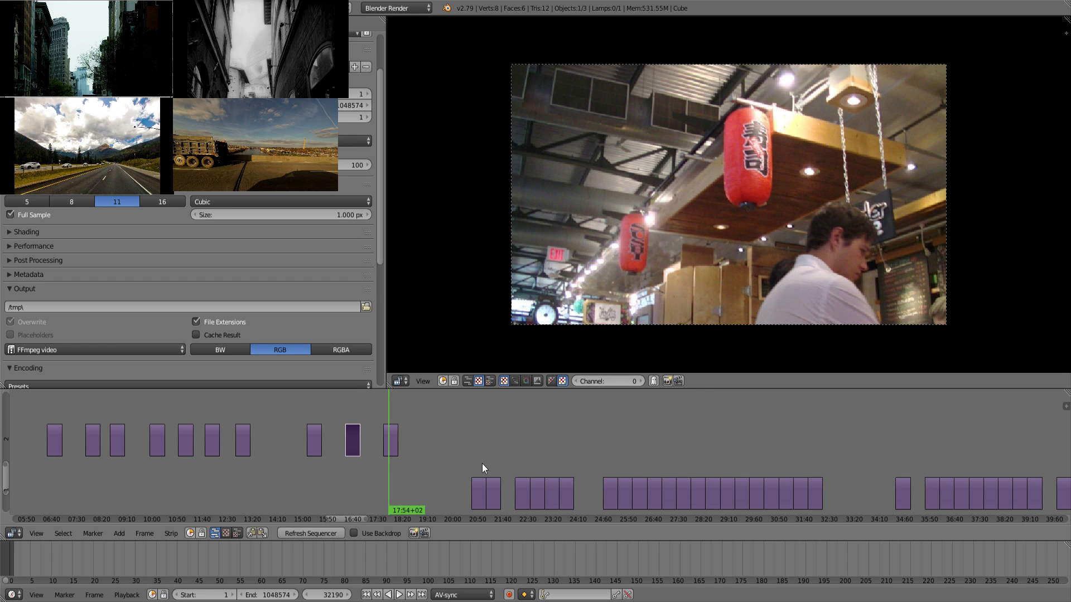
Review the regular photos left in channel 1 from about 20:50 to 23:45 to choose the next shots.
middle_drag(535, 467, 483, 460)
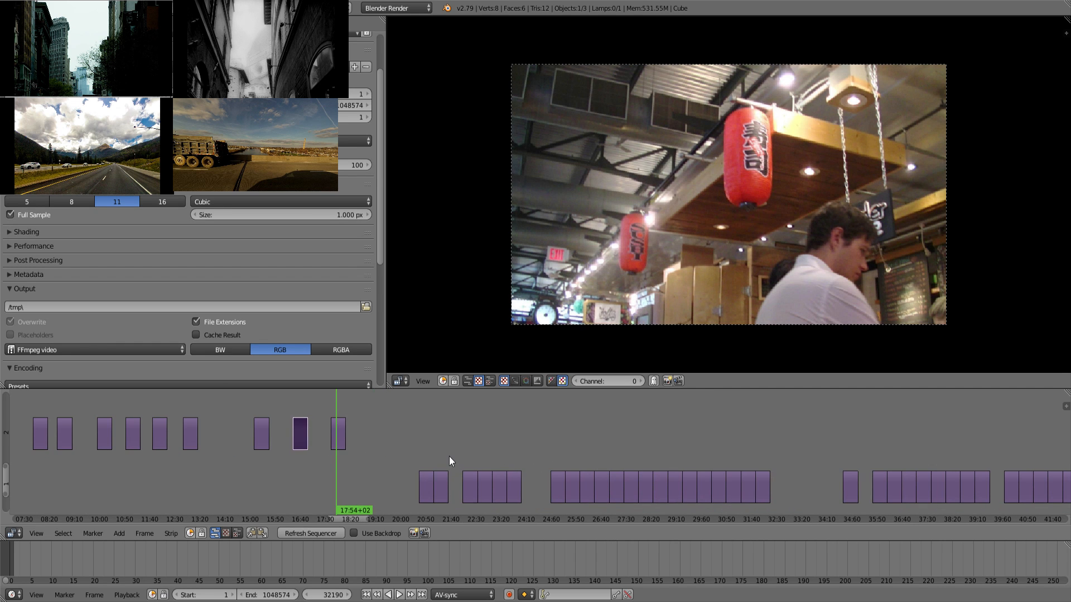
click(436, 453)
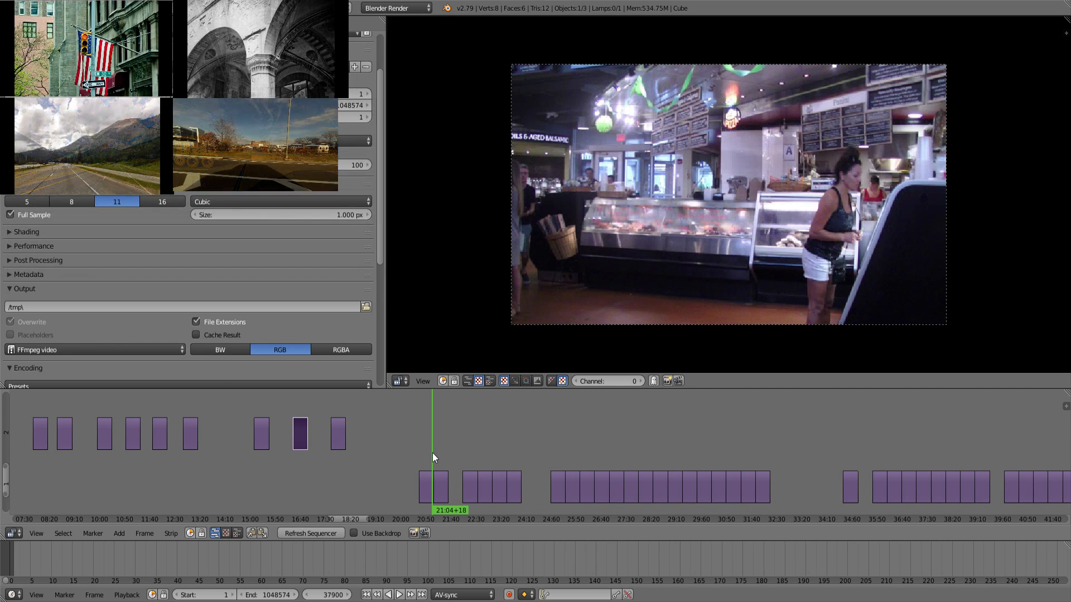
click(429, 453)
click(438, 453)
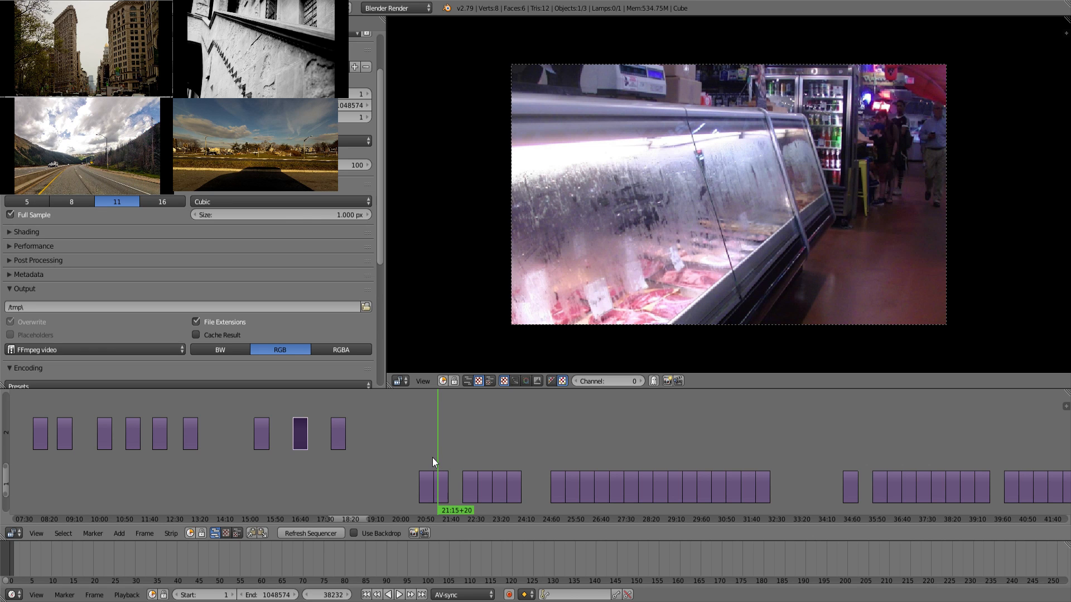
click(427, 454)
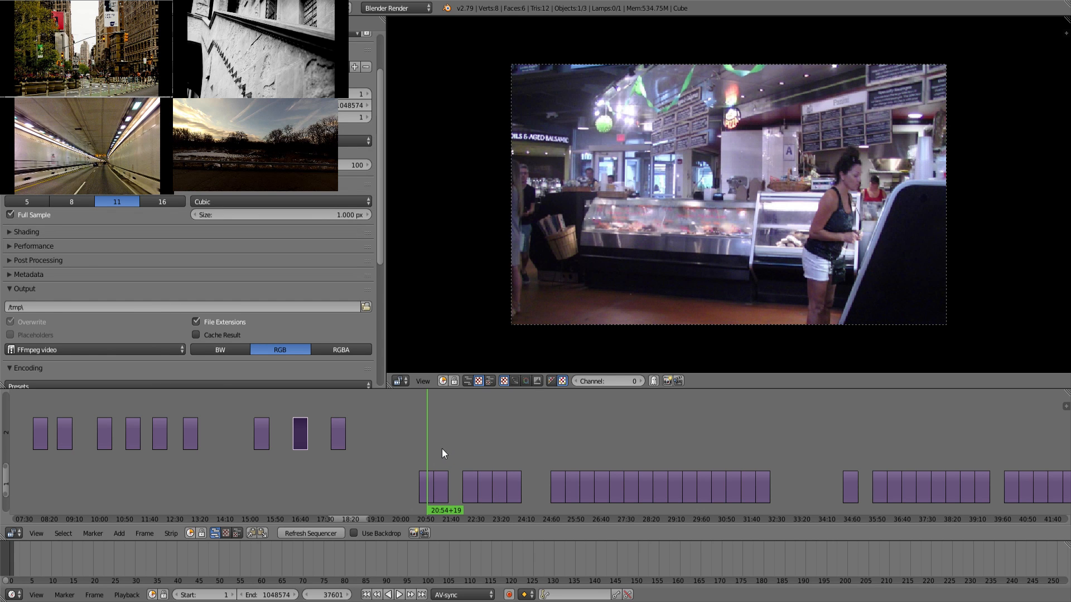
click(440, 447)
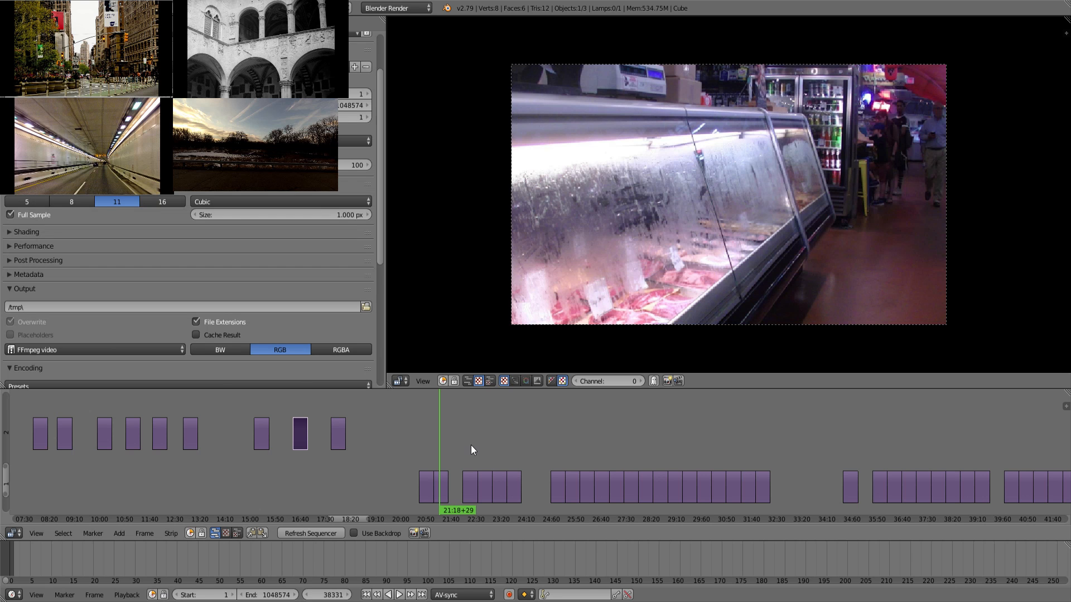
click(468, 447)
click(486, 446)
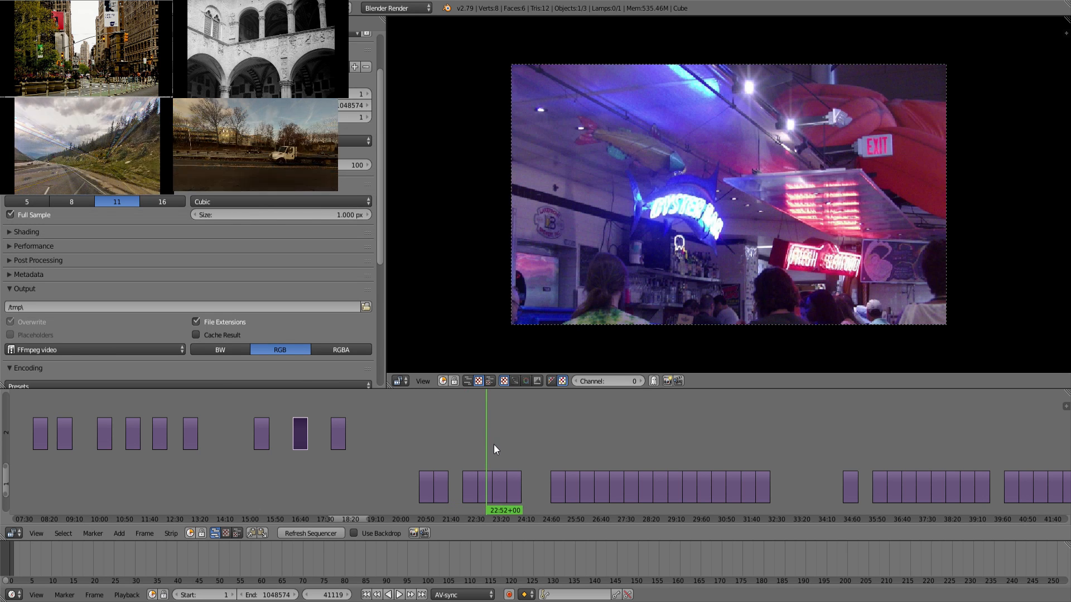
click(494, 444)
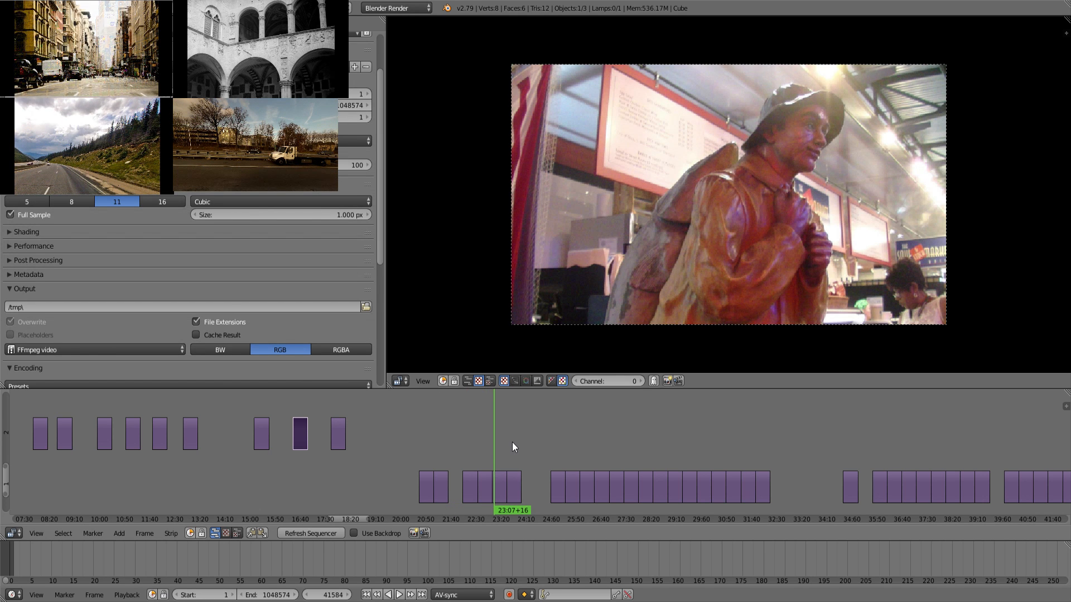
click(512, 444)
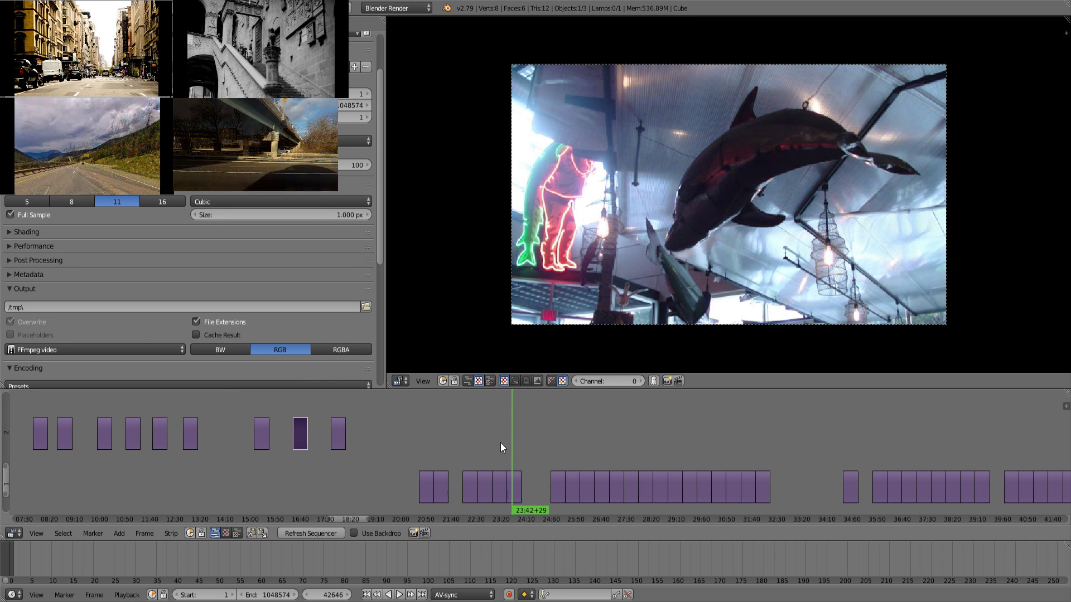
click(500, 443)
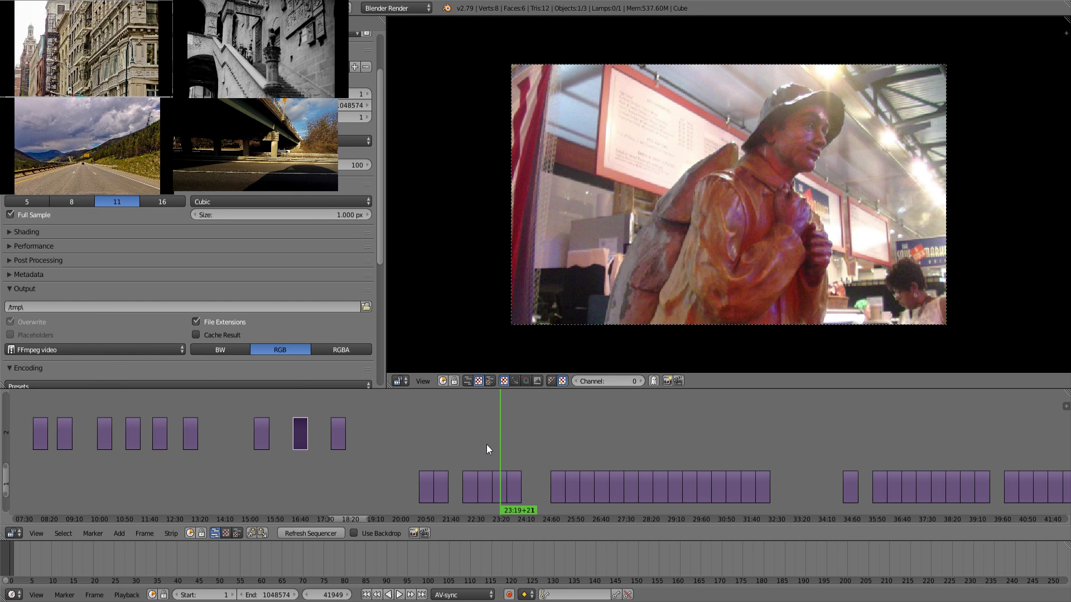
click(486, 444)
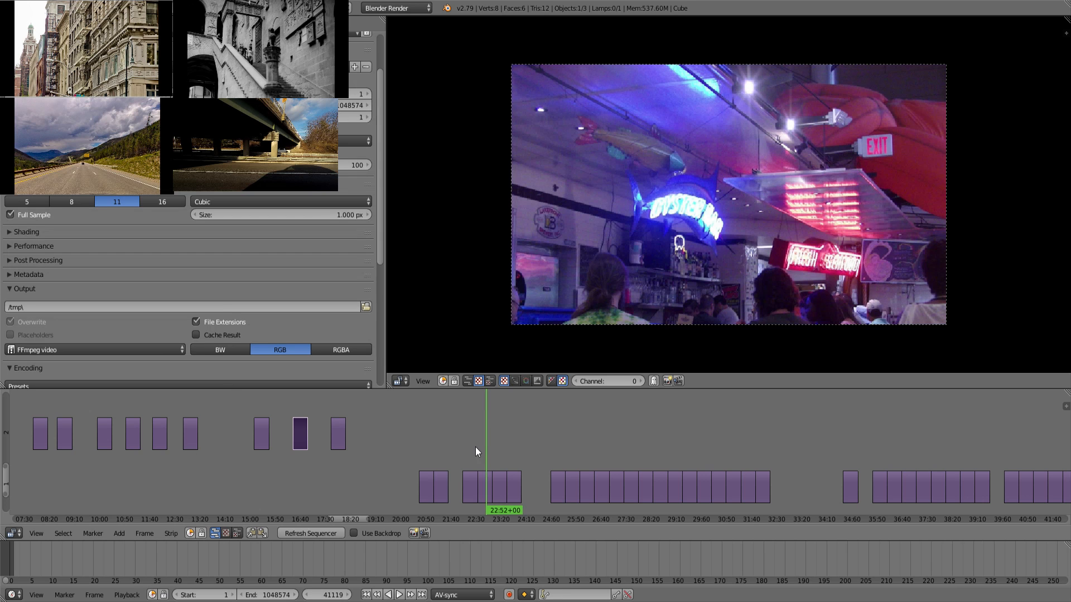
click(476, 447)
drag(444, 450, 506, 442)
click(467, 444)
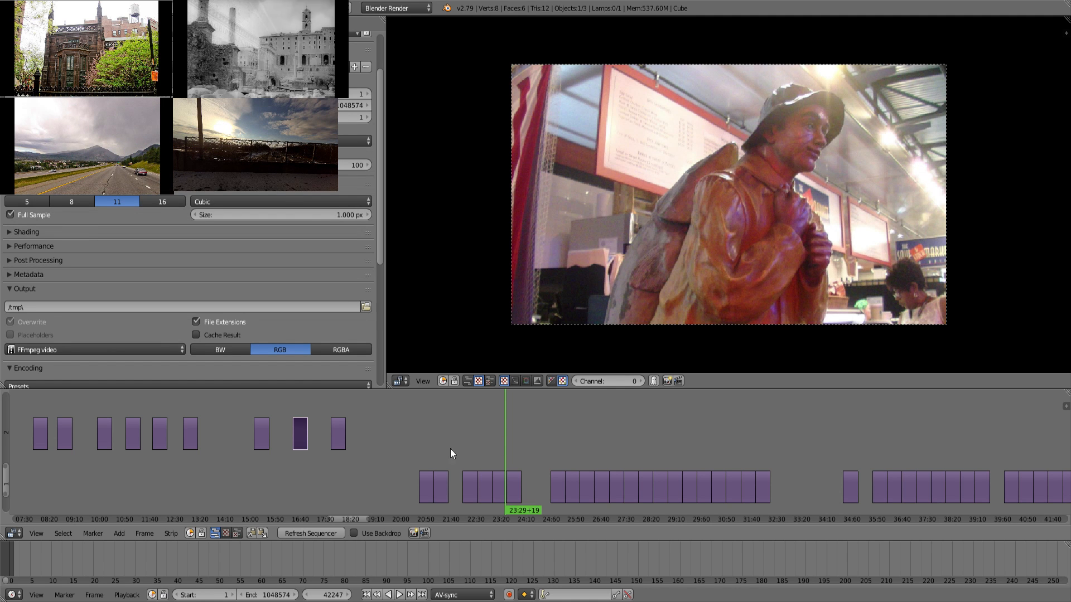
Compare the two meat counter photos near 21:00 in channel 1 with the lantern and deli photos already in channel 2.
mouse_move(426, 451)
mouse_down()
mouse_move(511, 440)
mouse_move(470, 452)
mouse_move(437, 446)
mouse_up()
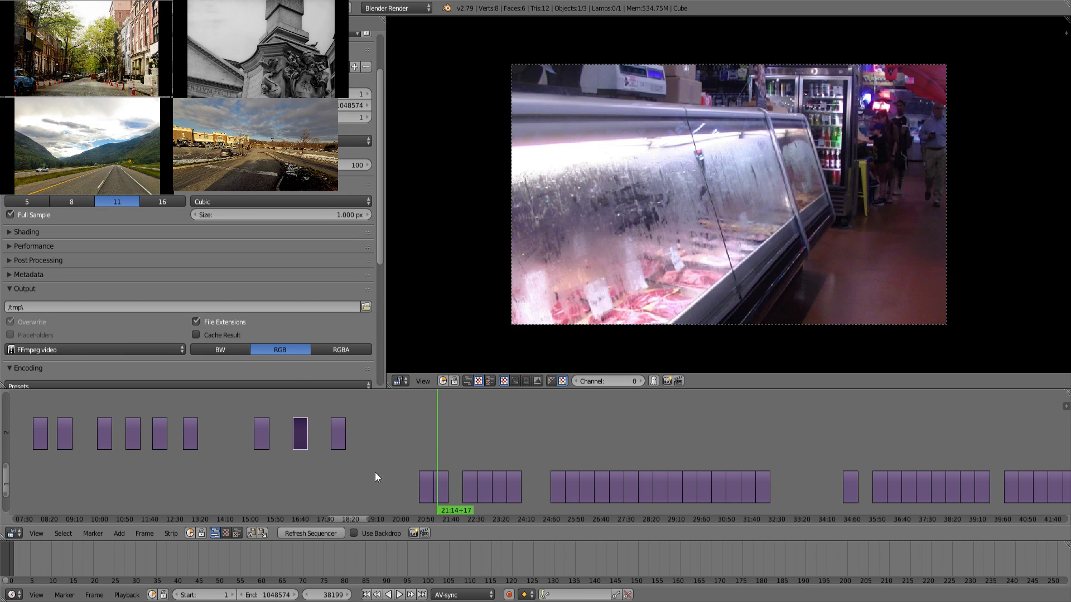
mouse_move(346, 485)
mouse_down()
mouse_move(322, 483)
mouse_move(345, 482)
mouse_up()
click(426, 450)
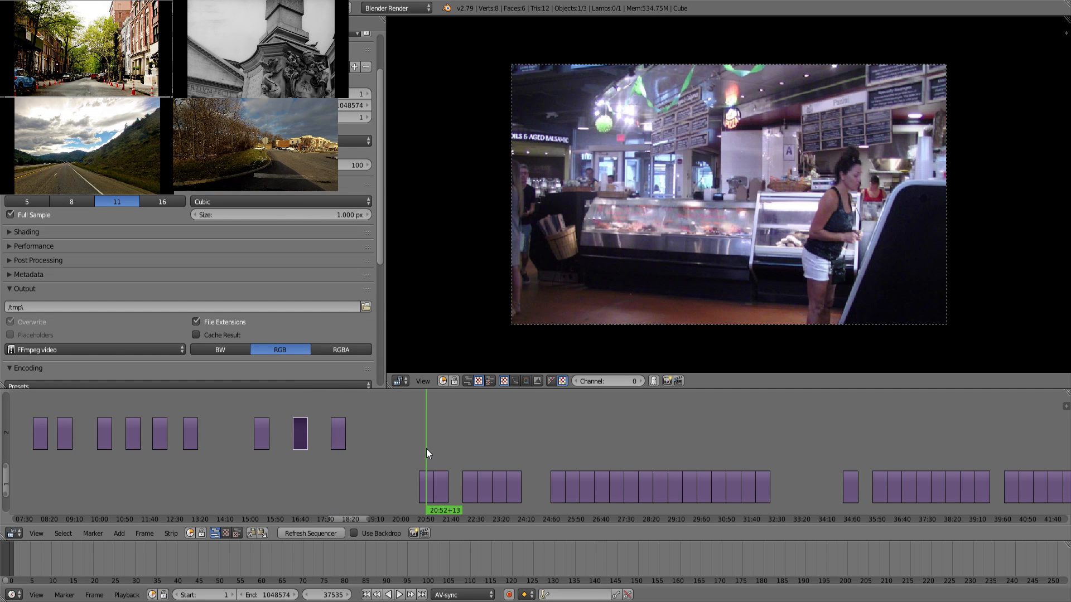
drag(426, 448, 512, 441)
click(341, 477)
click(342, 490)
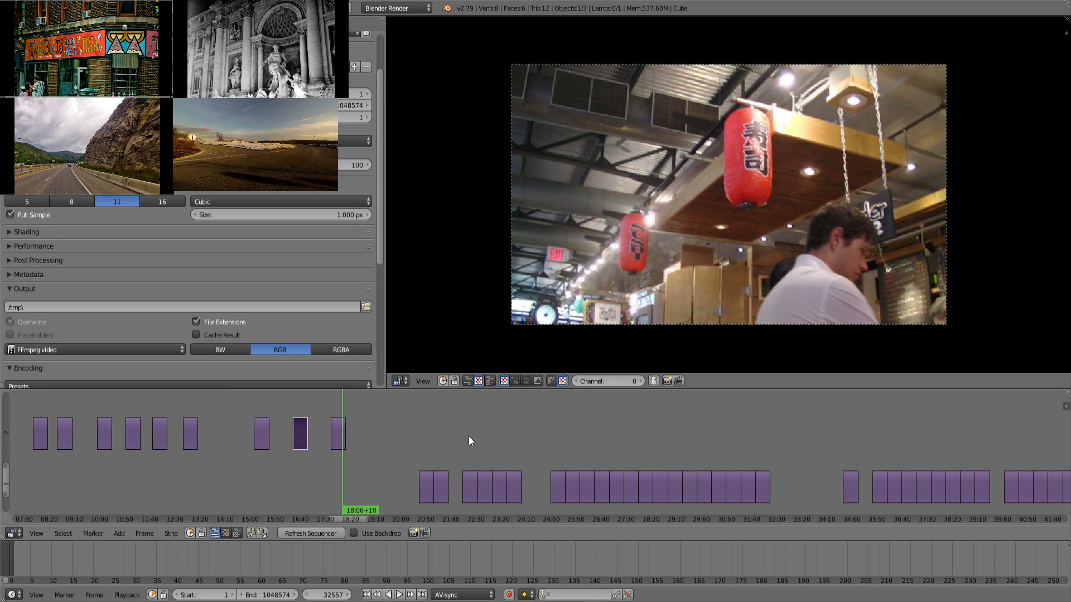
mouse_move(438, 443)
mouse_down()
mouse_move(429, 447)
mouse_move(441, 447)
mouse_up()
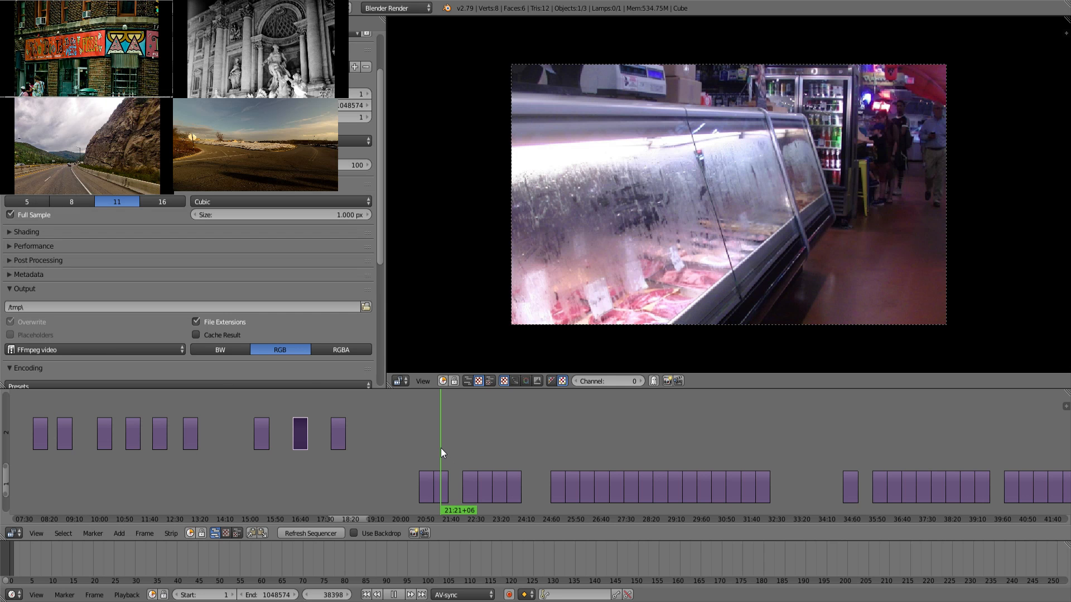
mouse_move(441, 448)
mouse_down()
mouse_move(427, 449)
mouse_move(440, 446)
mouse_up()
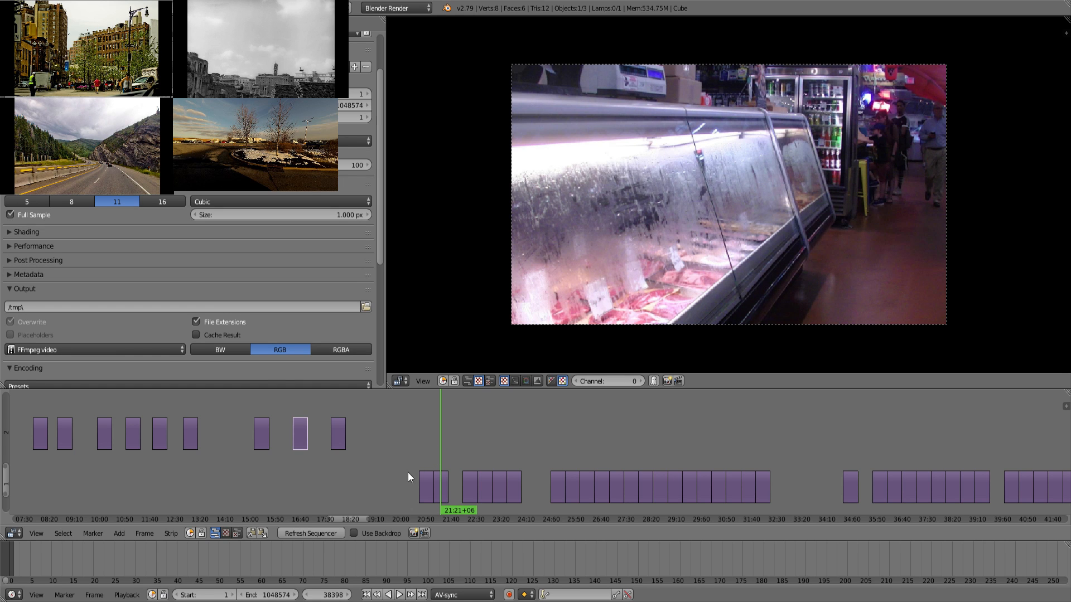
drag(272, 478, 261, 477)
drag(194, 478, 190, 478)
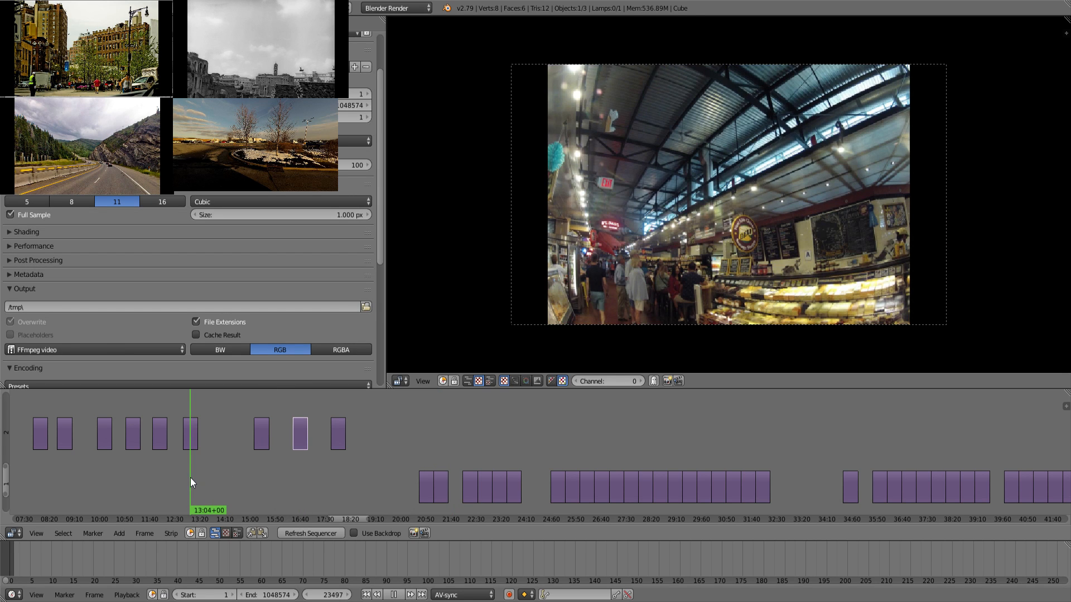
Box-select the two meat counter strips near 21:00 in channel 1 and move them together to channel 2 at about 22:05.
click(415, 440)
drag(416, 442, 430, 452)
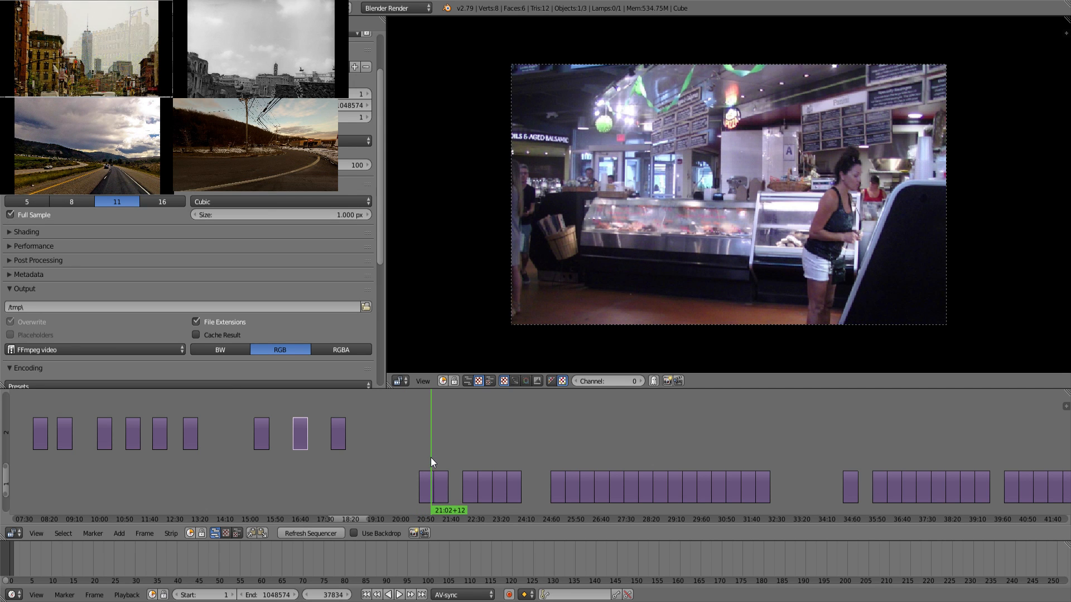
click(438, 458)
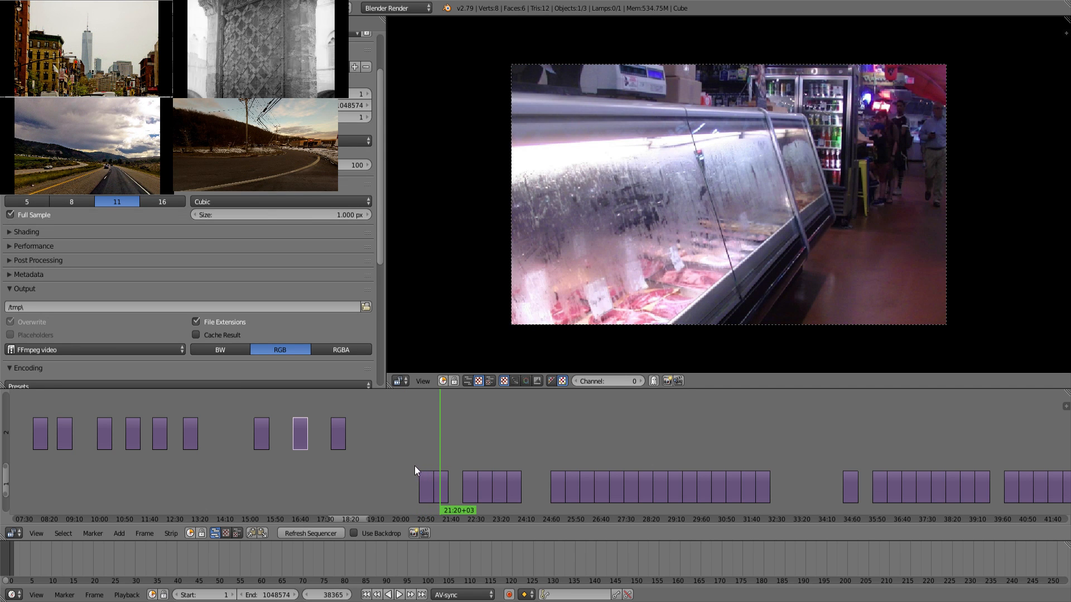
key(b)
drag(394, 463, 442, 503)
key(g)
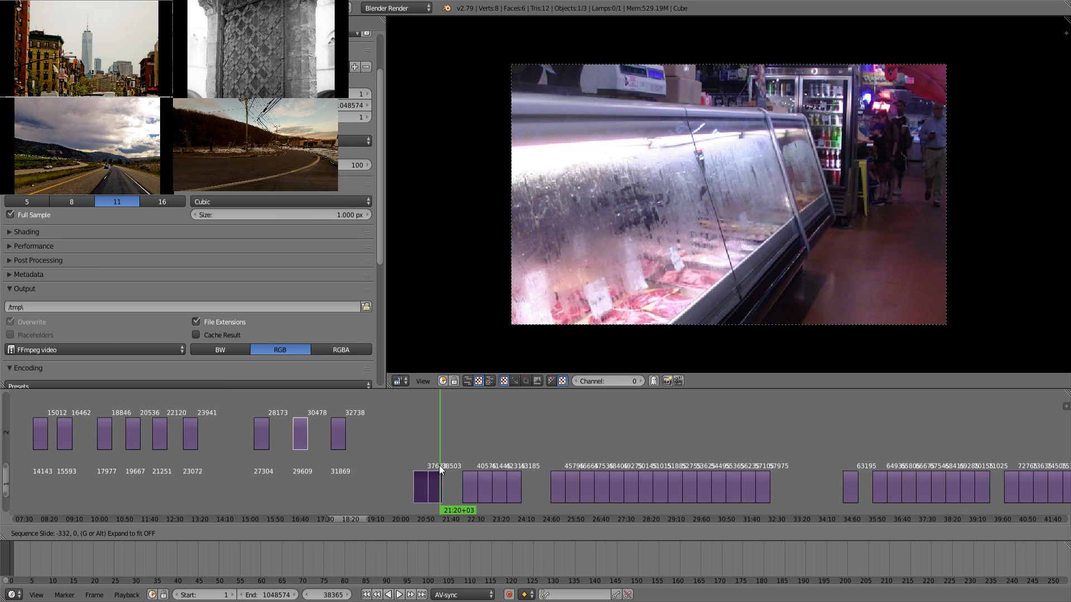
click(486, 454)
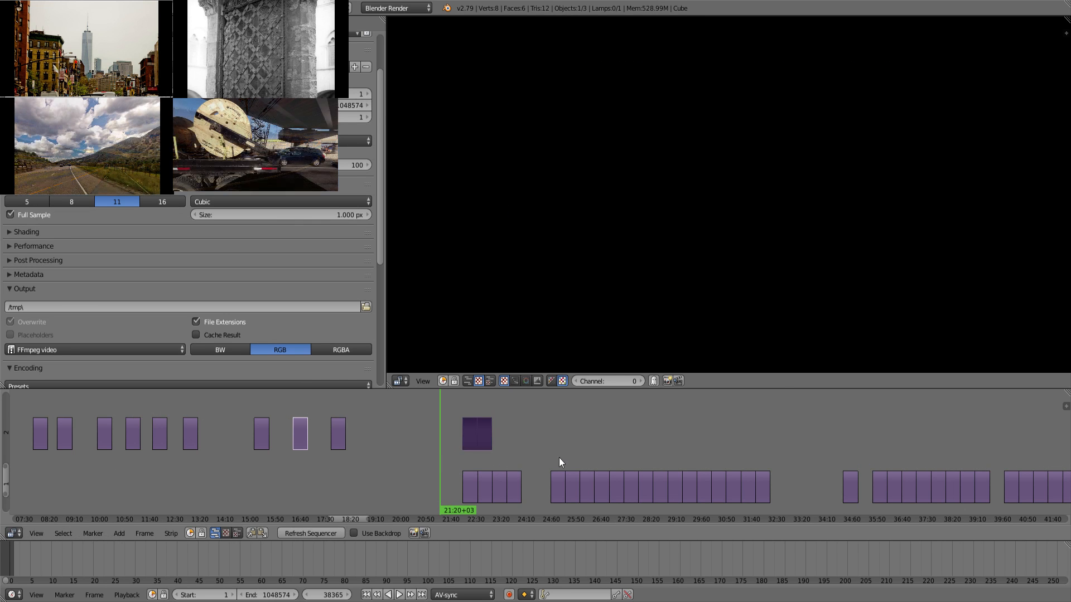
Find the wide-angle photo of the meat counter near 35:03 and move its strip to channel 2 at about 23:30.
middle_drag(581, 451, 397, 449)
drag(333, 458, 672, 444)
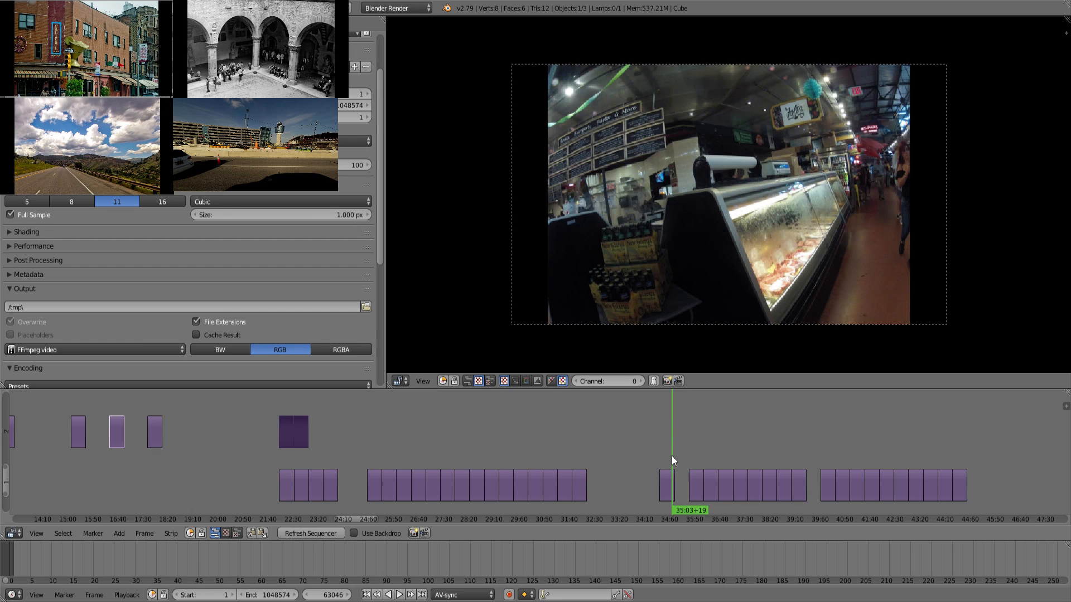
right_drag(668, 494, 330, 428)
Review the wide-angle photos remaining in channel 1 up to about 44:00 for further meat counter matches.
middle_drag(623, 458, 559, 459)
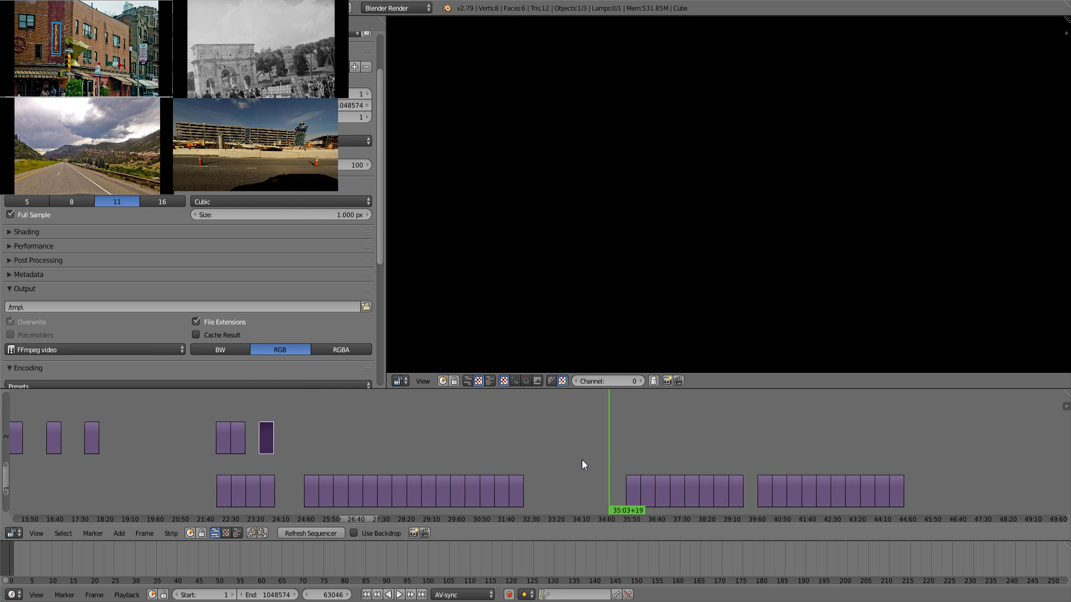
drag(630, 455, 668, 456)
drag(678, 456, 774, 450)
drag(627, 442, 730, 443)
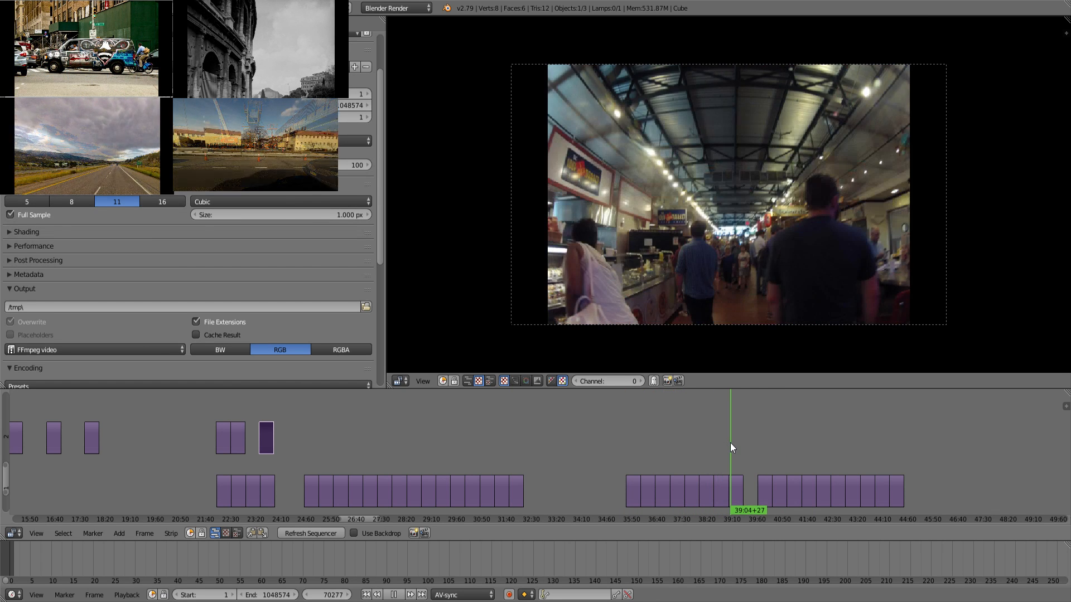
key(Escape)
drag(487, 443, 898, 459)
Box-select the three meat counter strips in channel 2 and move them earlier together, the first to about 18:45.
middle_drag(309, 470, 397, 447)
click(366, 453)
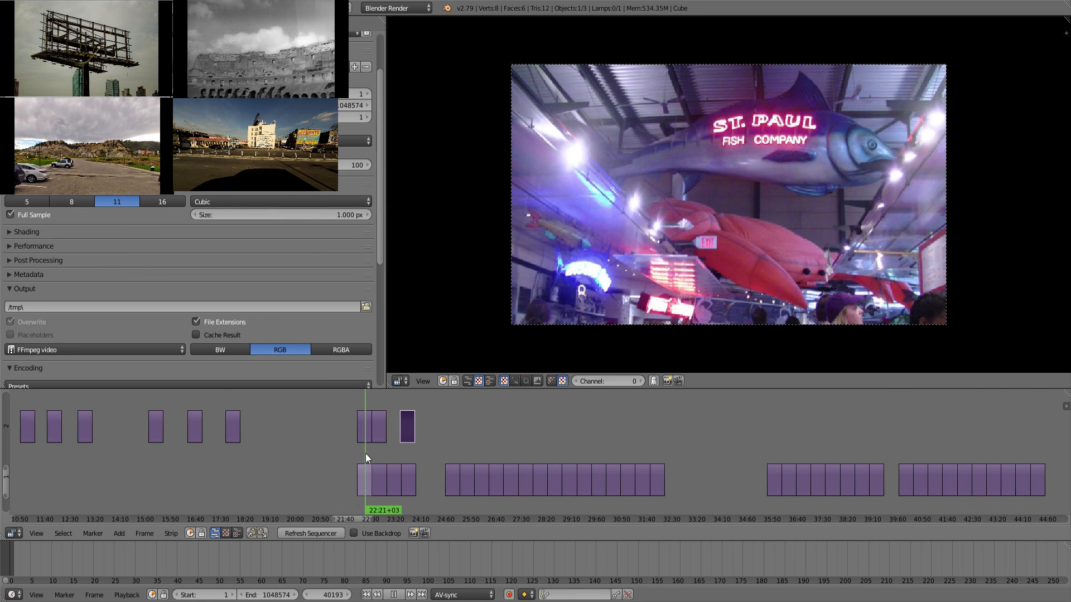
middle_drag(379, 441, 404, 443)
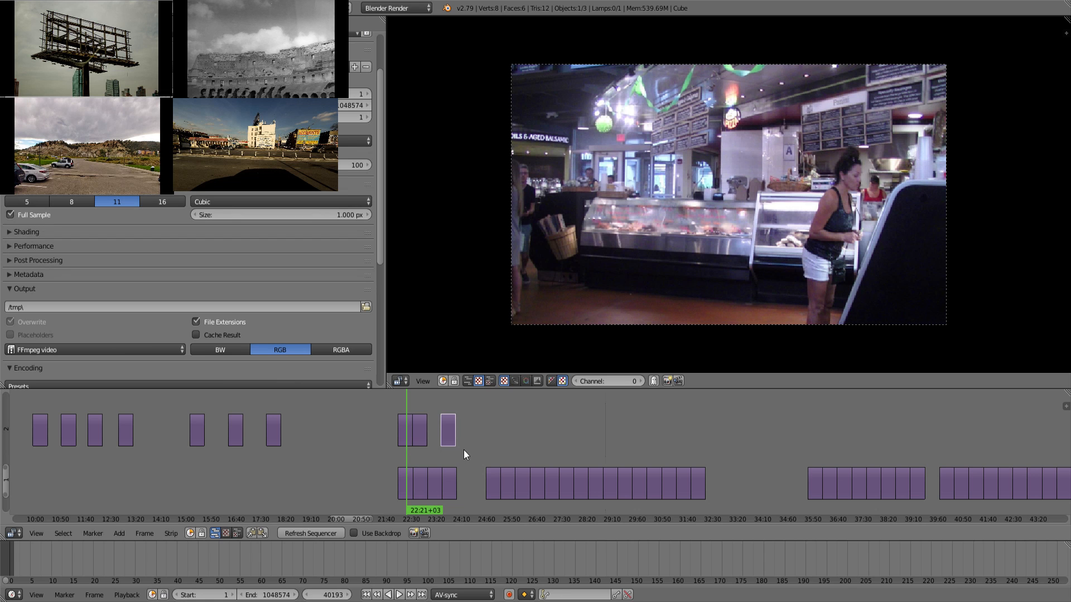
key(b)
drag(463, 450, 416, 437)
key(g)
click(279, 418)
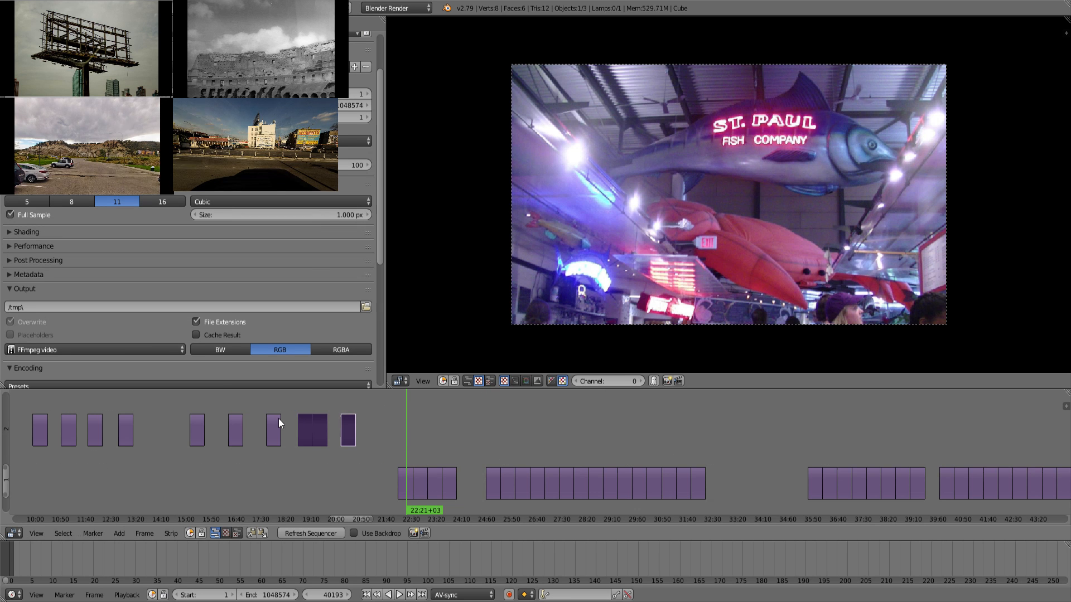
Compare the three meat counter photos and move the close-up display case strip behind the wide-angle one, to about 21:00.
click(307, 472)
click(320, 471)
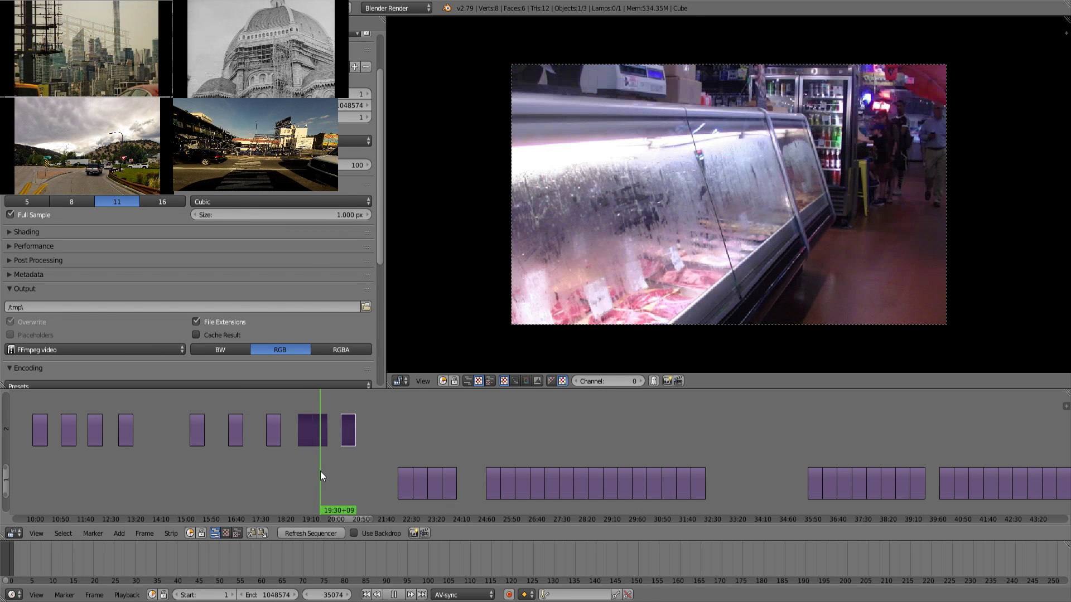
key(alt+a)
click(350, 466)
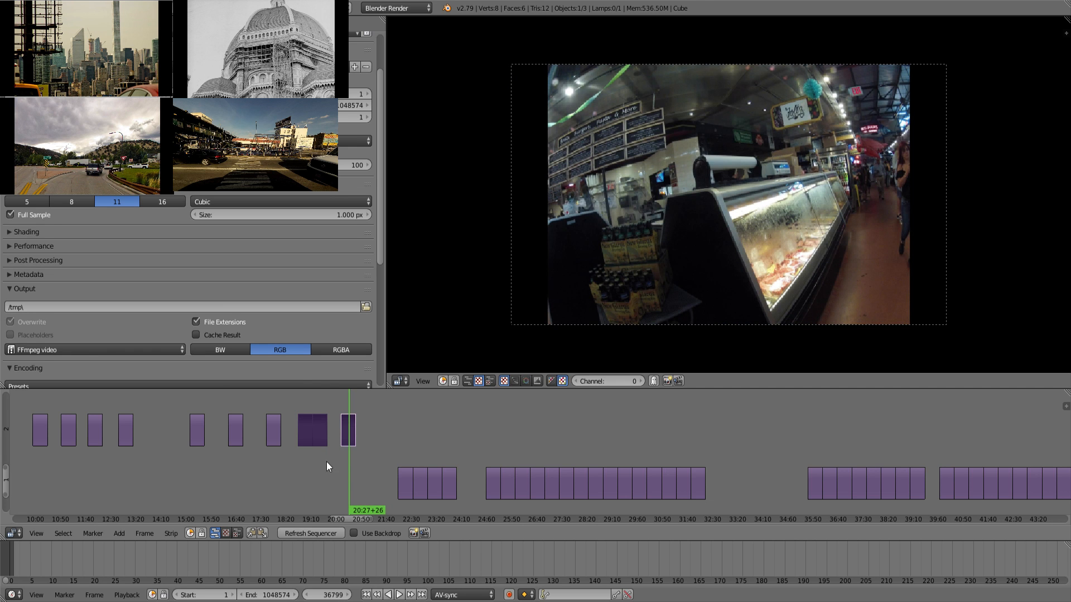
key(alt+a)
right_click(321, 439)
right_drag(322, 439, 375, 440)
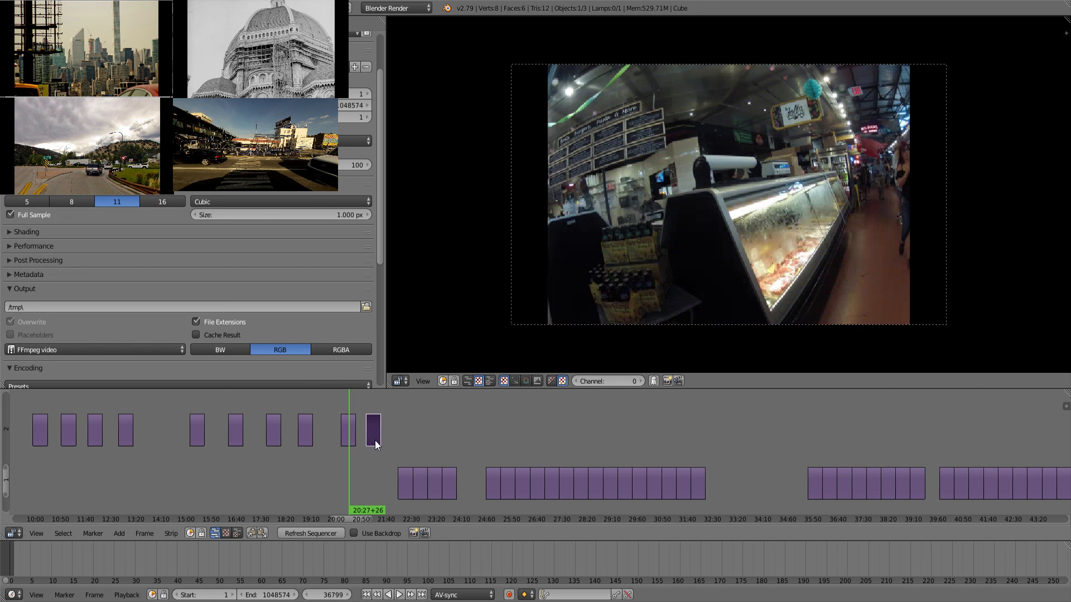
Review the meat counter photos and move the regular shot with the standing woman behind the other two, to about 21:55 in channel 2.
click(352, 466)
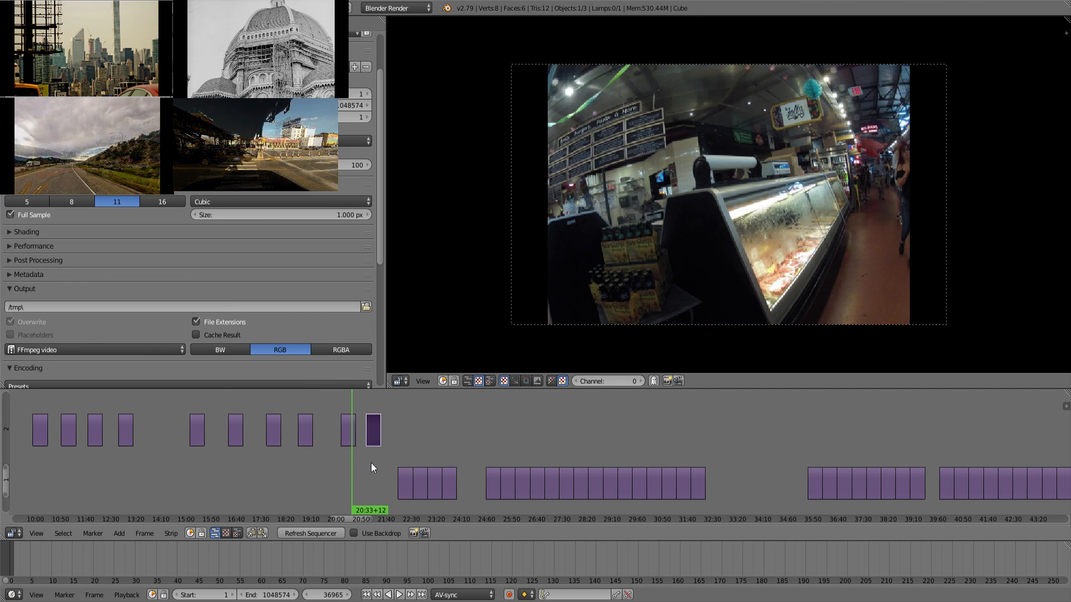
click(371, 463)
click(302, 476)
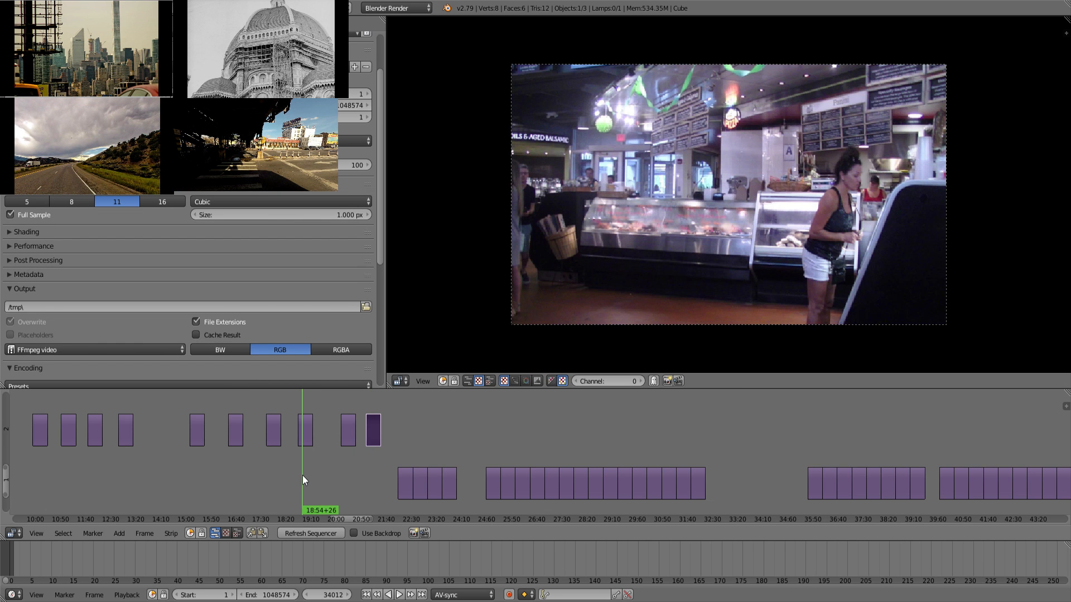
right_drag(303, 430, 400, 424)
click(401, 424)
Box-select the three meat counter strips and move them down to channel 1, the first to about 16:15.
key(b)
drag(434, 434, 329, 423)
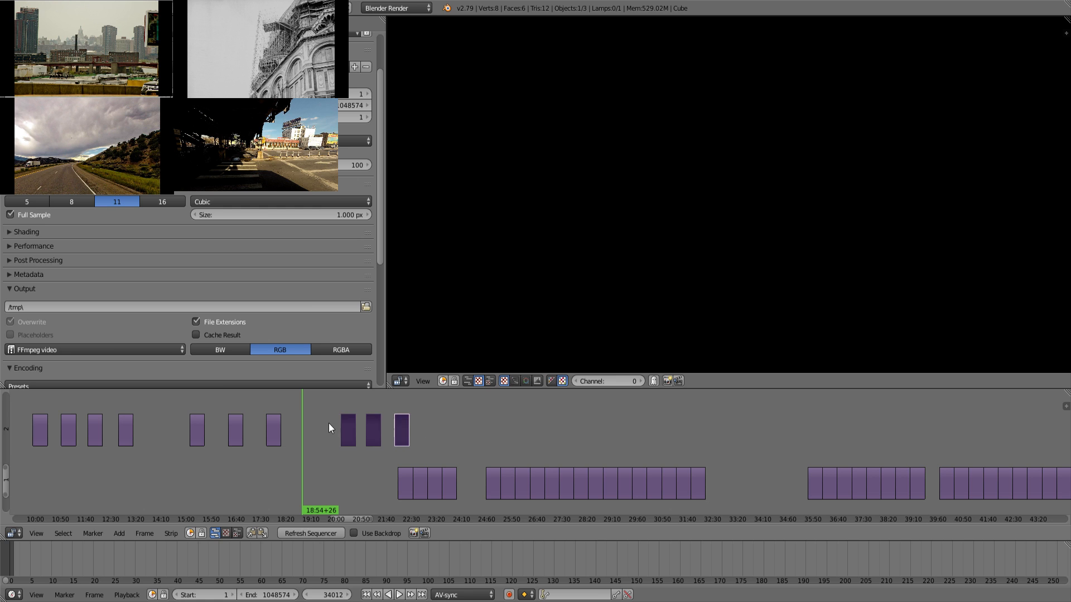
key(g)
click(212, 481)
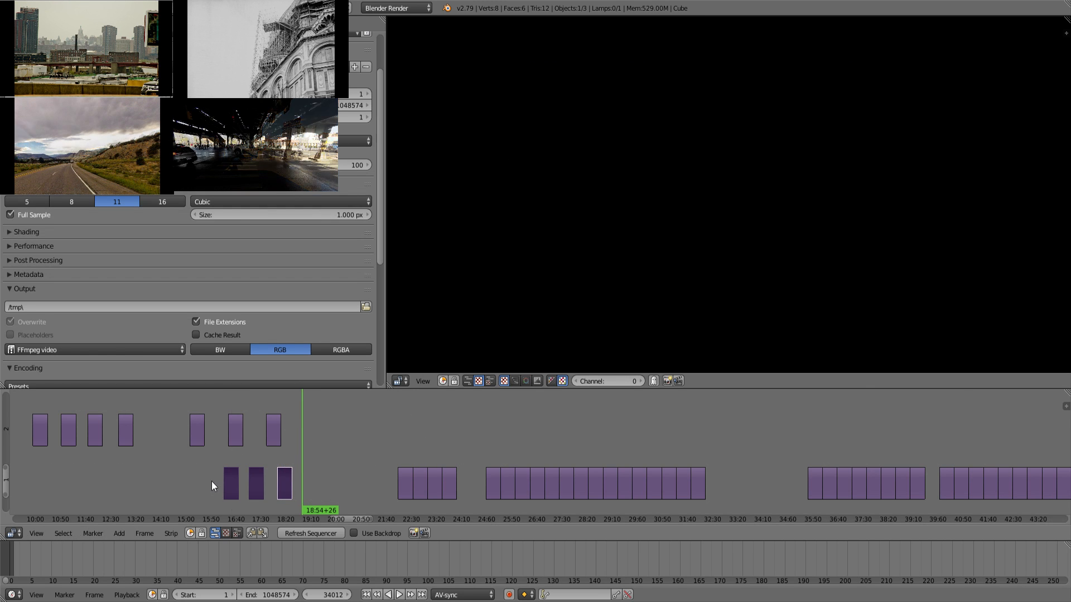
Box-select the three channel 2 strips between about 15:05 and 18:10 and move them later together, the first to about 18:25.
drag(135, 477, 125, 477)
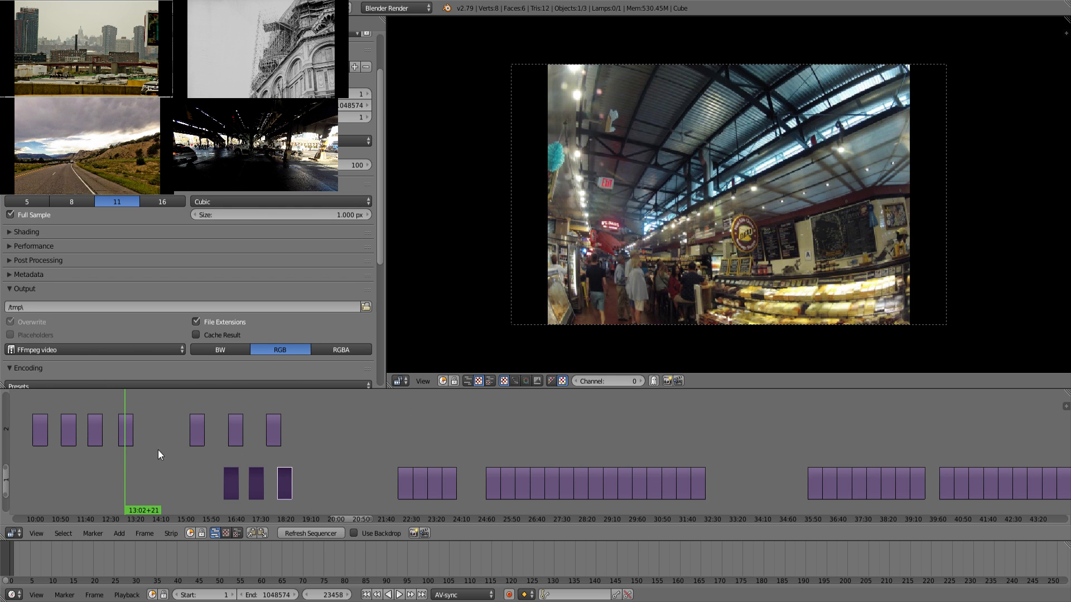
key(b)
drag(173, 424, 276, 440)
key(g)
click(413, 433)
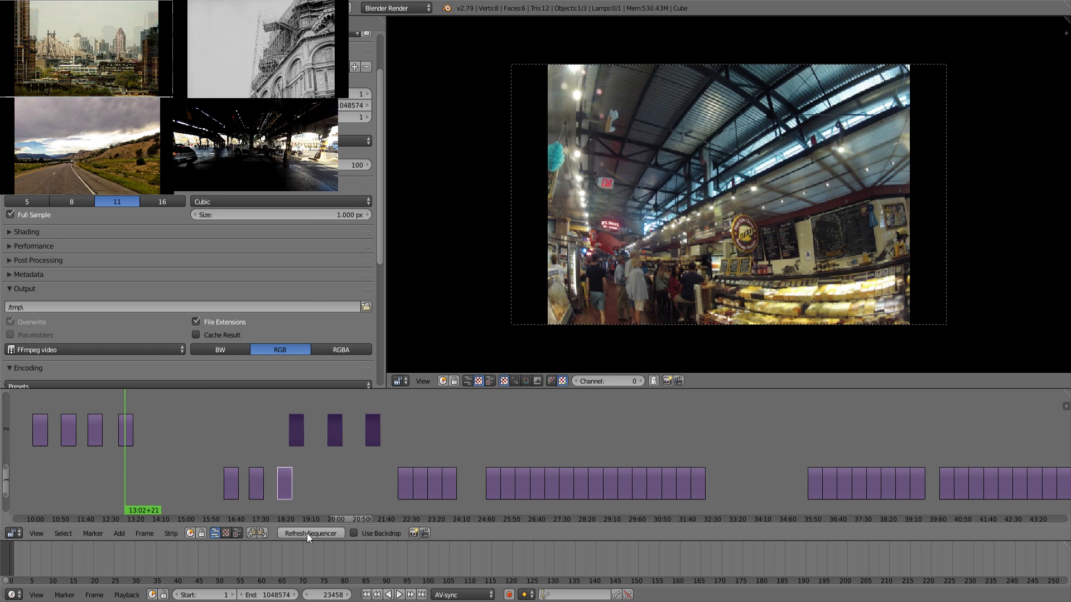
Box-select the three meat counter strips in channel 1 and move them back up to channel 2, the first to about 14:40.
key(b)
drag(314, 501, 179, 475)
key(g)
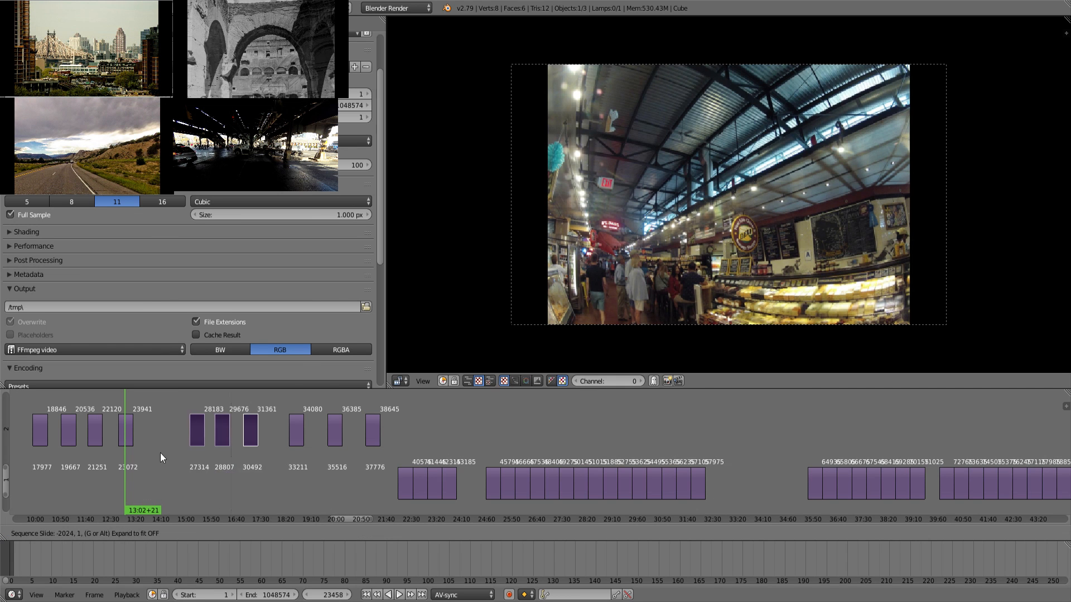
click(145, 447)
Move the regular St. Paul Fish Company and Oyster Bar photo strips to channel 2, at about 22:05 and 22:45.
middle_drag(164, 457, 266, 478)
middle_drag(551, 438, 324, 396)
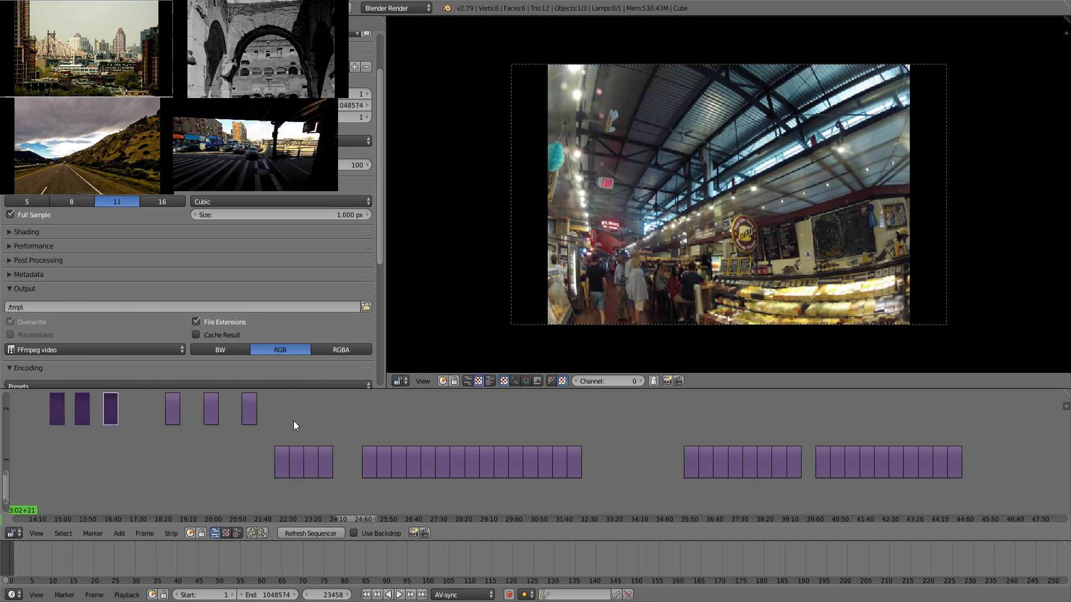
drag(283, 419, 340, 432)
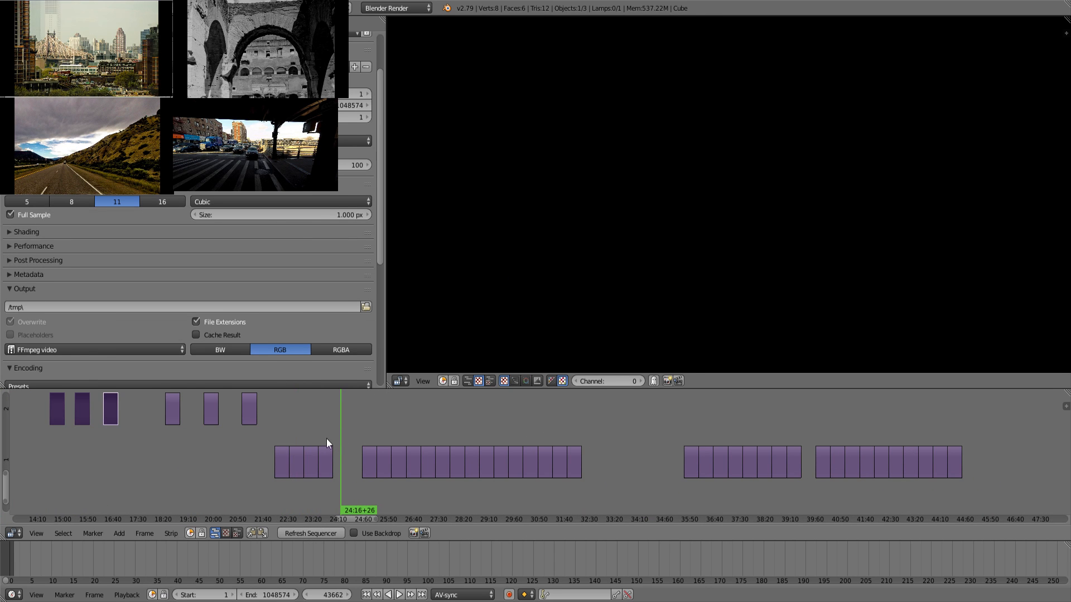
click(285, 496)
click(298, 464)
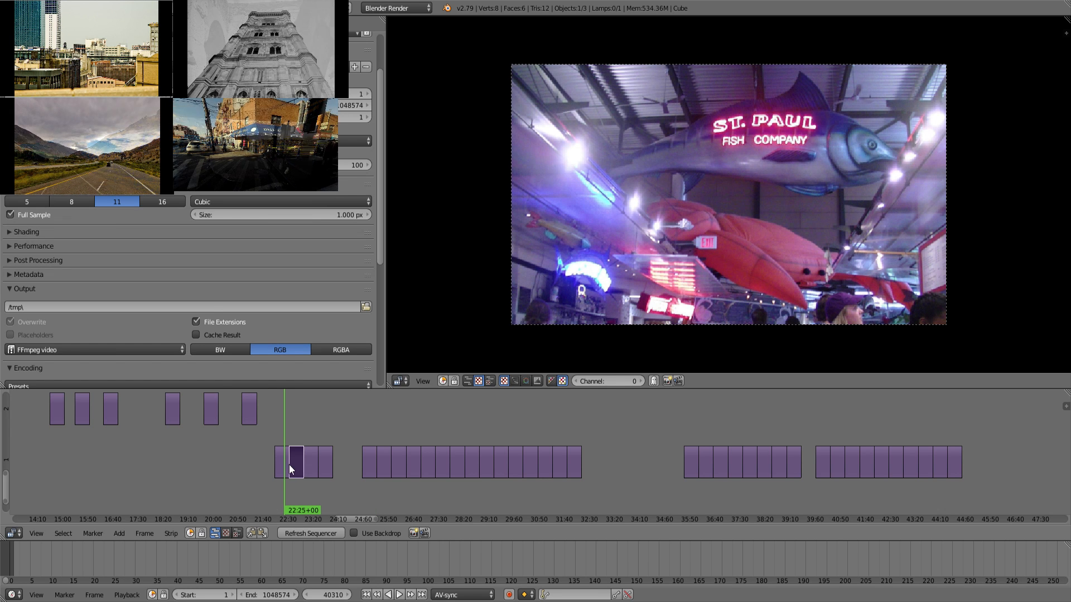
click(283, 463)
drag(283, 463, 284, 428)
click(294, 486)
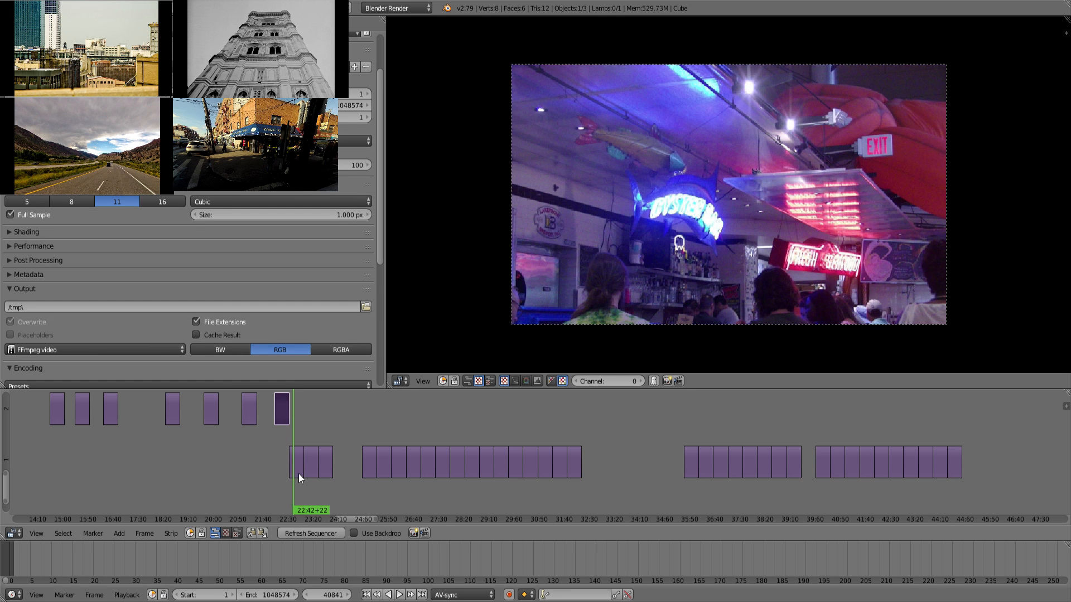
click(300, 467)
drag(294, 461, 302, 423)
Check the fisherman statue and hanging dolphin photos and move both strips together to channel 2 at about 23:55.
click(313, 488)
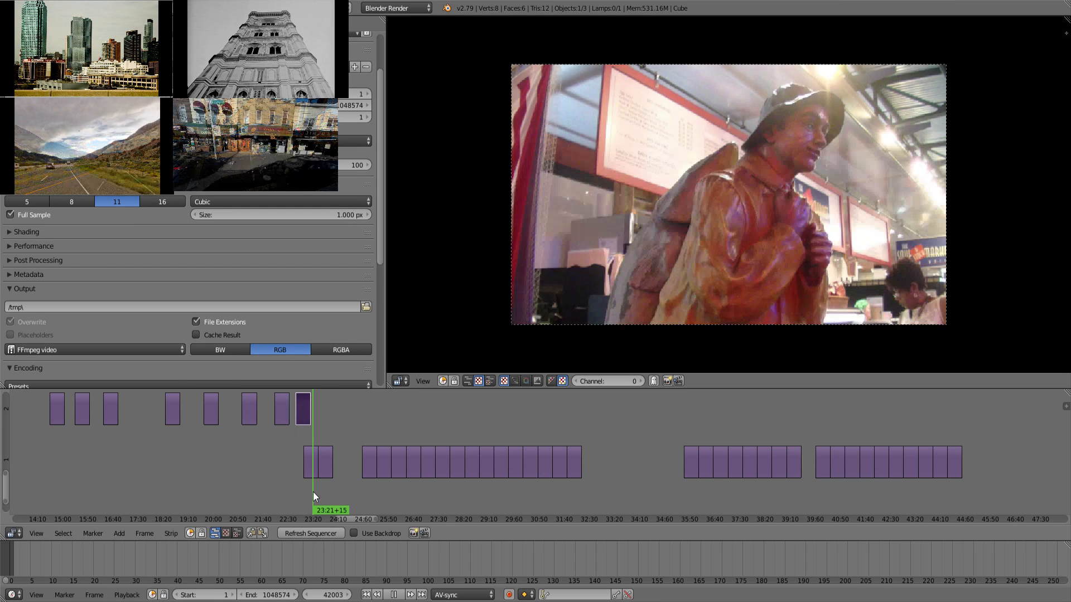
click(329, 492)
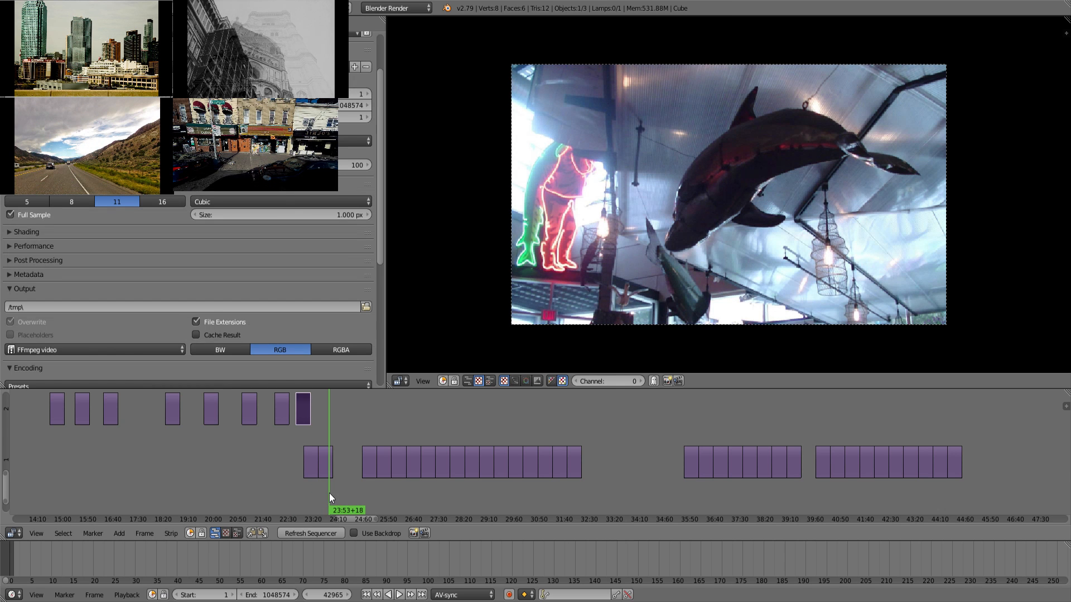
key(b)
drag(285, 473, 588, 410)
click(370, 419)
key(alt+a)
drag(692, 427, 677, 490)
key(b)
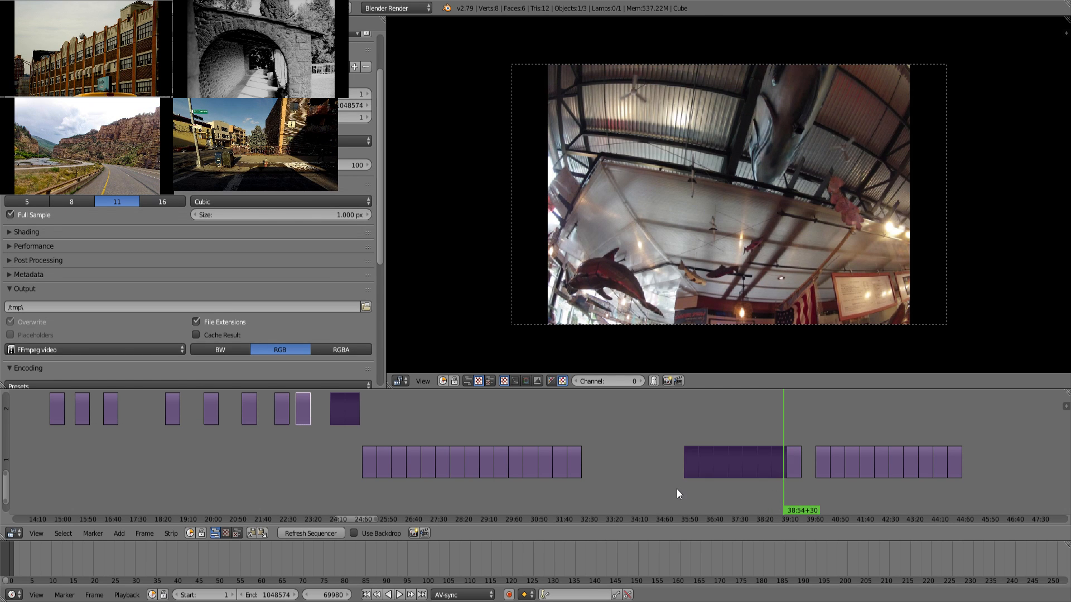
key(g)
right_click(677, 479)
key(a)
Box-select the seven wide-angle fish market strips in channel 1 and move them to channel 2, starting at about 34:30.
key(b)
drag(666, 418, 780, 487)
key(g)
click(745, 454)
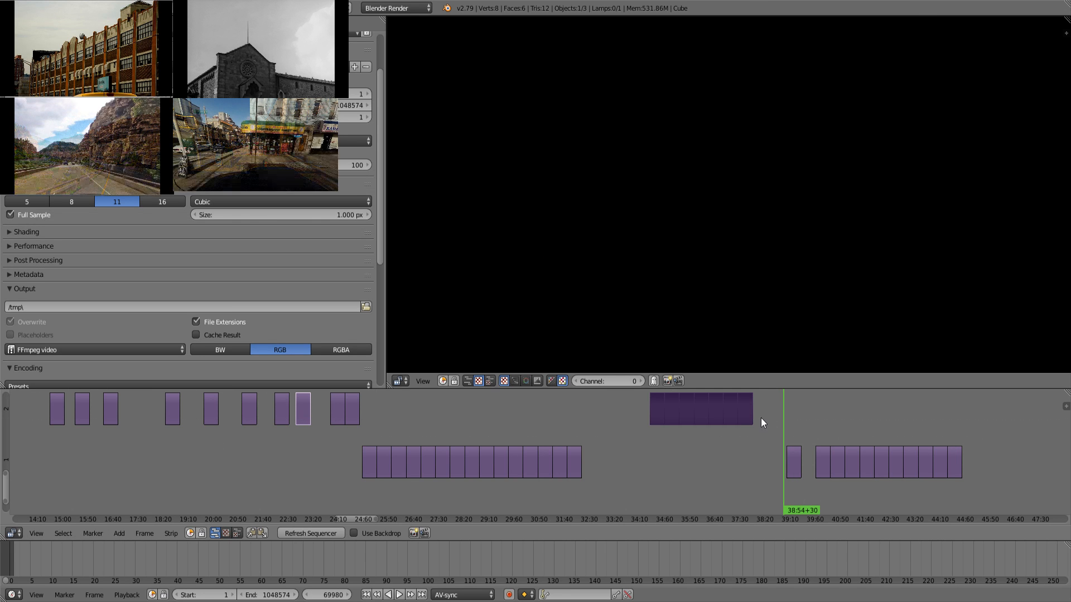
Compare the wide-angle and regular fish market photos and move the four regular strips later in channel 2, the first to about 30:15.
drag(795, 416, 737, 438)
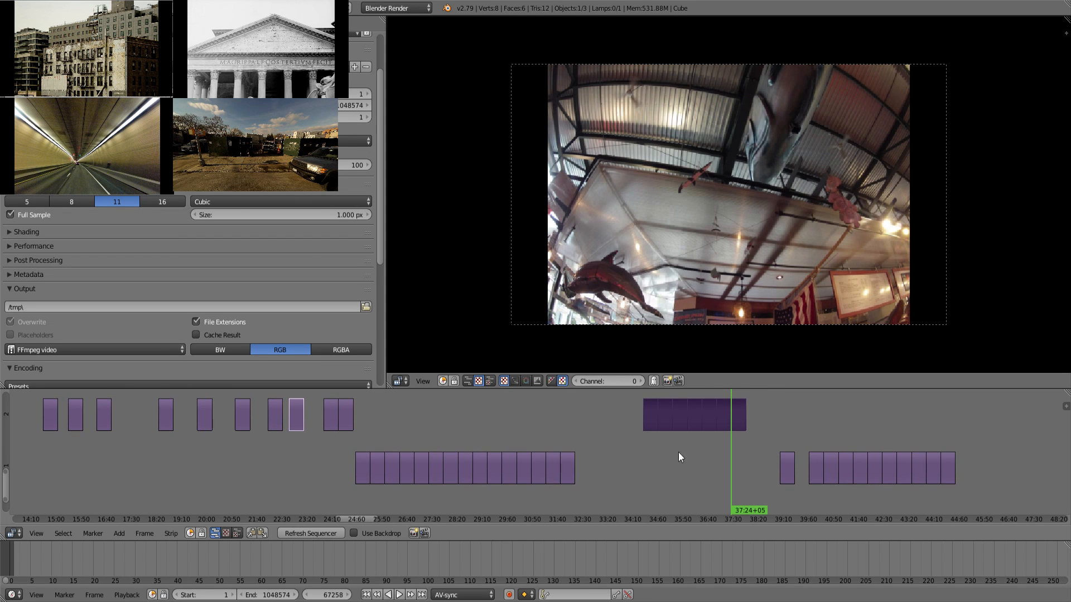
click(336, 465)
middle_drag(345, 445, 383, 468)
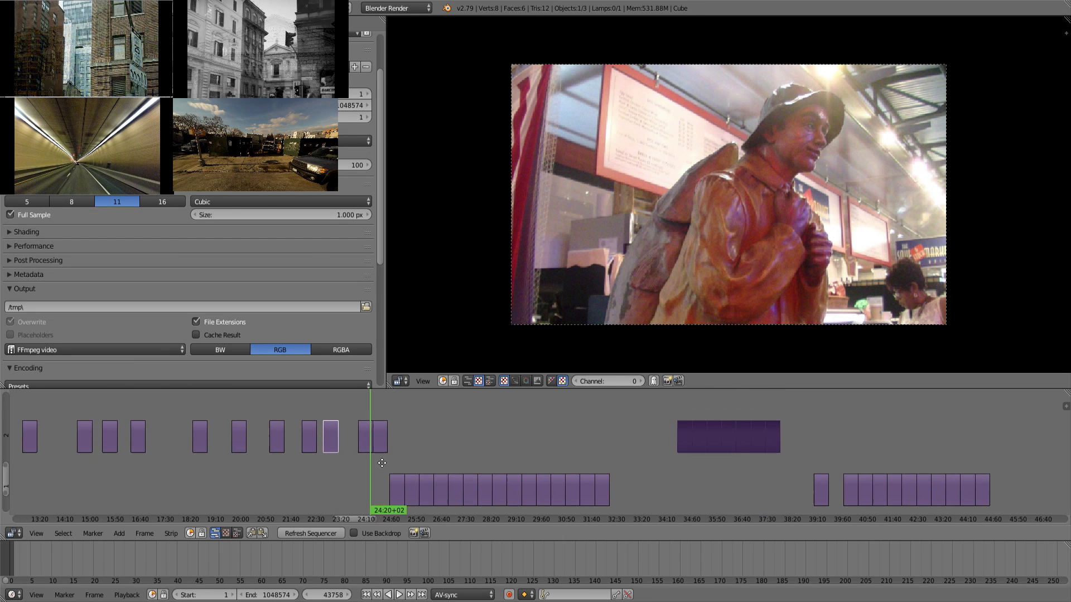
drag(336, 477, 301, 468)
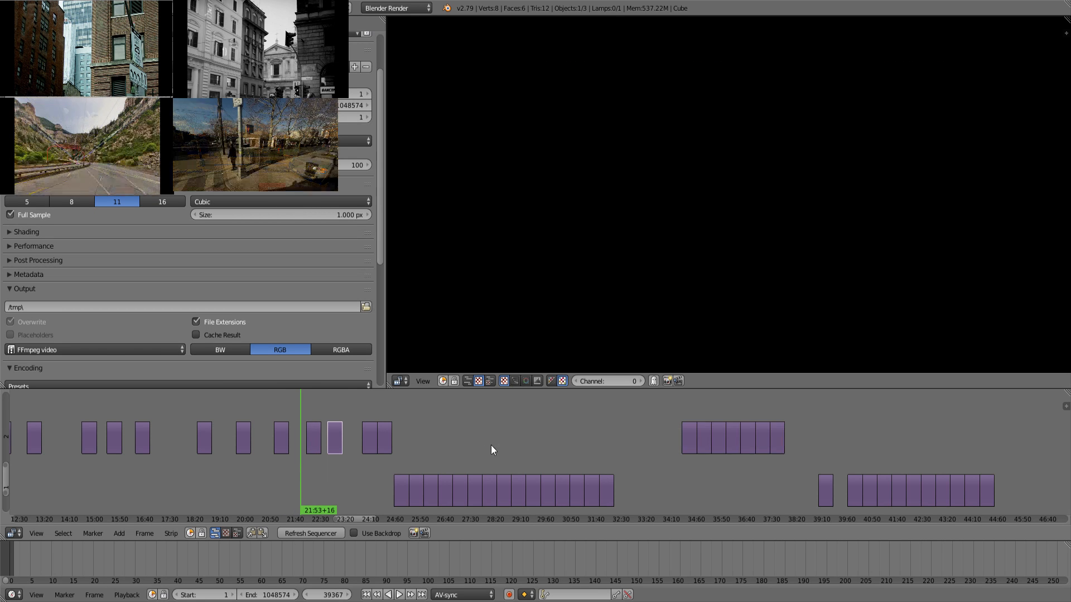
right_drag(489, 439, 304, 421)
key(g)
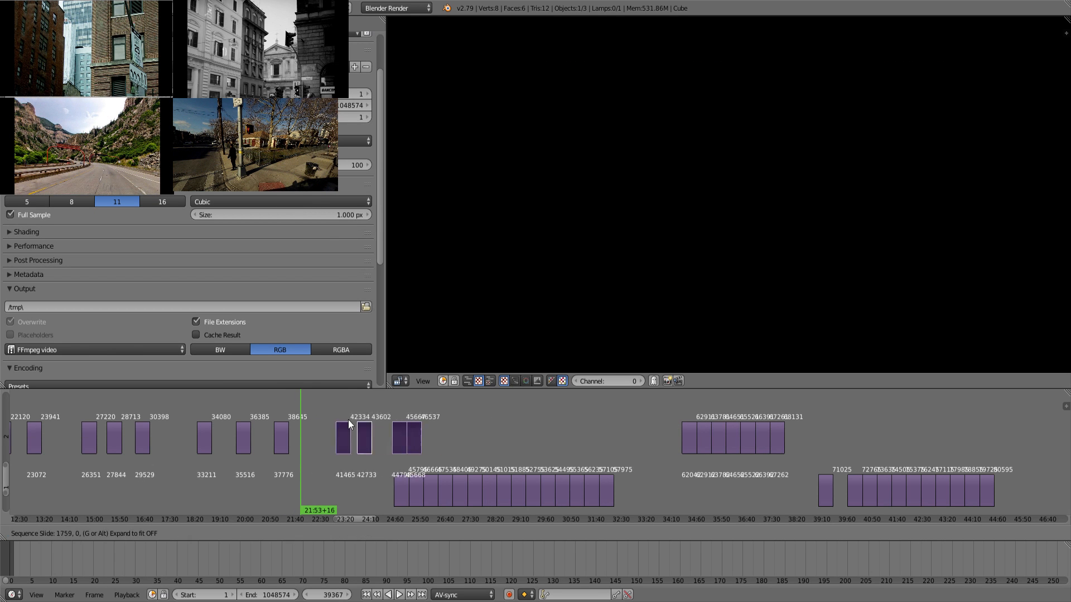
click(551, 422)
middle_drag(702, 464, 560, 453)
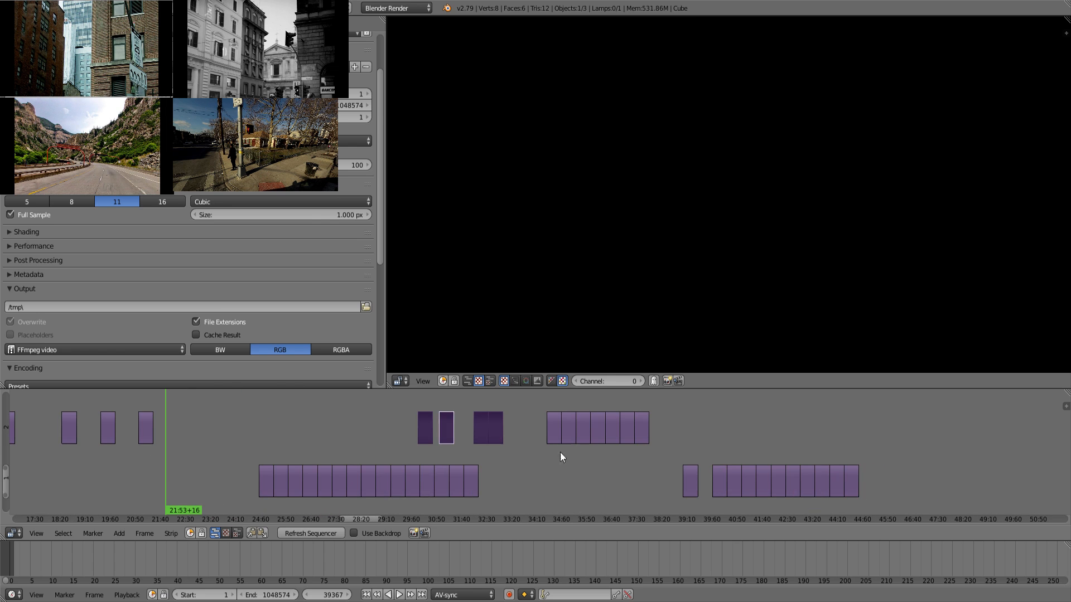
Select all remaining strips in channel 1 and move them later together, the first to about 41:30.
right_click(287, 458)
right_drag(242, 462, 993, 538)
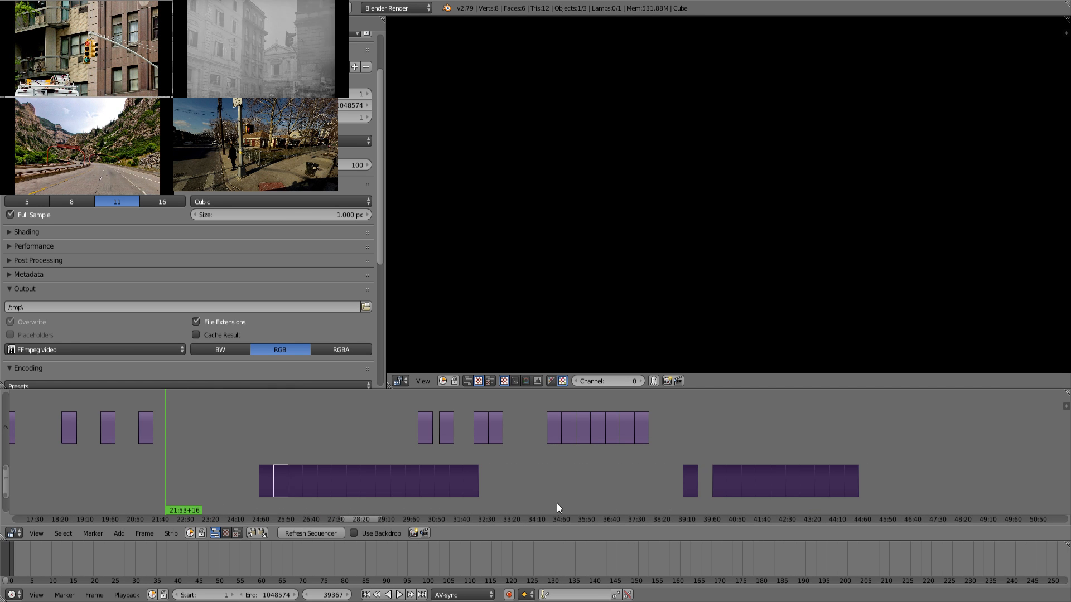
key(g)
click(965, 502)
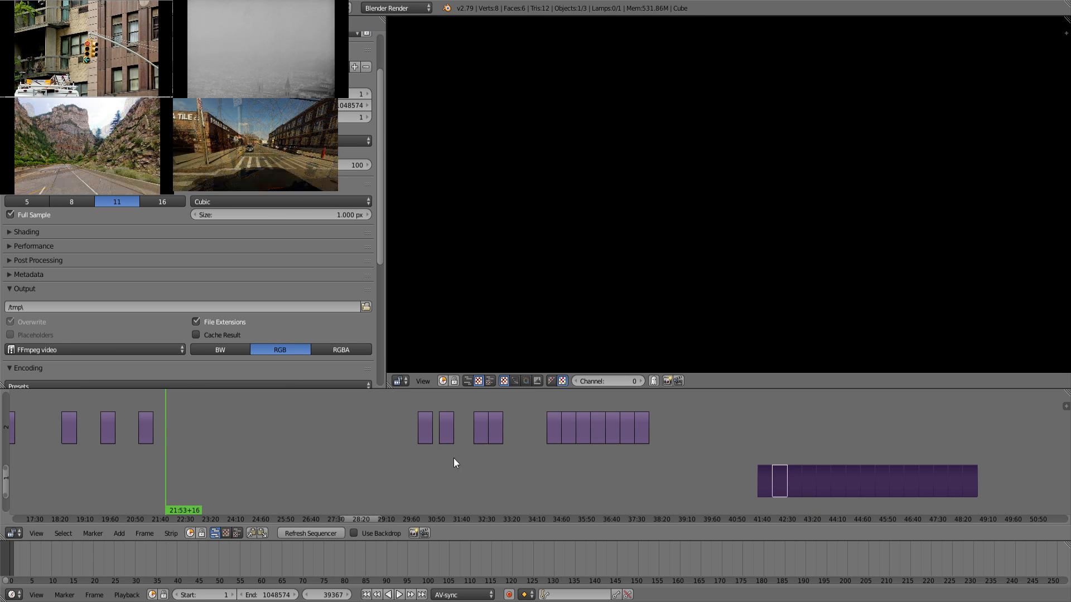
Find the wide-angle St. Paul Fish Company photo and move its strip ahead of the regular shots, to about 27:55 in channel 2.
click(425, 471)
drag(439, 472, 553, 474)
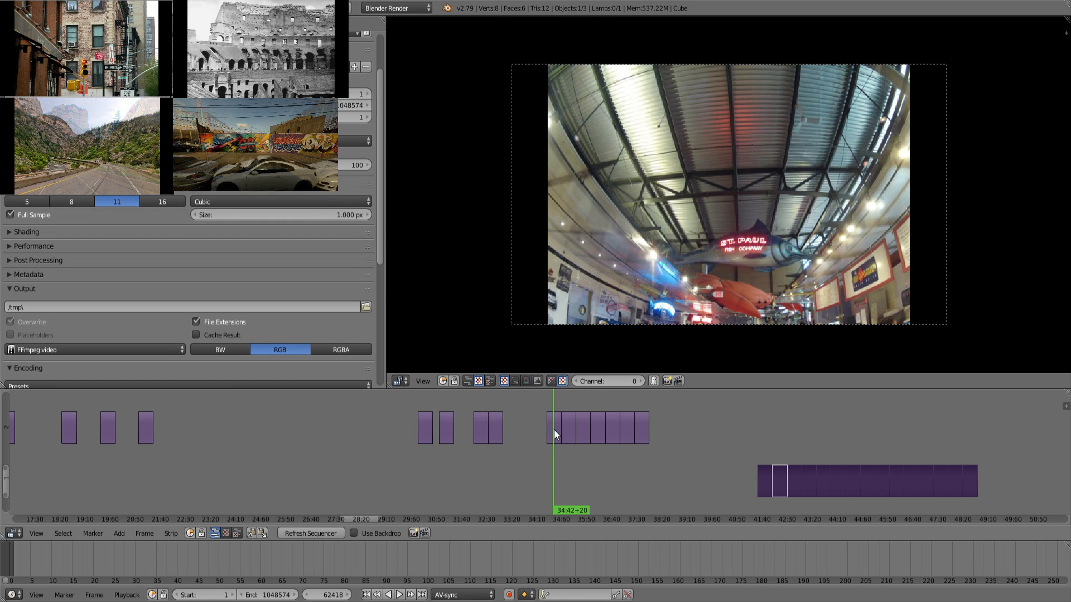
right_drag(554, 430, 354, 432)
click(357, 470)
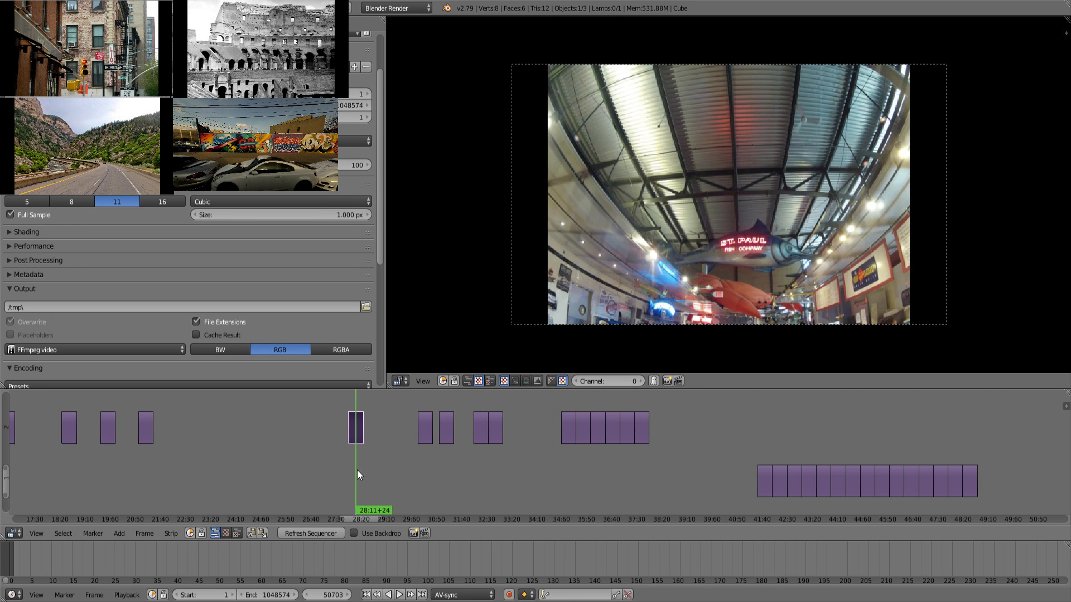
Move the regular St. Paul Fish Company and Oyster Bar strips behind the wide-angle one, to about 28:45 and 29:35 in channel 2.
drag(561, 487, 591, 480)
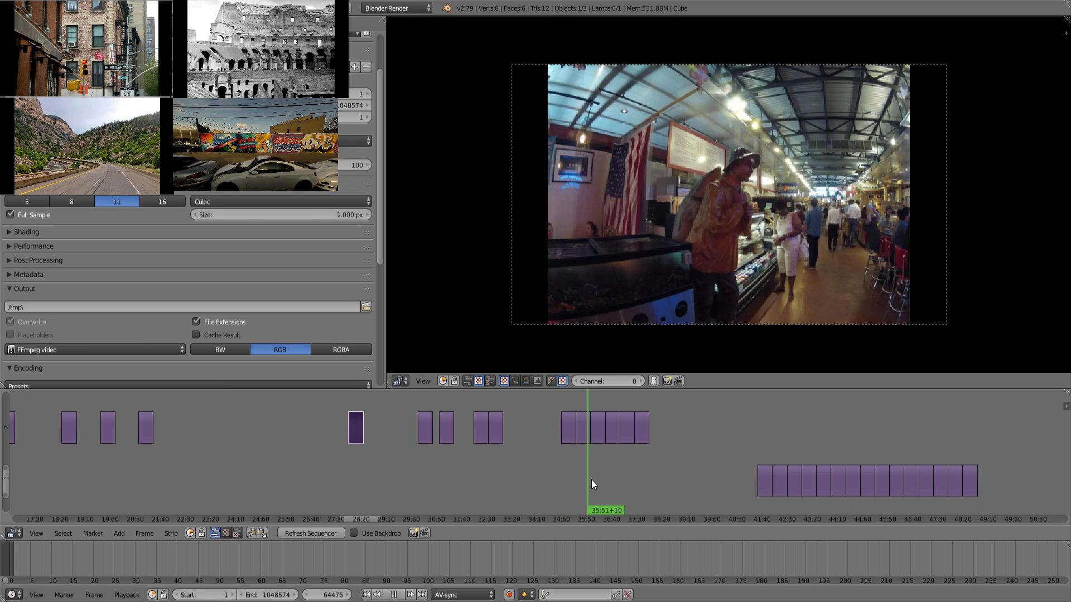
mouse_move(428, 477)
mouse_down()
mouse_move(442, 477)
mouse_move(426, 475)
mouse_up()
click(453, 467)
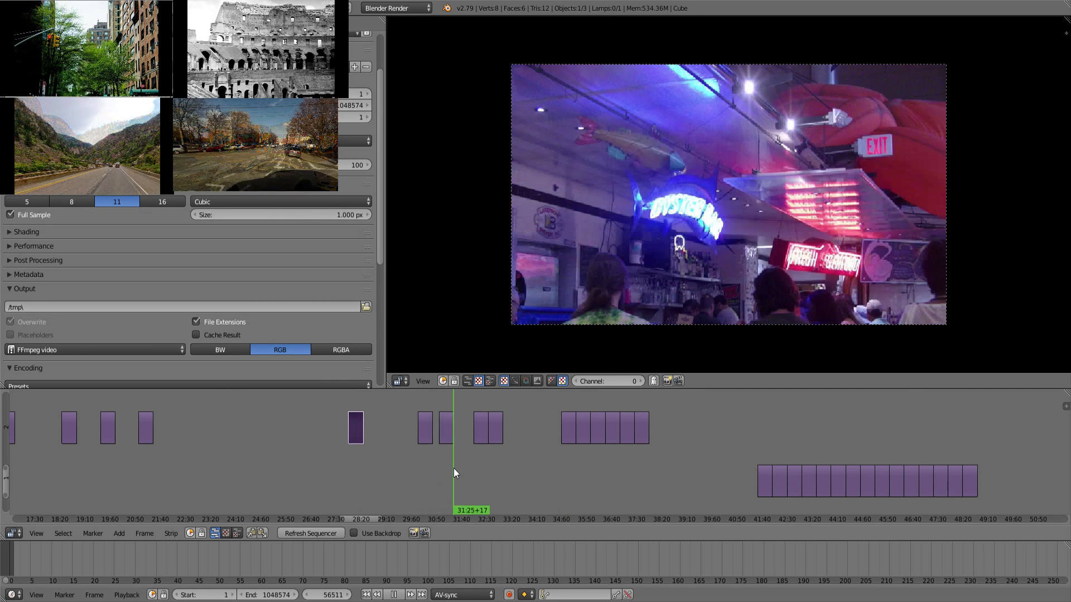
right_click(428, 456)
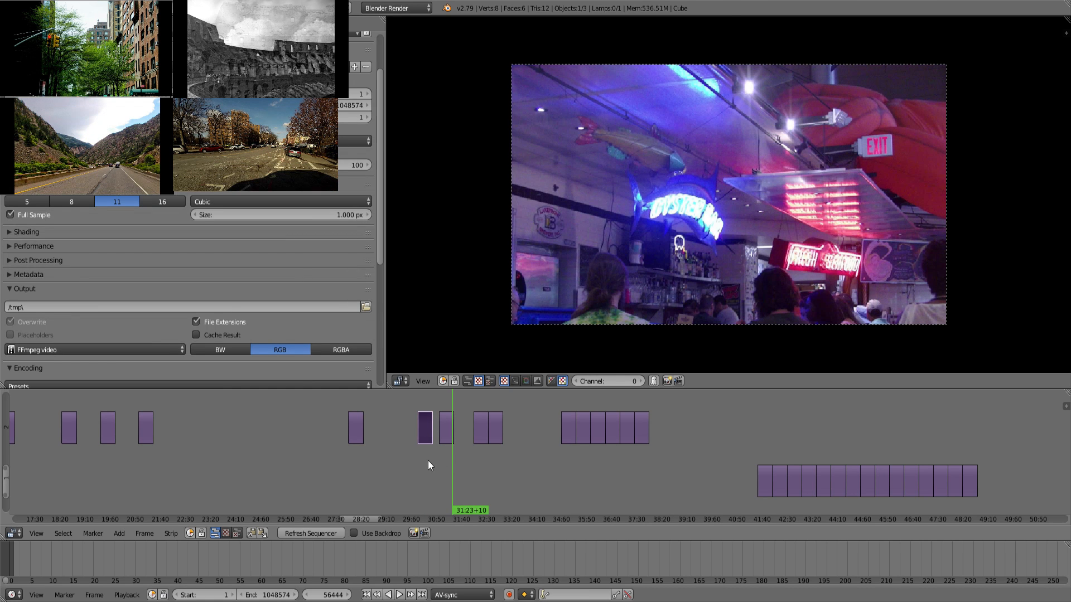
click(427, 460)
key(g)
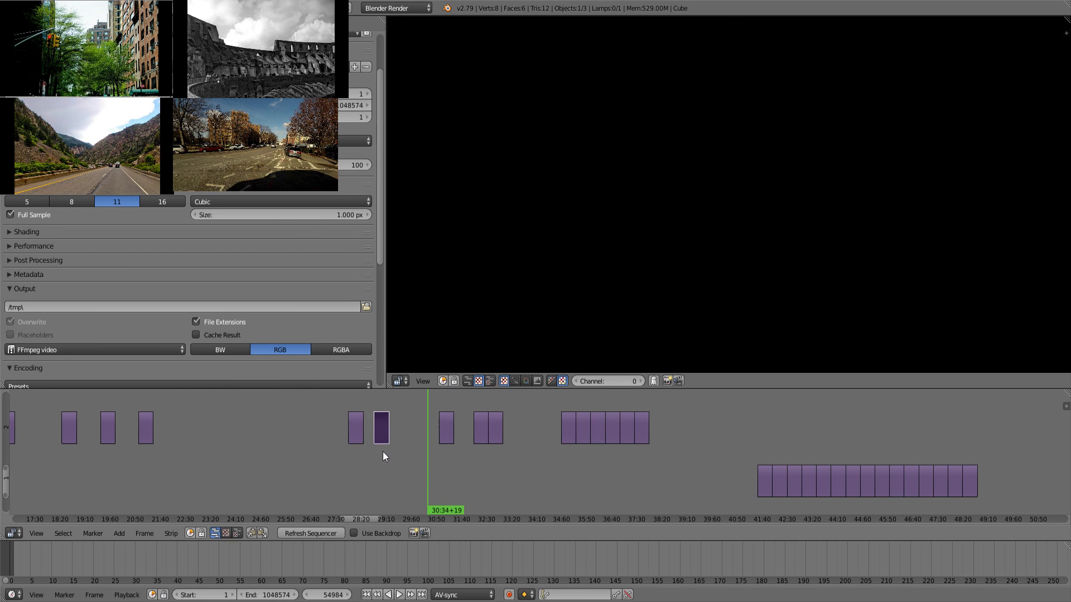
click(407, 443)
Review the reordered fish market photos and move the wide-angle fisherman statue strip behind the Oyster Bar one, to about 30:15.
click(386, 470)
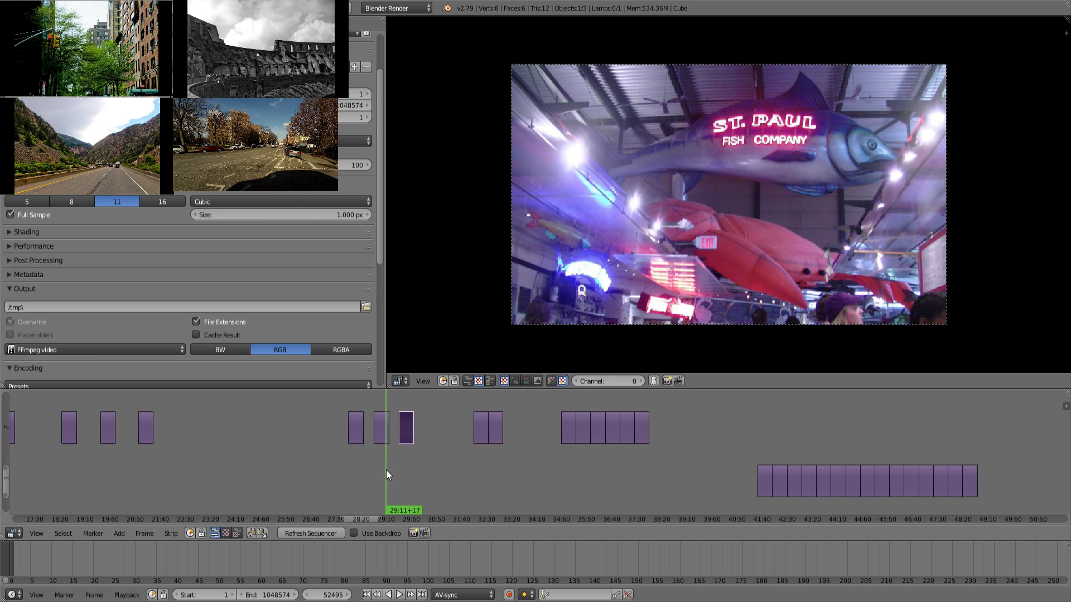
click(357, 488)
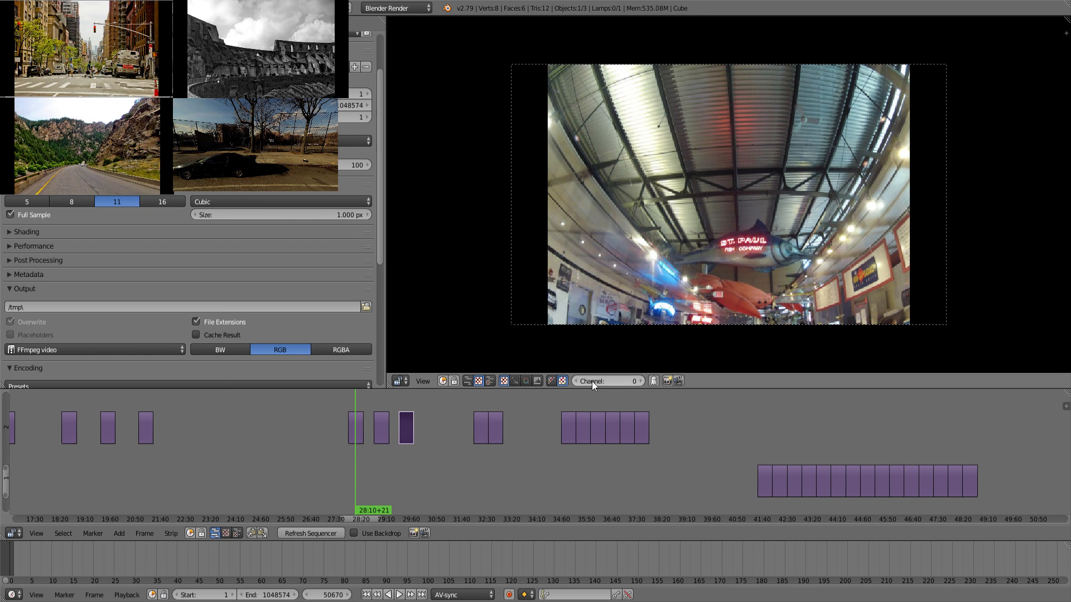
click(386, 473)
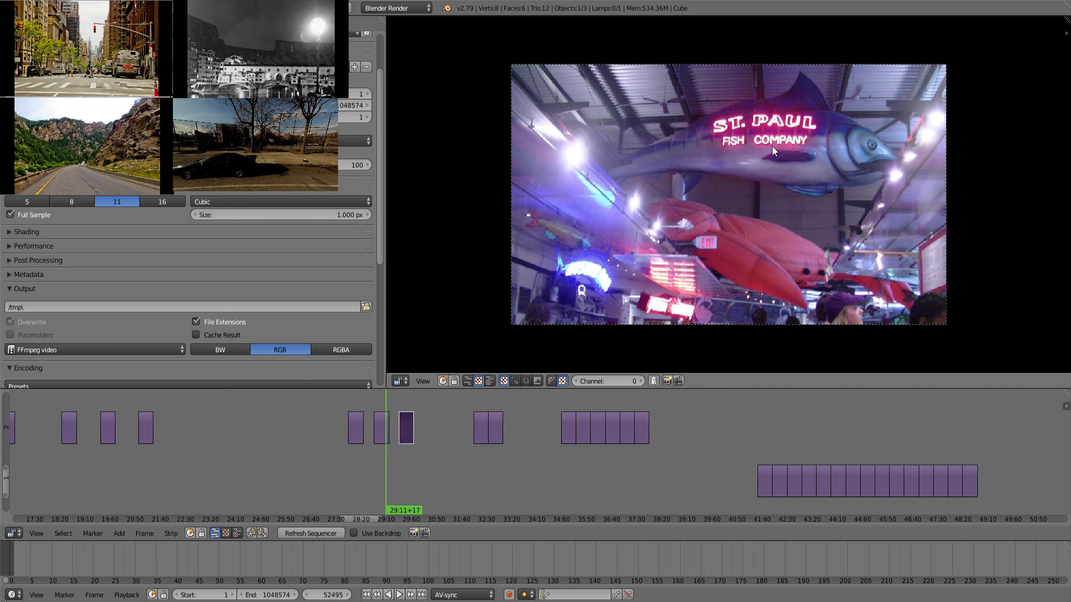
click(406, 463)
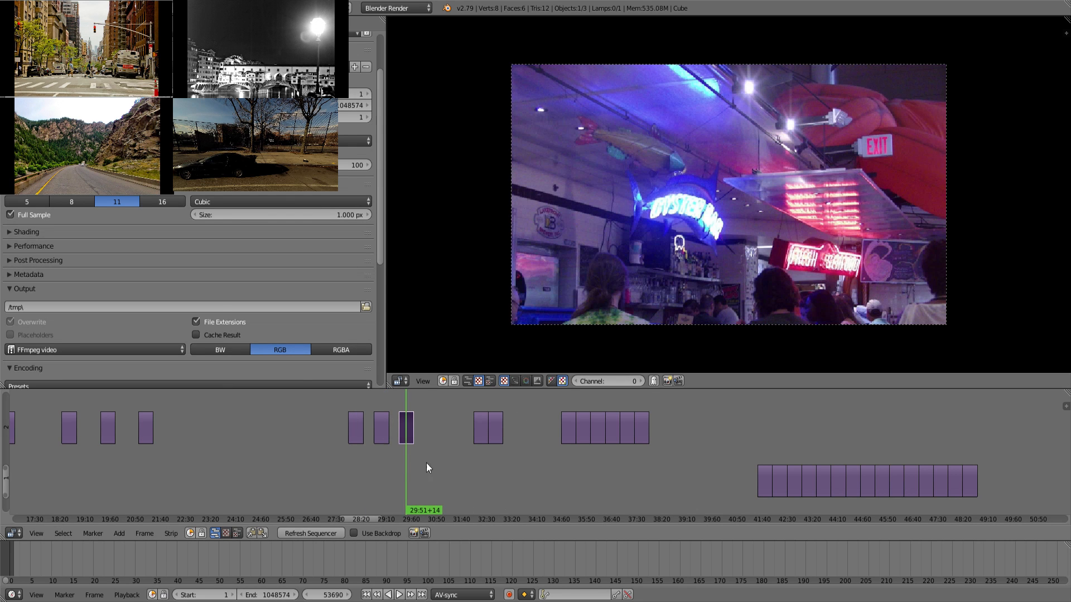
click(476, 464)
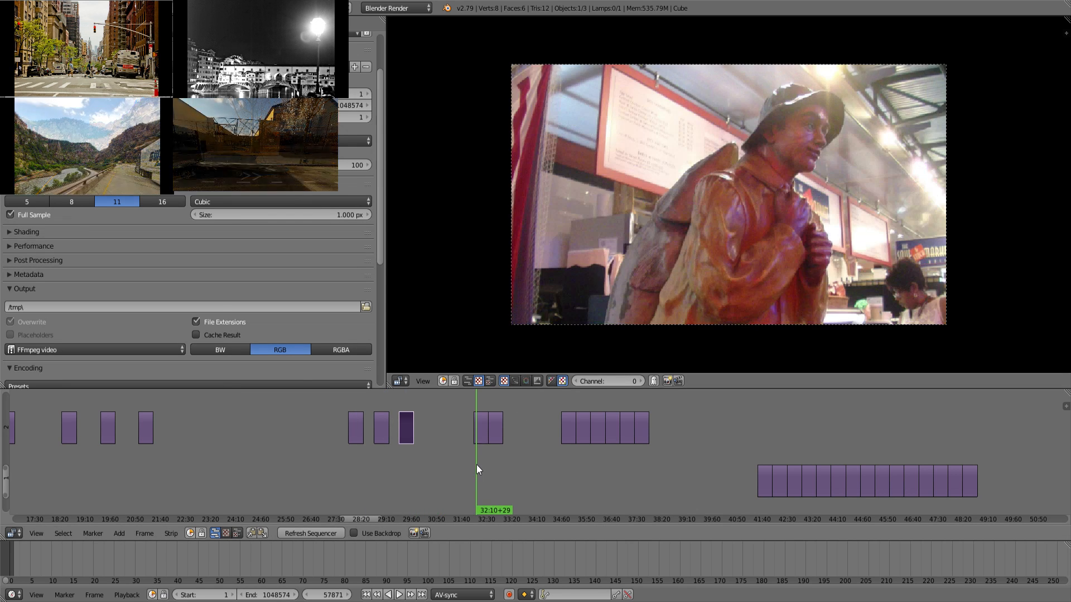
mouse_move(569, 464)
mouse_down()
mouse_move(587, 463)
mouse_move(574, 463)
mouse_up()
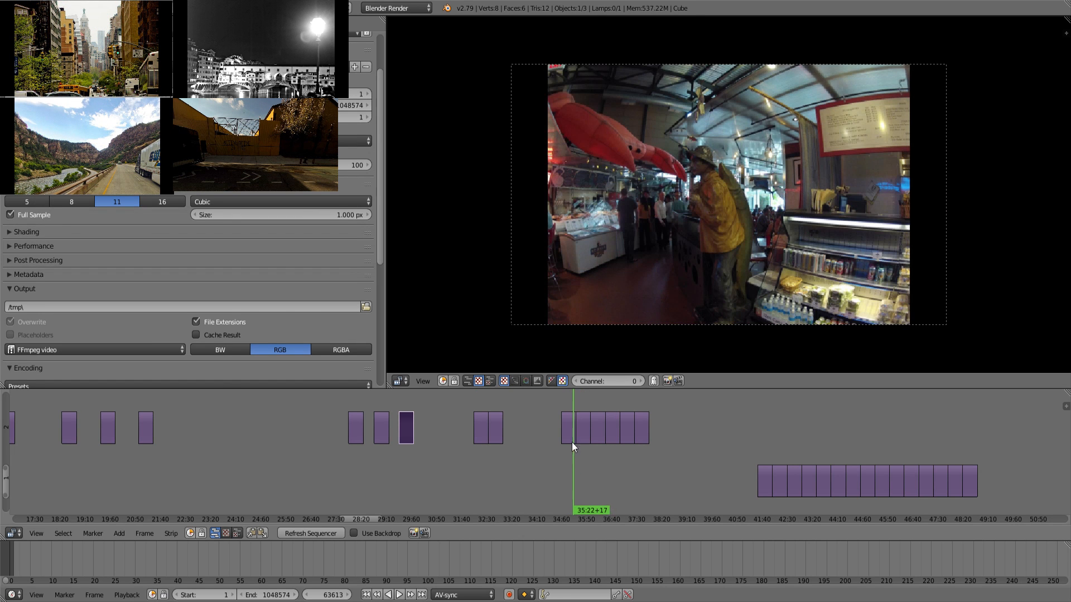
right_drag(568, 423, 426, 424)
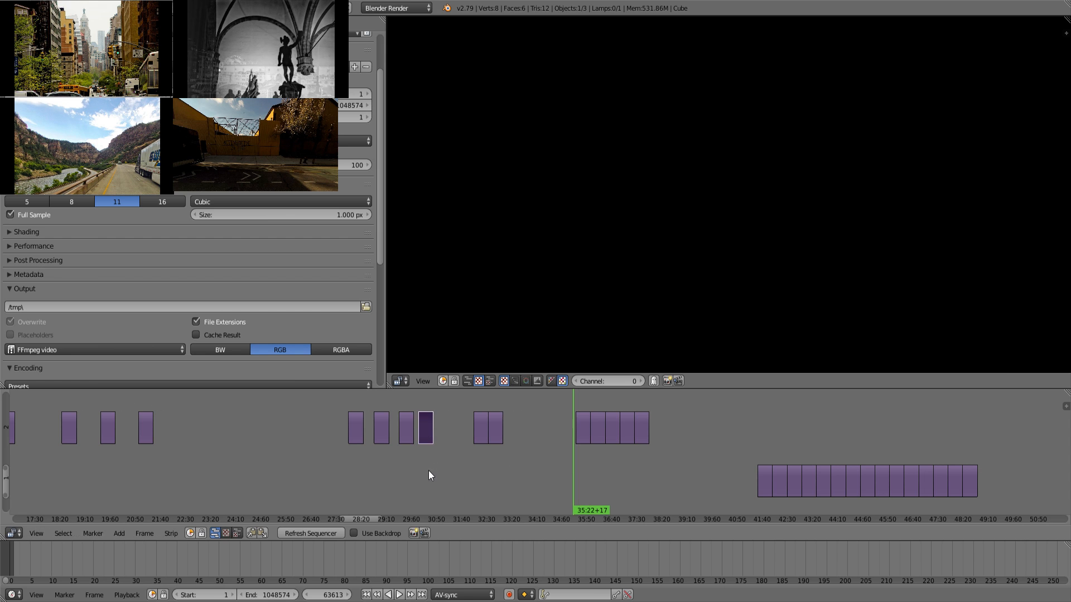
Move the regular fisherman statue strip to about 31:15 and set the wide-angle statue strip aside at about 40:30 in channel 2.
click(429, 471)
drag(485, 470, 480, 464)
right_drag(480, 437, 735, 430)
click(425, 461)
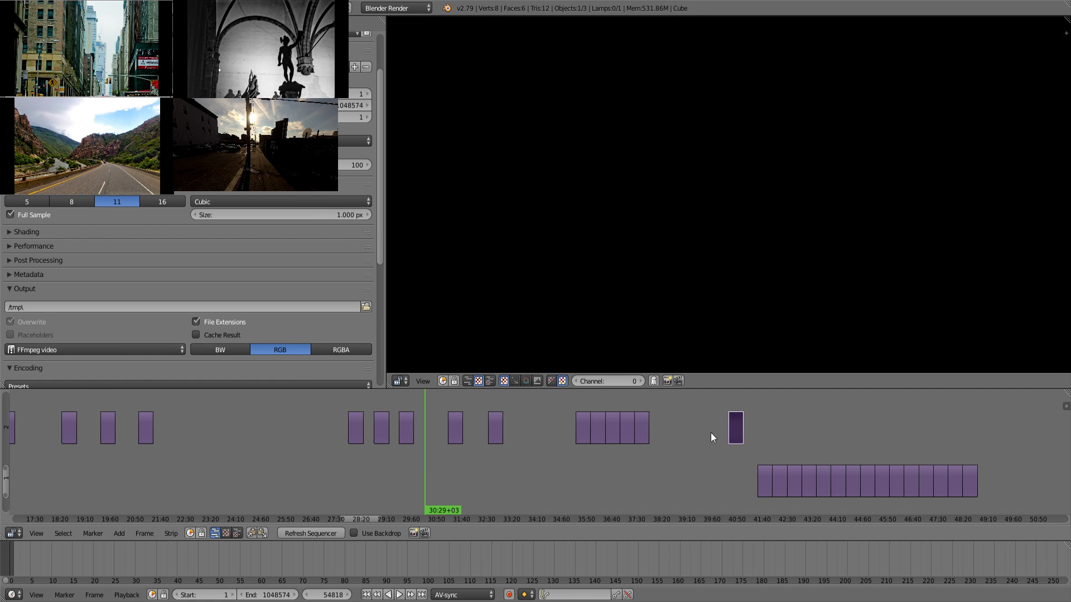
Move the first strip of the wide-angle group in front of the regular fisherman statue strip, to about 30:30 in channel 2.
click(589, 466)
right_drag(584, 436, 434, 467)
drag(434, 466, 453, 464)
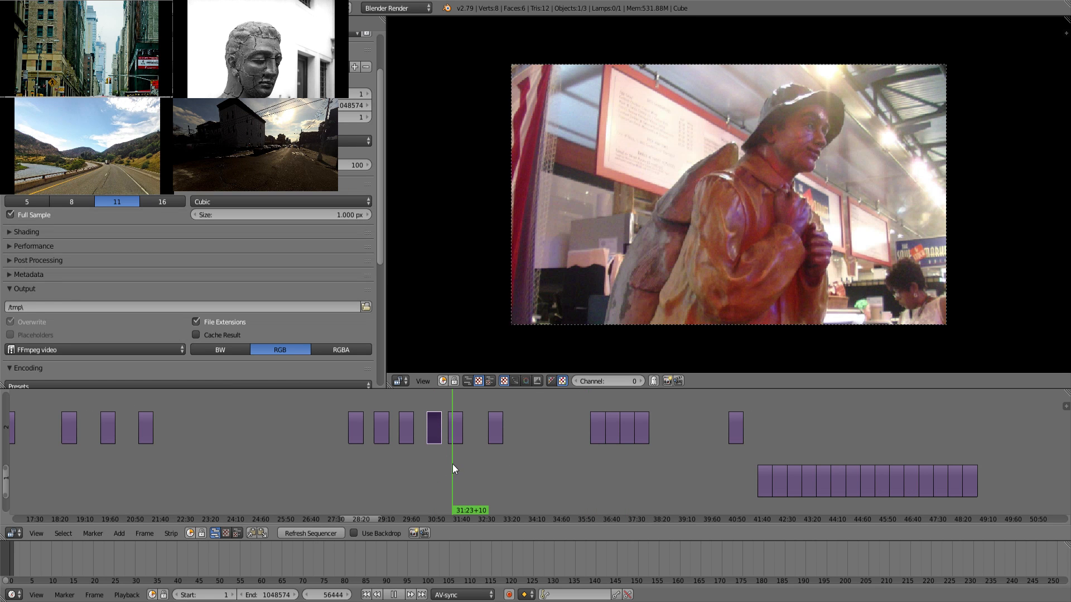
Move the regular dolphin strip to about 33:45 and place the wide-angle dolphin and neon sign strip ahead of it, at about 32:35.
click(501, 473)
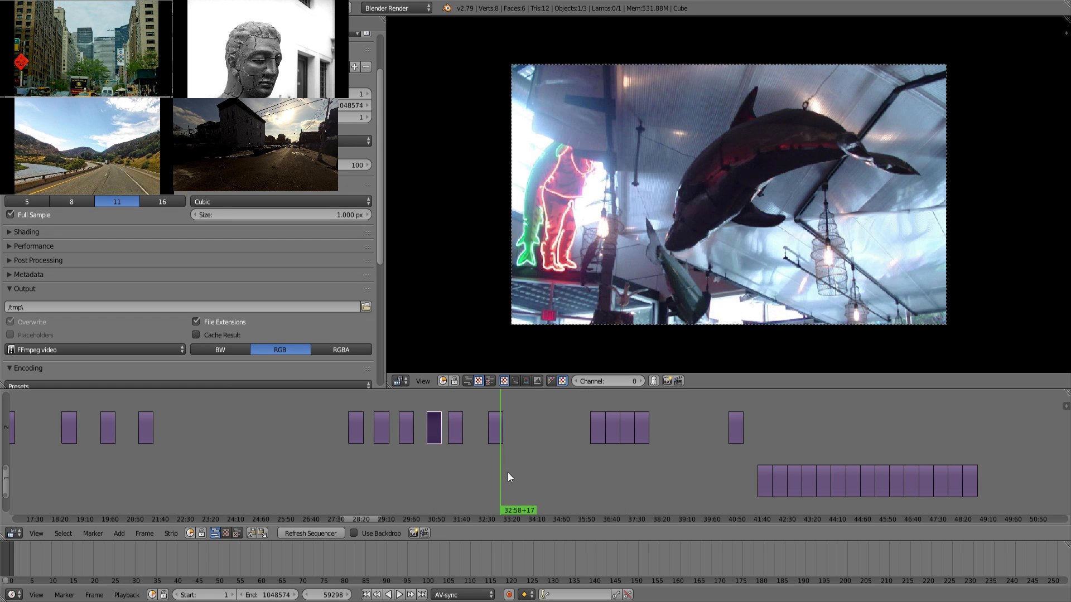
click(598, 473)
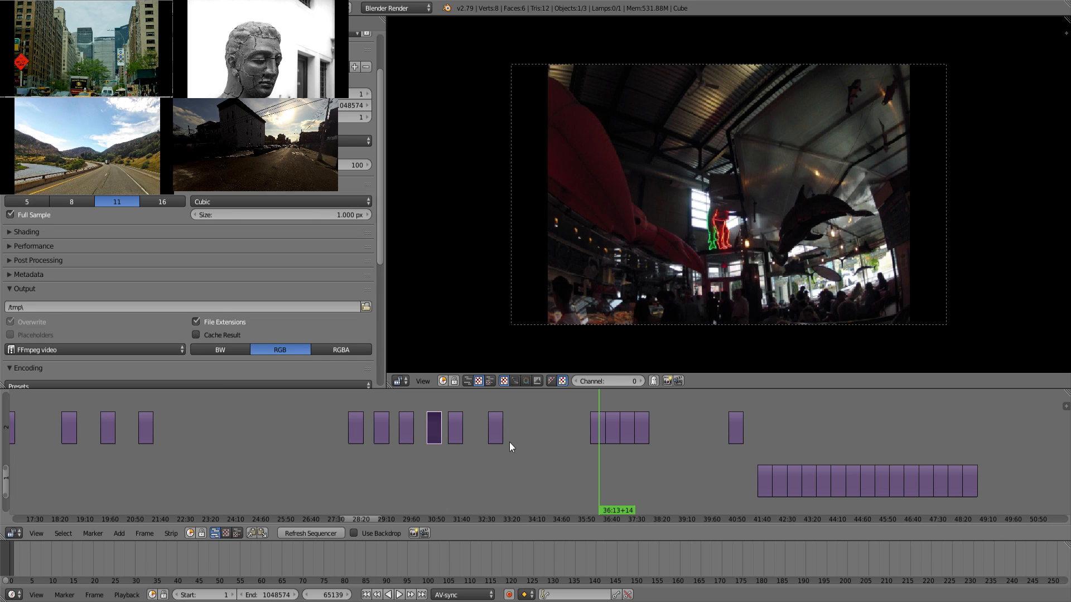
right_drag(495, 437, 531, 434)
right_drag(596, 434, 500, 439)
click(497, 466)
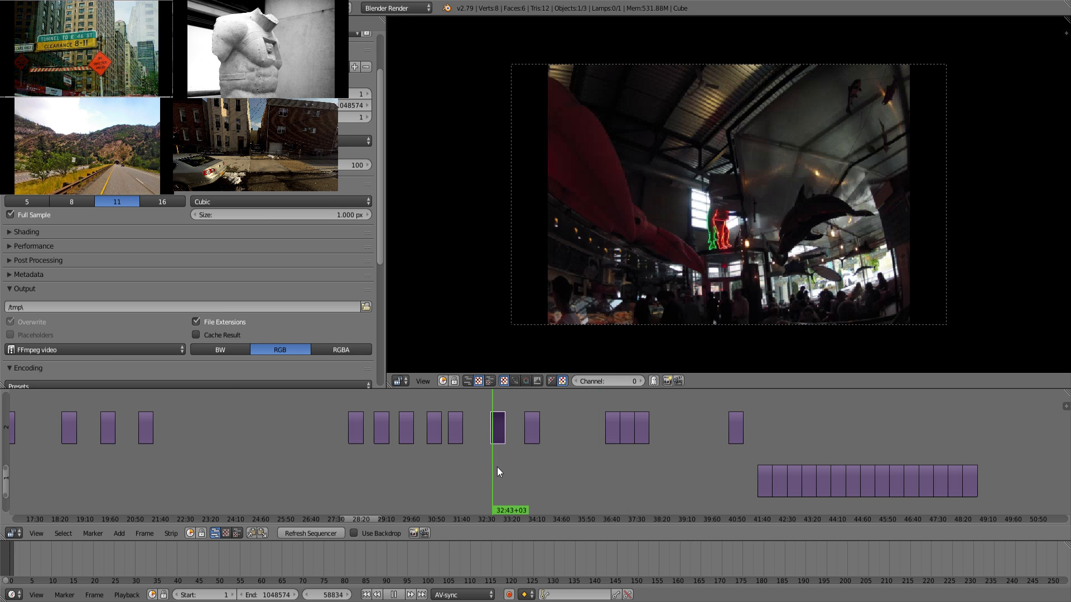
click(533, 463)
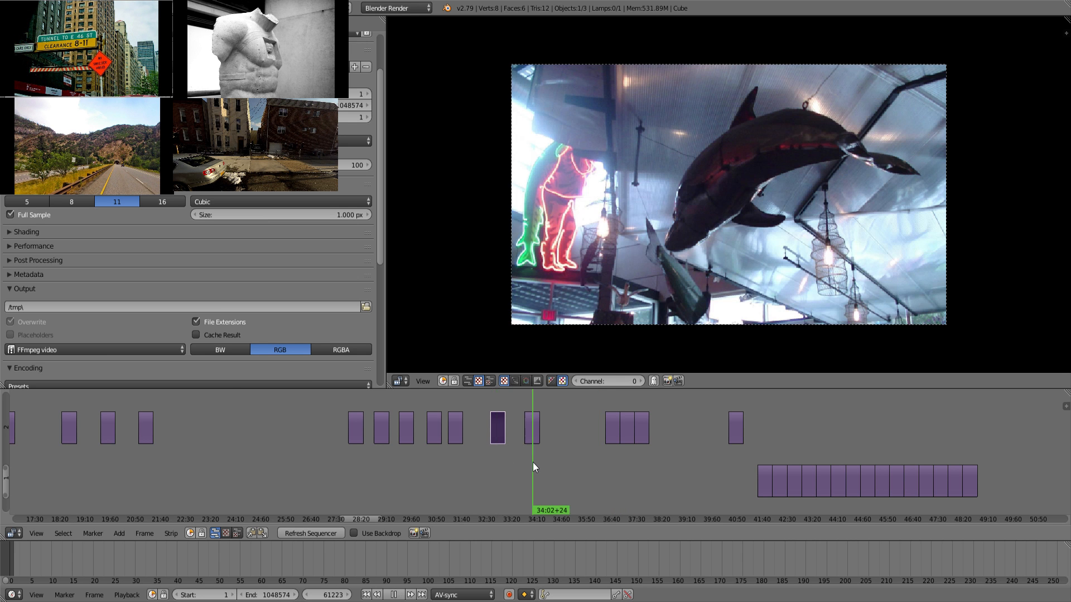
Check the remaining wide-angle group and delete its first strip, at about 36:25 in channel 2.
click(608, 462)
click(621, 460)
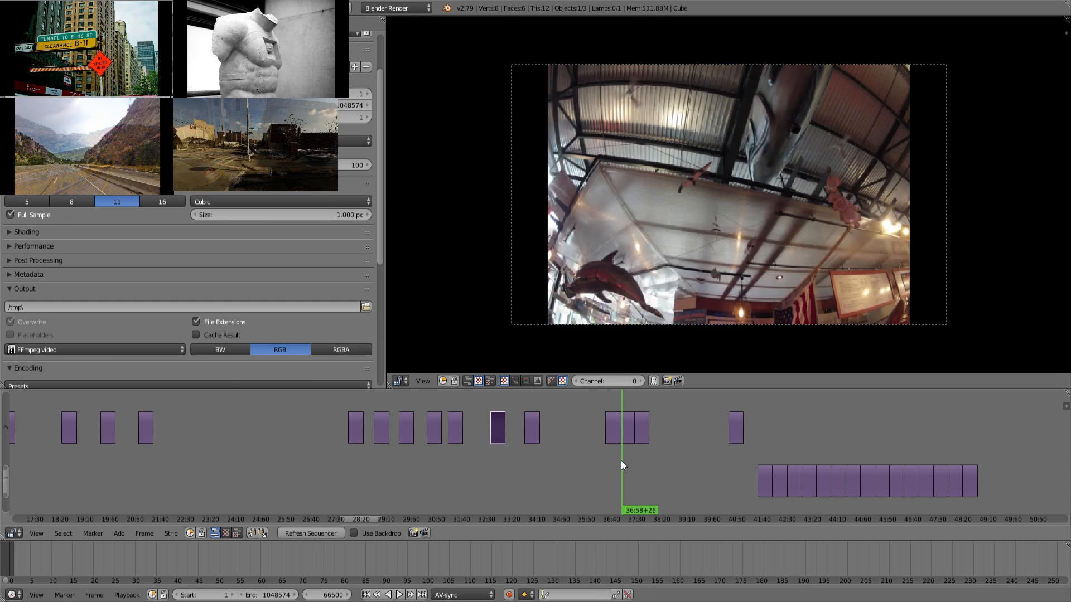
click(611, 438)
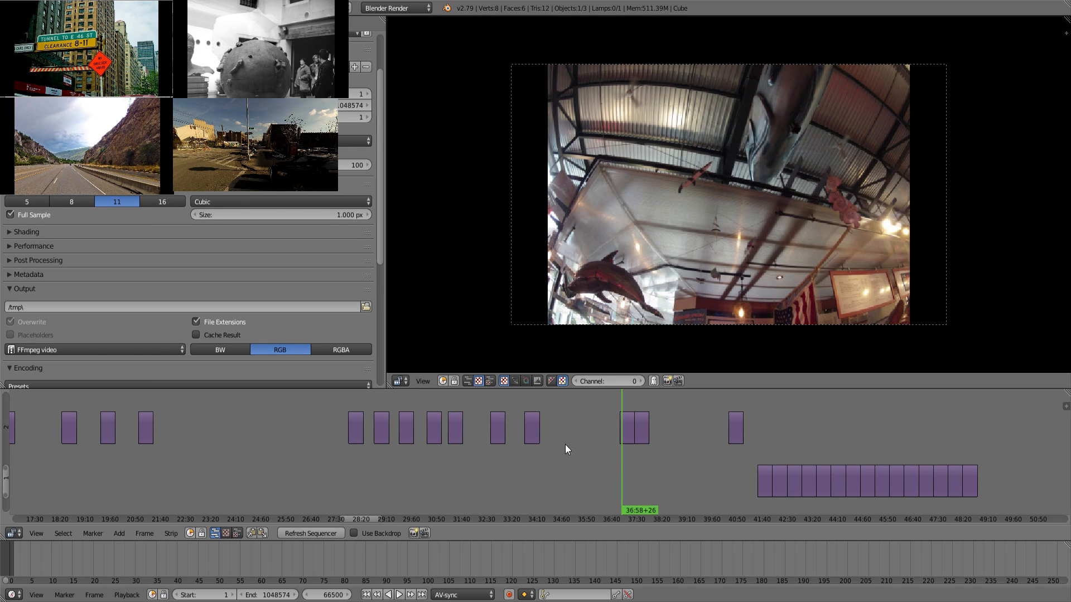
Move the regular dolphin strip to about 34:30 and place the first remaining wide-angle ceiling strip ahead of it, at about 33:45.
click(503, 463)
click(626, 466)
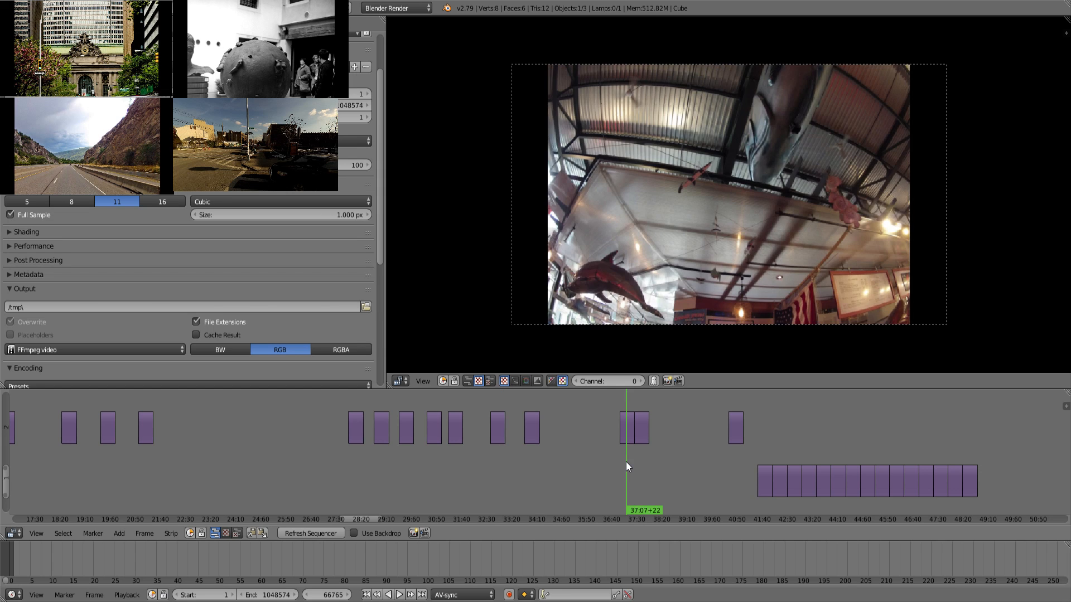
click(536, 464)
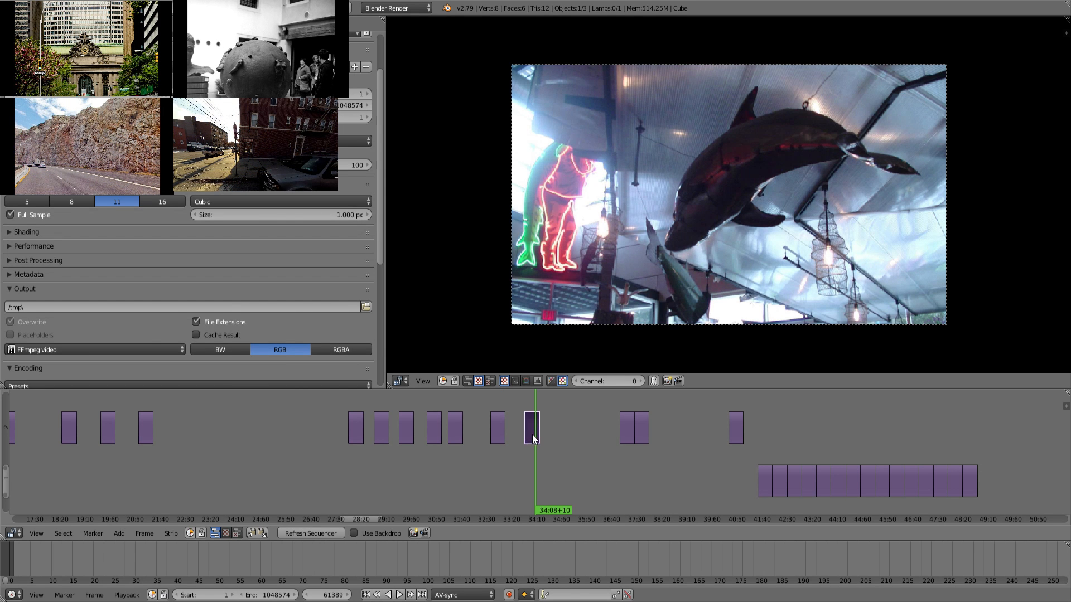
right_drag(532, 434, 556, 439)
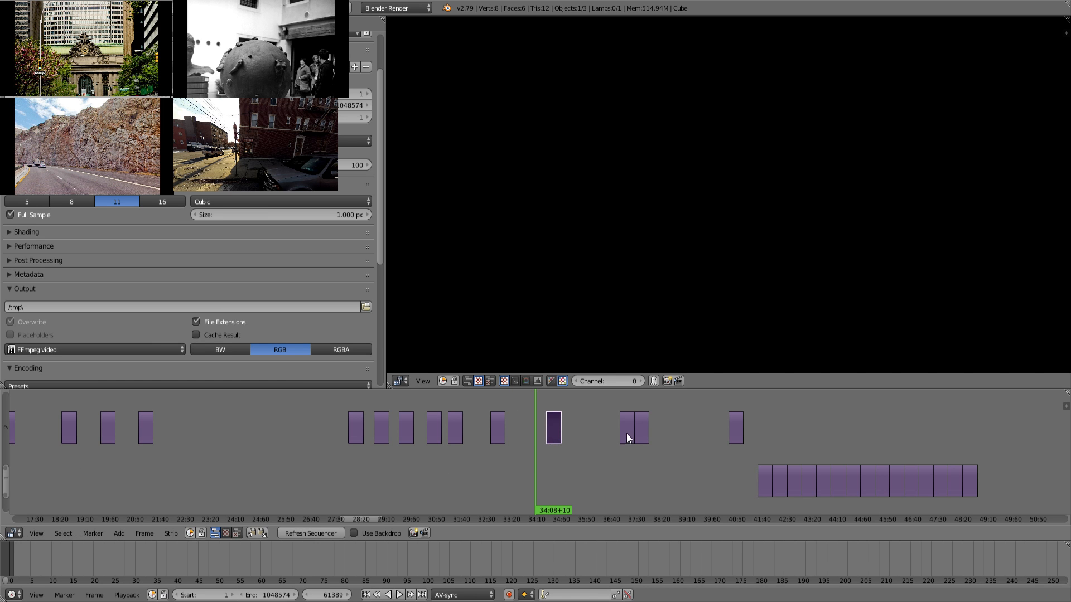
right_drag(627, 433, 534, 447)
Compare the two near-identical wide-angle ceiling photos with each other and with the neighbouring dolphin shots.
click(498, 465)
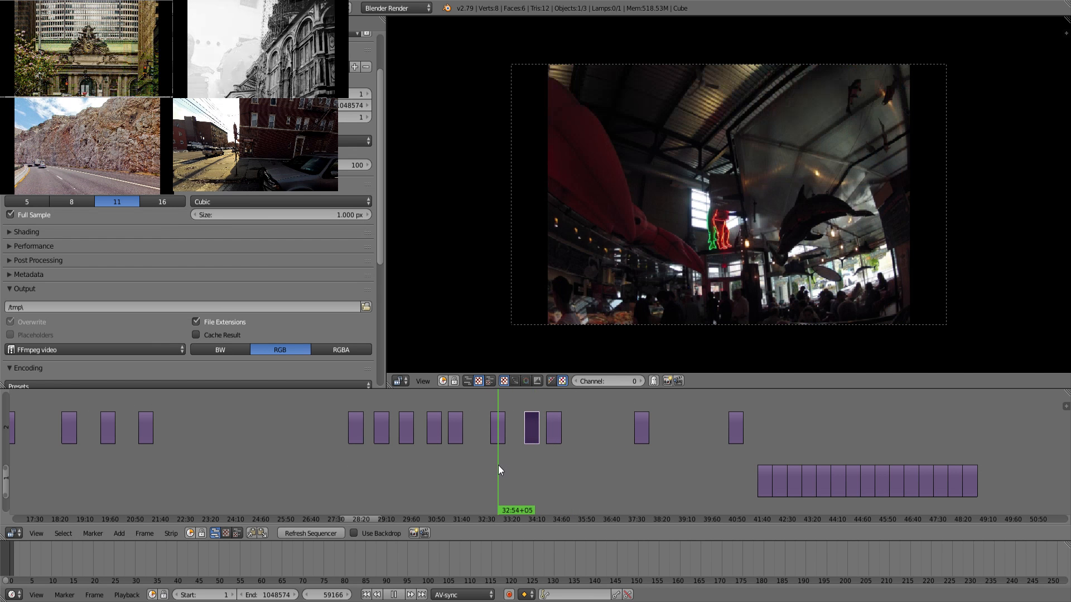
key(alt+a)
click(531, 463)
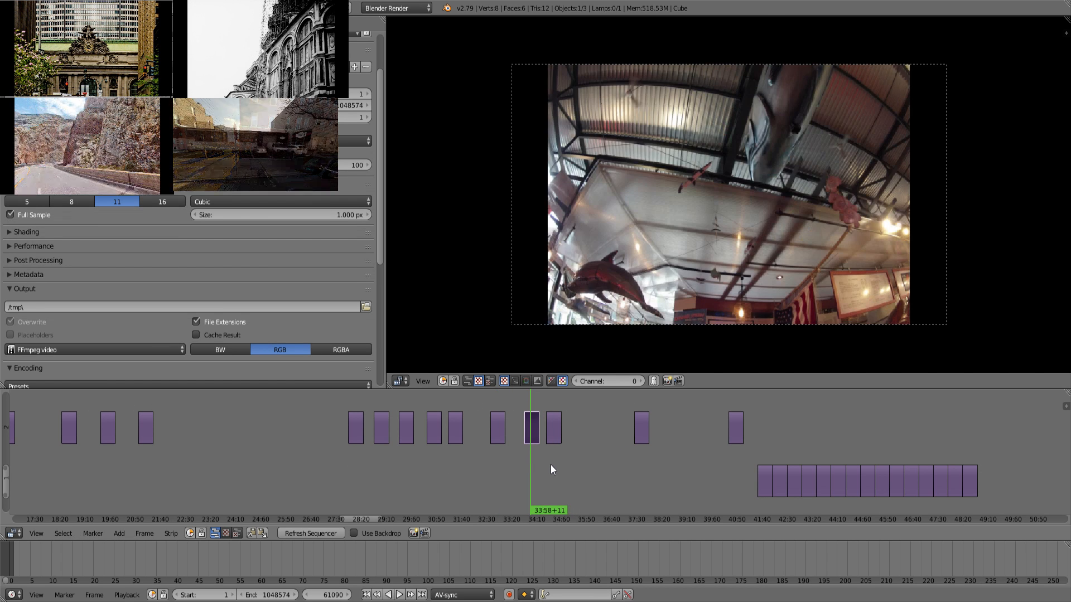
click(551, 470)
click(491, 465)
click(530, 465)
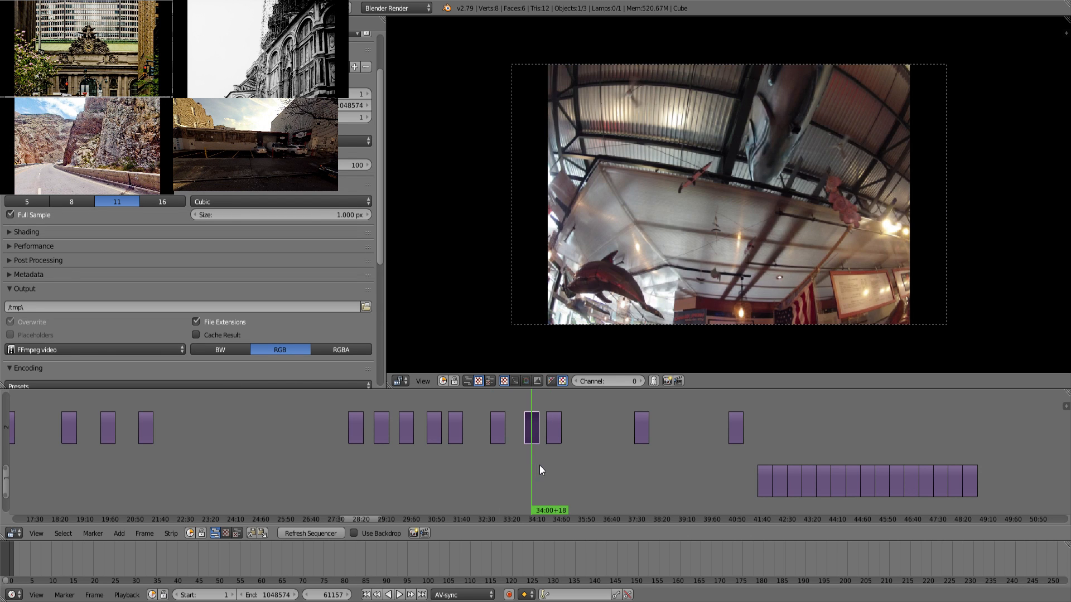
click(550, 464)
click(634, 469)
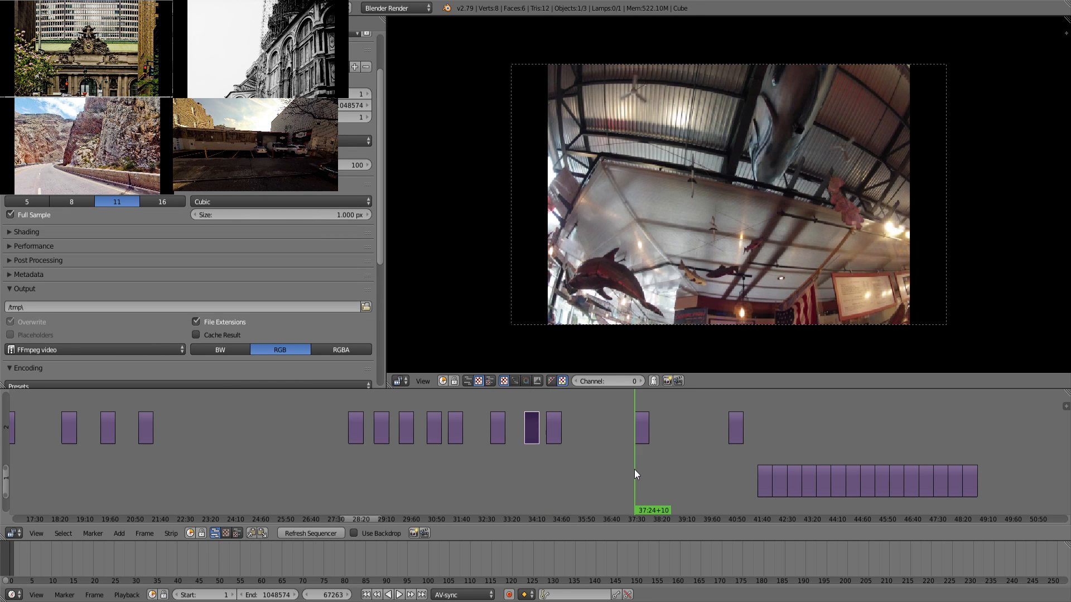
click(533, 466)
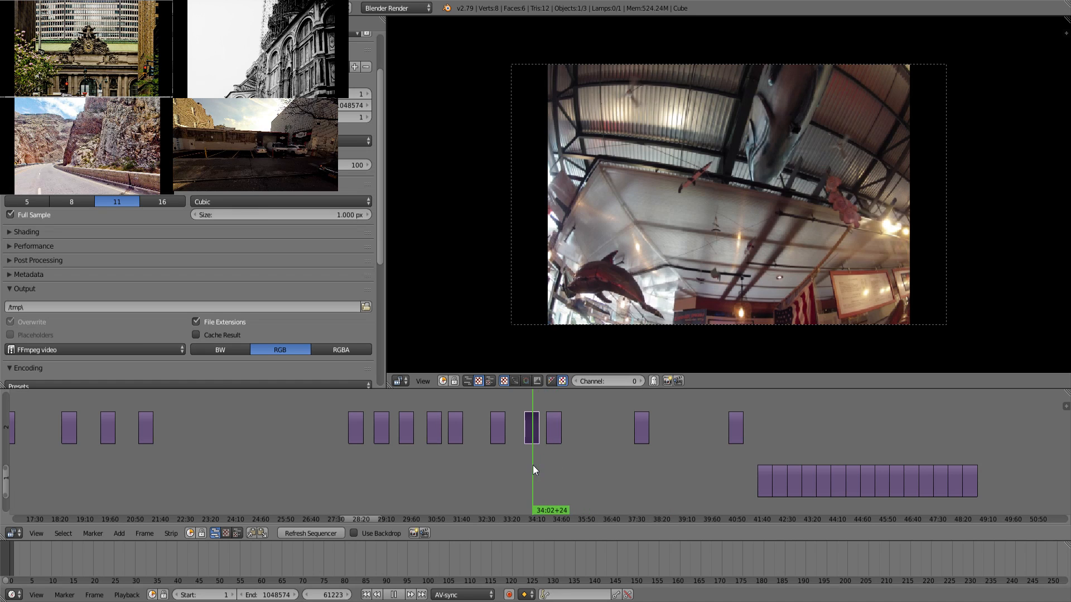
click(647, 460)
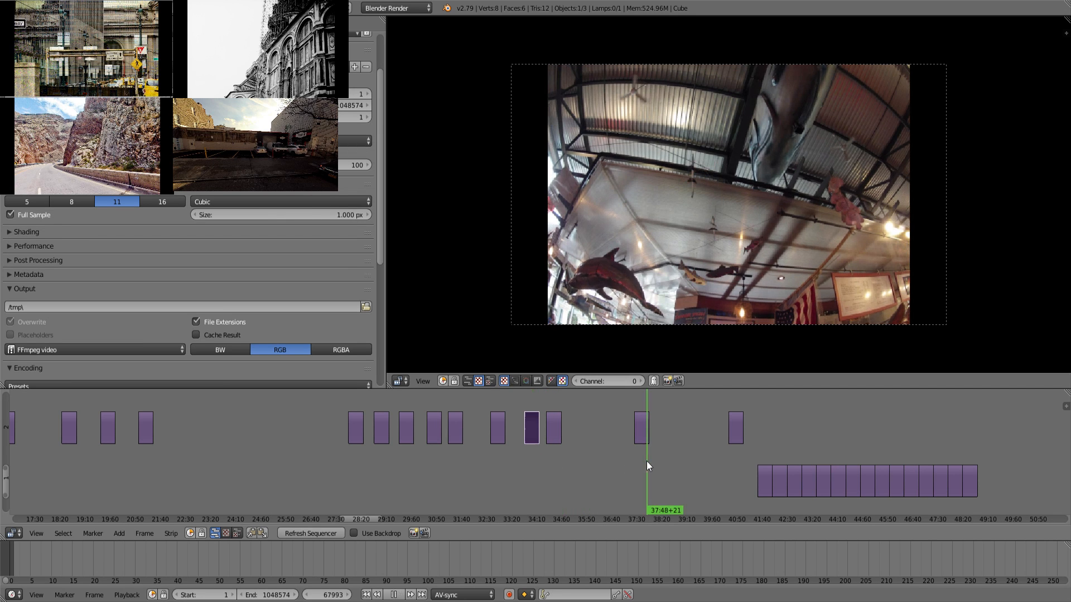
click(501, 477)
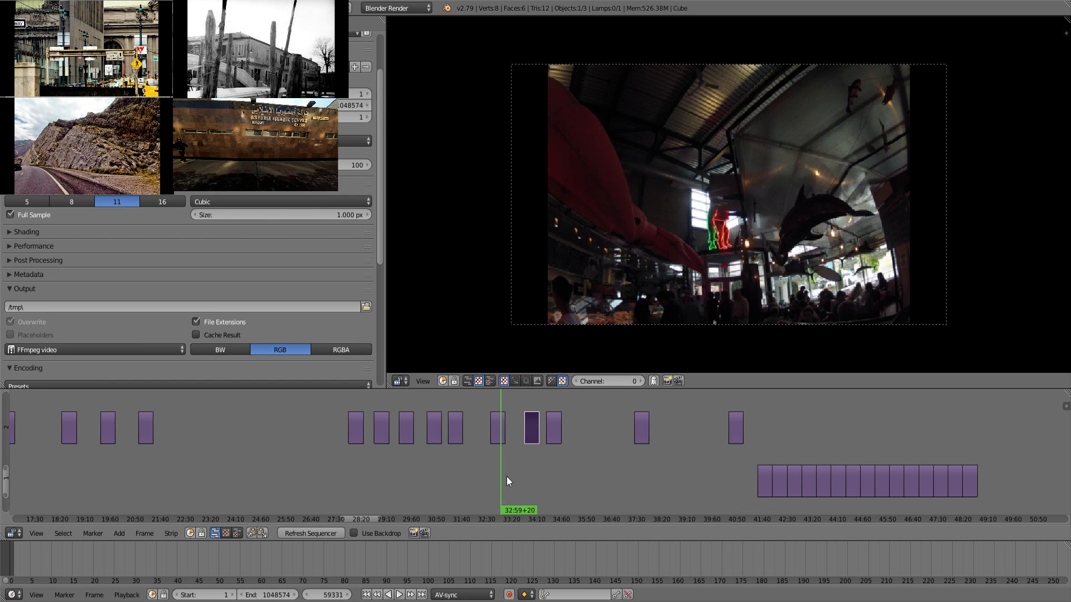
Swap the two ceiling strips, moving the one between the dolphin shots to about 38:40 and the other to about 33:35.
click(642, 461)
mouse_move(539, 477)
mouse_down()
mouse_move(548, 477)
mouse_move(535, 473)
mouse_up()
click(642, 463)
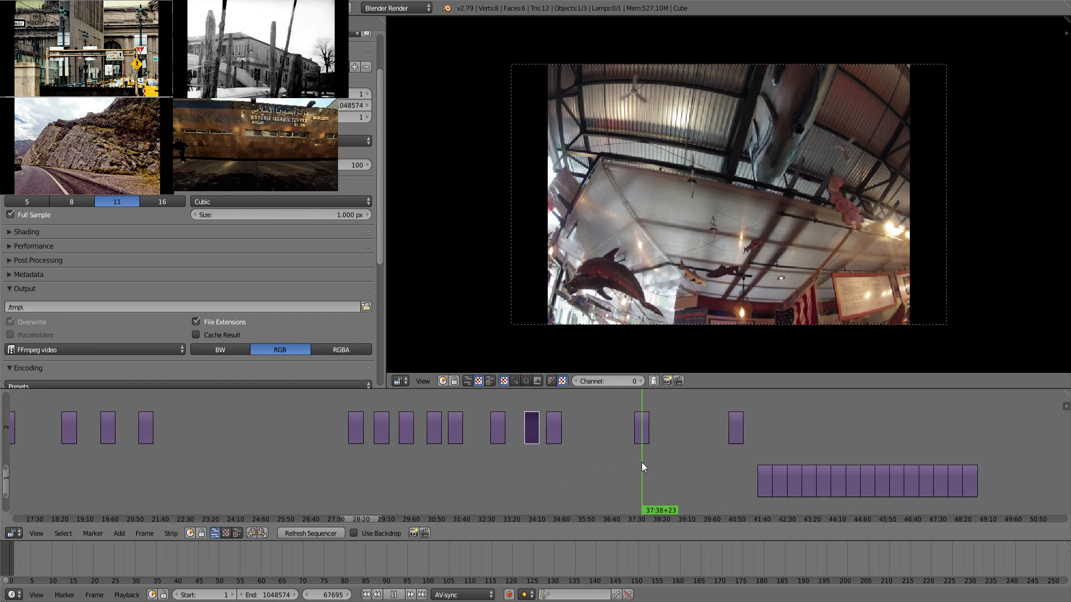
click(526, 472)
mouse_move(533, 438)
right_down()
mouse_move(681, 434)
mouse_move(530, 440)
right_up()
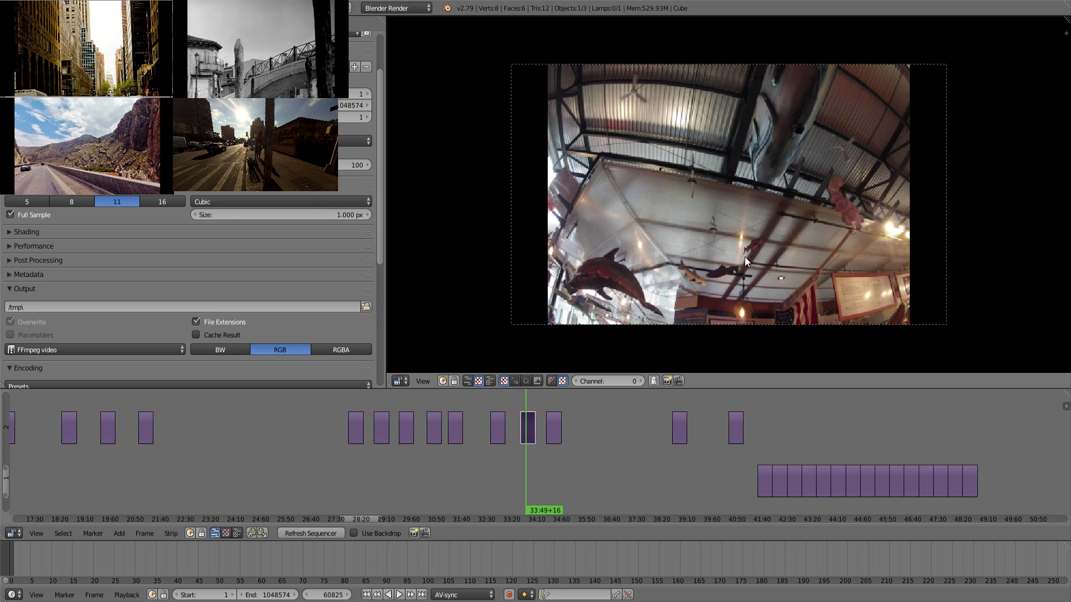
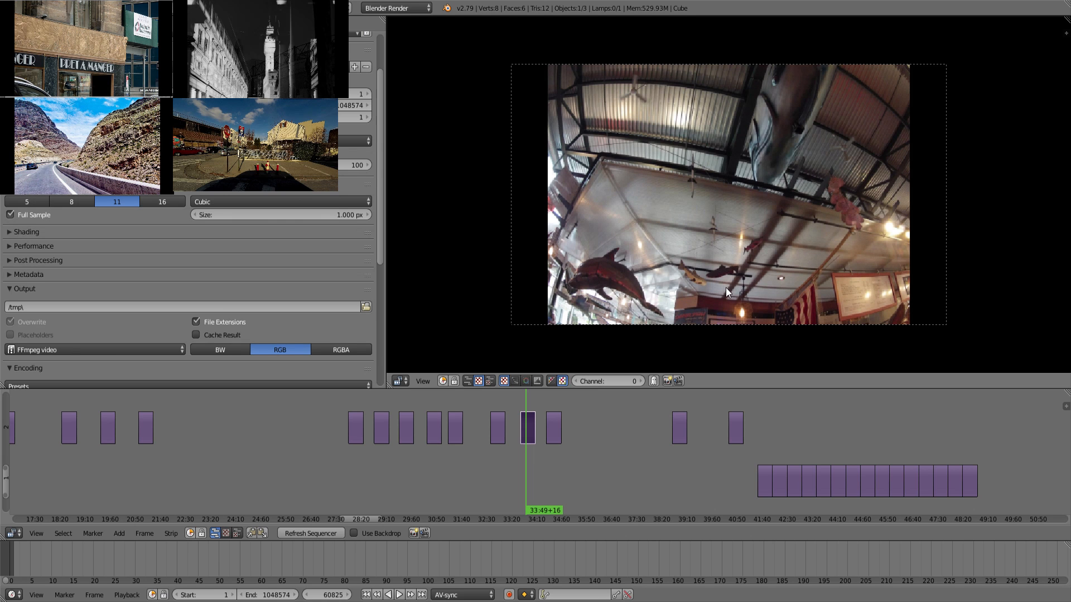
Check the set-aside wide-angle ceiling photo against the dolphin shot and delete its strip at about 38:40.
click(558, 463)
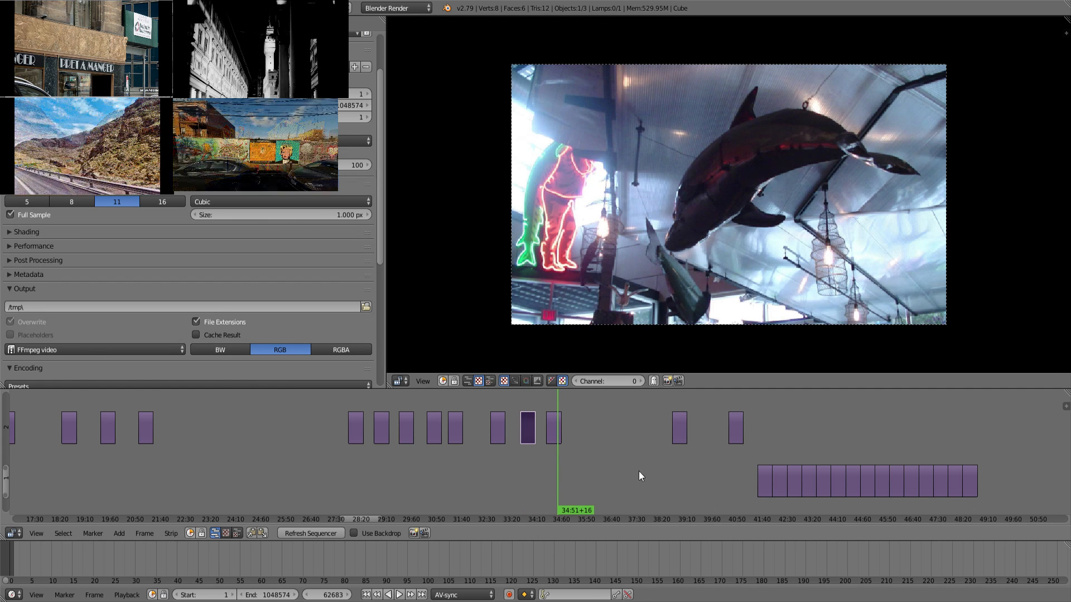
click(680, 461)
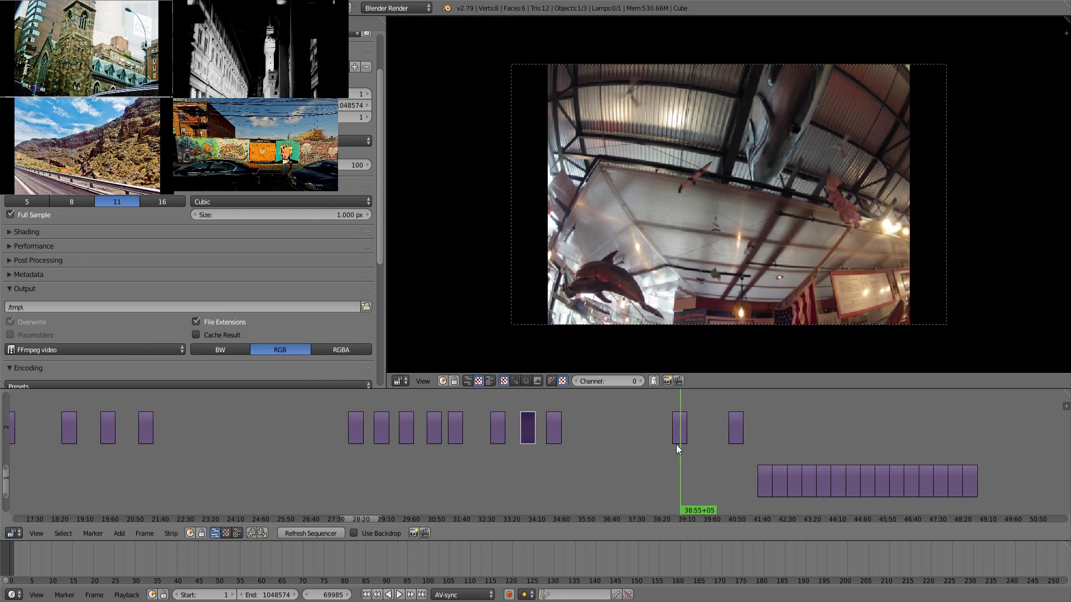
right_click(678, 438)
key(Delete)
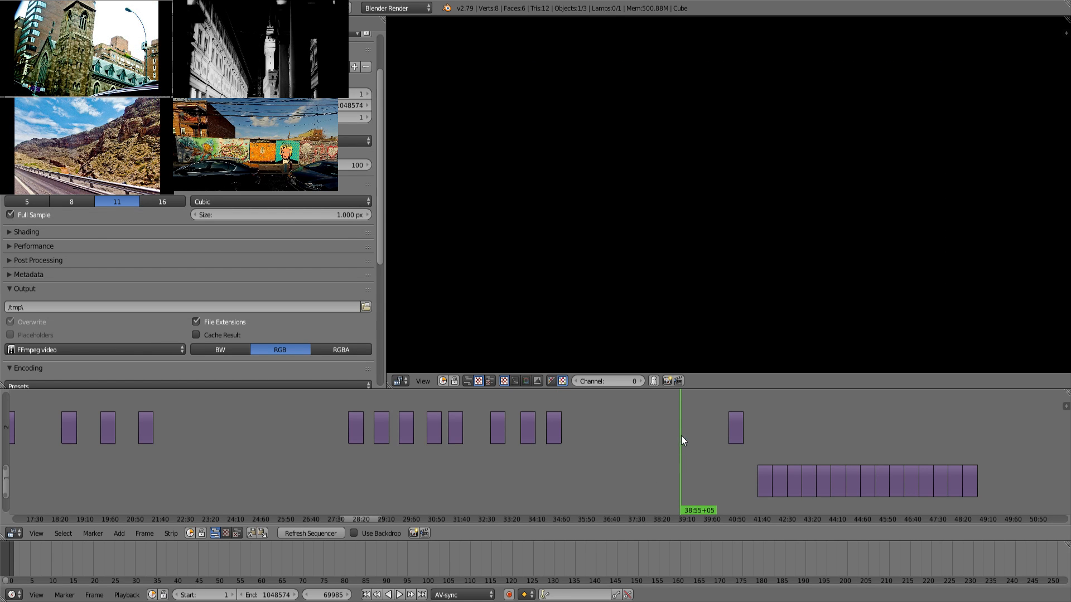
Review the statue and dolphin shots and move the set-aside wide-angle fisherman statue strip behind the regular dolphin one, to about 35:30.
mouse_move(463, 468)
mouse_down()
mouse_move(435, 465)
mouse_move(446, 464)
mouse_up()
drag(744, 466, 740, 464)
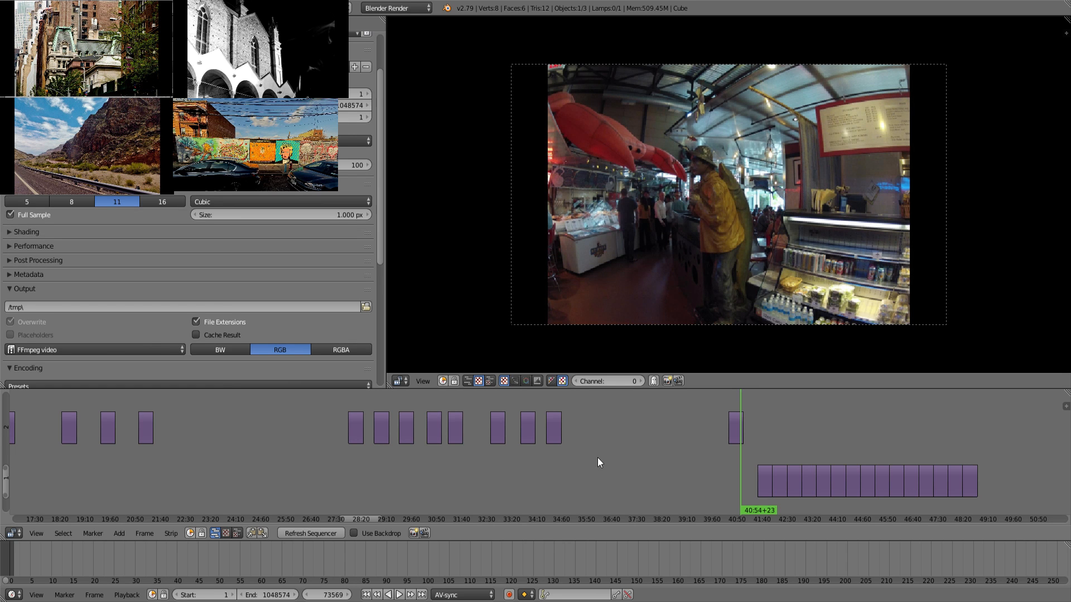
drag(449, 473, 556, 463)
key(alt+a)
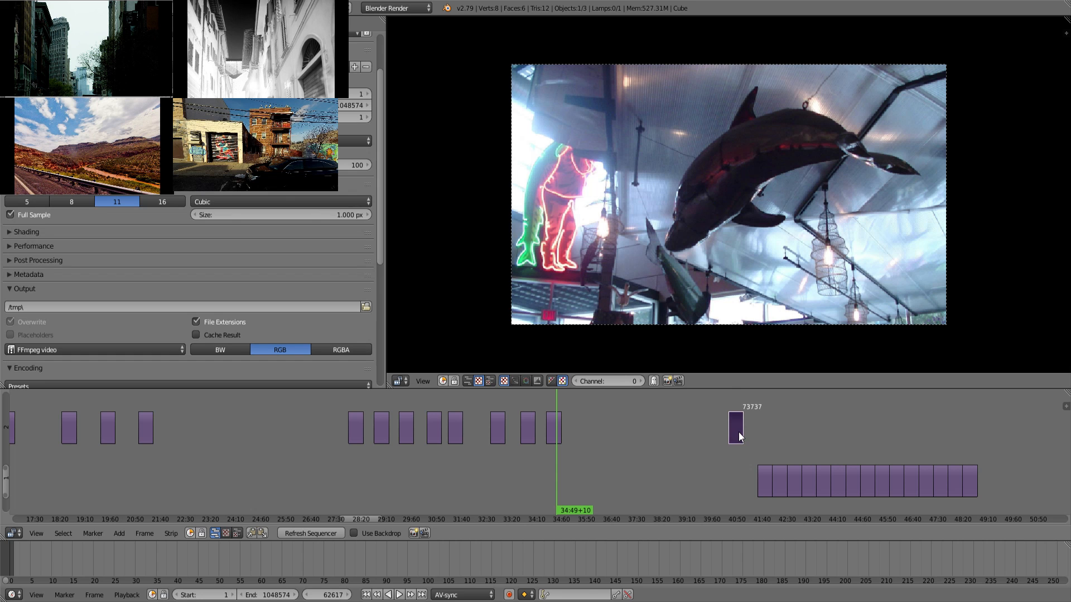
key(g)
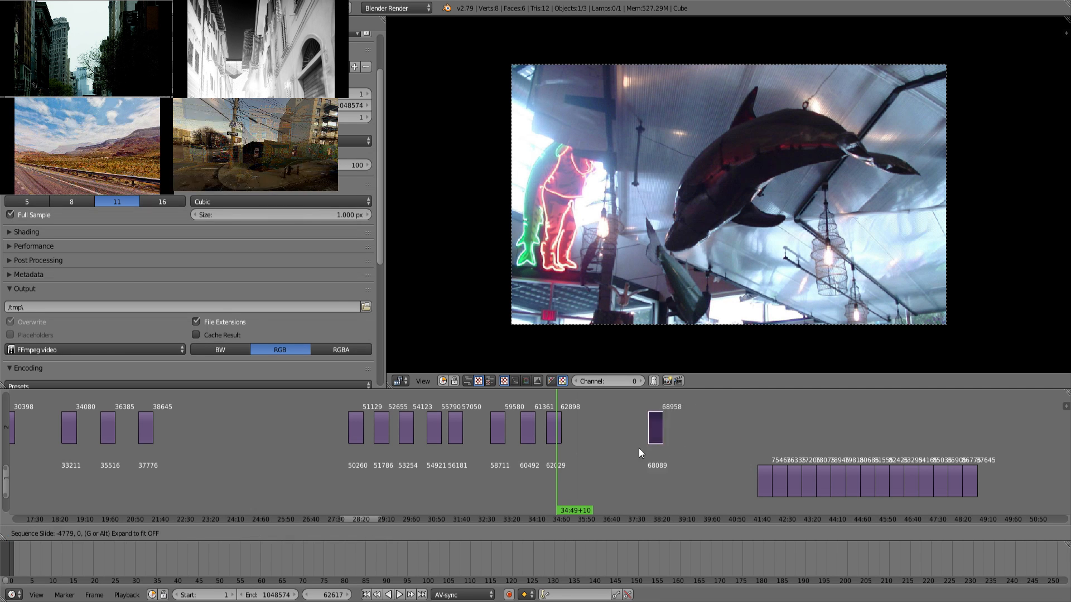
click(579, 470)
click(583, 470)
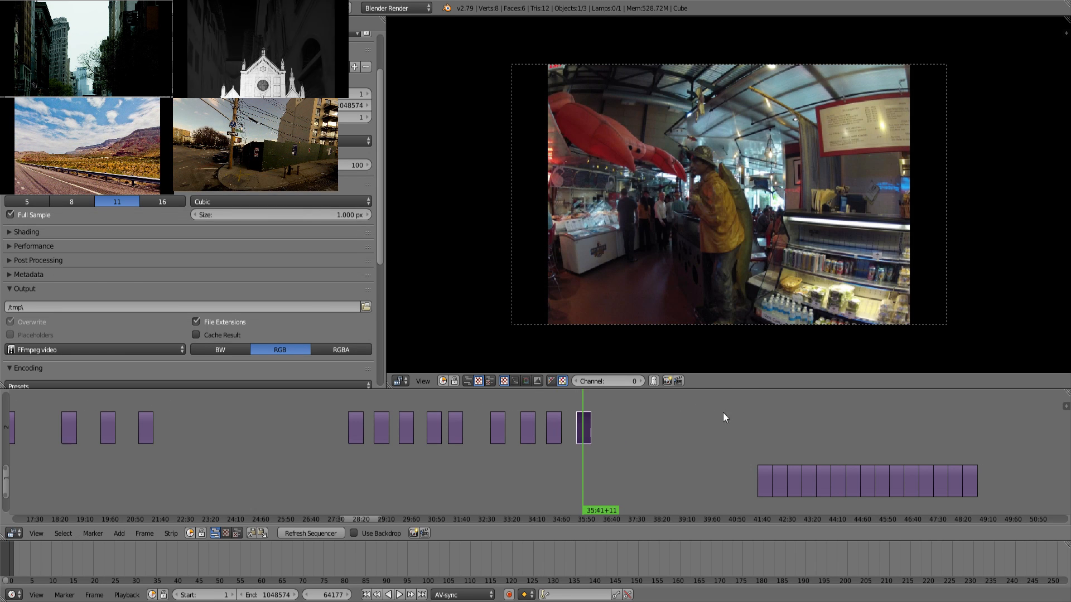
Review the remaining strips in channel 1 and move the single wide-angle market aisle strip to channel 2, at about 54:00.
middle_drag(724, 413, 432, 396)
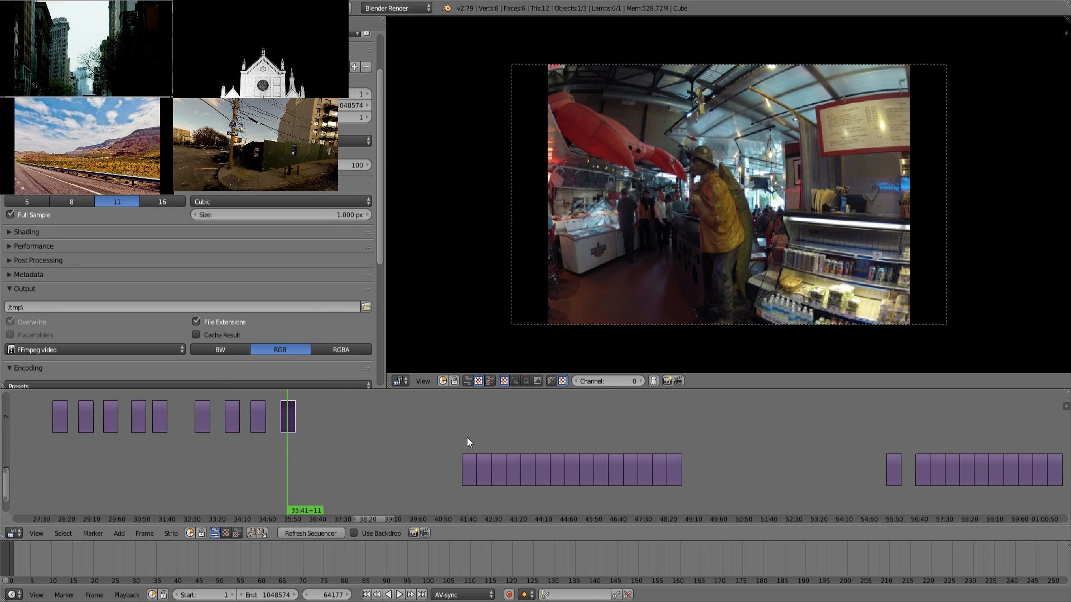
drag(468, 438, 683, 428)
middle_drag(750, 430, 500, 432)
click(644, 427)
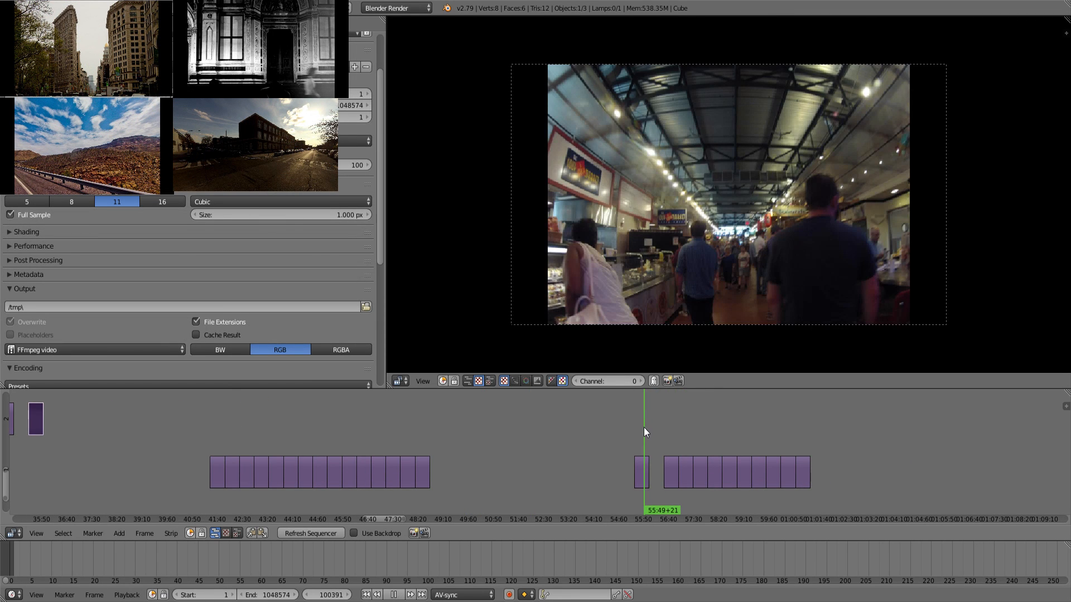
key(alt+a)
drag(410, 431, 378, 432)
key(alt+a)
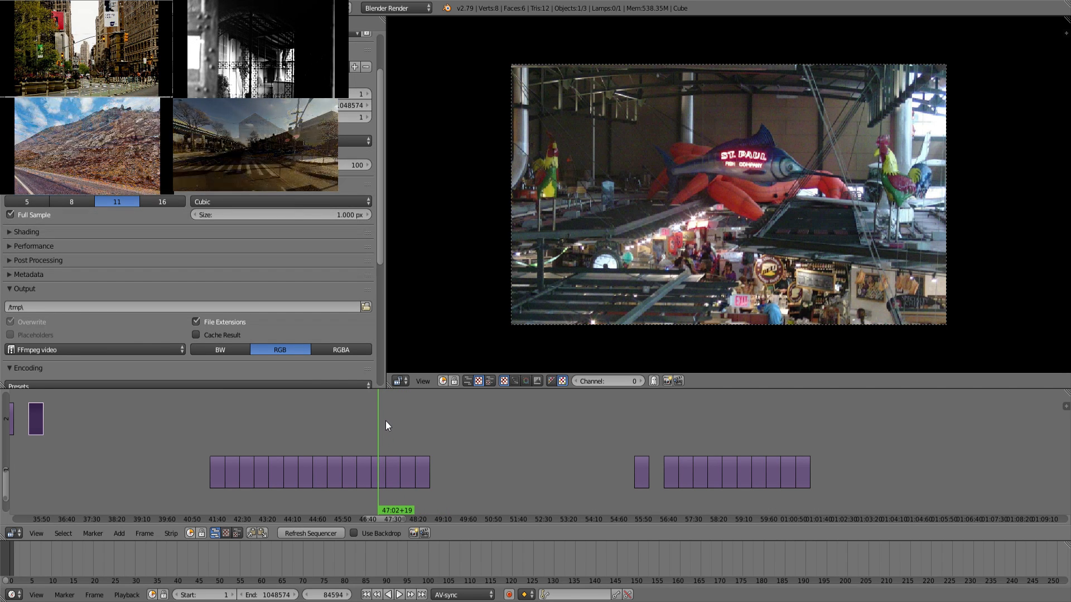
key(alt+a)
drag(386, 421, 642, 429)
key(alt+a)
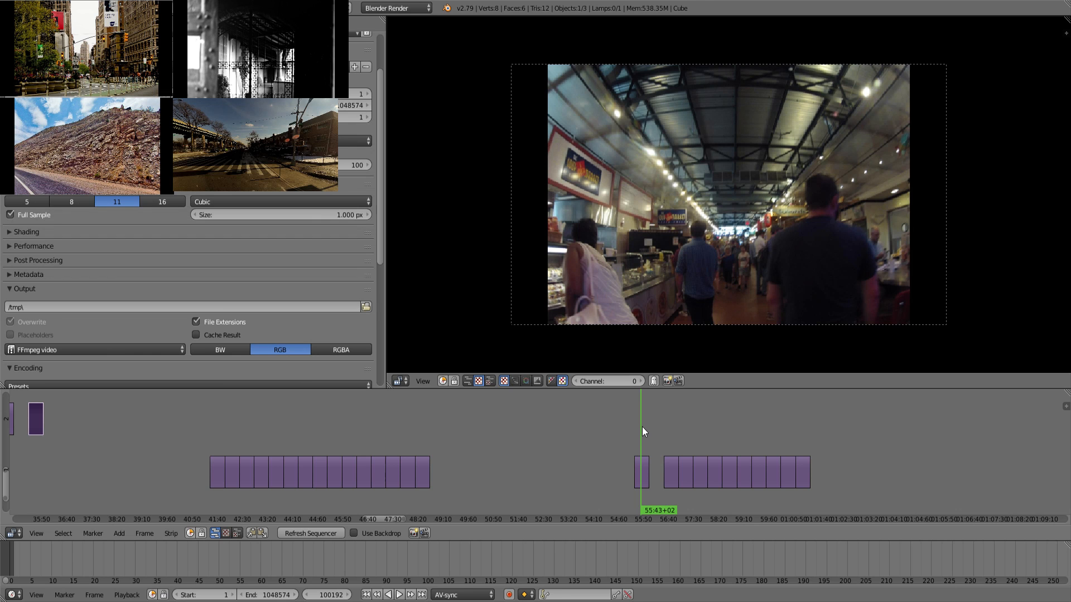
right_drag(641, 474, 593, 426)
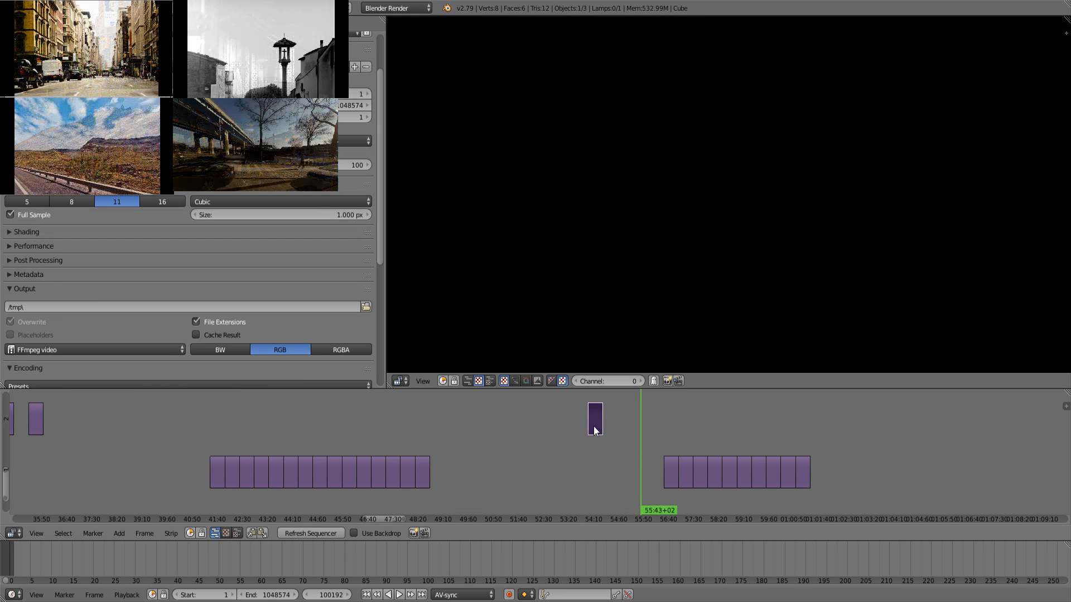
drag(599, 463, 689, 437)
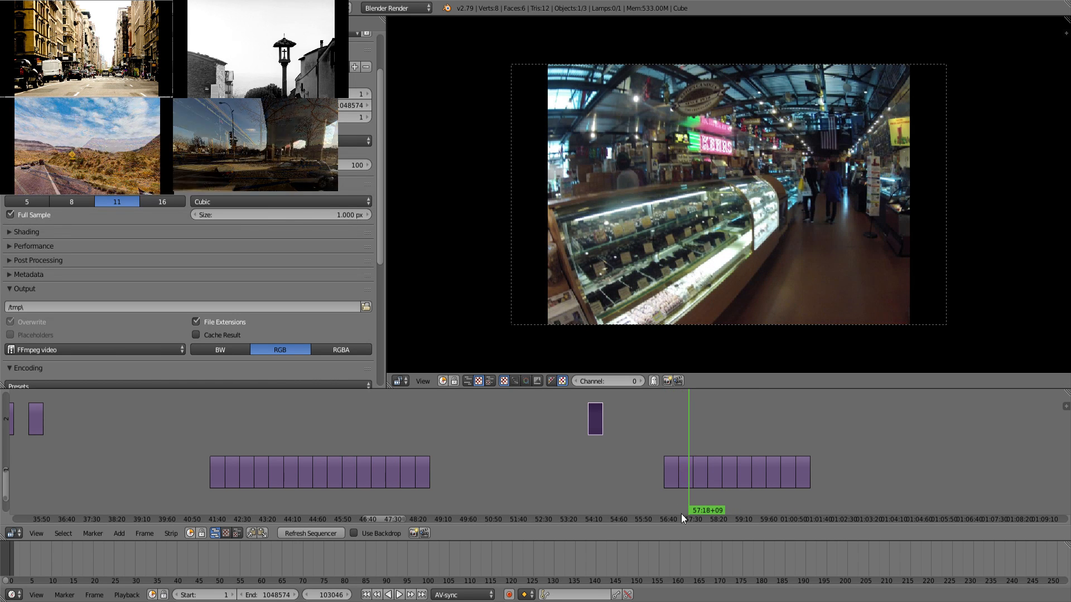
right_click(674, 480)
key(g)
click(661, 454)
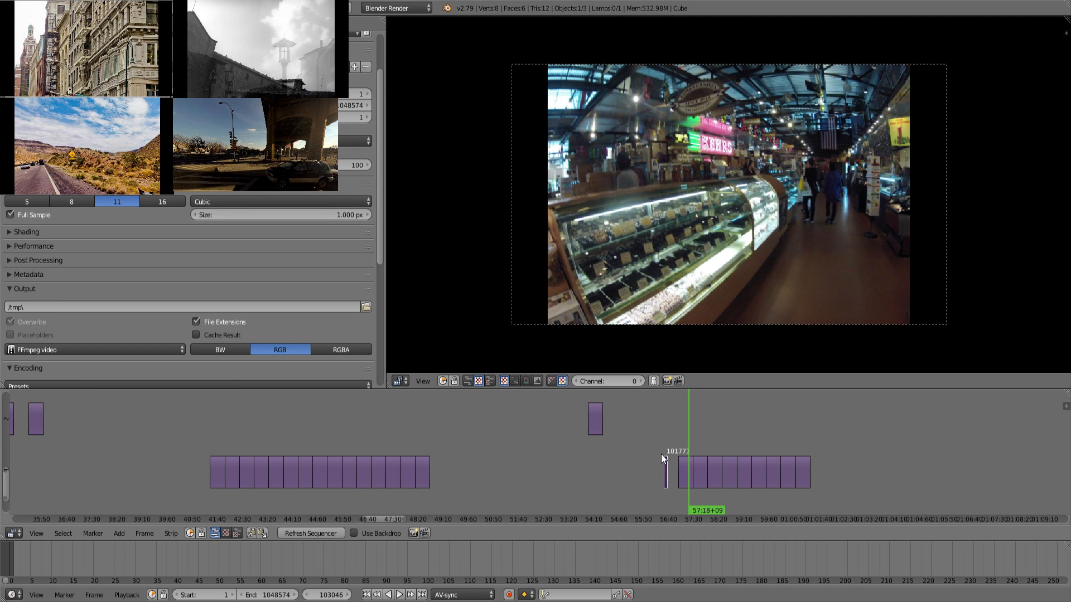
key(ctrl+z)
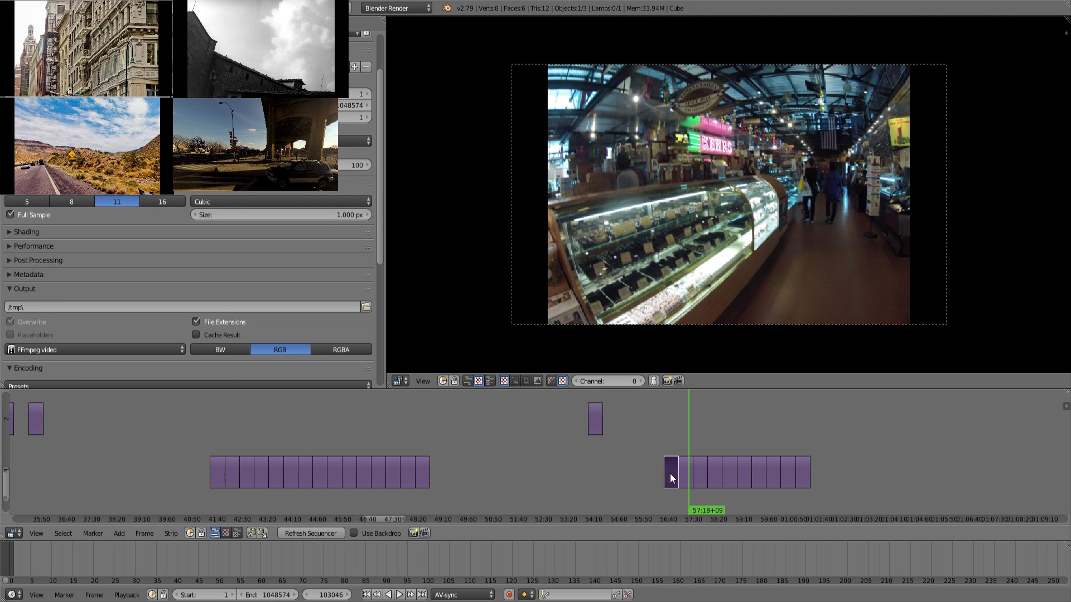
Move the wide-angle wine aisle strip to channel 2 at about 56:00 and the regular Thief Wine strip behind it at about 57:30.
key(g)
click(657, 425)
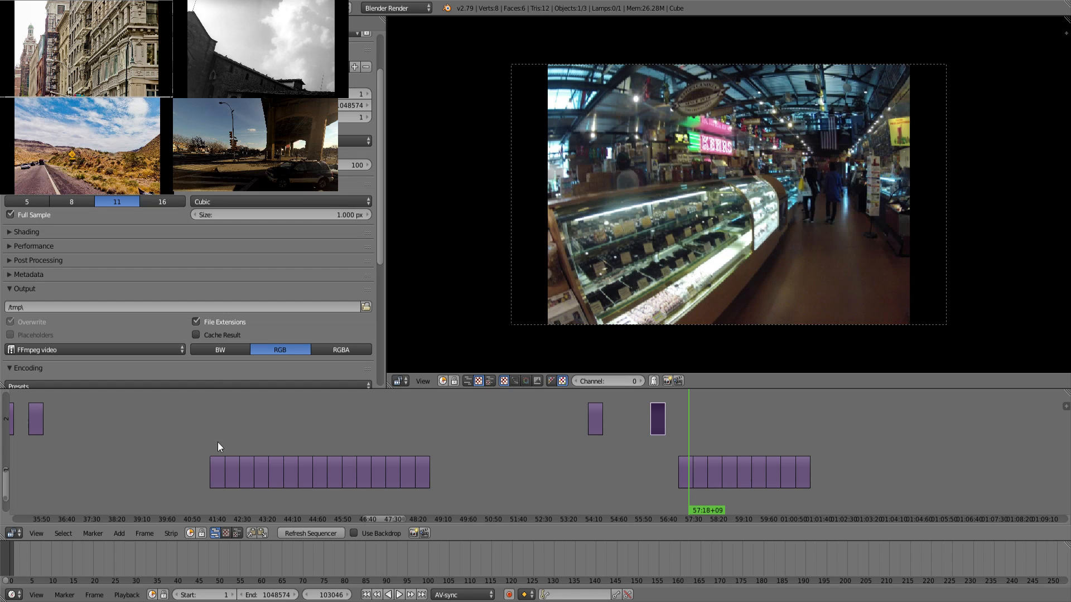
drag(221, 442, 234, 436)
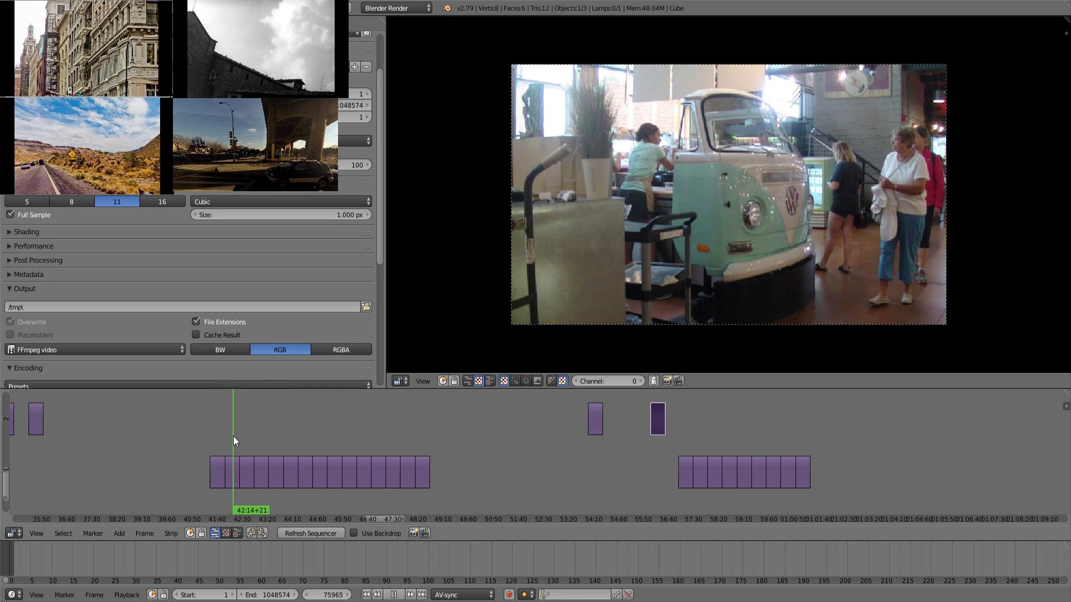
right_click(217, 472)
key(g)
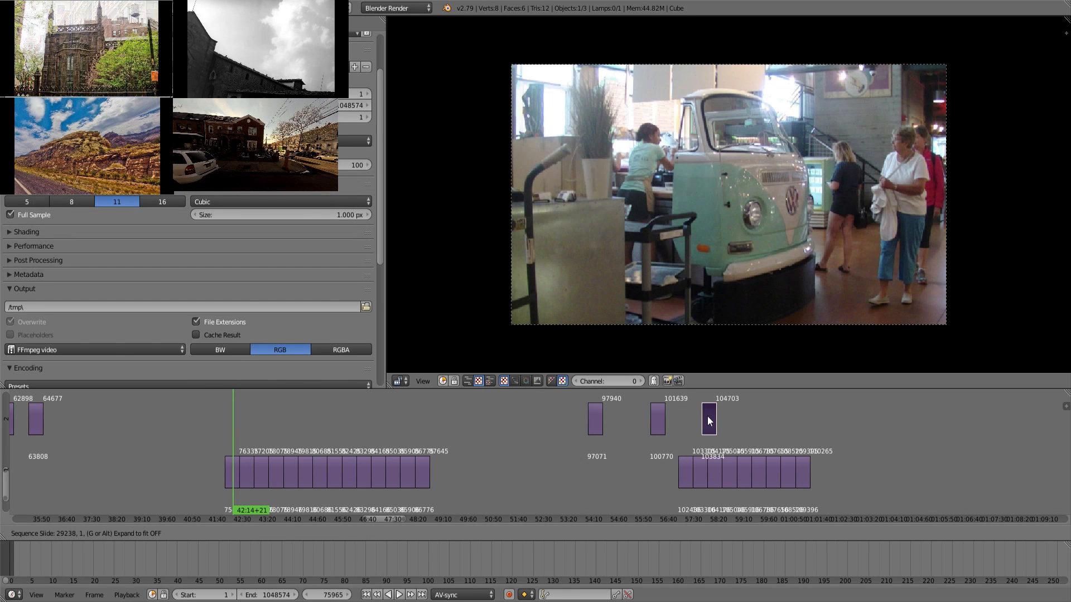
click(701, 414)
Move the three set-aside strips in channel 2 together toward the ordered sequence, starting at about 37:40, and check the two wide-angle aisle shots.
drag(246, 433, 268, 429)
key(alt+a)
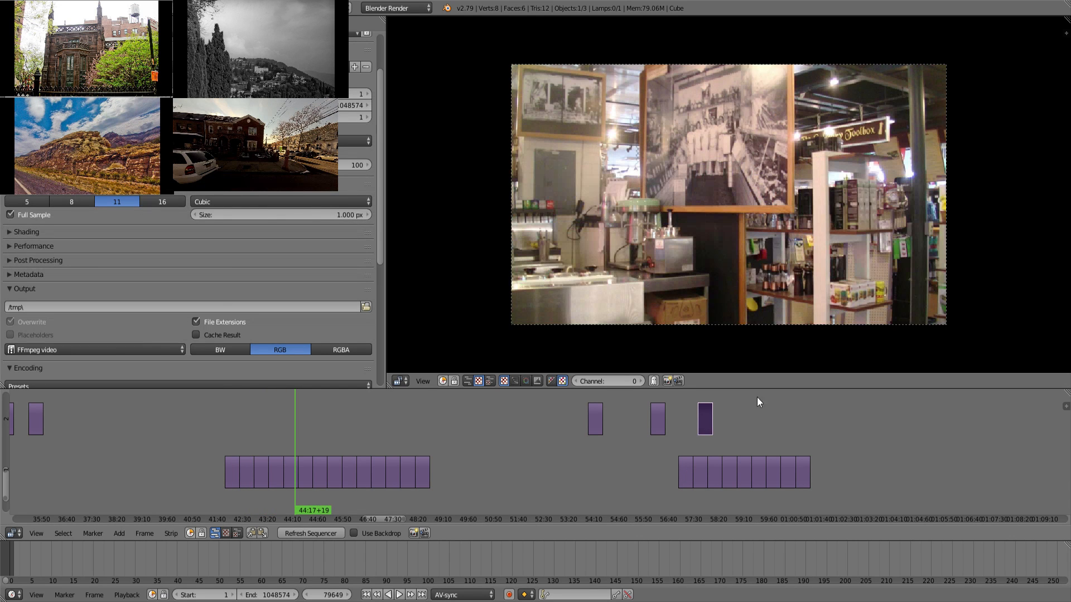
key(b)
drag(746, 421, 521, 391)
key(g)
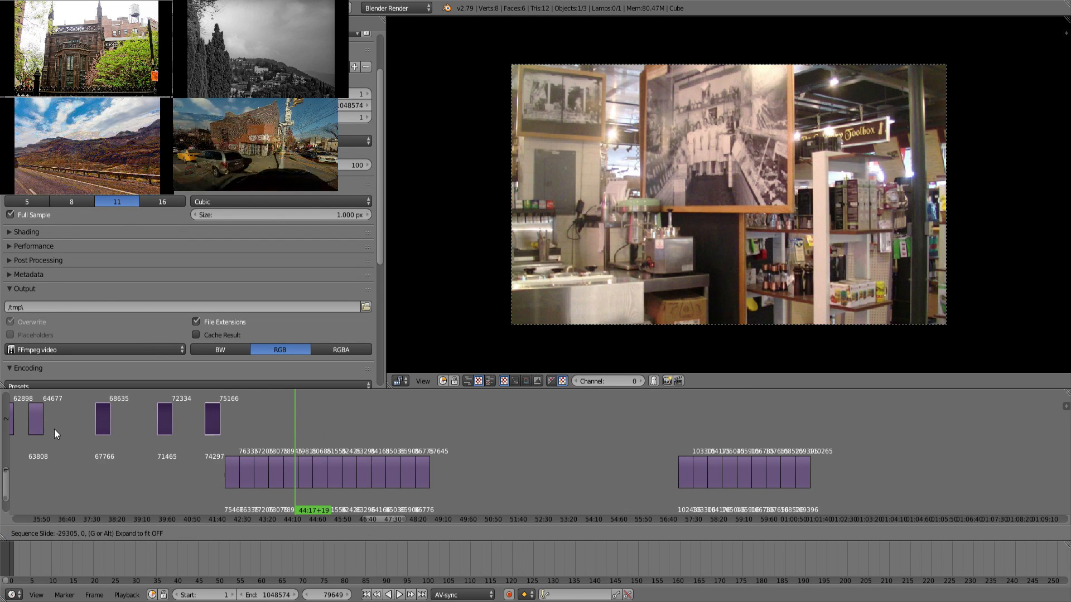
click(55, 429)
click(95, 448)
click(99, 451)
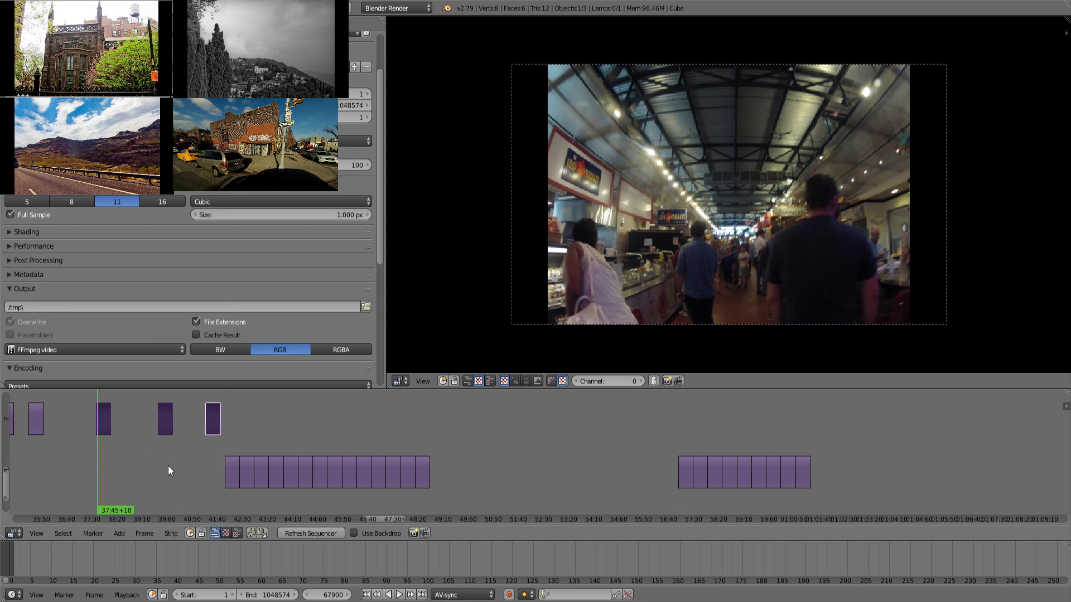
click(169, 466)
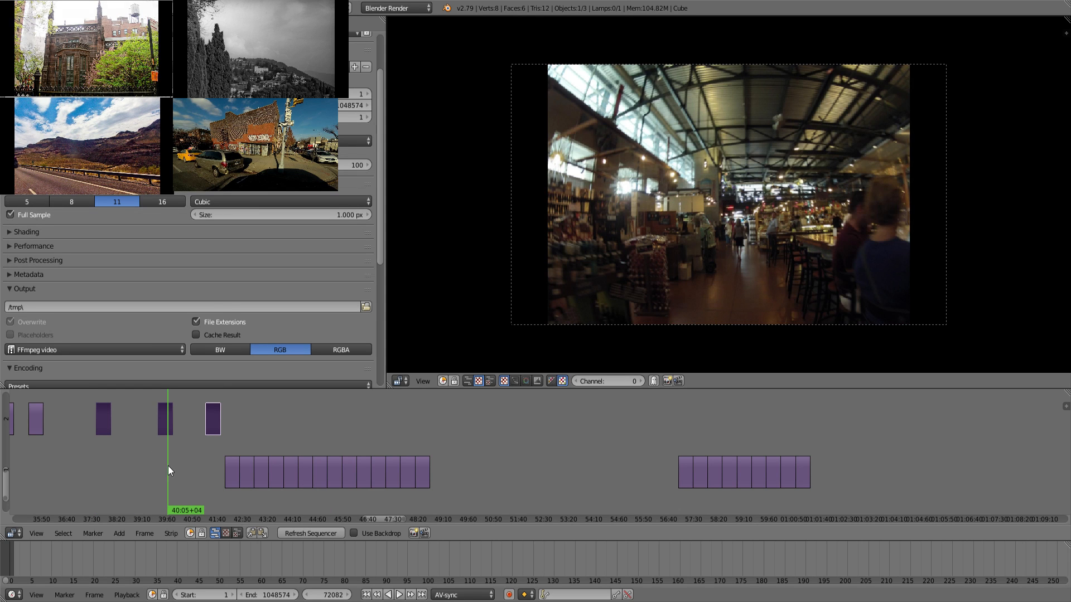
right_click(209, 424)
key(g)
click(185, 429)
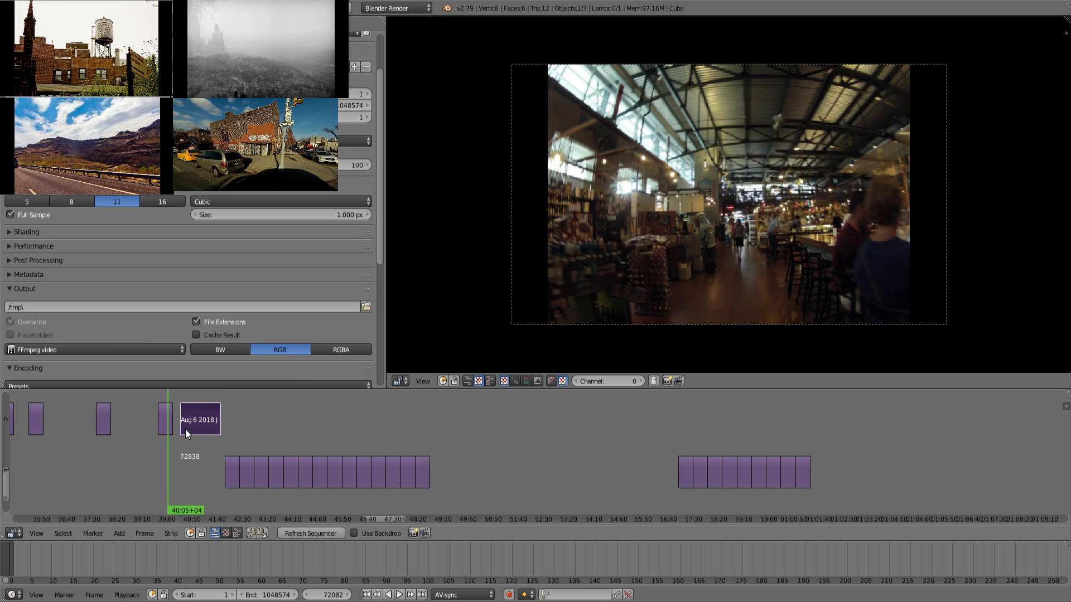
key(ctrl+z)
Move the regular Thief Wine strip between the two wide-angle aisle strips in channel 2, at about 38:50.
click(209, 450)
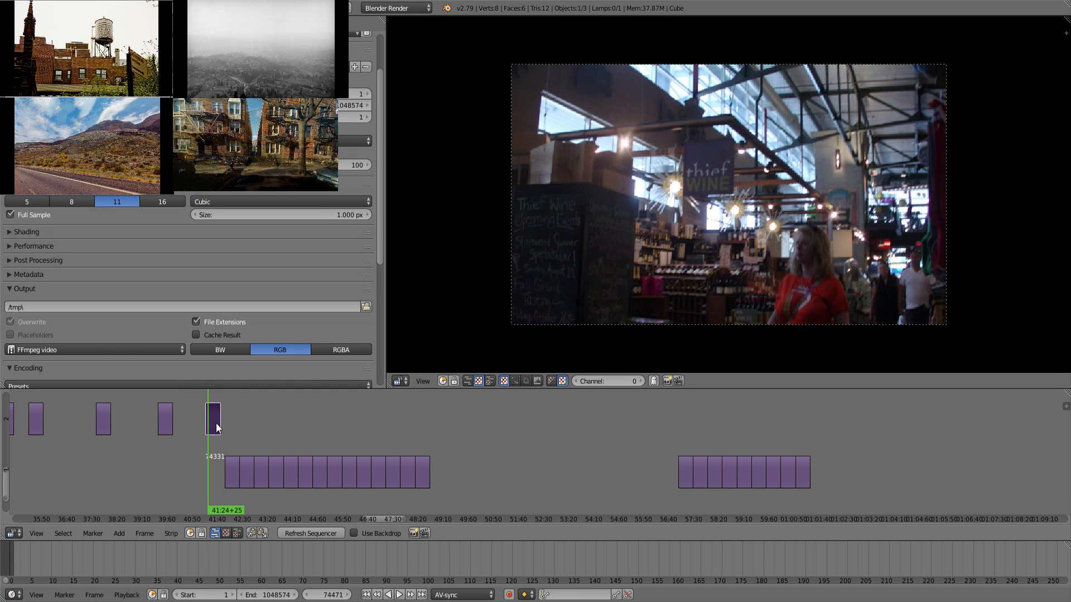
key(g)
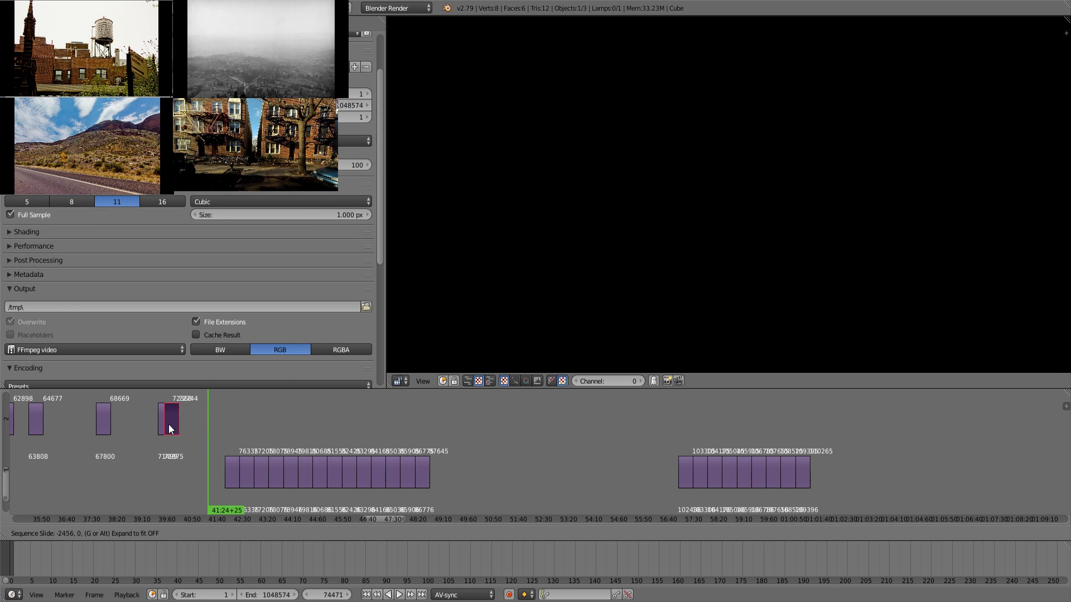
click(139, 428)
Compare the Thief Wine shot with the wide-angle wine aisle shot and the first remaining photo in channel 1.
click(138, 452)
key(alt+a)
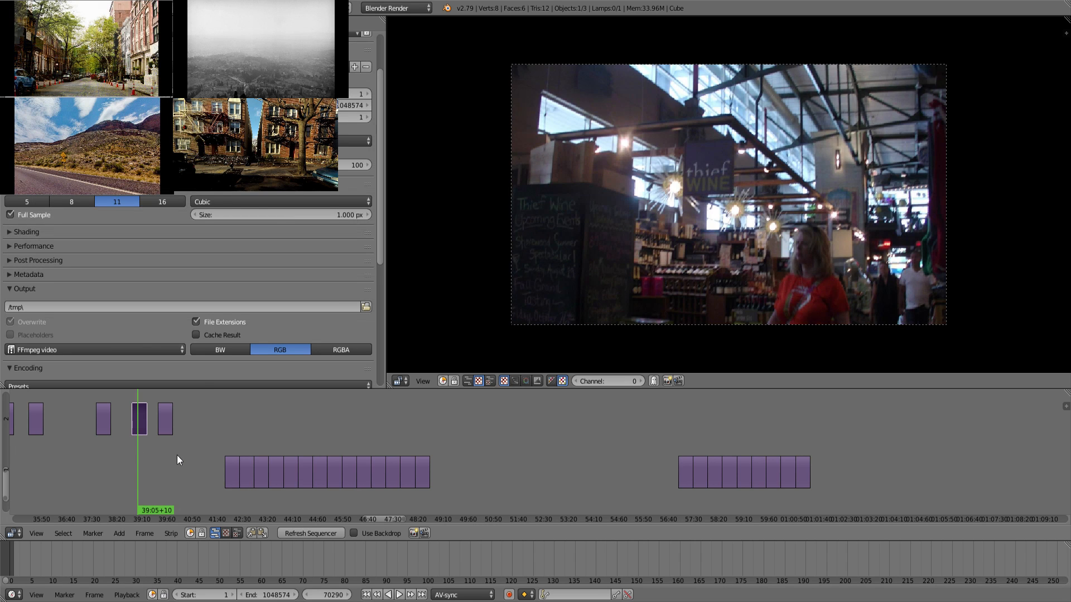
key(alt+a)
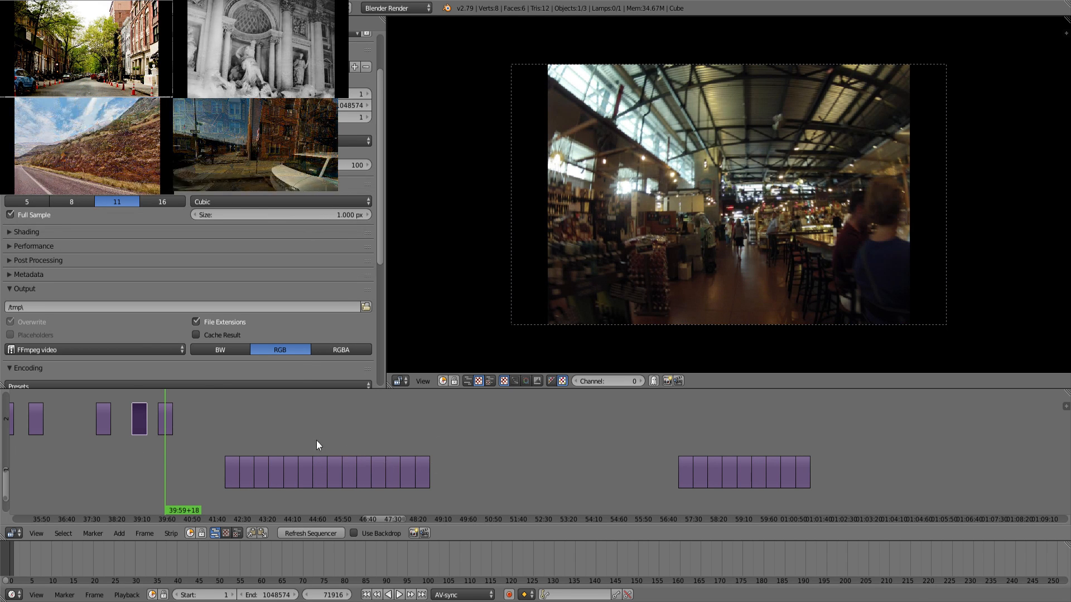
click(233, 439)
key(alt+a)
key(Escape)
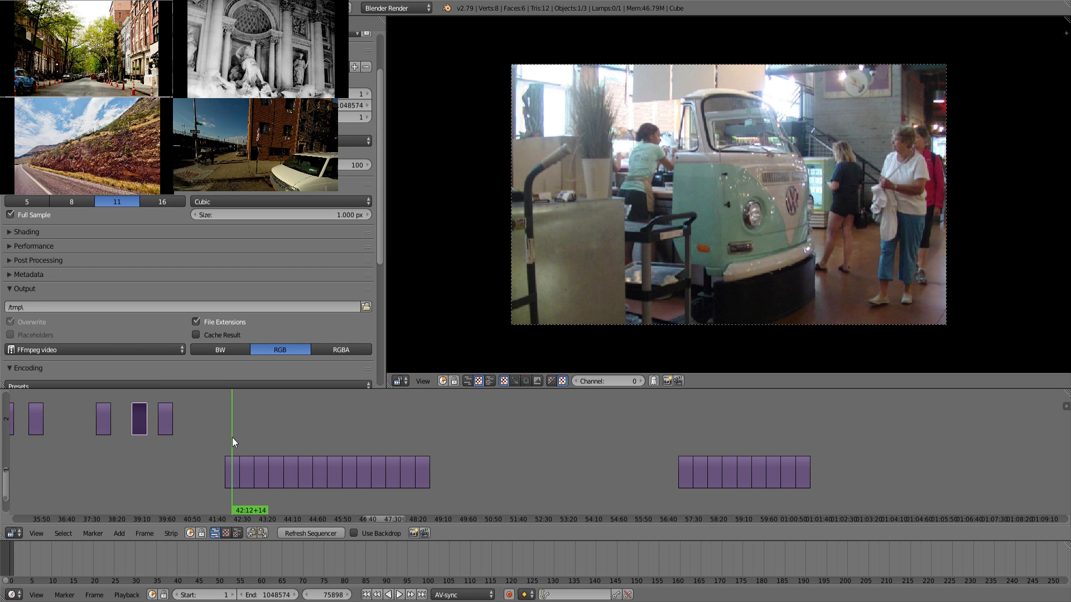
click(170, 459)
click(140, 465)
click(165, 460)
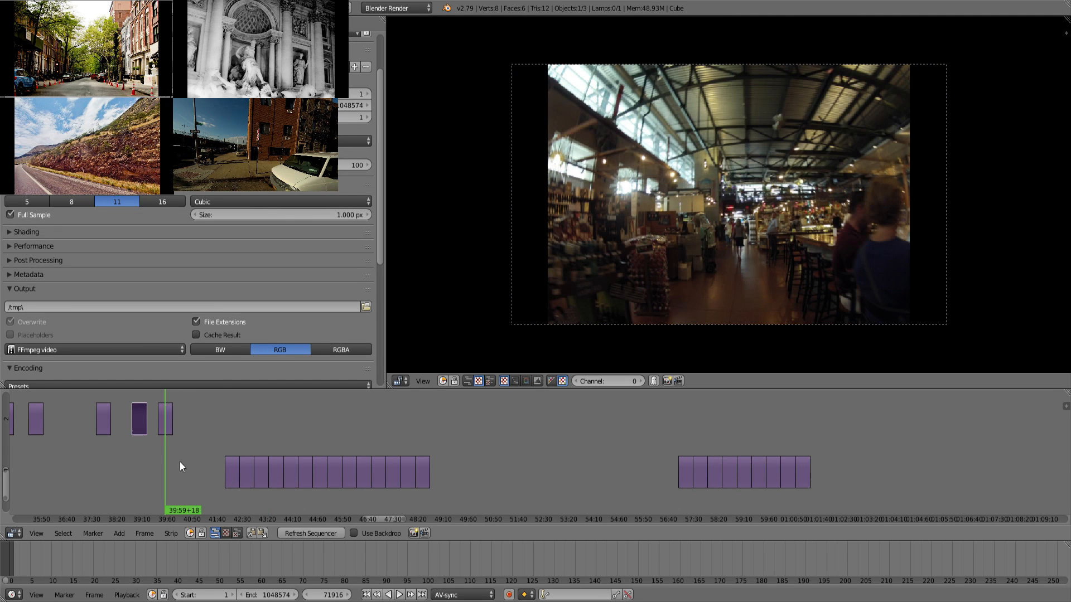
Move the regular close-up strip of the green VW van from channel 1 to channel 2, at about 41:25.
mouse_move(234, 436)
mouse_down()
mouse_move(428, 444)
mouse_move(304, 447)
mouse_move(235, 433)
mouse_move(257, 435)
mouse_move(235, 446)
mouse_up()
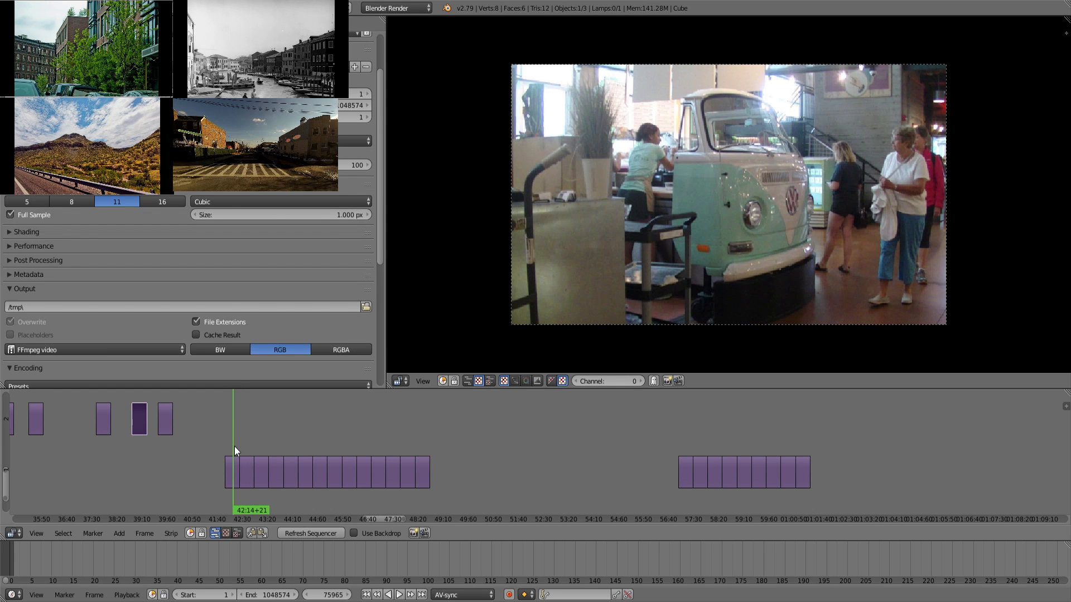
right_click(235, 480)
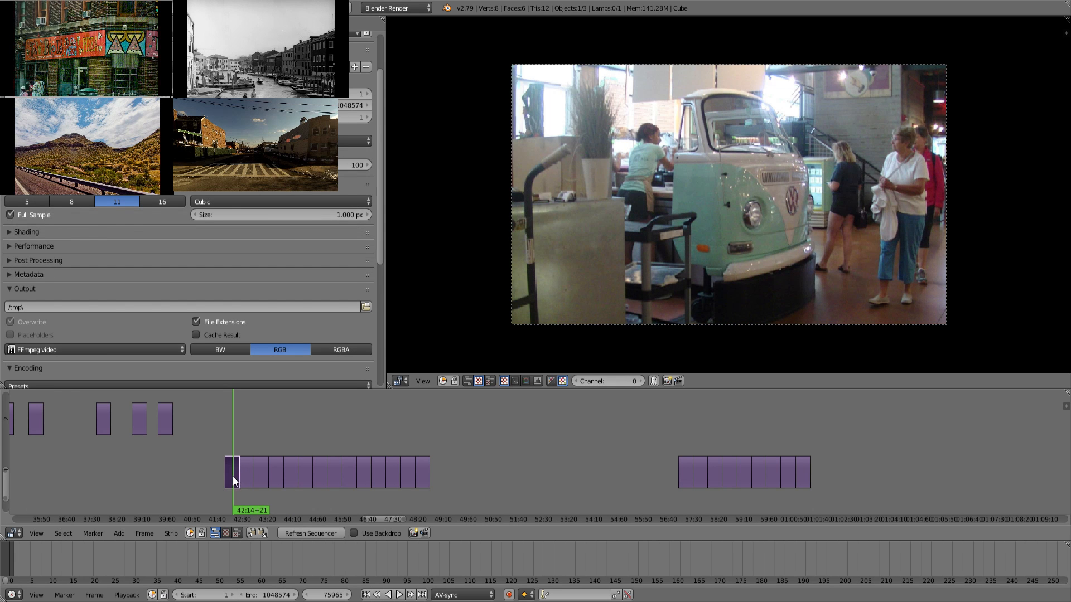
right_drag(233, 476, 217, 429)
click(216, 449)
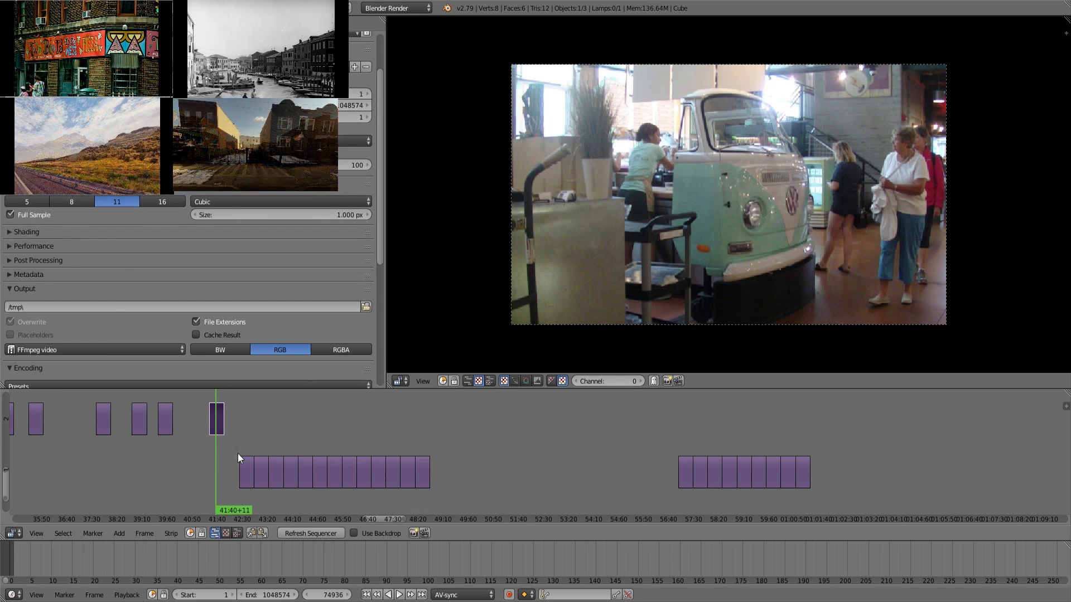
Find the regular aisle shot with the green van in the background and move its strip to channel 2, at about 44:10.
drag(259, 431, 325, 436)
click(220, 452)
key(alt+a)
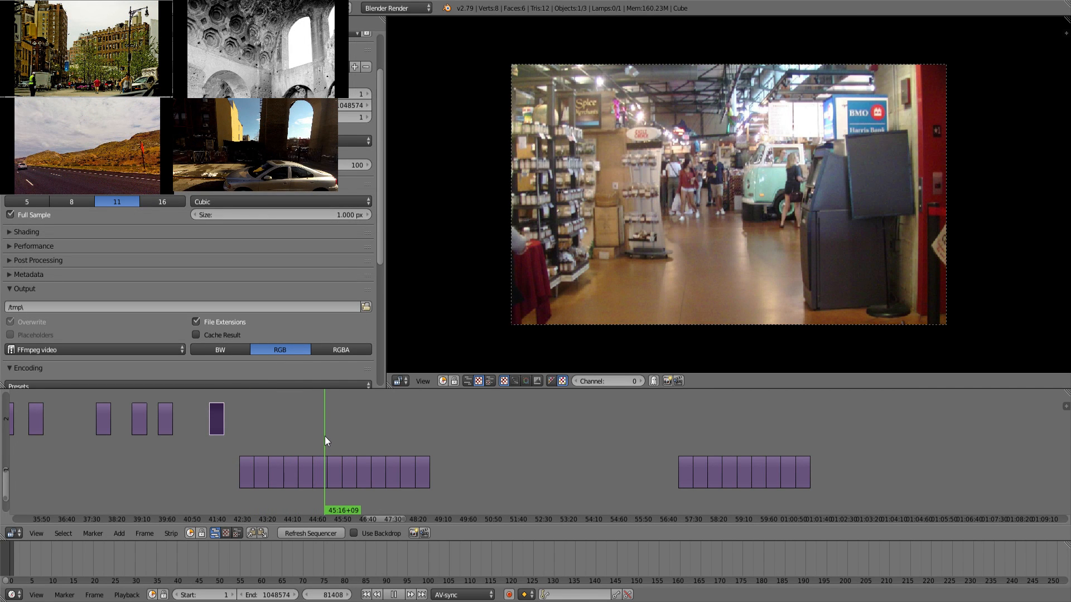
key(alt+a)
right_drag(319, 474, 301, 428)
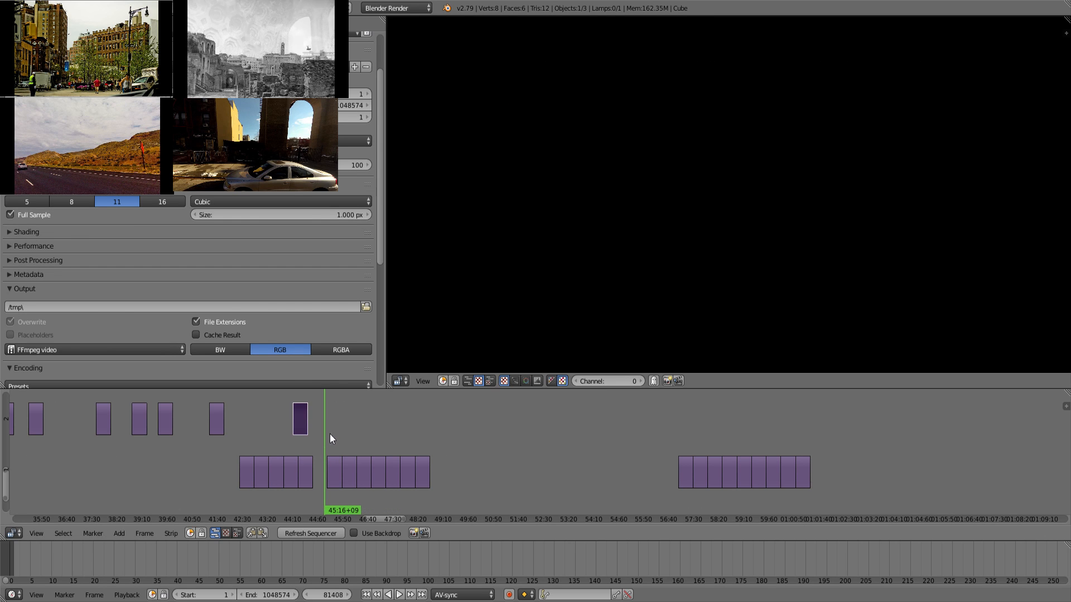
Find the wide-angle green van shot among the remaining strips and move it to channel 2, at about 45:50.
drag(334, 433, 427, 428)
drag(692, 428, 720, 433)
right_click(716, 468)
key(g)
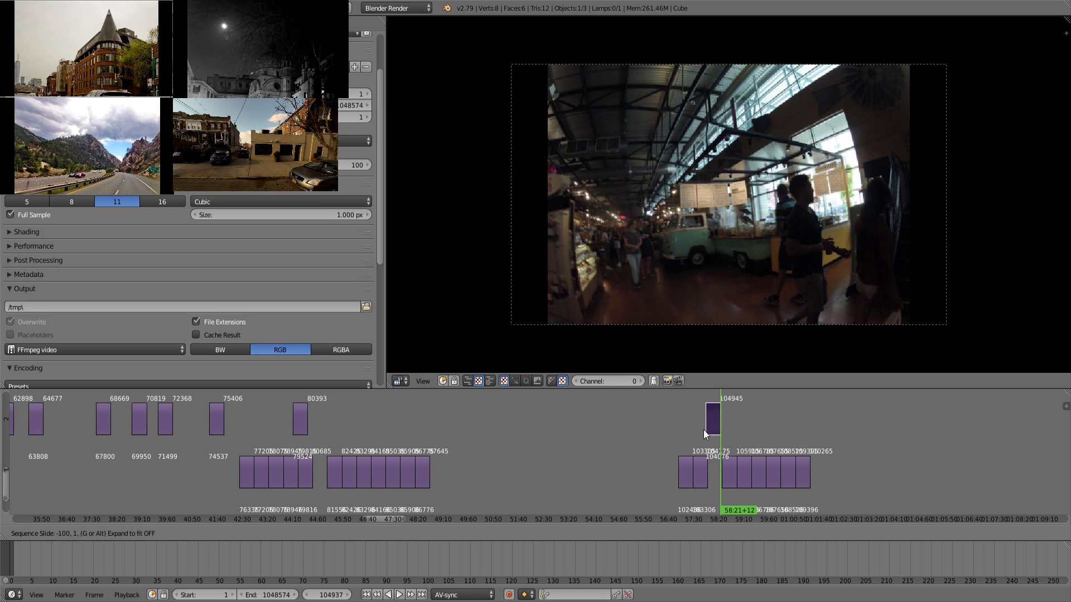
click(352, 409)
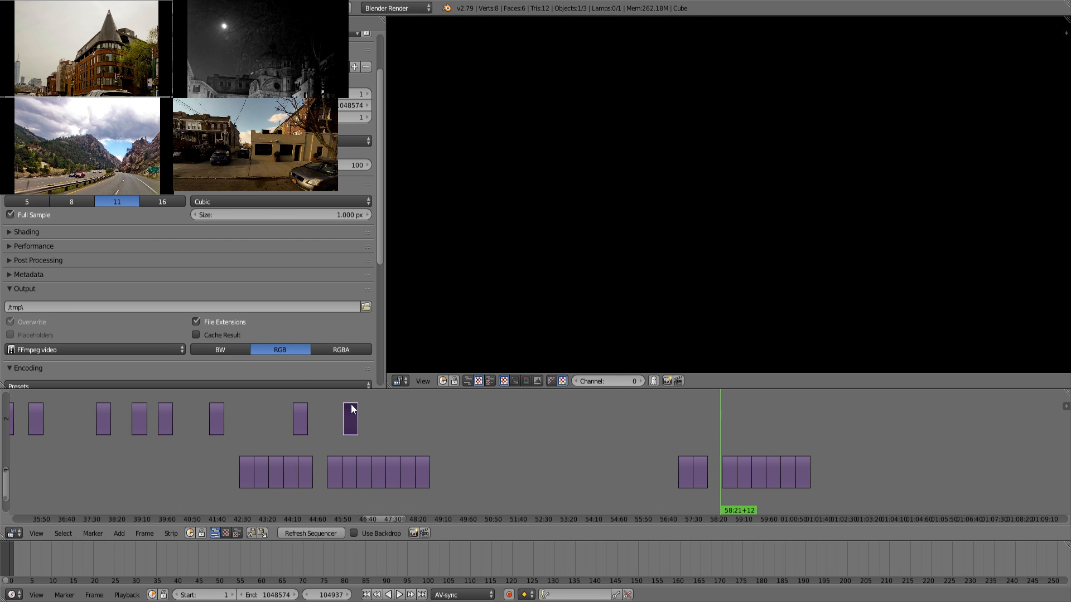
Review the remaining wide-angle shots and move the last one, the balcony view over the market, to channel 2 at about 47:30.
click(730, 426)
click(746, 435)
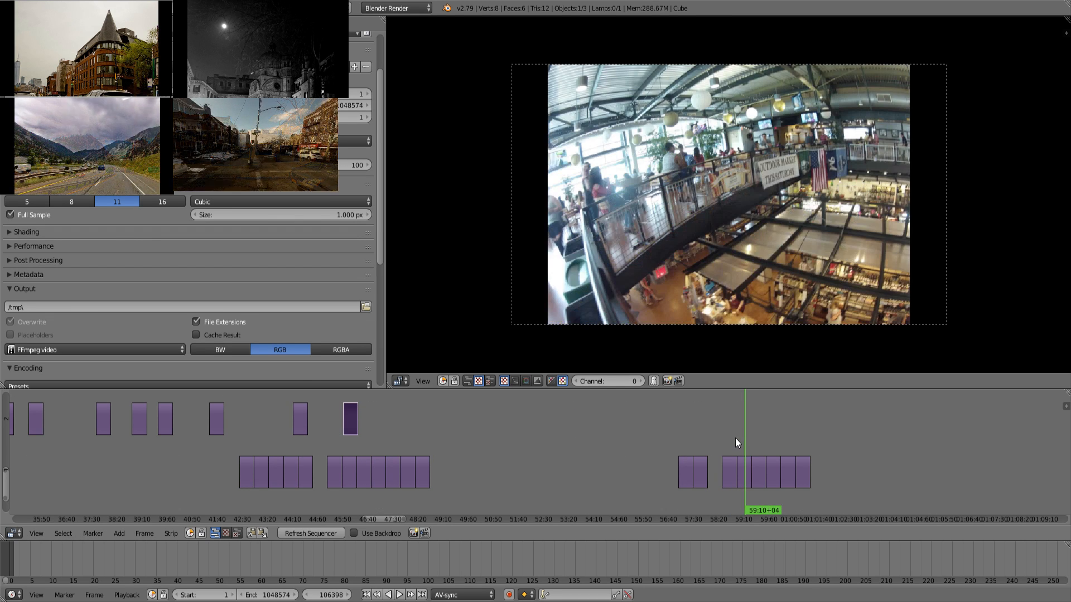
mouse_move(736, 439)
mouse_down()
mouse_move(808, 430)
mouse_move(751, 426)
mouse_up()
drag(740, 428, 803, 427)
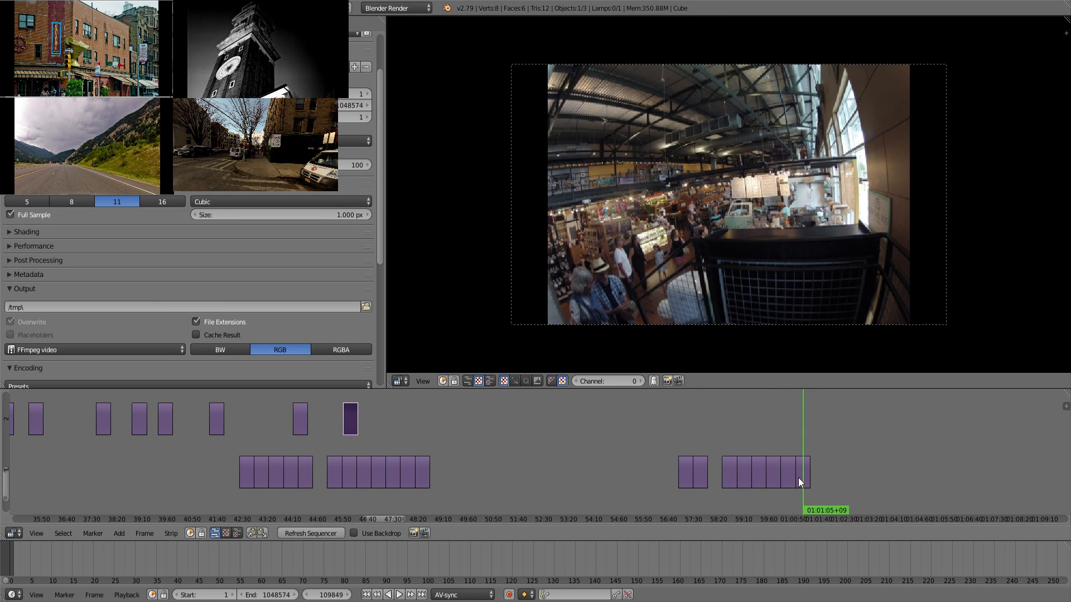
right_drag(800, 476, 400, 396)
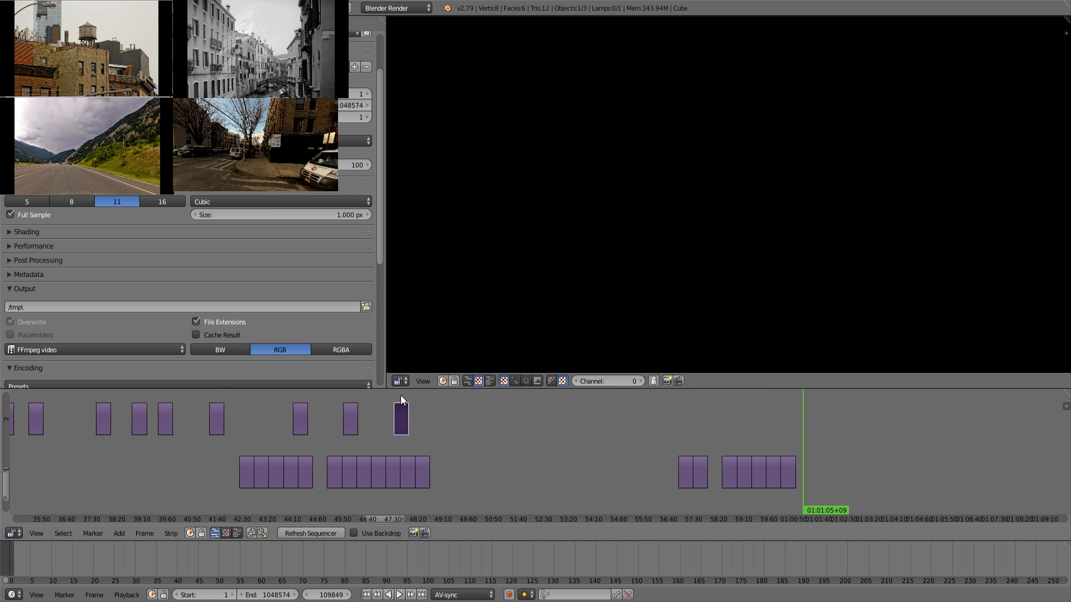
Reverse the two regular van shots in channel 2, placing the aisle strip at about 42:45 and the VW close-up at about 44:50.
click(210, 454)
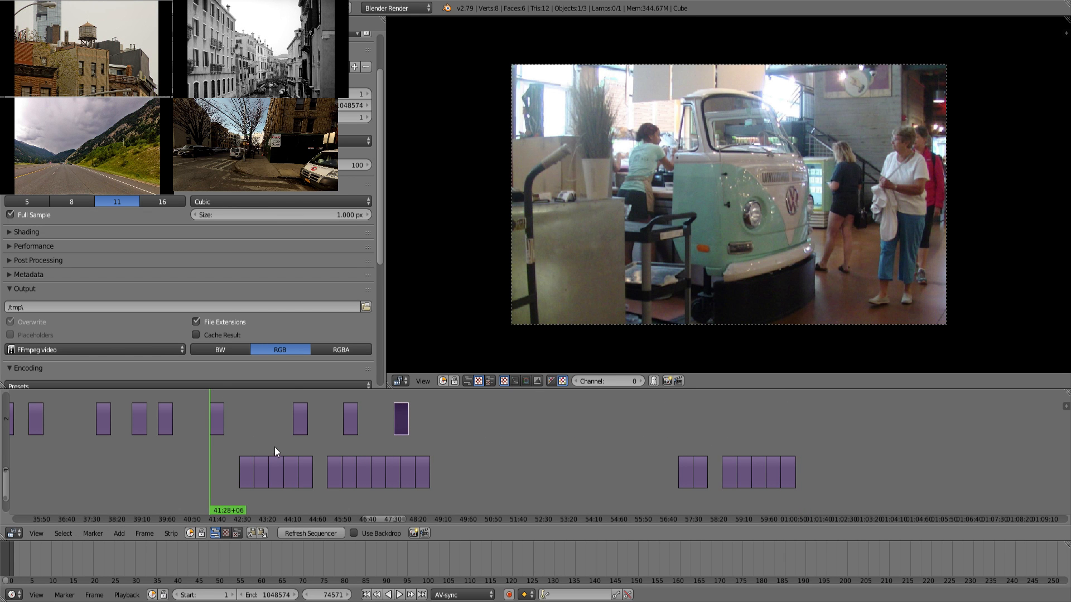
click(304, 444)
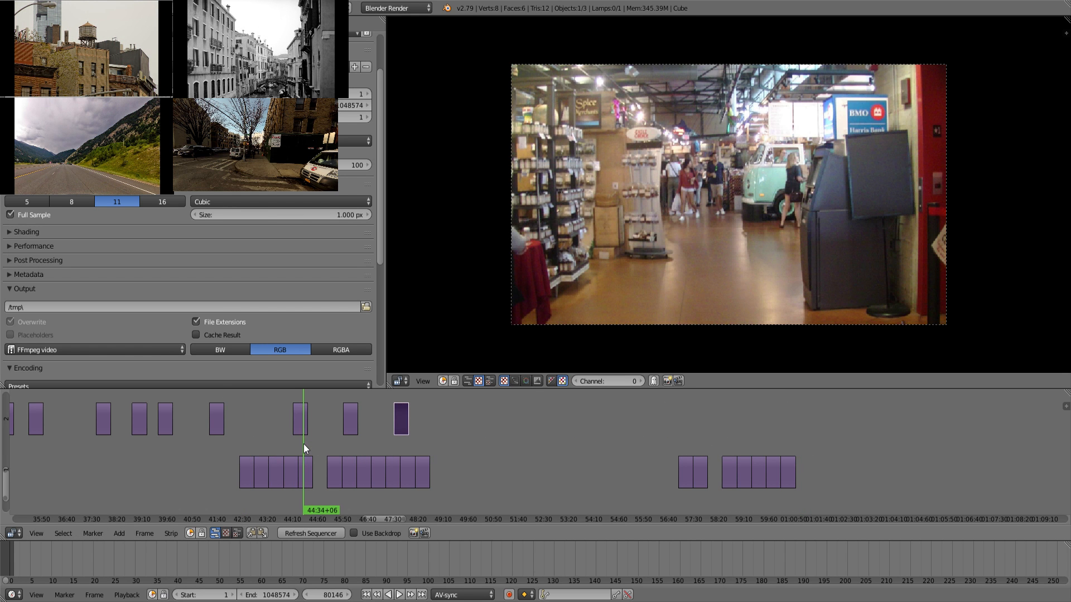
click(349, 442)
drag(313, 443, 303, 442)
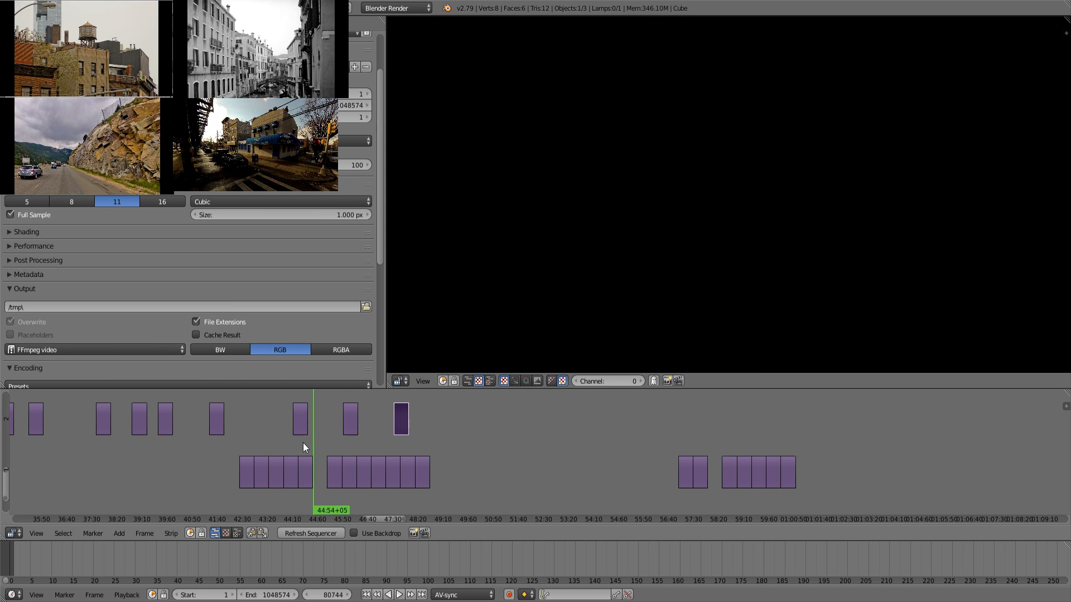
mouse_move(302, 431)
right_down()
mouse_move(257, 417)
mouse_move(319, 421)
right_up()
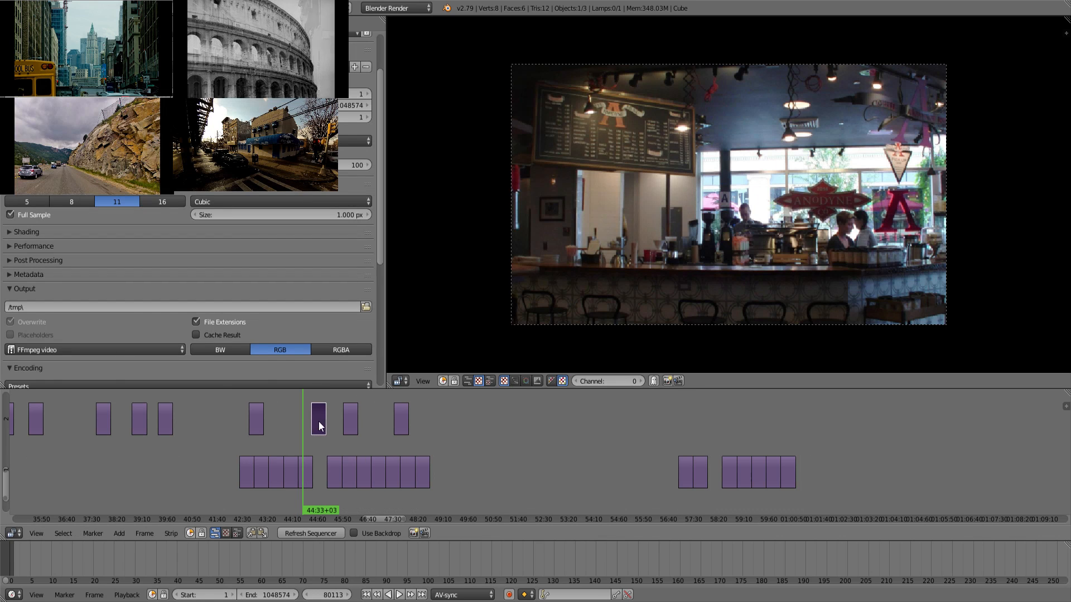
Compare the regular aisle and van close-up shots with the wide-angle van and balcony shots in channel 2.
drag(346, 446, 315, 446)
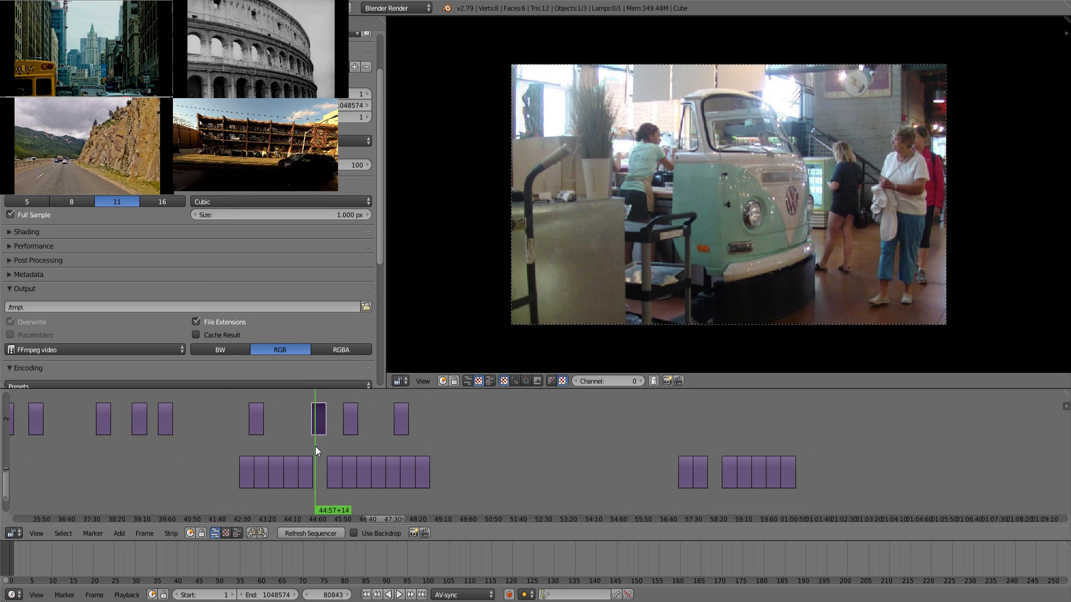
click(396, 446)
drag(358, 443, 397, 446)
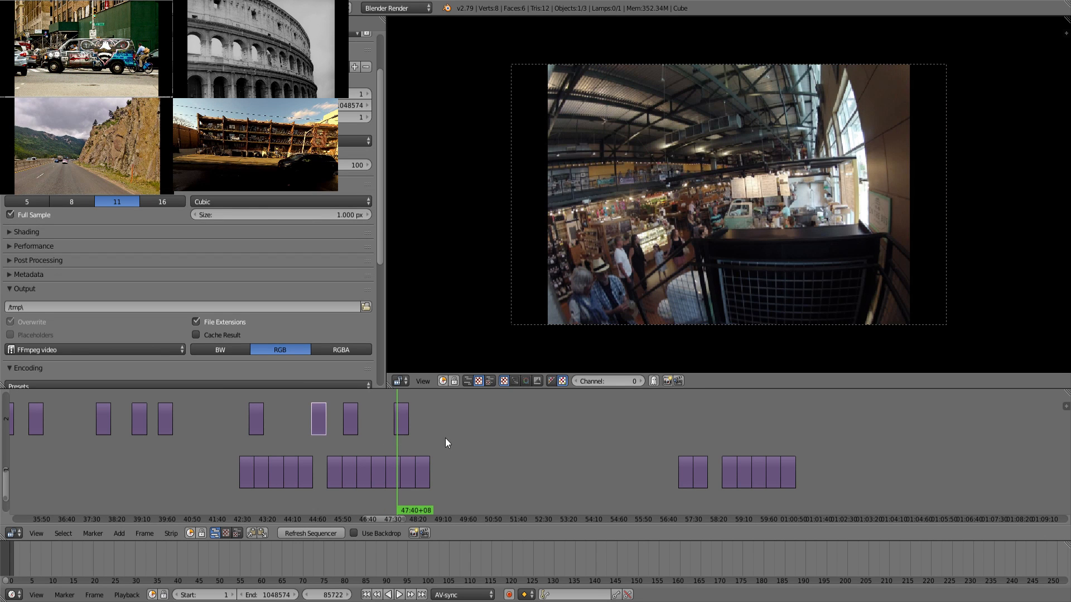
click(255, 443)
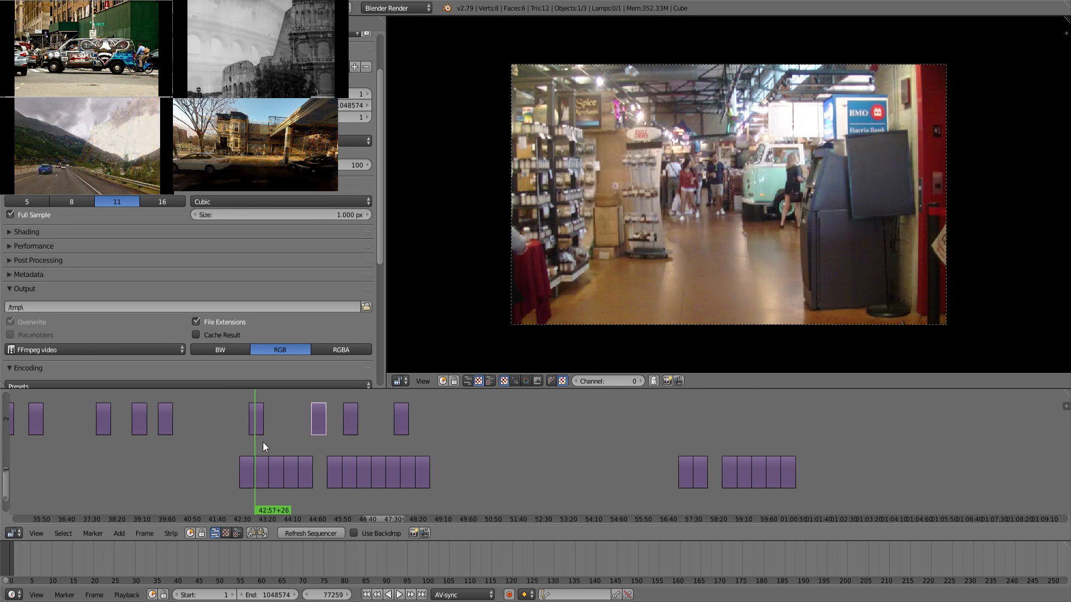
click(399, 442)
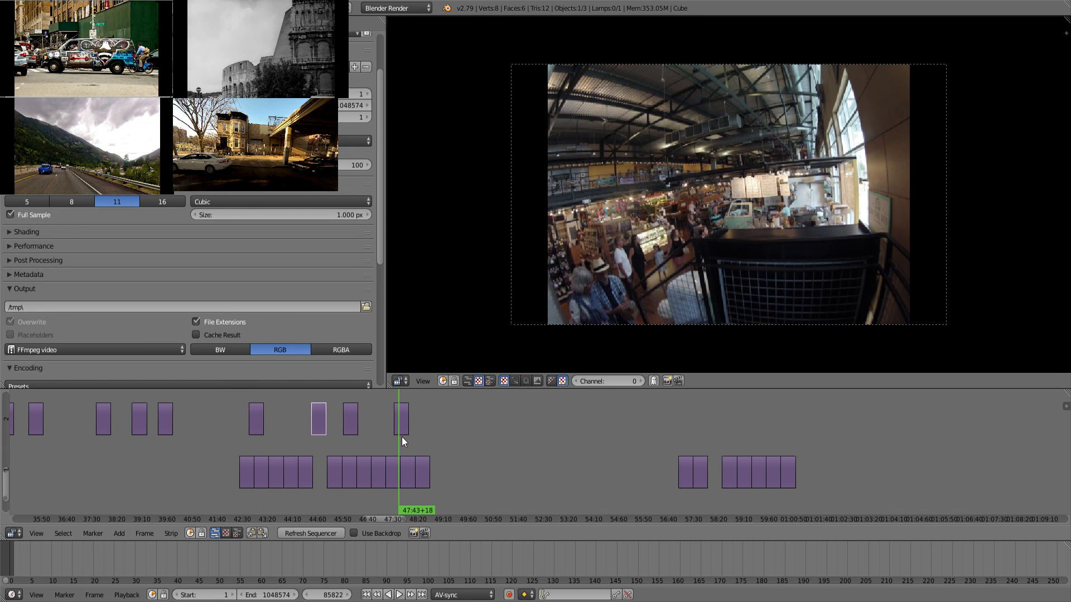
Place the wide-angle balcony strip between the aisle and VW close-up strips in channel 2, at about 43:40, and compare the four shots.
right_drag(402, 433, 286, 430)
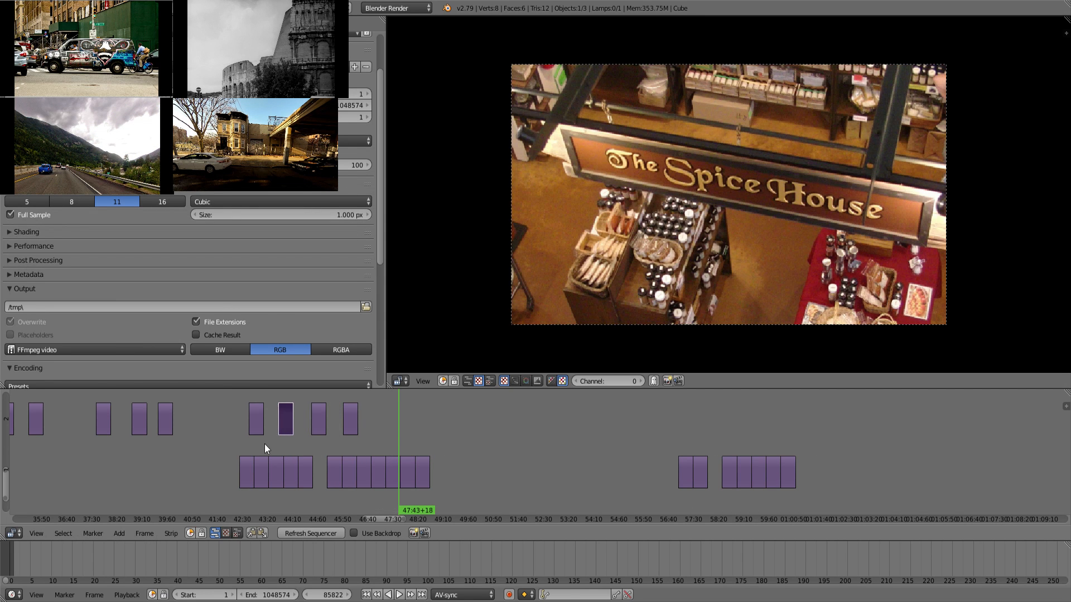
click(257, 442)
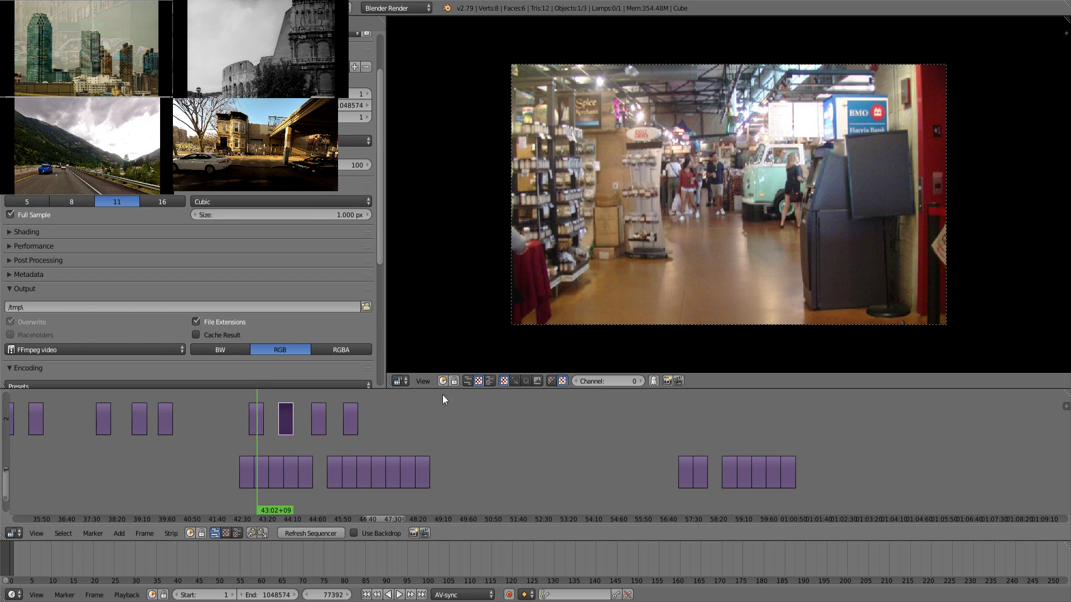
click(286, 446)
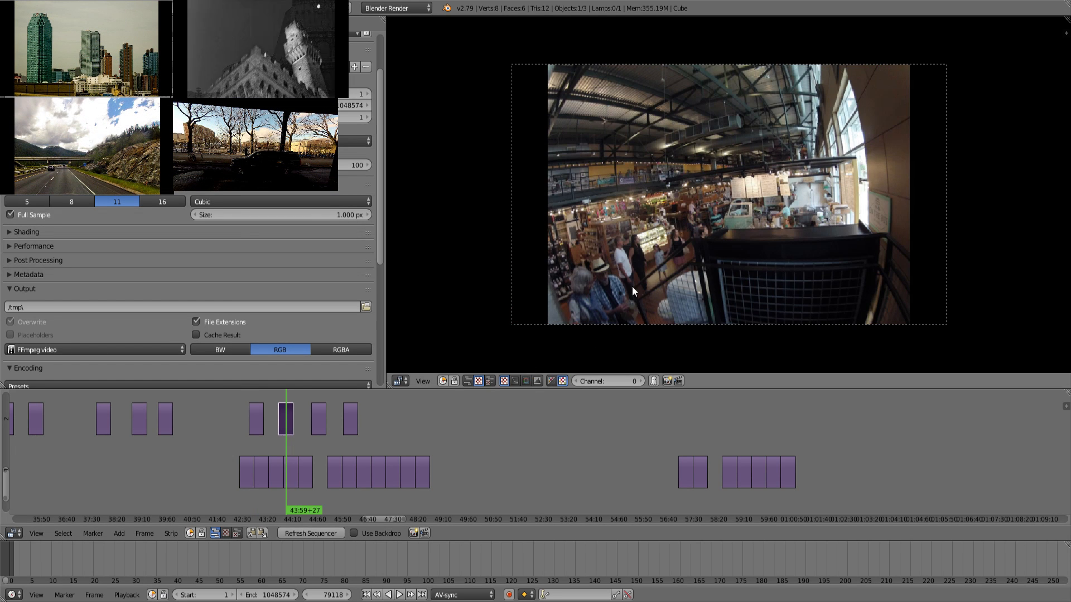
click(318, 450)
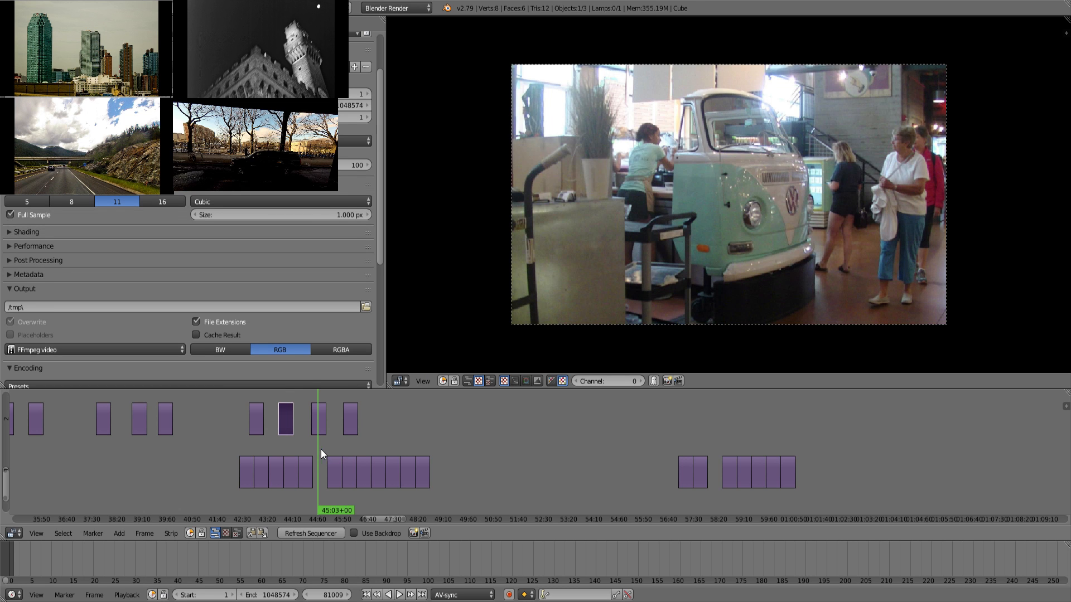
click(347, 450)
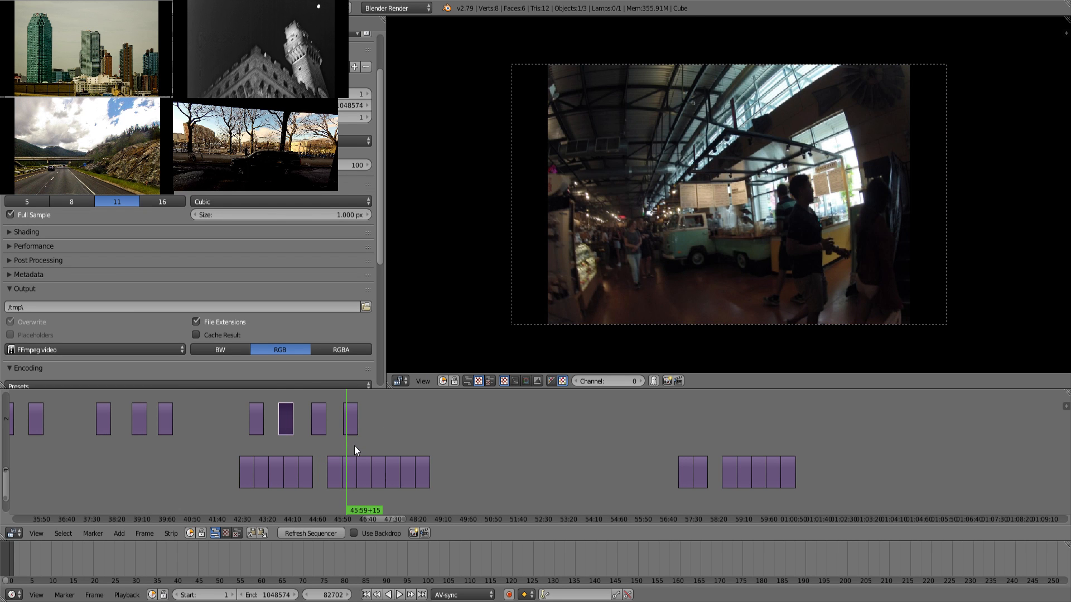
Reverse the two van shots in channel 2, placing the wide-angle van at about 44:35 and the VW close-up at about 46:55.
right_click(322, 431)
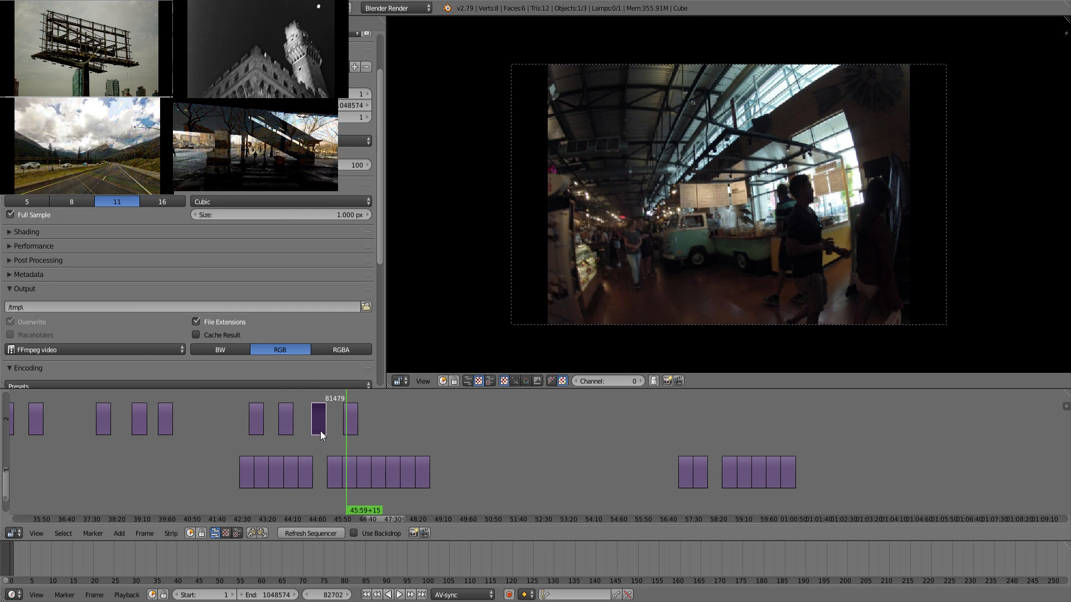
right_drag(319, 427, 383, 418)
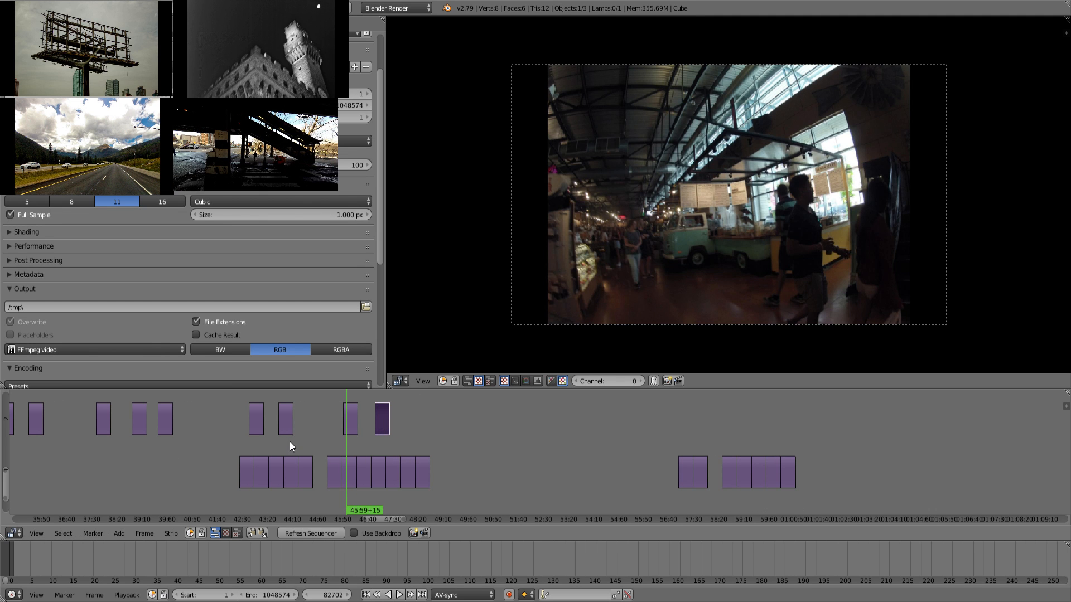
click(290, 443)
click(350, 446)
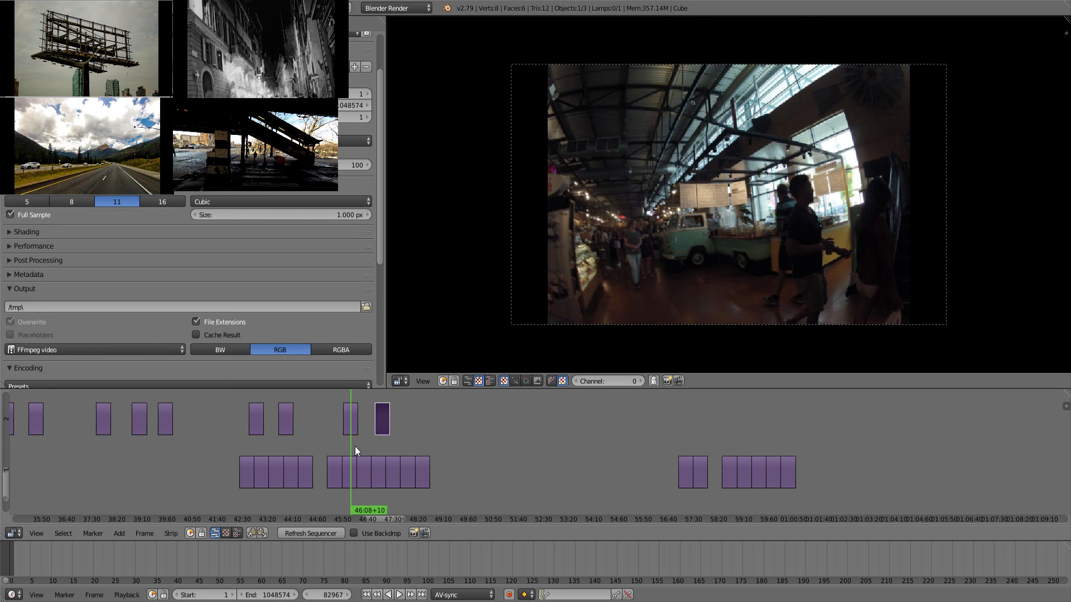
right_drag(350, 426, 311, 426)
click(376, 447)
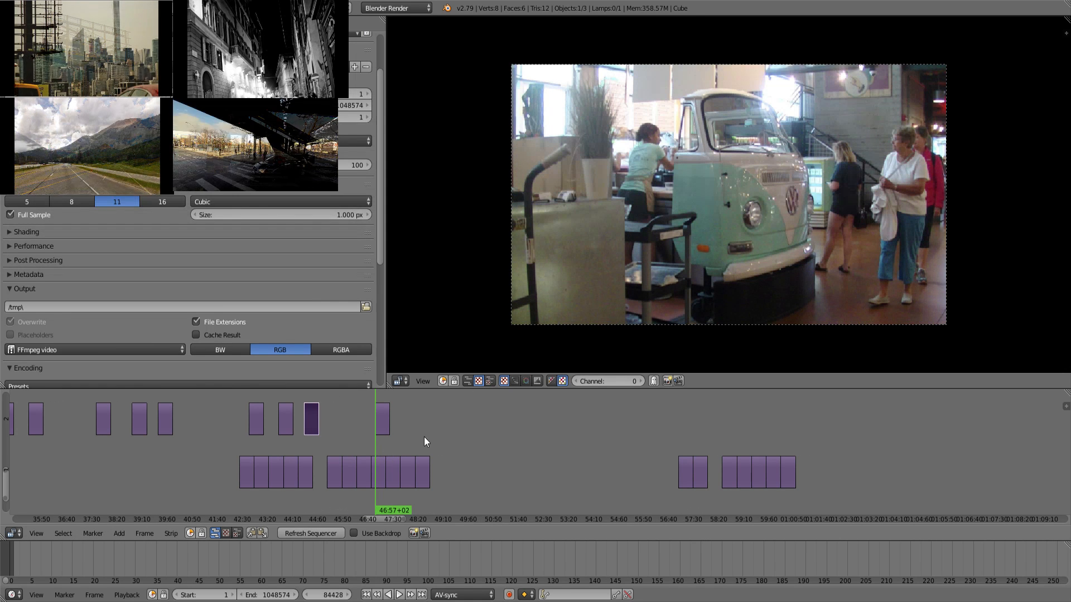
Shift the aisle, balcony and two van strips in channel 2 together about 30 seconds earlier.
key(a)
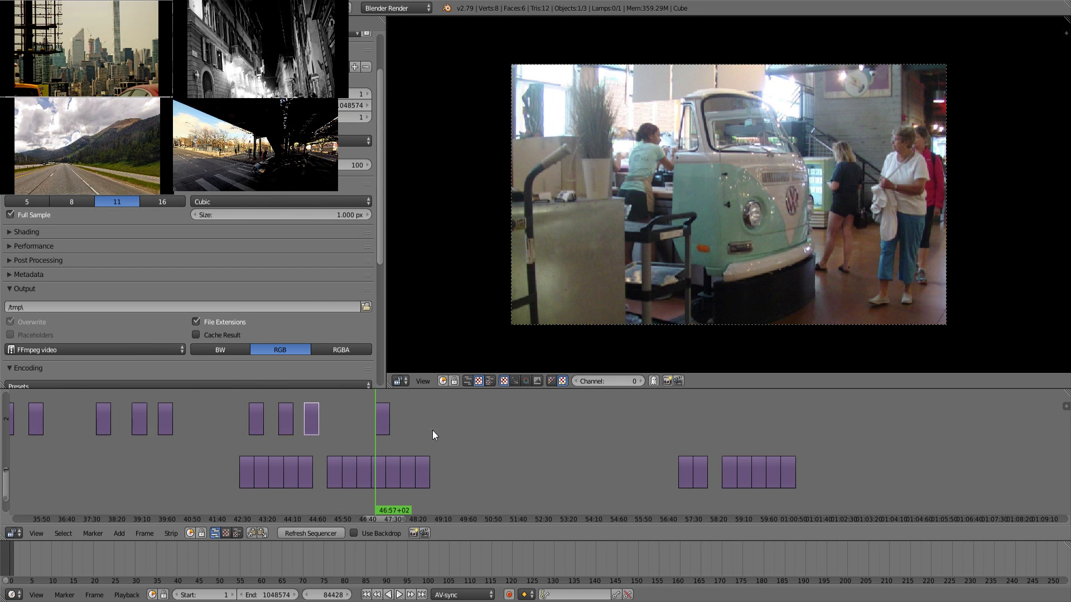
key(b)
drag(434, 431, 235, 415)
key(g)
click(240, 411)
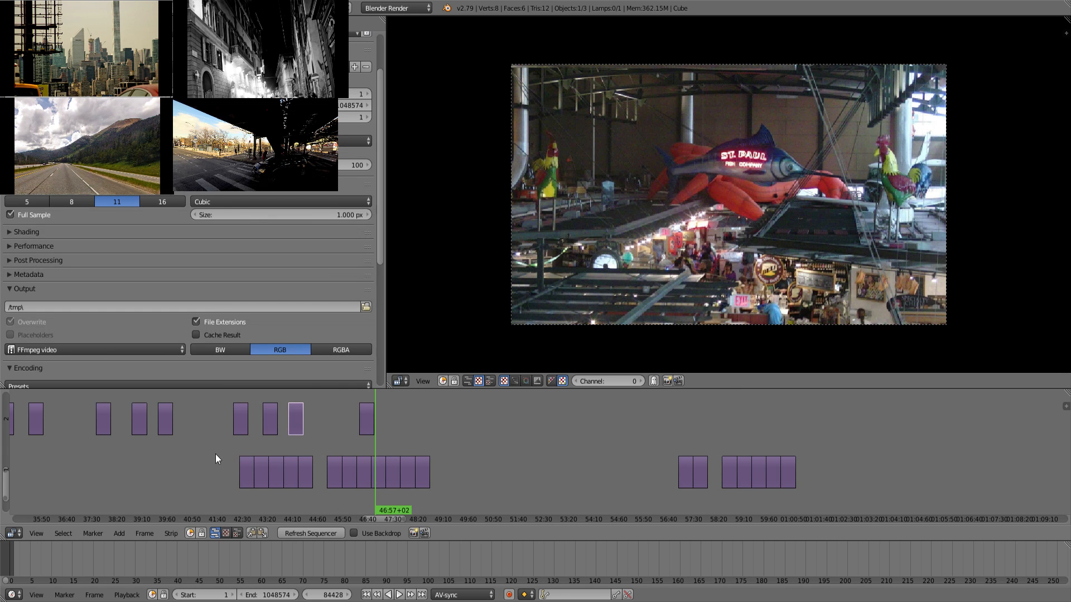
Slide the two blocks of regular strips in channel 1 later together, so the first block starts at about 49:40.
key(b)
drag(221, 456, 482, 503)
key(g)
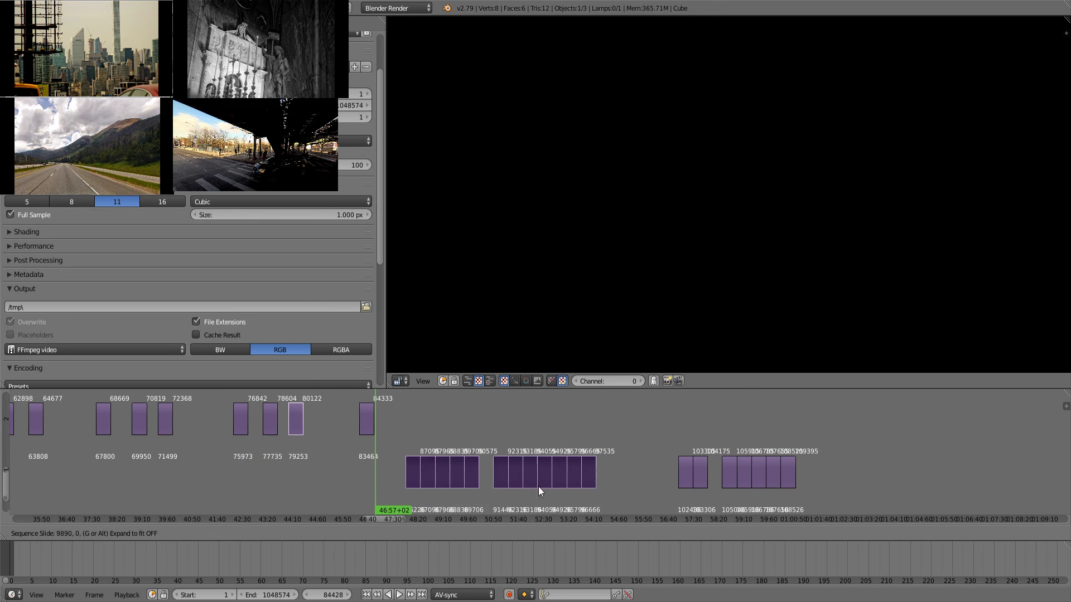
click(588, 478)
middle_drag(810, 434, 747, 435)
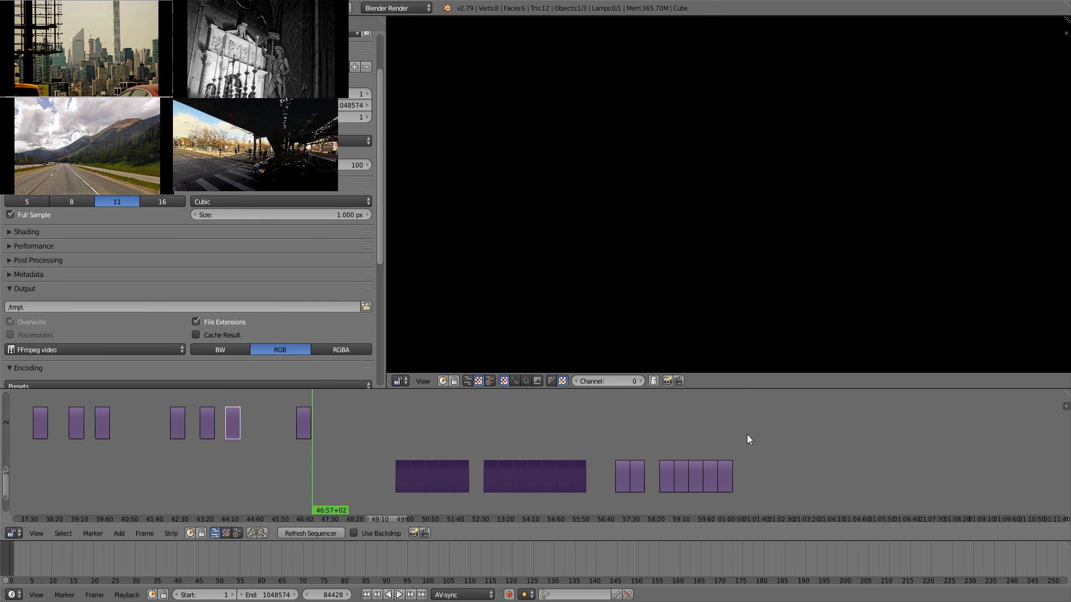
Preview the first regular block and move its first strip and the glass display case strip to channel 2, at about 49:20 and 50:05.
click(401, 446)
key(alt+a)
drag(416, 446, 441, 442)
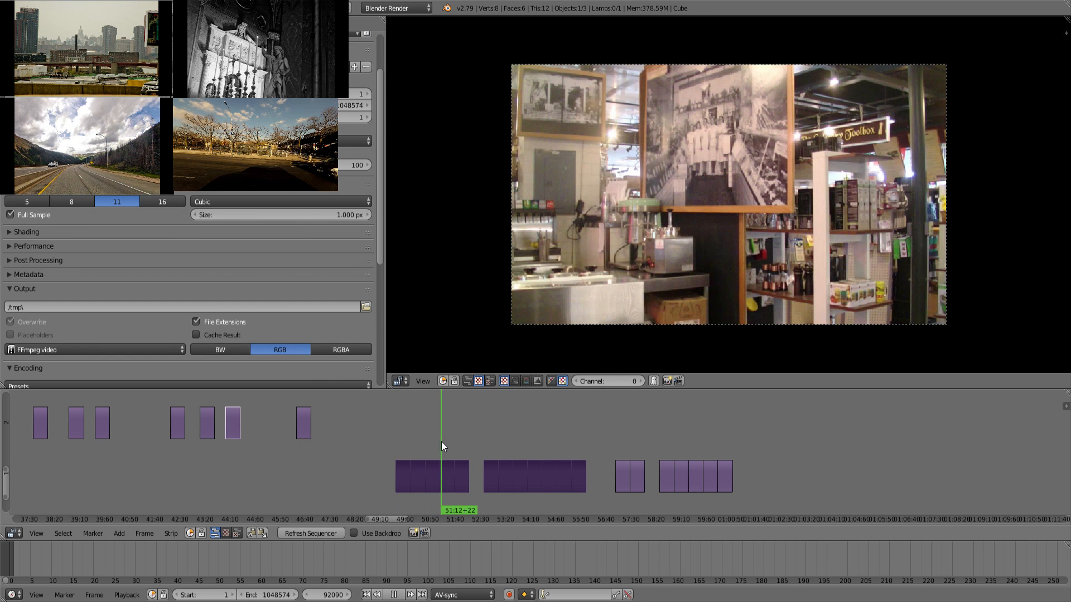
click(402, 461)
right_drag(404, 480, 396, 437)
click(419, 437)
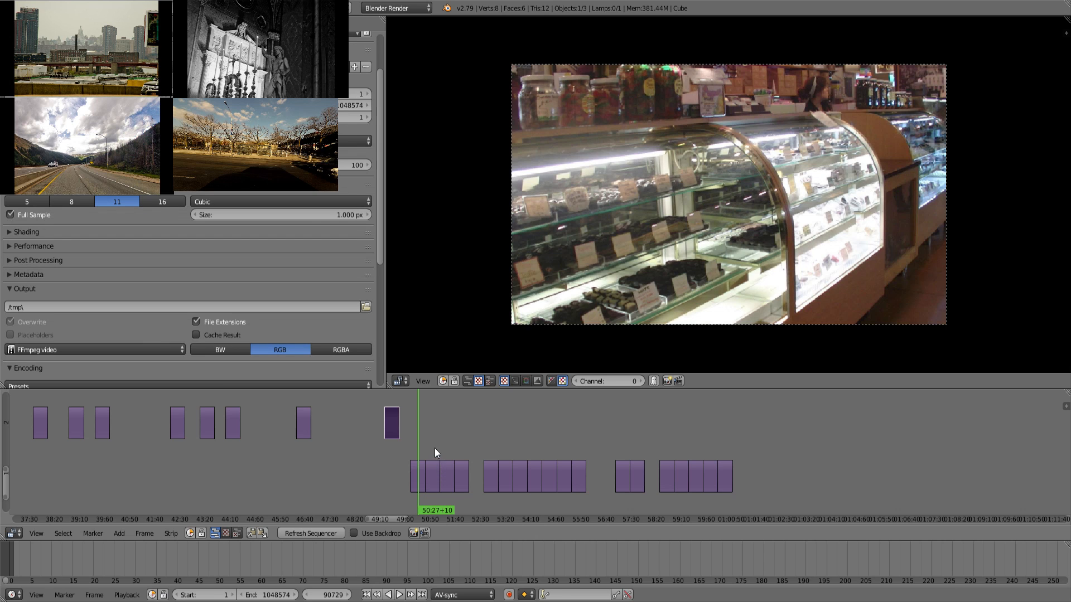
click(436, 452)
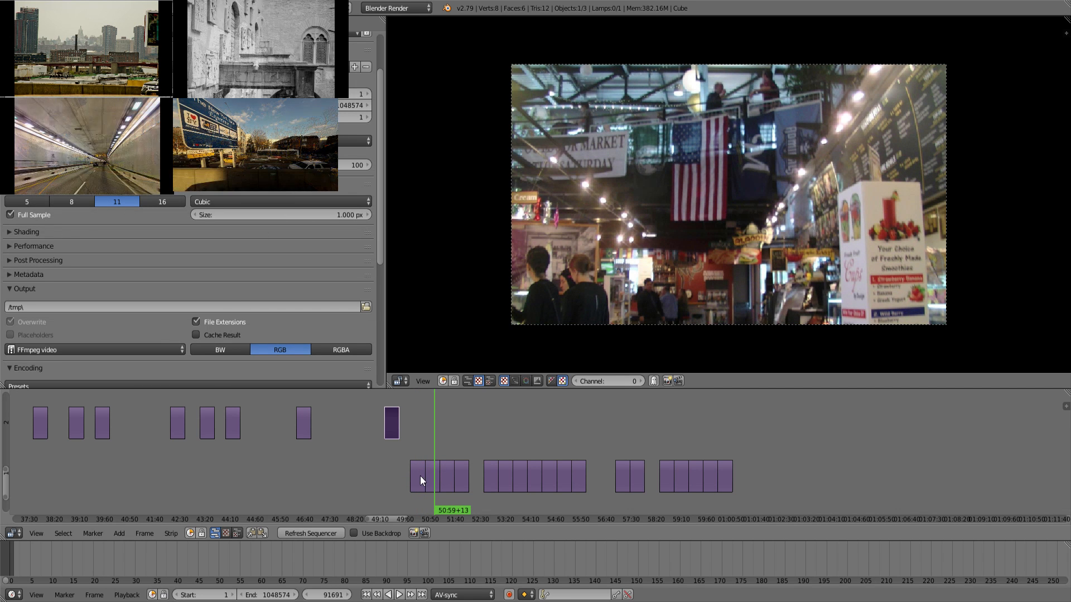
right_drag(420, 476, 426, 429)
Review the remaining channel 1 shots and move the first strip of the two-strip wide-angle block to channel 2, at about 53:10.
click(450, 436)
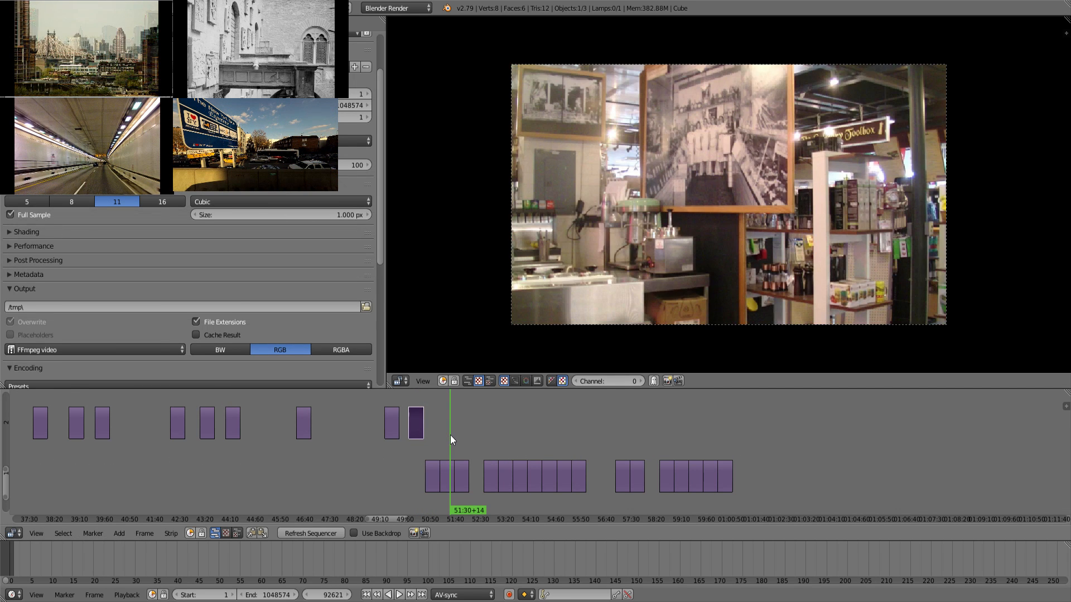
click(464, 434)
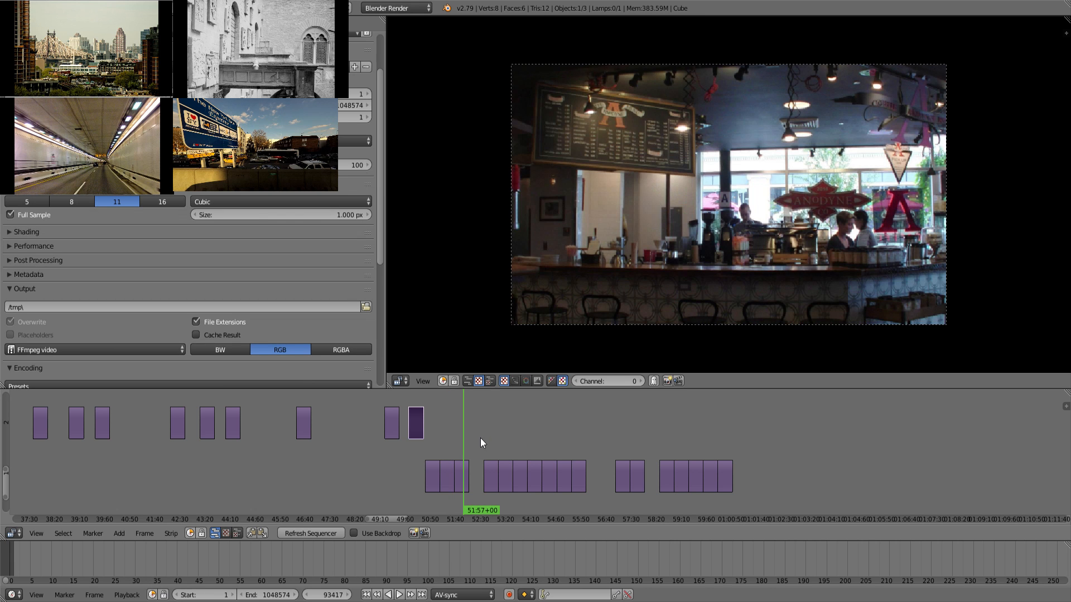
click(496, 435)
key(alt+a)
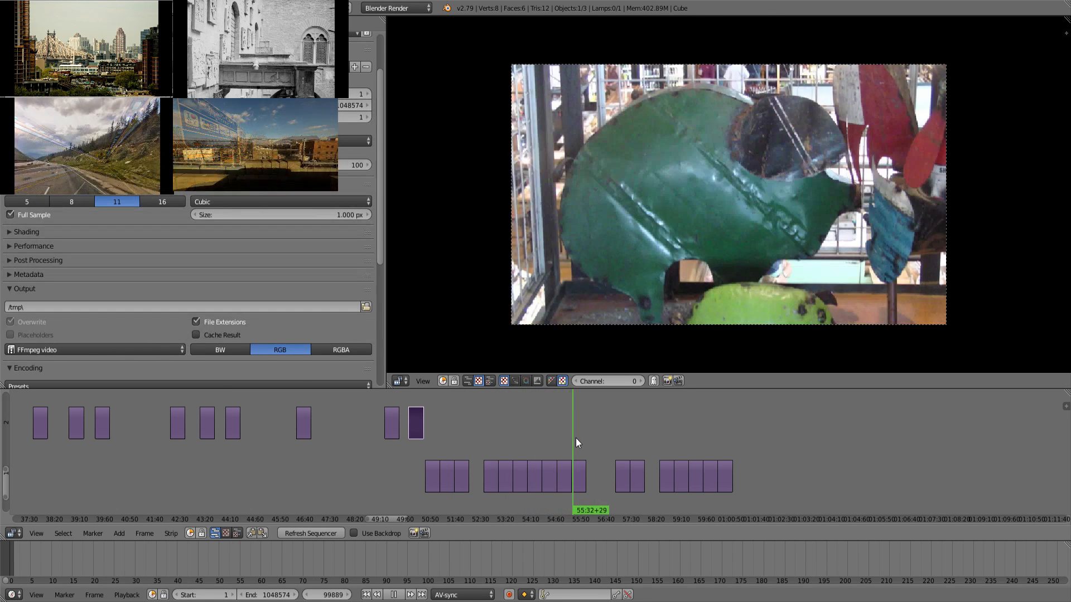
drag(583, 438, 634, 446)
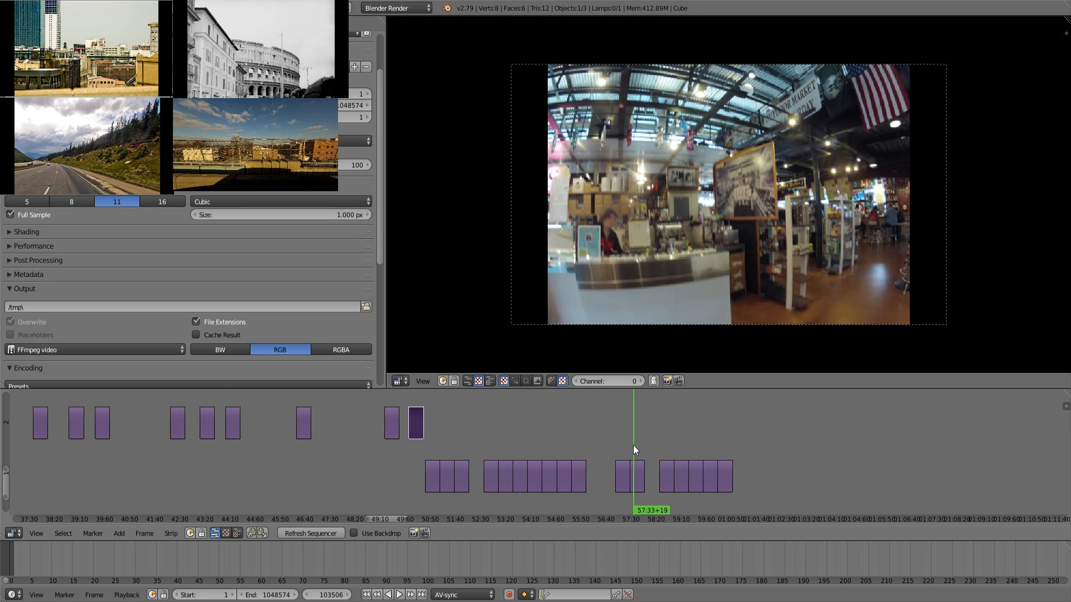
right_click(620, 481)
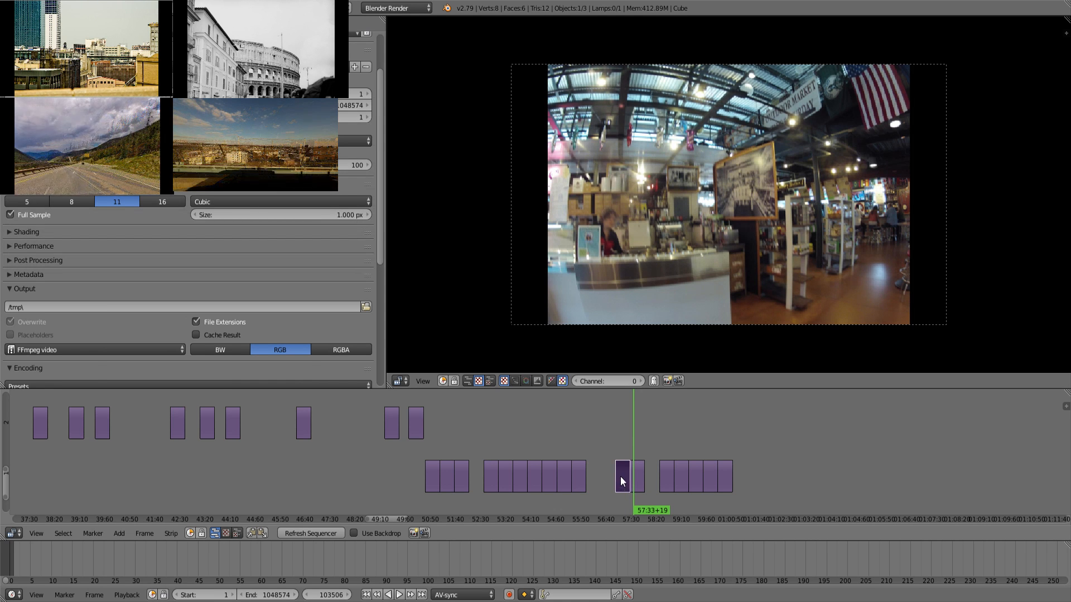
key(g)
click(587, 435)
drag(664, 443, 736, 439)
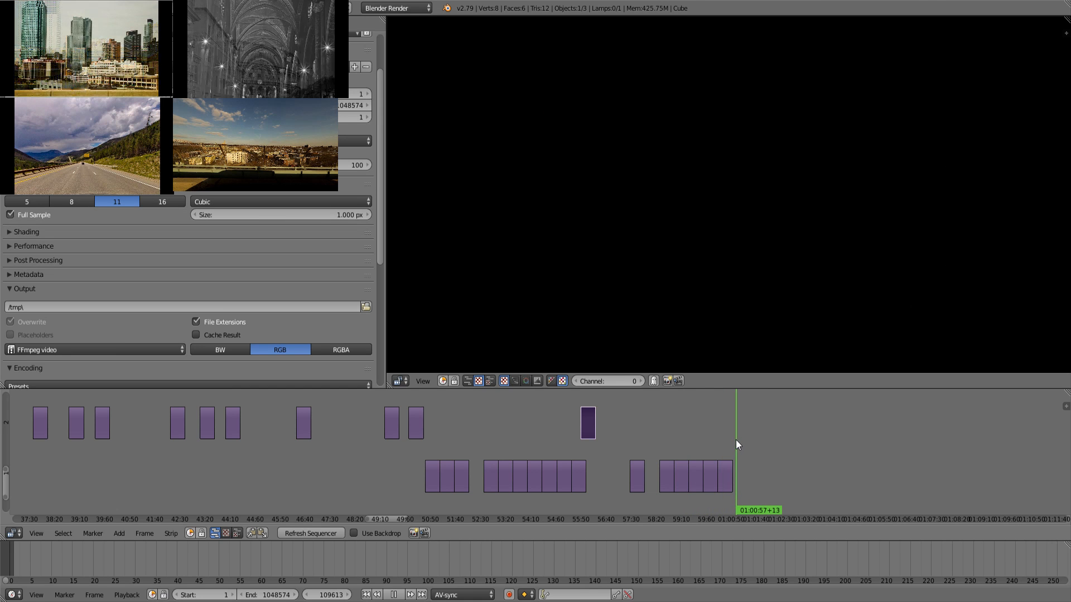
key(g)
click(463, 444)
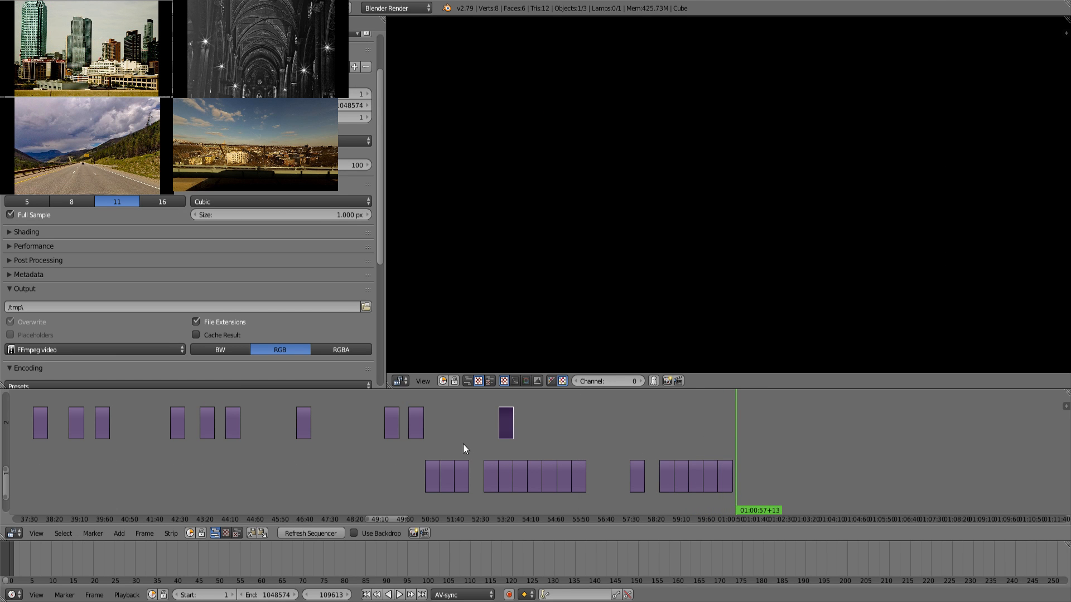
Reorder the two display-case clips in channel 2, placing the wide-angle shot at about 50:30 and the close-up at about 51:50.
click(396, 466)
click(412, 458)
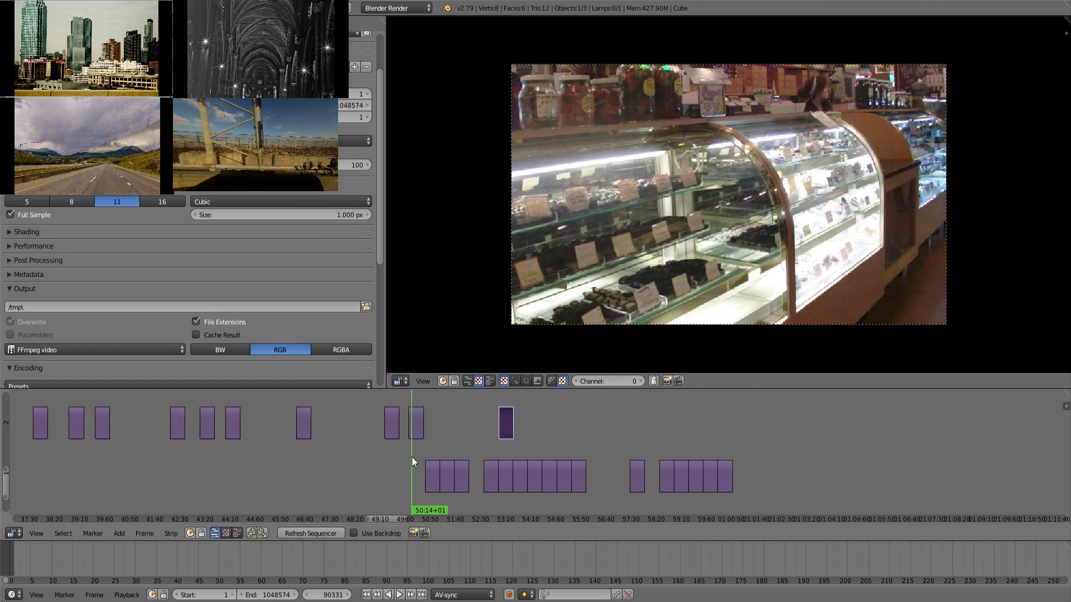
click(509, 443)
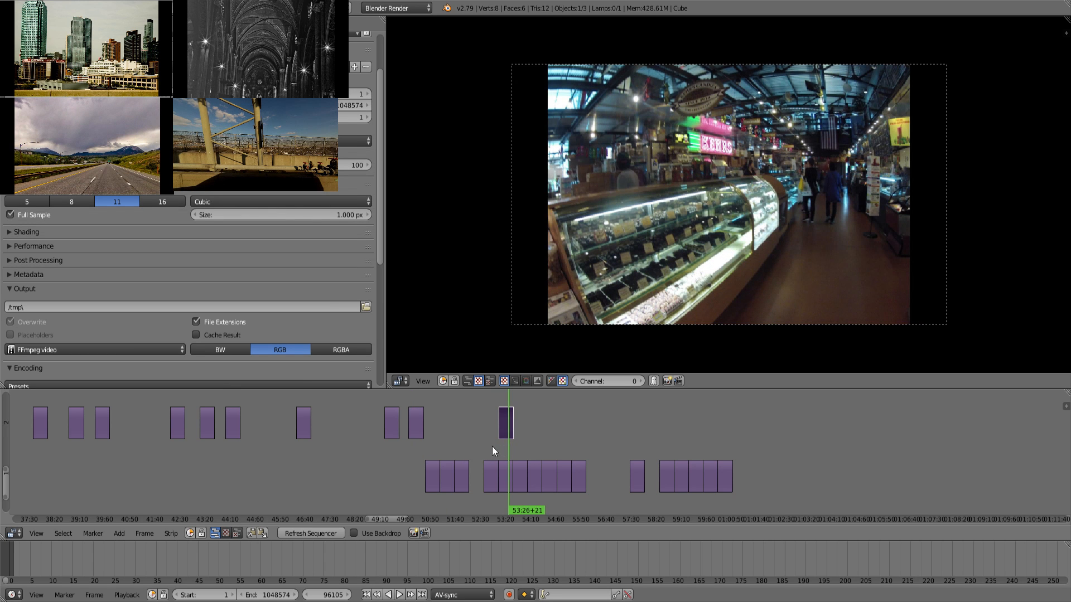
mouse_move(415, 429)
right_down()
mouse_move(458, 425)
mouse_move(420, 428)
right_up()
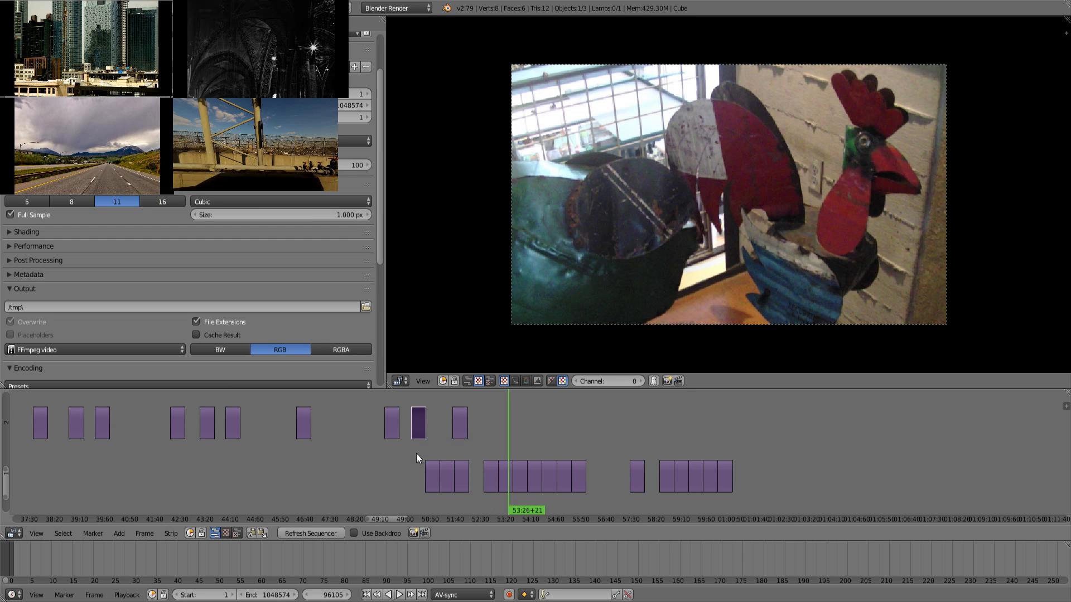
click(404, 461)
drag(404, 461, 419, 457)
click(463, 448)
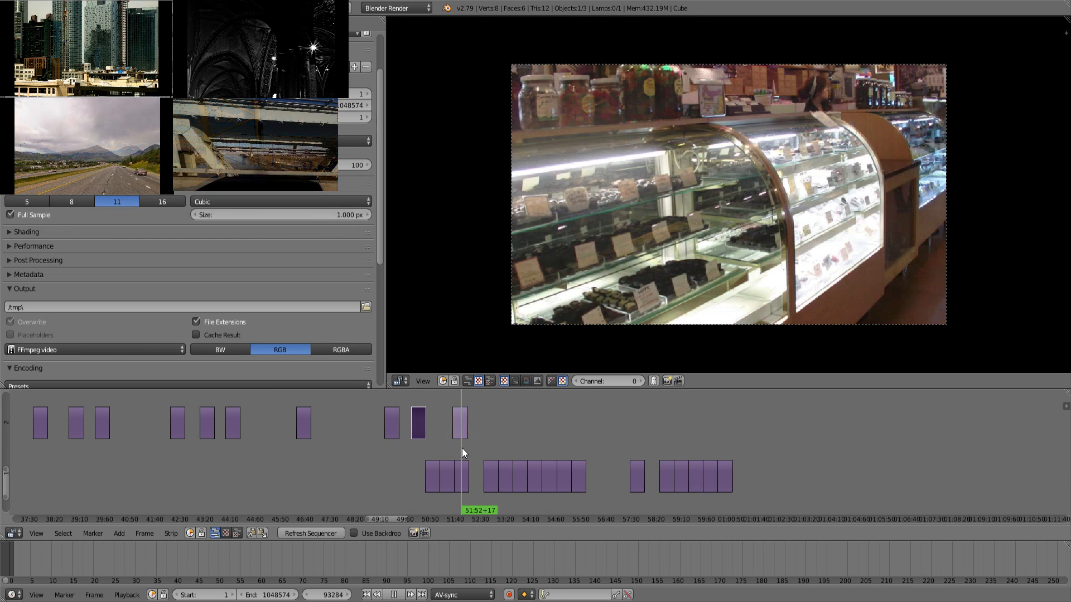
Shift all clips in channel 1 later together so that the first one starts at about 55:00.
middle_drag(415, 485, 261, 473)
key(b)
drag(251, 481, 672, 517)
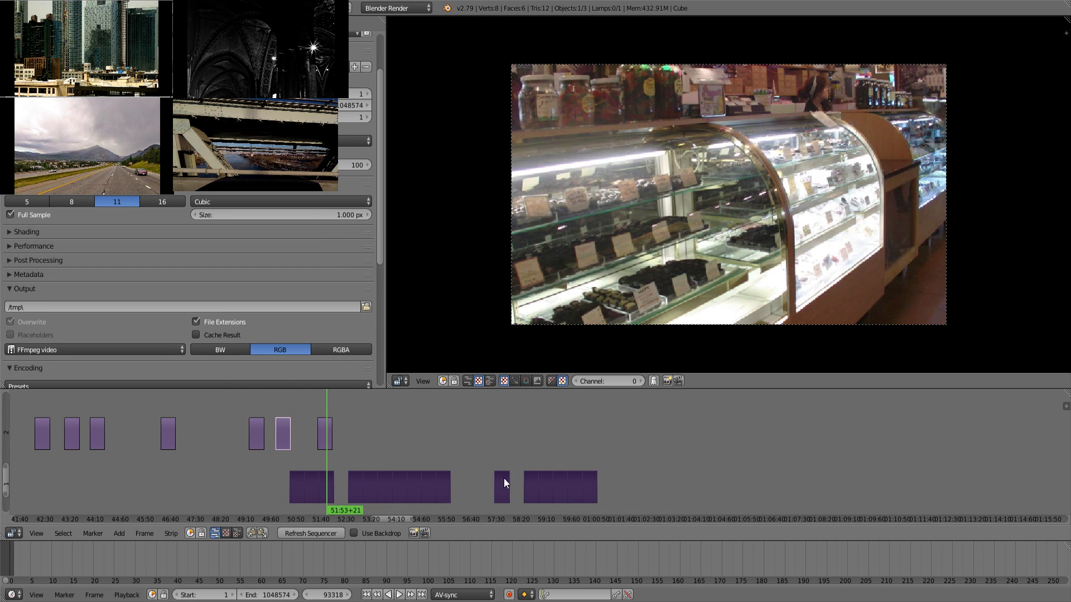
key(g)
click(605, 470)
Move the first channel 1 clip, the market interior with the American flag, to channel 2 at about 54:30.
drag(424, 444, 442, 440)
click(429, 468)
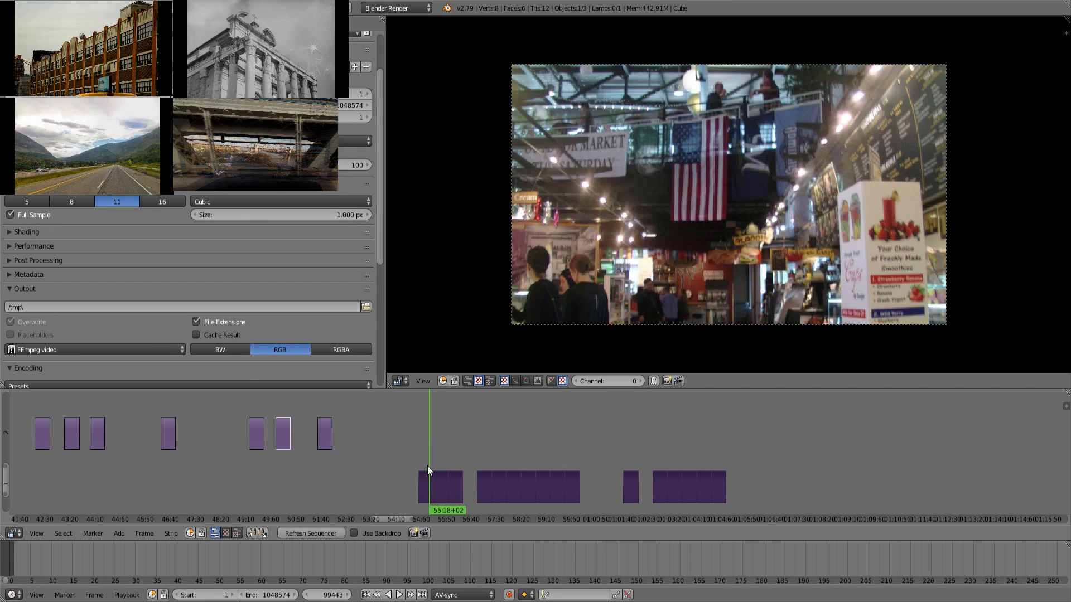
right_drag(422, 495, 396, 449)
key(ctrl+z)
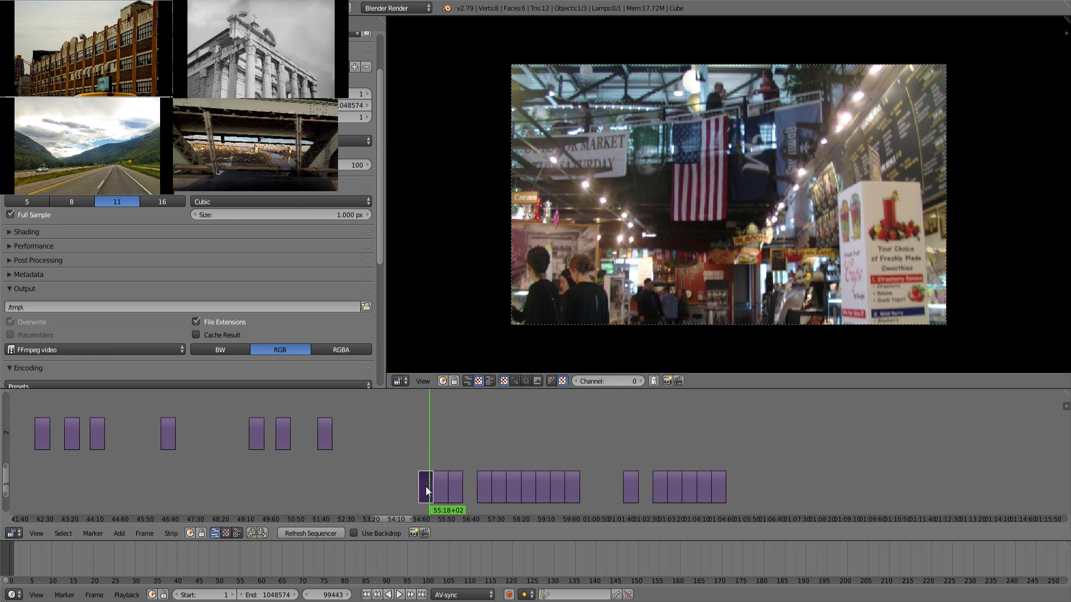
right_drag(426, 486, 406, 442)
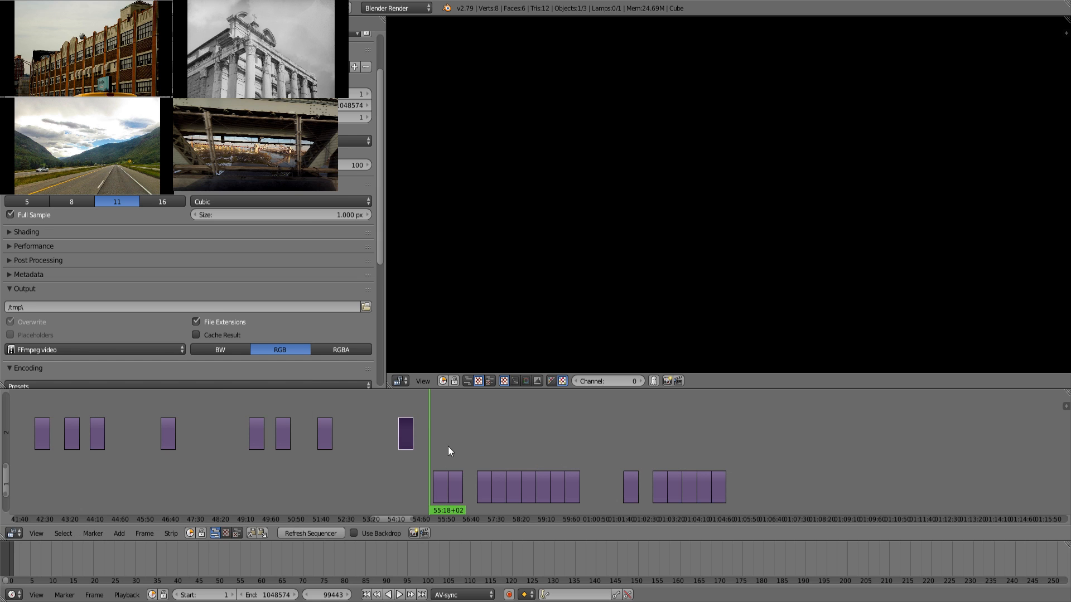
Preview the remaining clips and move the isolated channel 1 clip to channel 2 just before the flag clip, at about 53:50.
click(445, 448)
drag(456, 453, 646, 446)
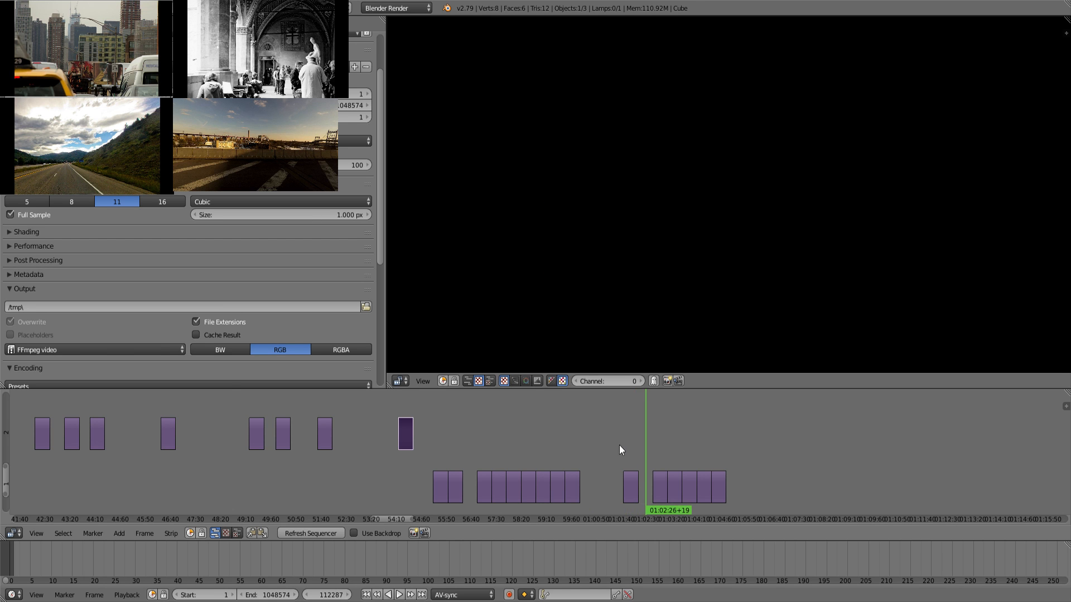
click(625, 446)
click(410, 471)
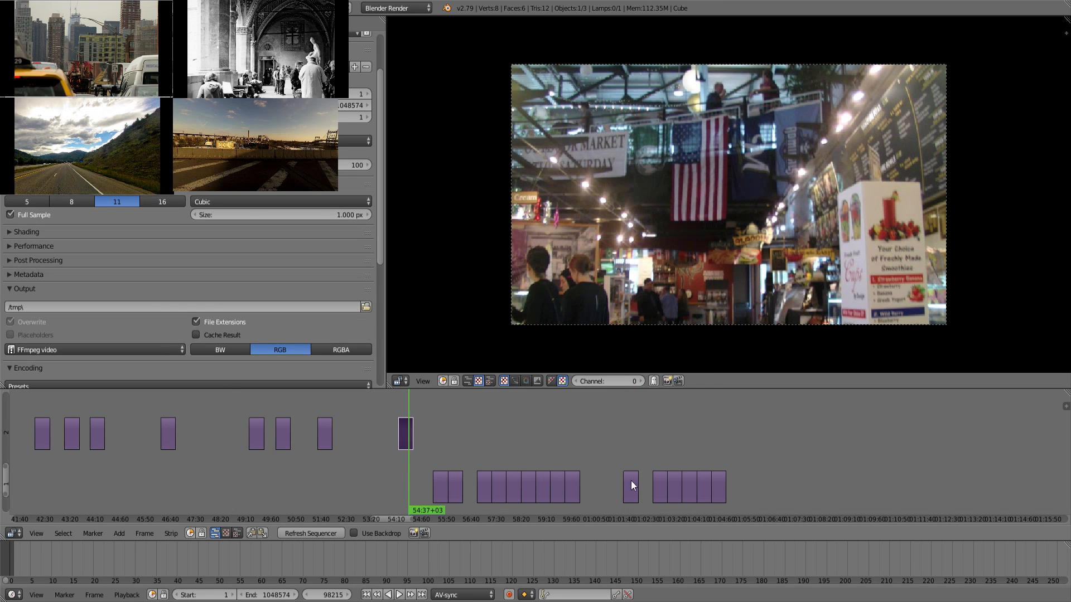
right_drag(631, 484, 385, 435)
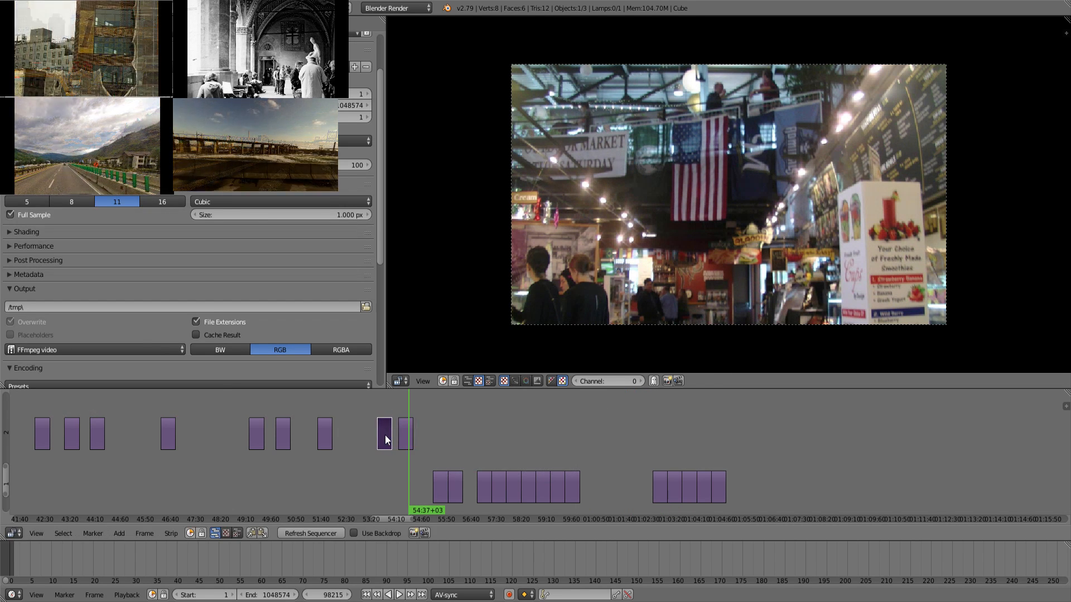
click(385, 466)
drag(385, 467, 411, 468)
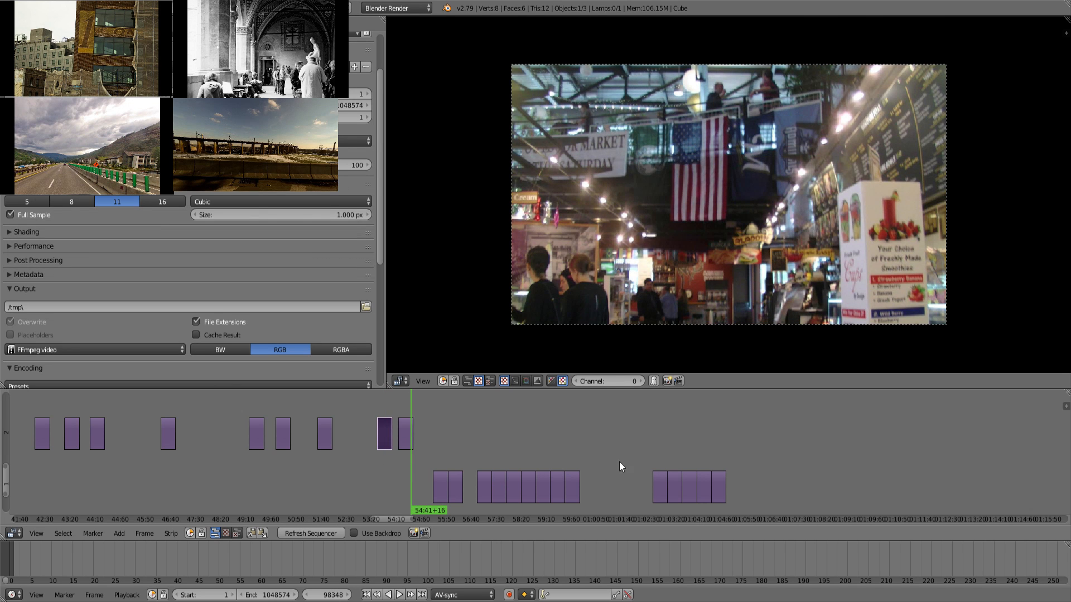
Examine the remaining channel 1 clips and the wide-angle counter clip in channel 2 for shots that belong together.
click(658, 452)
click(567, 446)
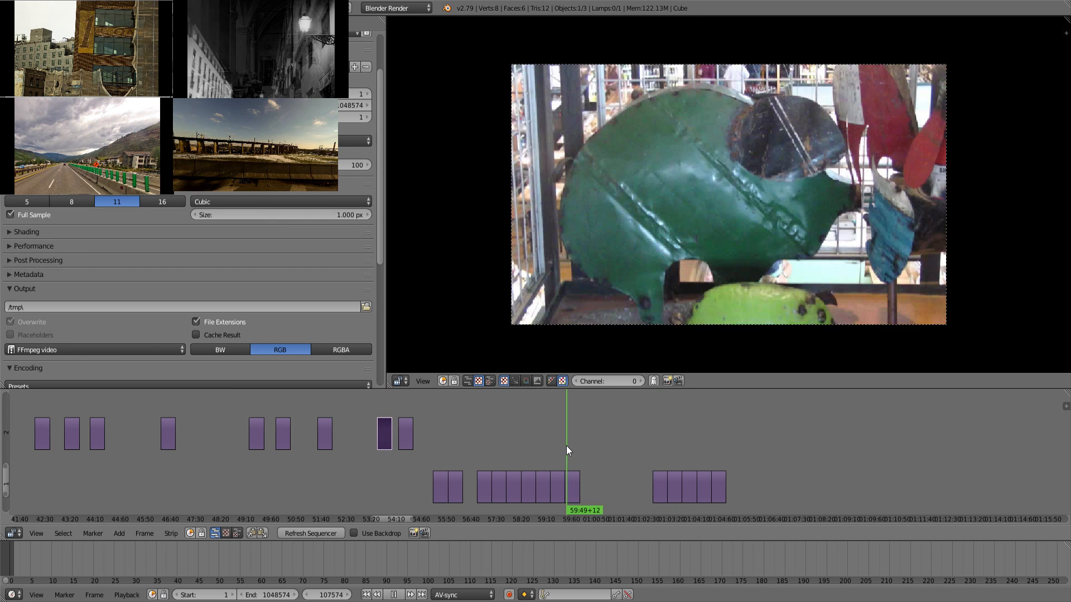
click(598, 449)
drag(639, 448, 724, 448)
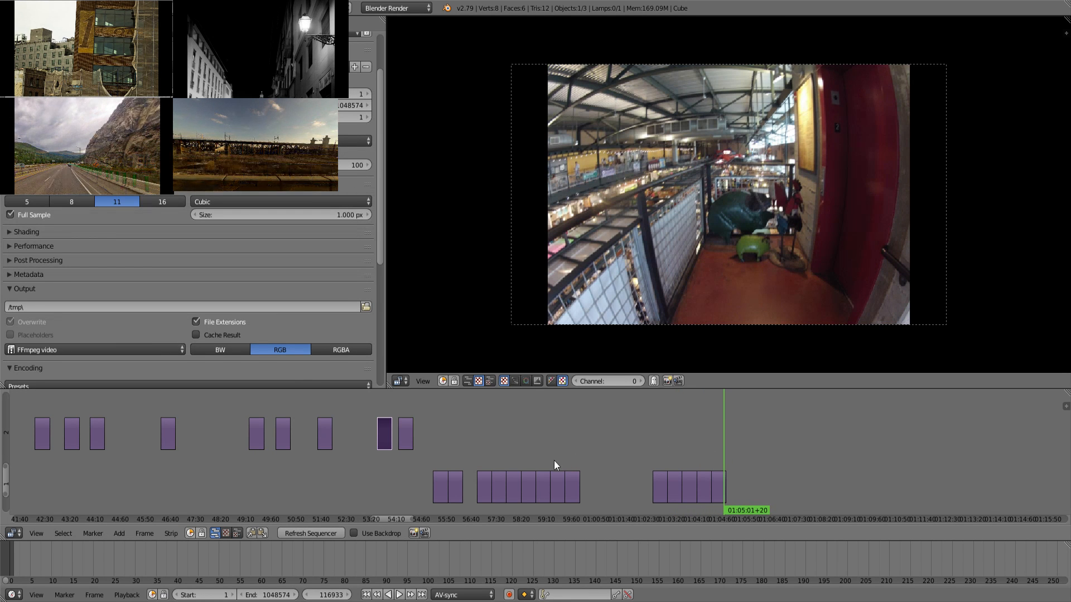
drag(436, 457, 455, 457)
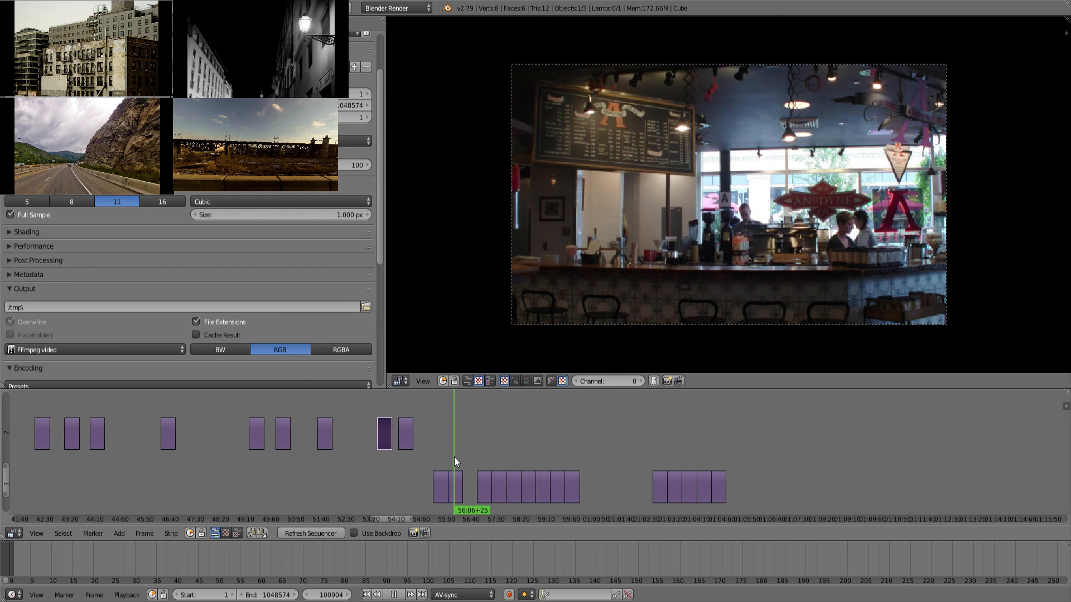
key(alt+a)
click(376, 484)
key(alt+a)
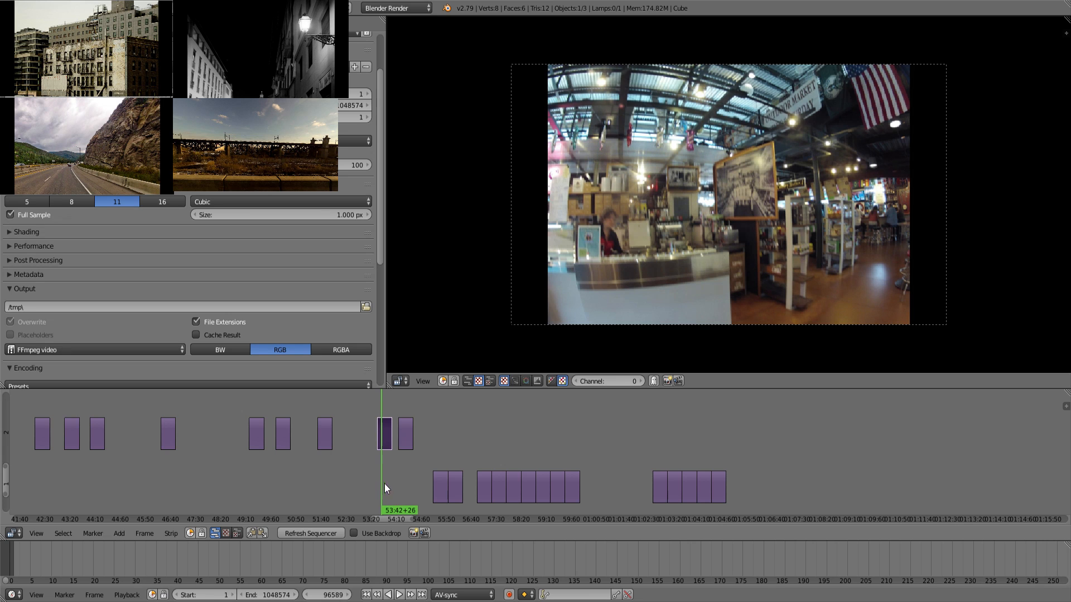
Move the flag clip to about 55:25 and place the counter close-up from channel 1 before it in channel 2, at about 54:45.
click(445, 452)
right_click(408, 445)
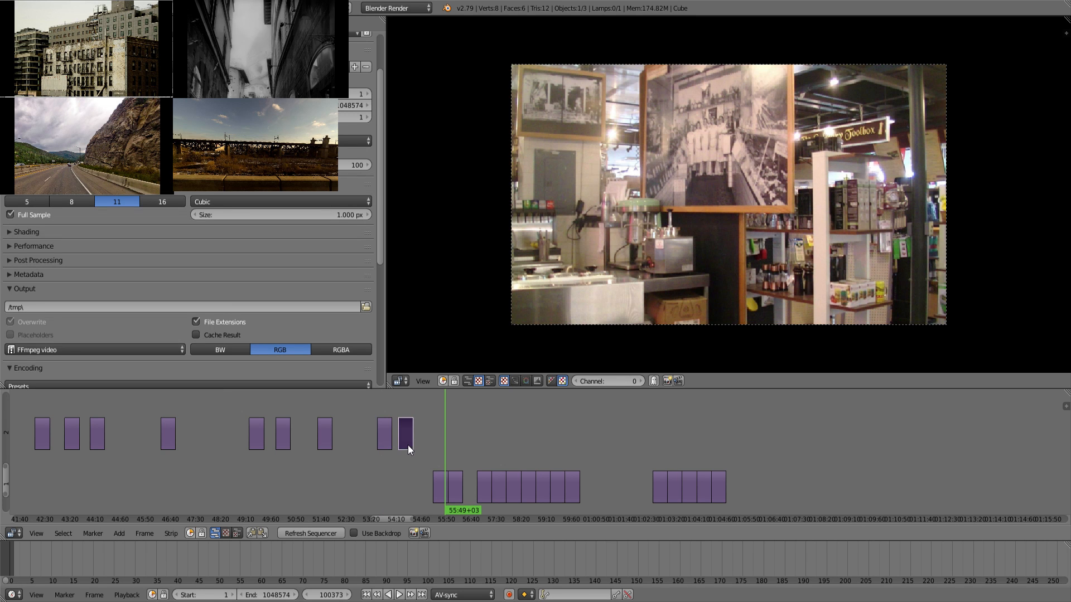
key(g)
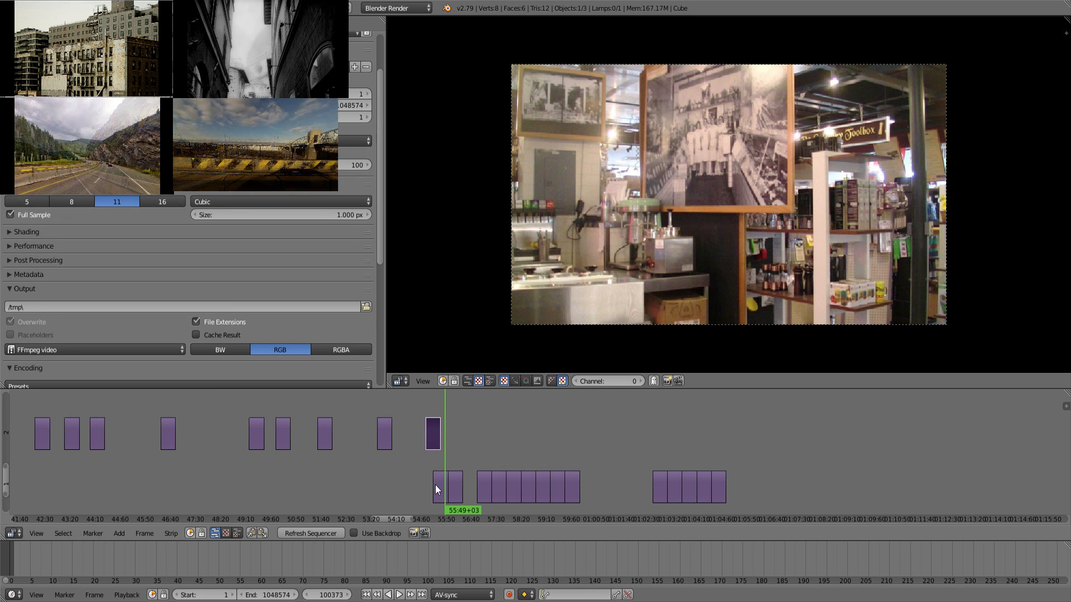
click(412, 443)
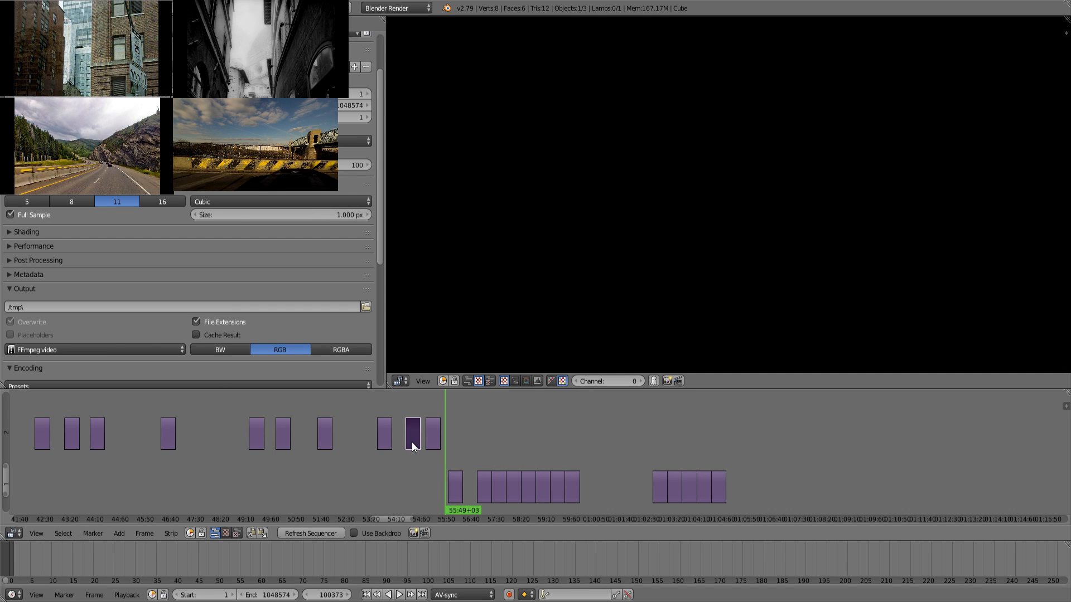
Preview the neighbouring clips and move the coffee bar clip from channel 1 to channel 2 after the flag clip, at about 56:13.
click(457, 451)
key(alt+a)
key(alt+a)
click(429, 473)
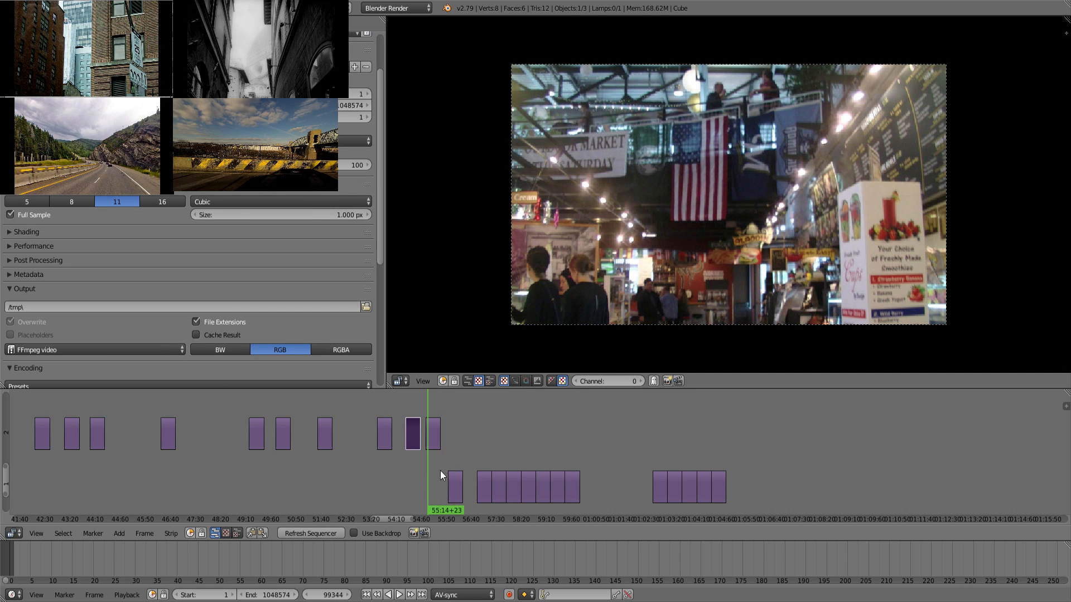
right_click(452, 491)
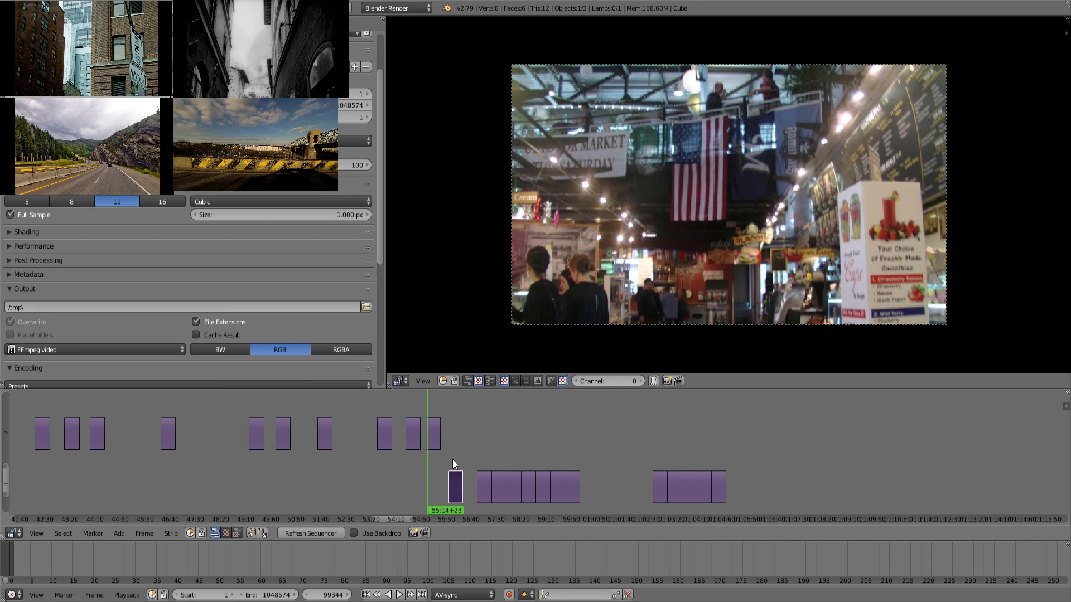
click(456, 489)
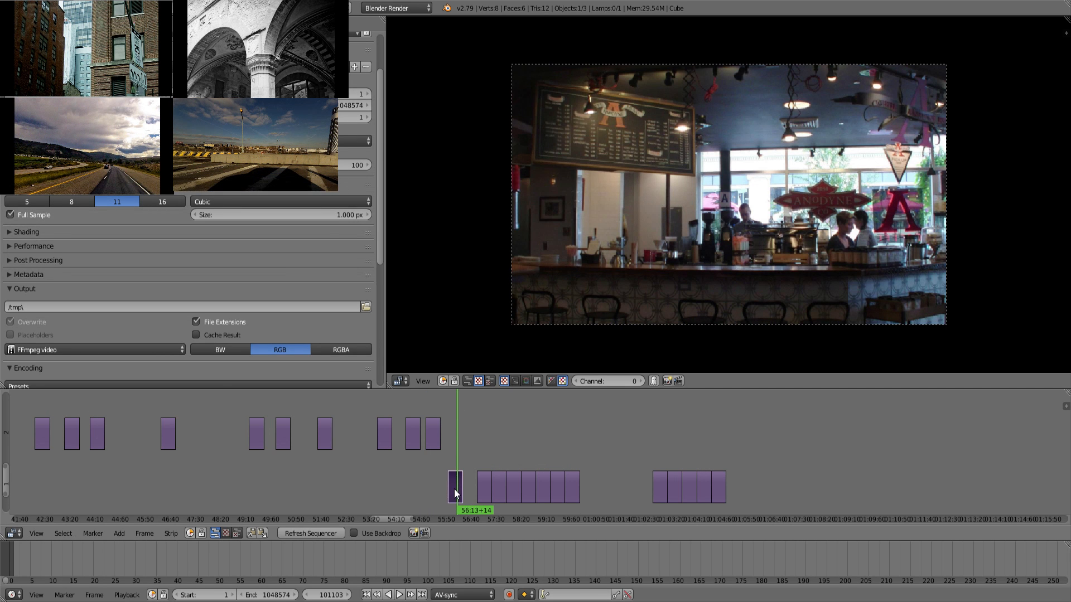
key(g)
click(456, 445)
Preview the remaining channel 1 clips and shift them all later together so that the first starts at about 01:02:10.
click(483, 451)
key(alt+a)
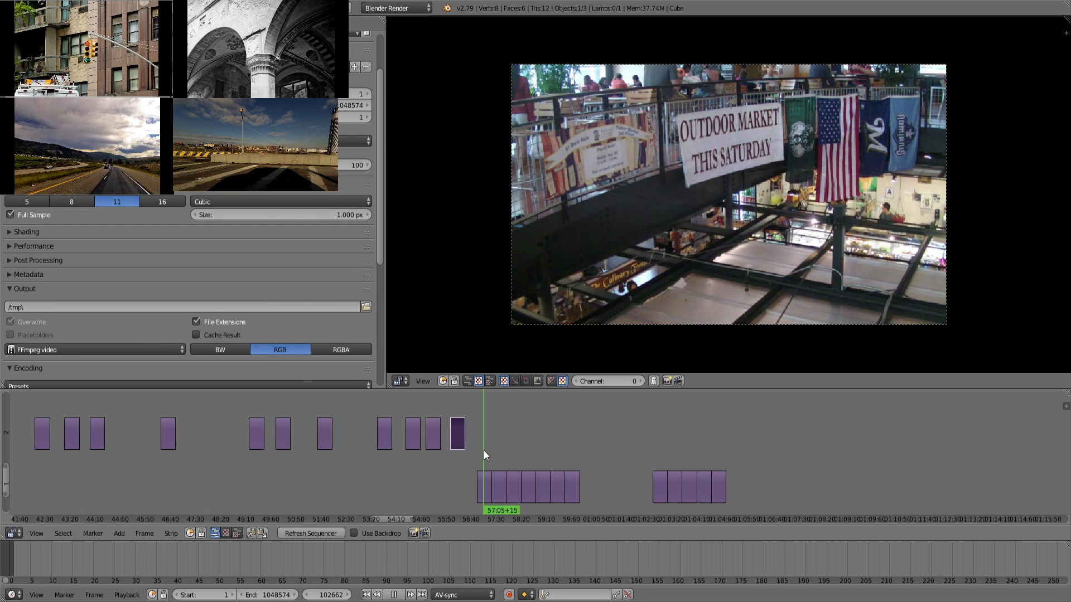
drag(484, 450, 729, 453)
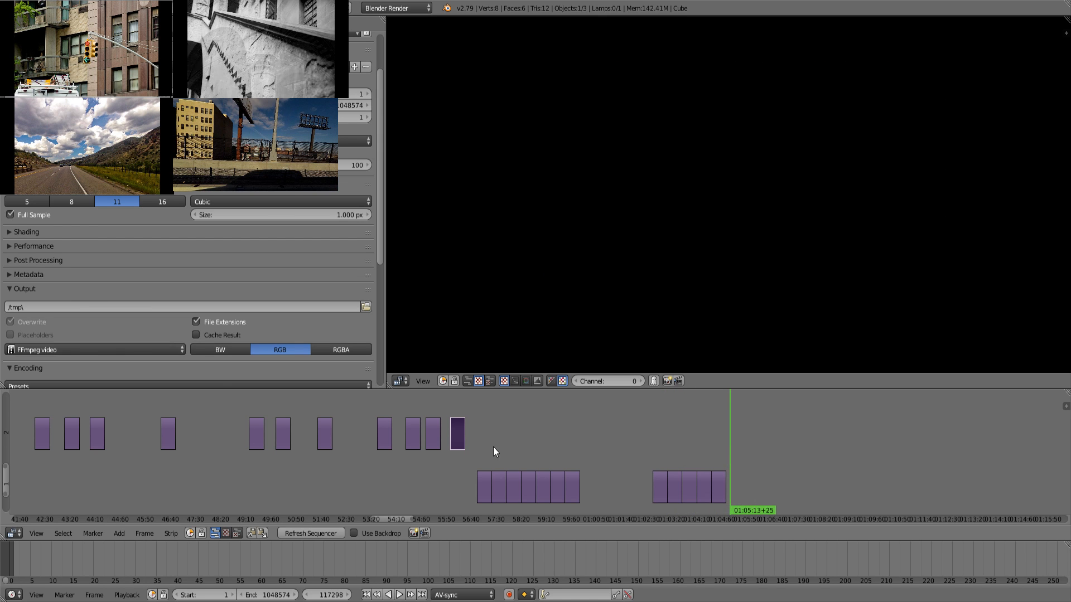
middle_drag(498, 449, 455, 442)
middle_drag(534, 476, 399, 469)
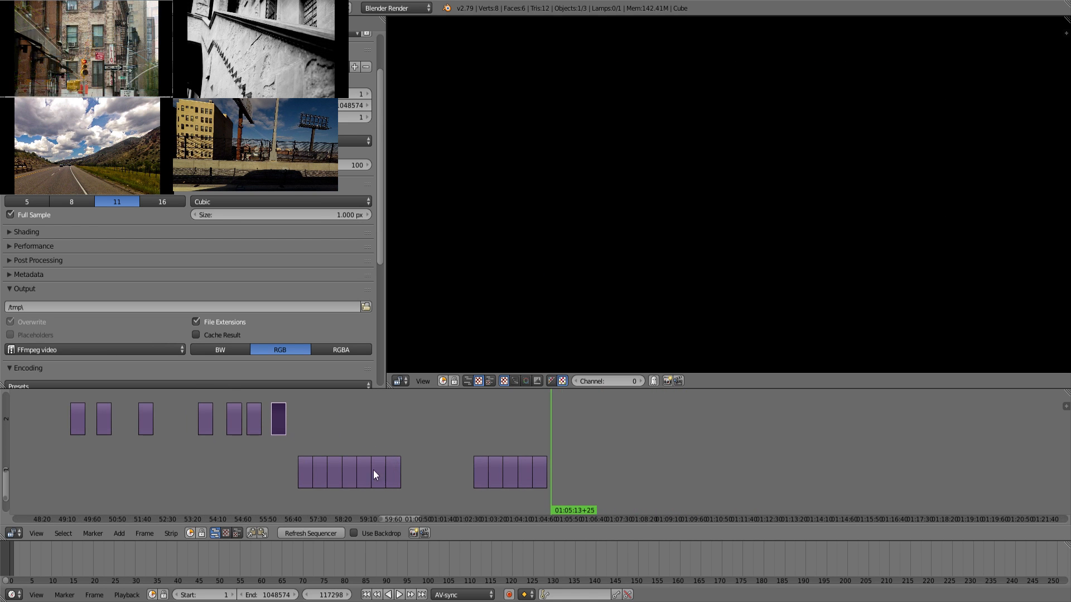
key(b)
drag(262, 472, 538, 492)
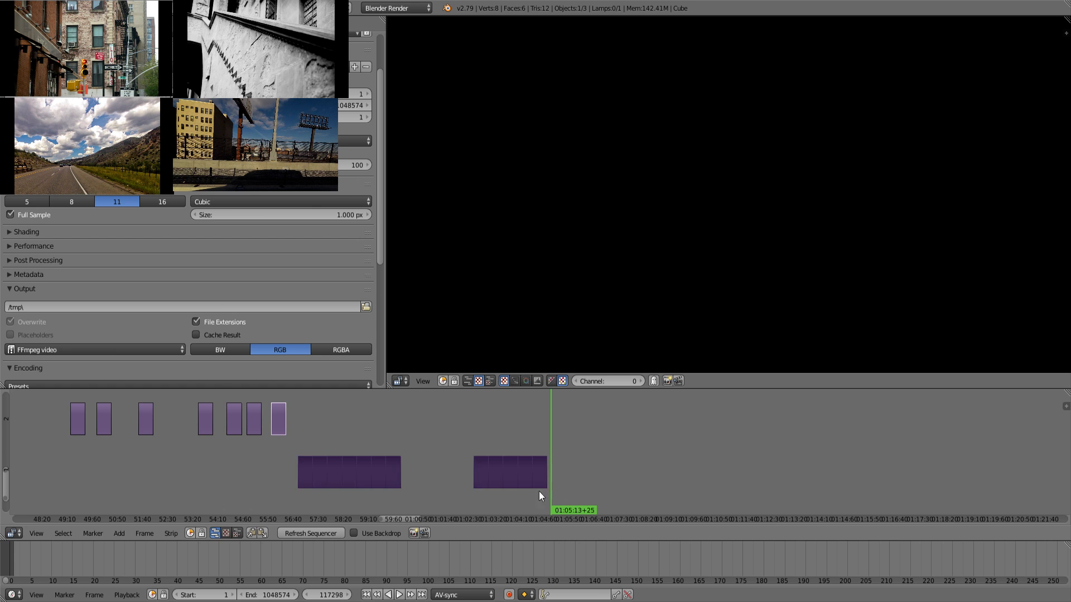
key(g)
click(607, 472)
middle_drag(566, 419, 442, 424)
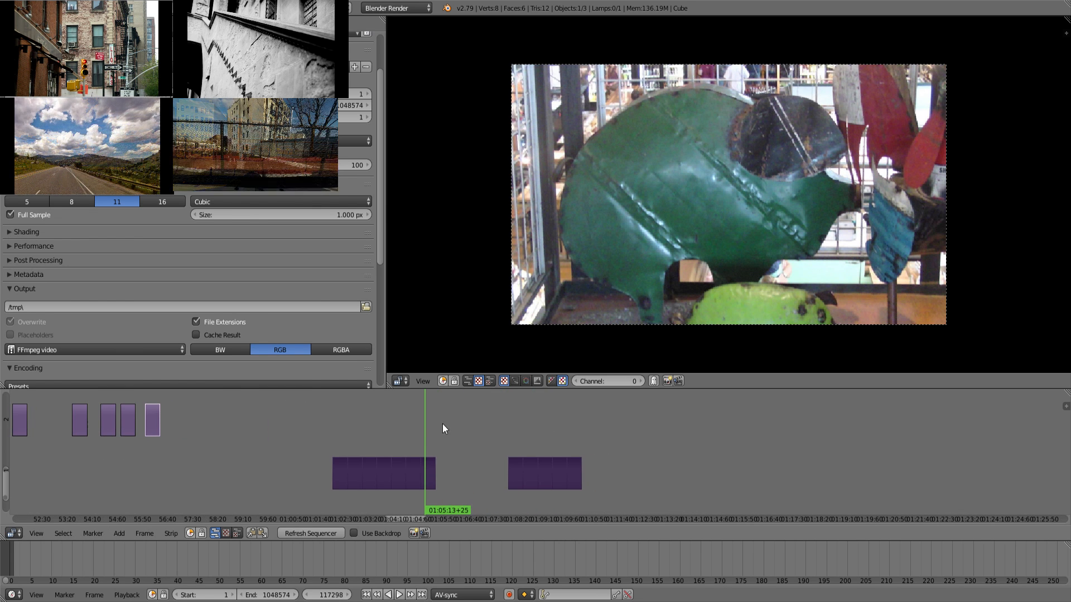
right_click(425, 469)
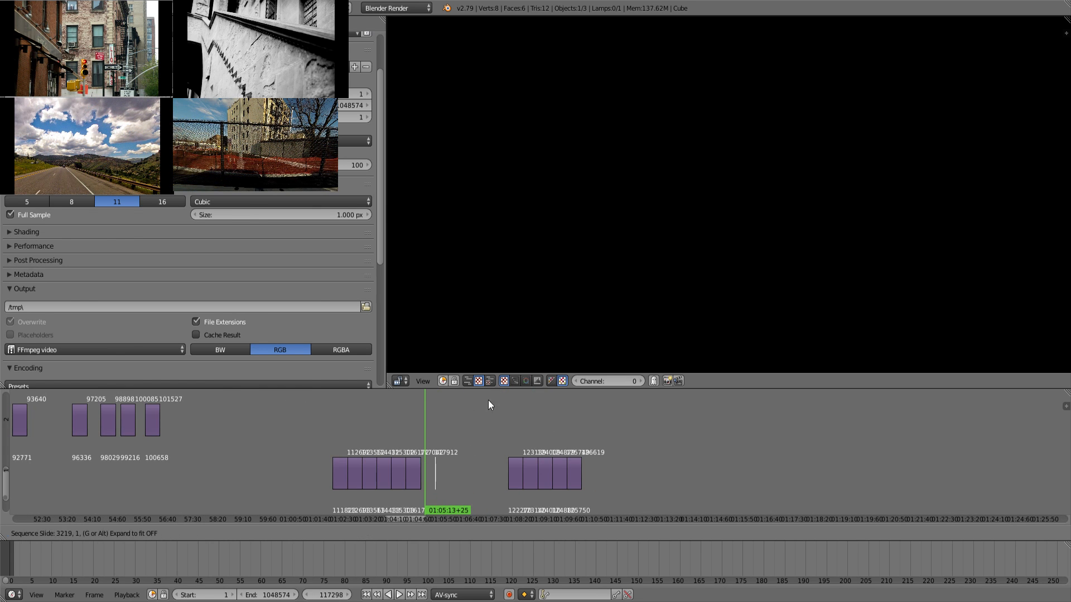
key(Delete)
key(ctrl+z)
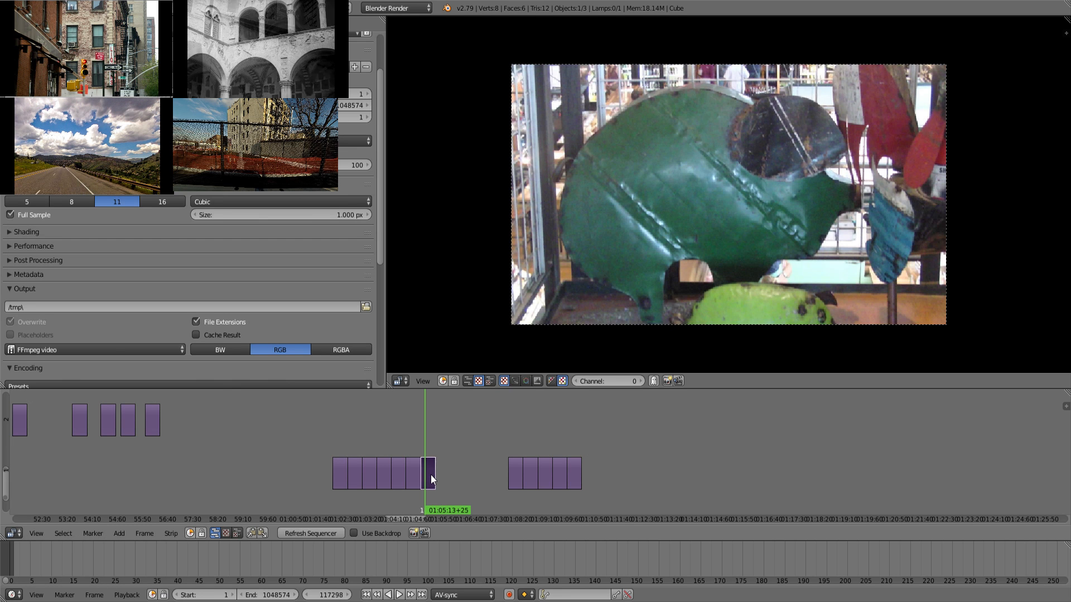
key(e)
click(438, 432)
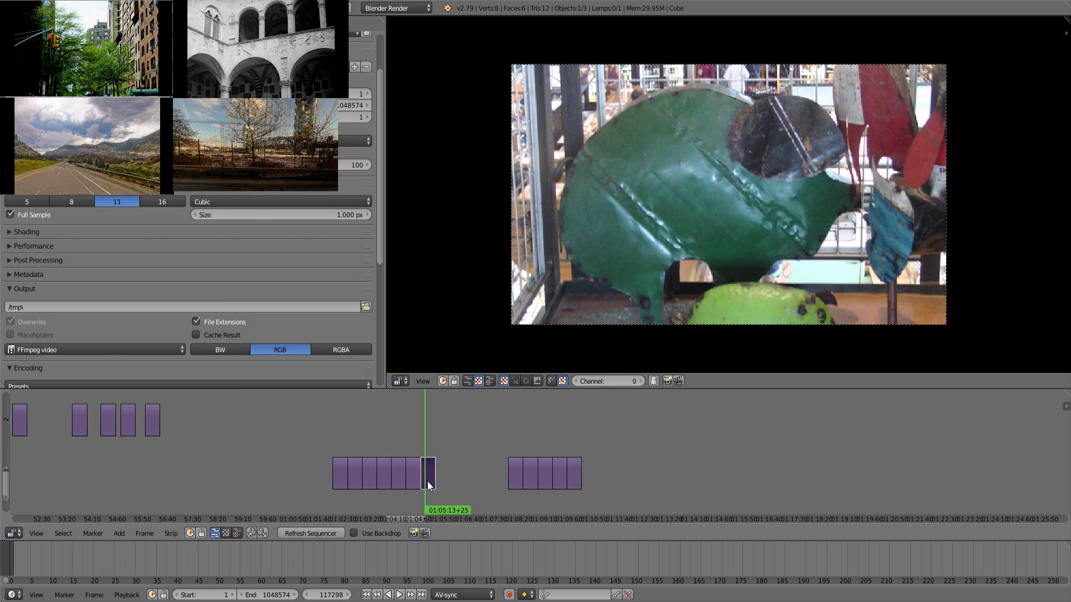
Move the green pig sculpture clip to channel 2 at about 01:11:45 and the wide balcony clip before it at about 01:10:55.
right_drag(427, 485, 621, 427)
click(578, 444)
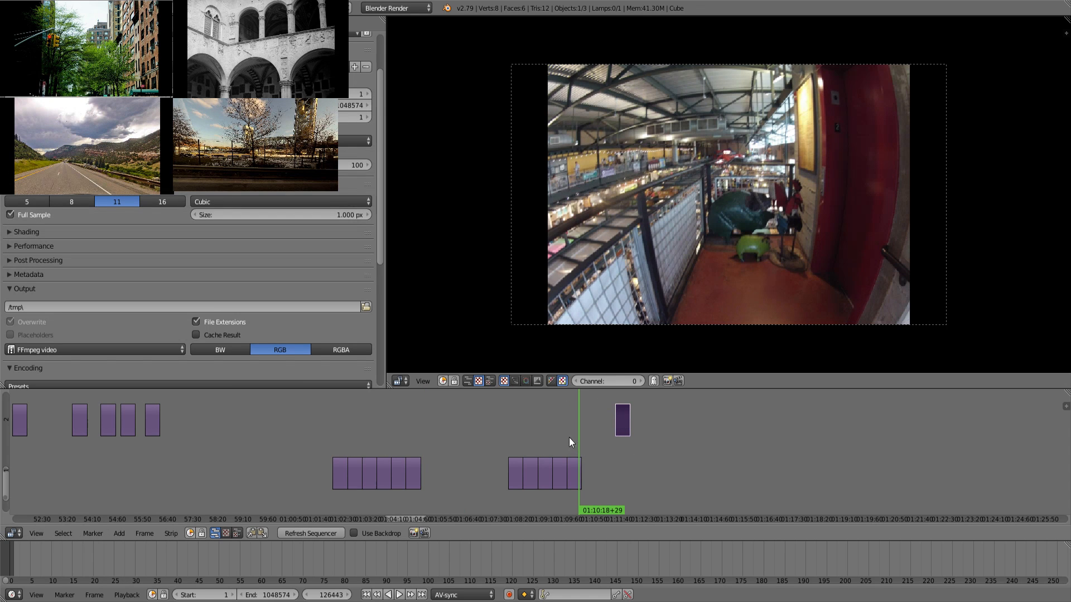
right_drag(573, 470, 598, 423)
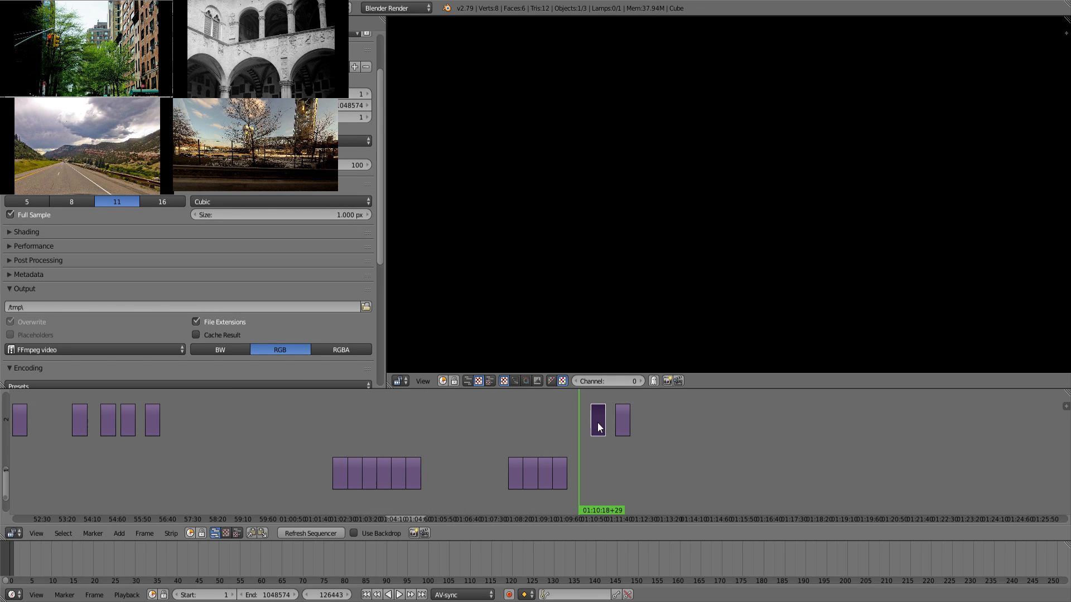
Move the wide overhead market clip to channel 2 at about 01:07:50 and preview the sculpture clips in both channels.
mouse_move(559, 434)
mouse_down()
mouse_move(538, 435)
mouse_move(552, 435)
mouse_up()
click(558, 454)
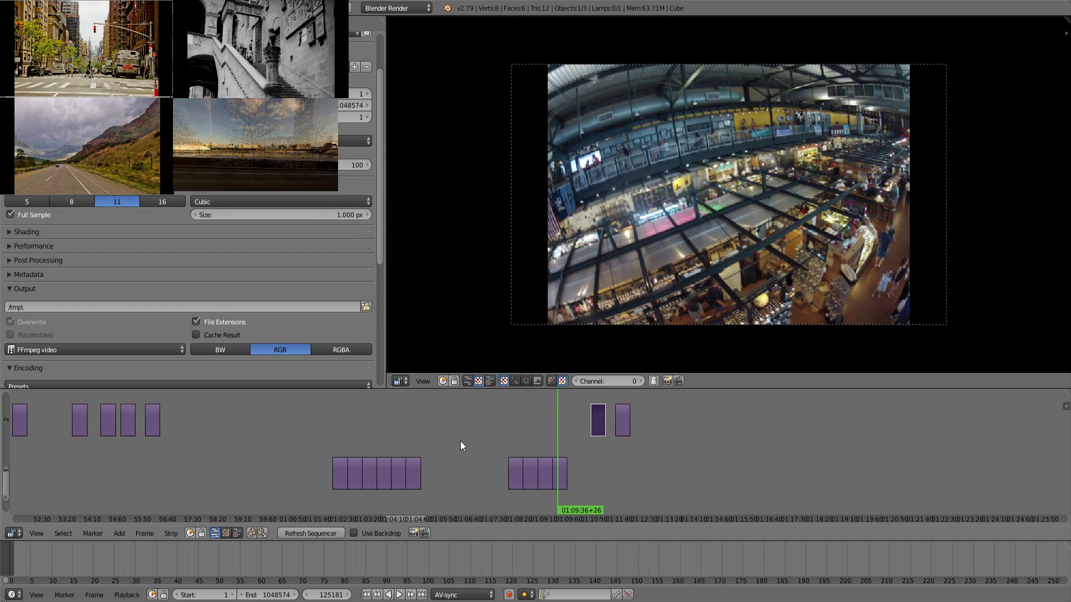
right_drag(563, 485, 505, 416)
mouse_move(423, 442)
mouse_down()
mouse_move(397, 439)
mouse_move(410, 439)
mouse_up()
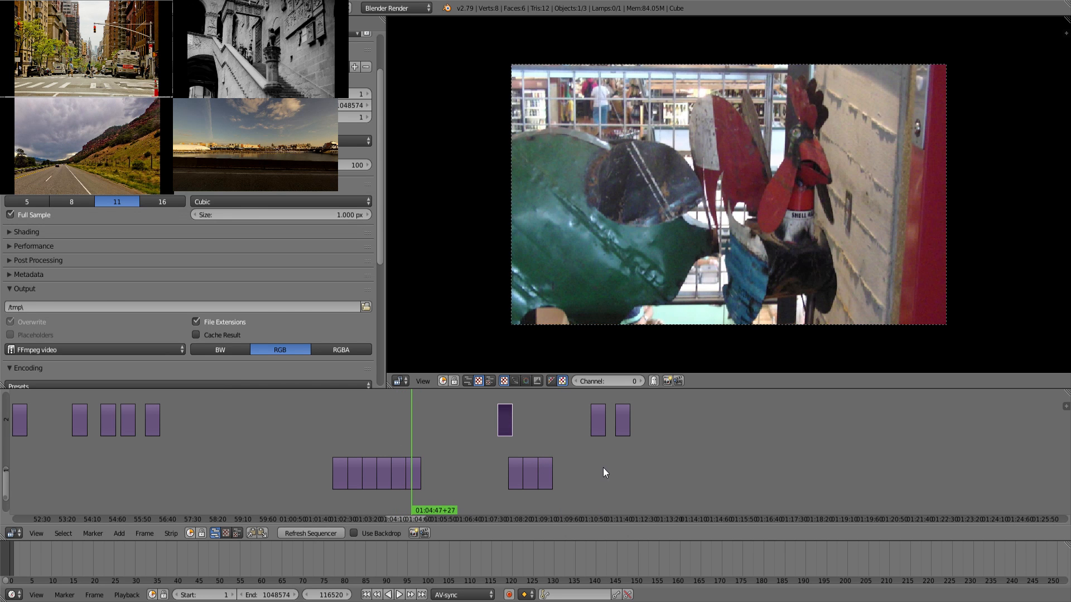
drag(604, 468, 631, 463)
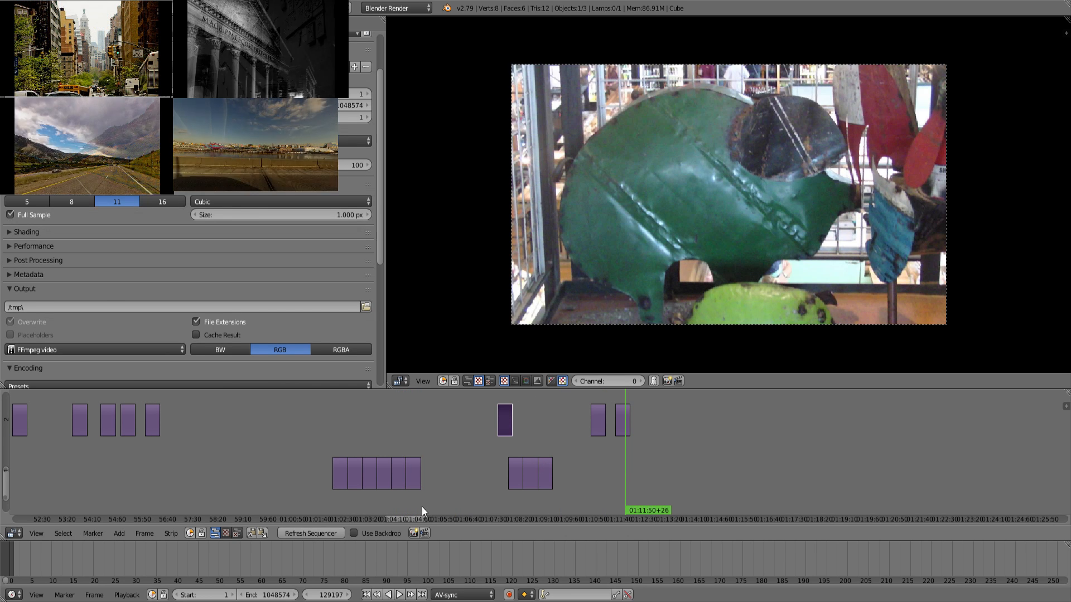
Move the pig and rooster sculpture clip from channel 1 to channel 2 after the green pig clip, starting at about 01:12:43.
click(415, 436)
right_drag(416, 473, 569, 438)
click(569, 455)
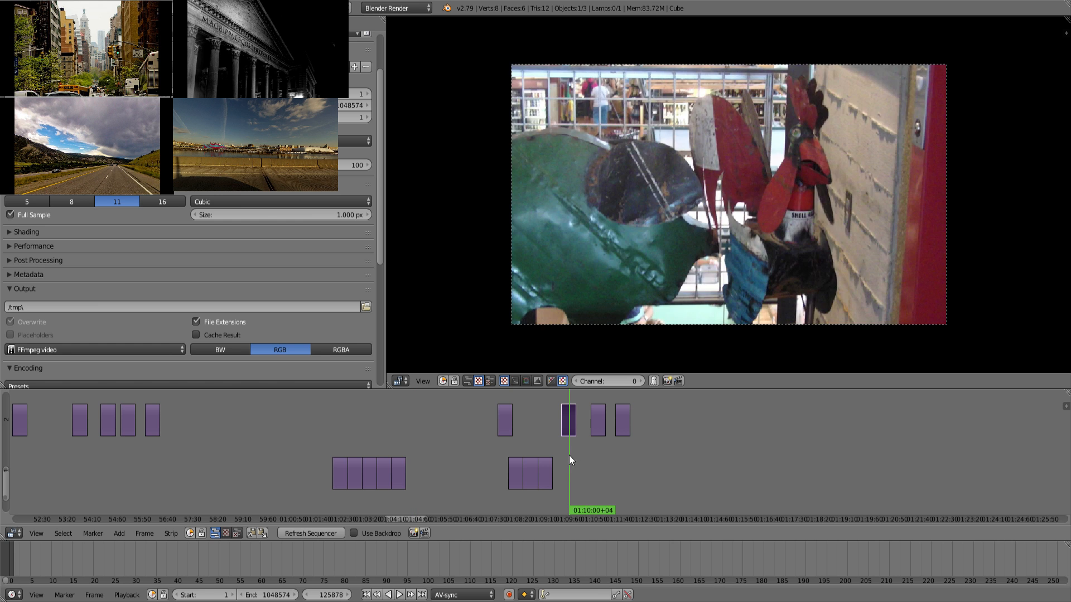
click(596, 459)
click(627, 458)
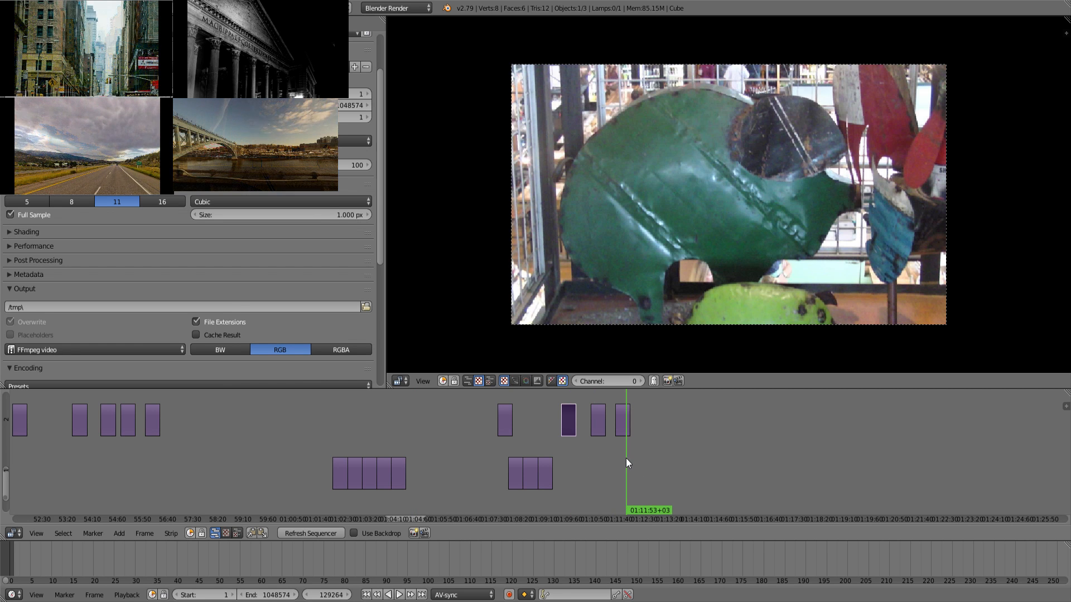
click(572, 462)
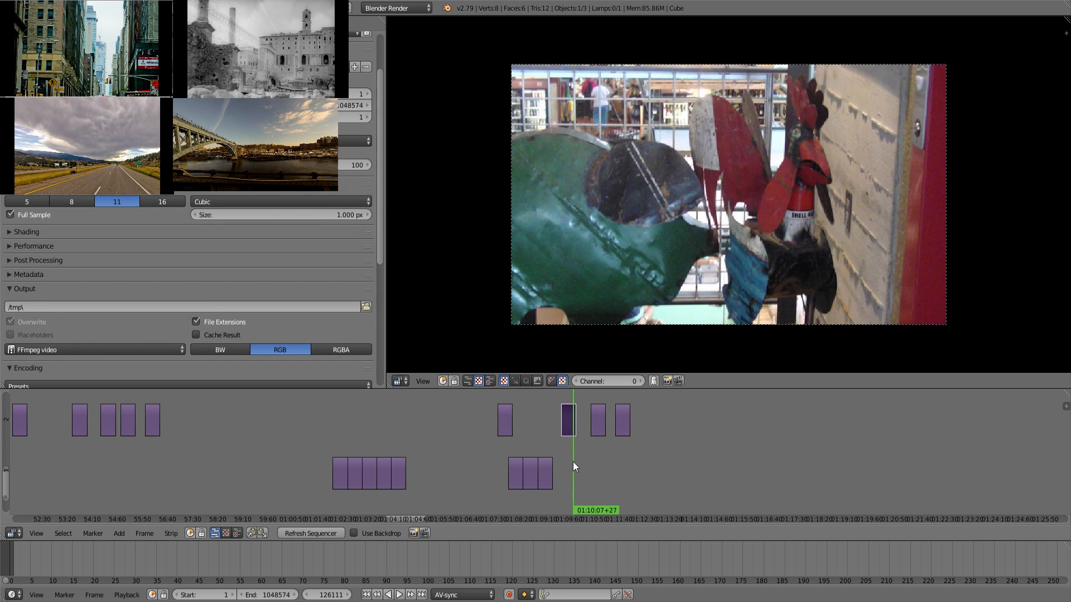
key(g)
click(653, 435)
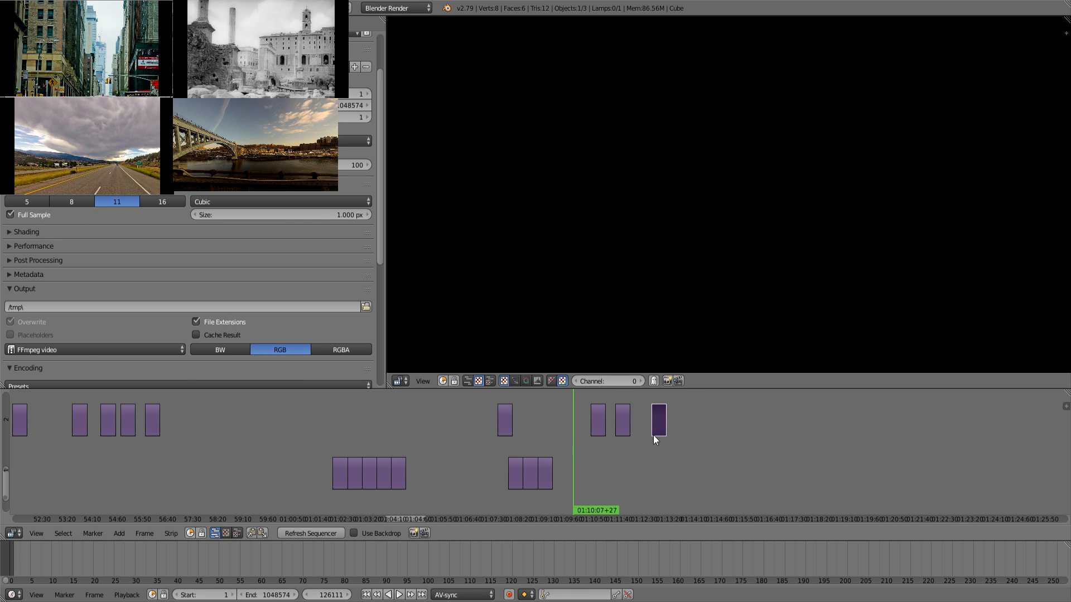
Move the green pig clip earlier in channel 2, just before its neighbouring clip, starting at about 01:10:04, and preview the group.
click(624, 464)
right_drag(618, 428, 579, 429)
click(584, 461)
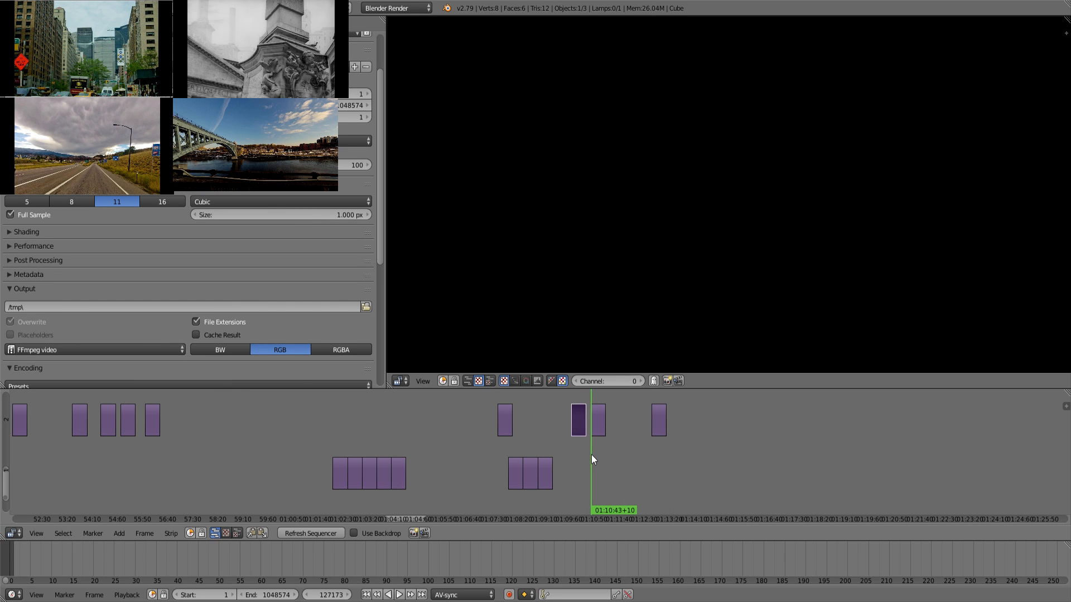
click(598, 453)
click(654, 458)
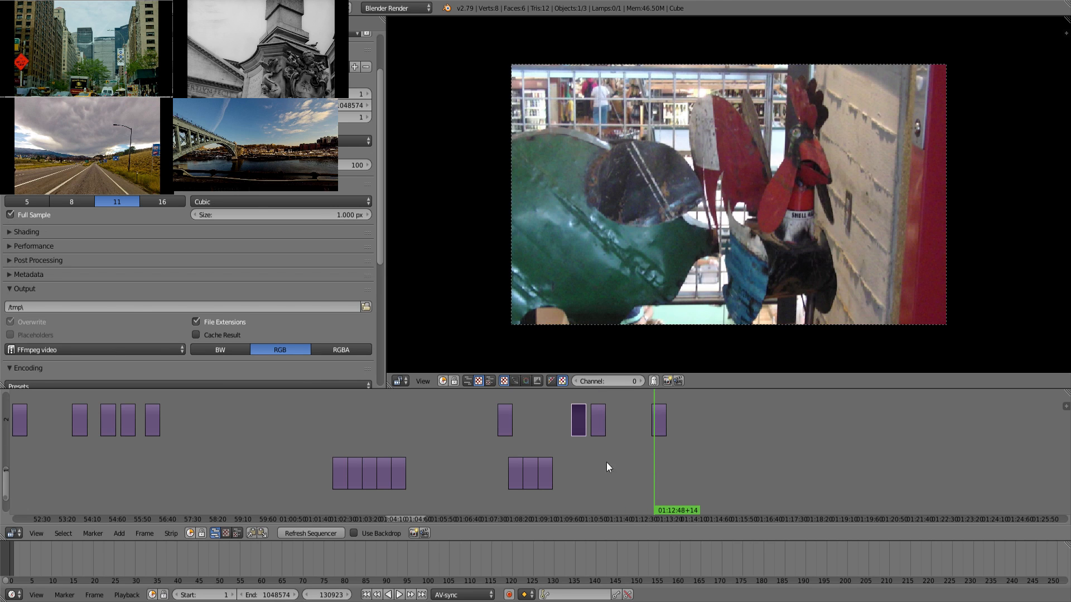
Preview the three wide clips in channel 1 and move the wide overhead market clip earlier in channel 2, starting at about 01:06:42.
middle_drag(523, 446, 558, 446)
click(560, 438)
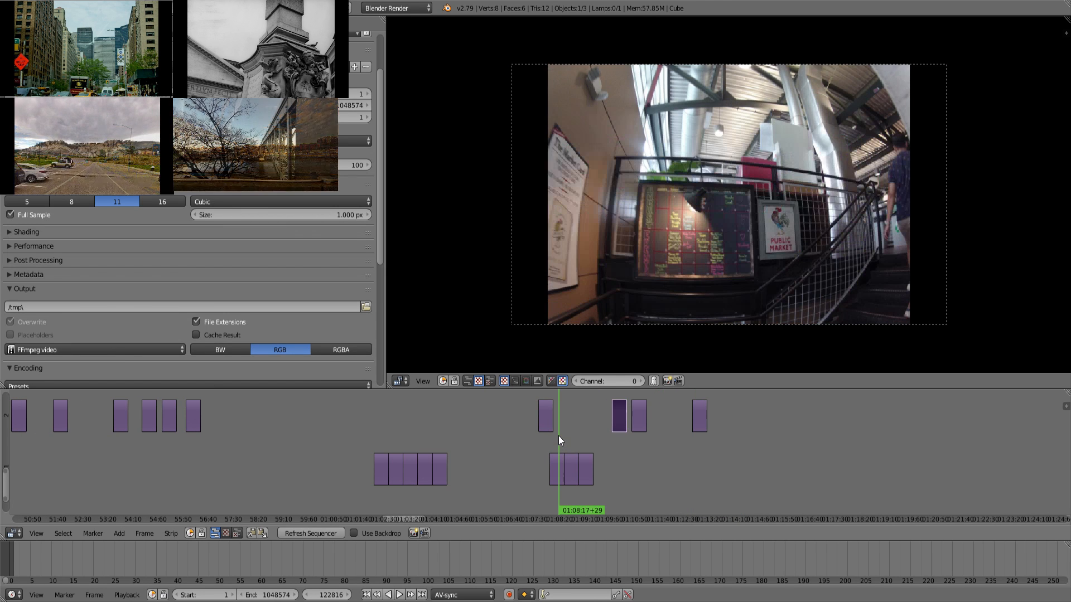
click(570, 433)
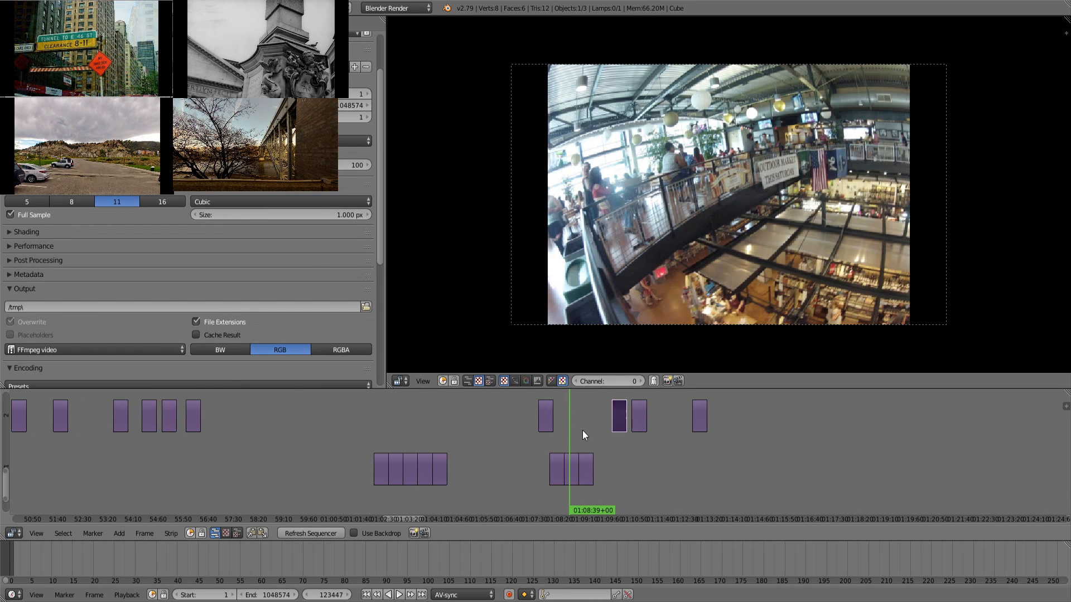
click(582, 430)
click(567, 443)
mouse_move(555, 442)
mouse_down()
mouse_move(585, 434)
mouse_move(543, 444)
mouse_move(550, 435)
mouse_up()
right_drag(545, 429, 518, 446)
mouse_move(518, 446)
mouse_down()
mouse_move(587, 436)
mouse_move(559, 438)
mouse_move(521, 461)
mouse_up()
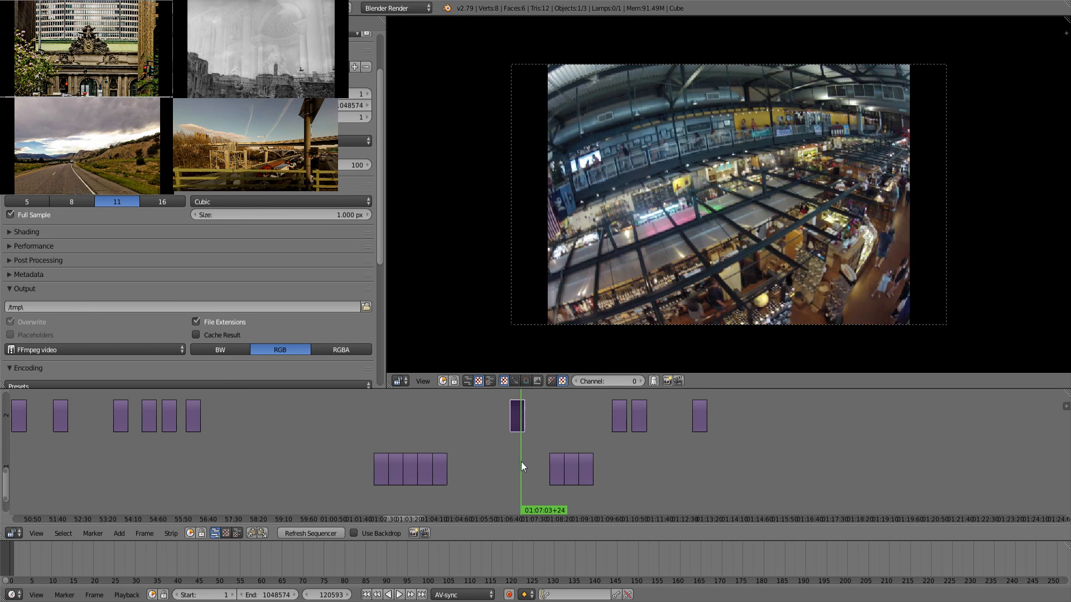
Move the rooster close-up from channel 1 to channel 2 at about 01:08:55 and preview the neighbouring sculpture clips.
drag(441, 433, 395, 438)
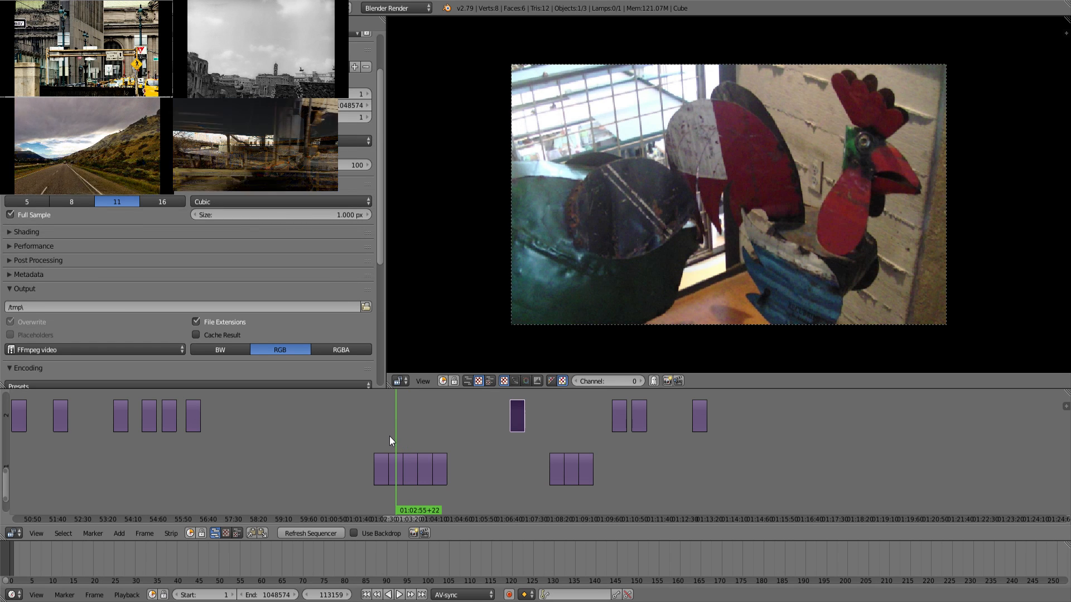
mouse_move(388, 436)
mouse_down()
mouse_move(378, 433)
mouse_move(393, 436)
mouse_up()
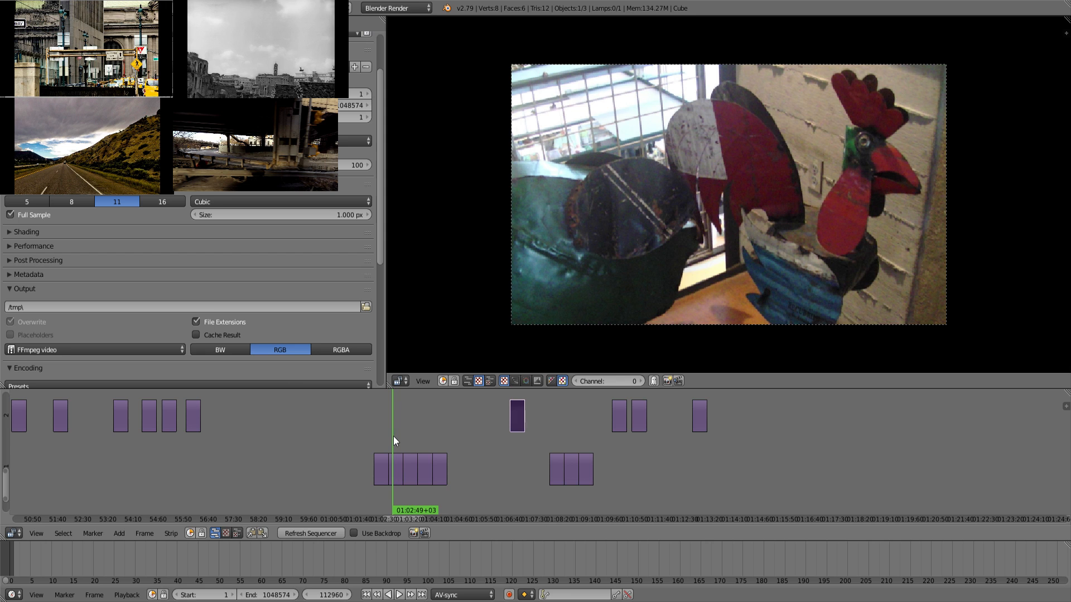
right_click(395, 473)
key(g)
click(590, 430)
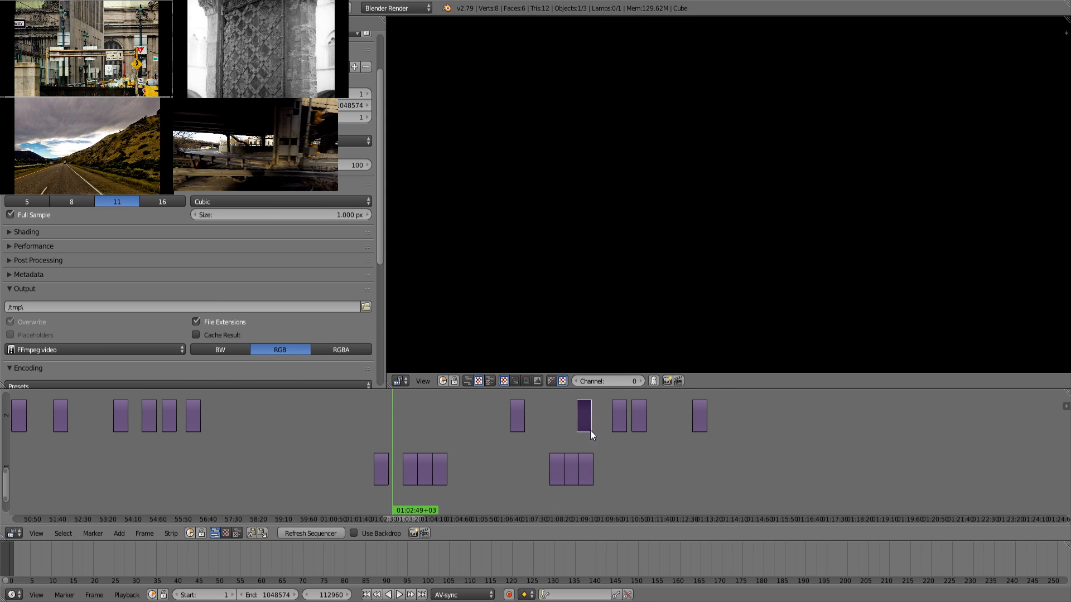
click(618, 454)
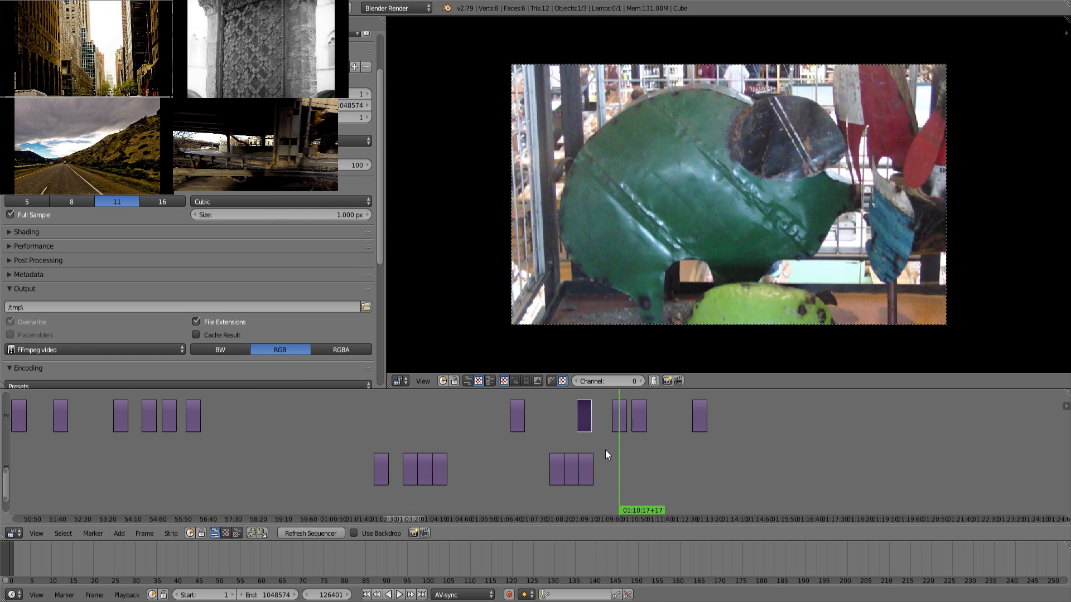
click(640, 453)
click(702, 462)
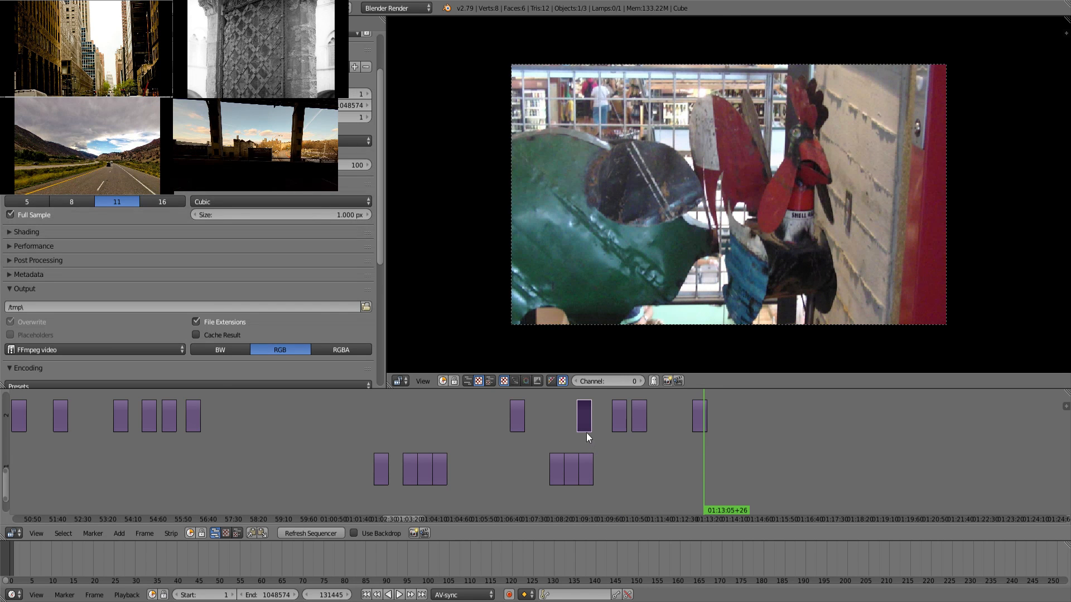
Move the rooster close-up to the end of the sculpture group in channel 2, starting at about 01:13:52.
key(g)
click(736, 443)
click(730, 454)
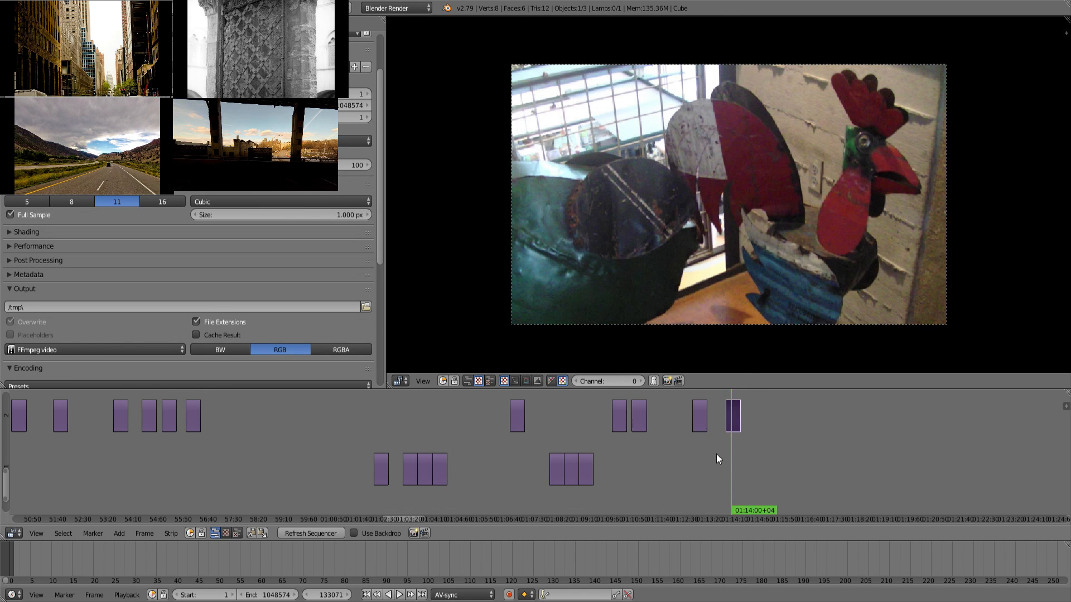
key(g)
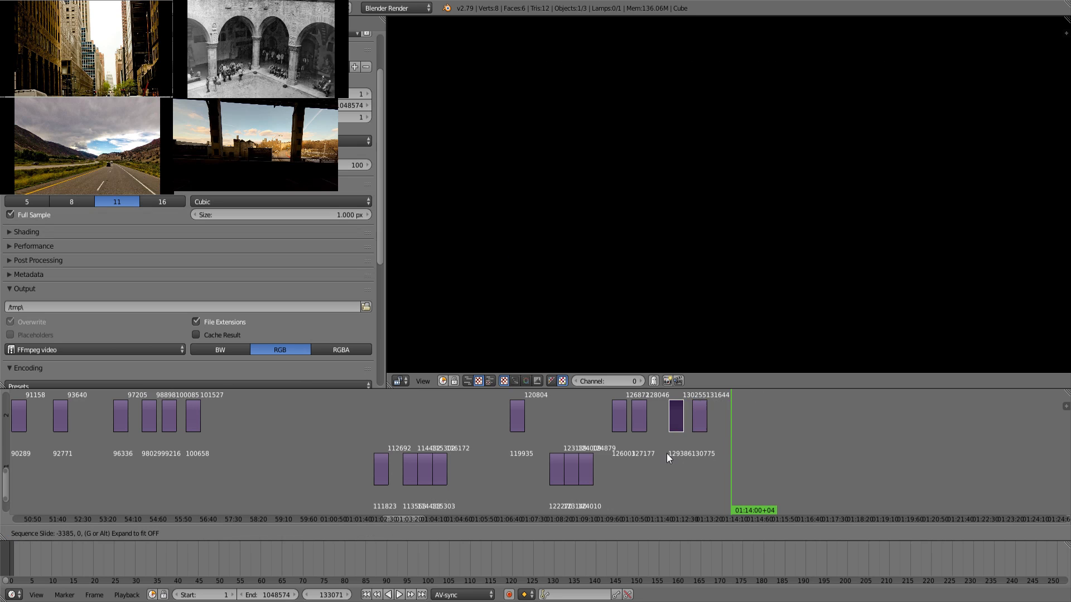
click(731, 446)
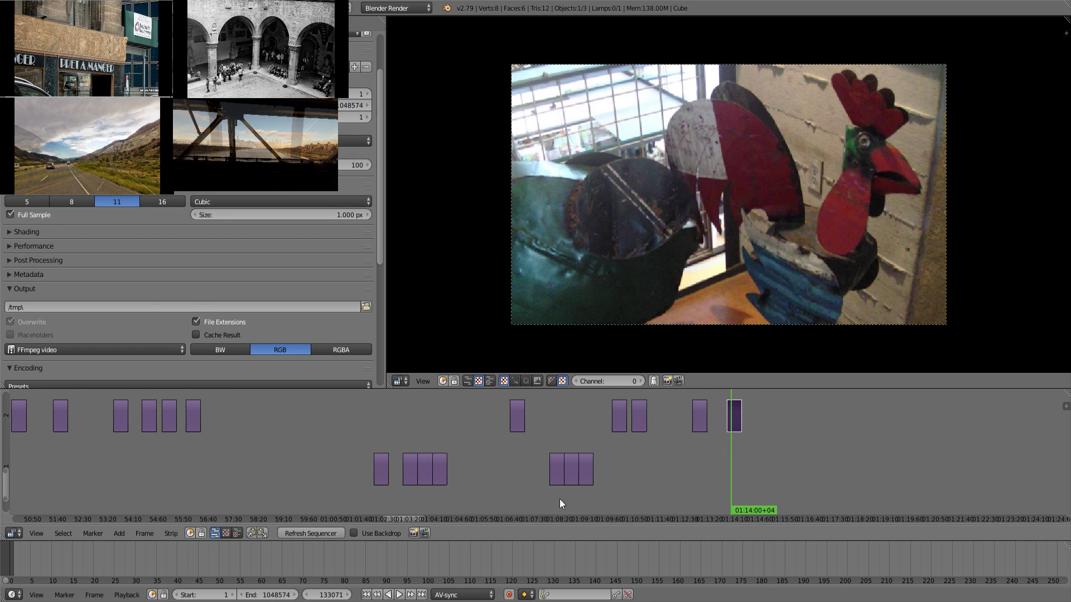
Preview the remaining channel 1 clips and move the wide market aisle clip to channel 2 at about 01:05:40.
click(413, 428)
key(alt+a)
drag(410, 427, 436, 427)
key(alt+a)
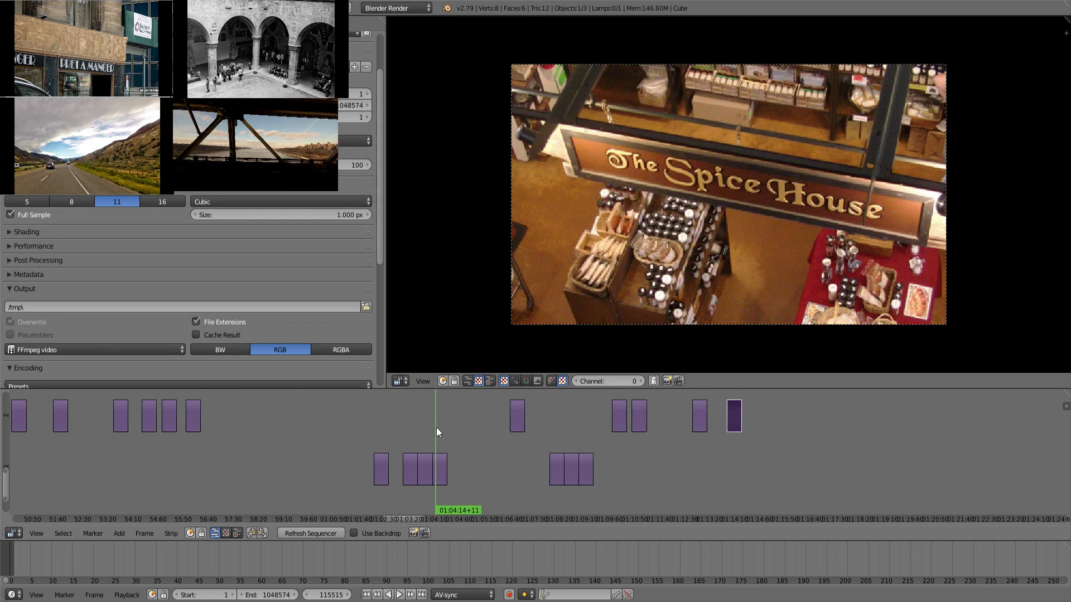
drag(556, 433, 582, 428)
key(alt+a)
key(alt+a)
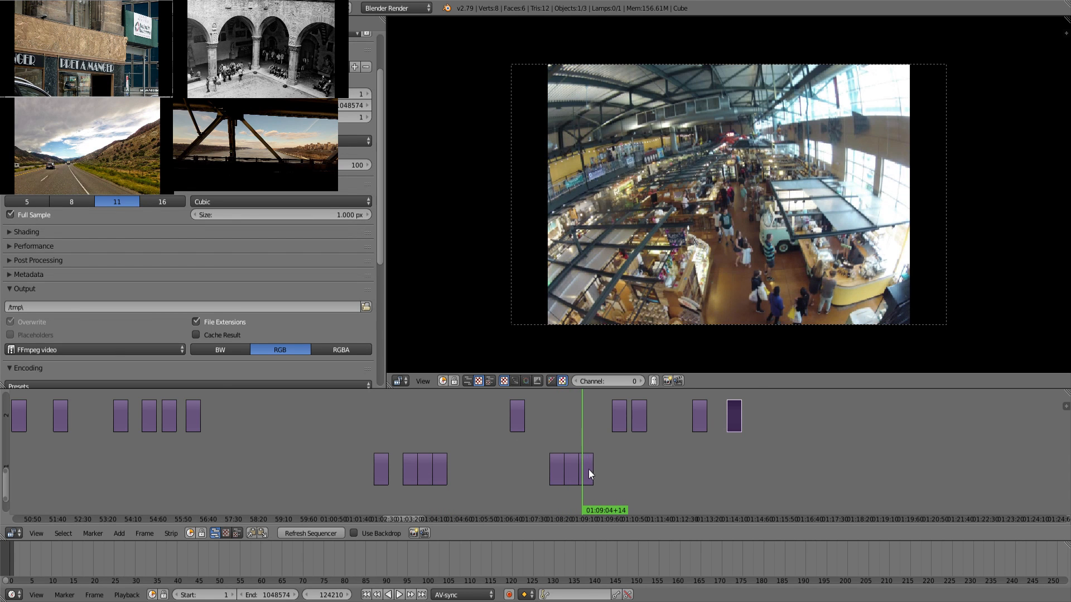
right_drag(588, 469, 488, 416)
Place the closer green van clip in channel 2 at about 01:03:59 and the wide market aisle clip before it at about 01:03:00.
click(447, 438)
key(alt+a)
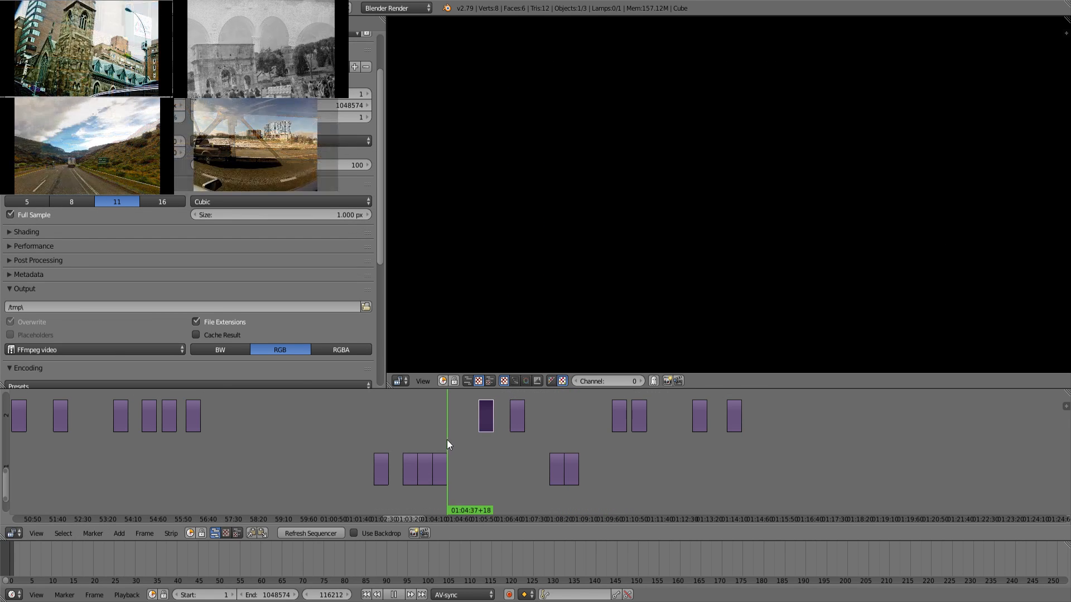
drag(447, 440, 412, 432)
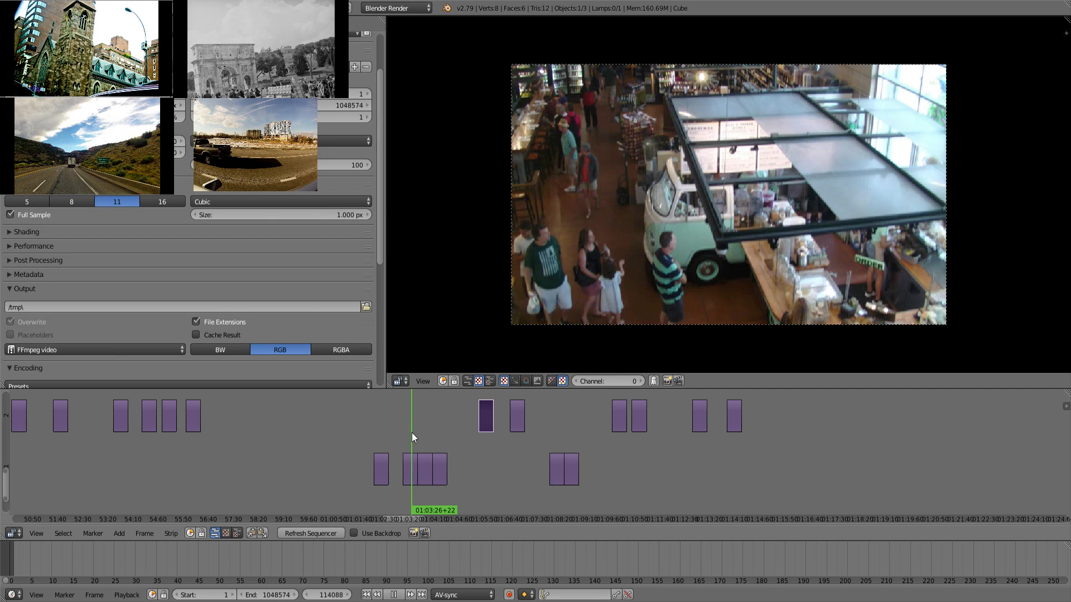
key(alt+a)
right_drag(410, 475, 409, 428)
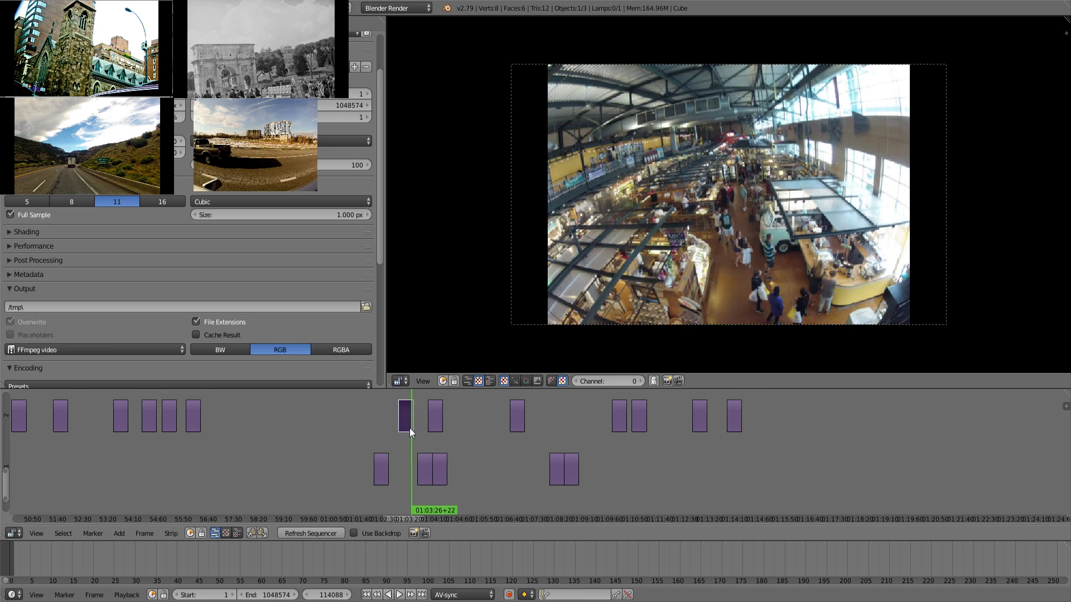
click(438, 441)
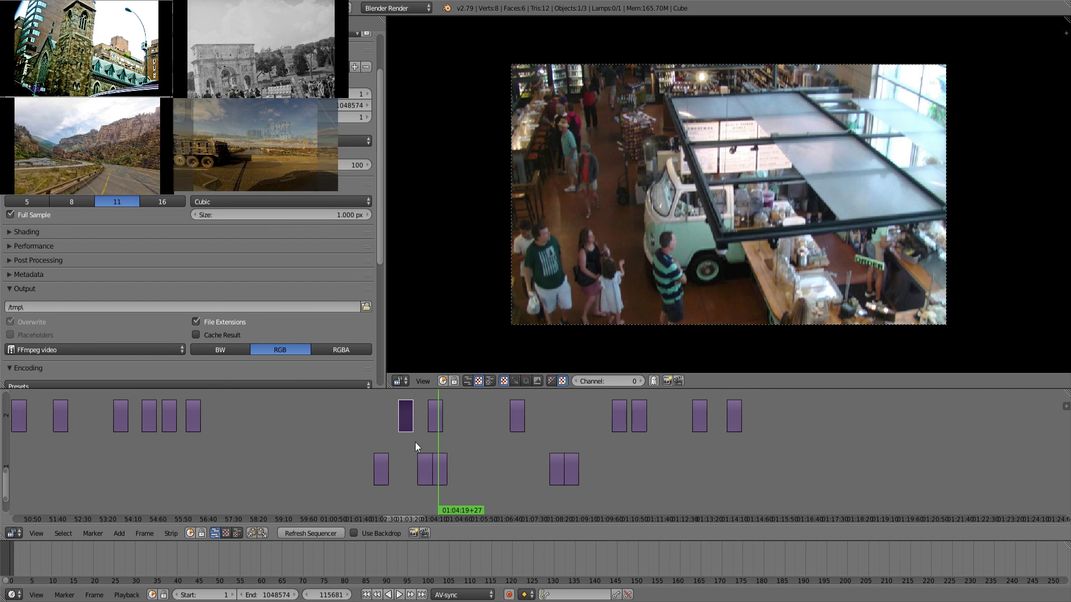
Shift all channel 2 clips from the wide market aisle clip onward later together, so the first starts at about 01:09:03.
key(b)
drag(344, 415, 864, 432)
key(g)
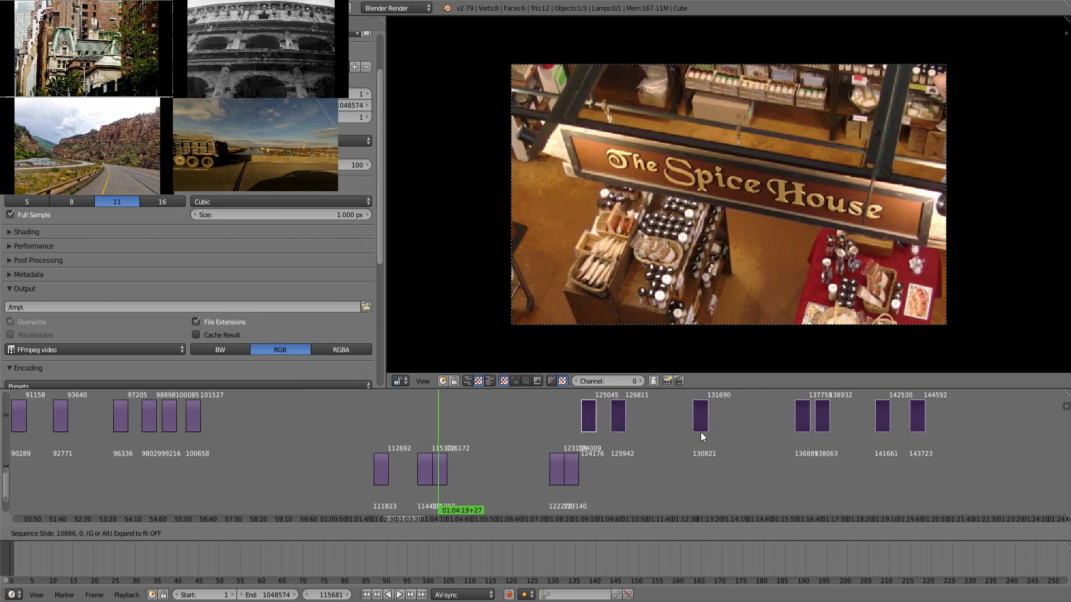
click(700, 433)
Move the wide aisle and green van clips together after the wide overhead market clip, with the first starting at about 01:14:10.
click(621, 459)
key(alt+a)
drag(802, 472, 571, 428)
key(alt+a)
key(b)
key(g)
click(719, 411)
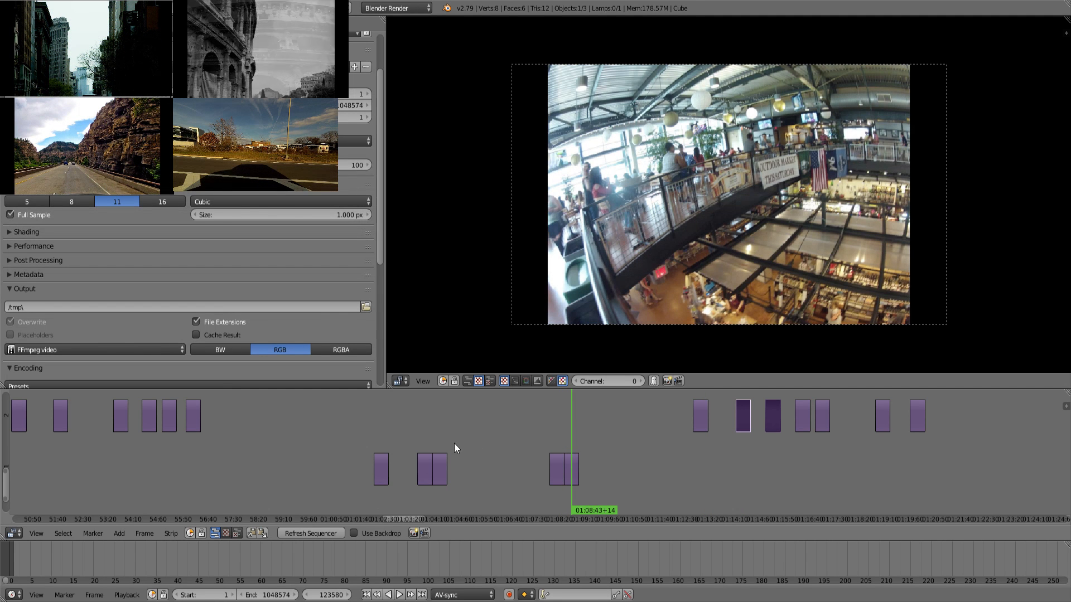
Preview the remaining close-ups and move the Outdoor Market banner clip from channel 1 to channel 2, starting at about 01:02:41.
click(432, 433)
key(alt+a)
drag(423, 432, 381, 436)
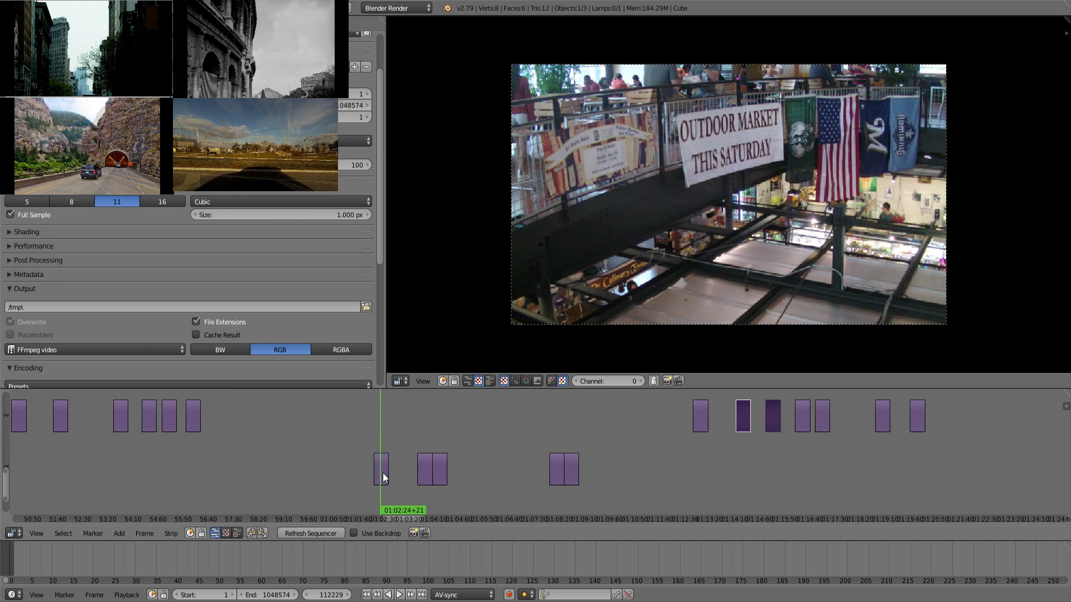
right_drag(383, 473, 398, 427)
Move the wide stairway and wide balcony clips together to channel 2 before the banner clip, starting at about 01:00:51.
click(560, 428)
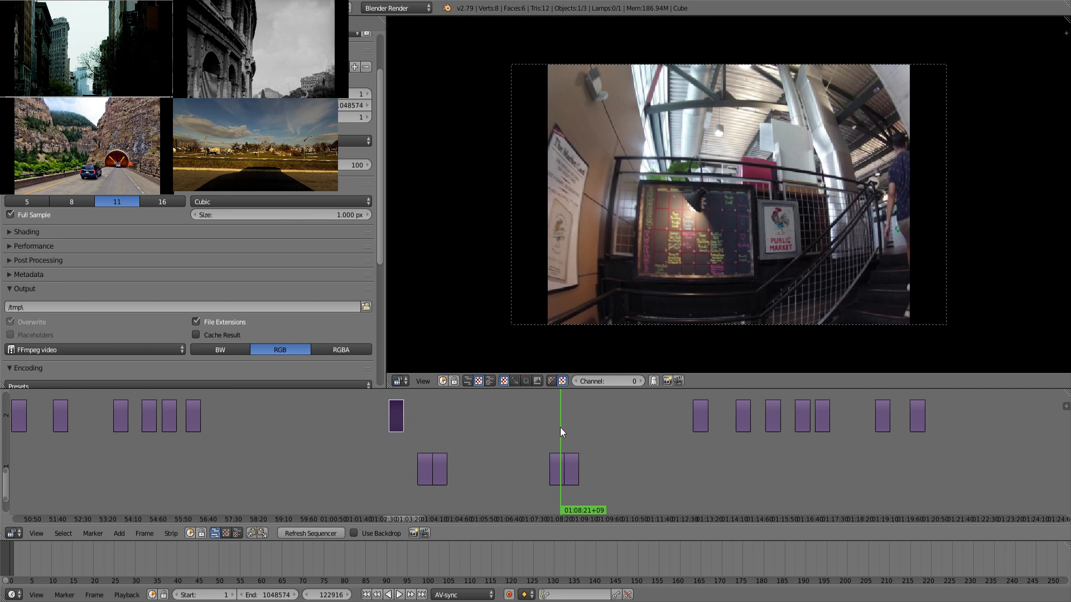
key(b)
drag(588, 479, 540, 467)
key(g)
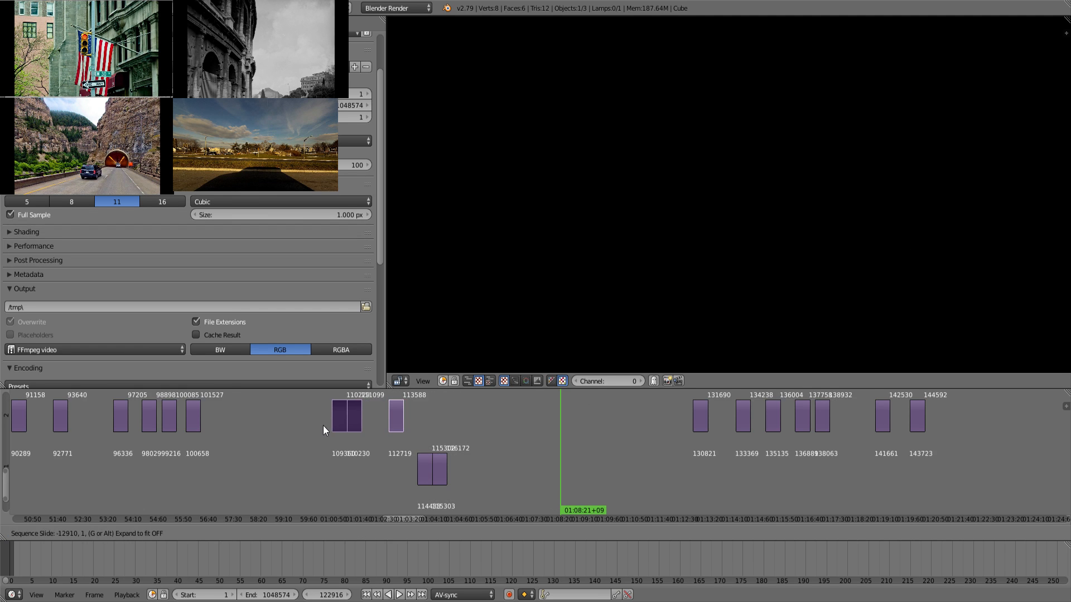
click(323, 426)
drag(344, 461, 357, 457)
click(398, 451)
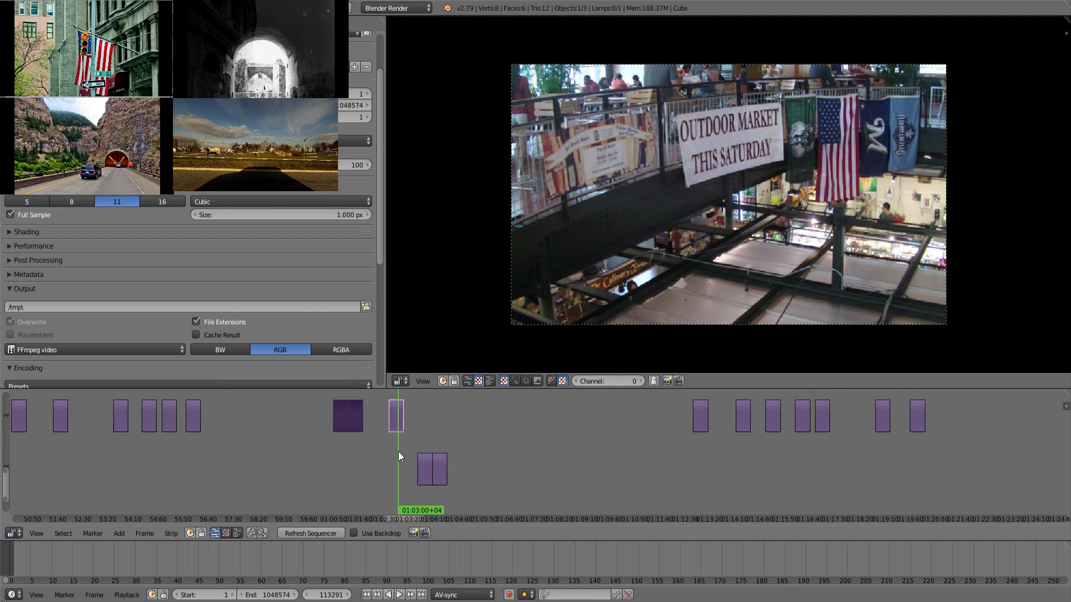
Compare the two remaining channel 1 clips and move The Spice House clip to channel 2 after the overhead market clip, at about 01:13:22.
click(418, 427)
key(alt+a)
click(438, 432)
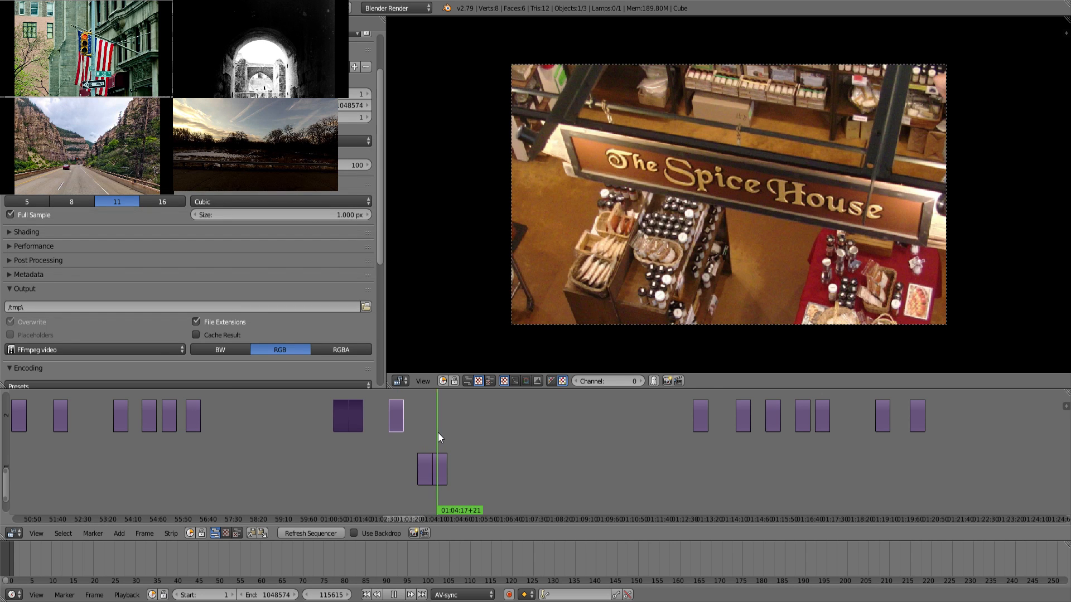
click(394, 442)
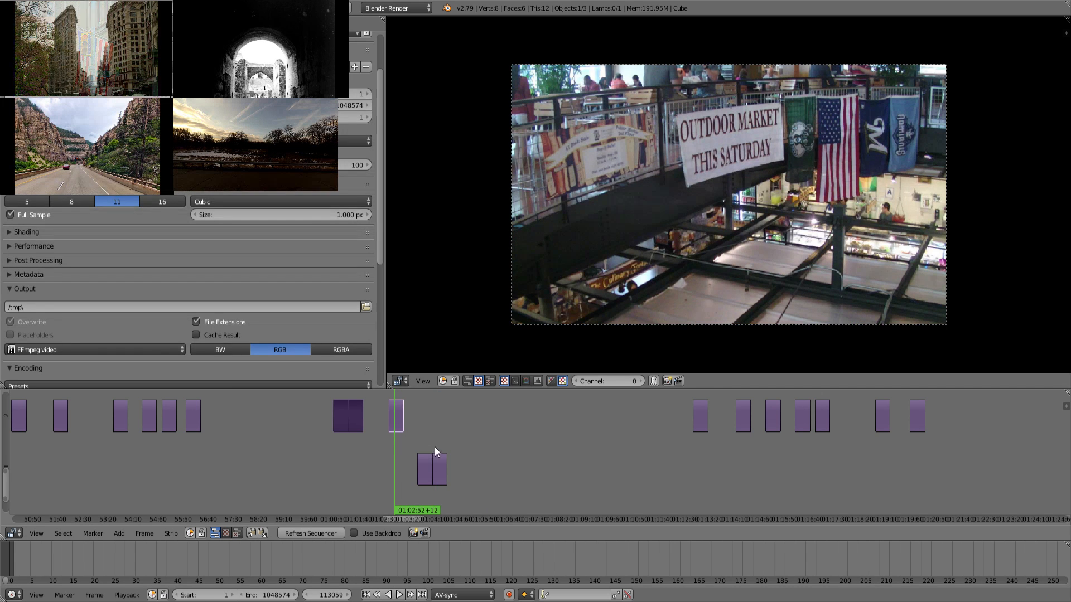
click(421, 437)
click(436, 439)
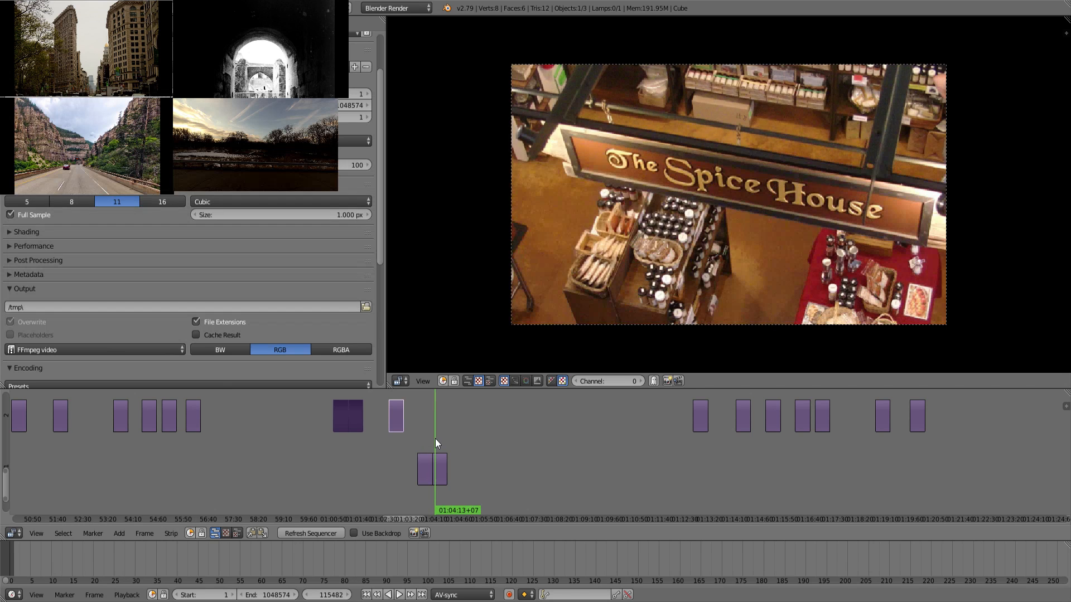
click(699, 482)
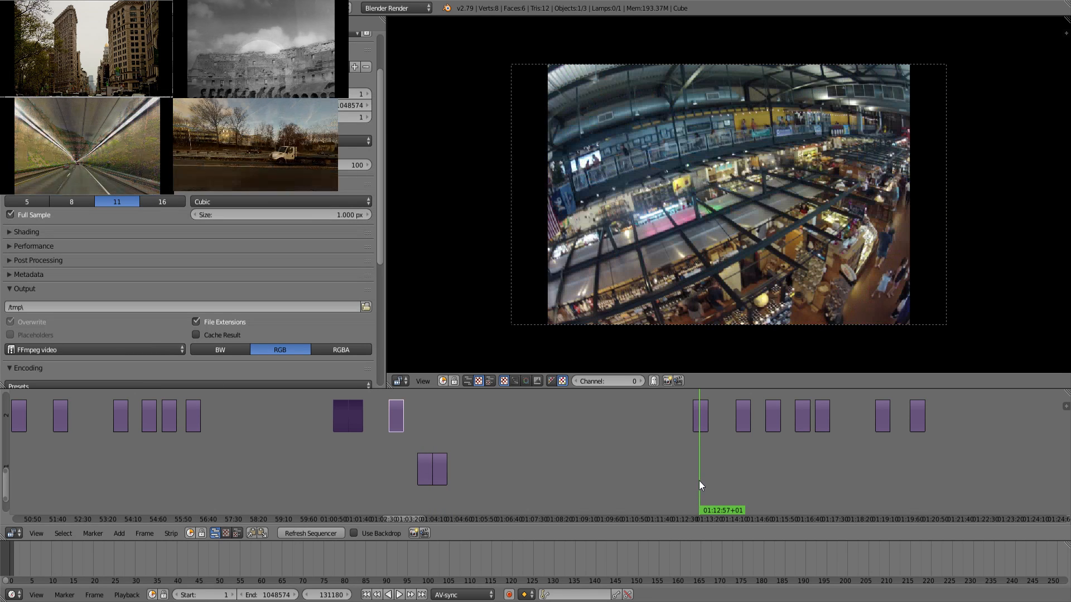
right_drag(439, 467, 716, 426)
key(g)
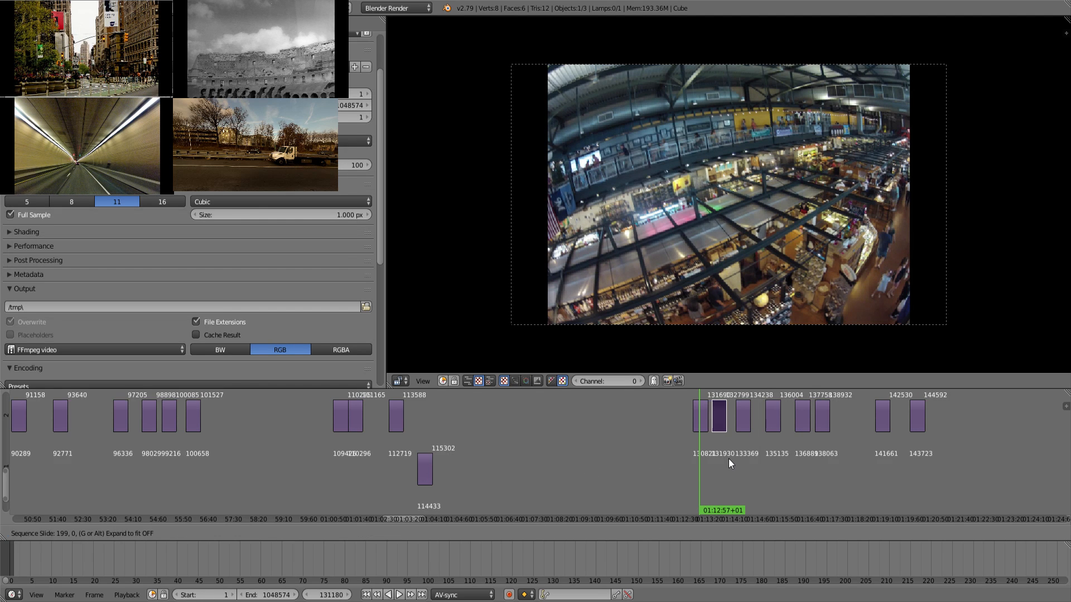
click(728, 459)
click(429, 437)
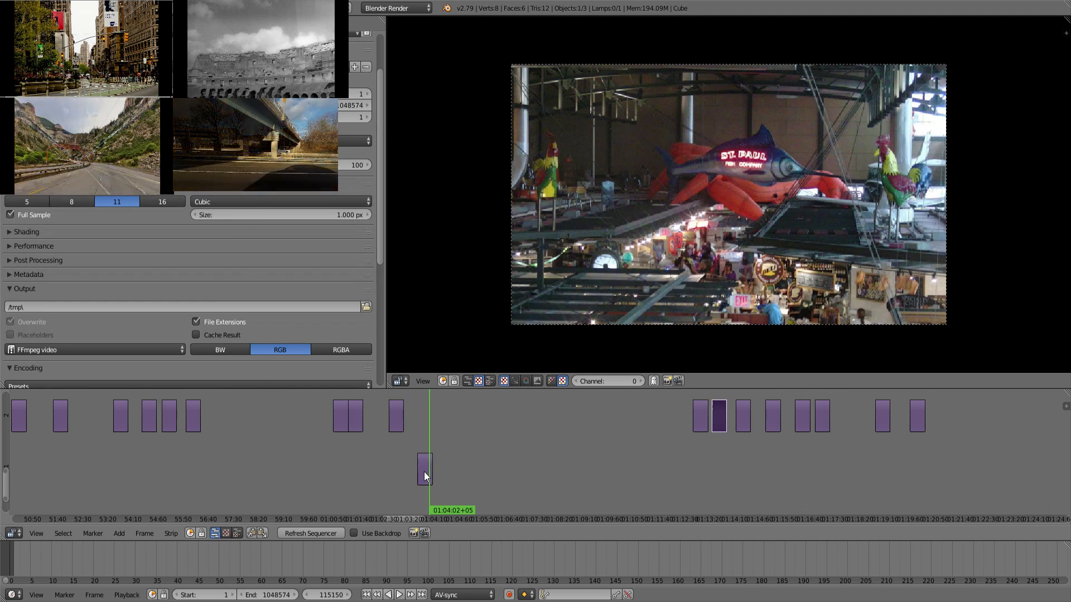
Move the St. Paul Fish Company clip from channel 1 straight up to channel 2.
right_click(422, 475)
key(g)
click(427, 414)
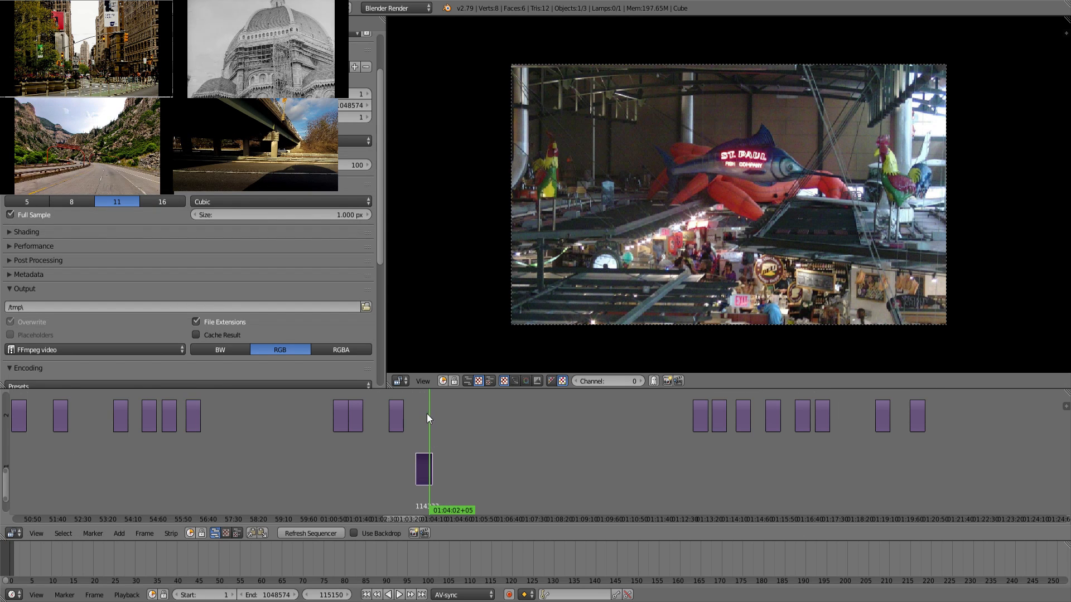
key(ctrl+z)
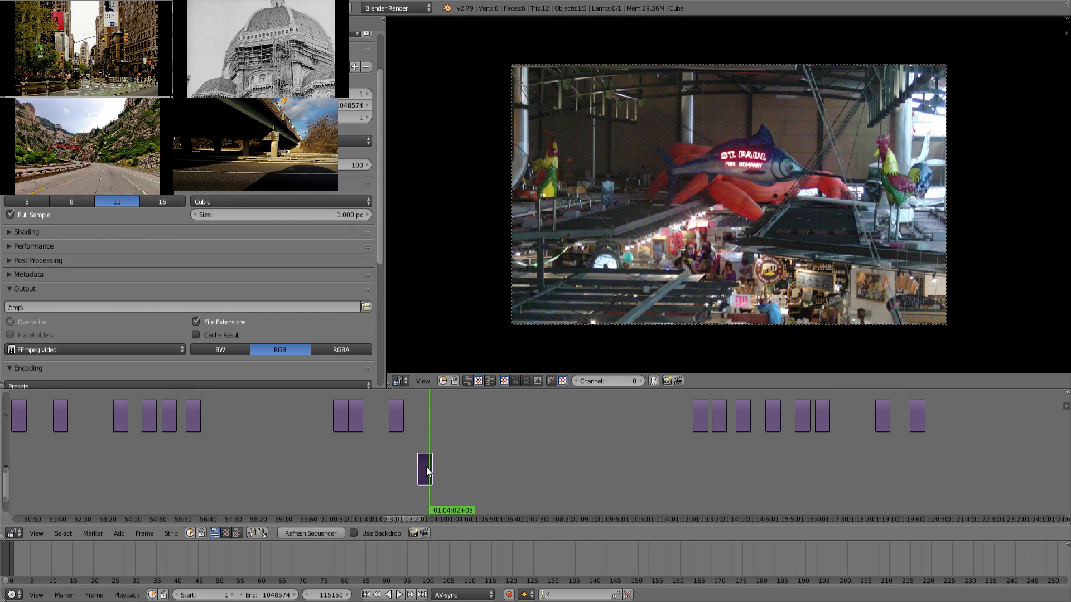
key(g)
click(432, 427)
Move the four clips following the wide green van clip, together with the selected St. Paul Fish Company clip, up to channel 3.
middle_drag(781, 454, 567, 467)
drag(660, 473, 562, 468)
middle_drag(595, 454, 573, 488)
key(b)
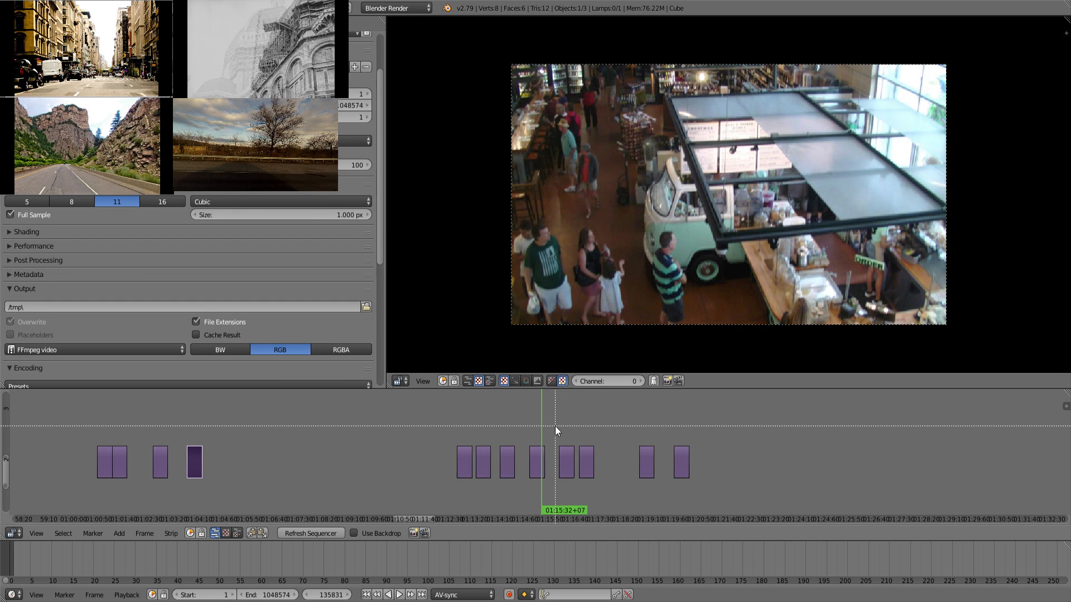
drag(556, 427, 723, 485)
key(g)
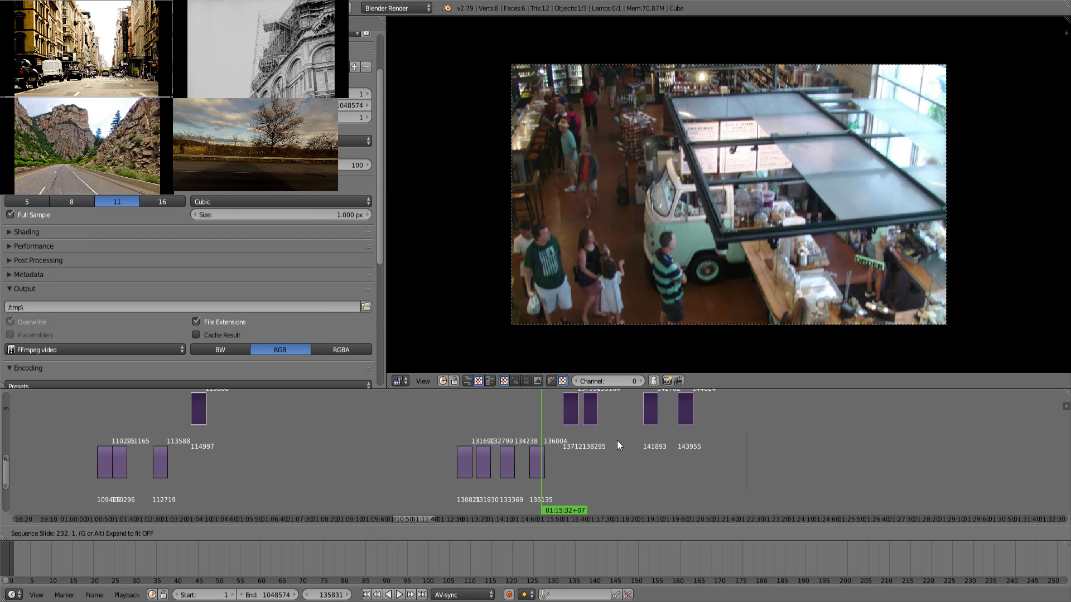
click(618, 440)
Return only the St. Paul Fish Company clip to channel 2.
key(a)
key(b)
drag(240, 433, 165, 385)
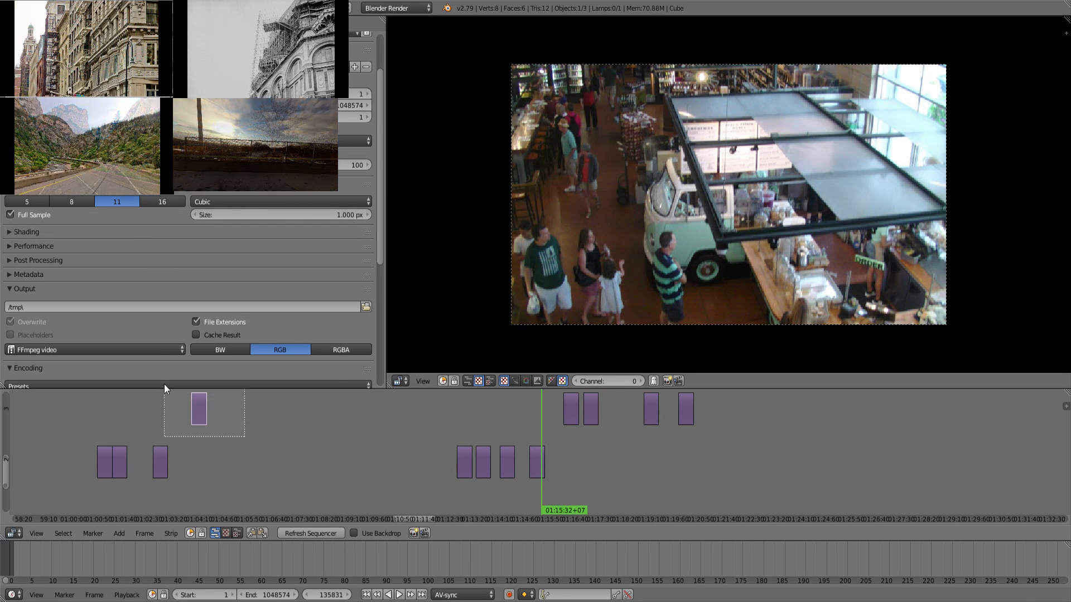
key(g)
click(178, 428)
Compare the neighbouring clips and move the wide overhead market and The Spice House clips together to channel 3.
drag(539, 426, 689, 453)
click(573, 458)
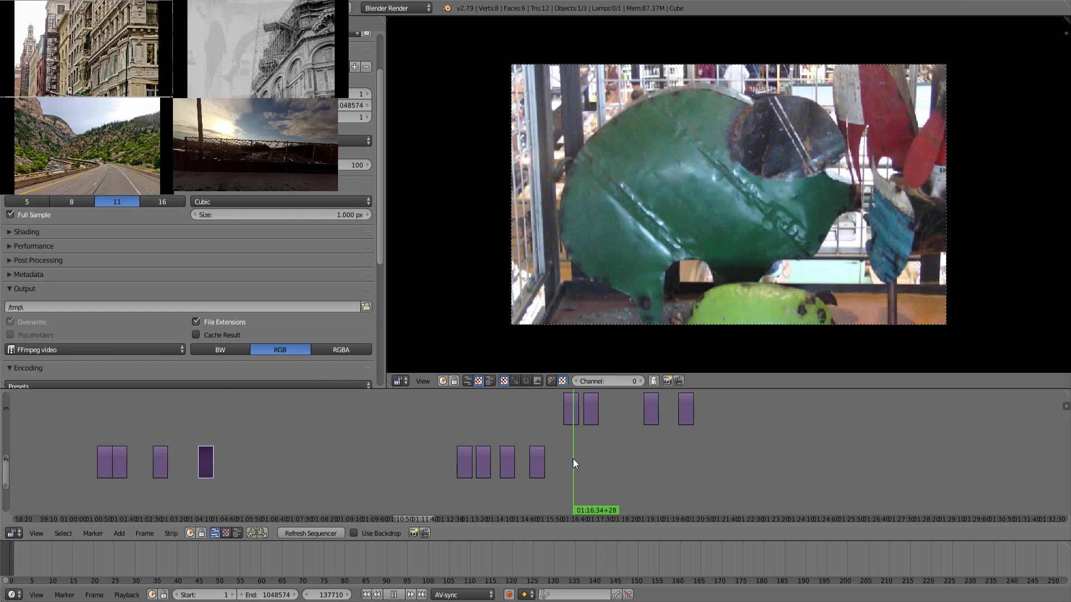
click(529, 421)
drag(528, 422, 485, 425)
right_click(470, 486)
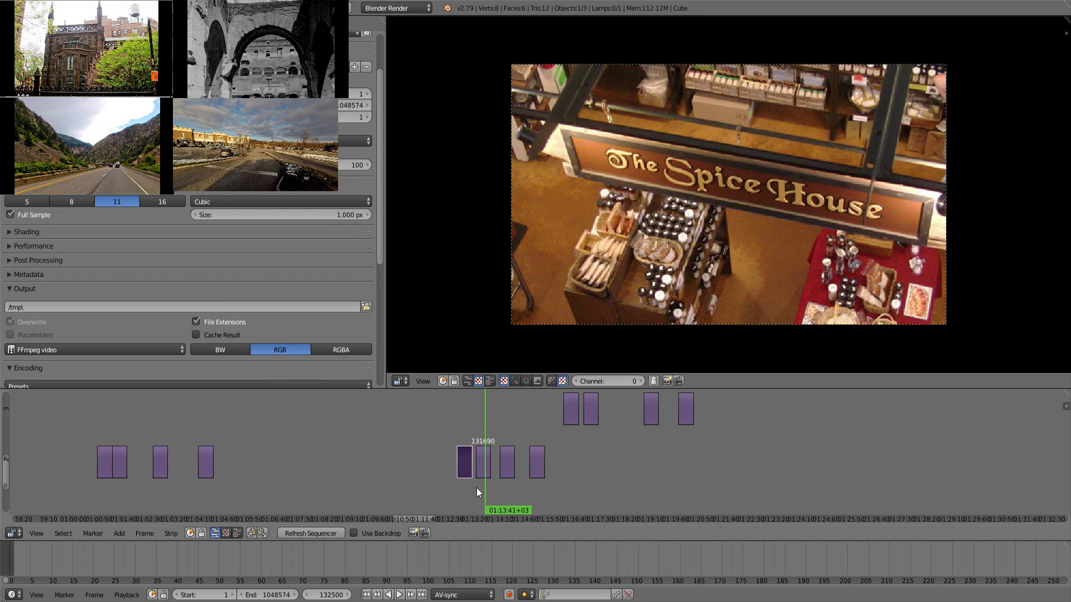
click(492, 493)
drag(493, 494, 463, 497)
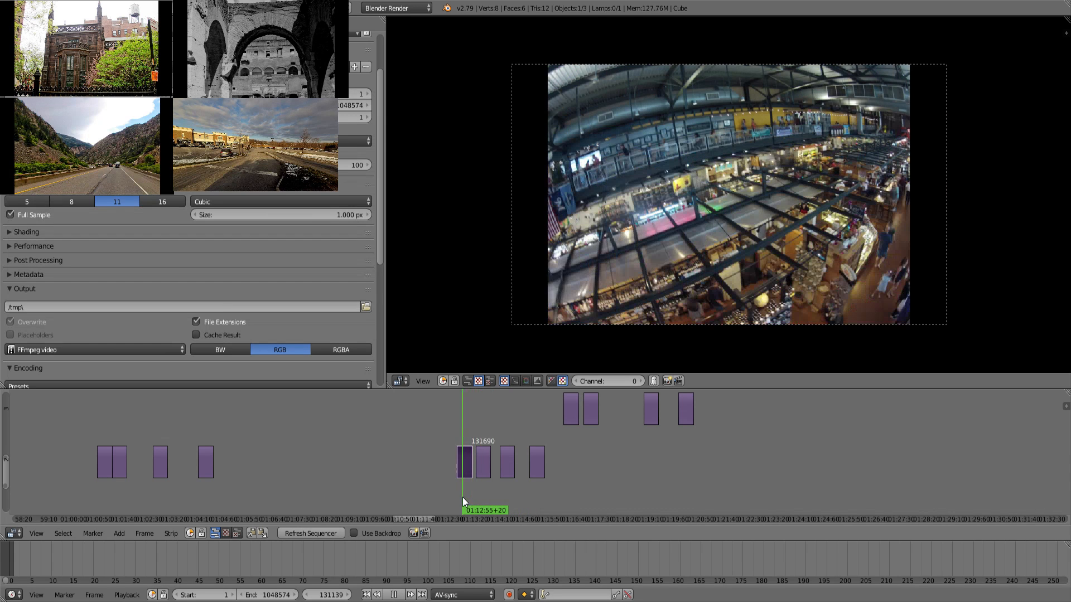
key(b)
drag(421, 434, 482, 487)
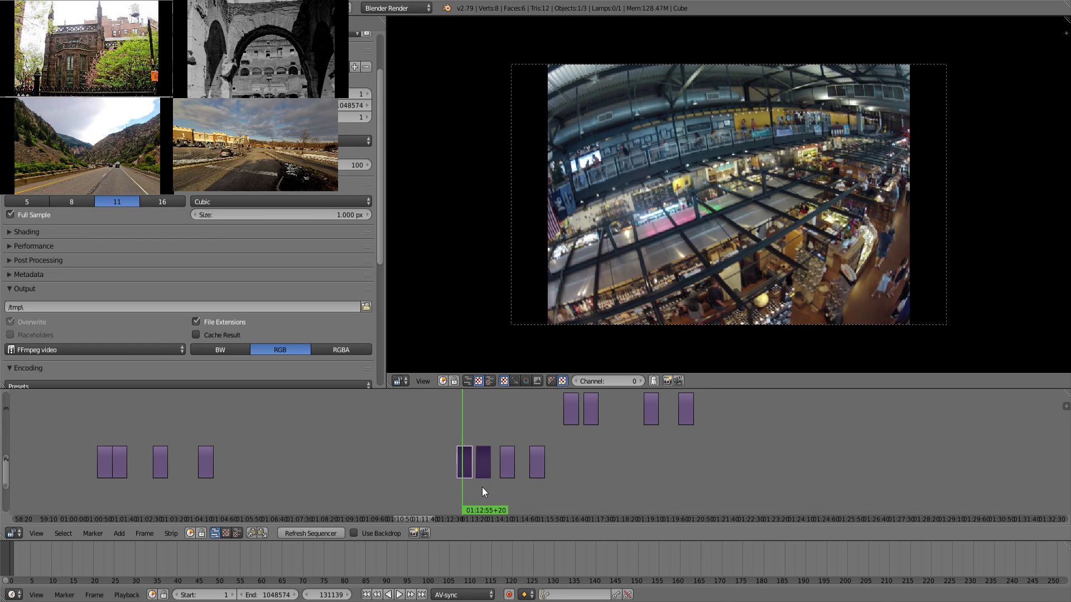
click(483, 486)
key(g)
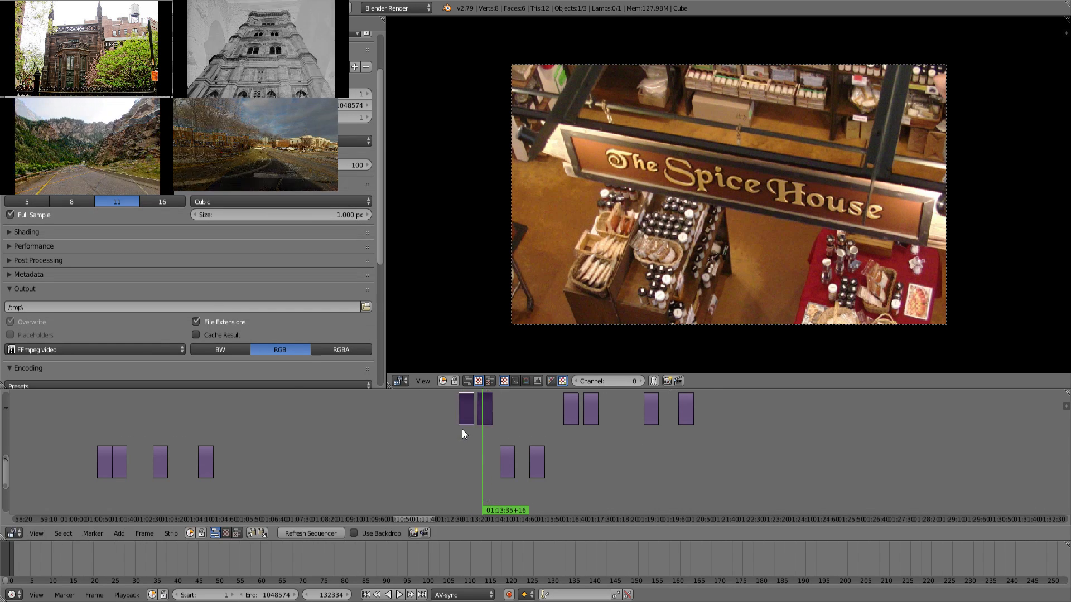
click(463, 430)
Preview the earlier clips and move the four clips between about 53:30 and 56:20 to channel 3.
click(205, 425)
middle_drag(237, 430, 463, 440)
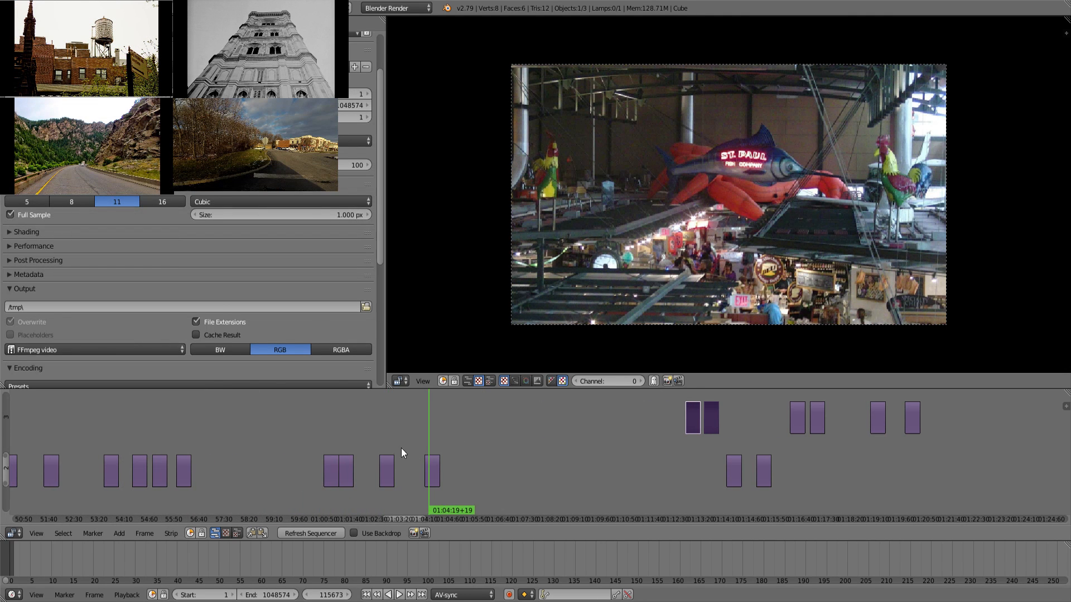
click(387, 440)
drag(388, 439, 325, 431)
middle_drag(301, 432, 518, 442)
drag(478, 430, 479, 477)
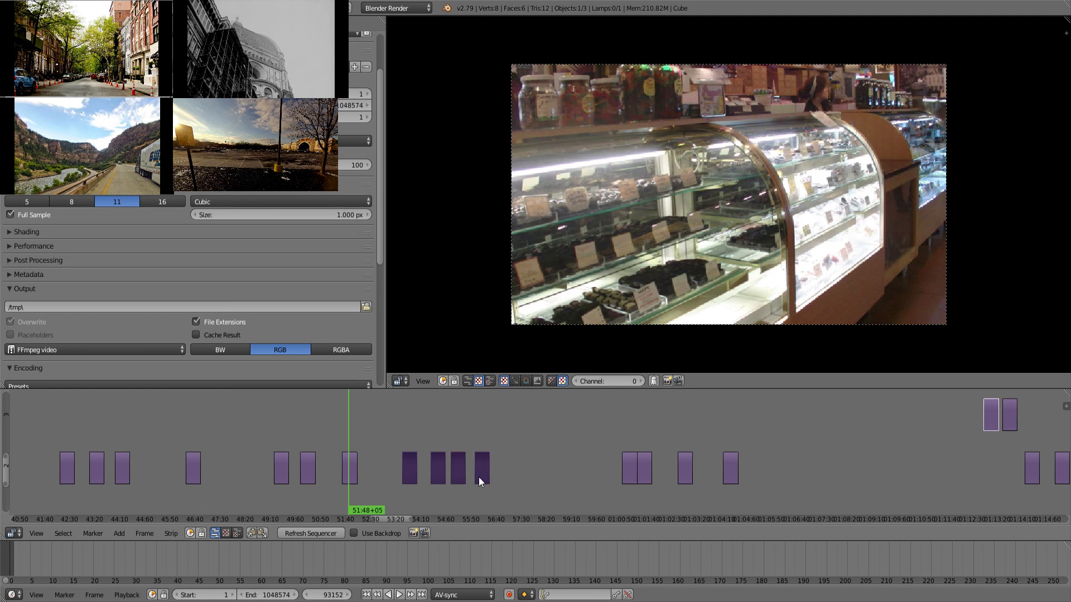
key(g)
click(479, 440)
Move the four clips from about 42:20 up to and including the green VW van close-up near 46:40 to channel 3.
middle_drag(370, 443, 620, 454)
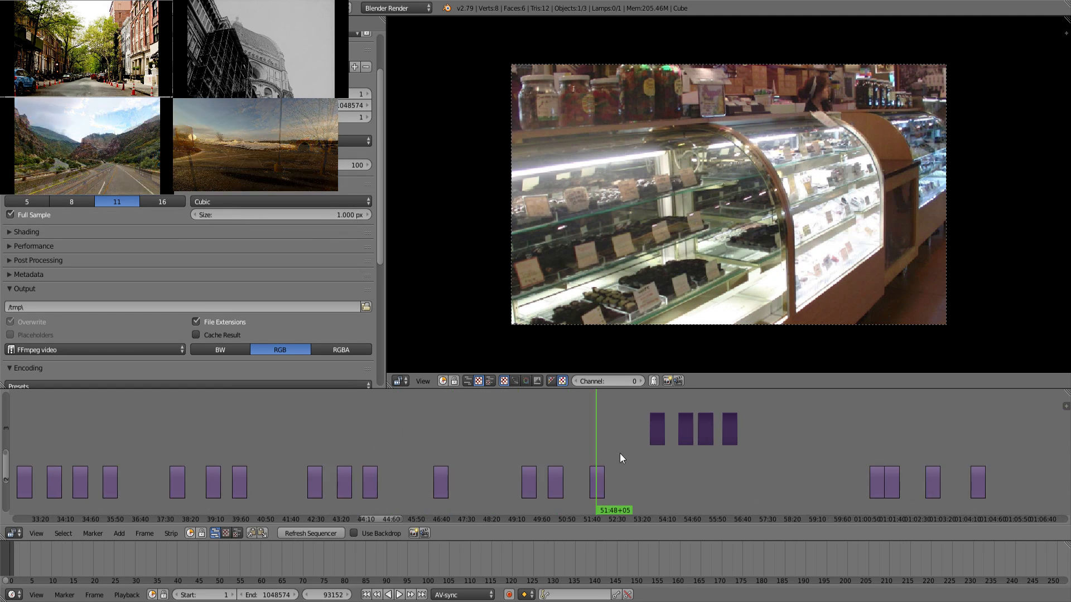
click(555, 458)
drag(531, 453, 441, 447)
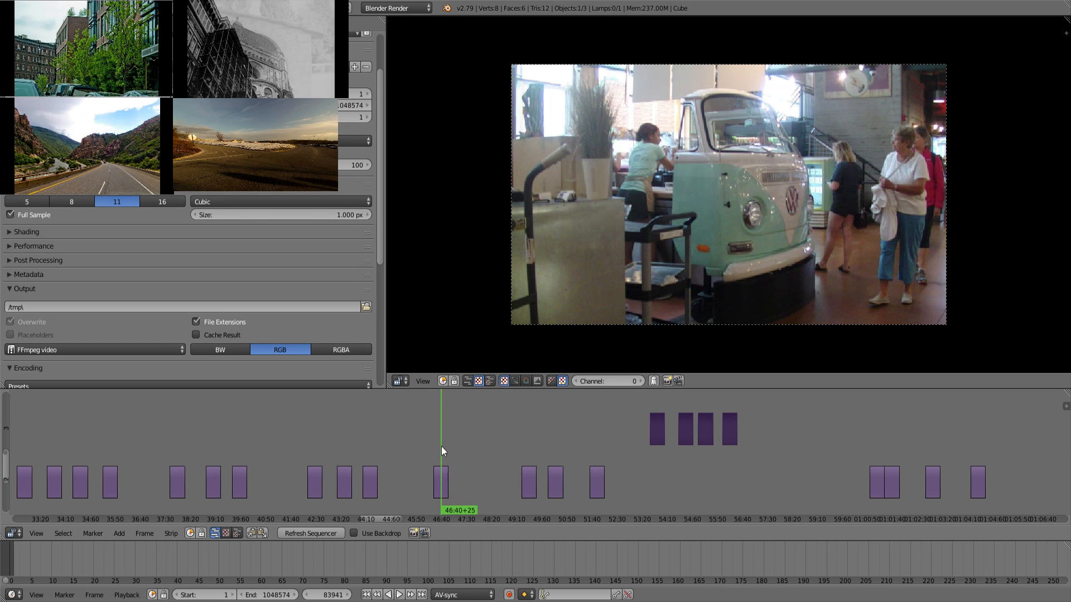
right_click(439, 485)
key(g)
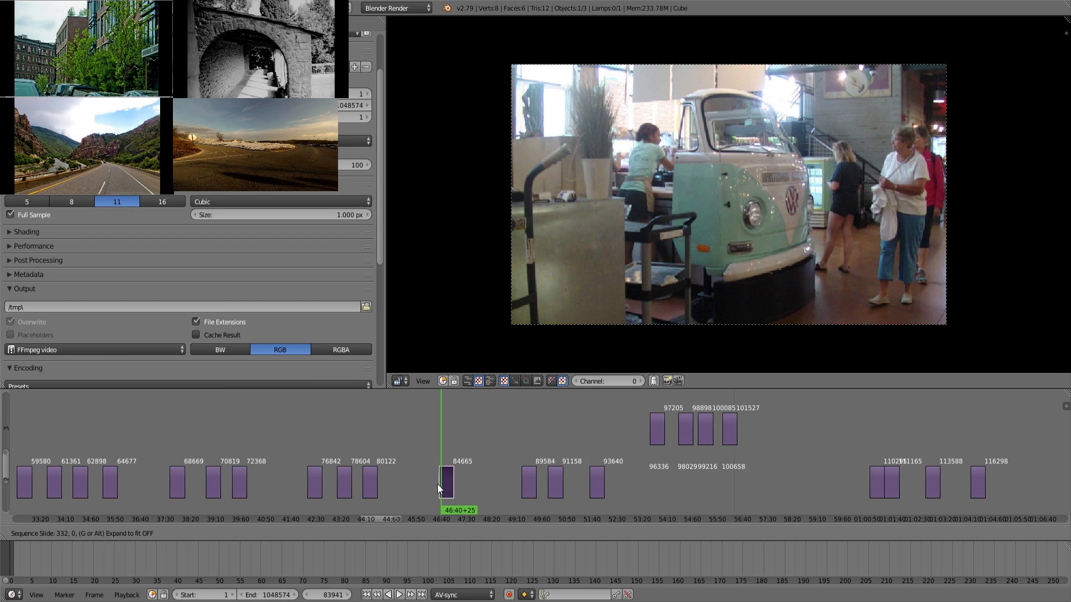
click(437, 484)
drag(375, 434, 296, 441)
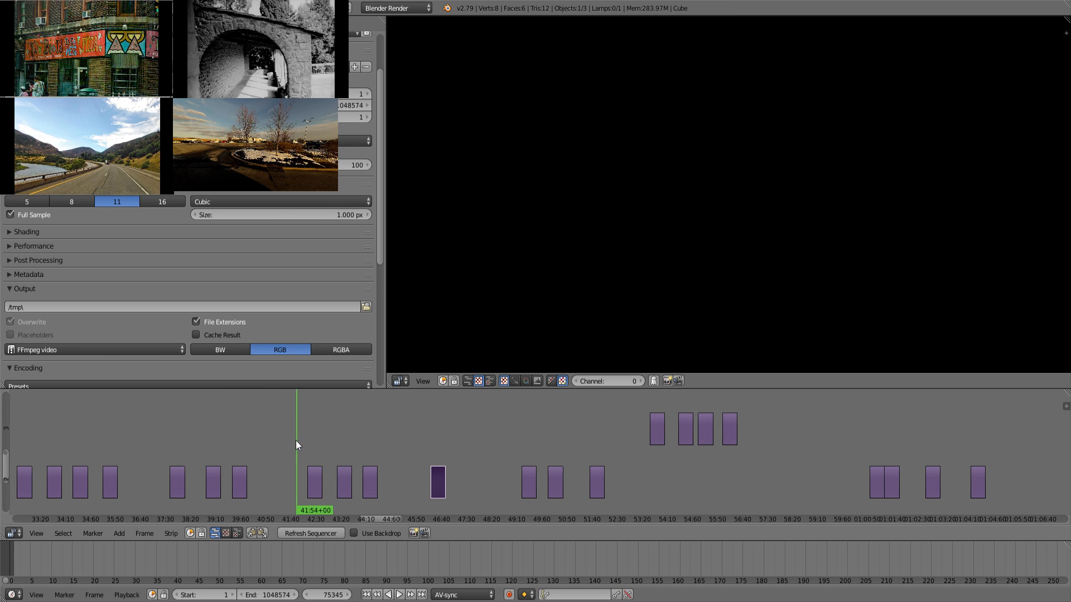
right_drag(289, 448, 464, 511)
key(g)
click(451, 471)
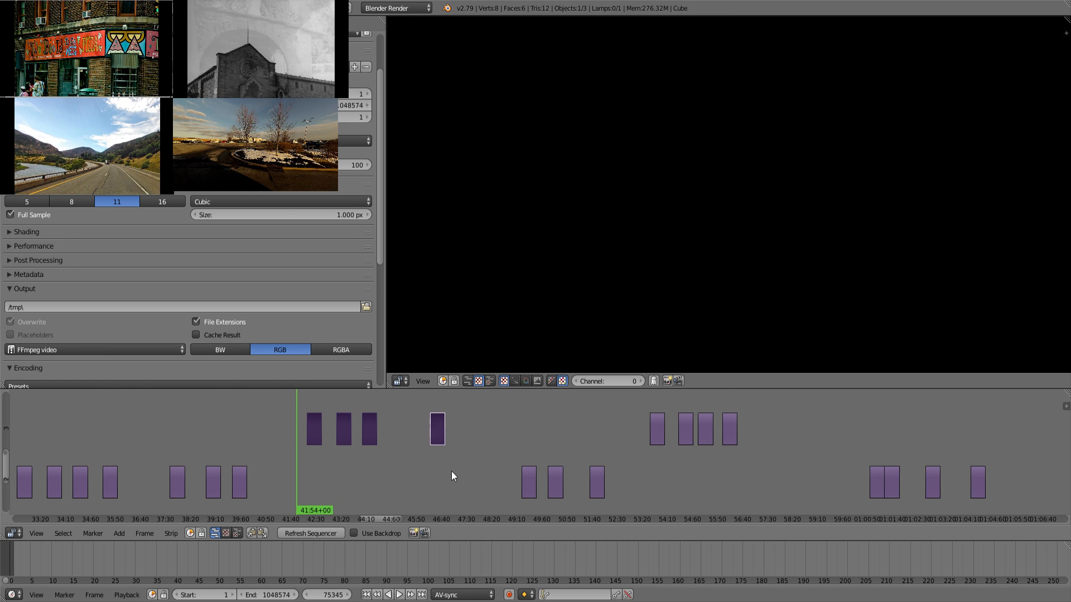
Preview the preceding clips and move the nine fish company clips between about 28:00 and 36:00 to channel 3.
middle_drag(248, 450, 486, 473)
click(484, 470)
key(alt+a)
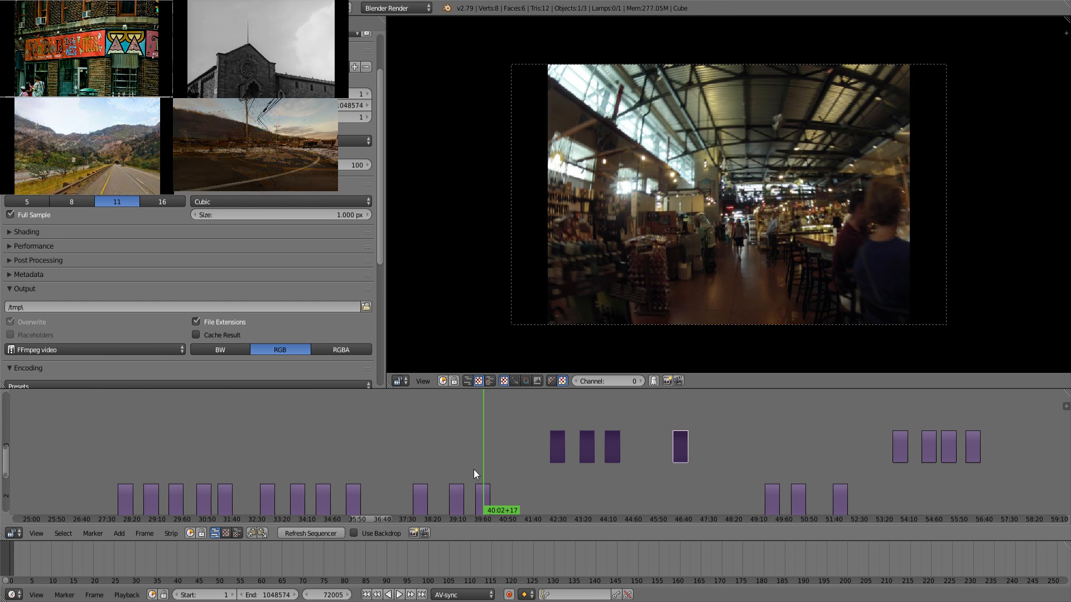
drag(447, 469, 344, 479)
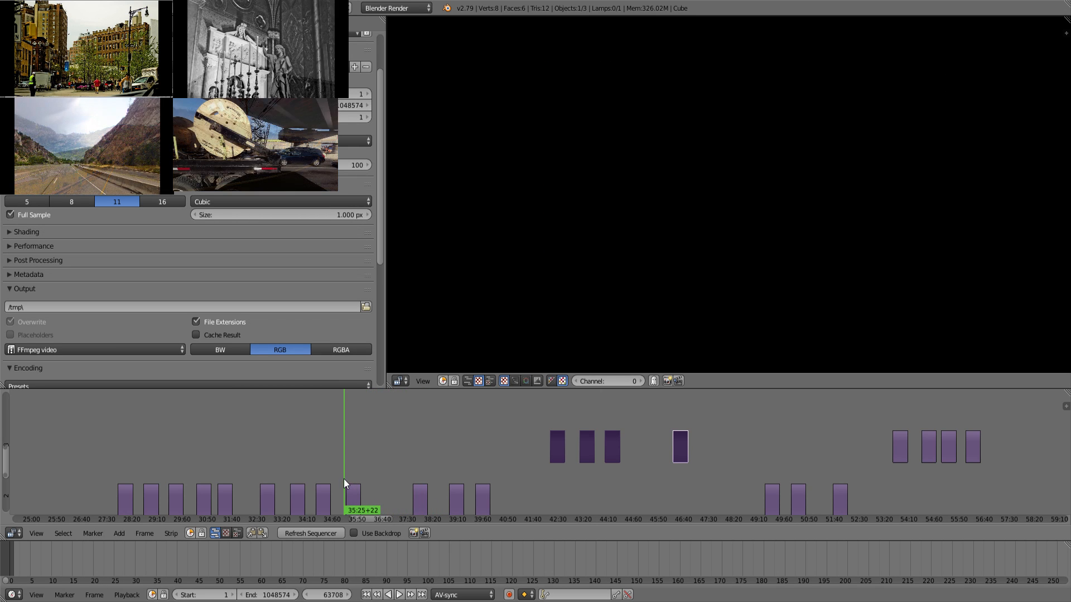
middle_drag(343, 480, 480, 435)
click(482, 433)
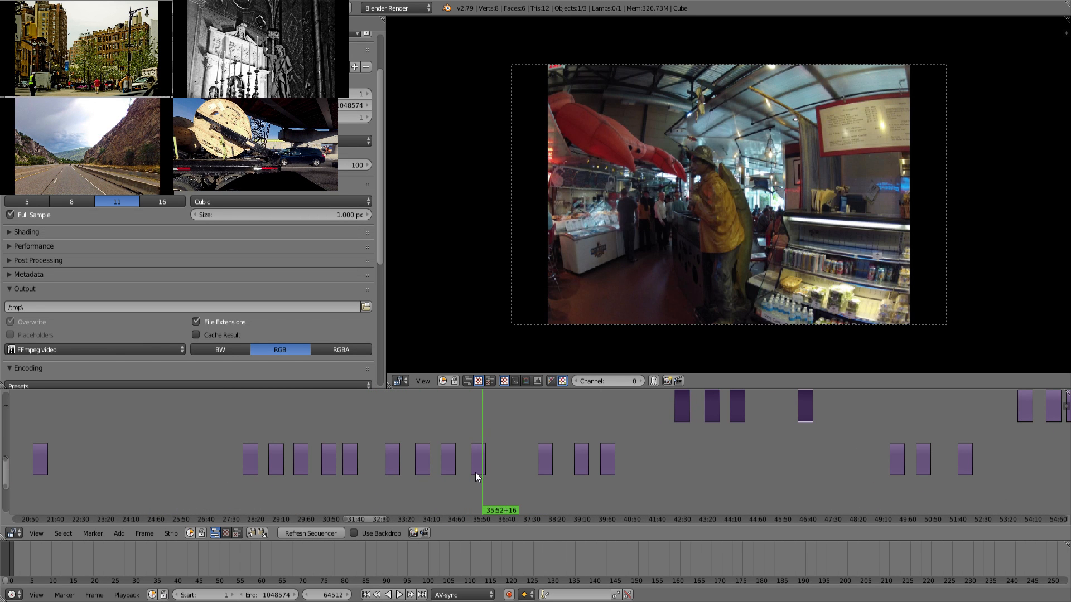
right_click(478, 470)
drag(422, 433, 474, 485)
key(b)
key(g)
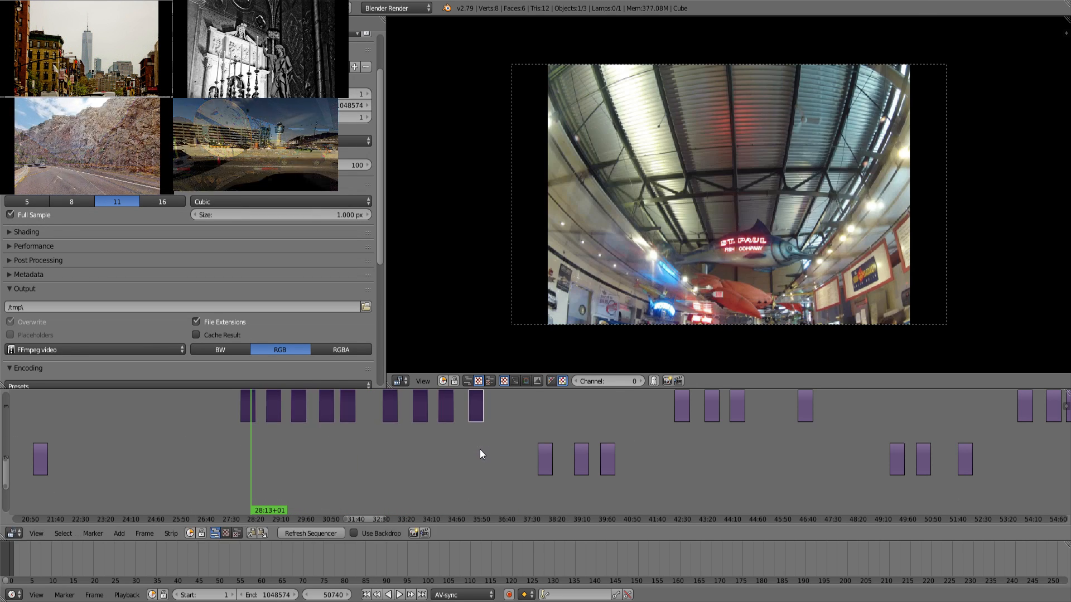
click(480, 450)
Move the three clips ending with the food counter clip near 16:30 to channel 3 as one group.
middle_drag(215, 452, 656, 475)
drag(485, 448, 340, 451)
middle_drag(340, 451, 514, 421)
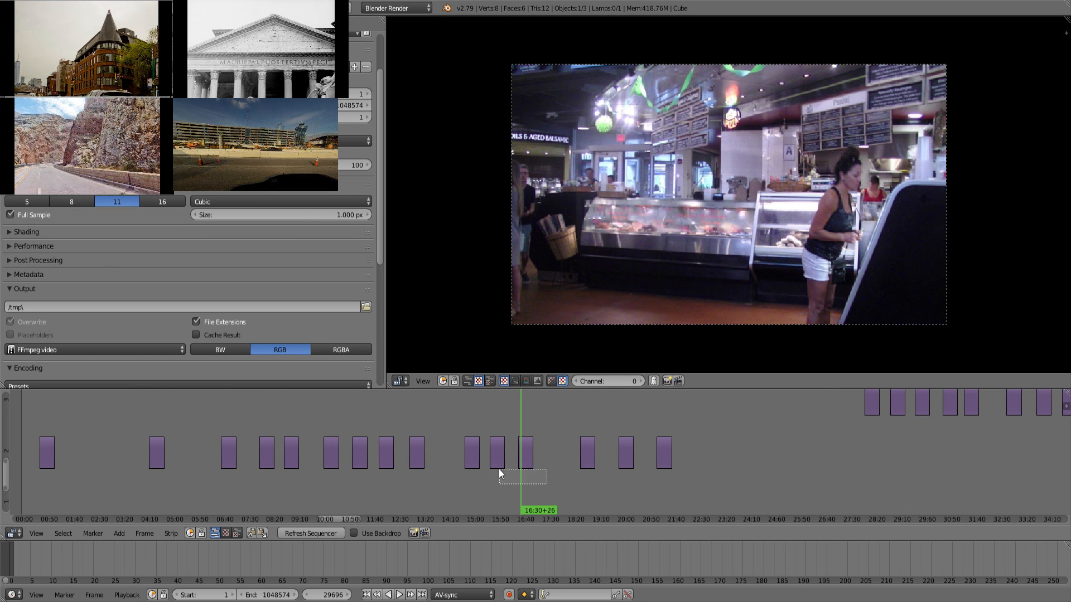
right_click(527, 453)
drag(526, 452, 554, 476)
key(a)
key(b)
key(g)
click(544, 446)
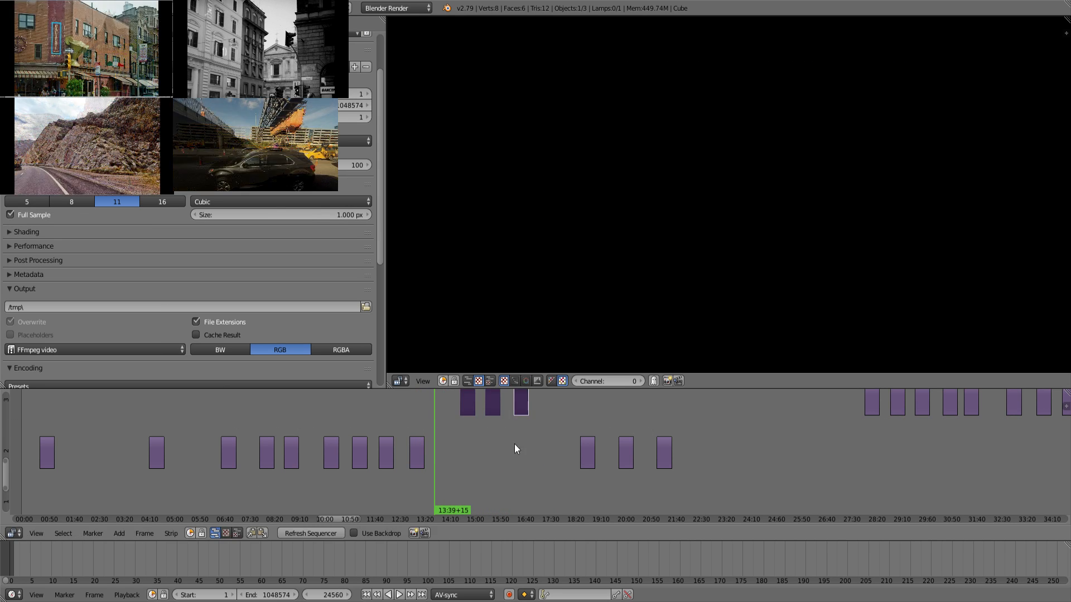
Preview the clips back from 13:30 and move the two clips ending with the Milwaukee clock close-up to channel 3.
drag(418, 415, 251, 439)
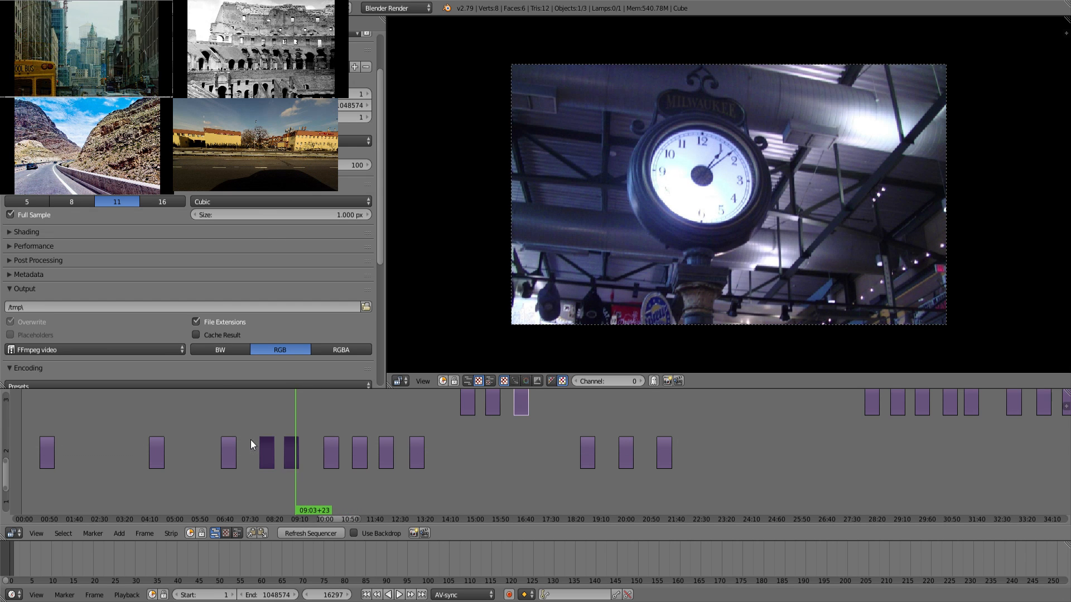
key(g)
click(250, 411)
Preview the opening clips, set the playhead to frame 0 and snap the wide world clocks clip to it.
middle_drag(179, 419, 359, 440)
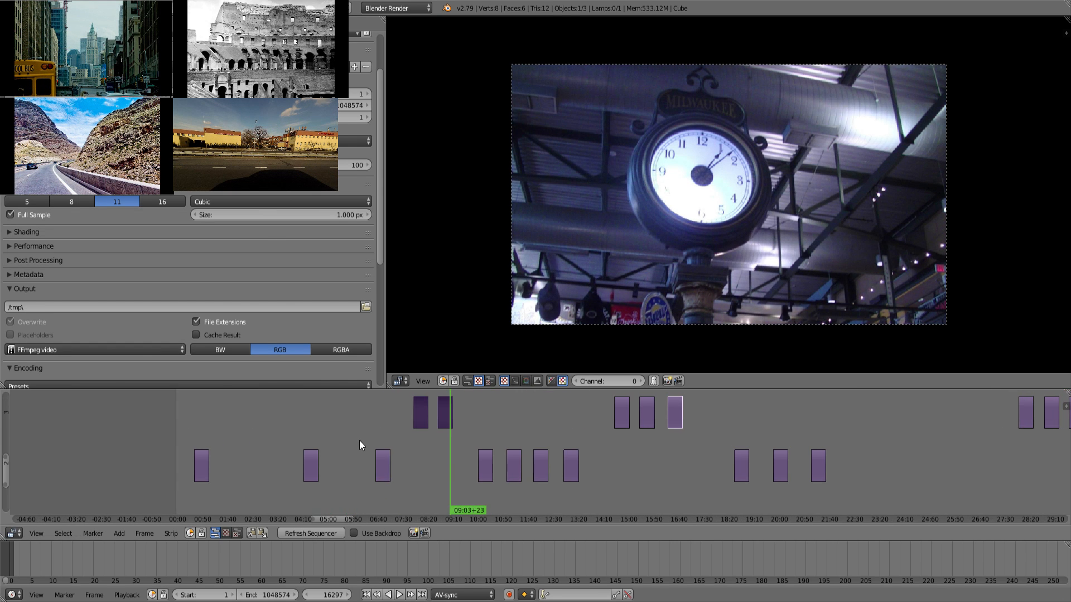
drag(385, 437, 203, 435)
scroll(302, 456, down, 3)
scroll(518, 486, down, 2)
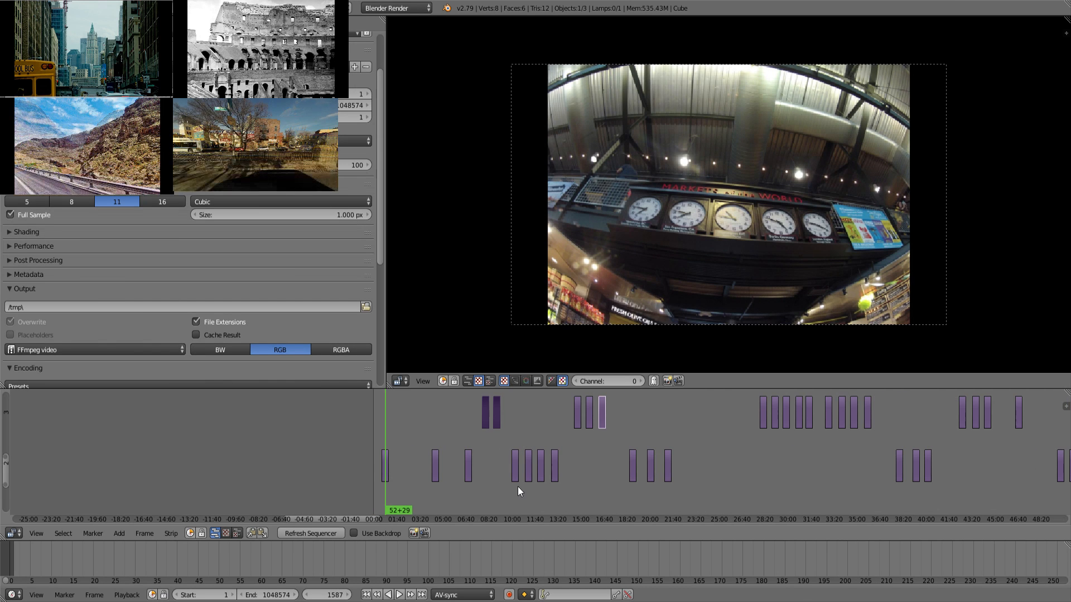
right_click(386, 463)
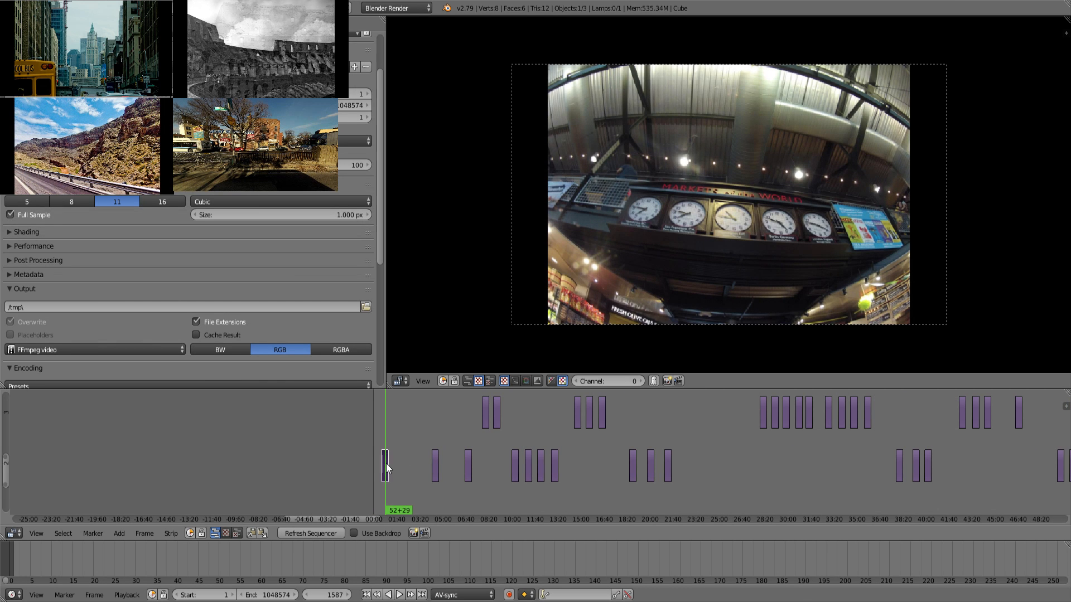
click(349, 458)
key(alt+a)
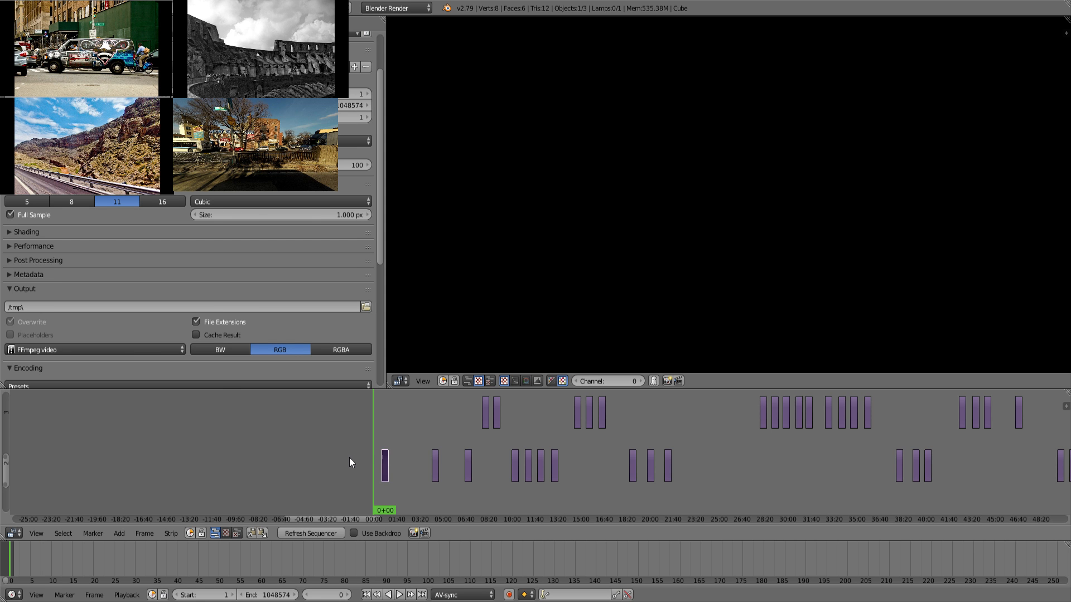
key(shift+s)
Remove all gaps between the clips so the groups alternating between channels 2 and 3 run back to back.
key(BackSpace)
key(BackSpace)
key(BackSpace)
key(BackSpace)
key(BackSpace)
key(BackSpace)
key(BackSpace)
key(BackSpace)
key(BackSpace)
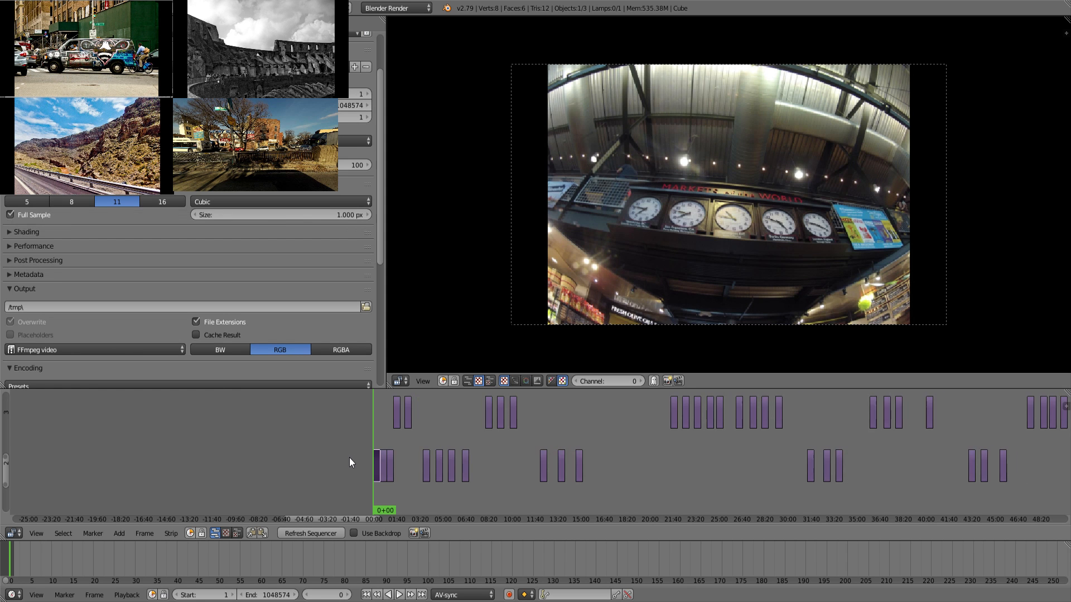
key(BackSpace)
key(BackSpace)
key(BackSpace)
key(BackSpace)
key(BackSpace)
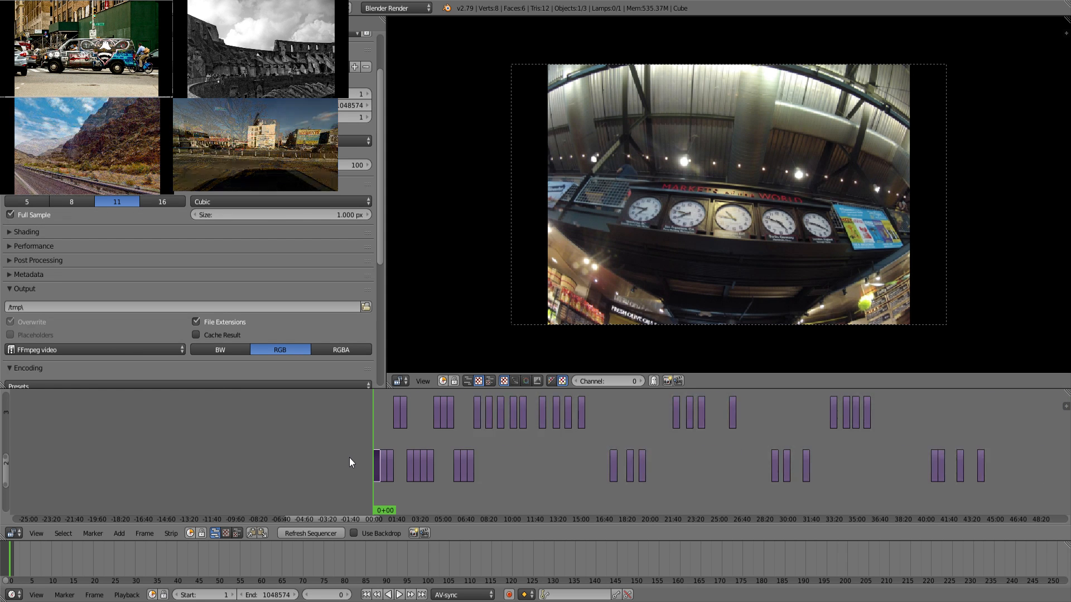
key(BackSpace)
key(BackSpace)
key(BackSpace)
key(BackSpace)
key(BackSpace)
key(BackSpace)
key(BackSpace)
key(BackSpace)
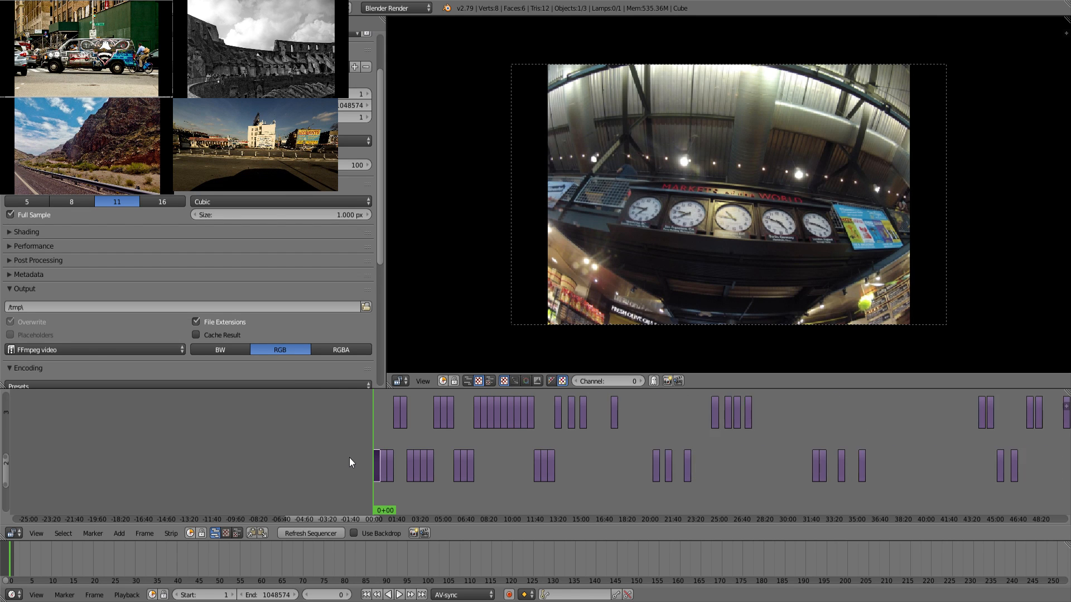
key(BackSpace)
key(BackSpace)
key(BackSpace)
key(BackSpace)
key(BackSpace)
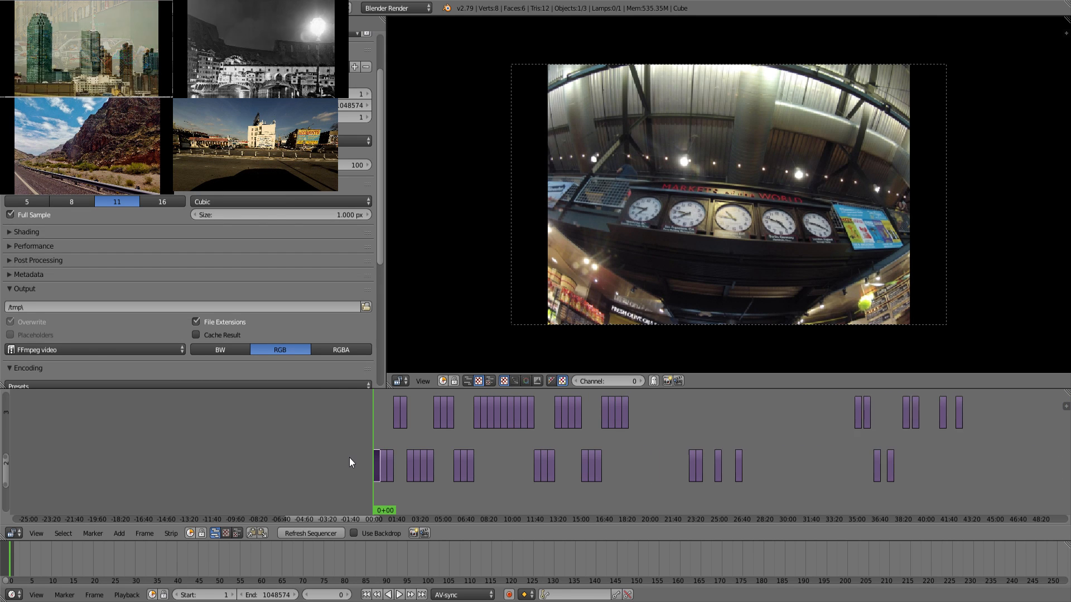
key(BackSpace)
key(BackSpace)
key(BackSpace)
key(BackSpace)
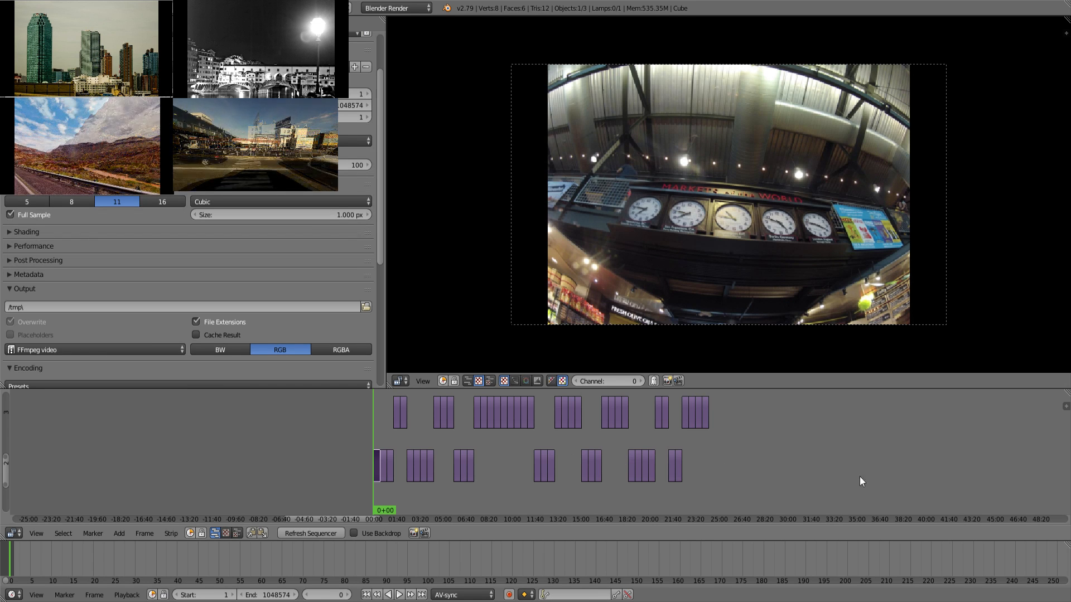
Move all the clips down together by one channel, so the groups alternate between channels 1 and 2.
key(a)
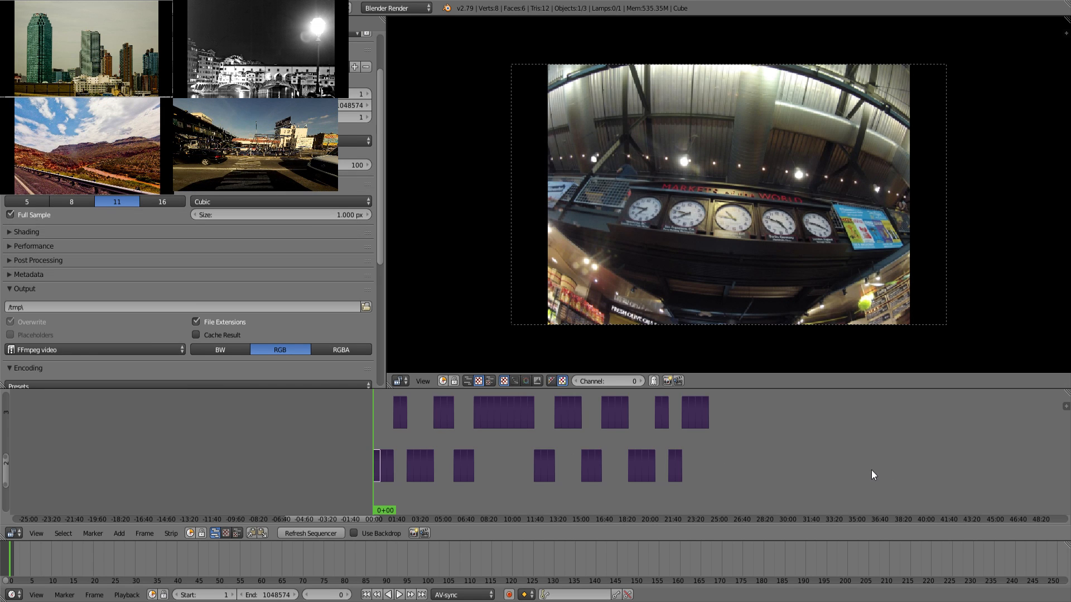
middle_drag(802, 466, 798, 442)
key(a)
key(g)
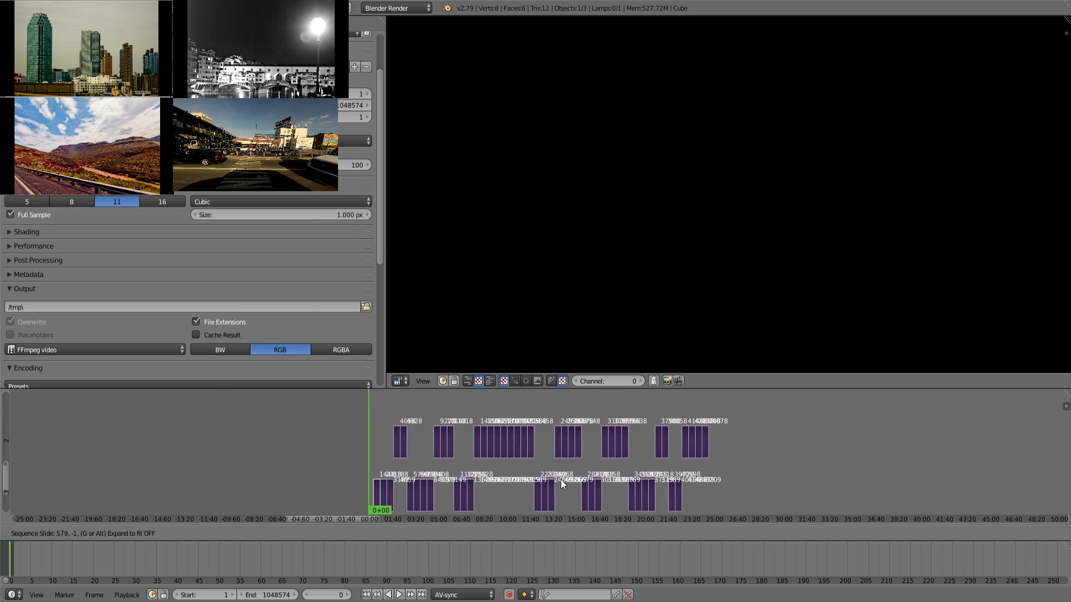
click(561, 479)
key(a)
middle_drag(503, 498, 516, 446)
key(a)
key(g)
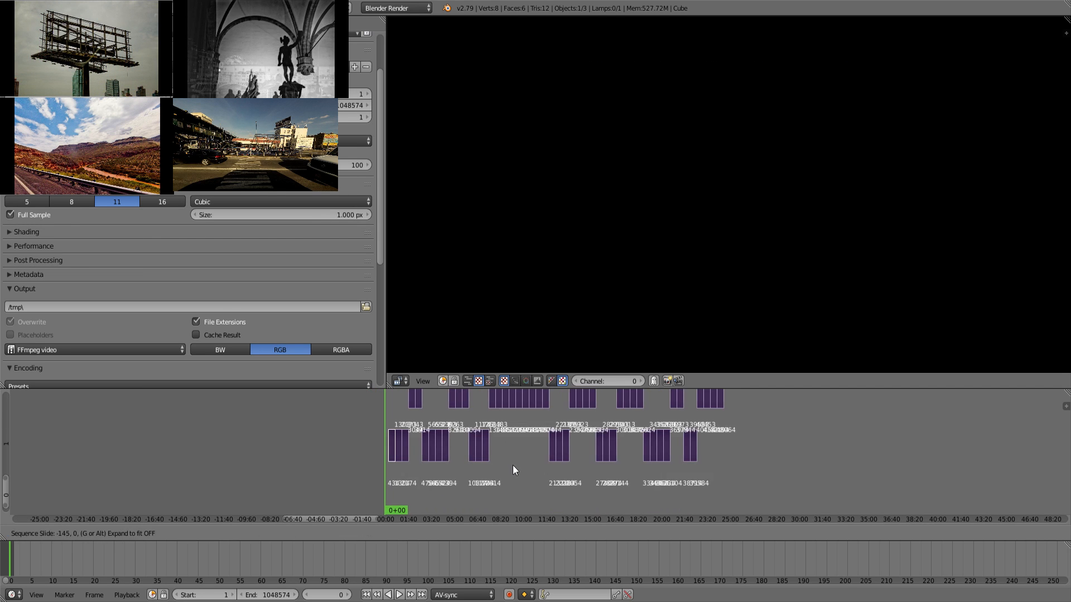
click(516, 485)
key(a)
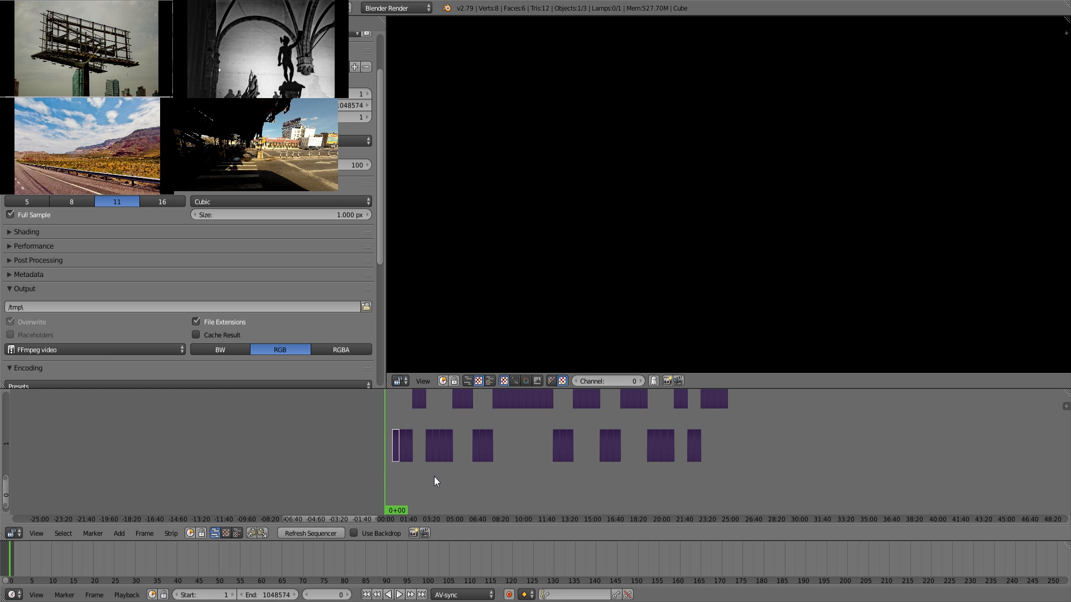
Snap the first world clocks clip to frame 0 and remove the gap that separates it from the following clips.
key(a)
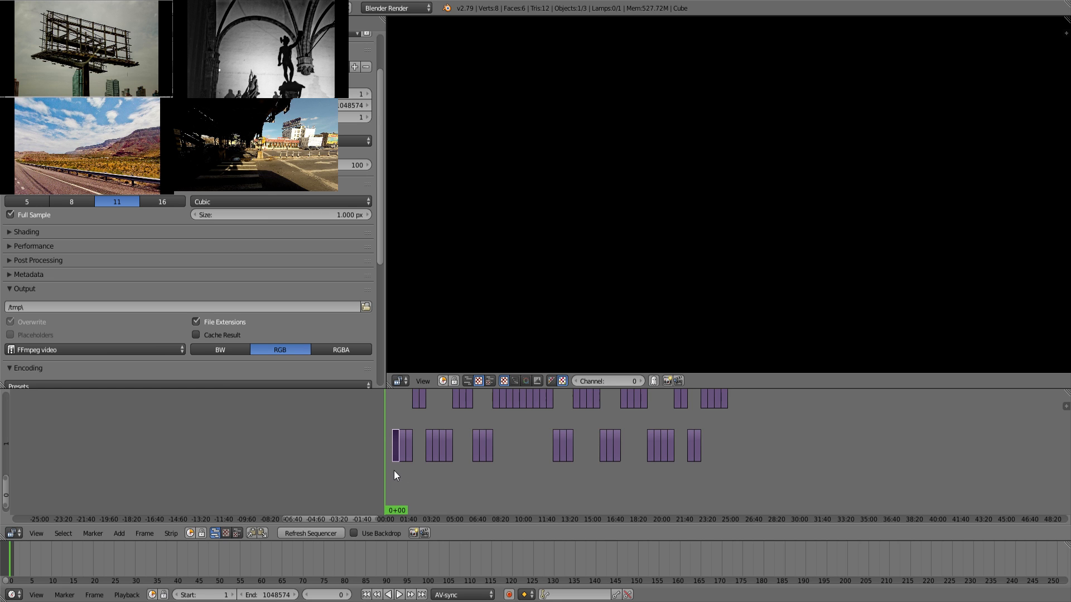
key(shift+s)
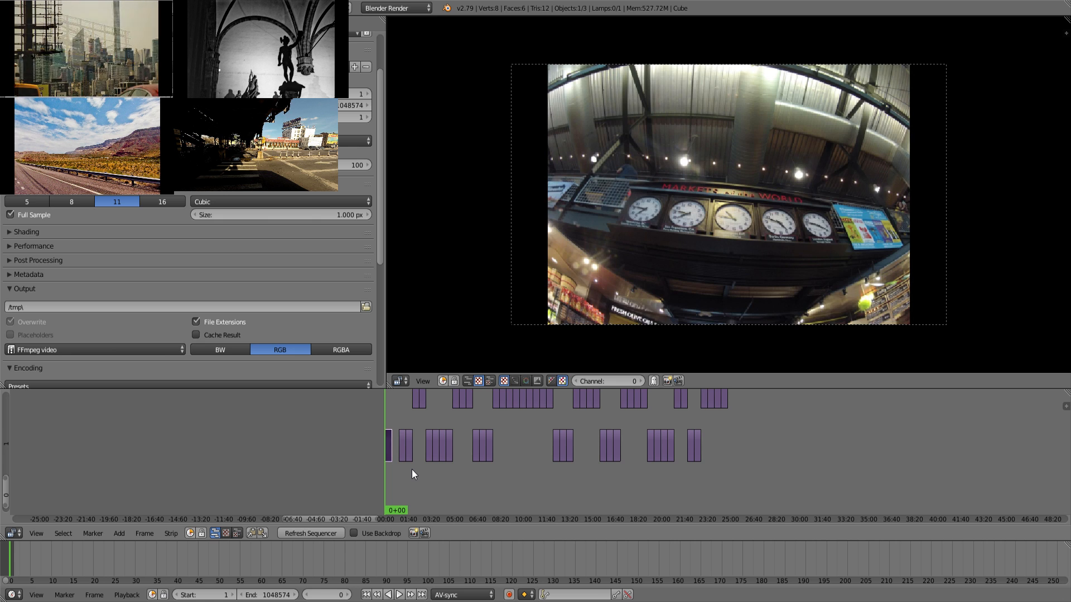
key(BackSpace)
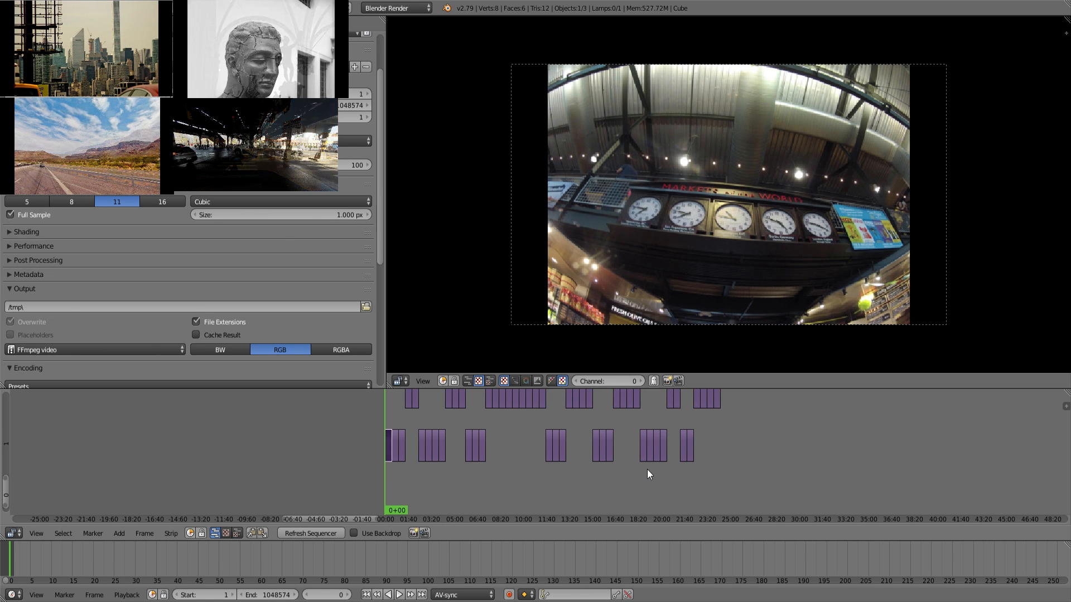
Save the project over the existing 3D Footage Milwaukee copy file.
key(ctrl+s)
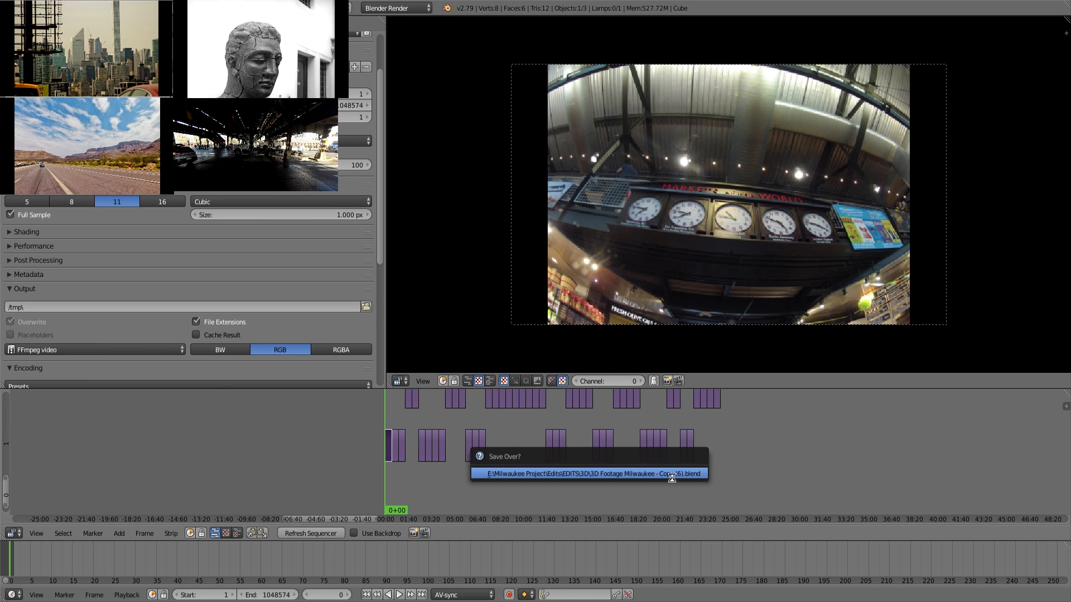
click(697, 495)
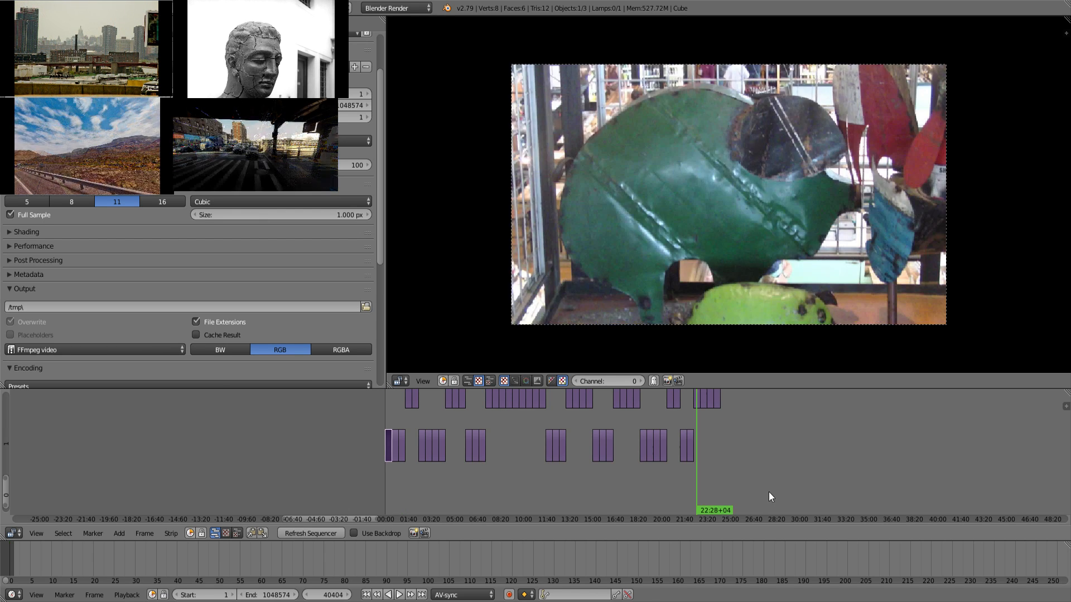
key(ctrl+s)
click(676, 476)
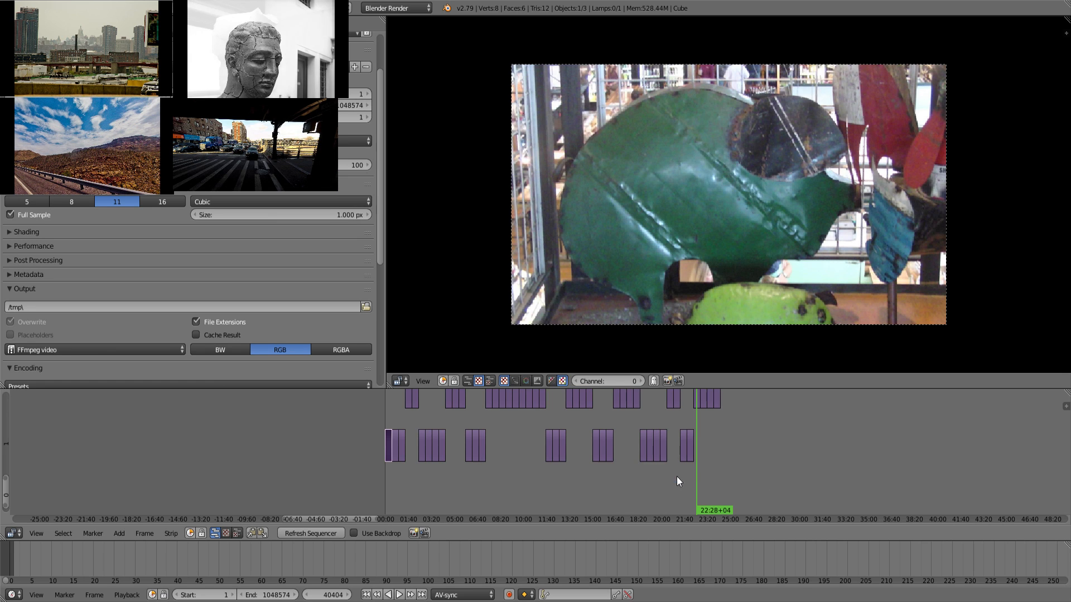
Place the playhead at the end of the last clip and copy its frame number, 43500.
click(725, 464)
key(Page_Down)
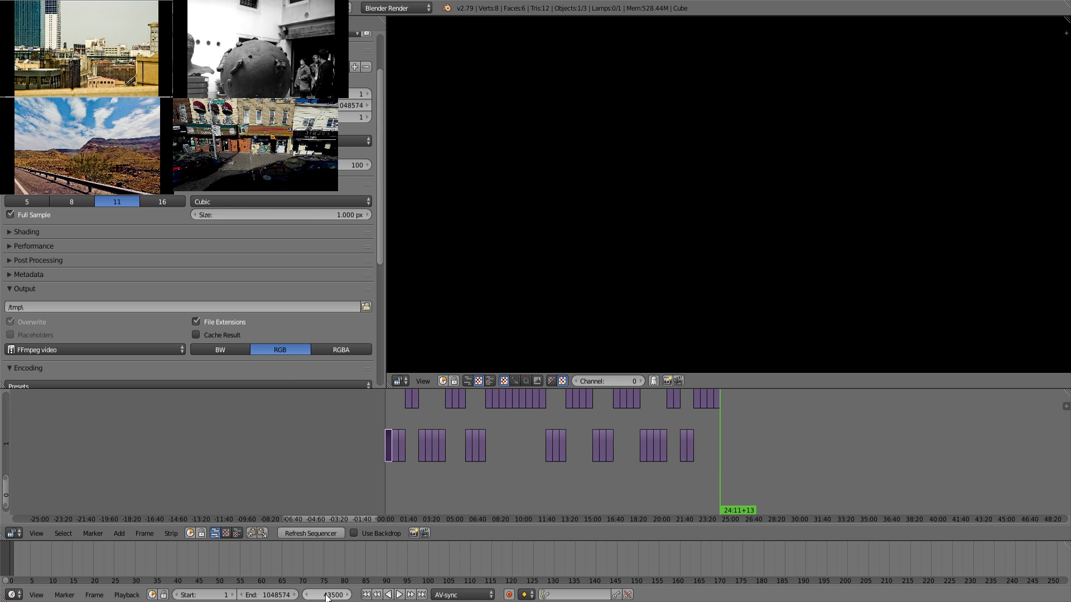
click(277, 597)
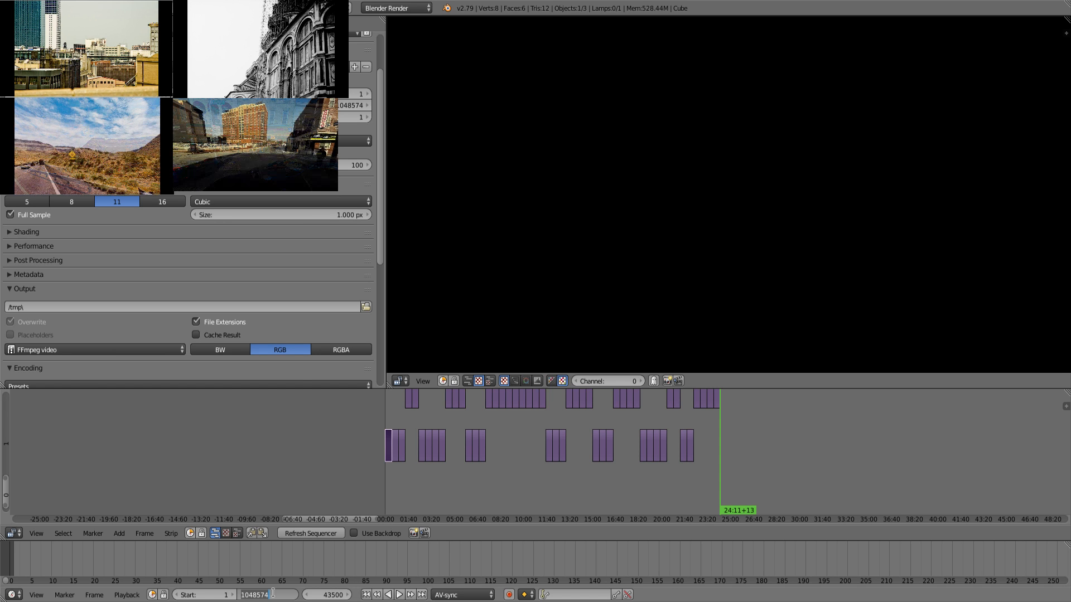
click(330, 595)
key(ctrl+c)
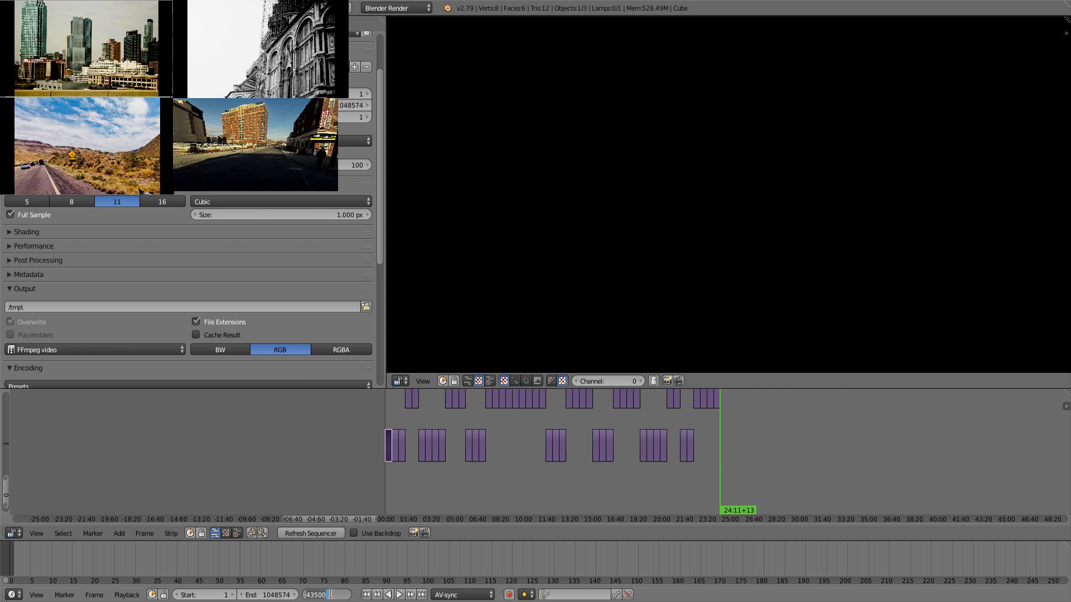
click(283, 595)
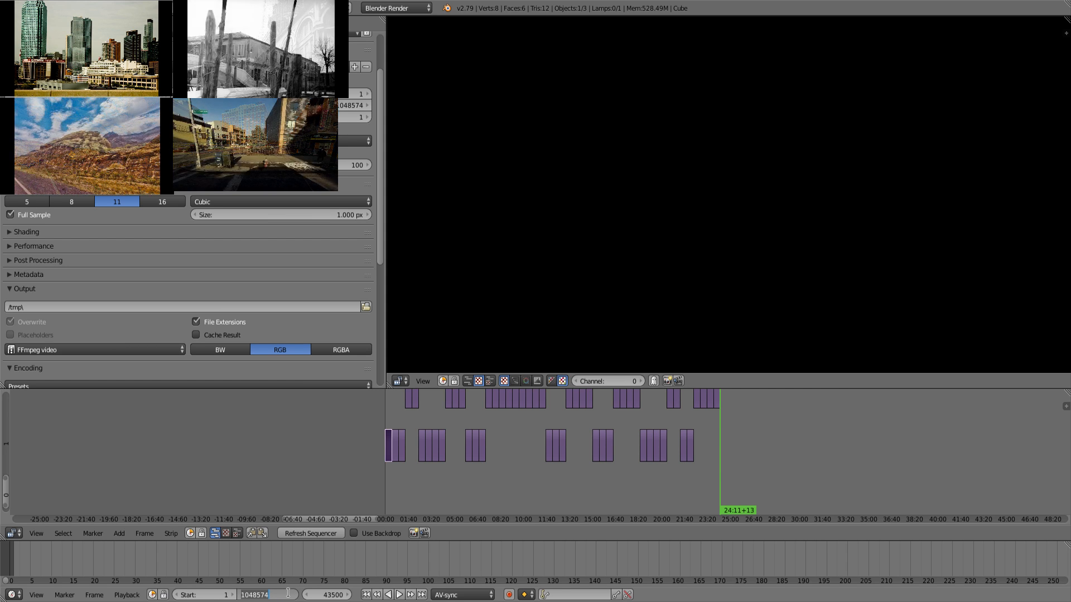
key(ctrl+v)
key(ctrl+v)
key(ctrl+v)
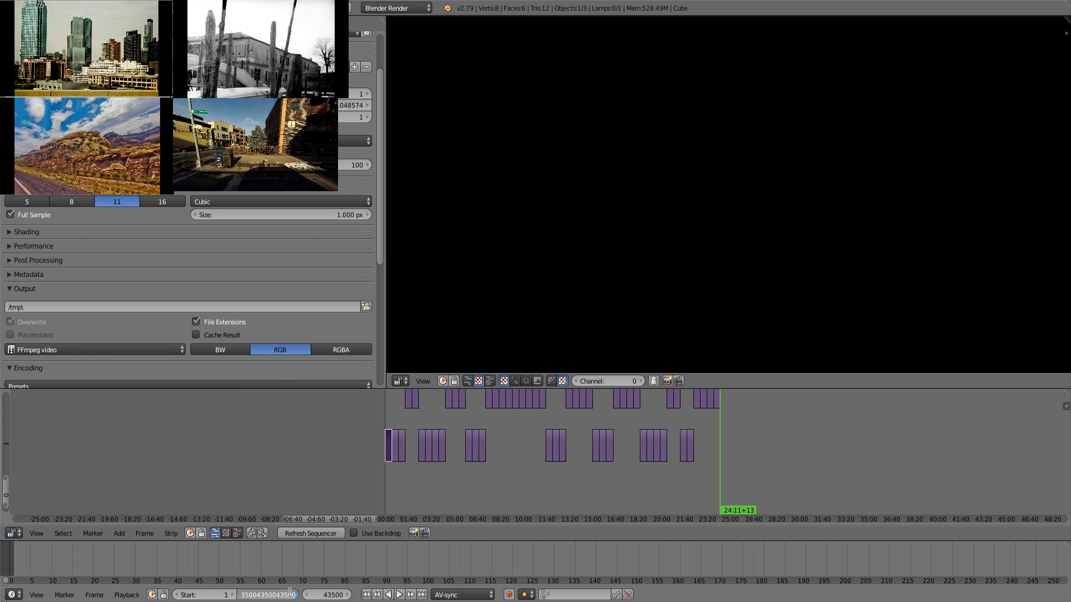
key(Return)
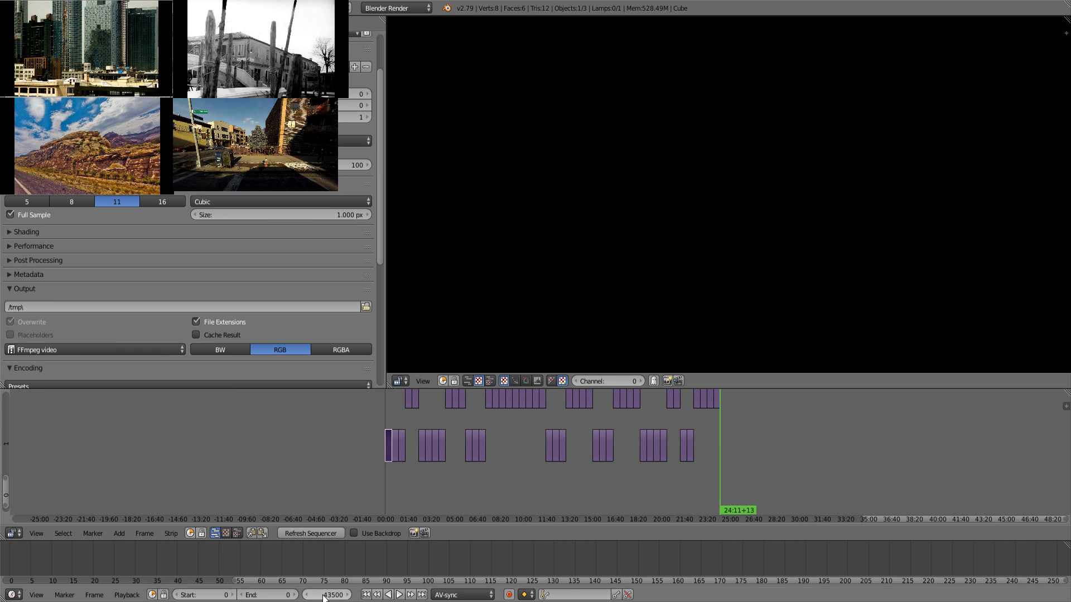
Set the scene's end frame to 43500 using the copied current frame number.
click(324, 595)
click(273, 594)
click(274, 594)
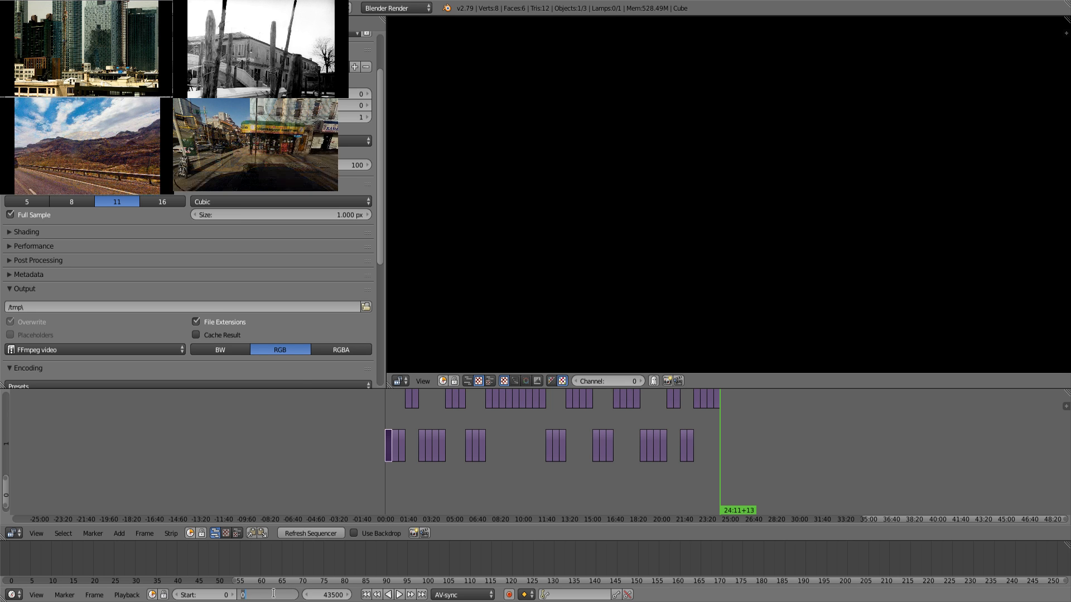
key(ctrl+v)
key(Return)
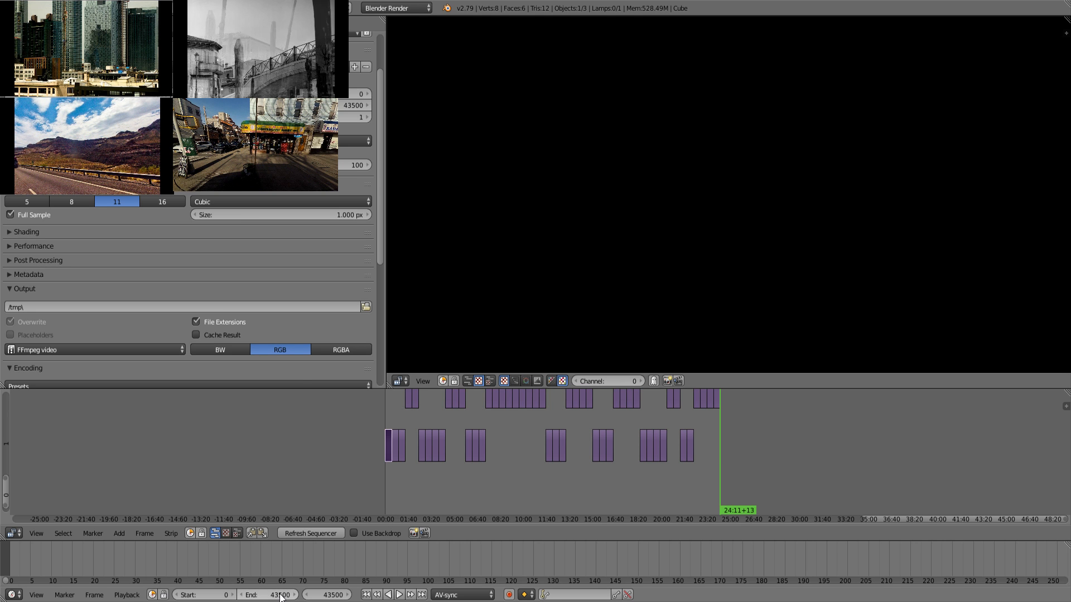
Move the playhead past the sequence end to 25:14+23 and save the project with its new frame range.
drag(733, 473, 735, 497)
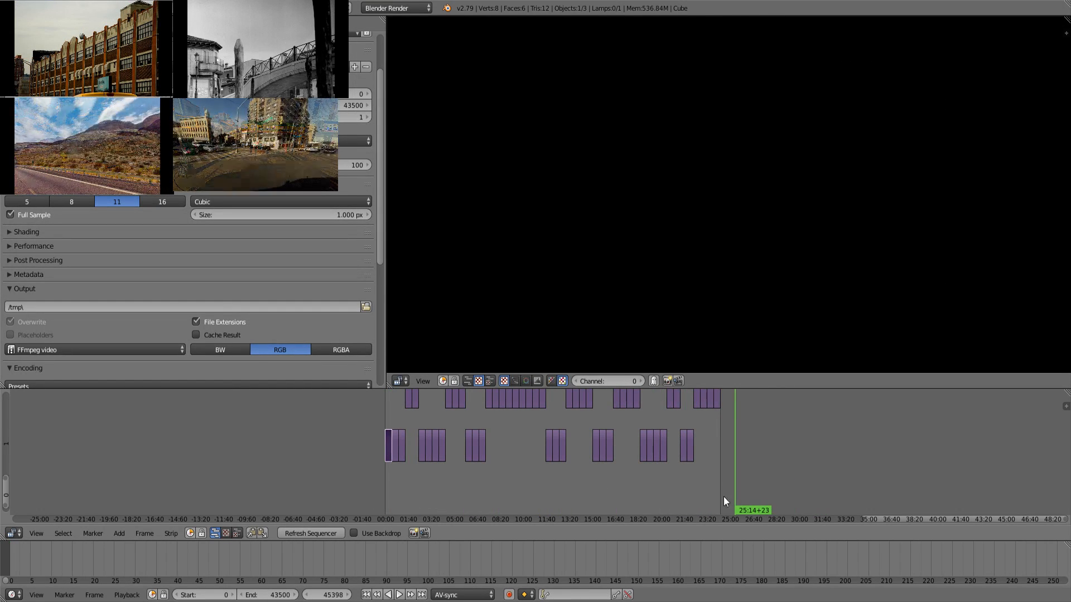
key(ctrl+s)
click(551, 470)
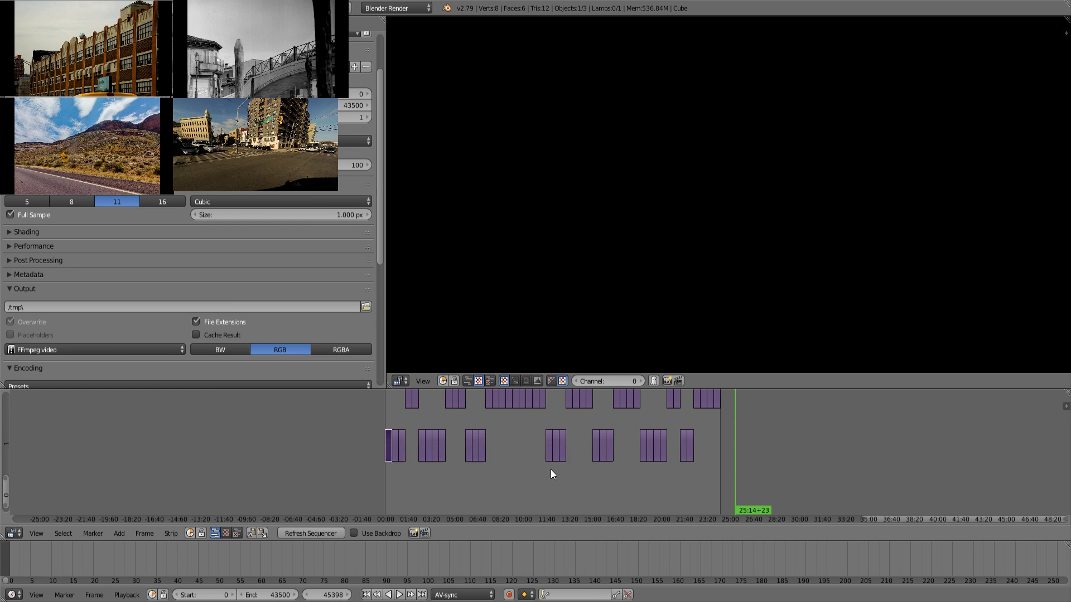
key(ctrl+s)
click(551, 470)
key(ctrl+s)
click(550, 470)
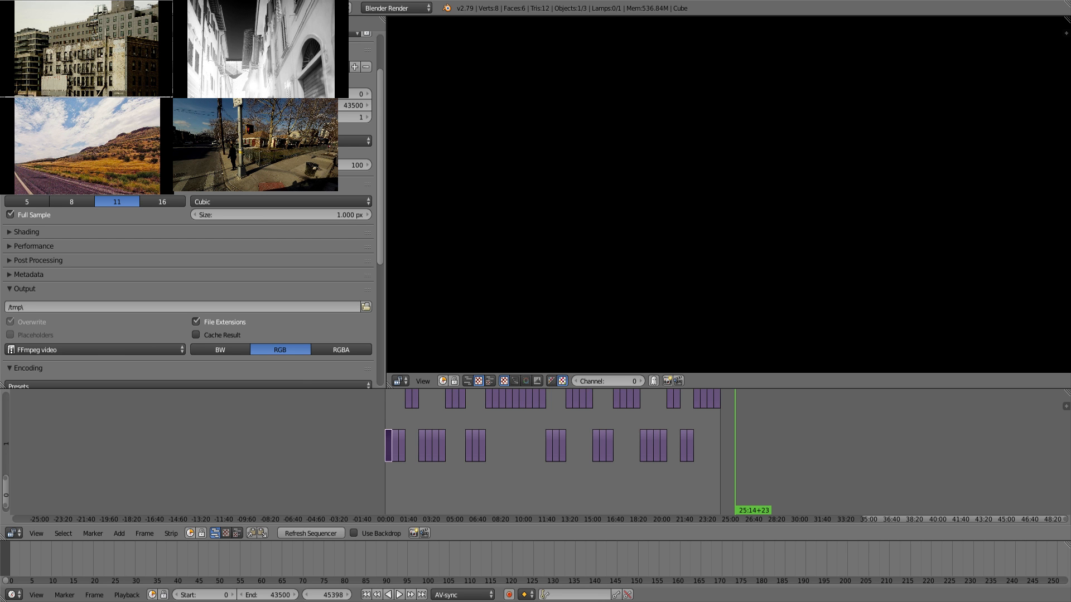
Scrub through the sorted market clips between about 03:45 and 12:36 to review their grouping.
drag(437, 489, 470, 492)
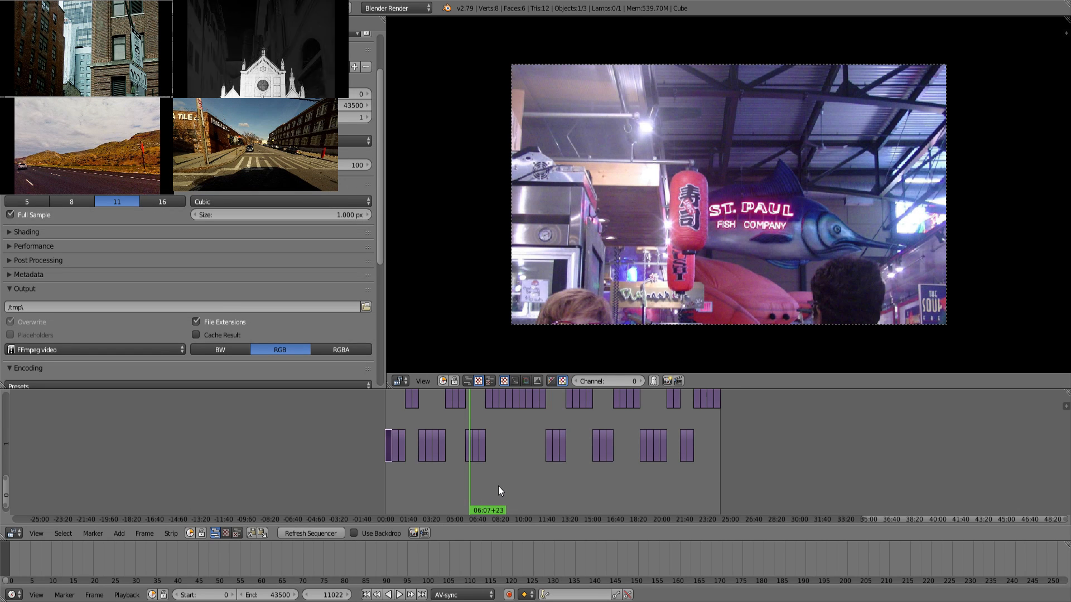
drag(510, 486, 518, 486)
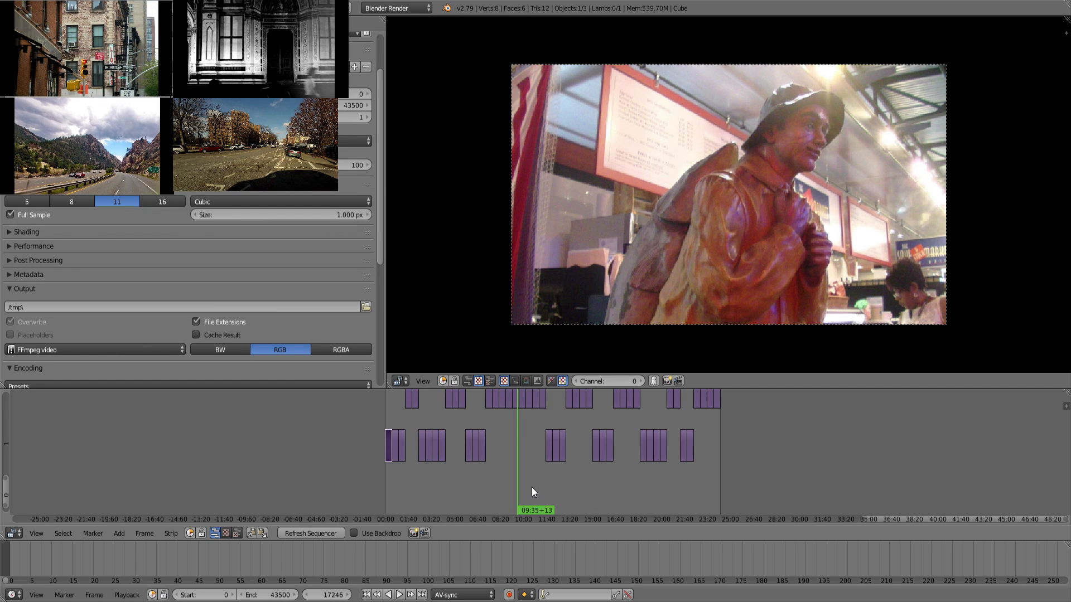
drag(533, 488, 555, 483)
click(560, 482)
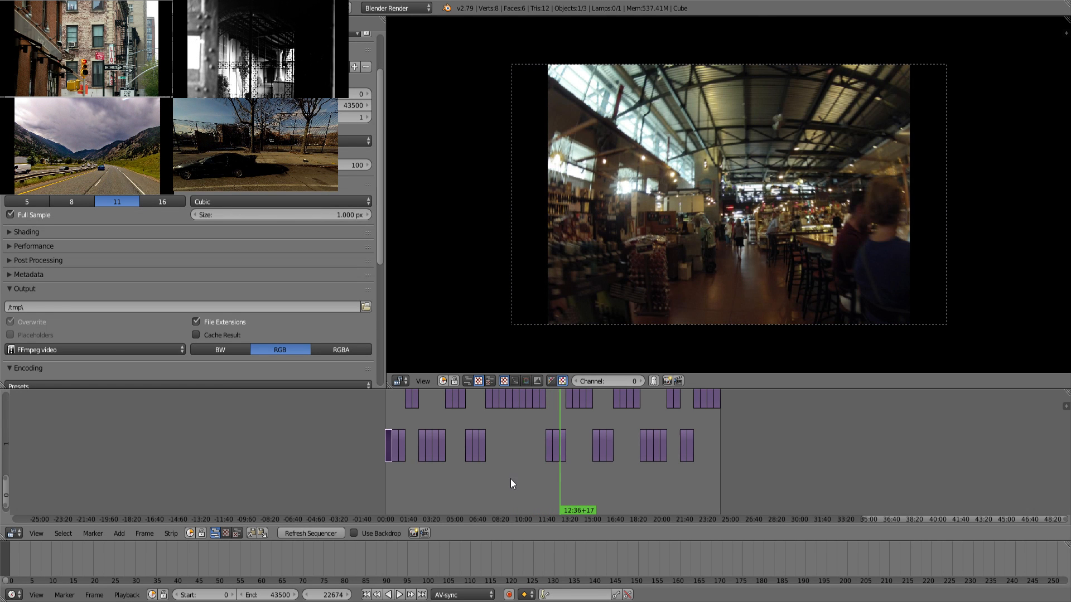
drag(504, 477, 536, 473)
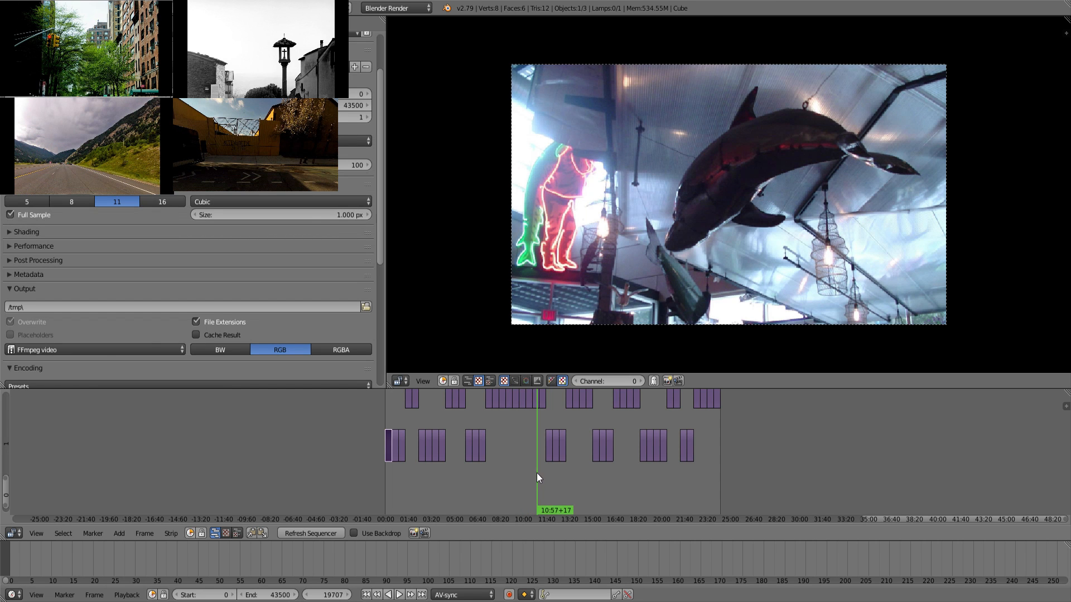
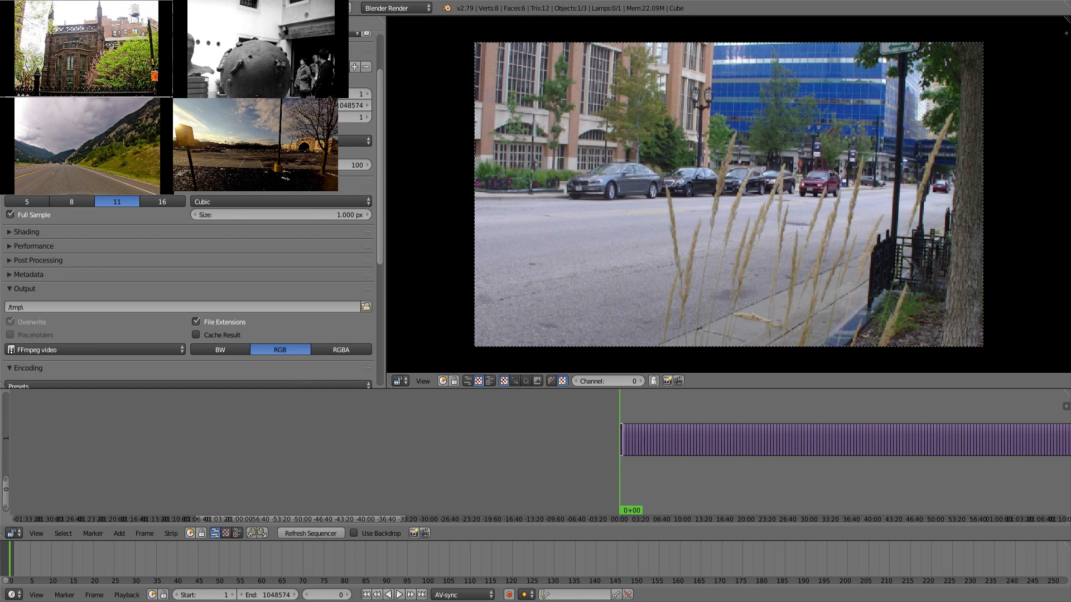
Scrub back and forth across the whole single-channel row of unsorted outdoor footage to survey its content.
ctrl+scroll(507, 478, down, 6)
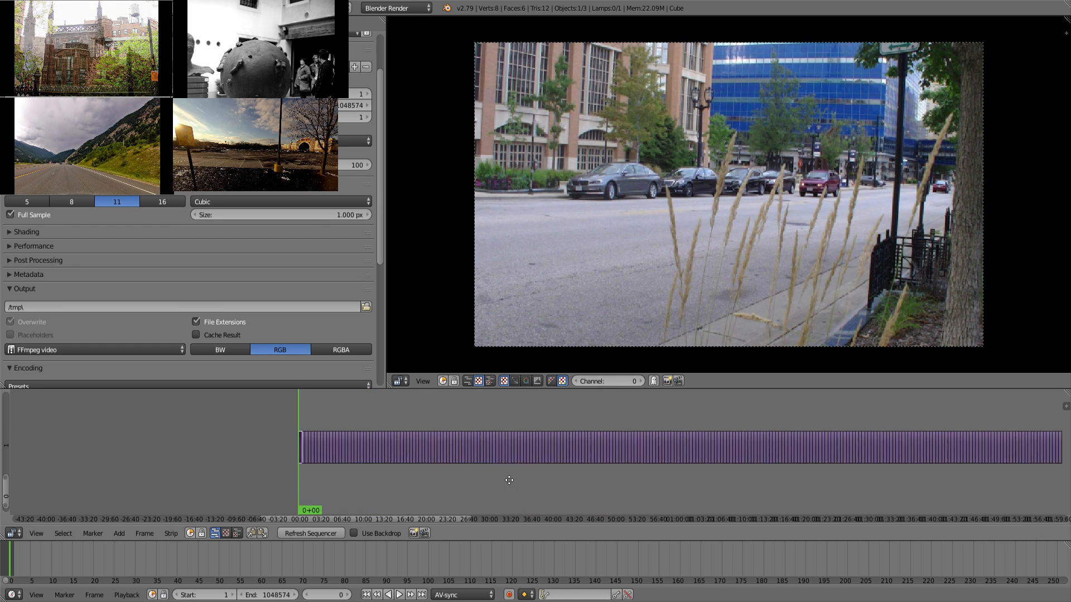
drag(295, 482, 627, 490)
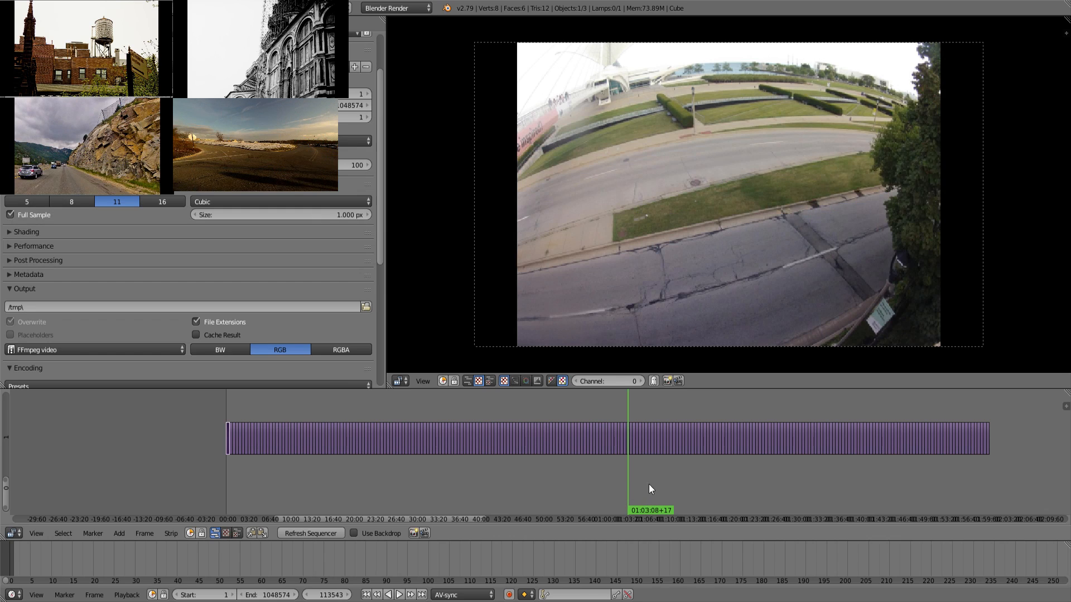
drag(544, 482, 324, 493)
key(Escape)
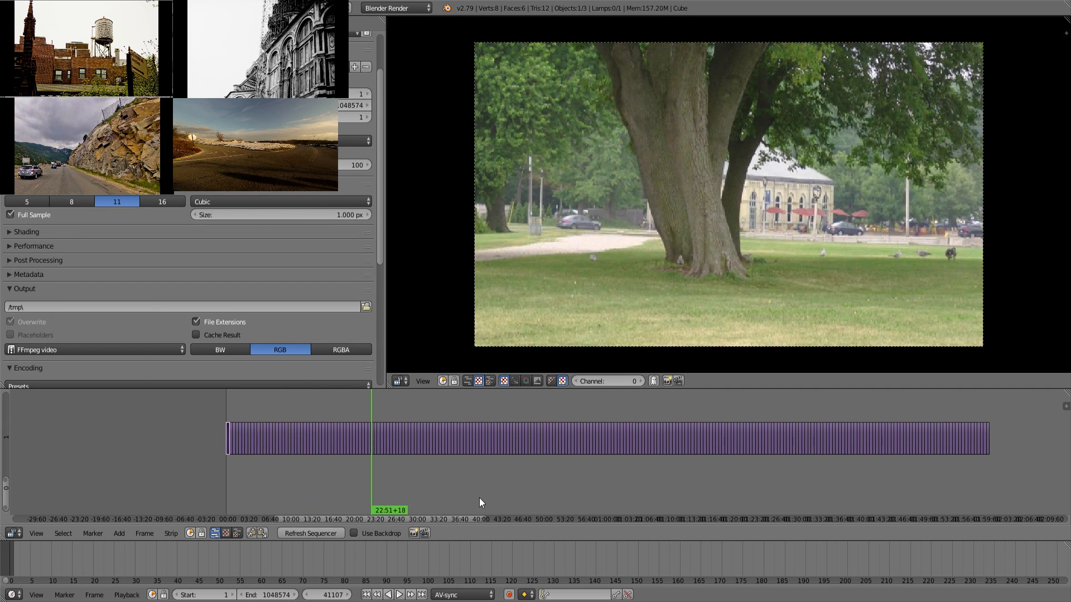
drag(480, 498, 680, 509)
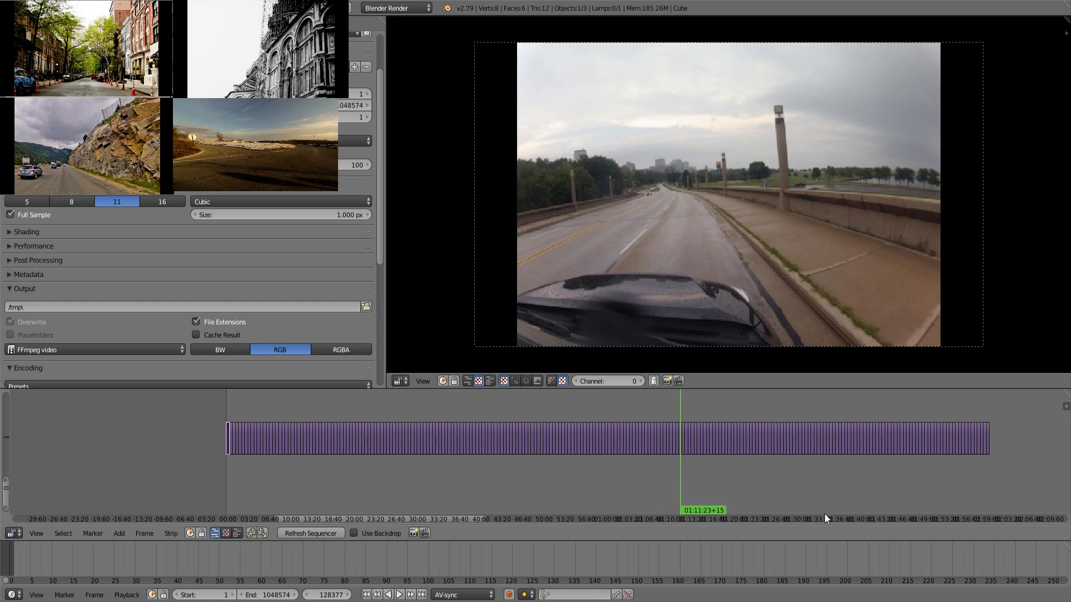
drag(846, 490, 400, 494)
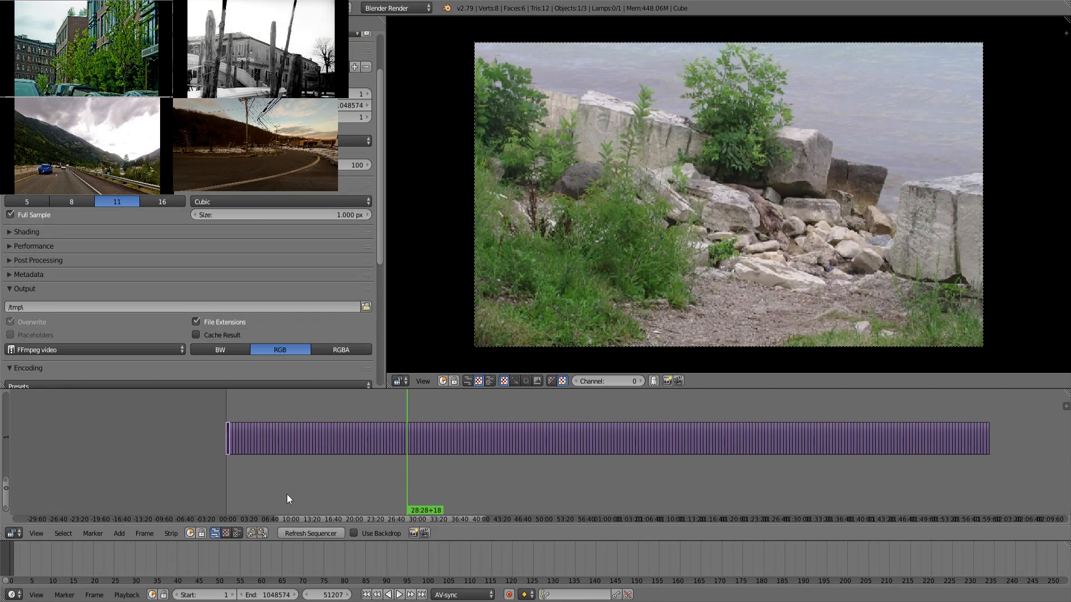
Preview the opening clips of the outdoor footage, covering roughly the first four minutes.
drag(268, 492, 241, 484)
middle_drag(278, 472, 410, 469)
scroll(409, 468, up, 4)
scroll(410, 469, up, 3)
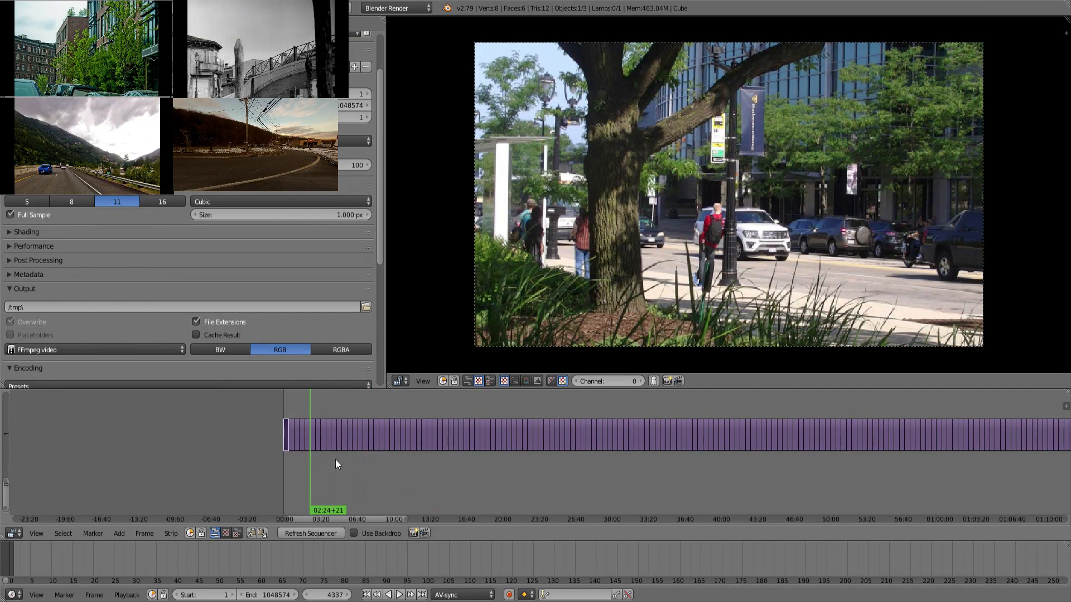
drag(301, 473, 324, 484)
key(alt+a)
click(294, 481)
key(alt+a)
Try moving the first clip to channel 2 ahead of frame 0, and undo the move.
middle_drag(246, 478, 373, 484)
scroll(343, 483, up, 4)
scroll(342, 483, up, 3)
scroll(326, 478, down, 4)
right_click(404, 473)
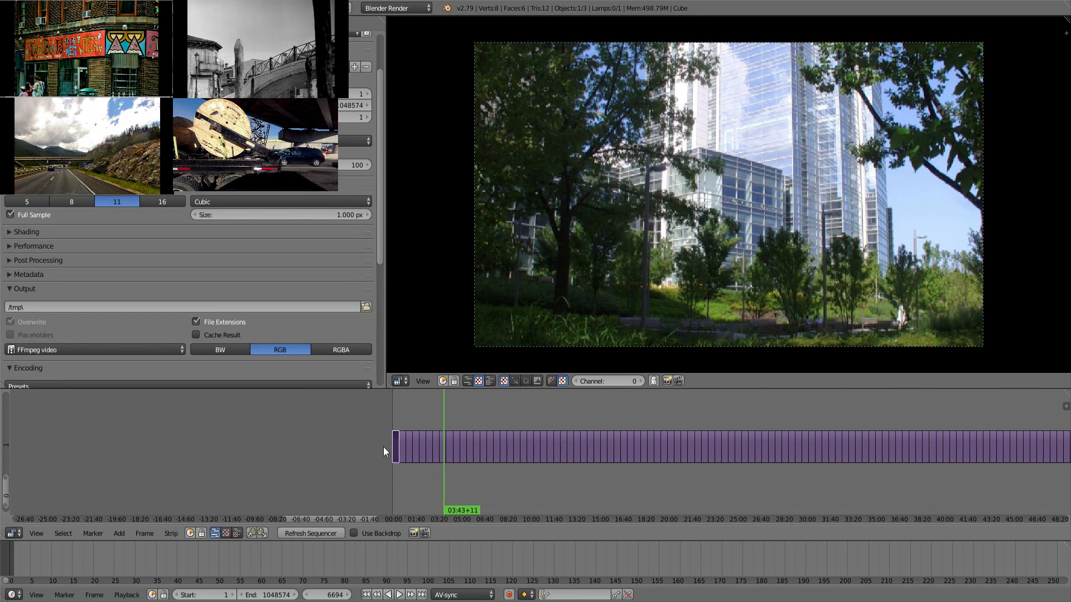
key(g)
click(368, 420)
middle_drag(400, 444, 367, 477)
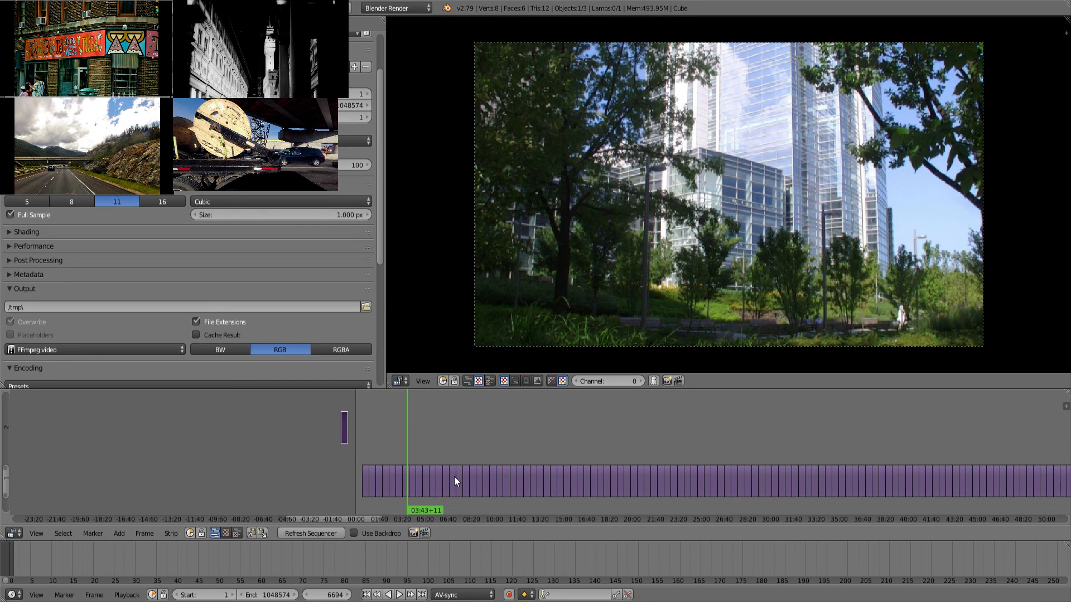
key(ctrl+z)
middle_drag(505, 462, 387, 447)
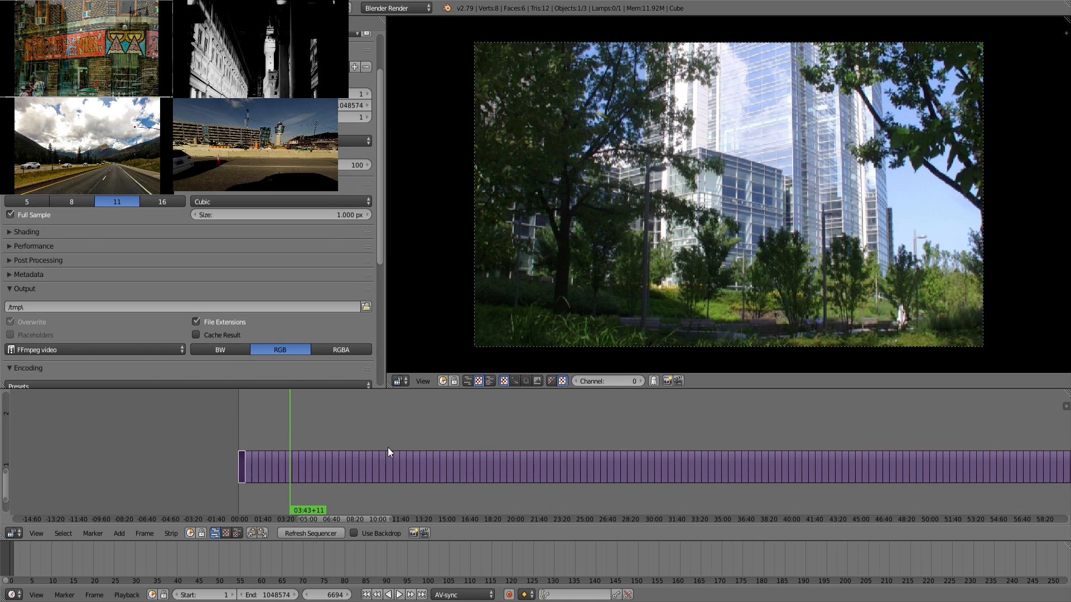
Select every clip and slide the whole row later, clearing about 29 minutes of empty space ahead of it.
key(a)
key(a)
key(g)
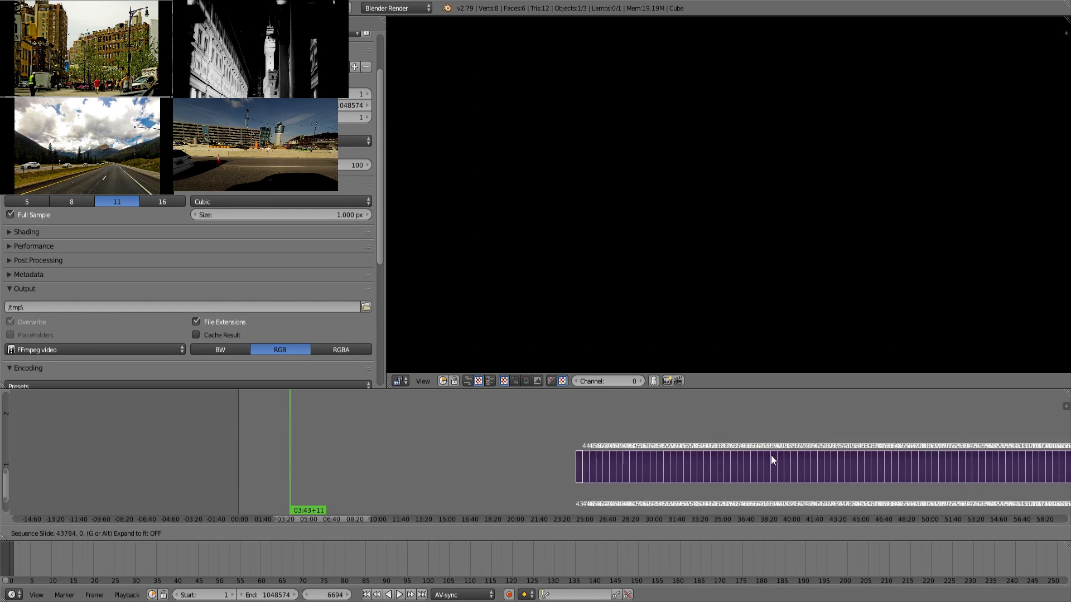
click(774, 456)
Move the row's first clip, the street with parked cars, up to channel 2 in the empty space ahead of the row.
middle_drag(667, 422, 419, 473)
click(403, 426)
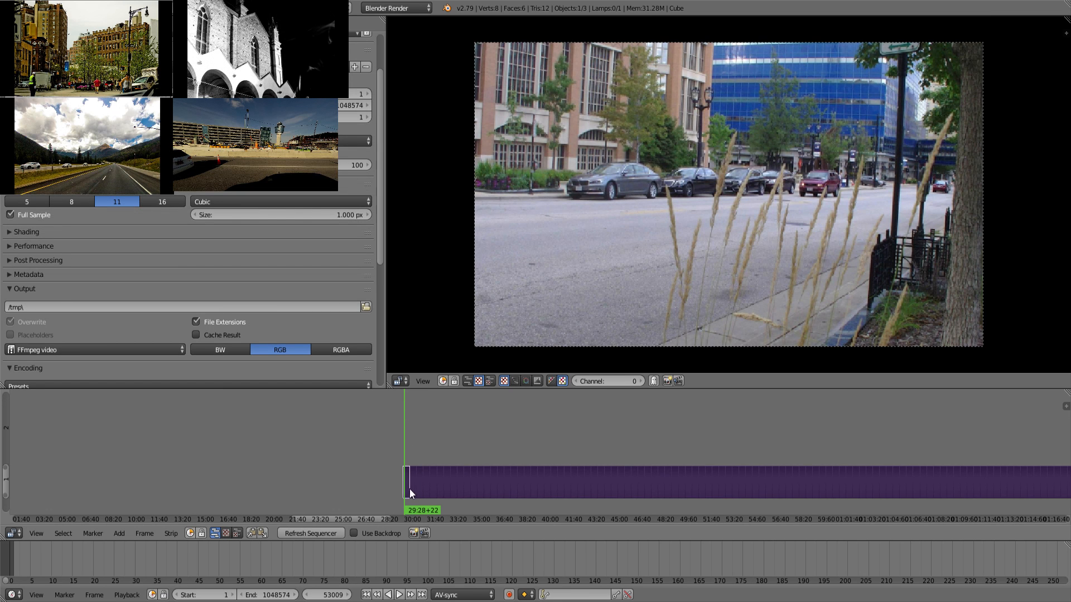
right_click(406, 489)
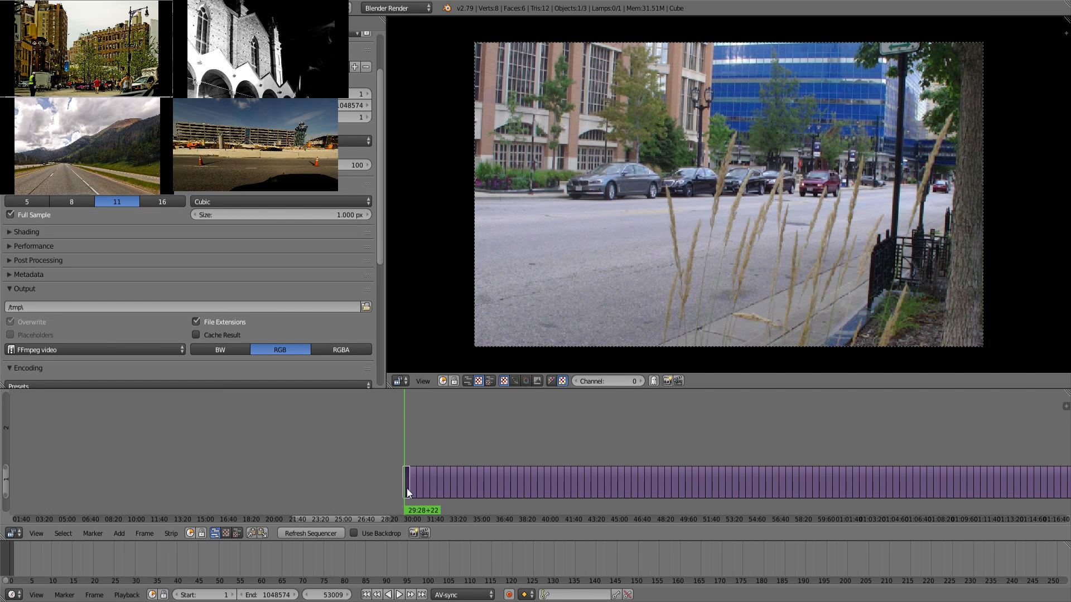
key(g)
click(363, 438)
click(415, 454)
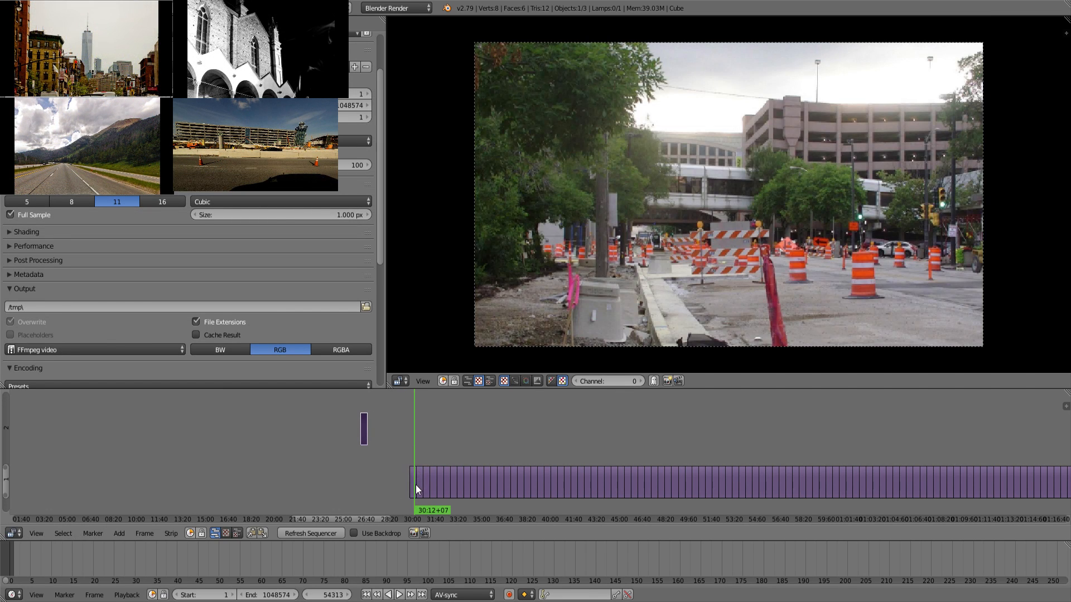
Preview the following clips and move the Wisconsin Center flower planter clip at about 36:16 up to channel 2.
drag(417, 435, 499, 441)
key(alt+a)
scroll(503, 464, up, 4)
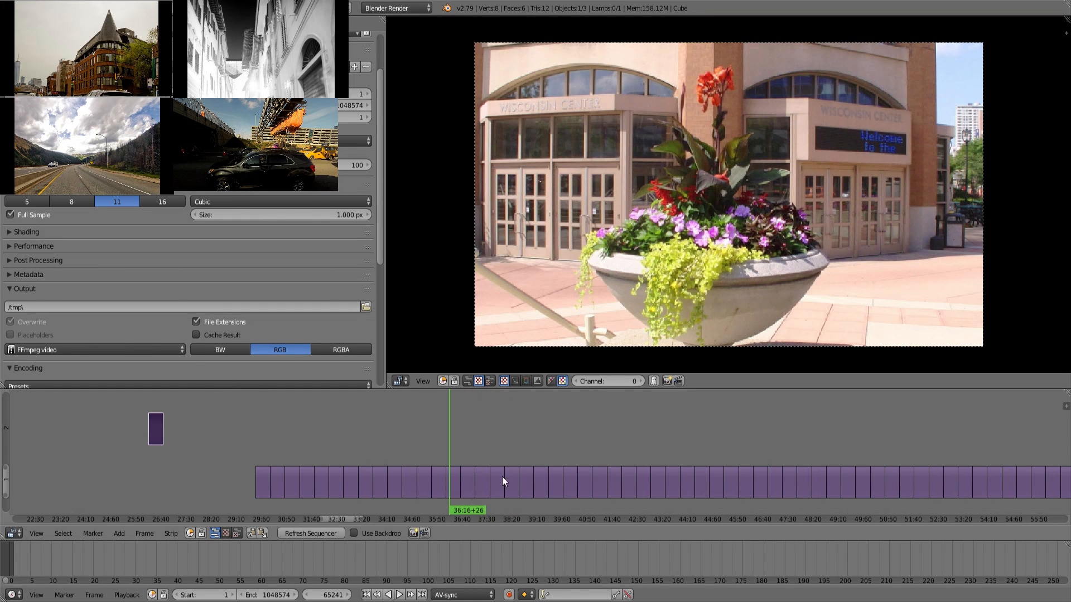
right_click(455, 487)
key(g)
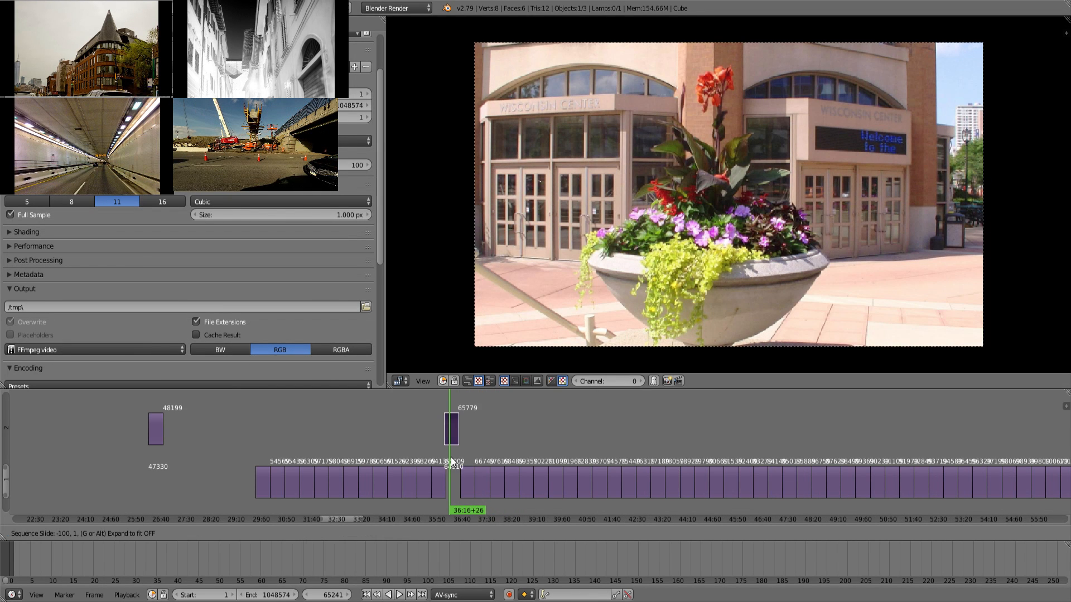
click(452, 457)
Move the close-up flower clip at about 36:50 up to channel 2, beside the flower planter clip.
click(466, 457)
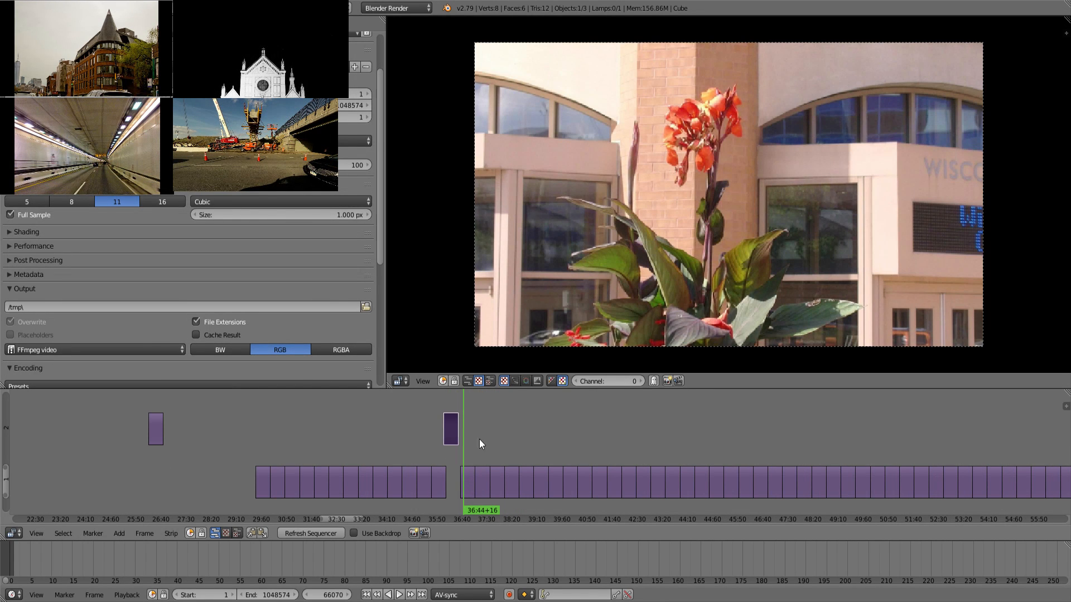
click(483, 438)
click(467, 454)
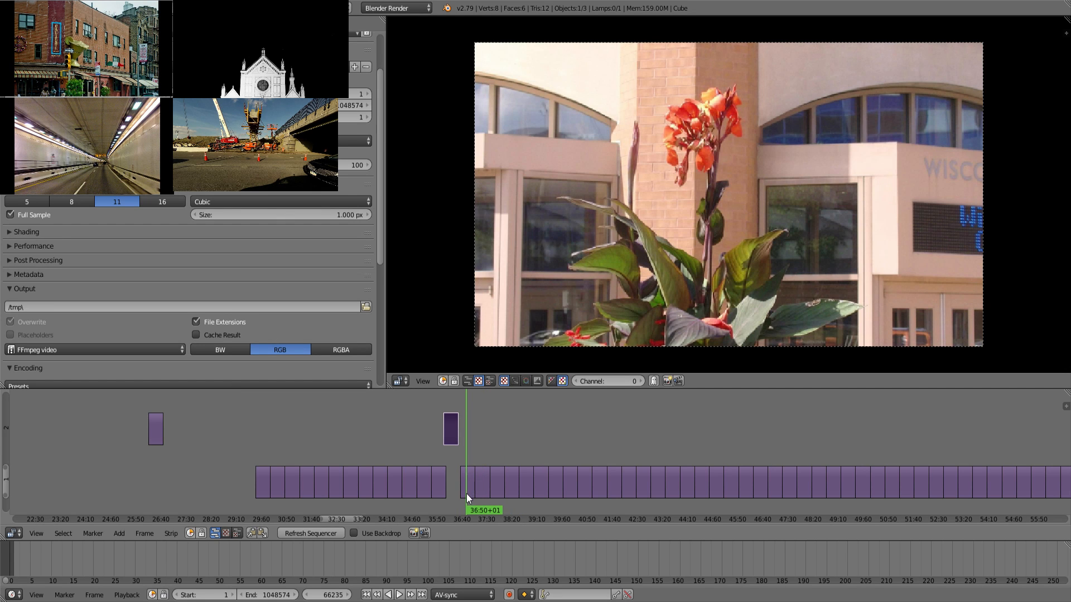
right_click(467, 493)
key(g)
click(466, 442)
Preview the rest of the outdoor row, from about 37 minutes to 02:27:25, to survey its harbor, beach and driving footage.
key(alt+a)
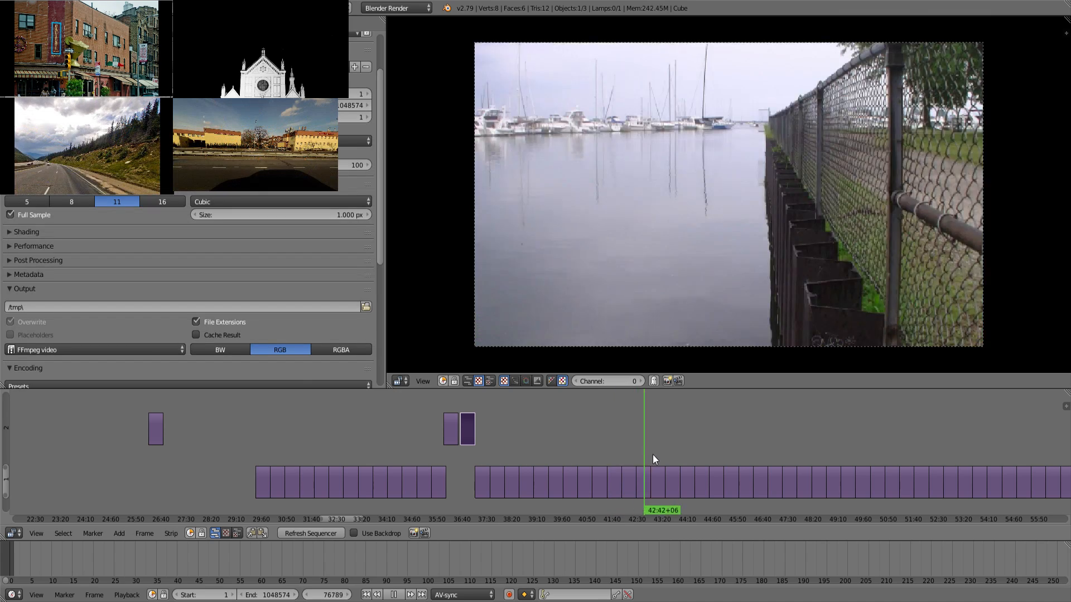
middle_drag(681, 455, 346, 441)
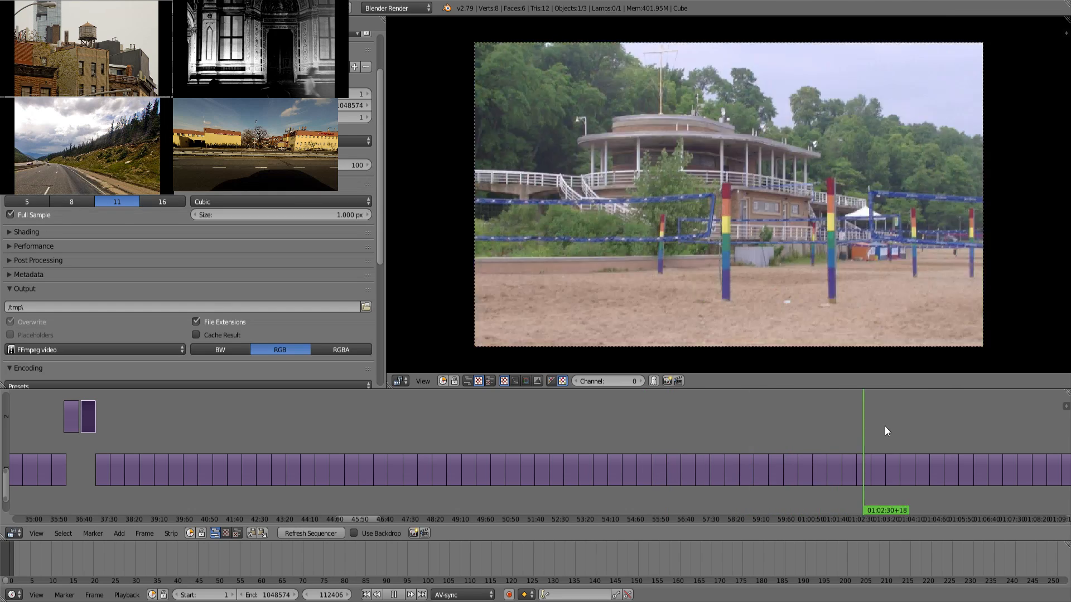
key(alt+a)
middle_drag(942, 431, 651, 420)
key(alt+a)
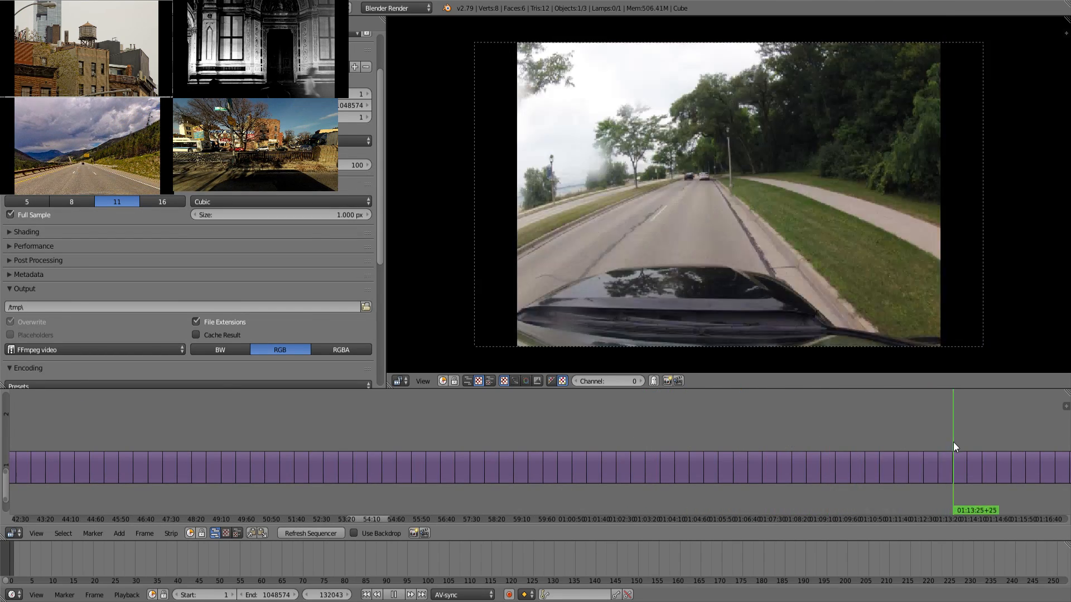
key(alt+a)
middle_drag(953, 443, 464, 442)
key(alt+a)
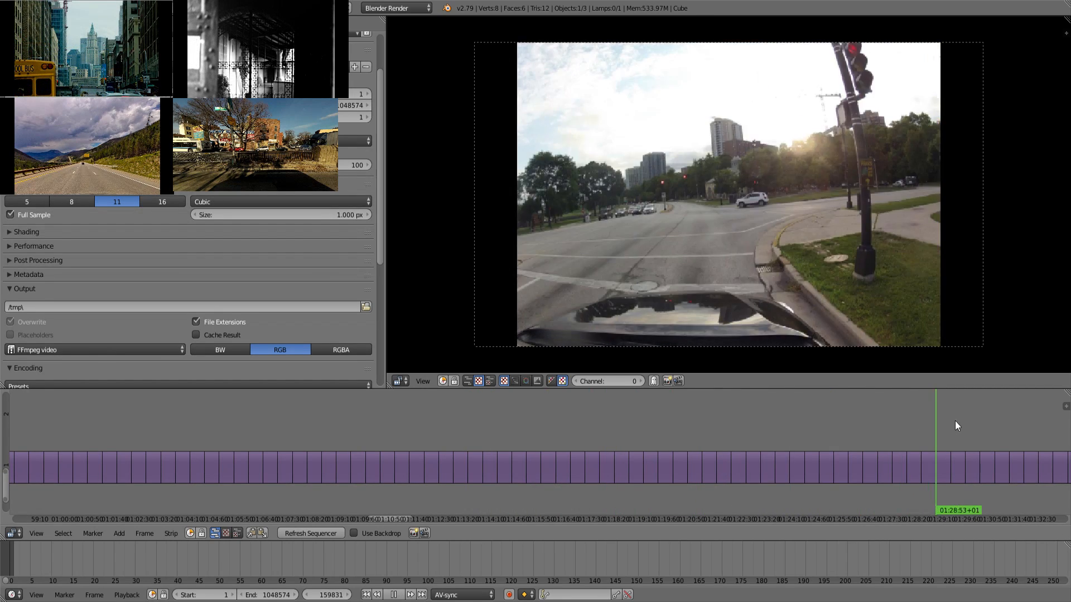
key(alt+a)
middle_drag(955, 420, 936, 419)
key(Home)
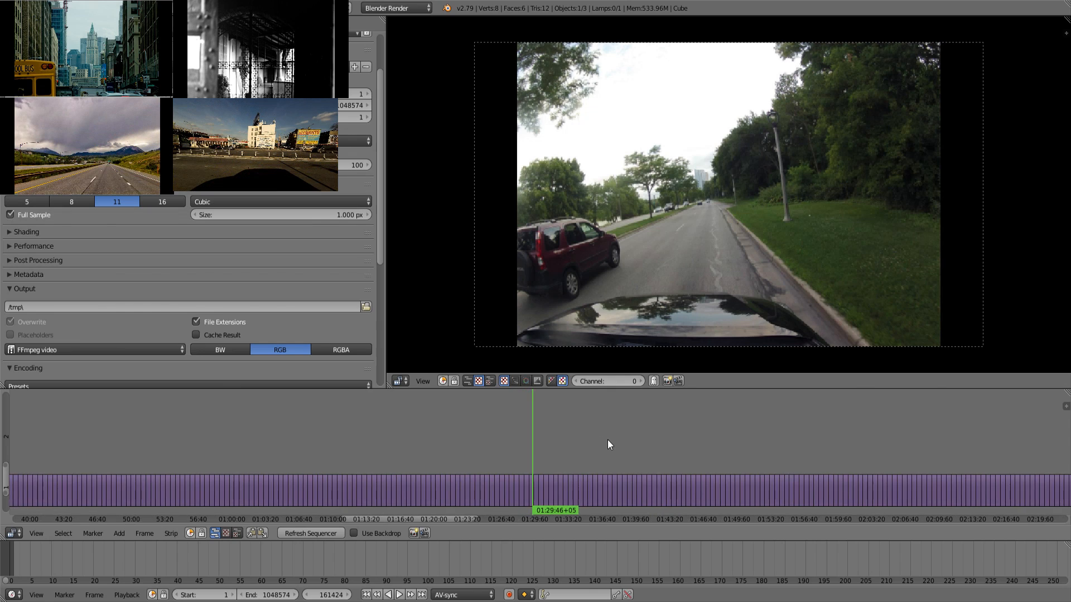
key(alt+a)
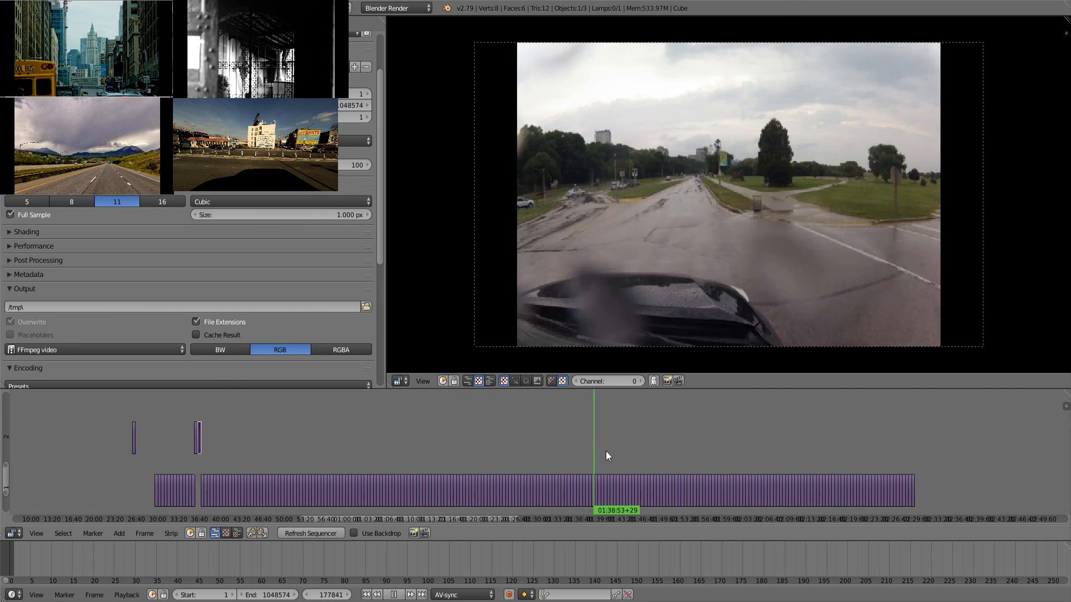
drag(594, 453, 902, 424)
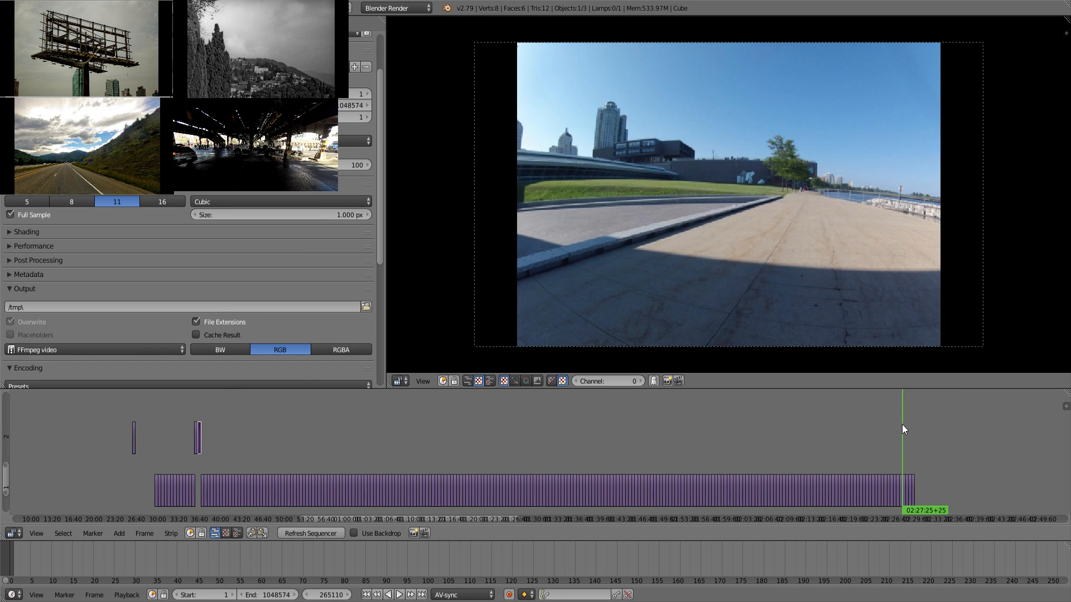
Slide the three channel 2 clips earlier together so the first one starts at about 10 minutes.
ctrl+scroll(401, 446, left, 5)
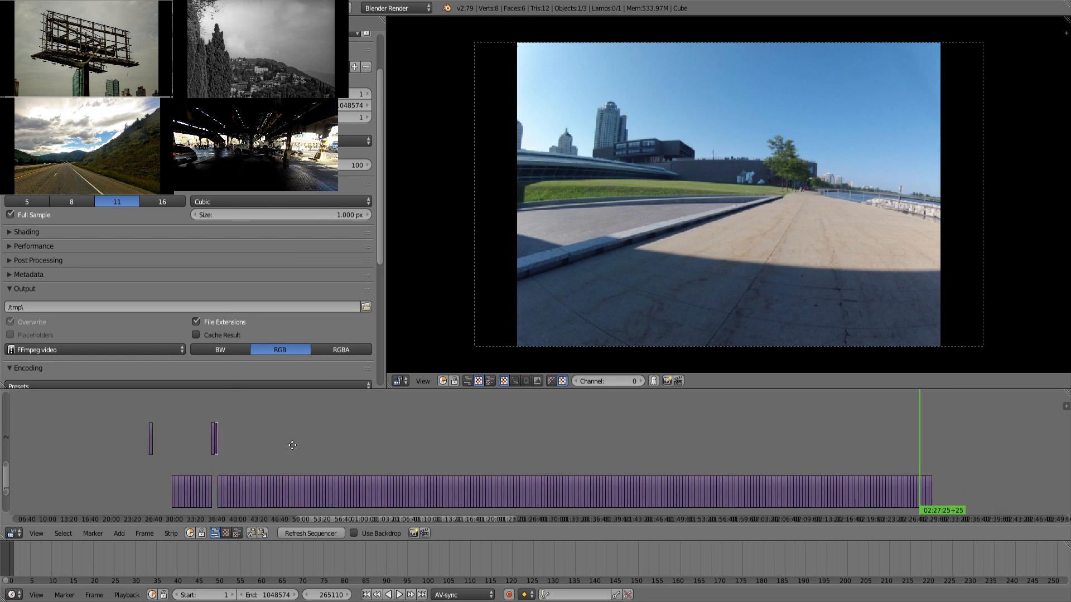
key(g)
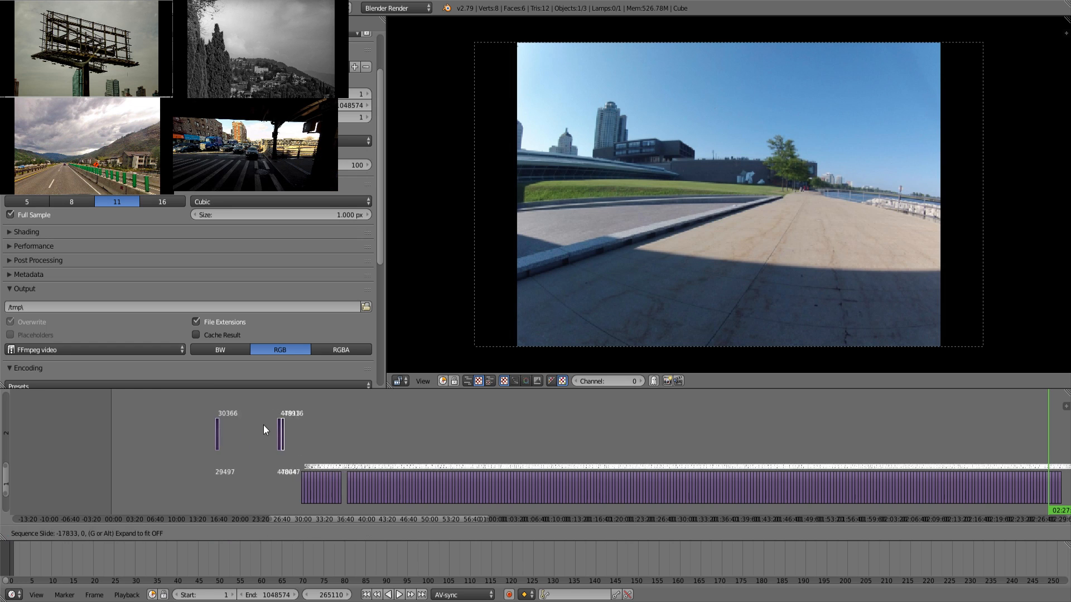
click(230, 427)
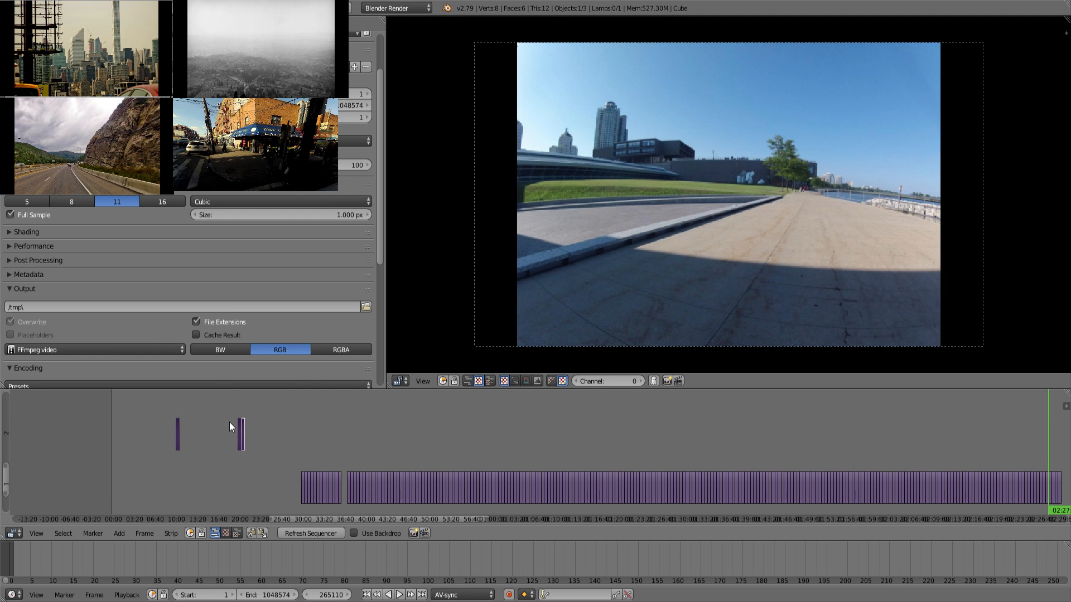
Scrub the remaining channel 1 row from its start at about 29:42 to 40:14 to review the clips.
click(300, 445)
key(alt+a)
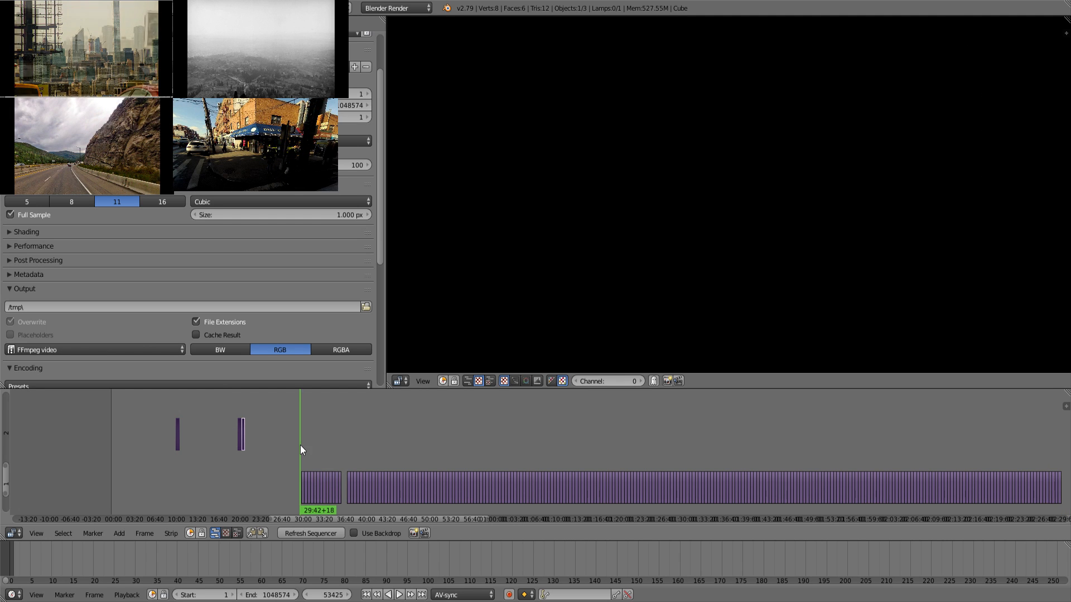
click(293, 445)
drag(293, 445, 307, 446)
key(alt+a)
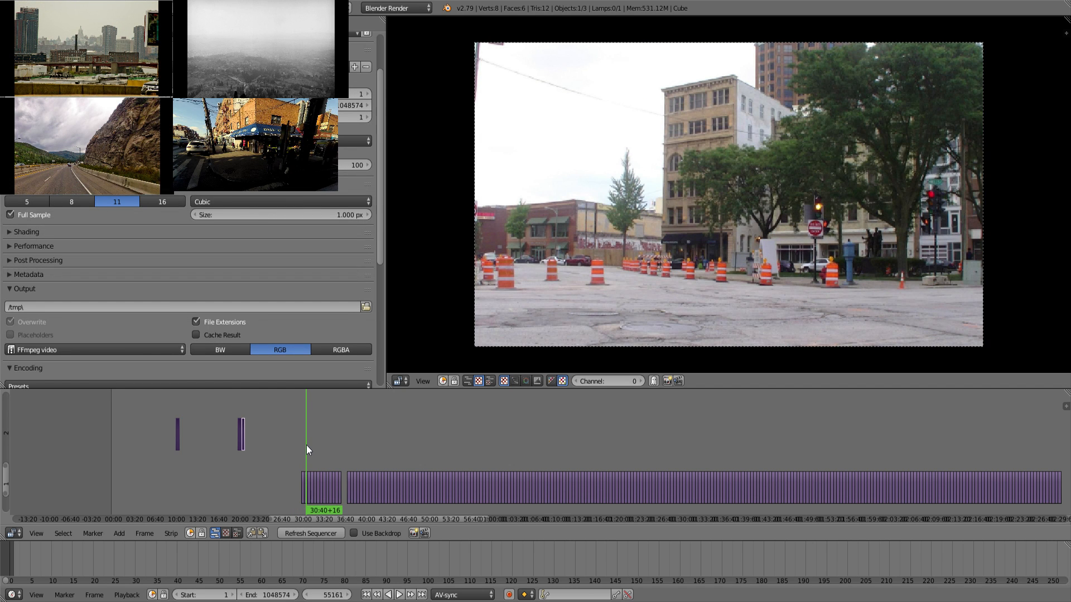
click(300, 454)
key(alt+a)
drag(300, 454, 367, 445)
key(alt+a)
key(alt+a)
key(alt+a)
key(alt+a)
key(alt+a)
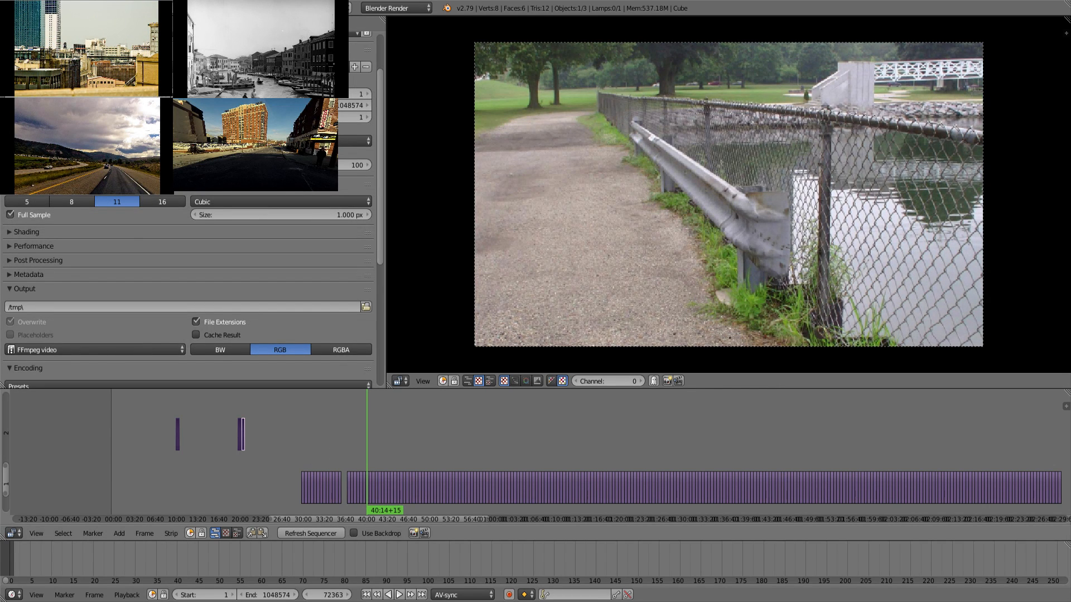
Return to the start of the channel 1 row and examine the road construction clip at about 30:14.
mouse_move(307, 446)
mouse_down()
mouse_move(393, 436)
mouse_move(292, 443)
mouse_up()
key(alt+a)
scroll(296, 446, up, 5)
middle_drag(232, 450, 397, 436)
scroll(383, 437, up, 4)
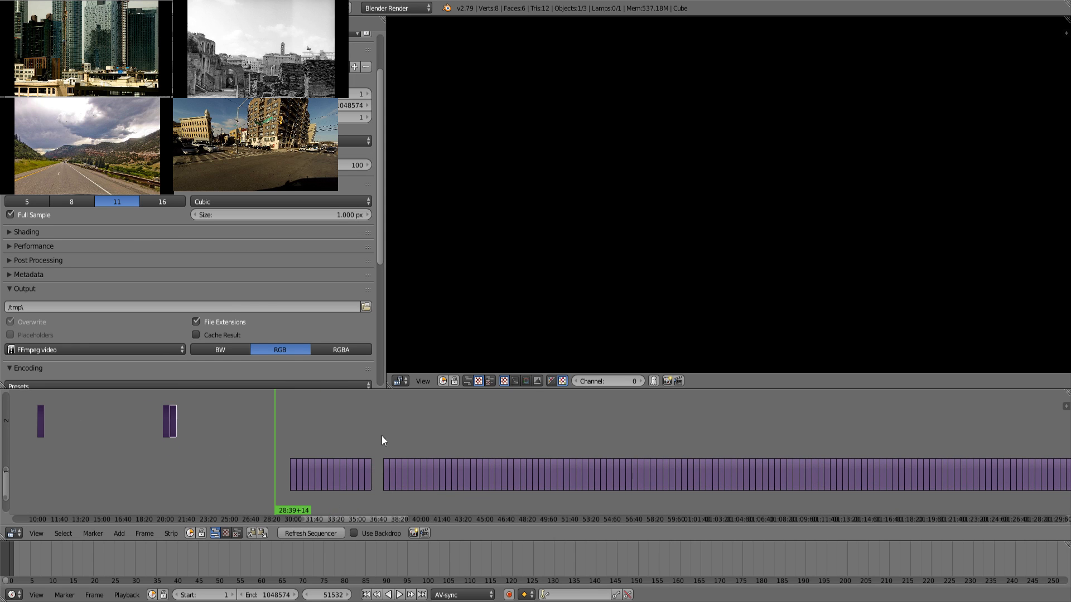
click(291, 442)
middle_drag(191, 457, 308, 478)
drag(406, 449, 409, 447)
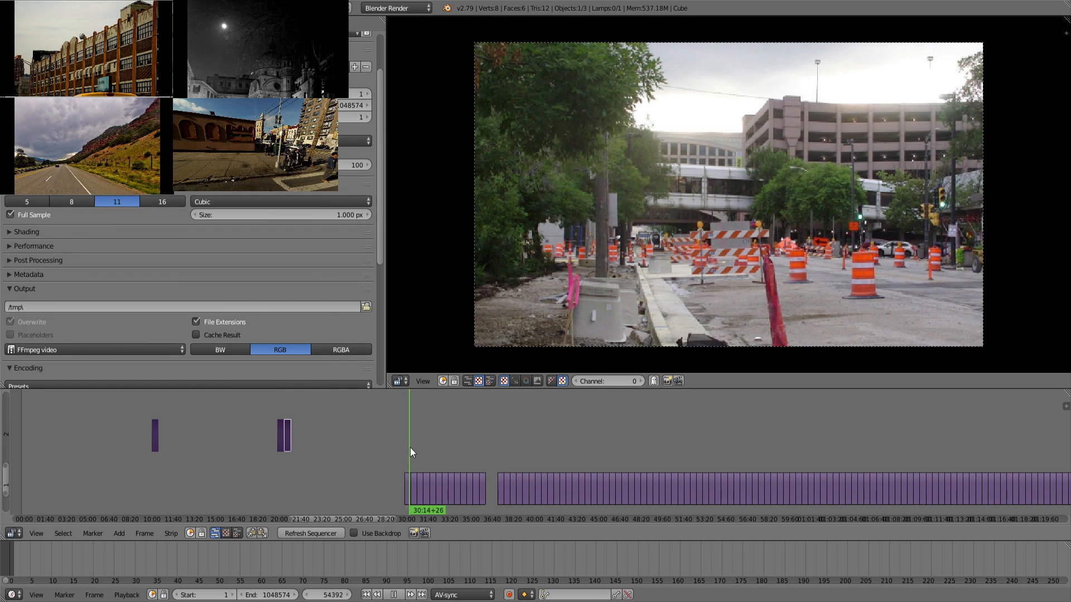
Remove the gap after the first channel 2 clip at 10:17 and slide the three joined clips ahead of frame 0.
middle_drag(319, 473, 504, 471)
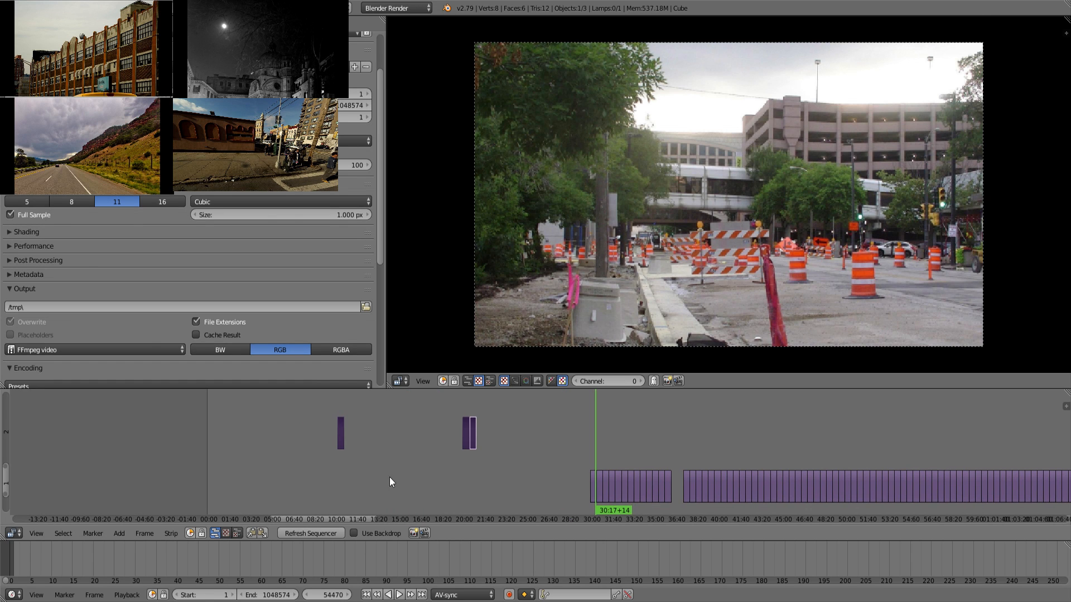
click(342, 474)
key(alt+a)
key(alt+a)
mouse_move(341, 473)
mouse_down()
mouse_move(390, 468)
mouse_move(340, 471)
mouse_up()
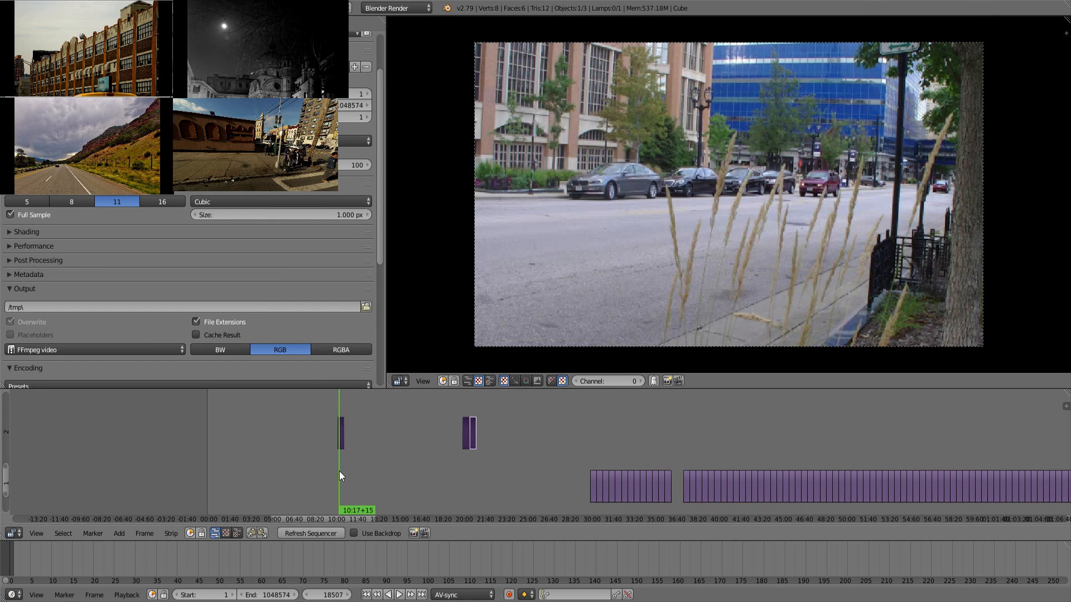
key(BackSpace)
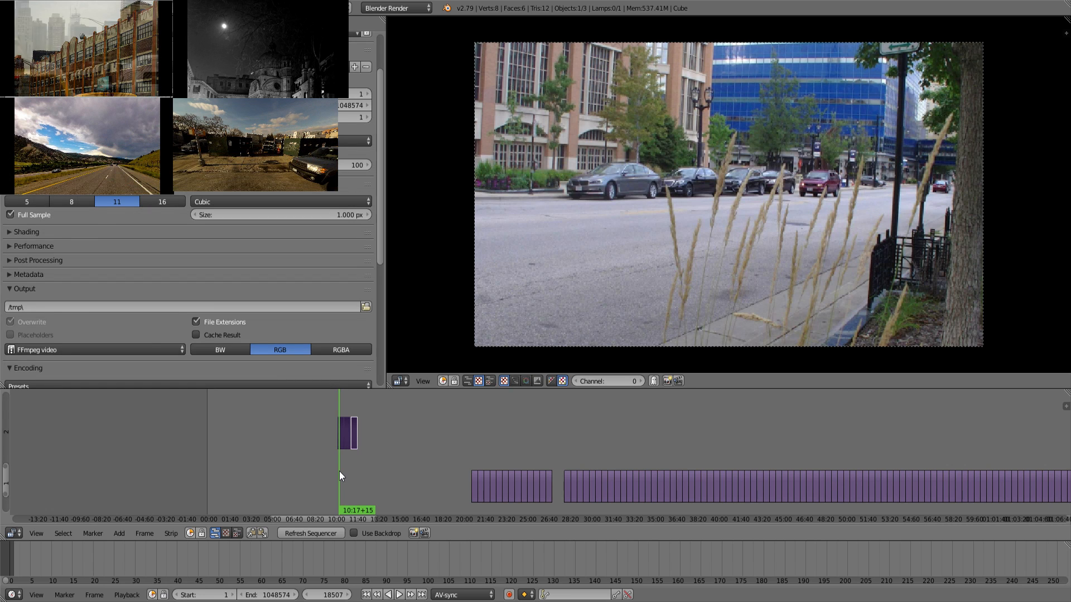
key(g)
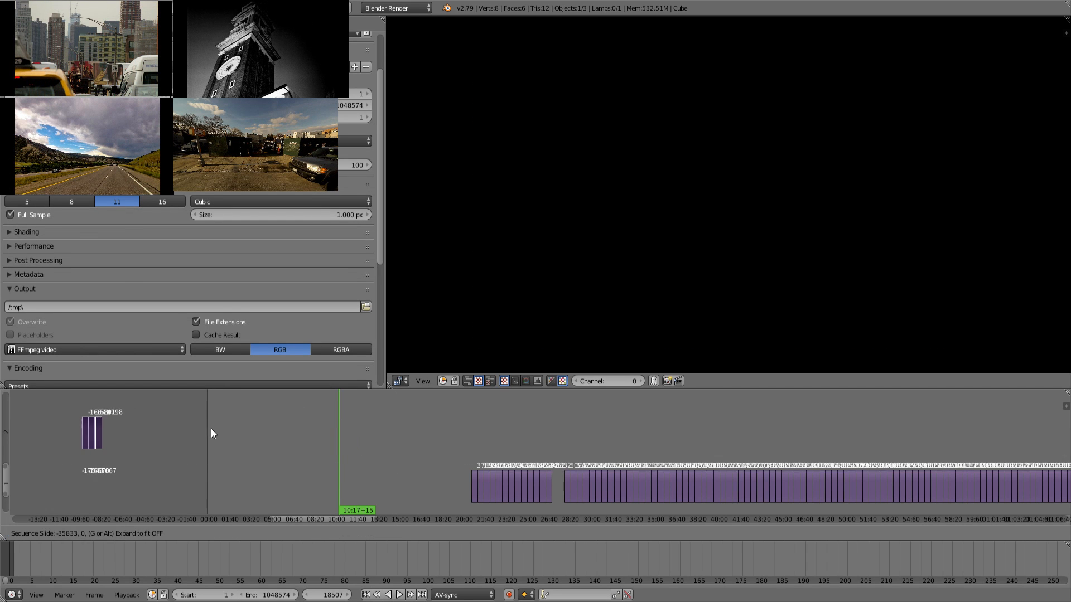
click(212, 431)
Move the clip of the park bench and bus at about 21:51 up to channel 2.
drag(471, 446, 494, 446)
click(486, 456)
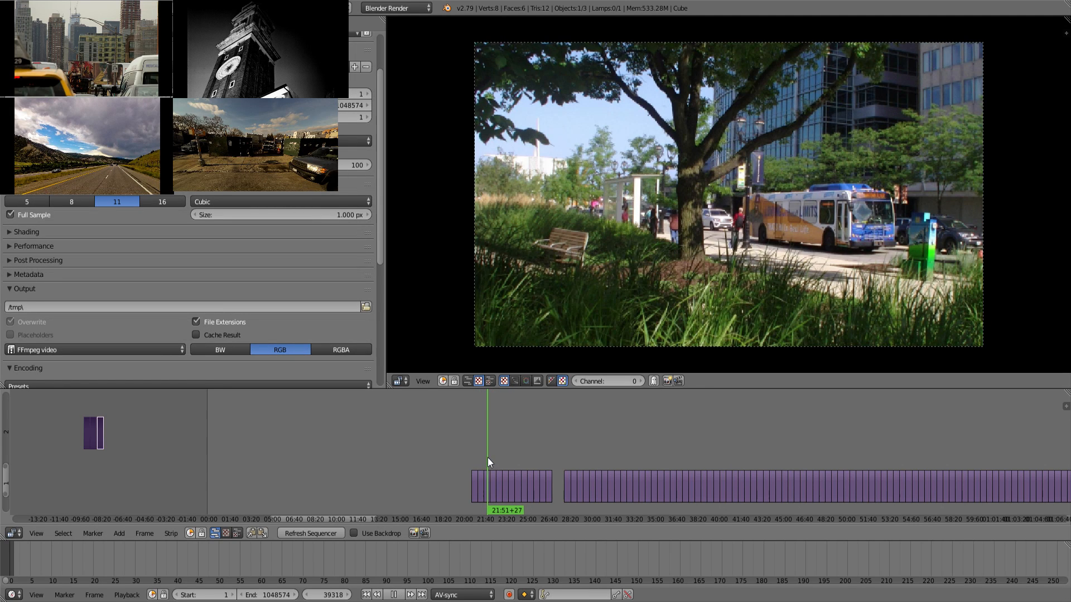
right_click(486, 494)
click(487, 453)
scroll(504, 454, up, 11)
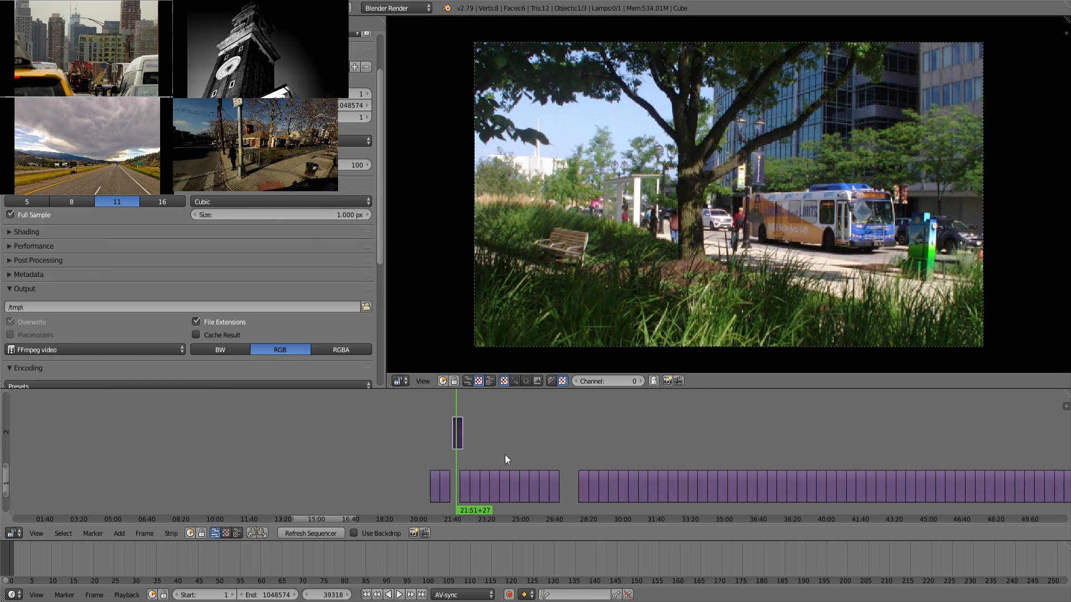
Box-select the eight clips following the bus clip, up to about 25:33, and move them to channel 2.
drag(439, 462, 416, 497)
key(b)
key(a)
key(b)
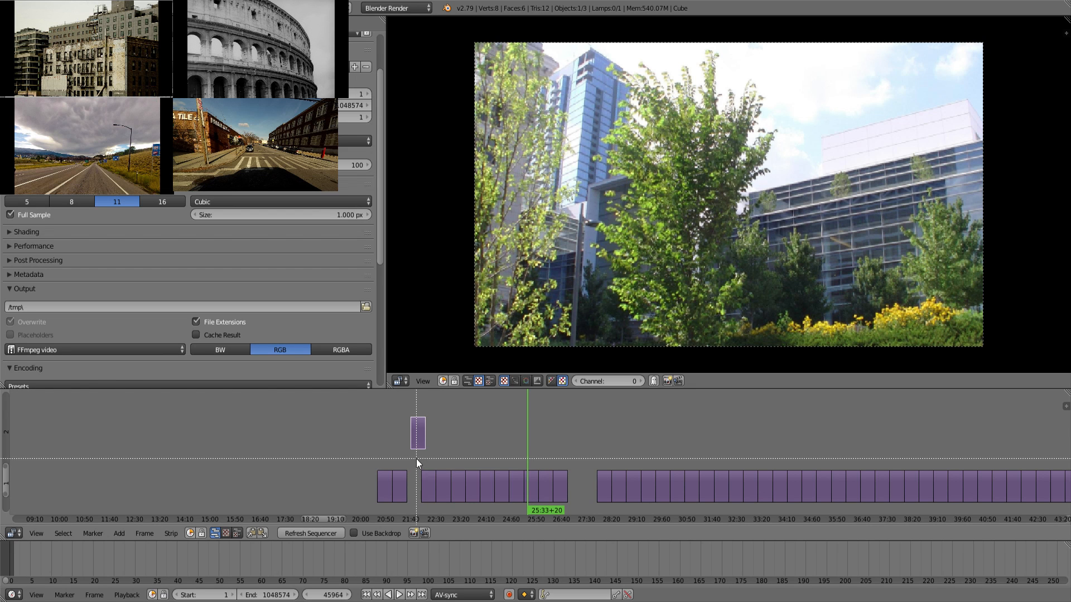
drag(416, 458, 530, 493)
key(g)
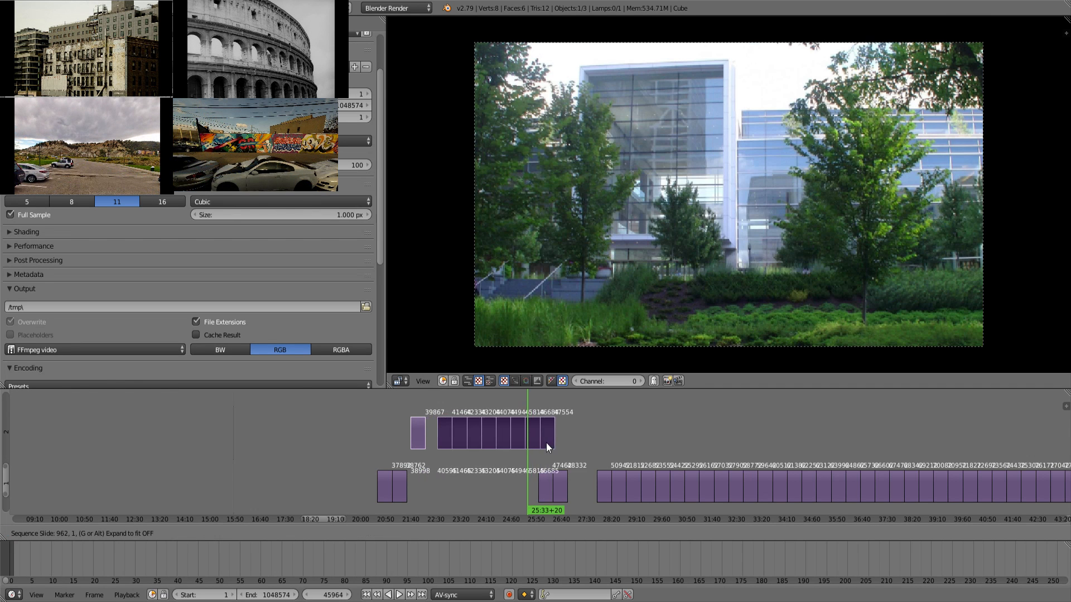
click(547, 442)
Select the bus clip and the eight clips beside it on channel 2 and slide them about two minutes earlier.
key(a)
key(b)
drag(607, 430, 445, 447)
key(g)
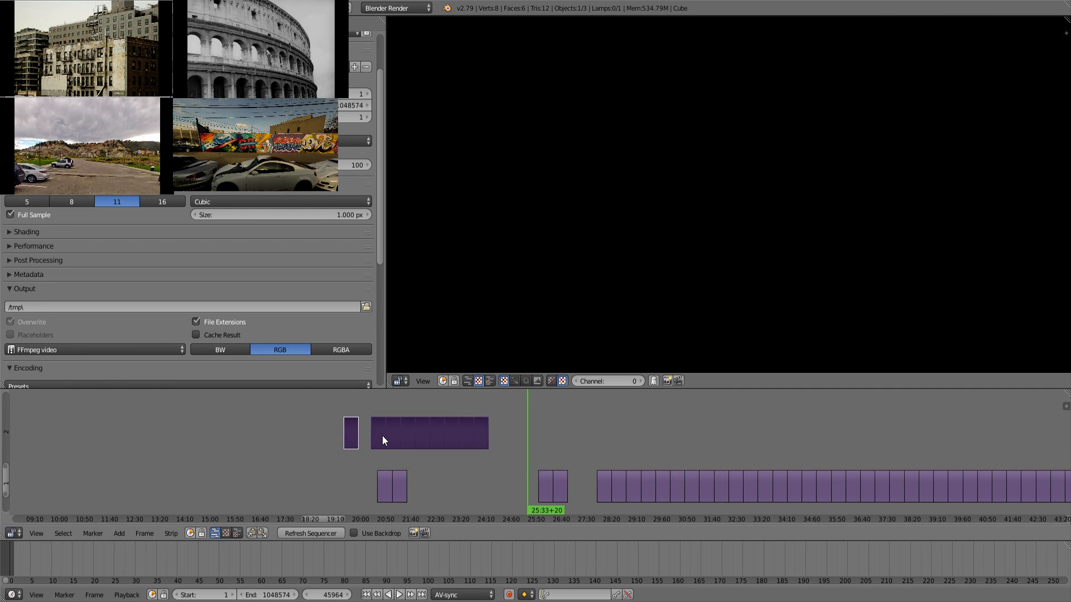
Try moving the park clips around 32:57 up to channel 2, and undo the move.
drag(563, 442, 735, 453)
middle_drag(688, 443, 443, 433)
drag(443, 433, 476, 497)
right_click(473, 480)
key(b)
key(g)
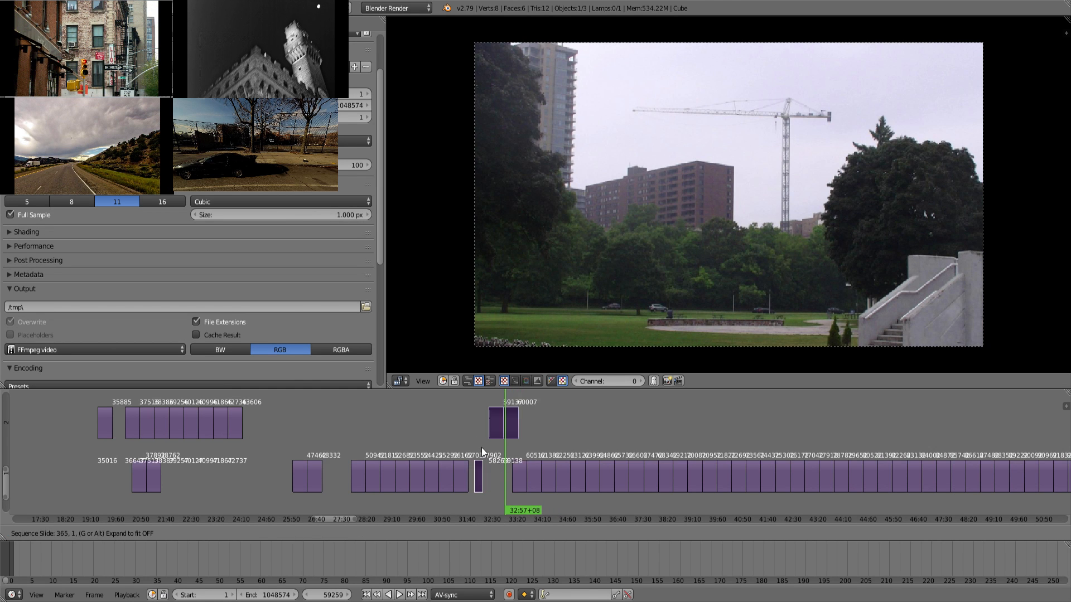
click(481, 445)
key(ctrl+z)
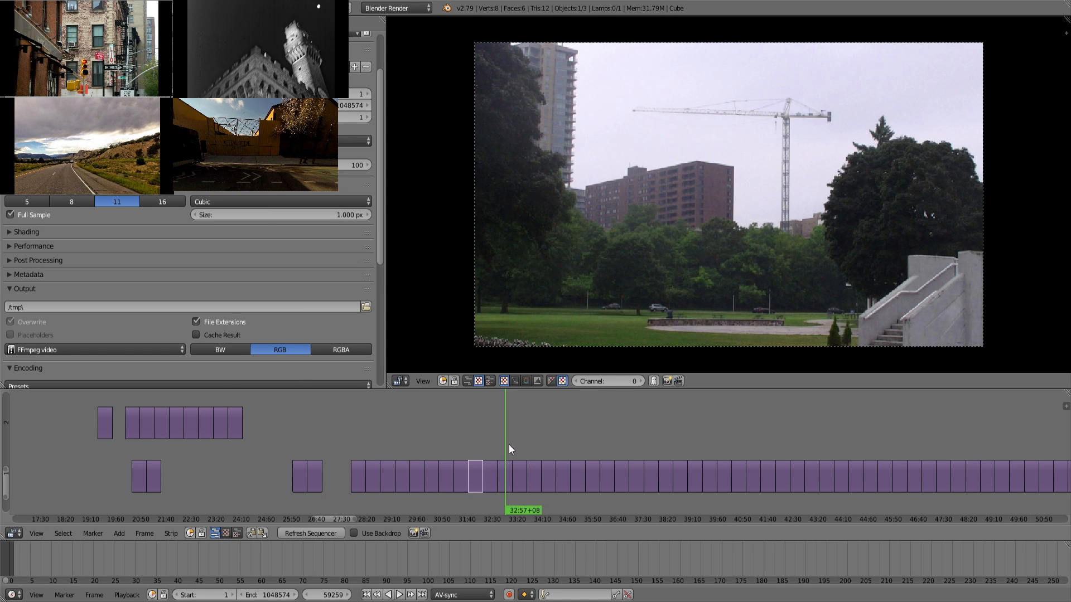
Box-select the three park clips ending at about 32:57 and move them to channel 2, about four minutes earlier.
right_click(503, 476)
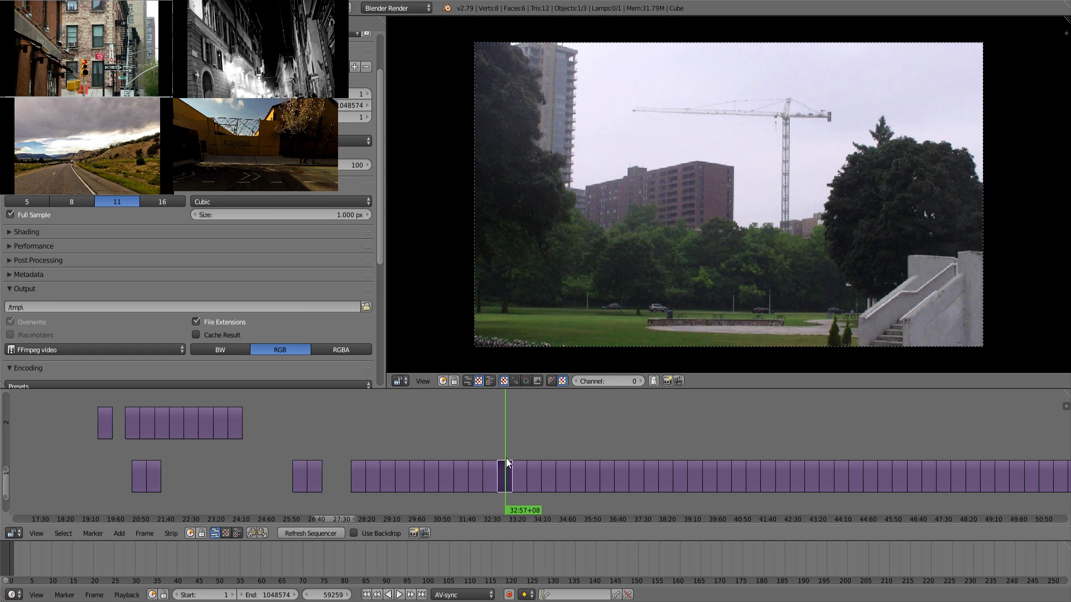
key(b)
drag(506, 440, 467, 497)
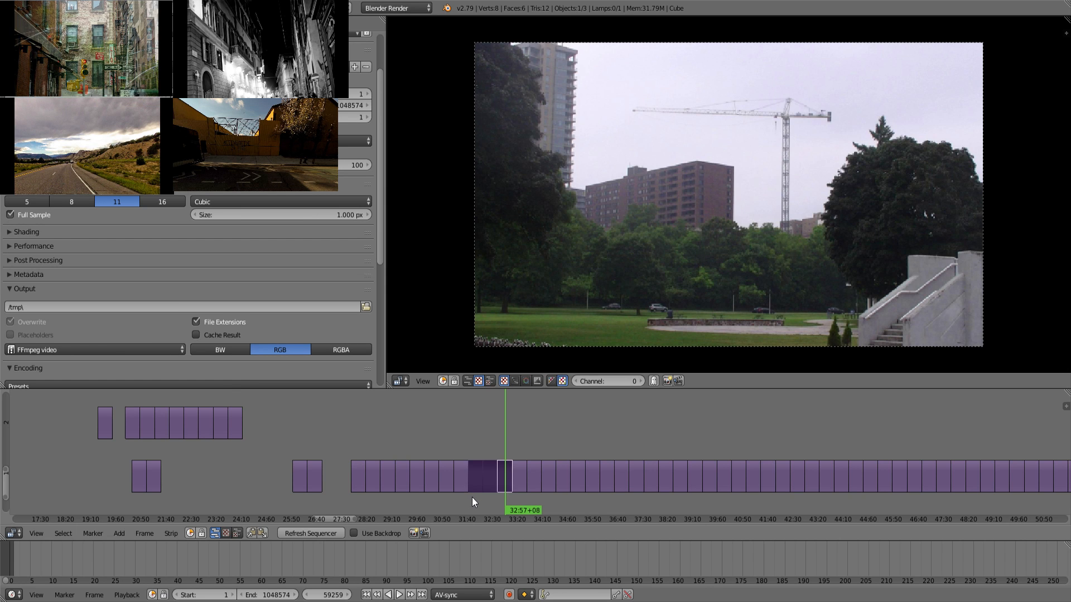
key(g)
click(368, 444)
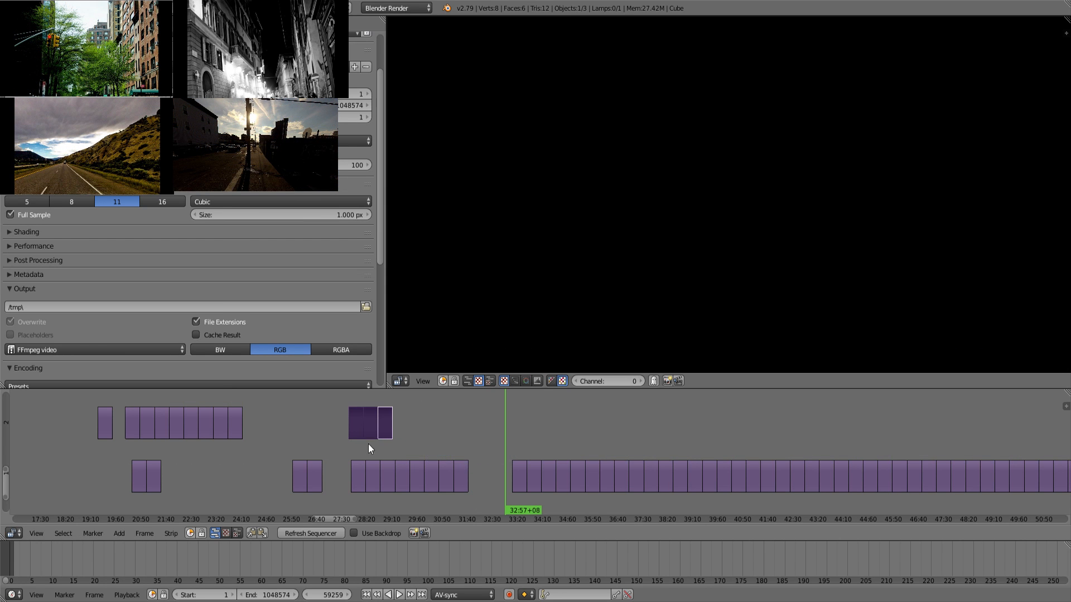
Move the clip of geese in the park at about 31:25 to channel 2, just ahead of the three park clips.
mouse_move(465, 444)
mouse_down()
mouse_move(446, 451)
mouse_move(459, 450)
mouse_up()
right_click(459, 473)
key(g)
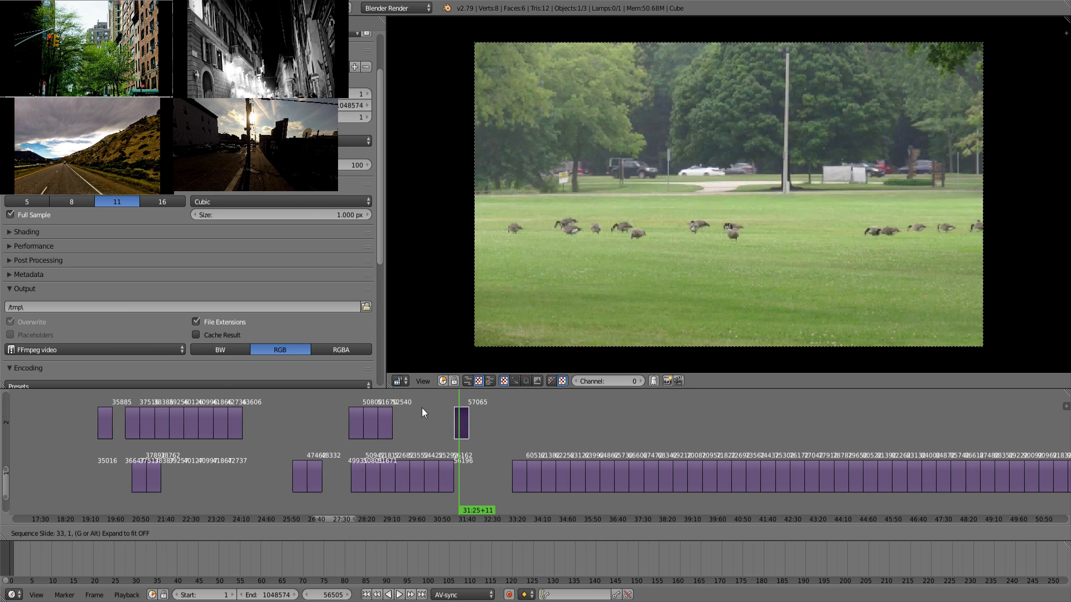
click(328, 423)
Preview the clips after 33:20 and move the round stone plaza clip at about 33:51 up to channel 2.
click(525, 445)
key(alt+a)
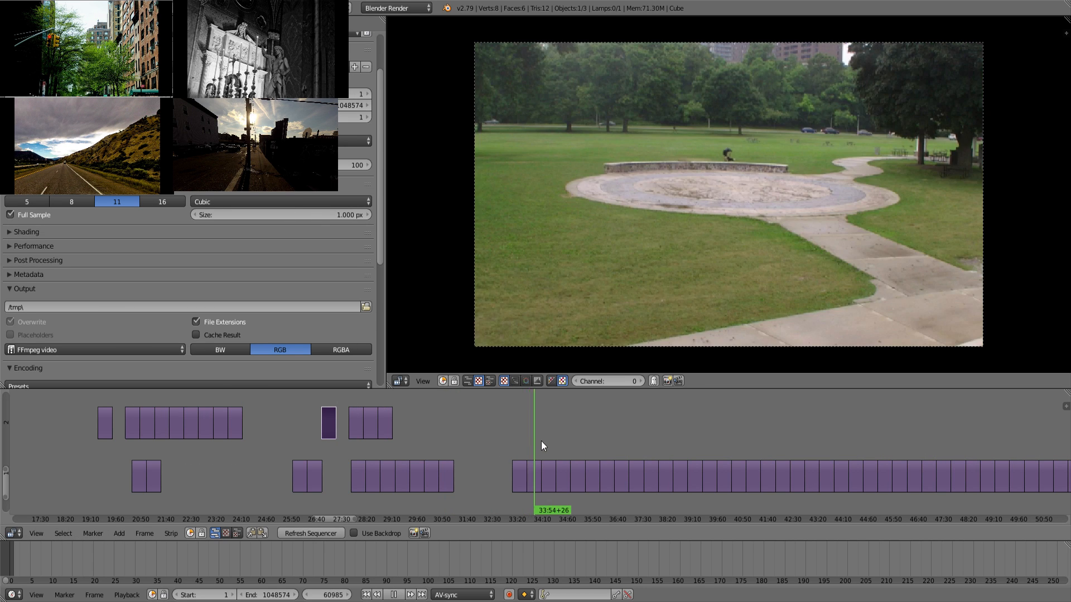
mouse_move(550, 444)
mouse_down()
mouse_move(517, 447)
mouse_move(533, 455)
mouse_up()
key(alt+a)
right_click(534, 477)
key(g)
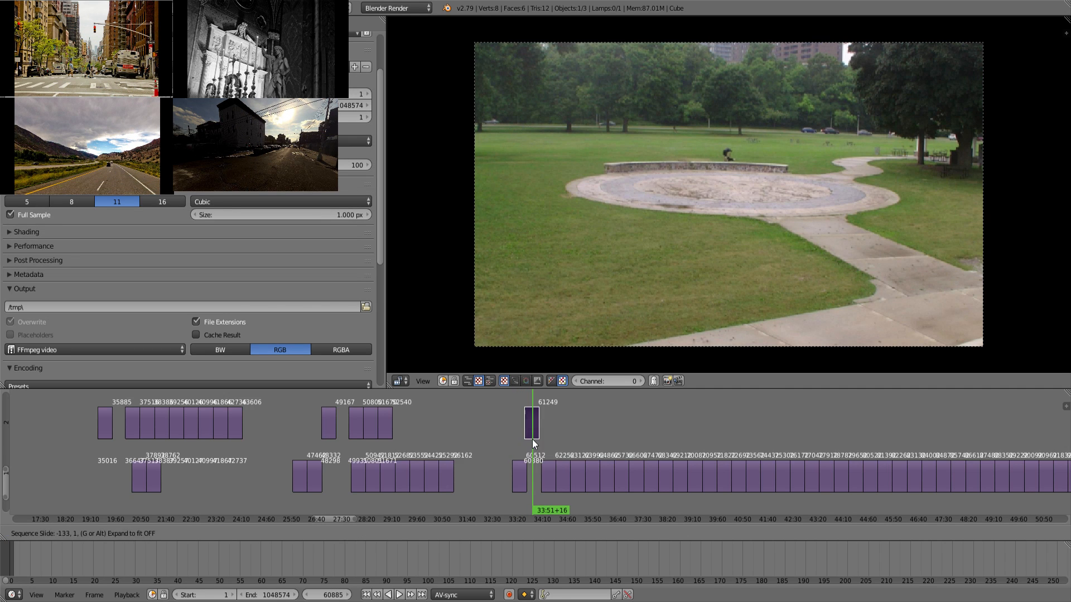
click(533, 442)
Preview the clips up to 35:01 and move the clip of the man with a dog at about 34:29 up to channel 2.
click(551, 443)
key(alt+a)
click(567, 442)
key(alt+a)
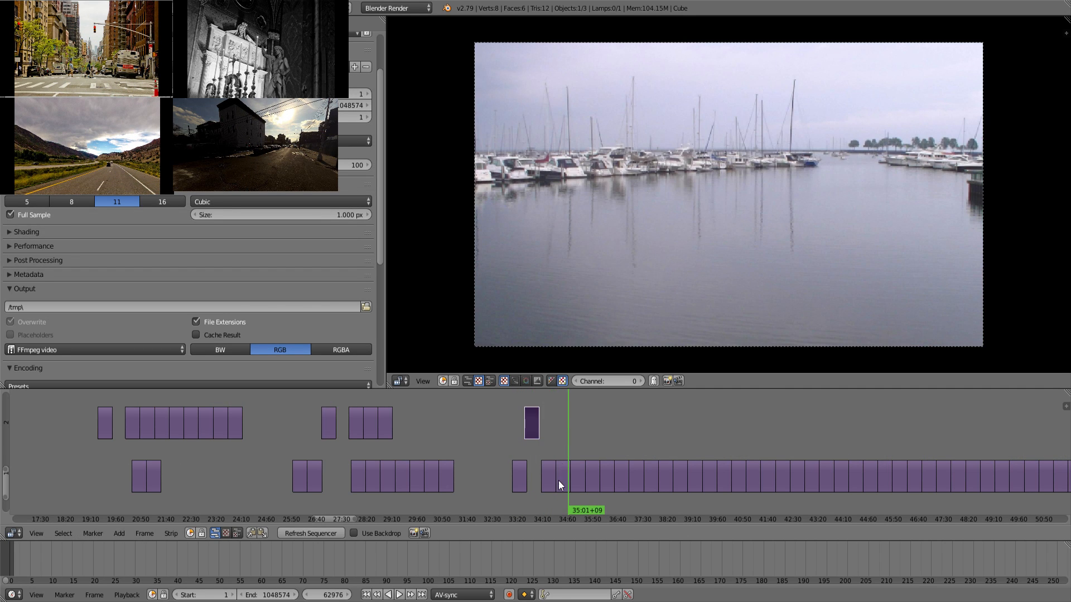
right_click(550, 484)
key(g)
click(551, 434)
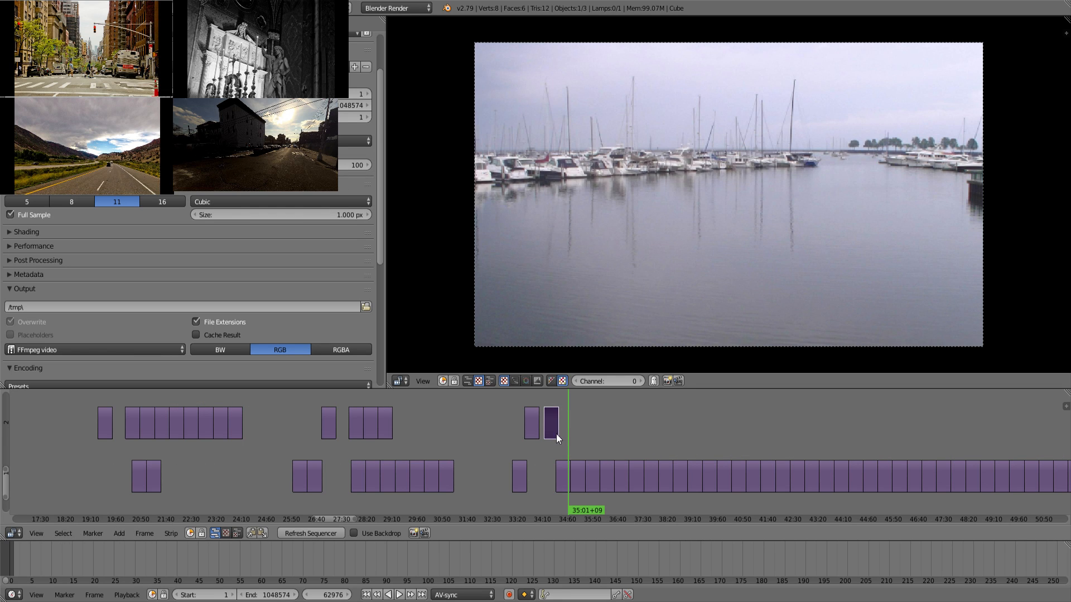
Preview the marina clips and move the clip of the trees and picnic tables at about 35:50 up to channel 2.
key(alt+a)
click(609, 438)
click(582, 444)
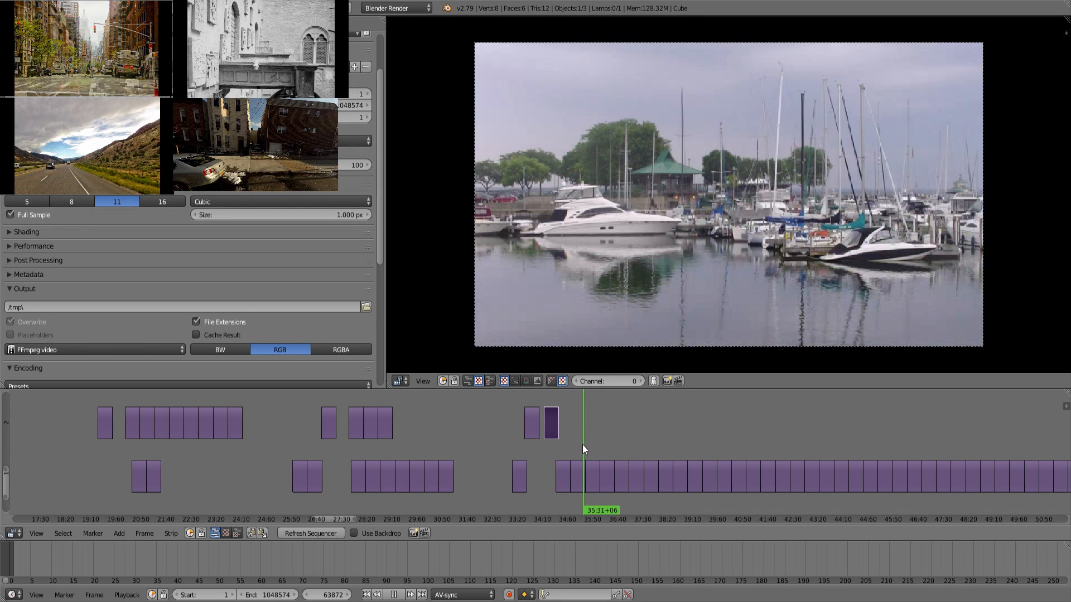
click(588, 446)
key(alt+a)
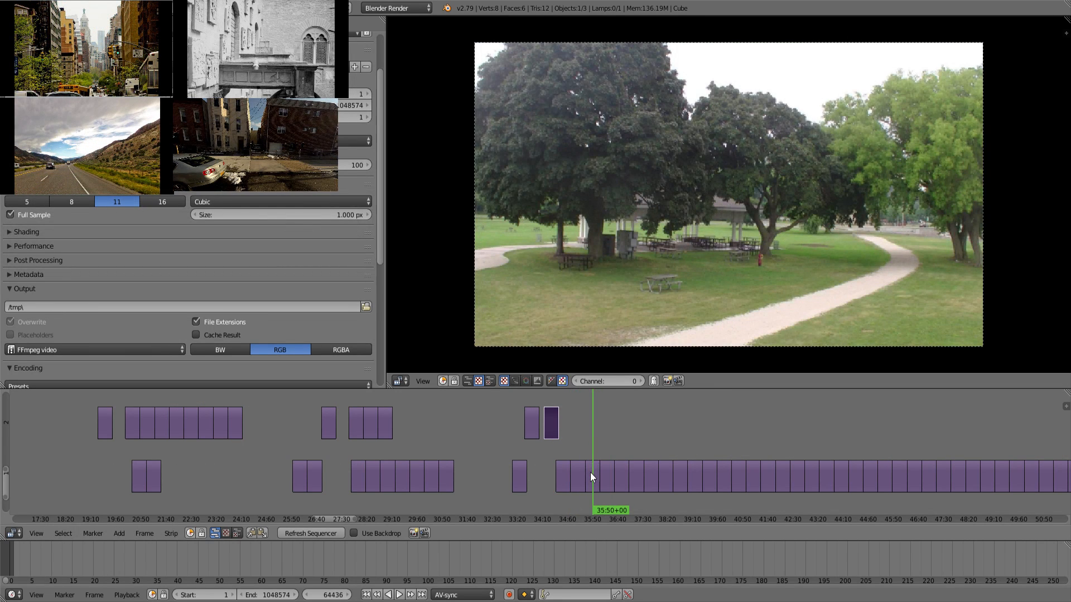
right_click(590, 473)
key(g)
click(595, 432)
Scrub through the footage to 39:23, then box-select the three park clips ending there and move them to channel 2.
click(552, 452)
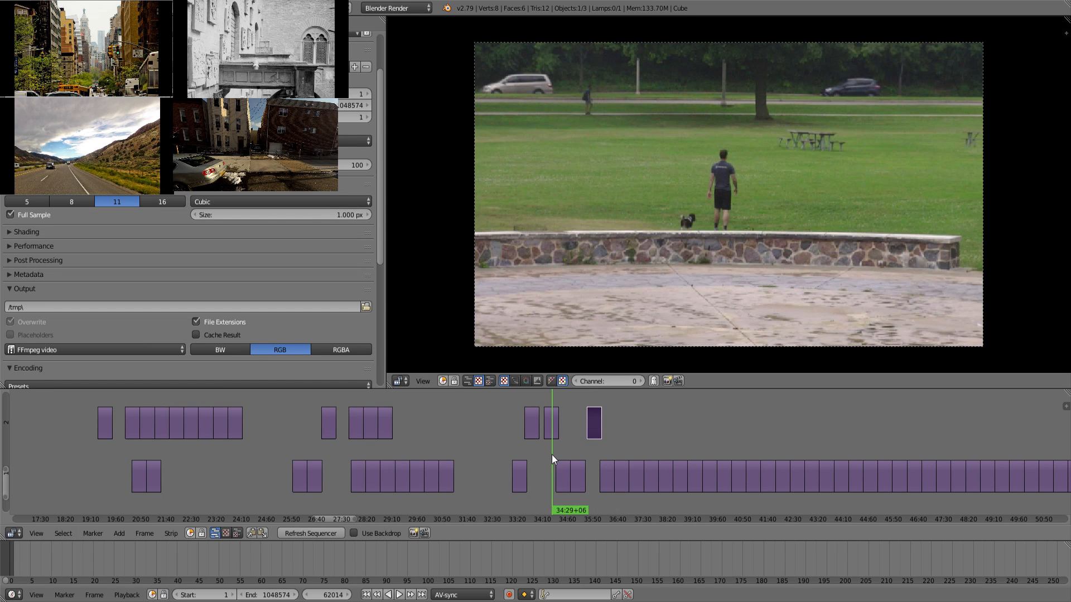
click(592, 452)
key(alt+a)
drag(585, 453, 700, 451)
right_click(663, 476)
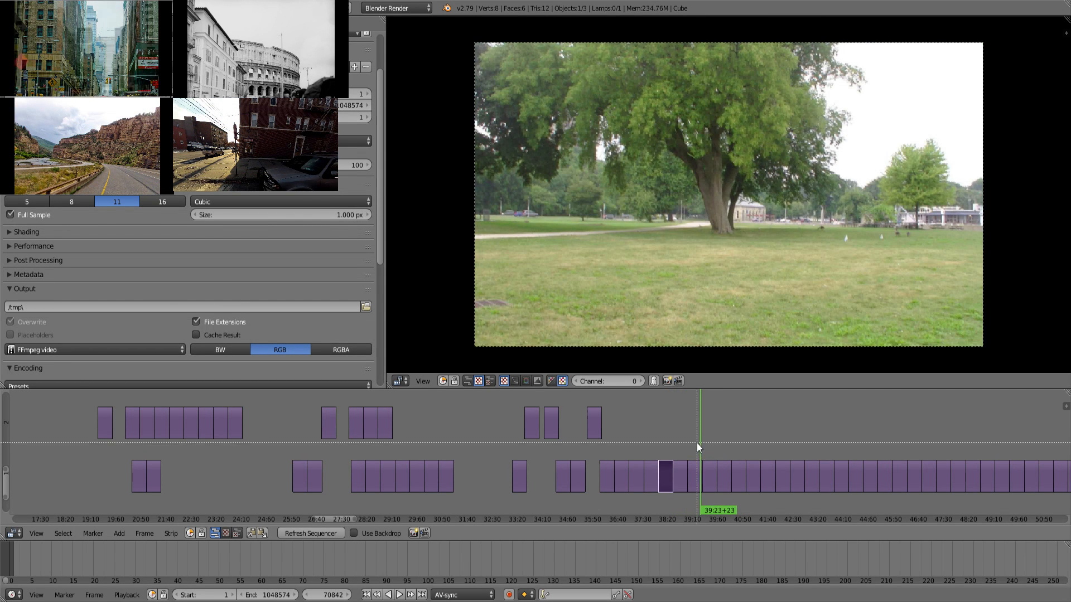
right_drag(664, 494, 664, 453)
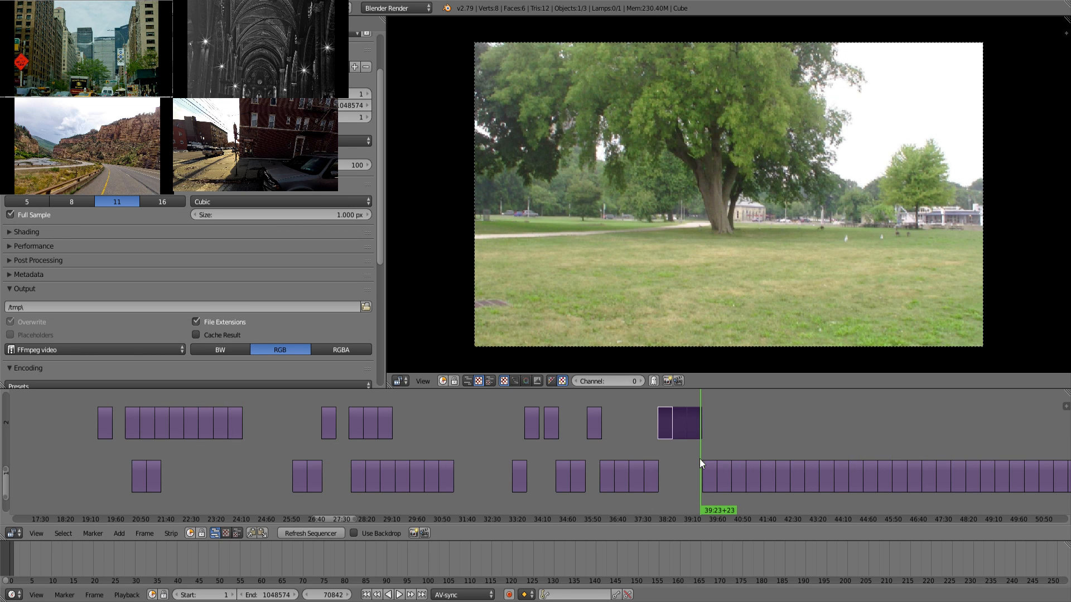
Scrub past the marina footage at 41:20 and move the next three related clips, up to about 43:20, to channel 2.
drag(700, 458, 758, 437)
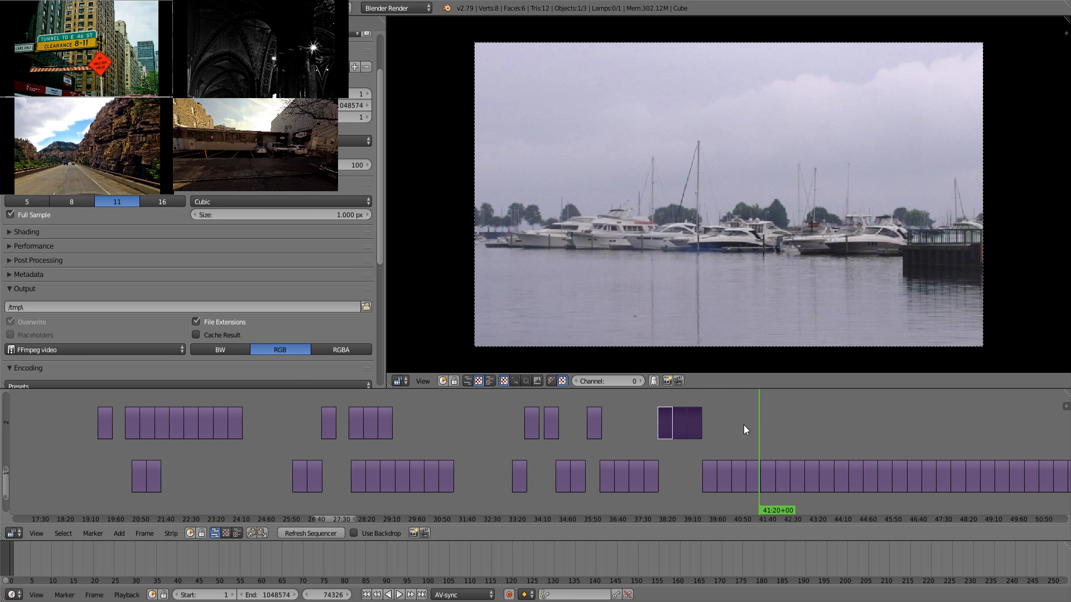
drag(730, 433, 785, 497)
right_click(779, 477)
key(b)
key(g)
click(784, 439)
Select the two clips ending with the skyline-over-park shot at about 45:01 and move them to channel 2.
drag(841, 437, 859, 436)
right_click(858, 480)
middle_drag(870, 435, 523, 461)
mouse_move(491, 443)
mouse_down()
mouse_move(481, 447)
mouse_move(517, 435)
mouse_move(502, 437)
mouse_up()
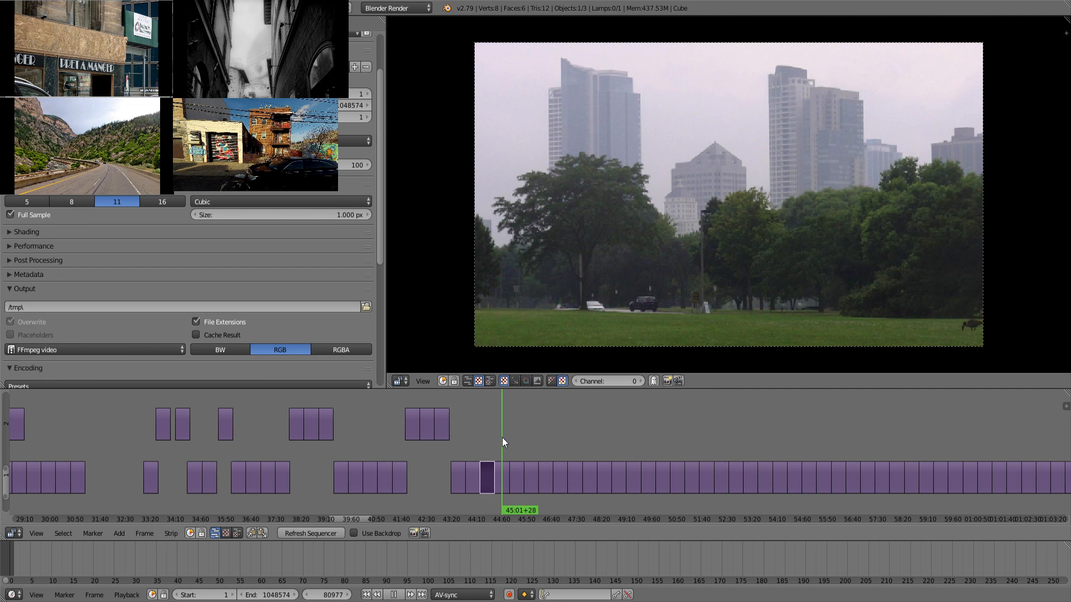
key(g)
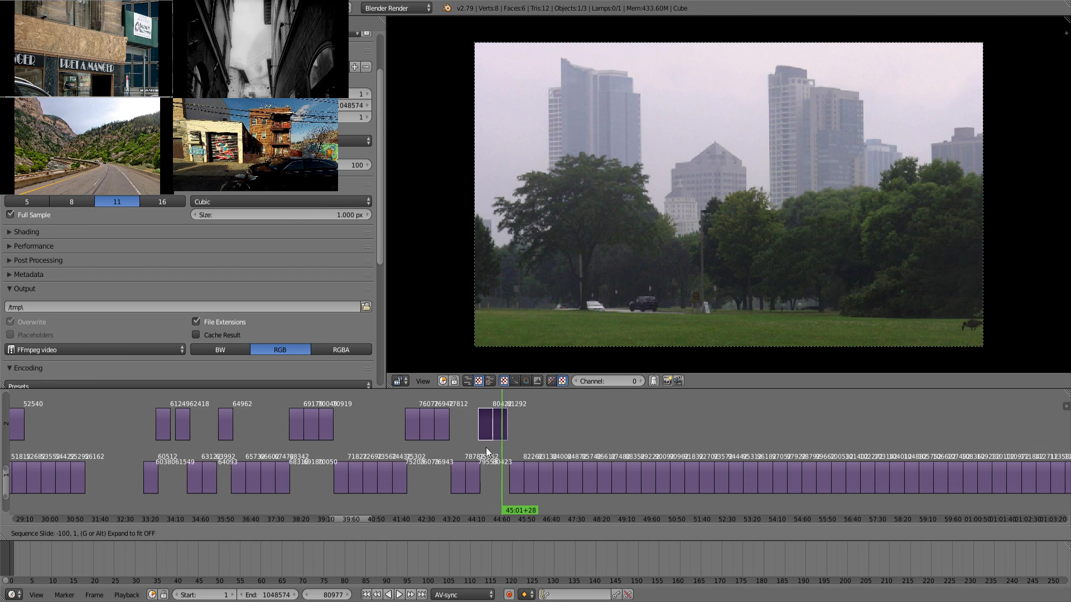
click(486, 447)
Preview the clips up to 46:53 and move the tree-lined parking lot clip at about 46:24 up to channel 2.
click(520, 445)
key(alt+a)
mouse_move(528, 444)
mouse_down()
mouse_move(556, 441)
mouse_move(535, 446)
mouse_move(544, 444)
mouse_up()
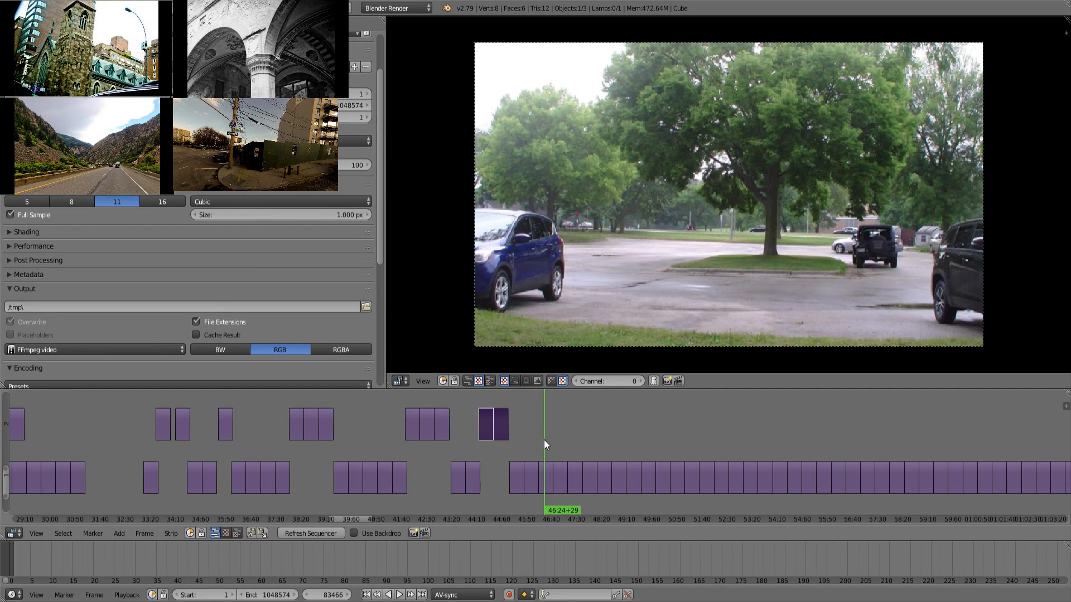
key(alt+a)
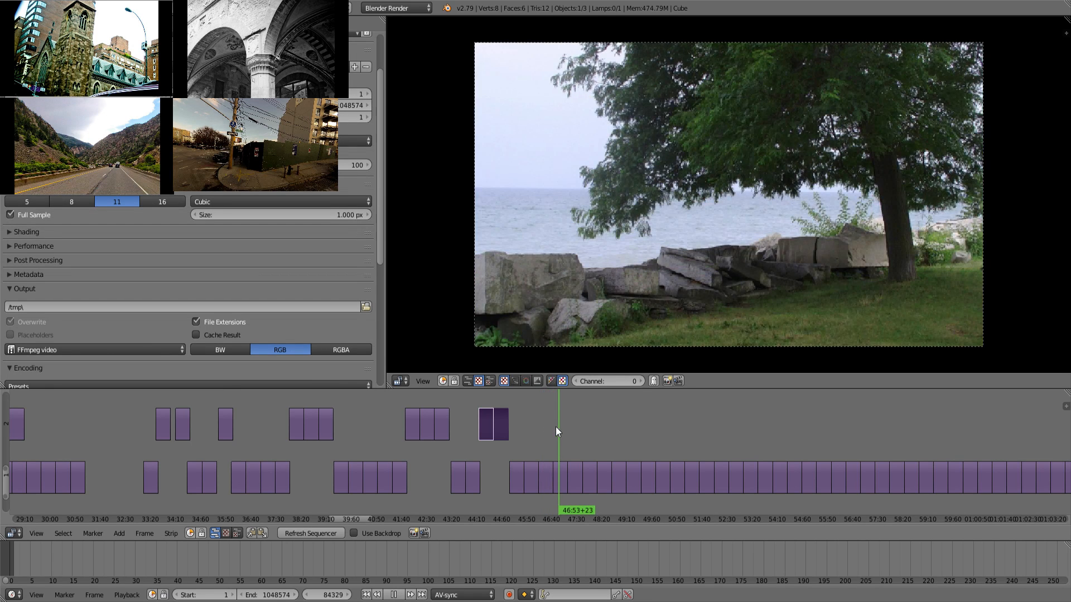
key(alt+a)
right_drag(544, 477, 552, 443)
Scrub through the footage to 1:03:00, then box-select the four clips ending there and move them to channel 2.
drag(552, 443, 826, 428)
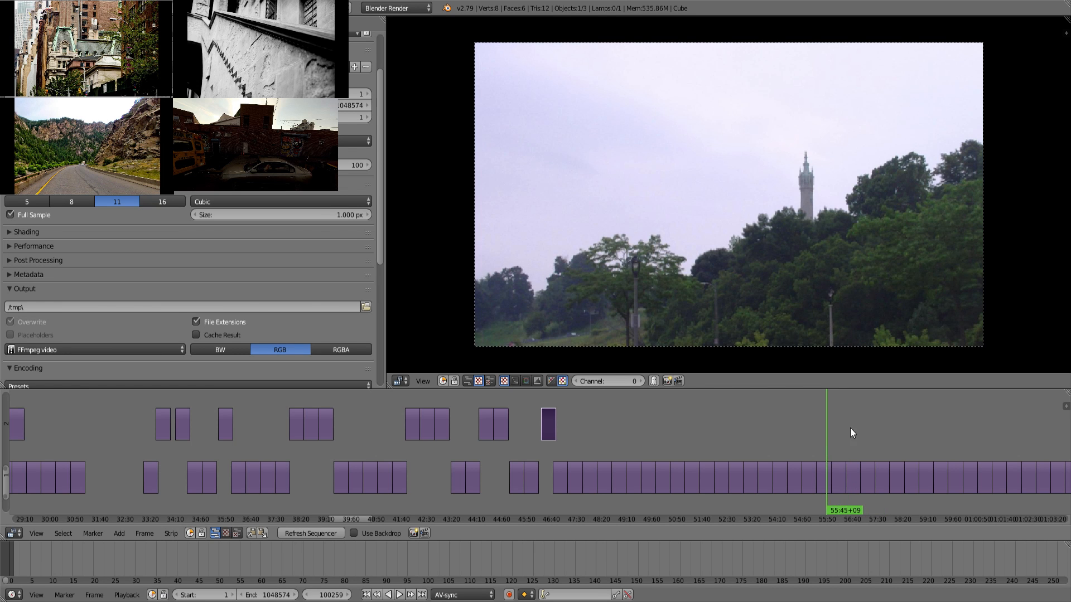
middle_drag(851, 427, 729, 423)
click(681, 433)
key(alt+a)
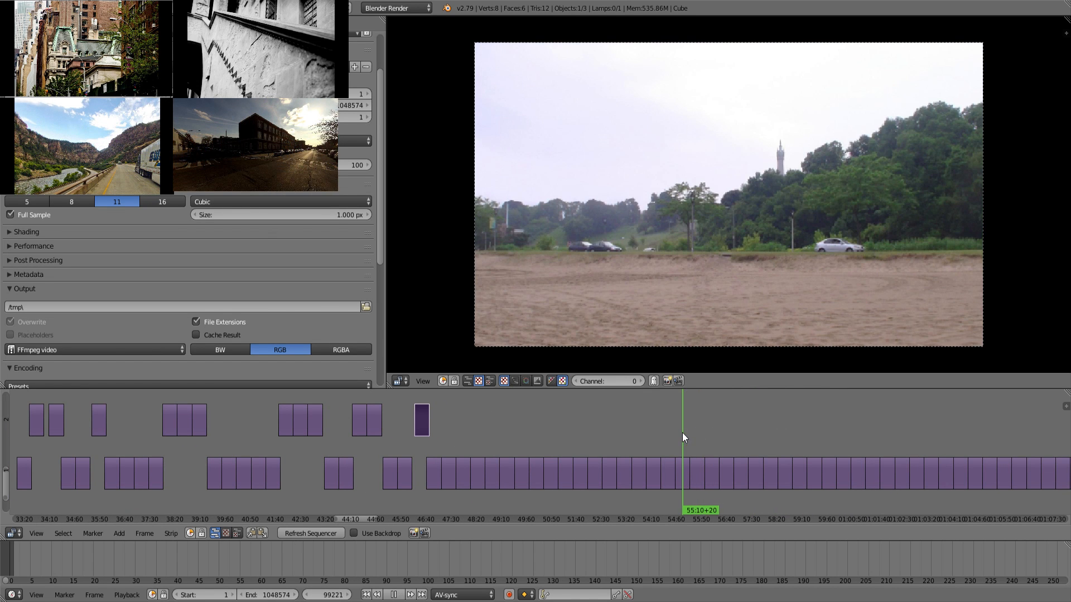
drag(698, 434, 874, 427)
middle_drag(875, 427, 620, 434)
drag(621, 435, 667, 430)
right_click(620, 444)
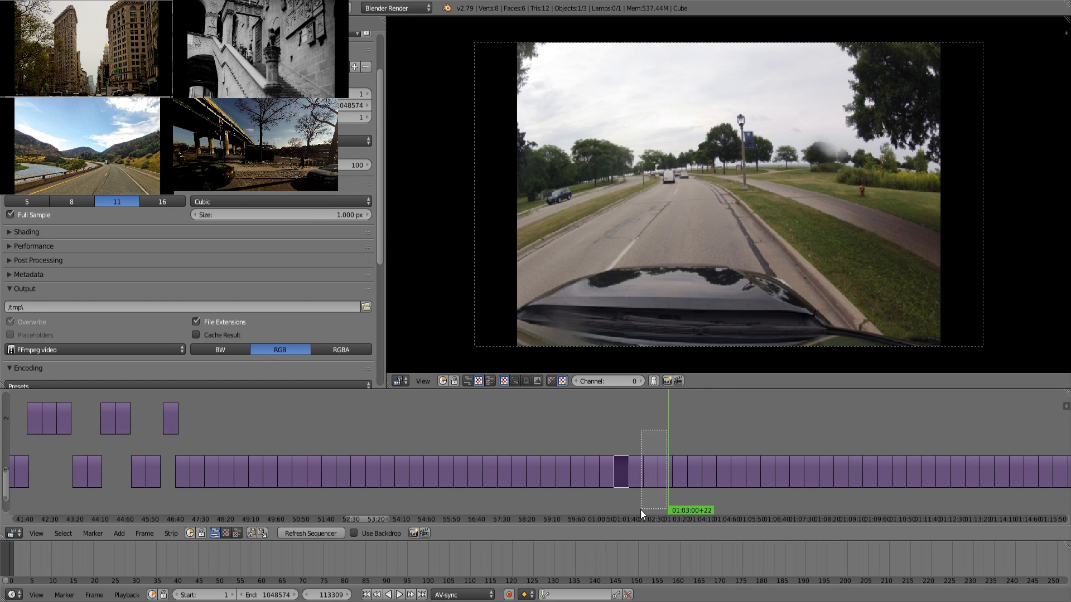
key(g)
click(623, 456)
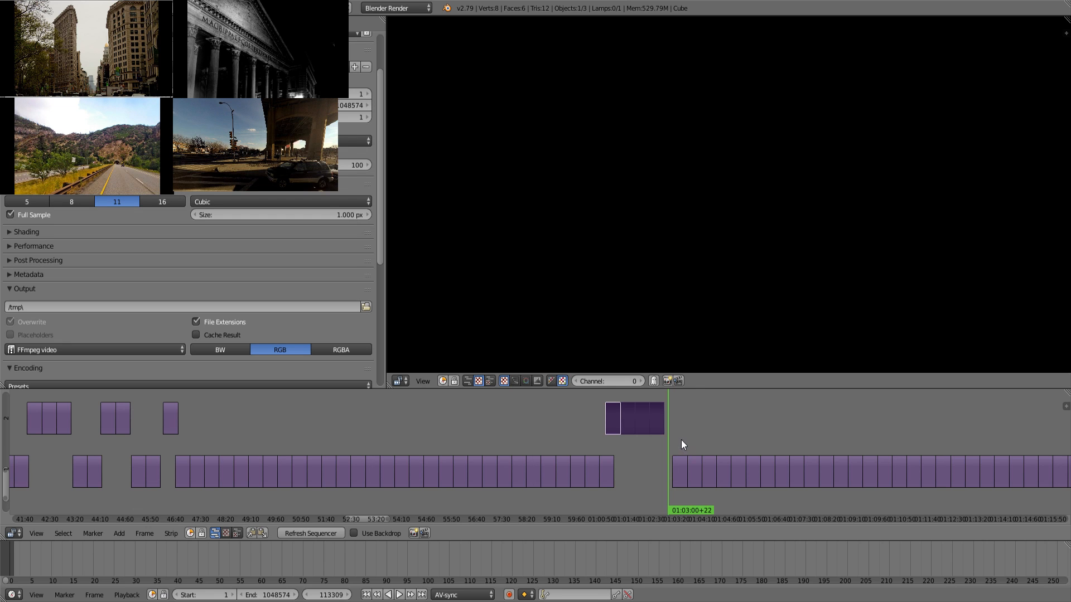
Preview the driving footage, then box-select the clips from about 1:04:21 to 1:14:12 and move them to channel 2.
drag(681, 440, 709, 441)
right_click(711, 468)
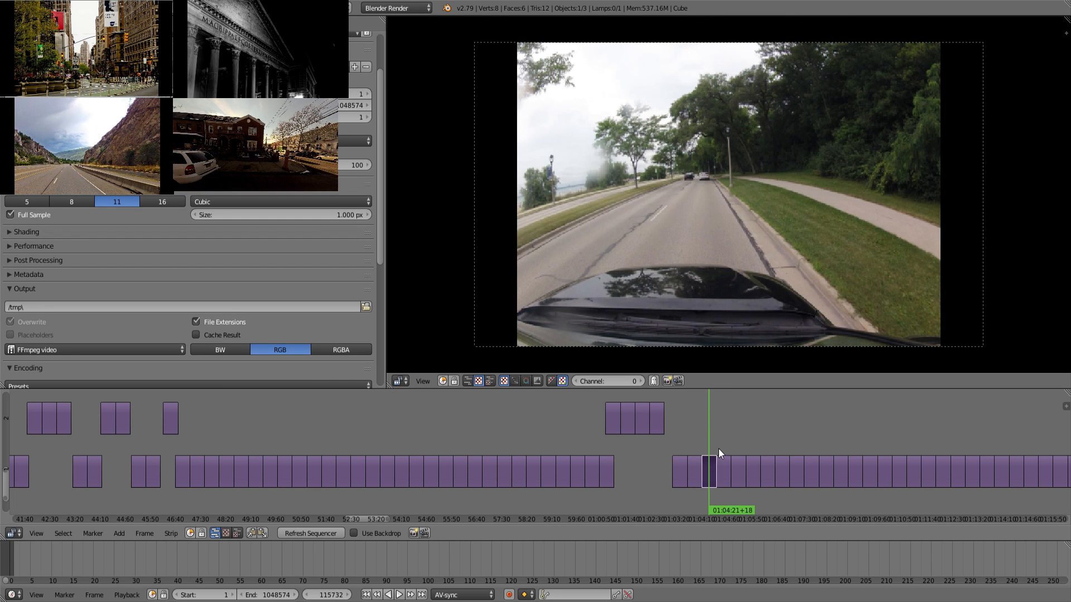
key(alt+a)
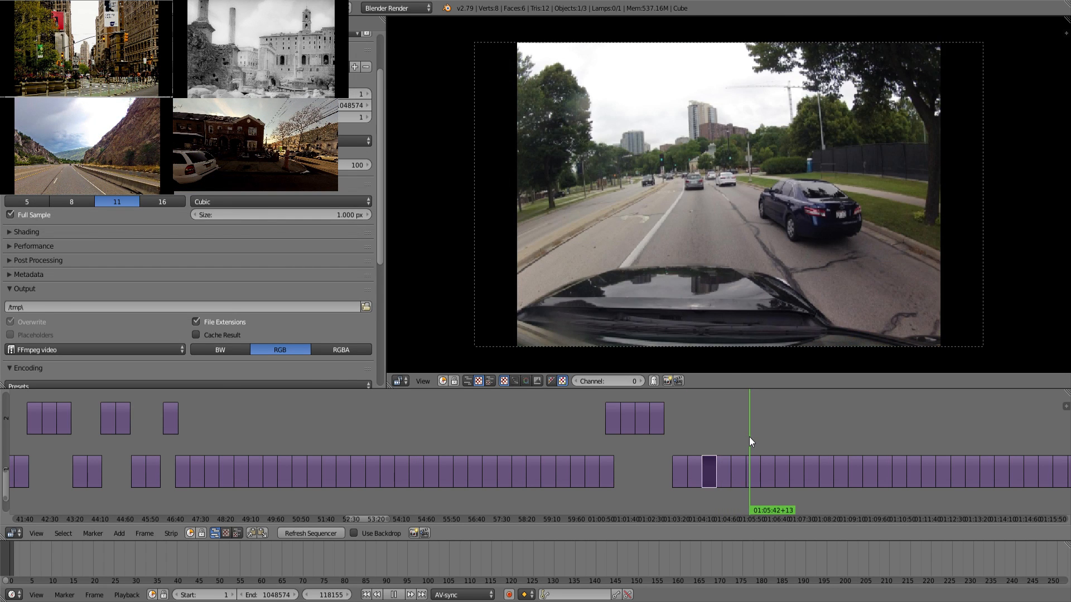
drag(749, 436, 720, 449)
drag(785, 444, 930, 439)
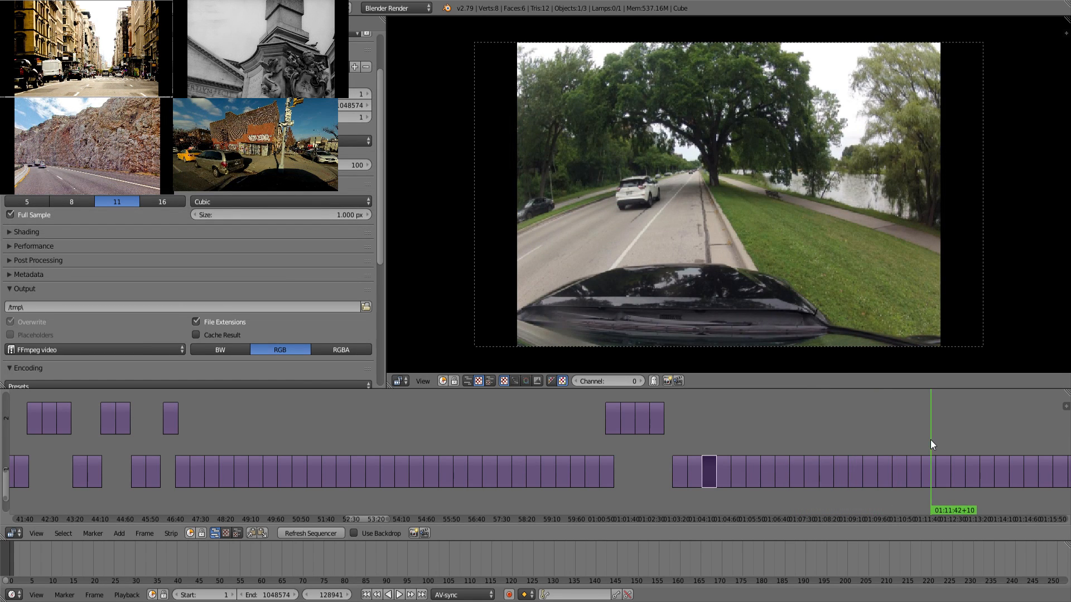
middle_drag(930, 439, 672, 419)
drag(671, 419, 456, 478)
key(b)
key(g)
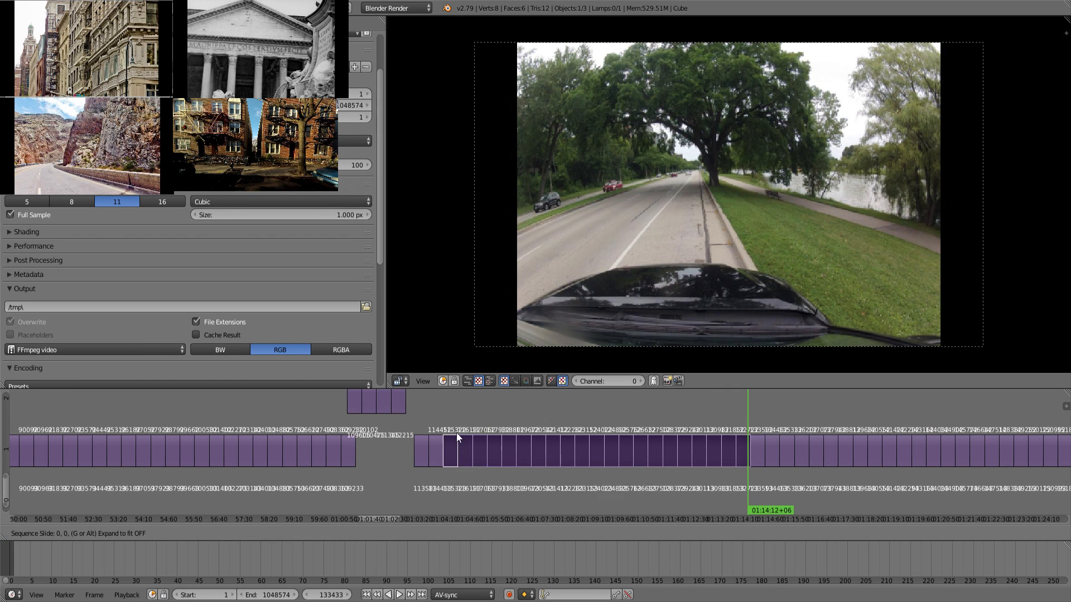
click(457, 419)
Box-select the two driving clips ending at about 1:17:02 and move them to channel 2.
middle_drag(842, 474, 603, 475)
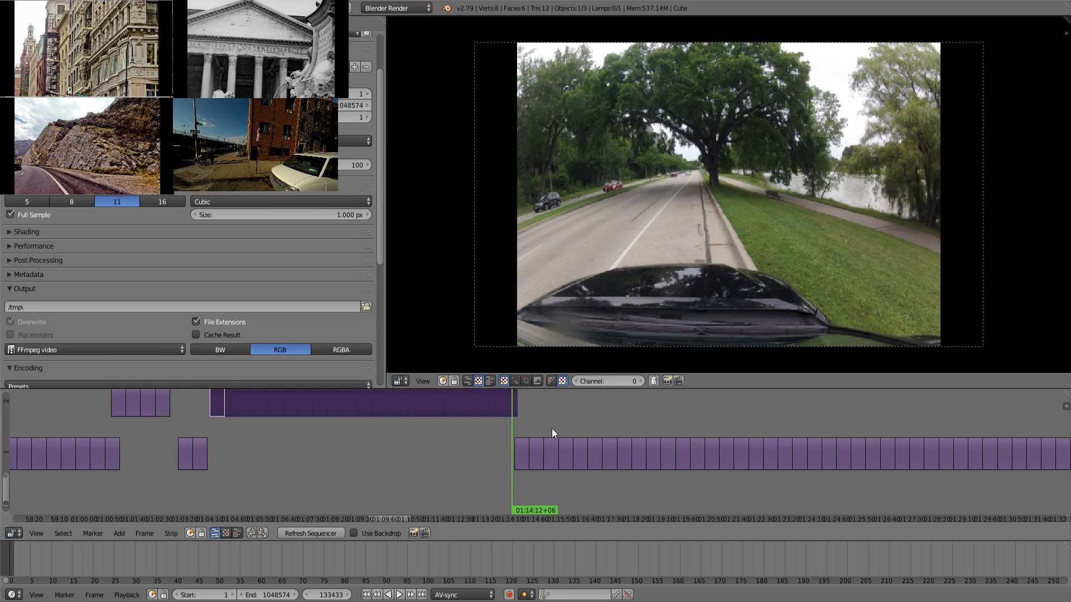
drag(523, 423, 571, 483)
right_click(580, 453)
right_click(595, 452)
key(b)
key(g)
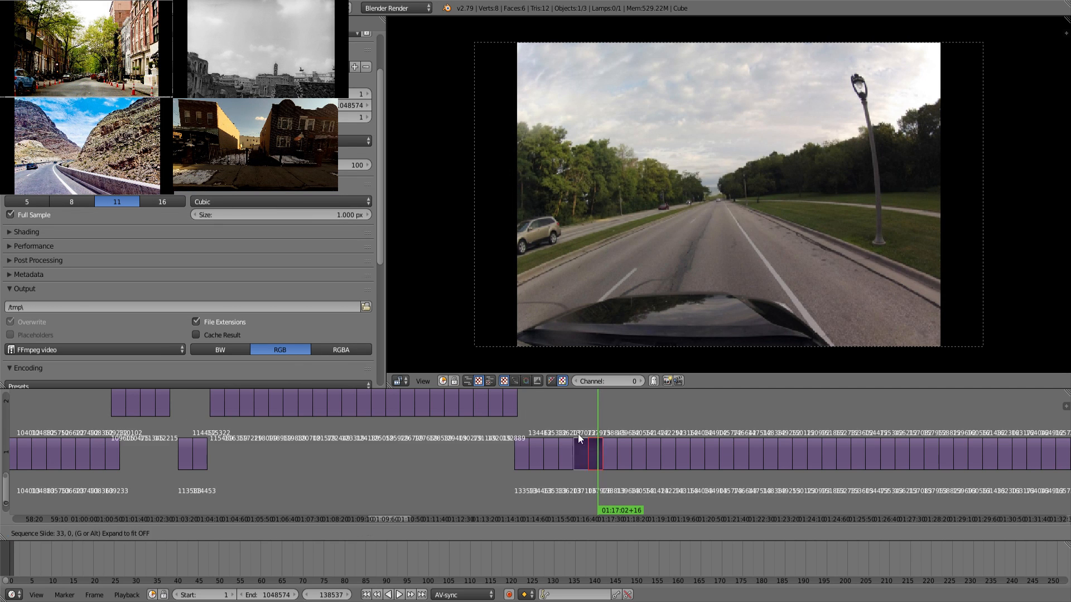
click(571, 420)
Preview the parkway driving footage, then box-select the clips from about 1:18:47 to 1:21:58 and move them to channel 2.
key(alt+a)
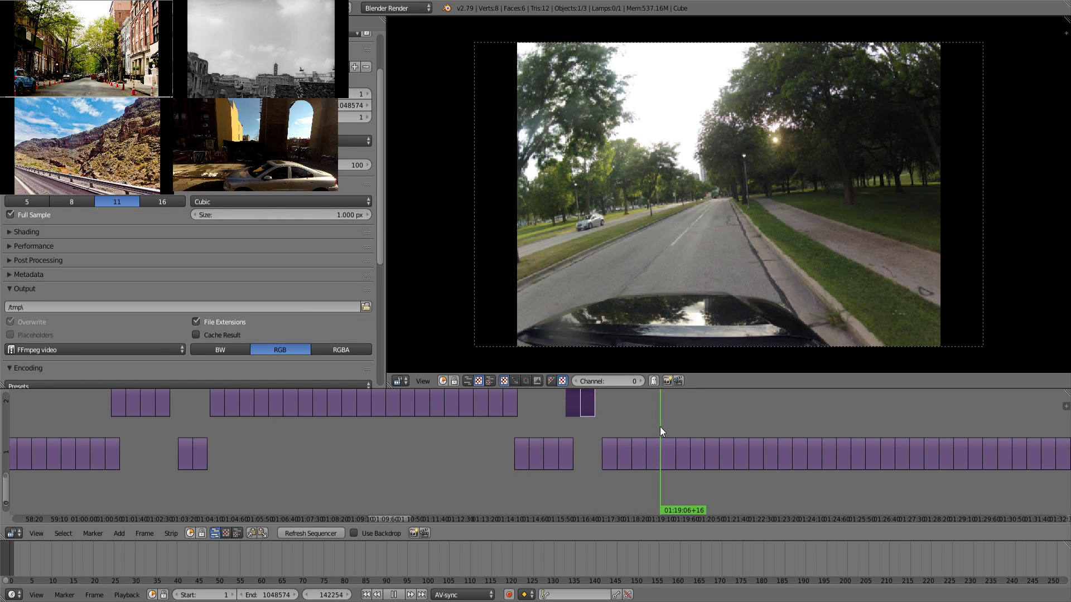
drag(660, 426, 651, 427)
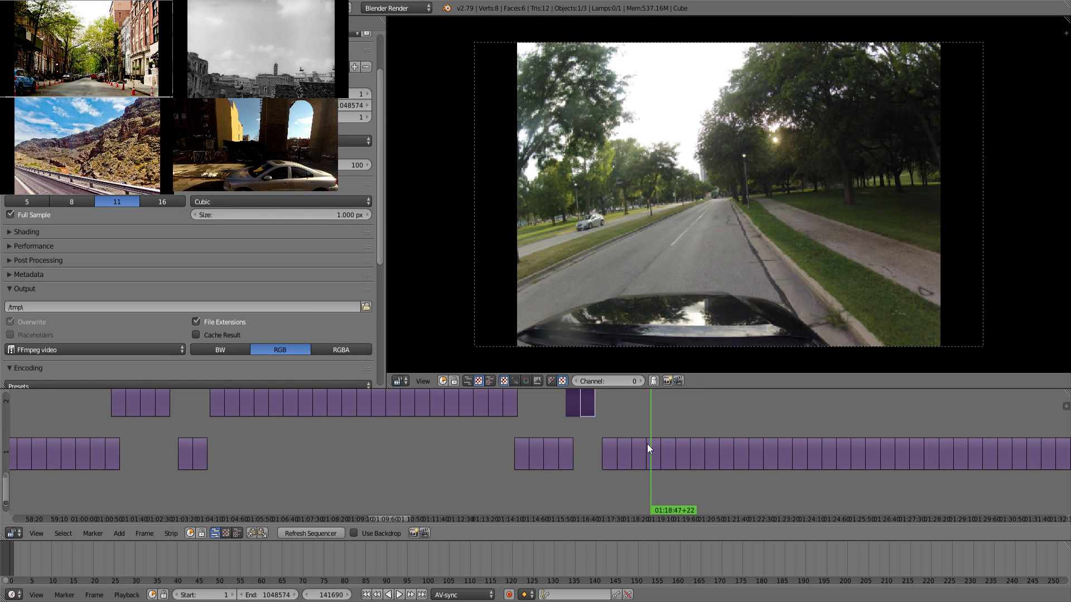
right_click(648, 448)
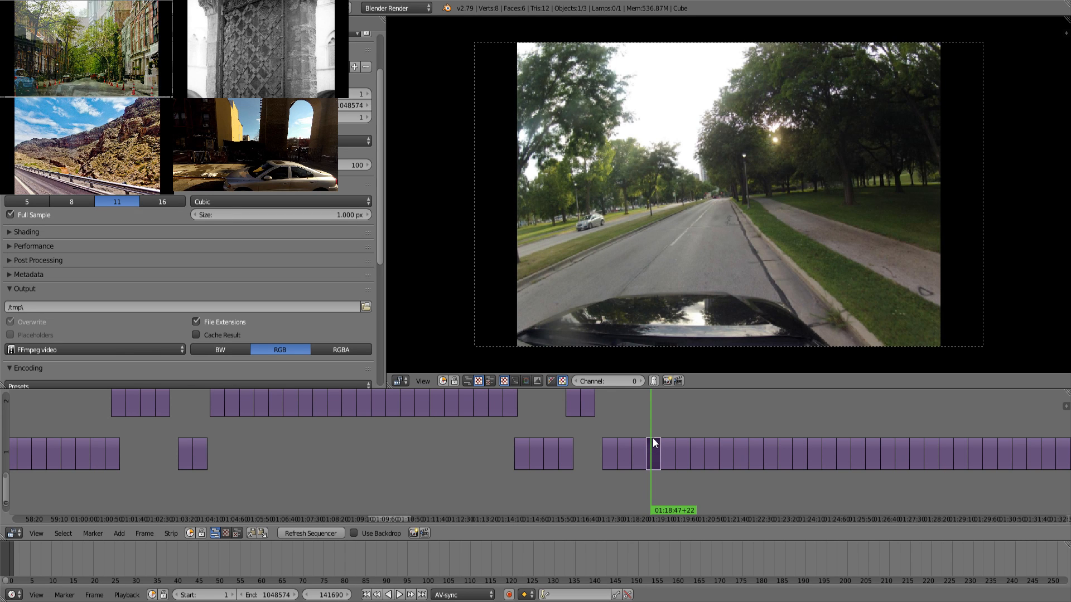
key(alt+a)
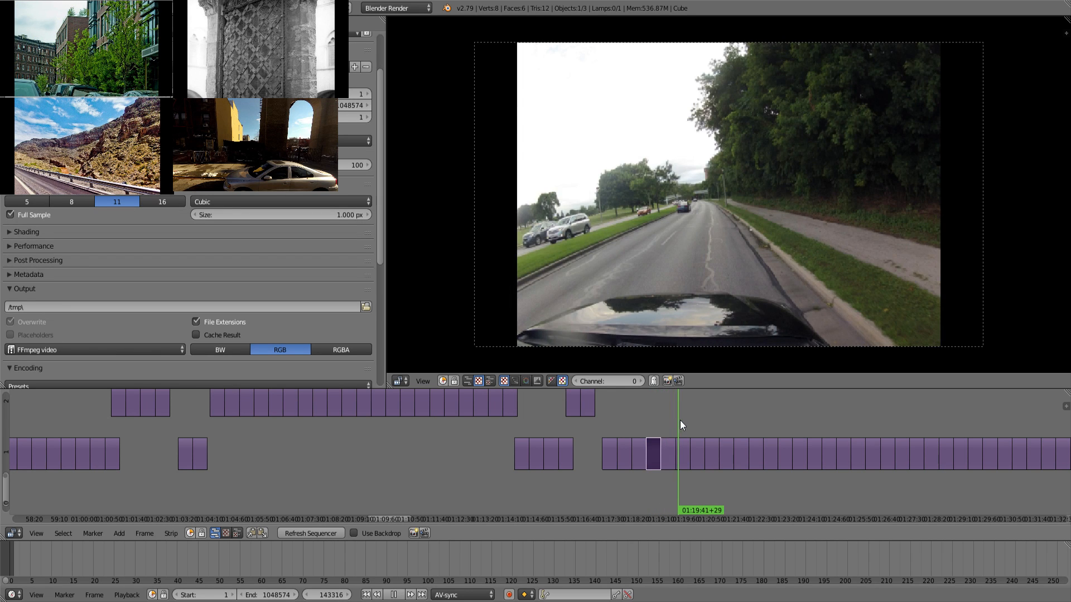
drag(680, 420, 650, 488)
key(b)
key(g)
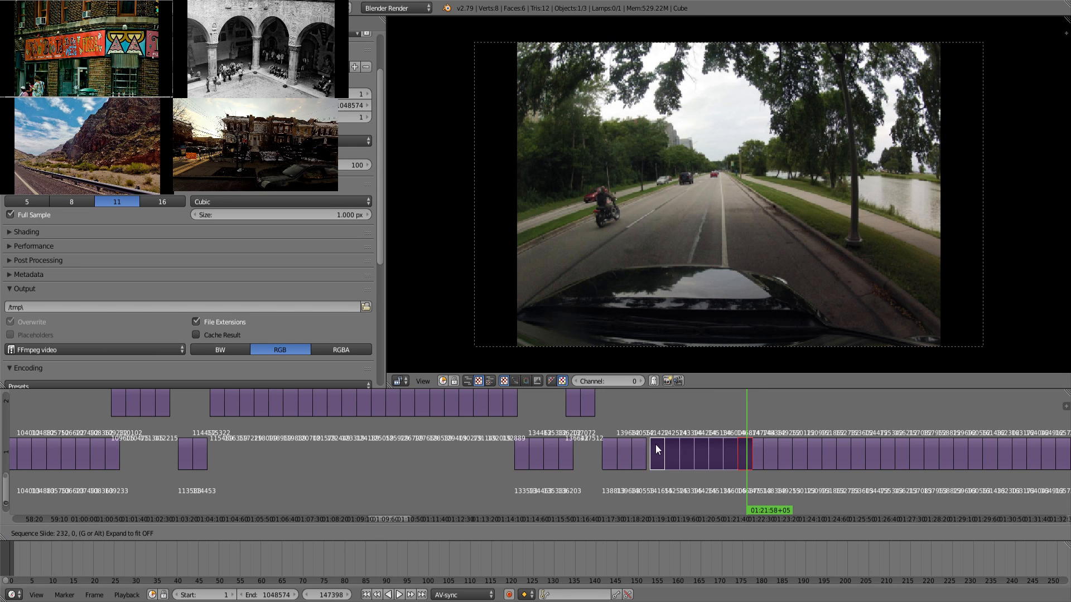
click(654, 430)
Preview the footage around 1:22:52 to 1:24:11, then box-select the clips from about 1:23:13 to 1:29:06 and move them to channel 2.
drag(745, 422, 814, 429)
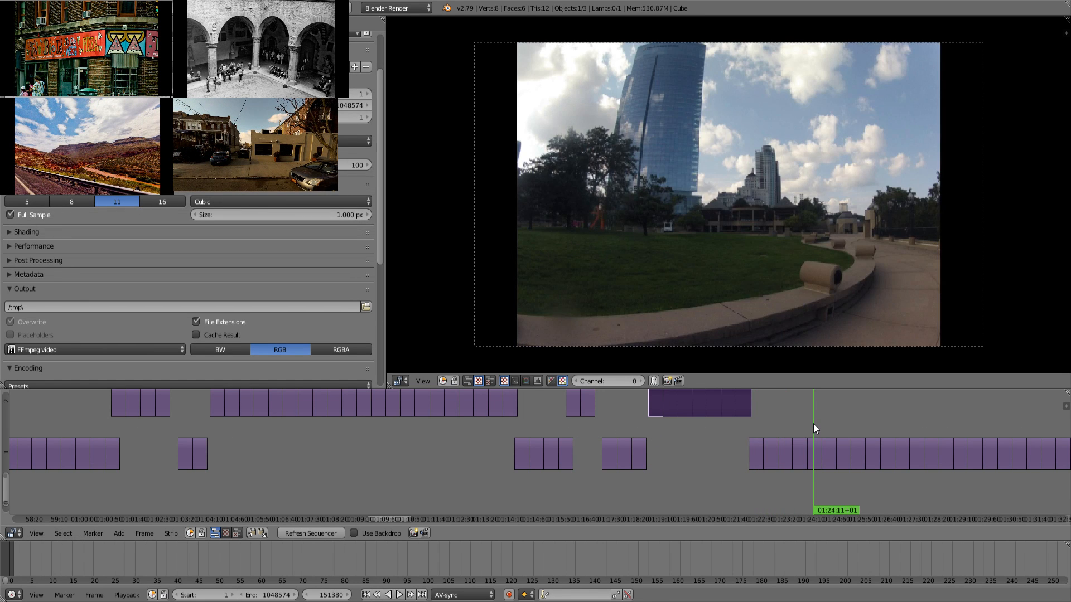
middle_drag(813, 424, 600, 414)
click(591, 417)
key(alt+a)
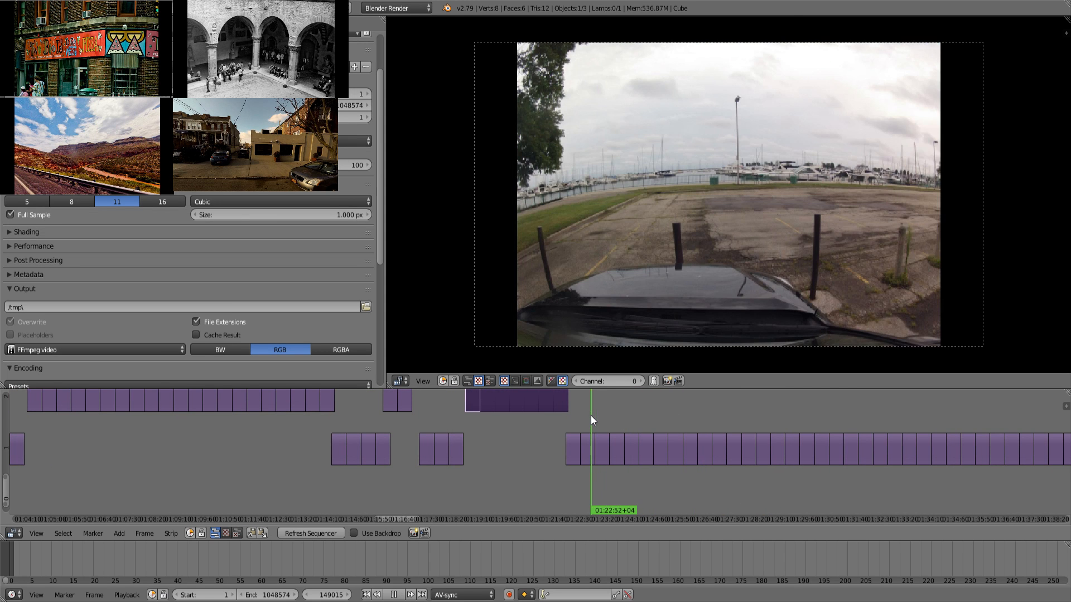
click(601, 414)
key(alt+a)
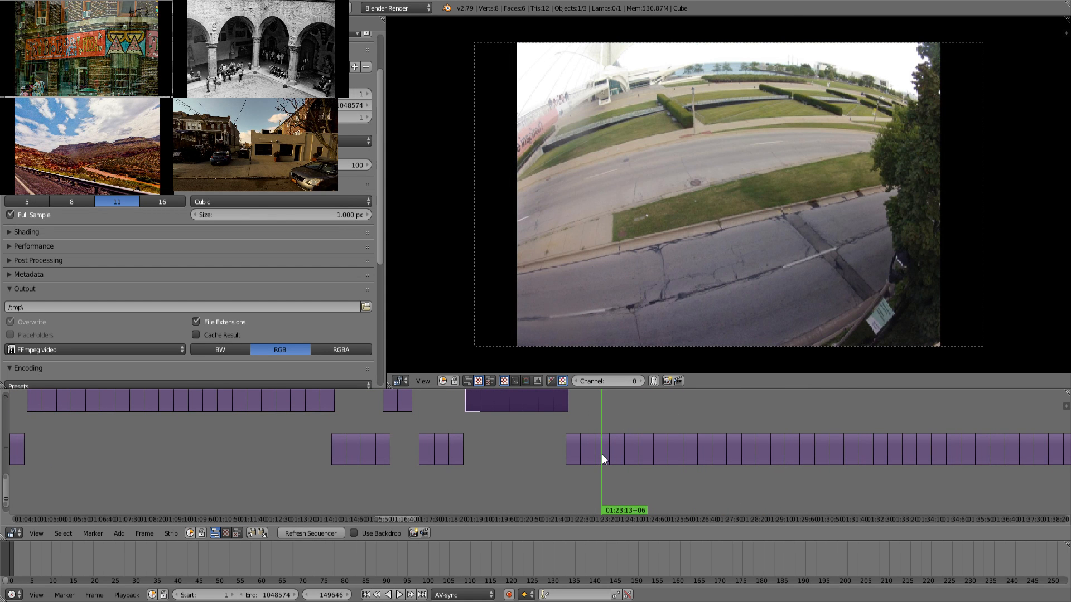
right_click(601, 454)
key(alt+a)
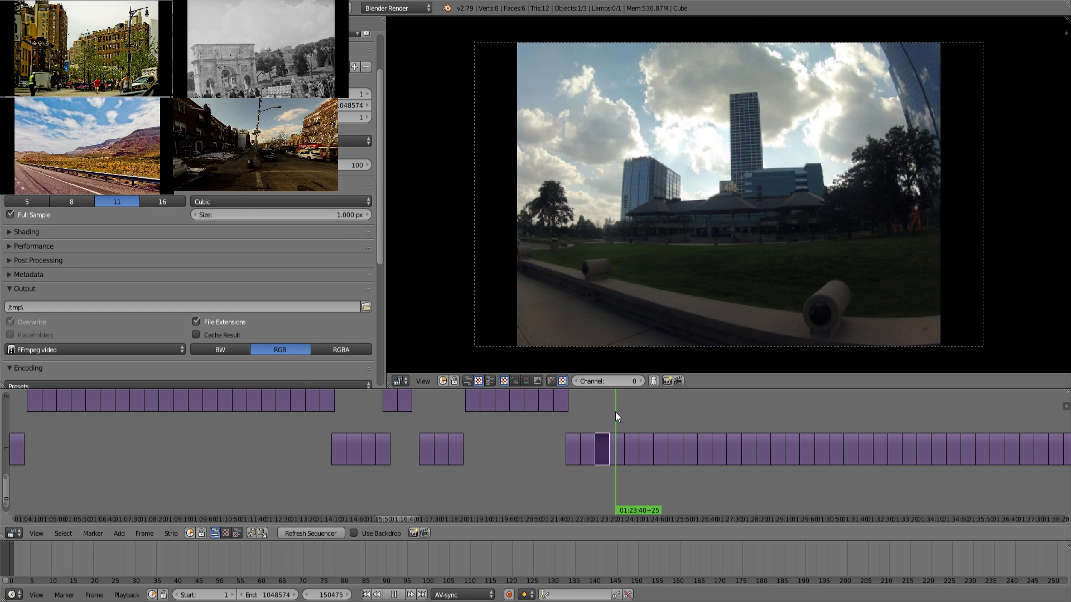
drag(649, 416, 598, 488)
key(b)
key(g)
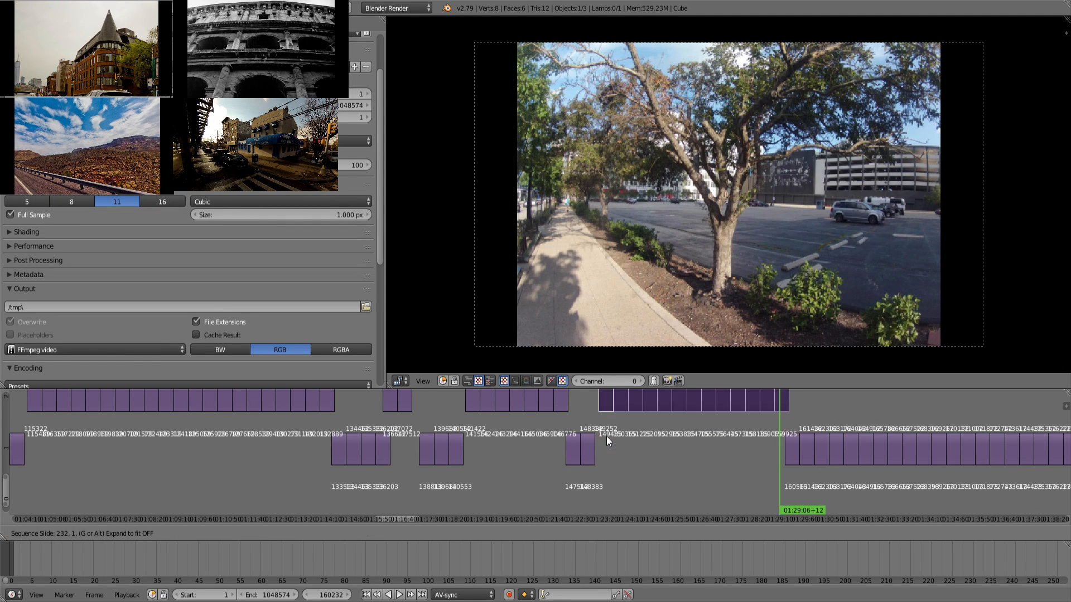
click(734, 426)
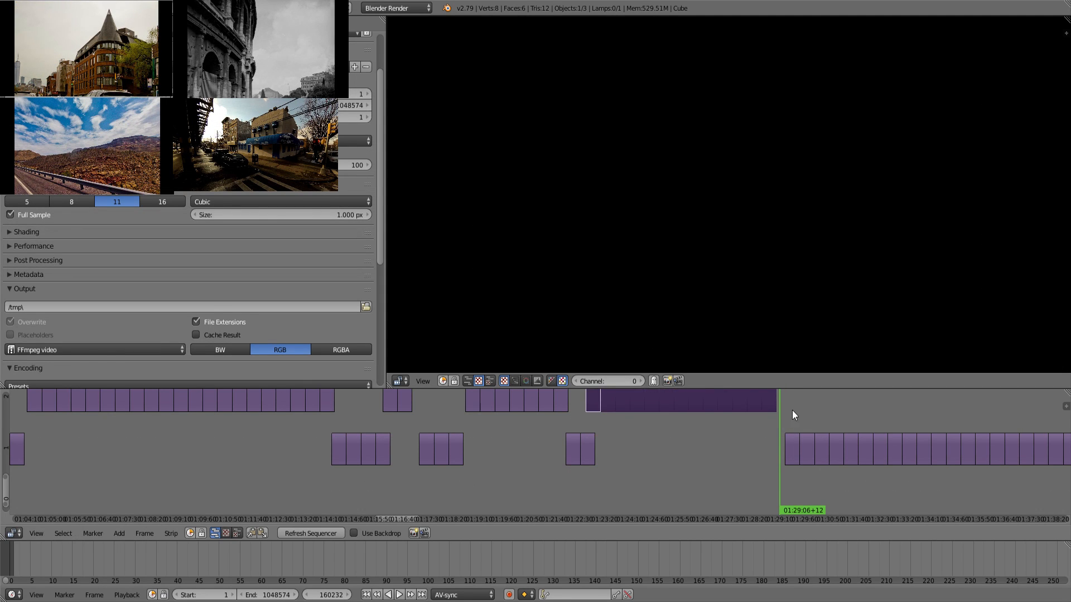
Compare the driving footage between about 1:29:30 and 1:30:34, then move the clip at 1:29:30 to channel 2.
key(alt+a)
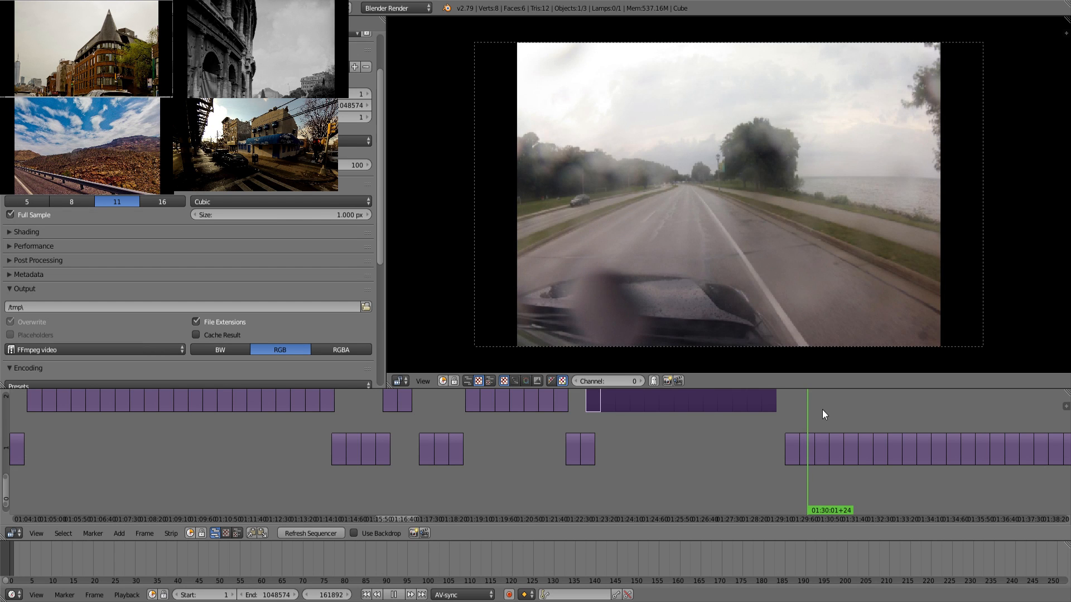
click(794, 422)
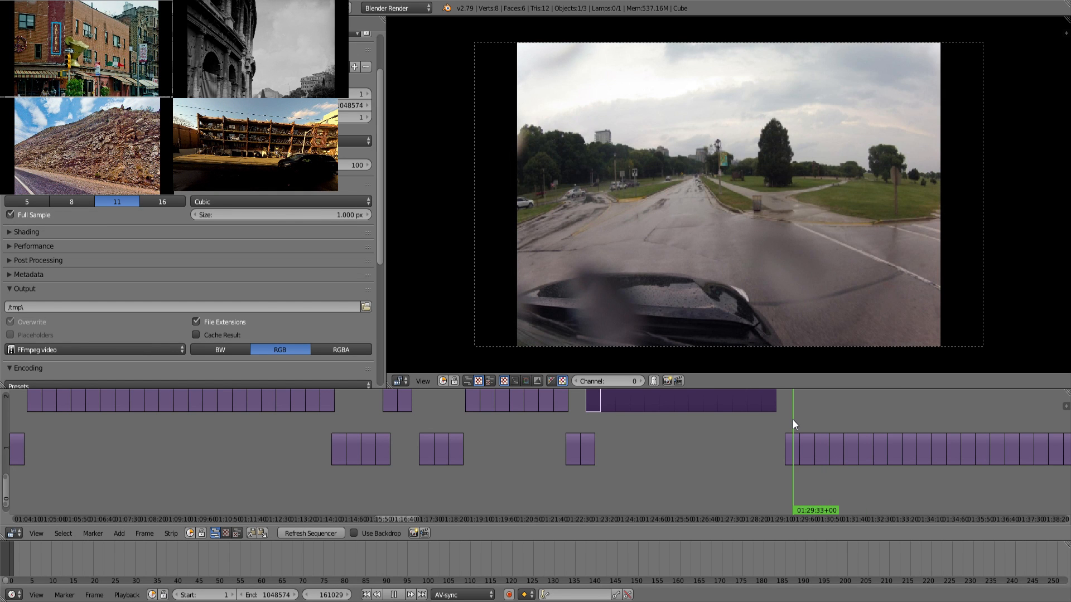
key(alt+a)
click(821, 417)
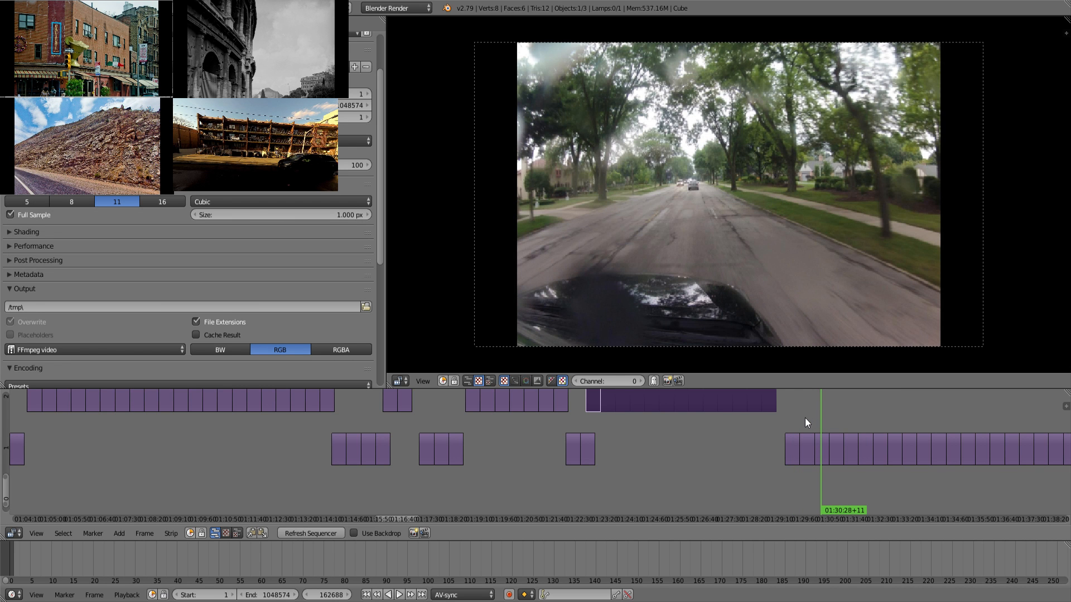
click(792, 423)
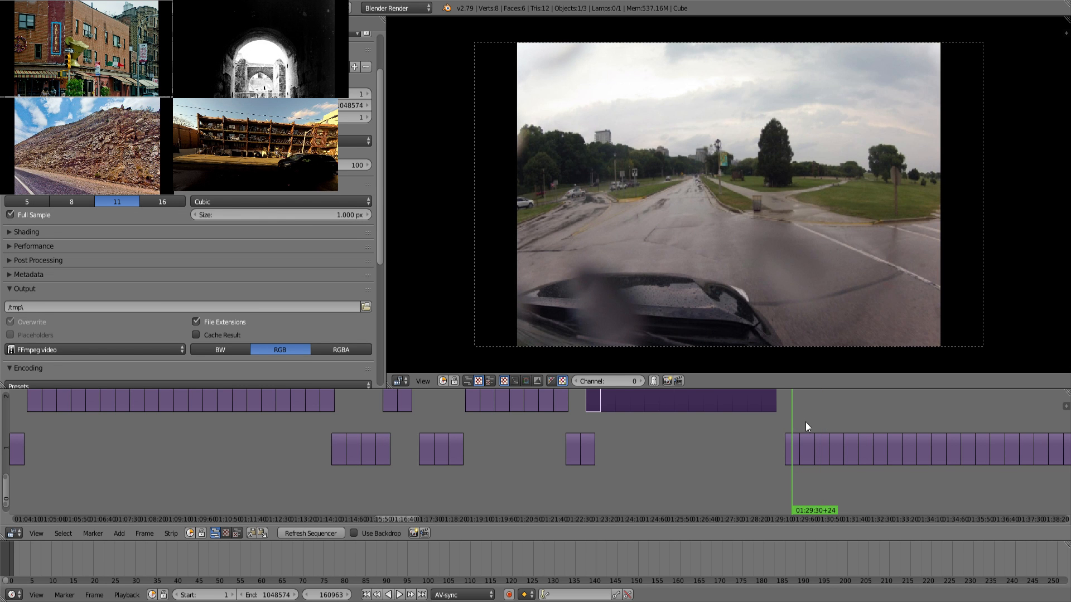
click(824, 420)
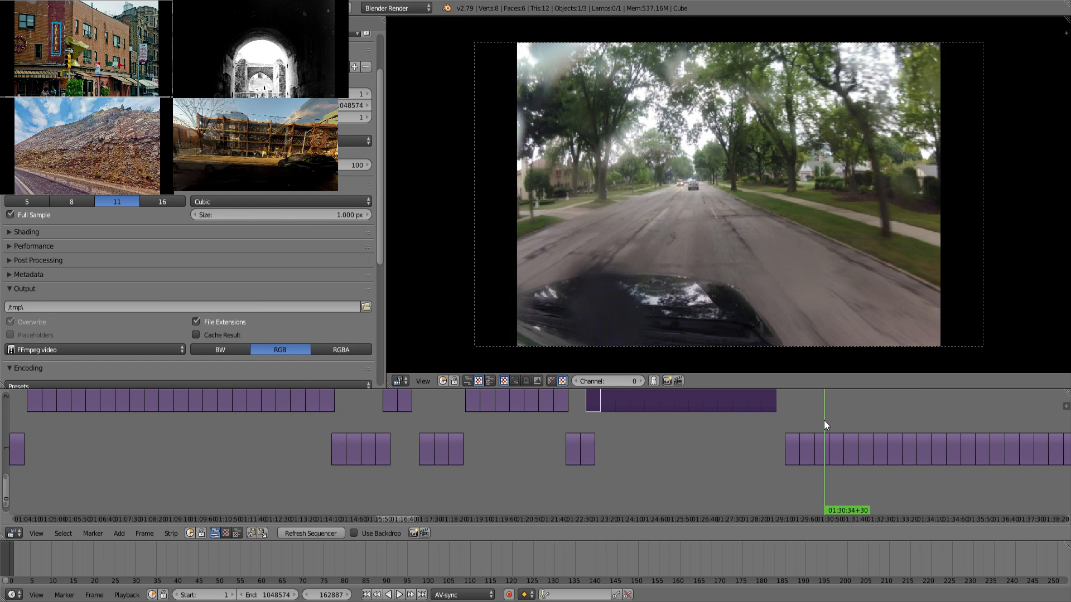
click(790, 423)
right_drag(787, 450, 795, 416)
Preview the wet-road driving footage, then box-select the clips from about 1:30:16 to 1:34:26 and move them to channel 2.
drag(822, 420, 846, 418)
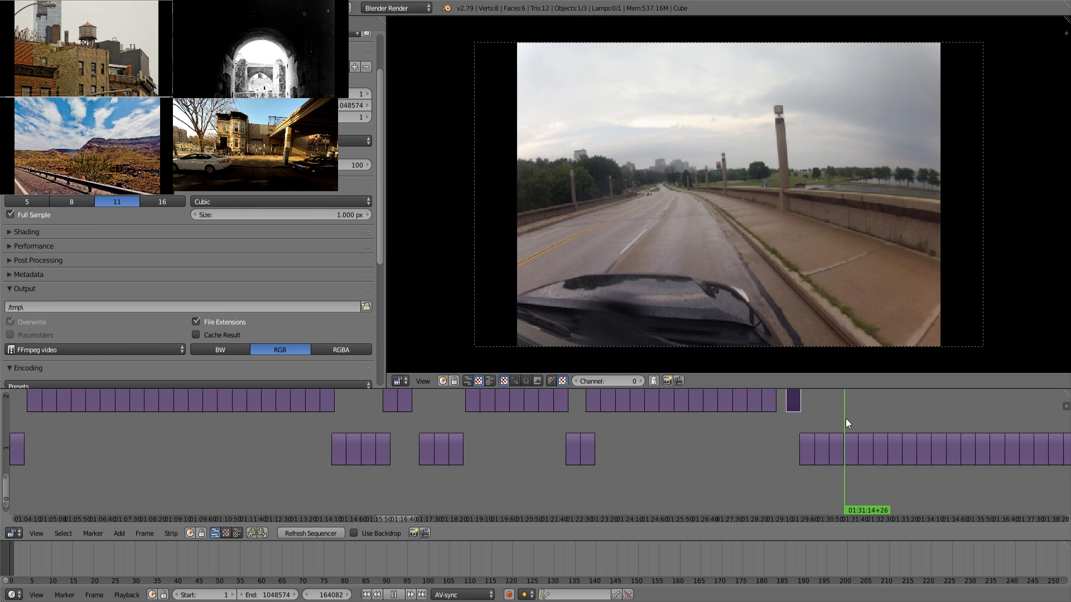
key(alt+a)
click(828, 428)
key(Escape)
right_click(821, 450)
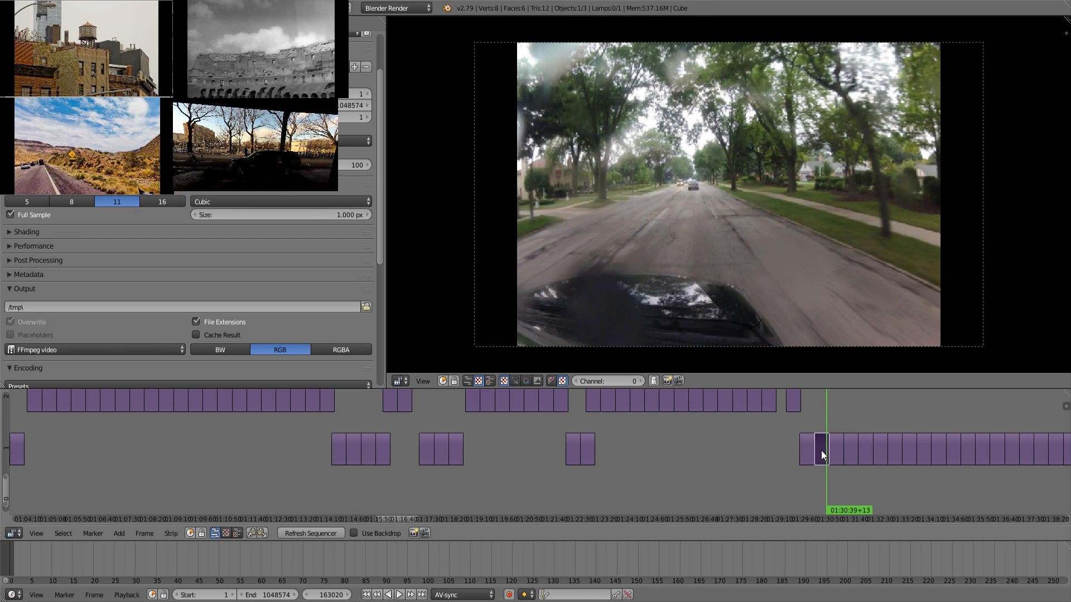
key(KP_Decimal)
key(alt+a)
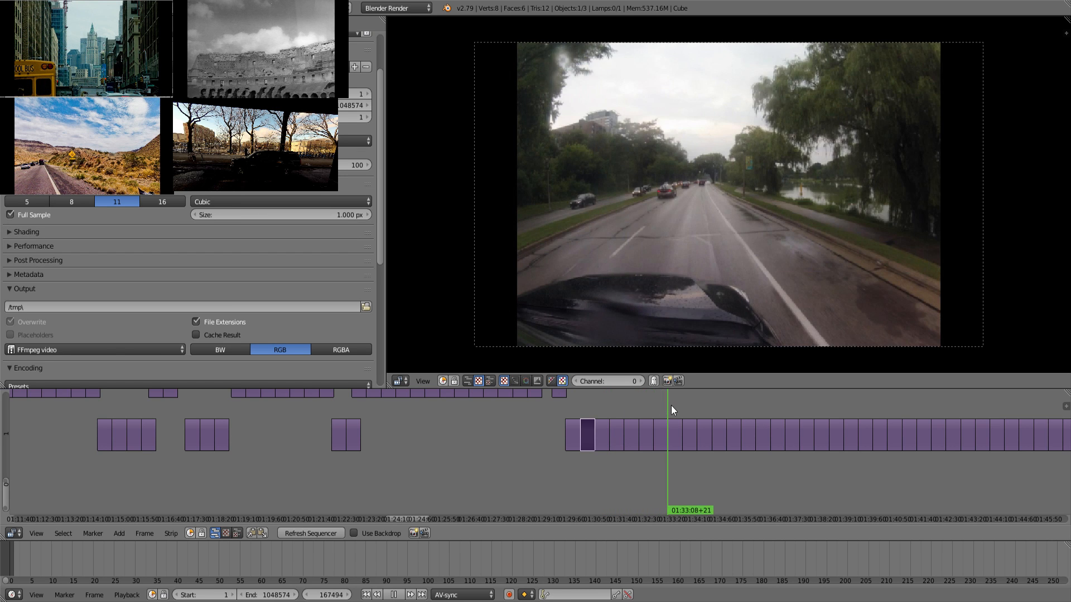
mouse_move(726, 404)
mouse_down()
mouse_move(735, 403)
mouse_move(690, 406)
mouse_move(723, 406)
mouse_move(706, 409)
mouse_up()
key(b)
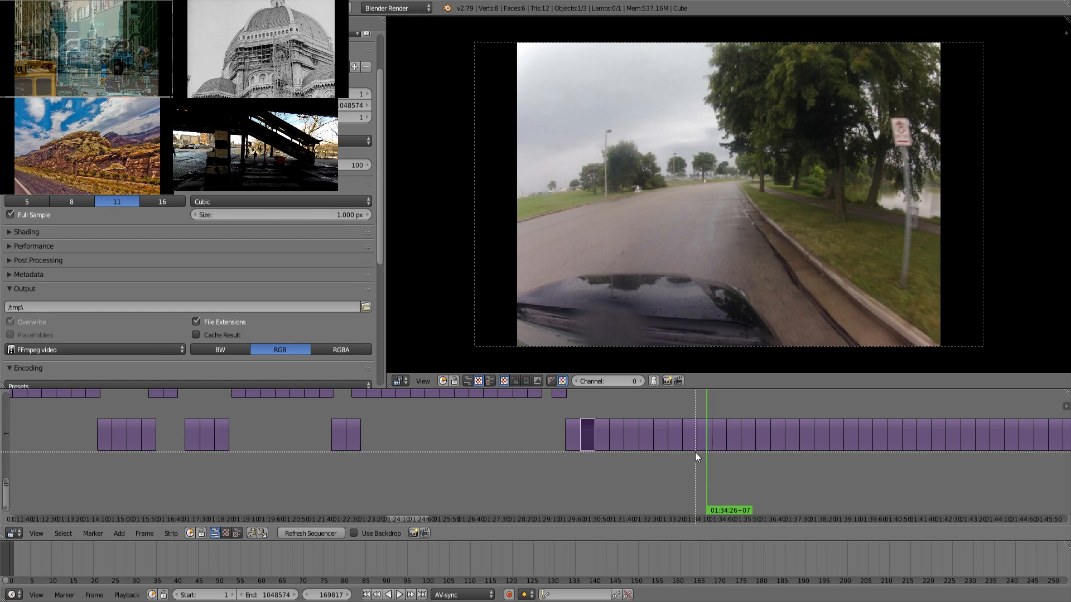
drag(709, 478, 591, 407)
key(g)
click(578, 406)
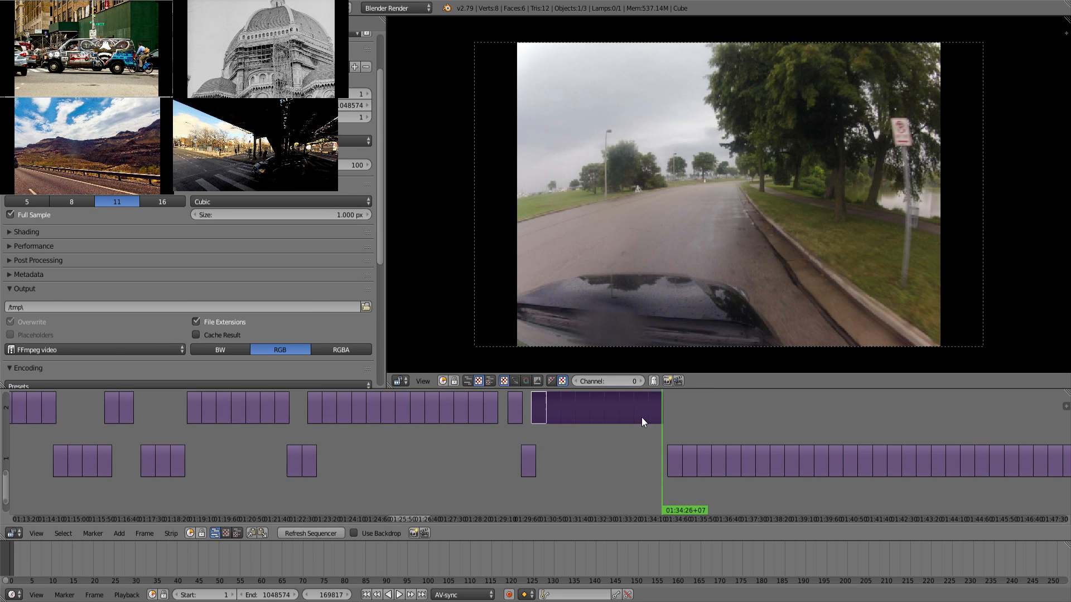
Scrub through the park and beach footage from about 1:34:26 to 1:54:13 to find where the driving shots resume.
drag(661, 421, 937, 420)
middle_drag(937, 419, 644, 401)
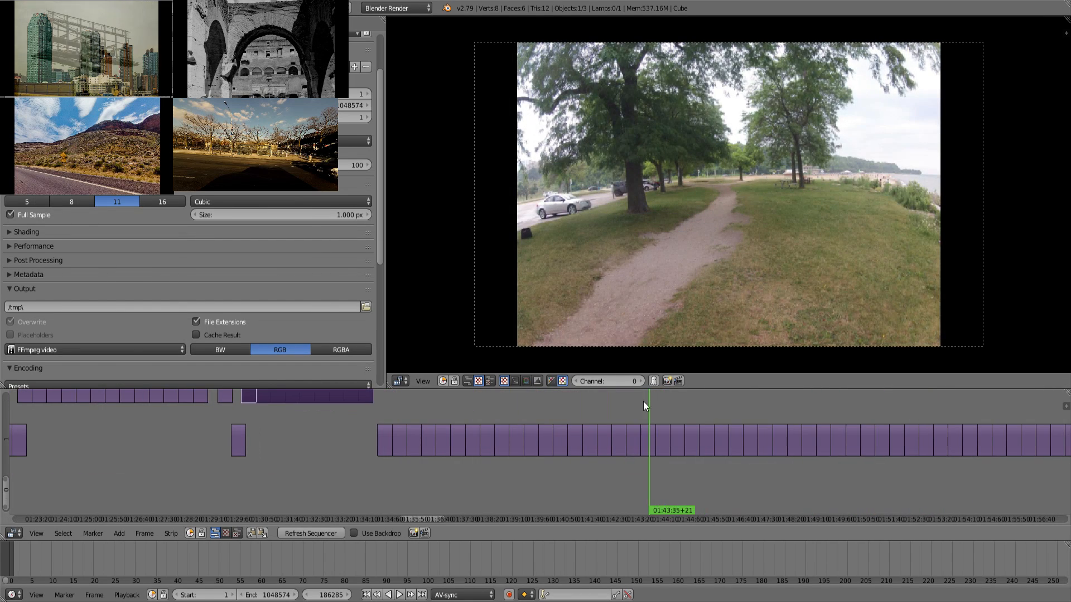
drag(665, 403, 746, 410)
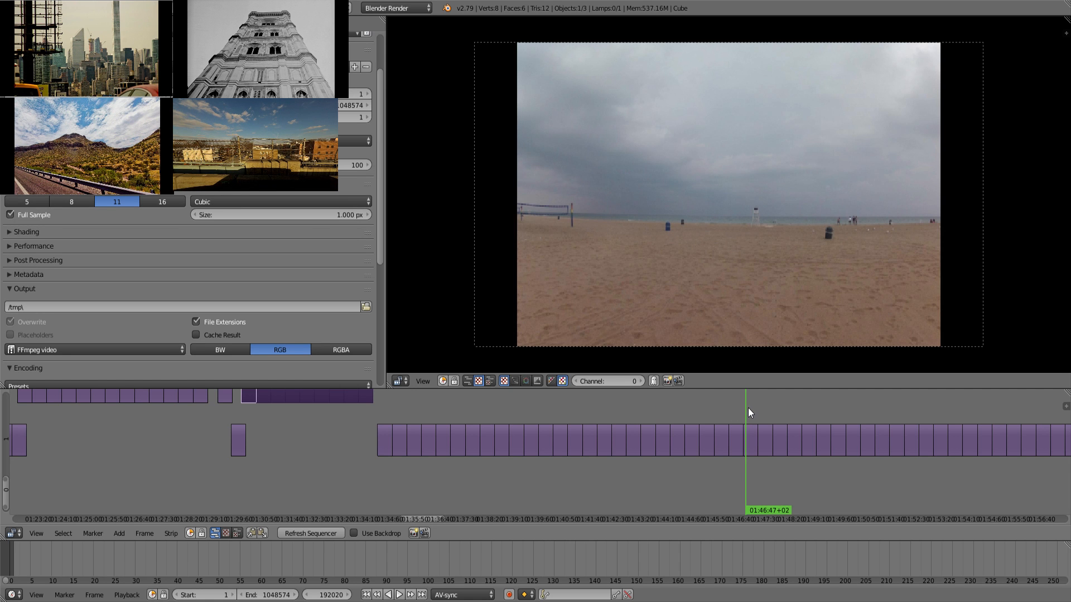
drag(748, 408, 603, 426)
drag(514, 416, 610, 424)
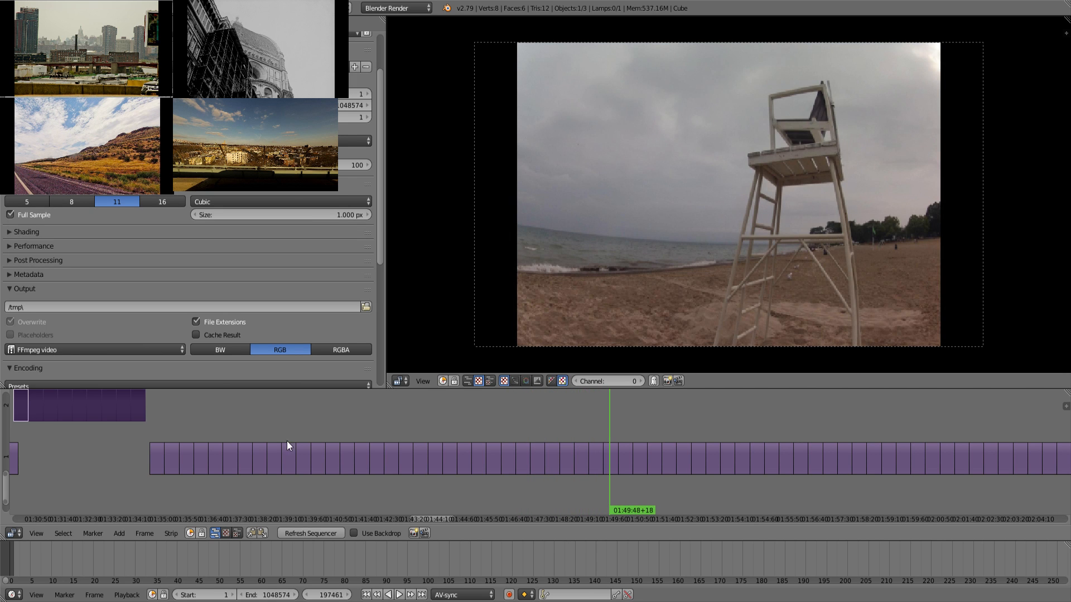
drag(137, 444, 581, 432)
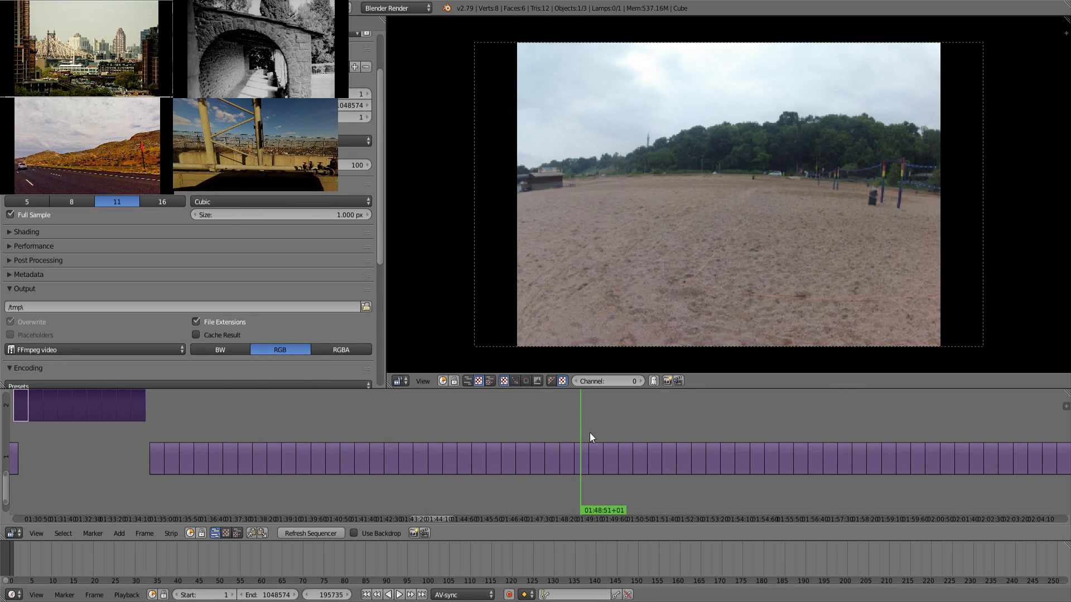
click(503, 423)
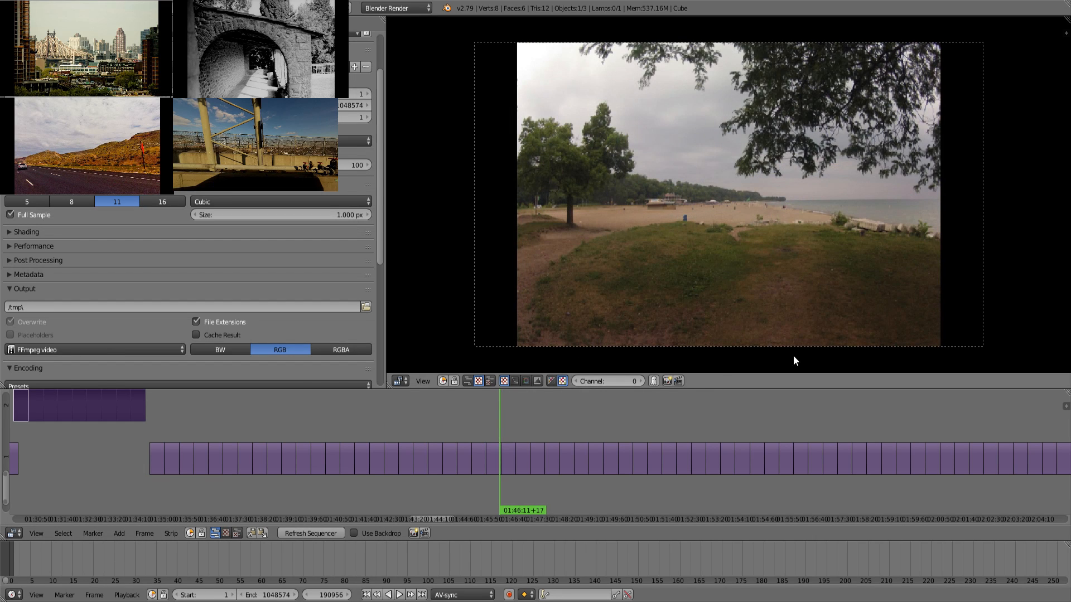
drag(515, 416, 742, 424)
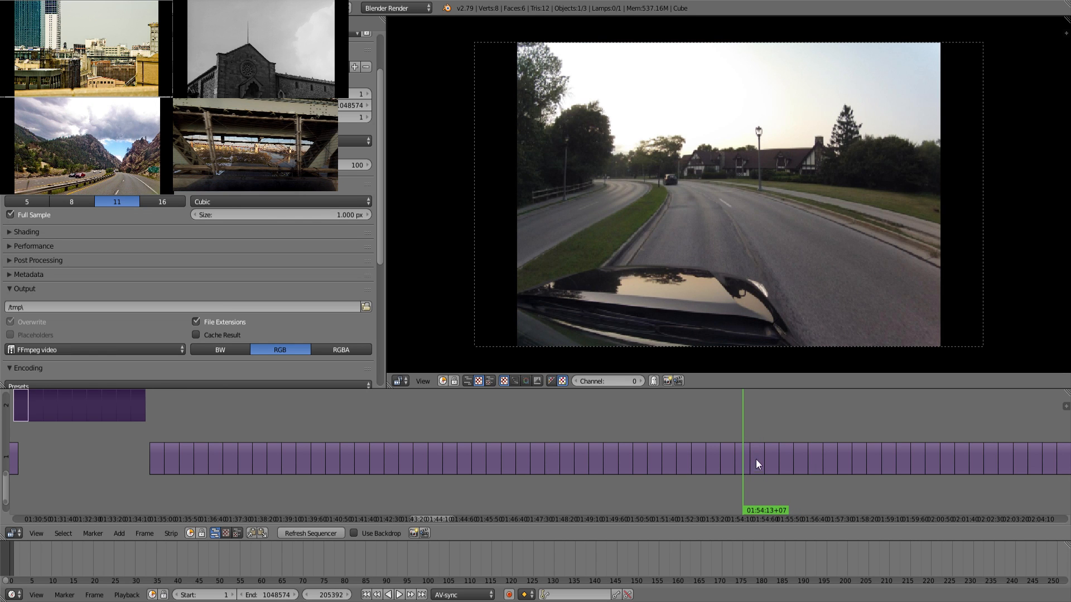
Preview the driving footage from 1:54:13, then box-select the clips up to about 2:02:32 and move them to channel 2.
right_click(741, 467)
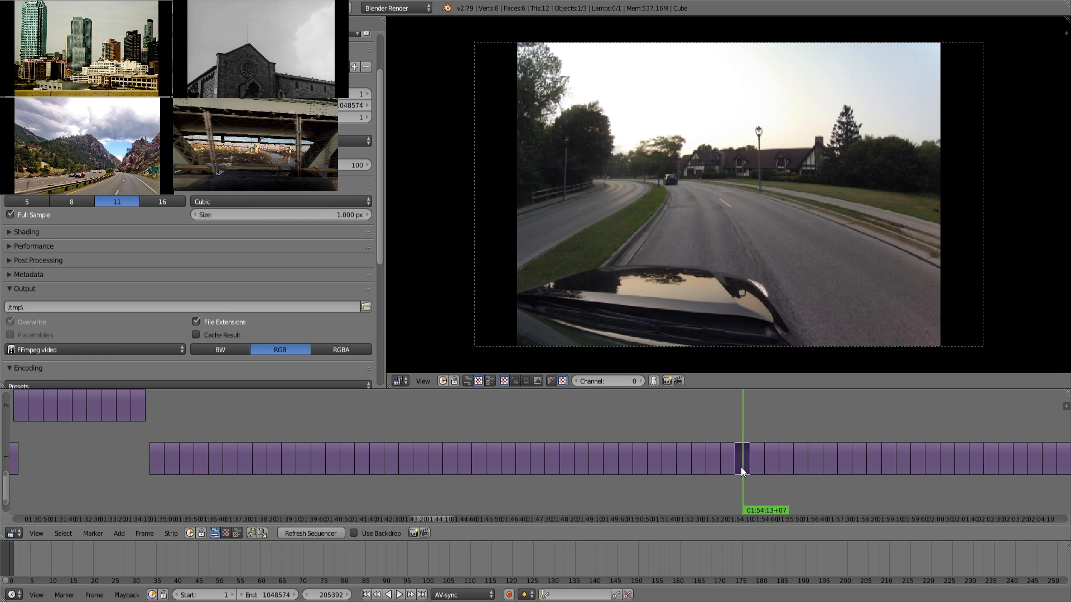
click(753, 426)
key(alt+a)
drag(759, 426, 923, 419)
middle_drag(923, 418, 591, 416)
drag(591, 416, 748, 409)
drag(754, 406, 412, 485)
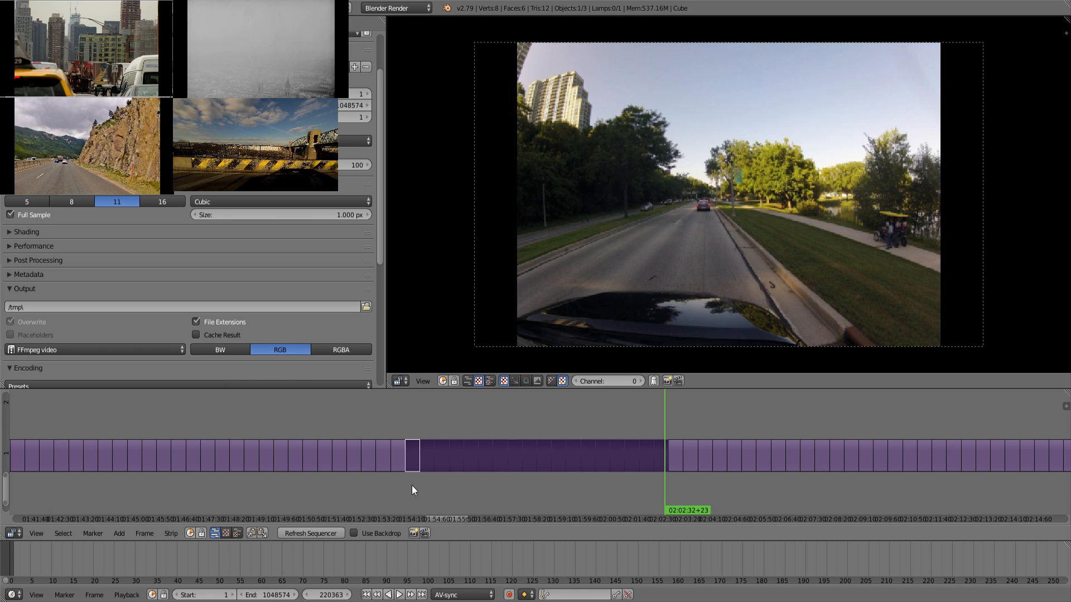
key(g)
click(639, 452)
Preview the remaining driving footage, then box-select the clips from about 2:13:00 to 2:15:37 and move them to channel 2.
middle_drag(639, 451, 371, 468)
drag(375, 444, 552, 426)
click(528, 423)
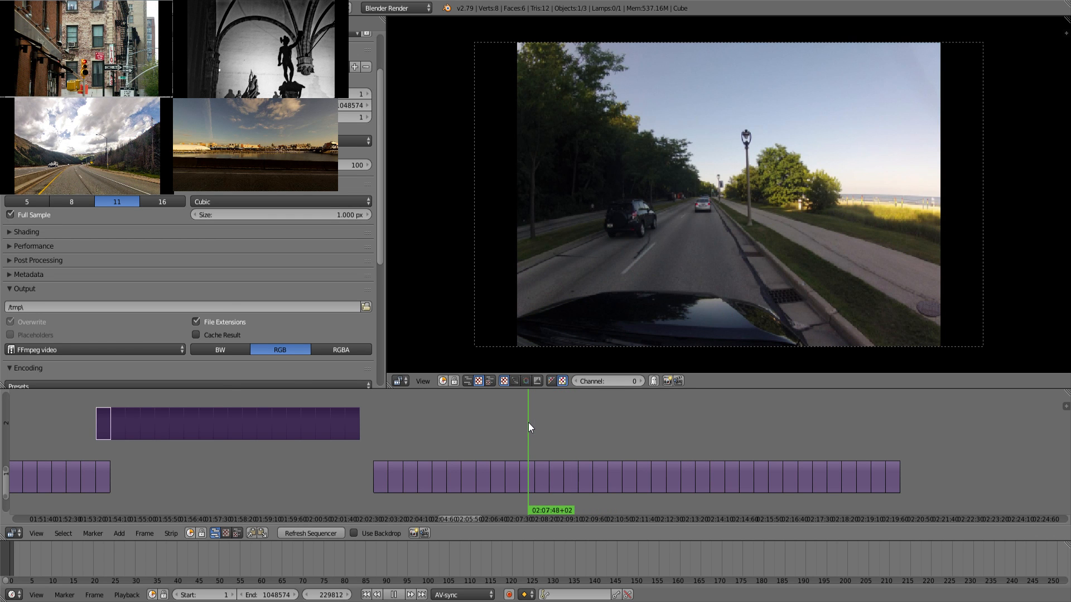
drag(527, 423, 685, 453)
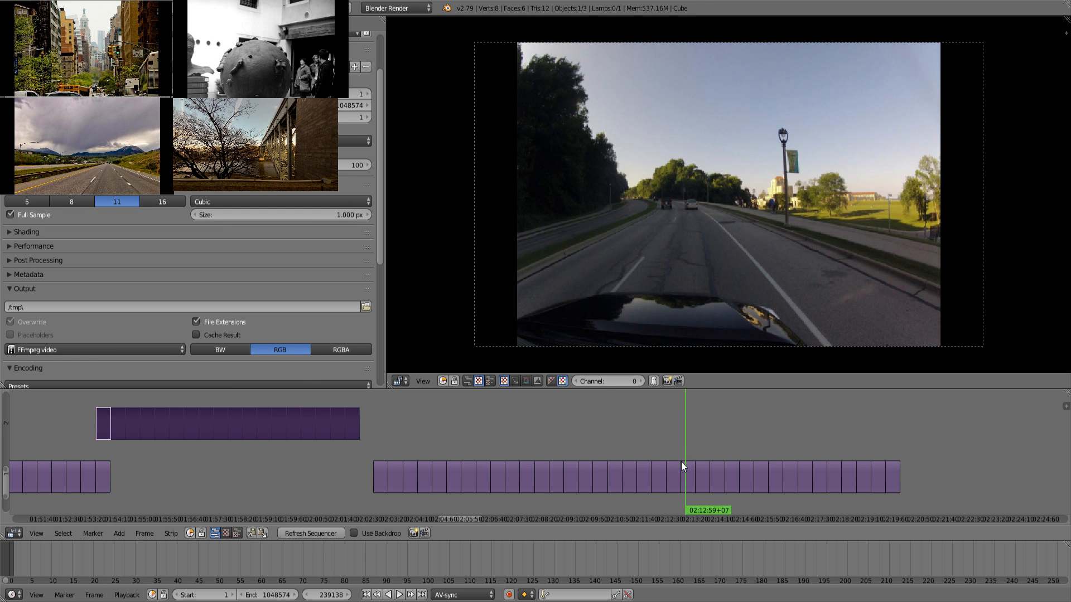
click(688, 480)
click(699, 436)
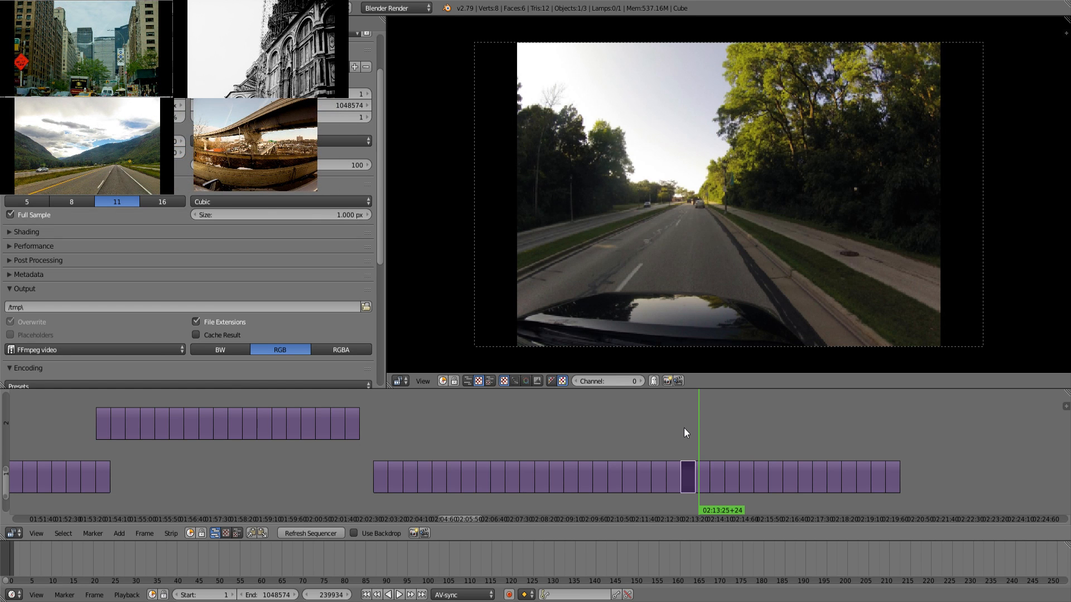
middle_drag(695, 423, 522, 421)
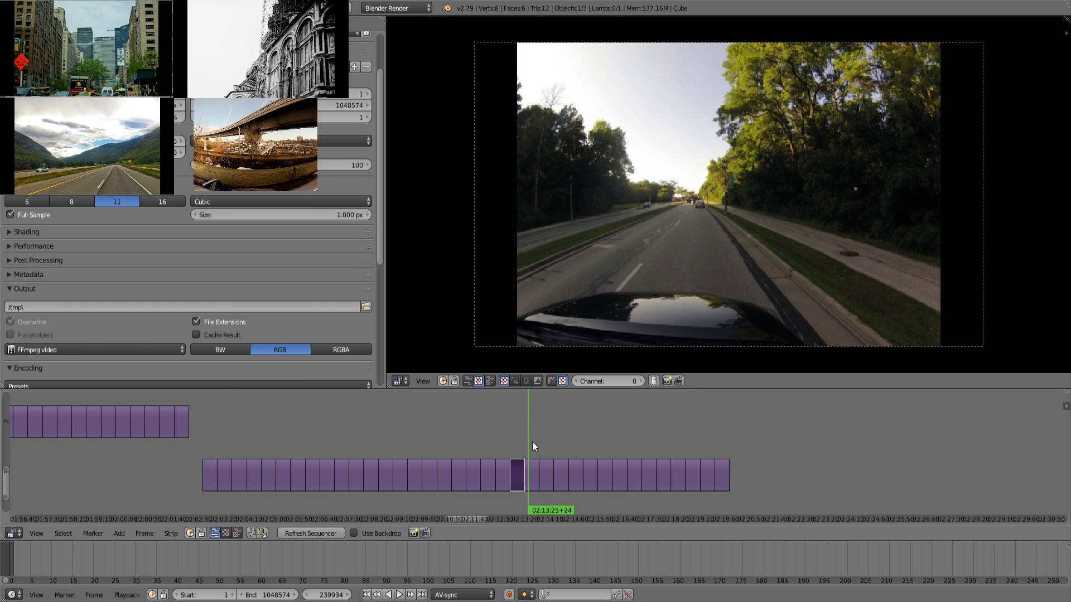
drag(531, 442, 515, 501)
click(595, 442)
key(b)
key(g)
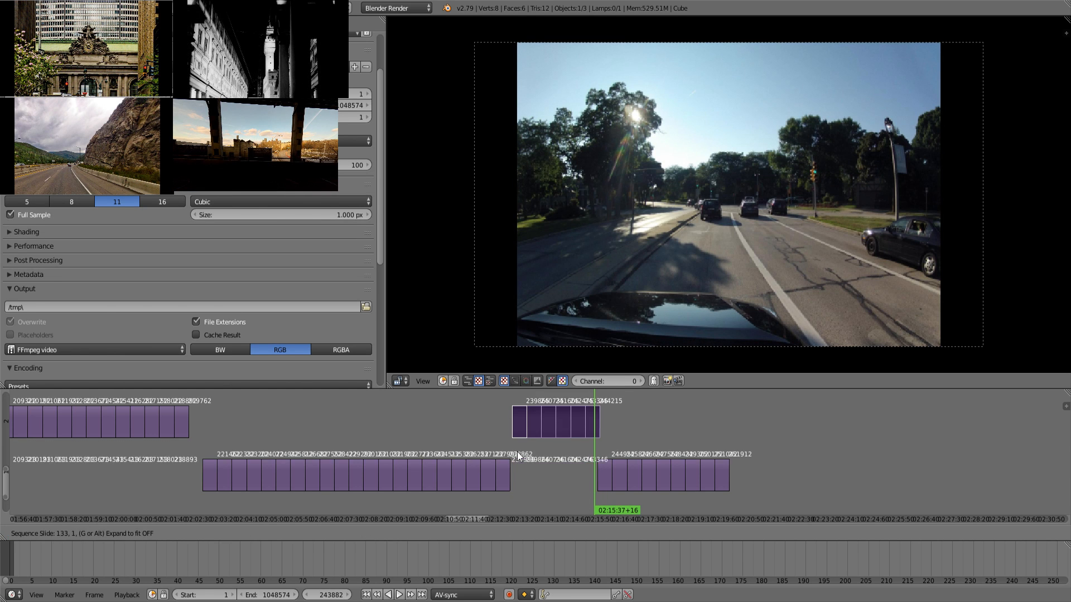
click(518, 452)
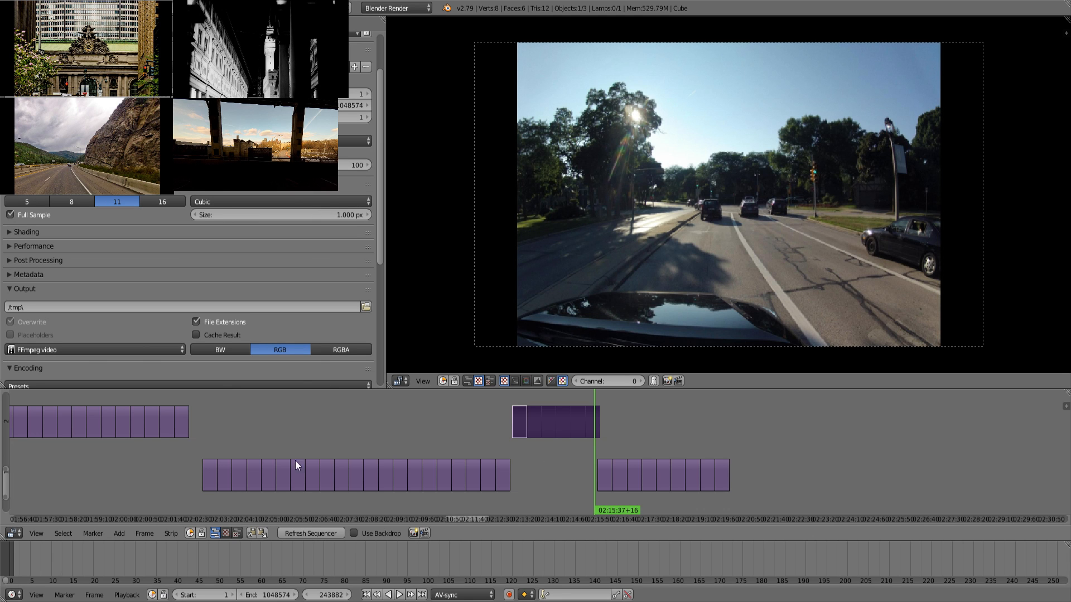
Box-select all clips left on channel 1 and slide them along the timeline past the end of the channel 2 clips.
middle_drag(295, 461, 547, 463)
scroll(376, 465, down, 3)
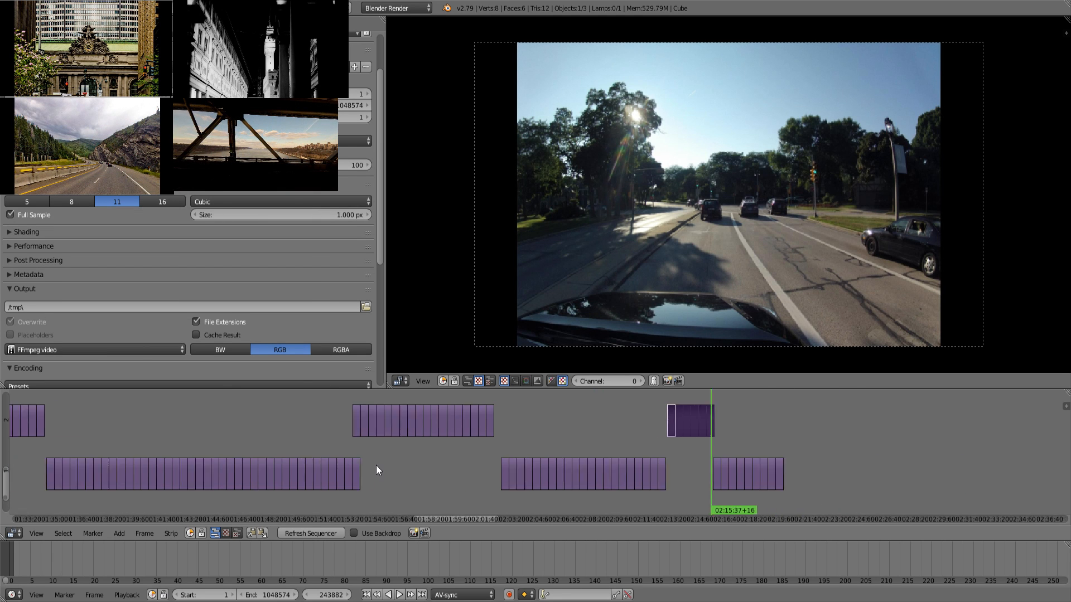
scroll(374, 466, down, 4)
middle_drag(202, 463, 376, 461)
scroll(376, 464, down, 3)
middle_drag(251, 458, 429, 460)
drag(101, 456, 1030, 550)
key(g)
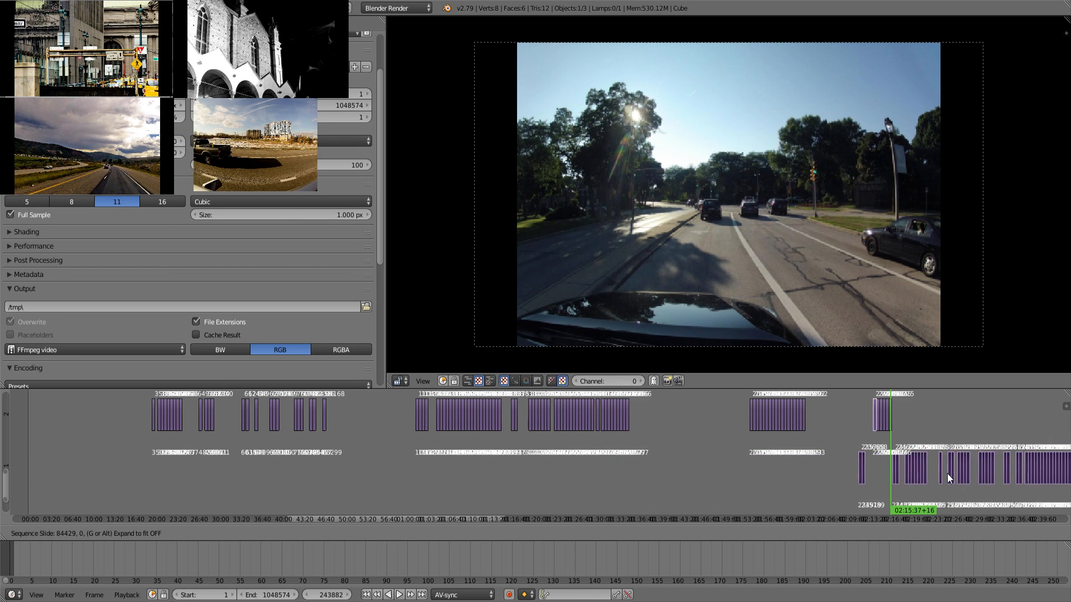
click(948, 473)
key(g)
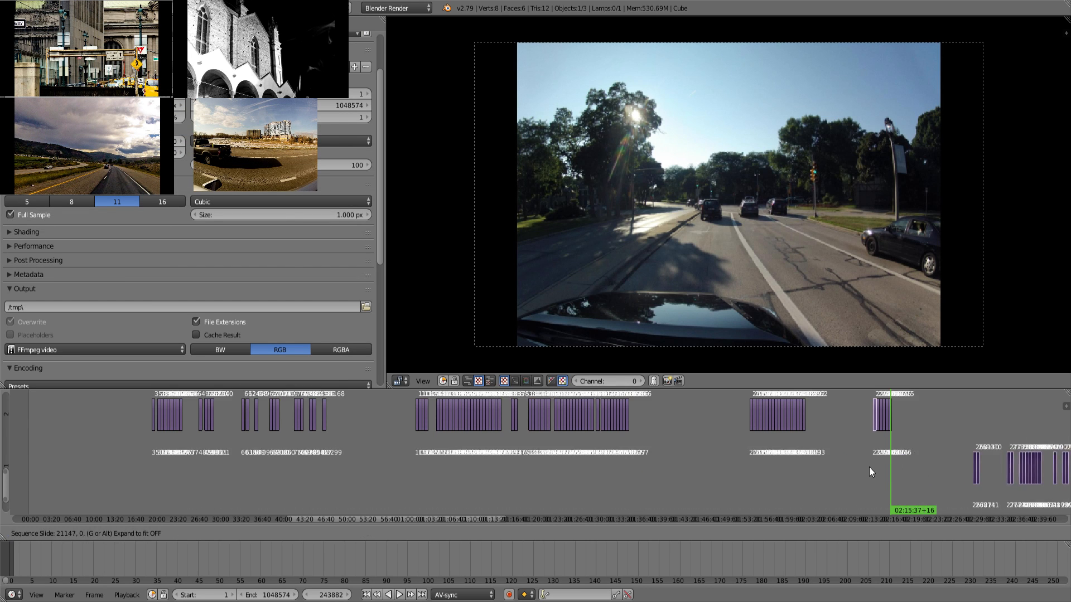
click(869, 467)
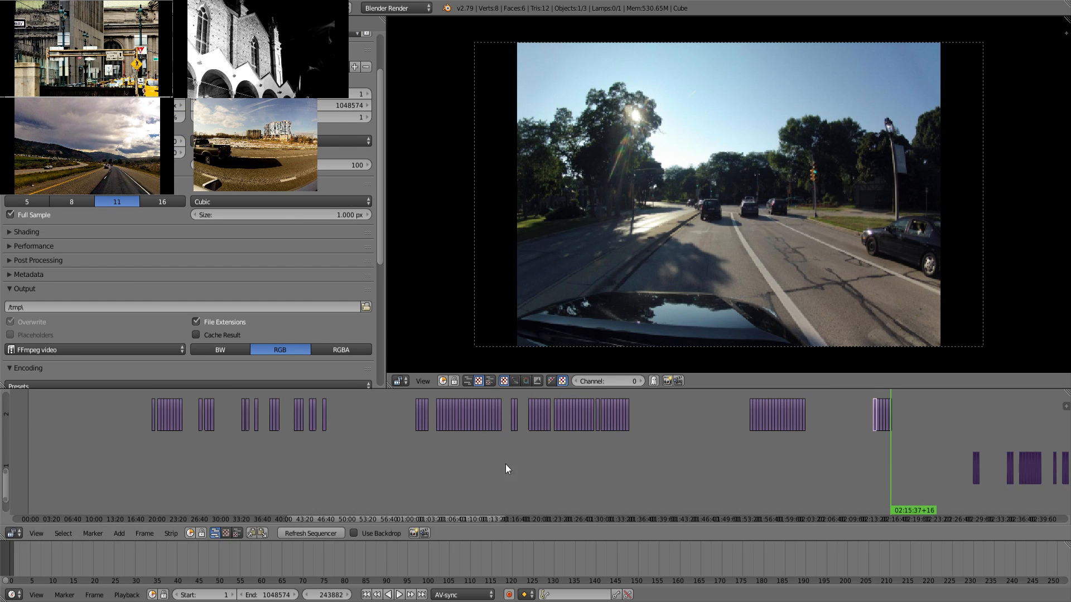
Place the playhead at about 19:32 and remove all gaps between the channel 2 clip groups up to the channel 1 clips.
click(152, 444)
key(BackSpace)
key(BackSpace)
key(BackSpace)
key(BackSpace)
key(BackSpace)
key(BackSpace)
key(BackSpace)
key(BackSpace)
key(BackSpace)
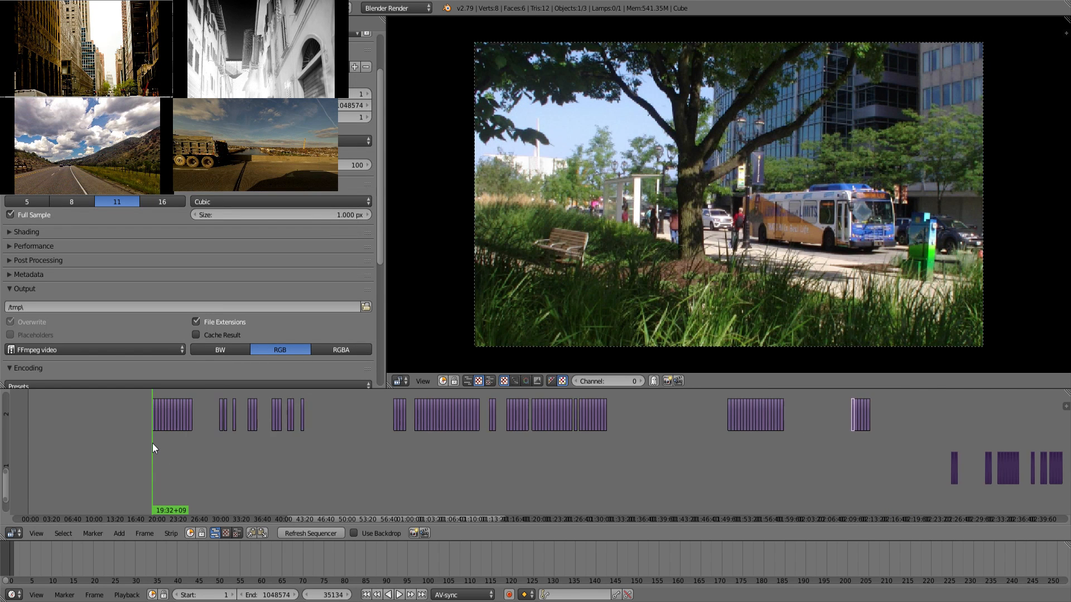
key(BackSpace)
key(BackSpace)
key(BackSpace)
key(BackSpace)
key(BackSpace)
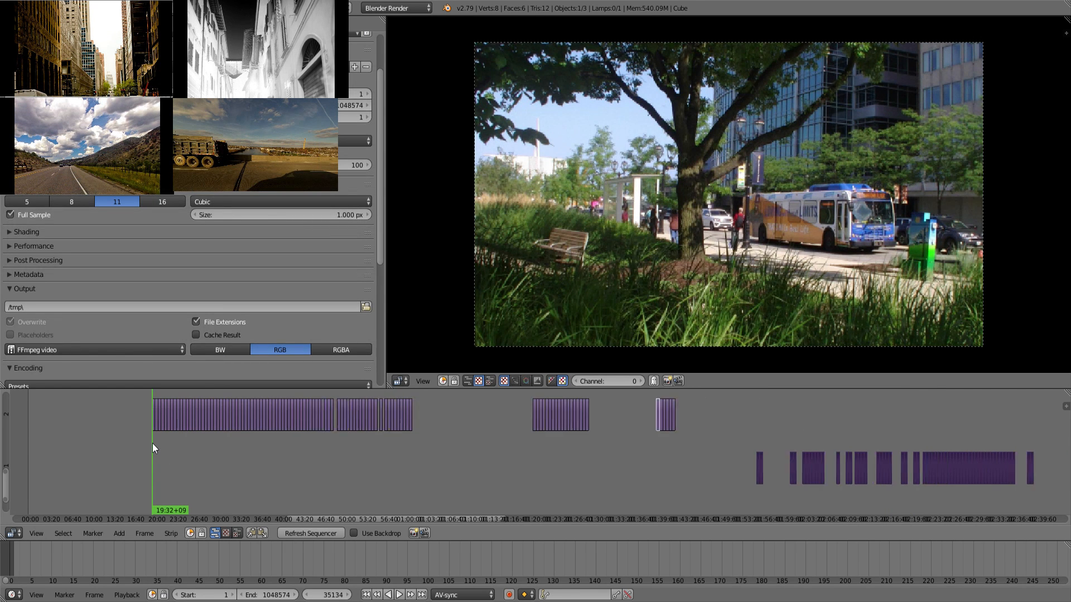
key(BackSpace)
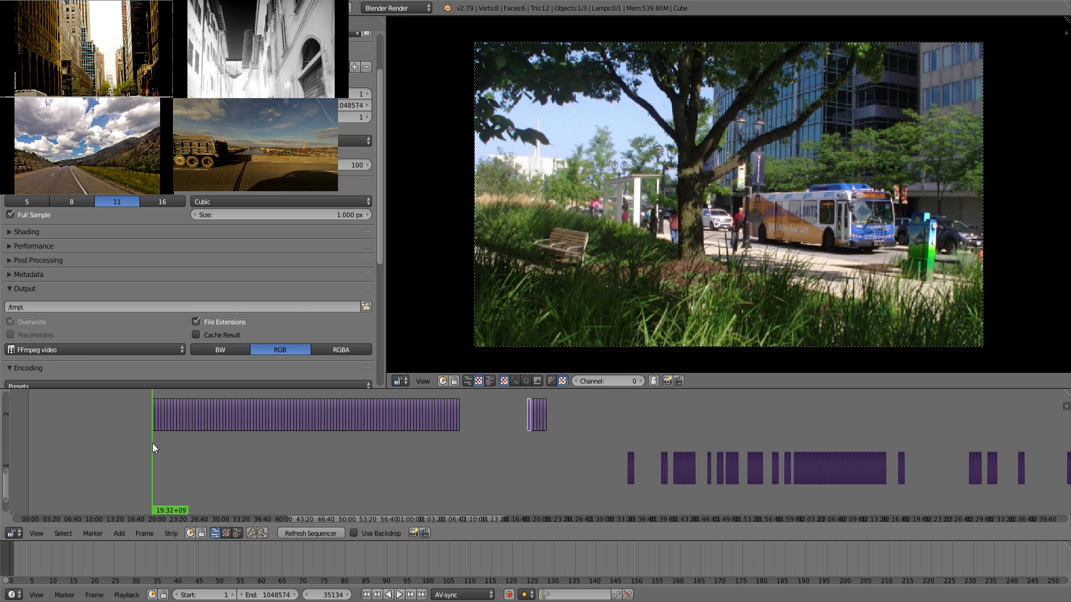
key(BackSpace)
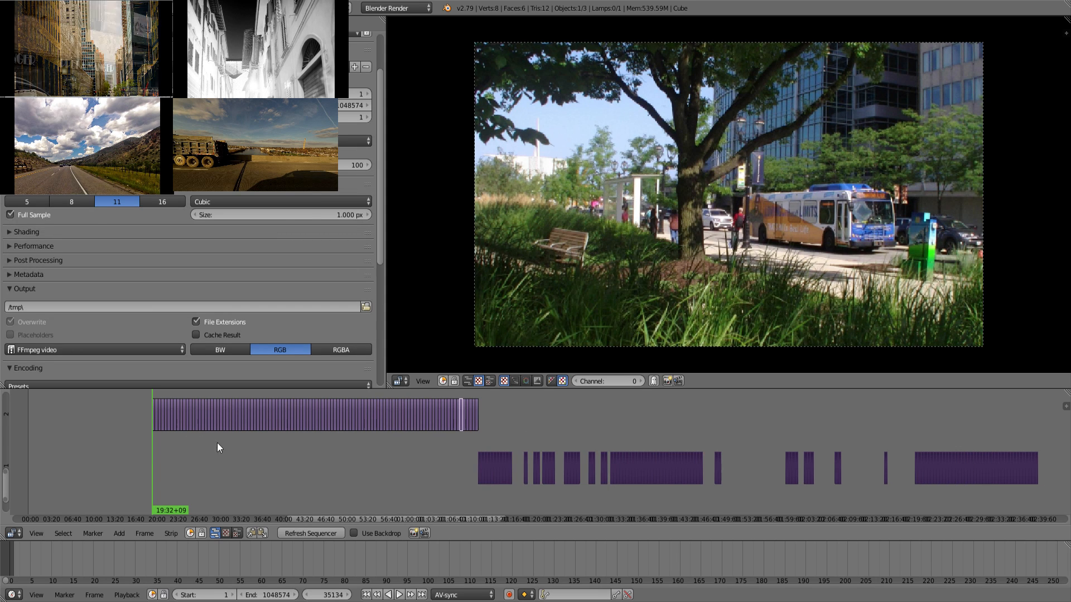
Set the playhead to 0+00 and close the gap before the first grouped clip.
middle_drag(253, 471, 350, 455)
drag(229, 445, 103, 469)
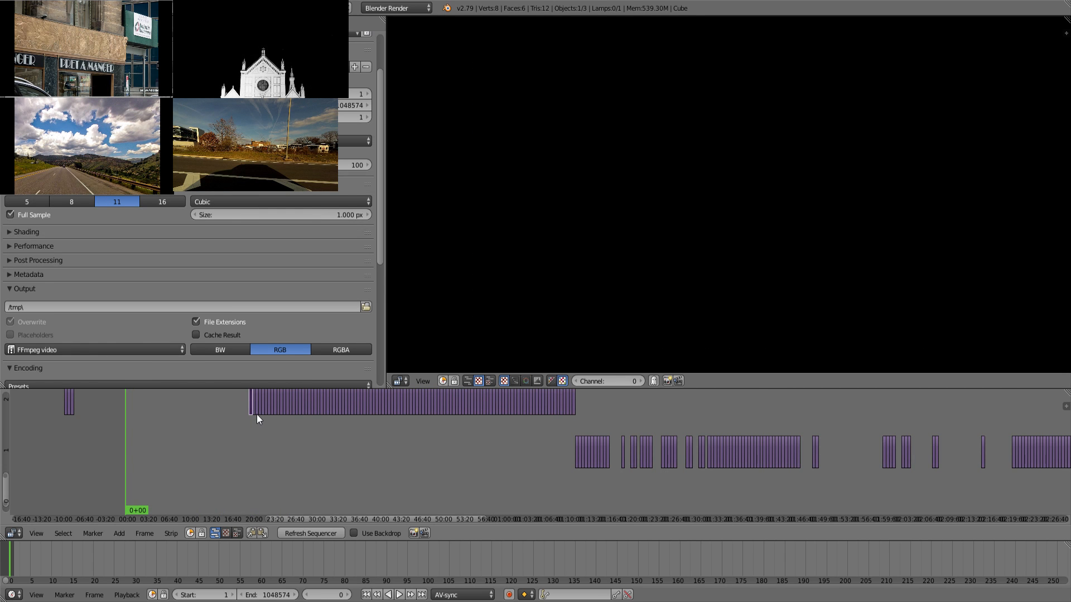
key(shift+s)
key(BackSpace)
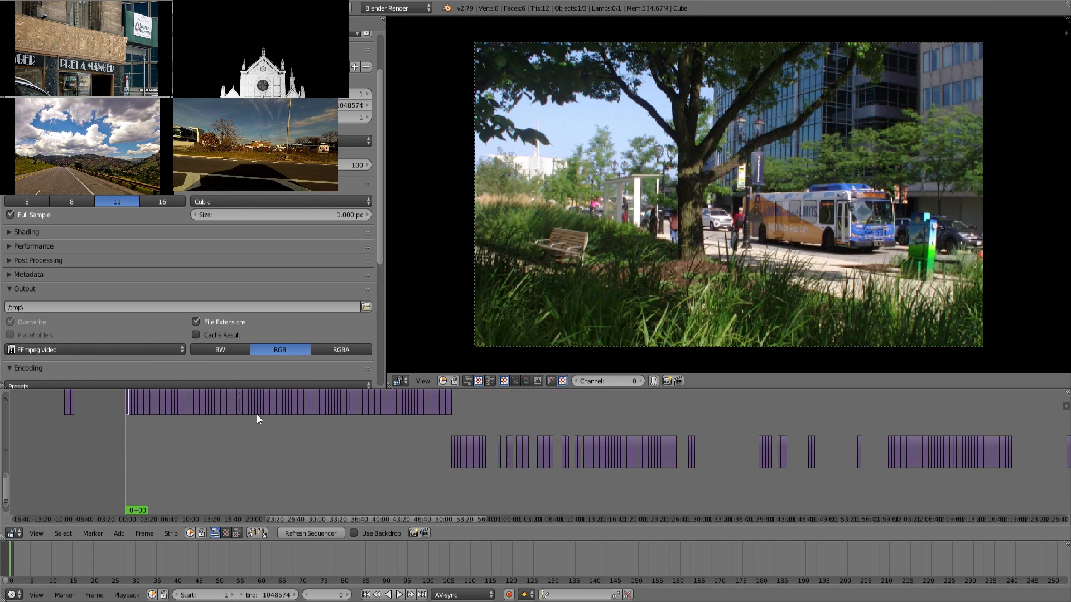
Box-select the long clip group on channel 2, up to 51:17, and move it to channel 3 before the timeline start.
click(458, 411)
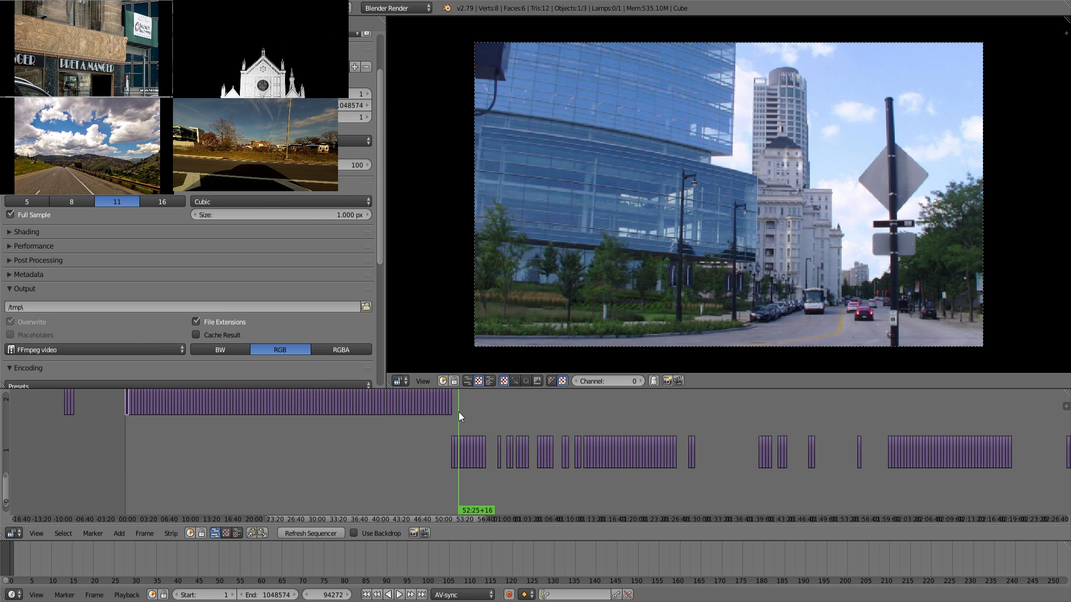
key(Page_Down)
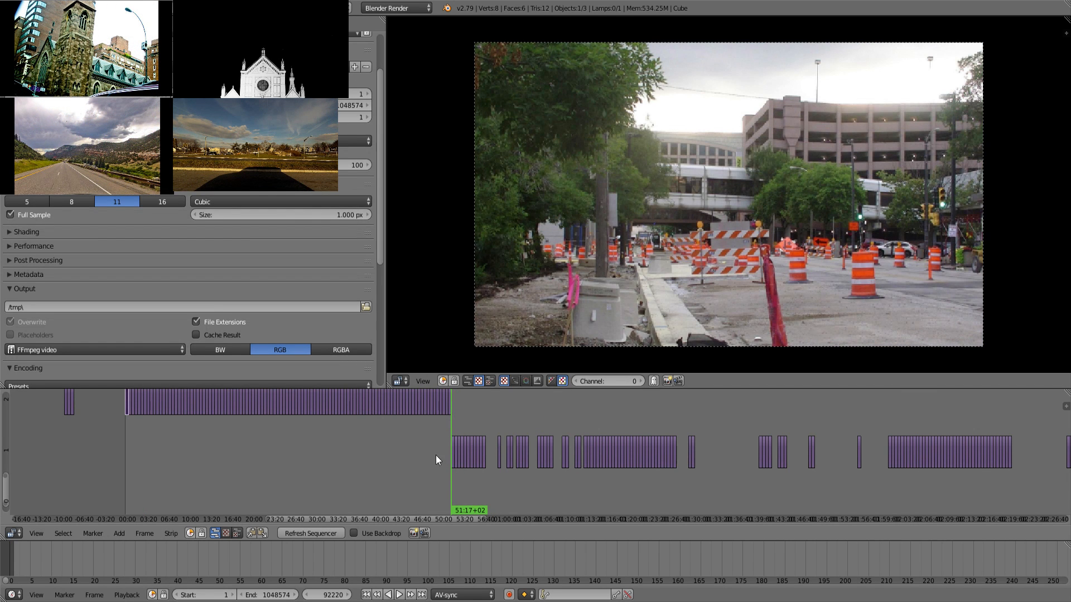
middle_drag(305, 460, 527, 502)
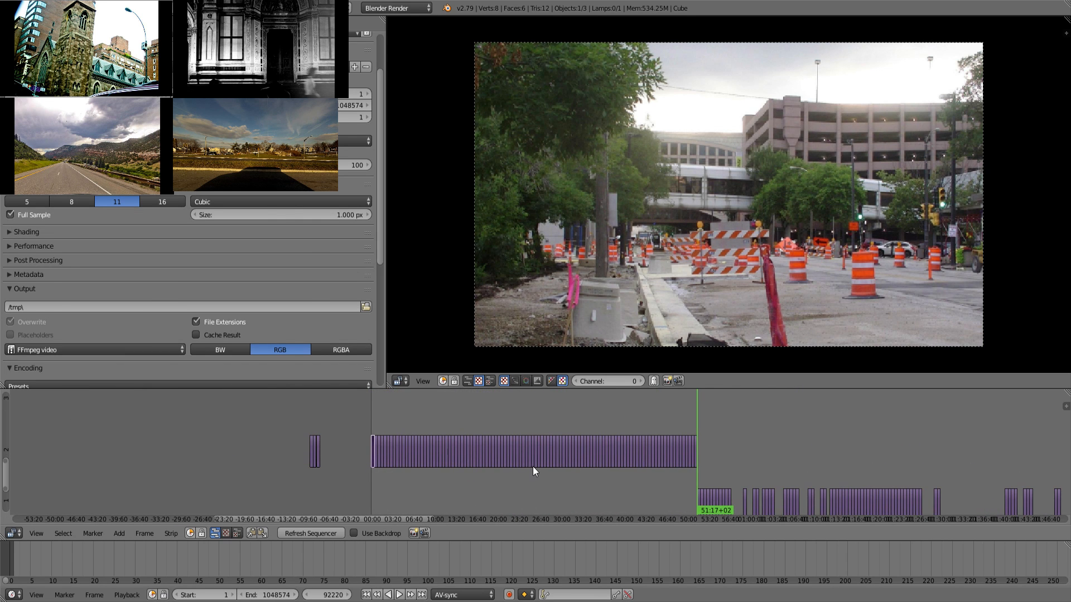
key(b)
drag(722, 447, 390, 445)
key(g)
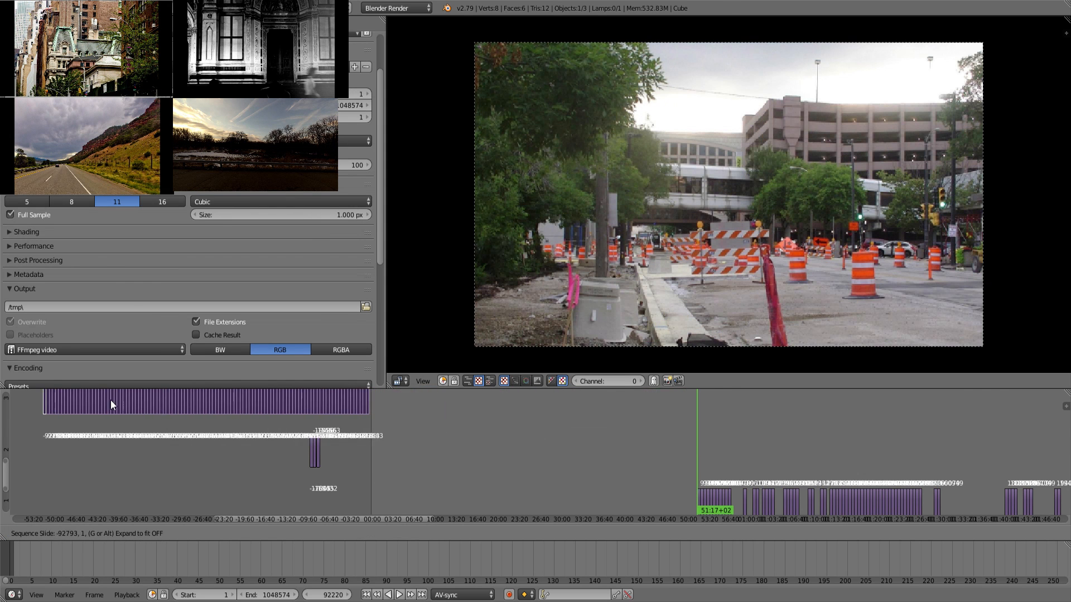
key(Escape)
middle_drag(566, 461, 424, 430)
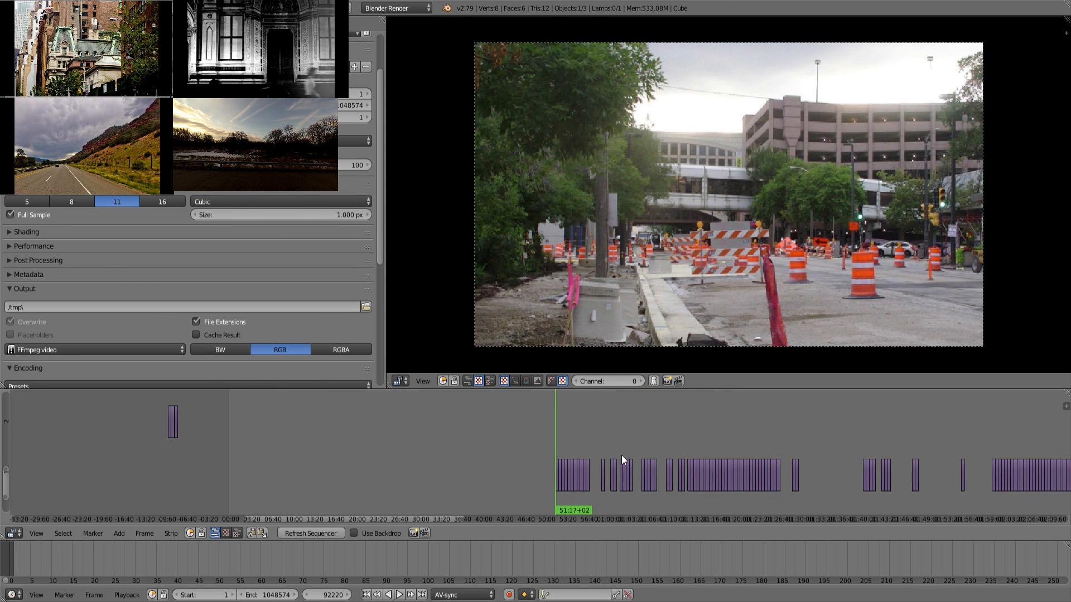
Preview the first channel 1 clips from about 52:15 to 54:18.
scroll(623, 459, up, 2)
middle_drag(623, 458, 433, 447)
click(329, 434)
key(alt+a)
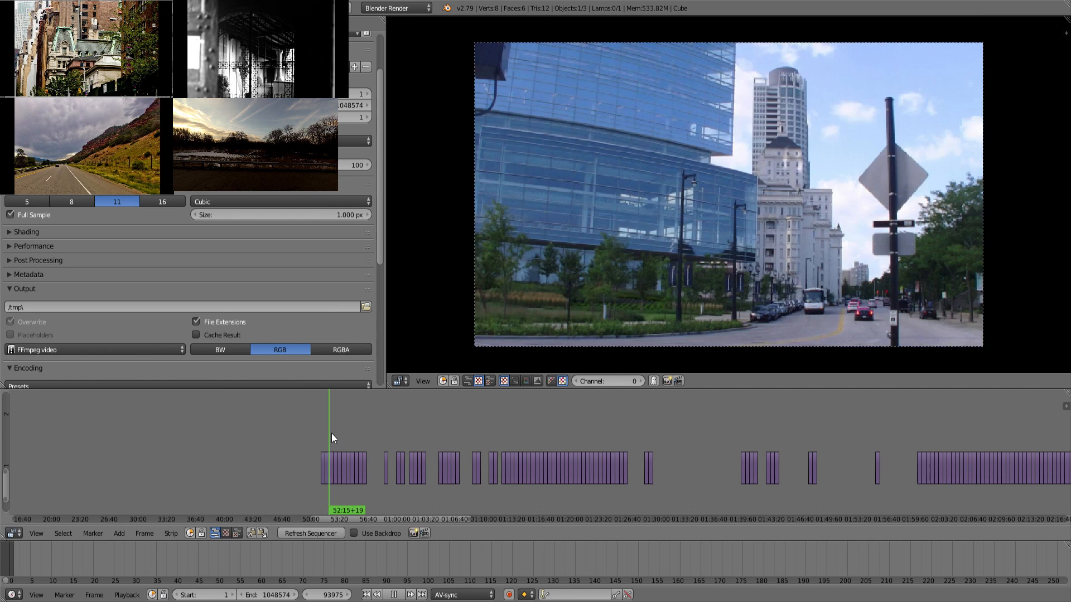
key(alt+a)
scroll(264, 445, up, 2)
middle_drag(263, 445, 353, 436)
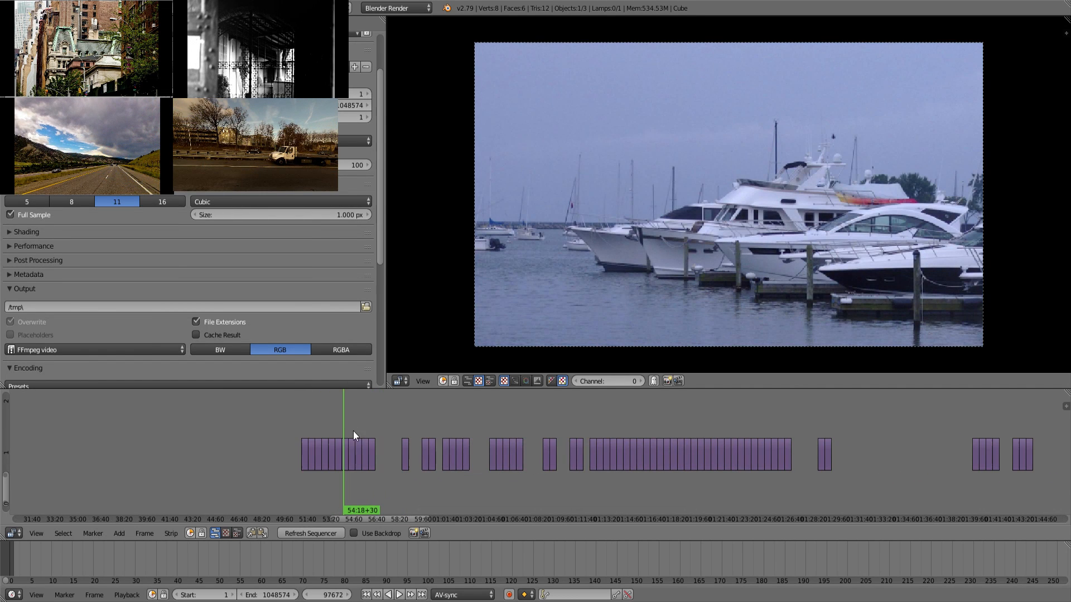
Preview the clips from 51:23, then box-select the city street clips up to about 52:44 and move them to channel 2.
click(303, 428)
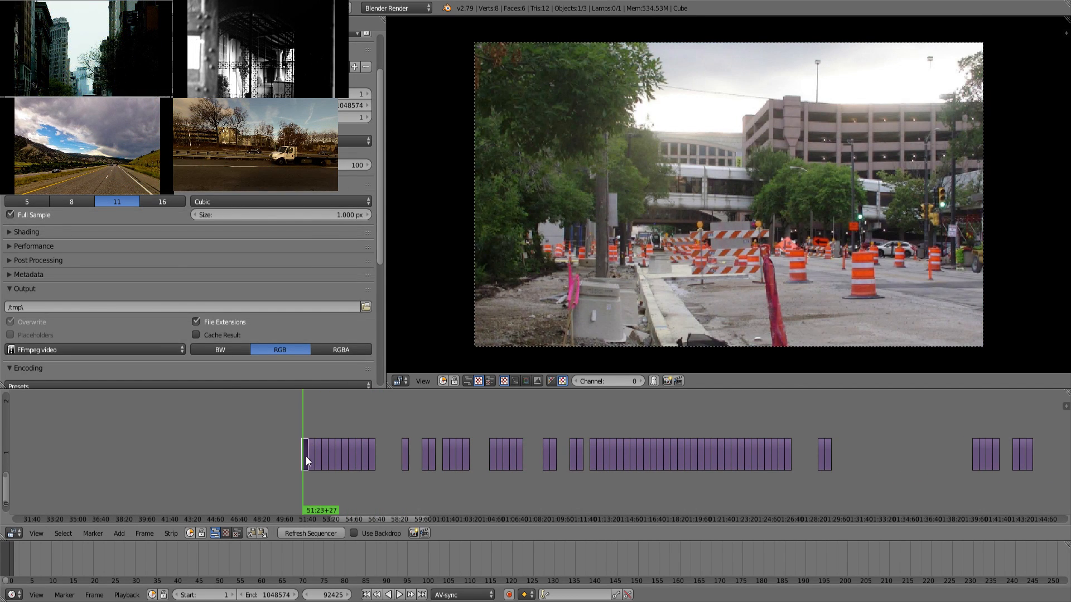
key(alt+a)
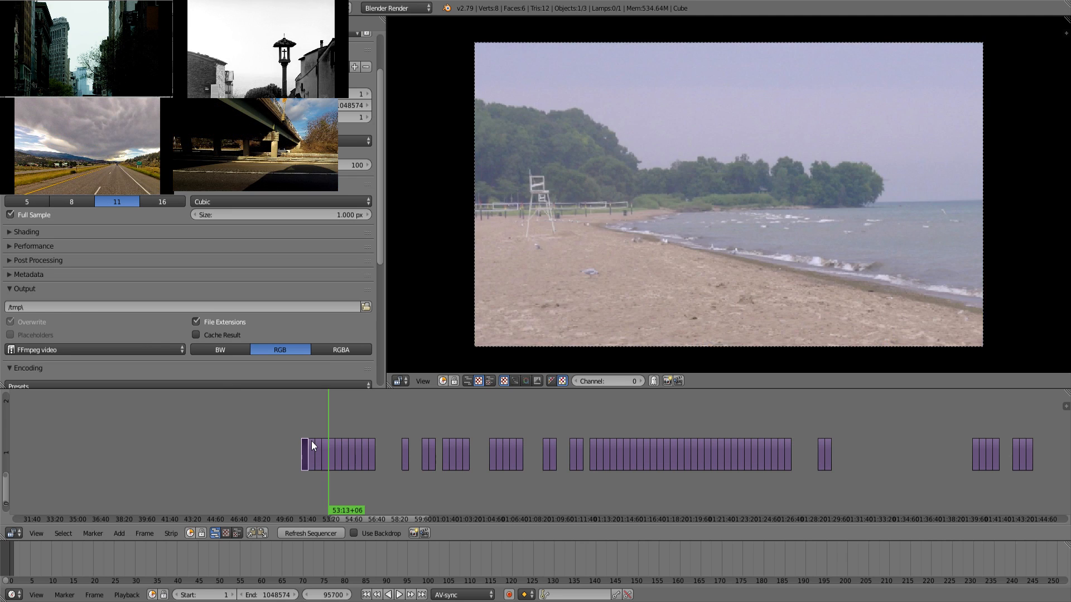
key(Escape)
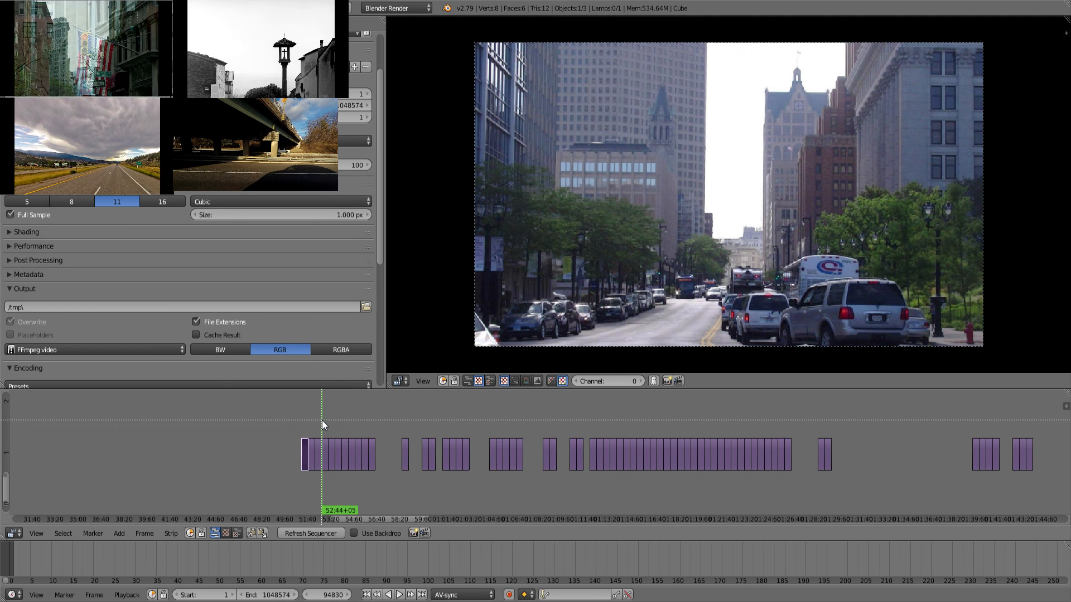
key(b)
drag(323, 416, 270, 507)
key(g)
click(250, 443)
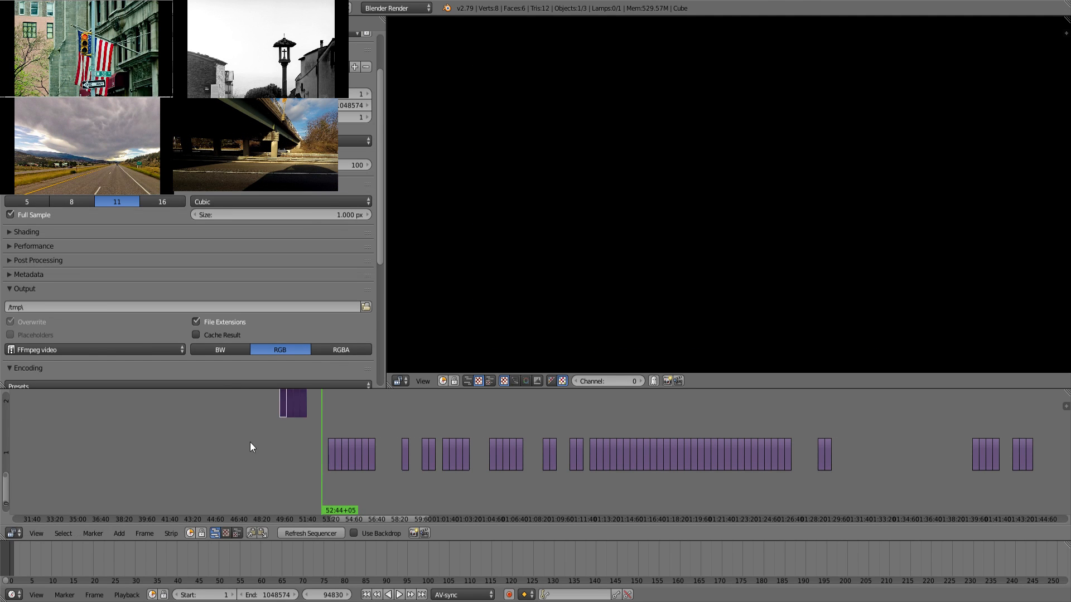
Scrub through the marina and park footage on channel 1 from 53:56 to about 1:25:50 to find more city shots.
click(338, 422)
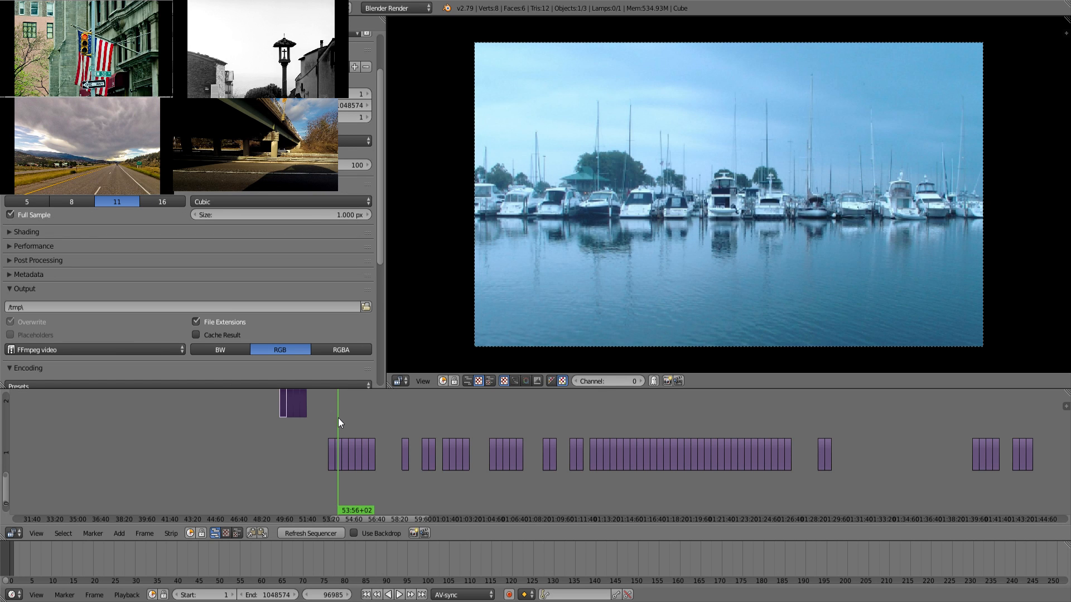
key(alt+a)
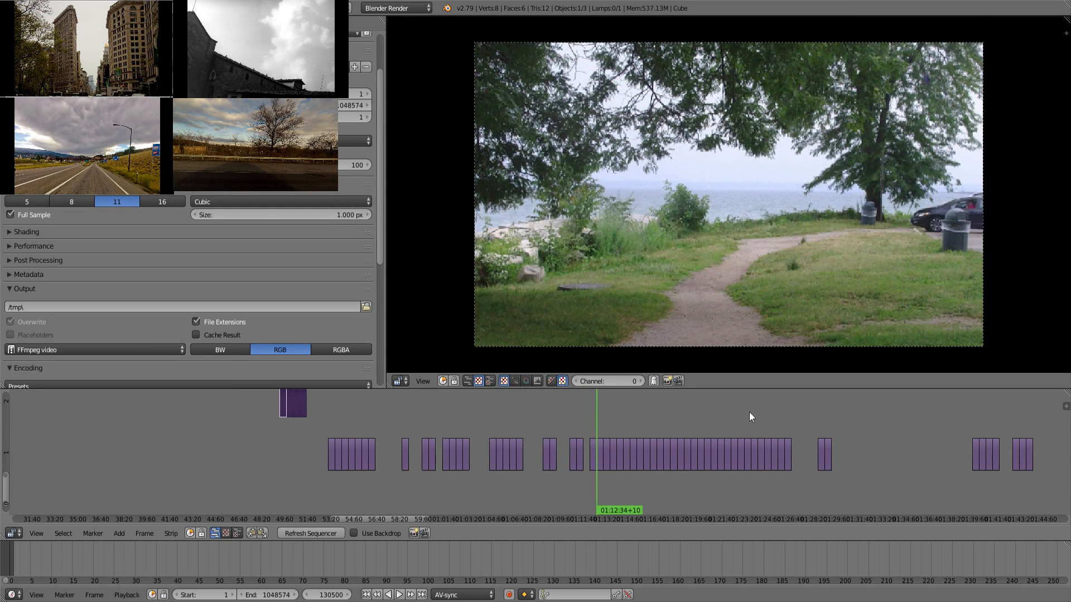
middle_drag(748, 417, 517, 435)
drag(389, 434, 550, 434)
right_click(550, 479)
key(shift+alt+a)
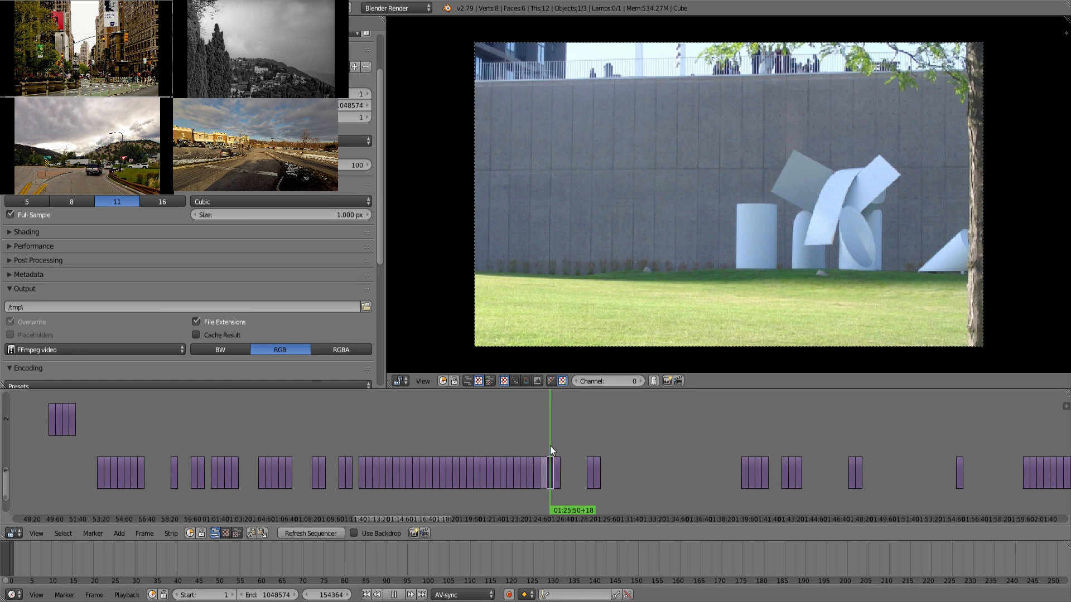
Check the sculpture and waterfront walkway clips from about 1:25:11 to 1:26:26 and move them to channel 2.
drag(550, 447, 541, 484)
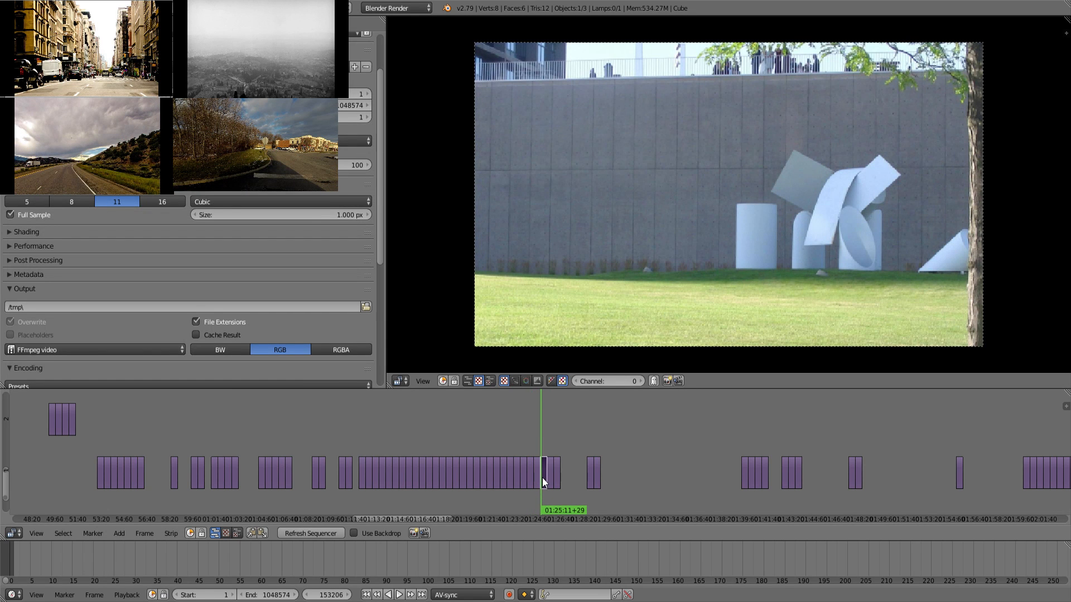
mouse_move(550, 435)
mouse_down()
mouse_move(594, 433)
mouse_move(558, 439)
mouse_up()
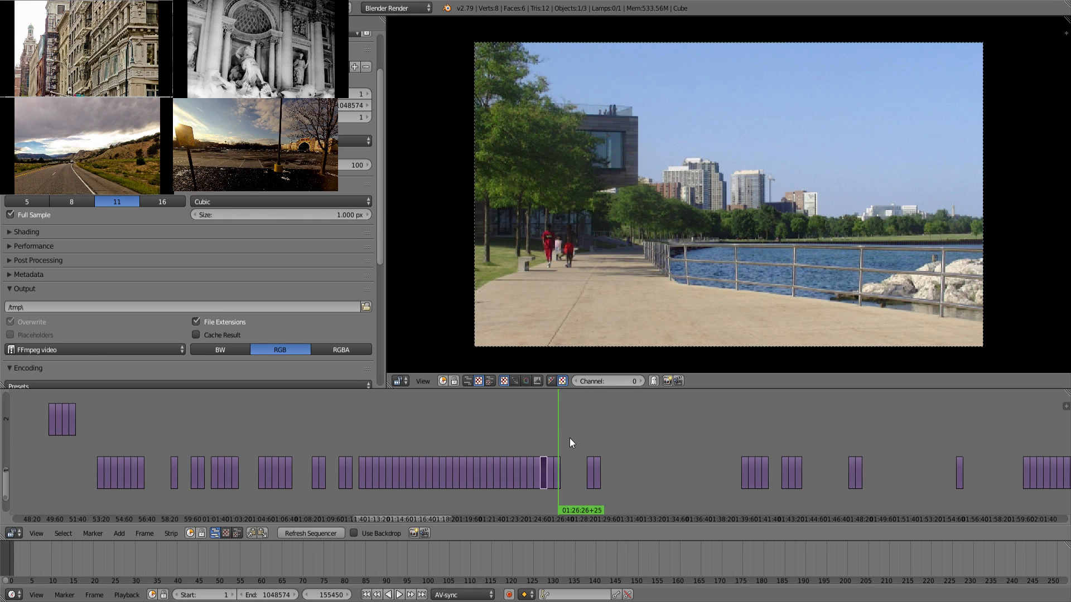
right_drag(544, 497, 544, 440)
click(545, 460)
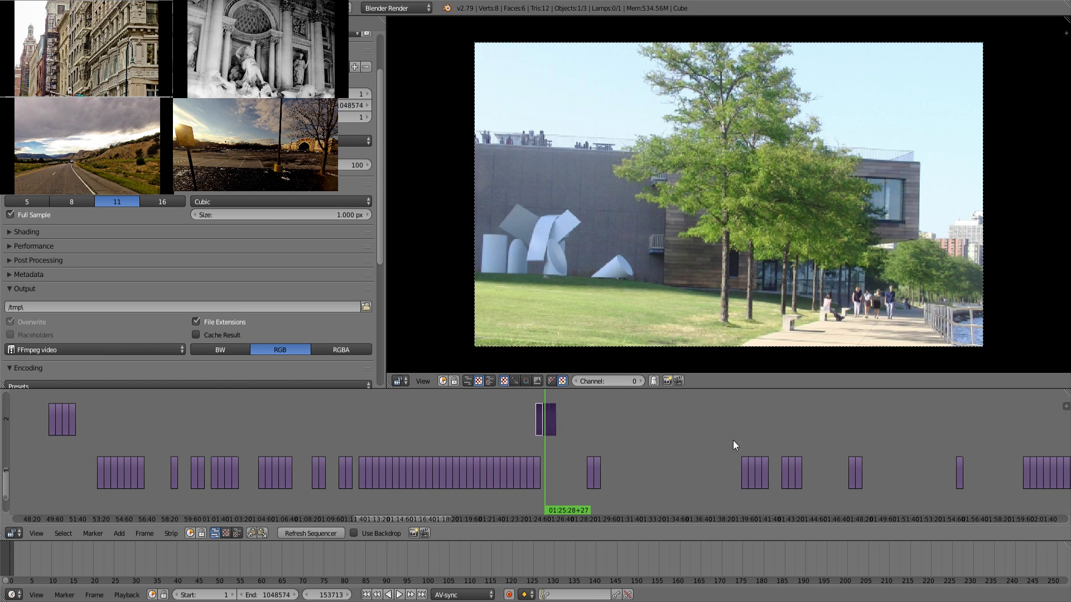
Scrub through the remaining channel 1 footage up to about 2:20:27 to look for more city shots.
drag(747, 437, 801, 440)
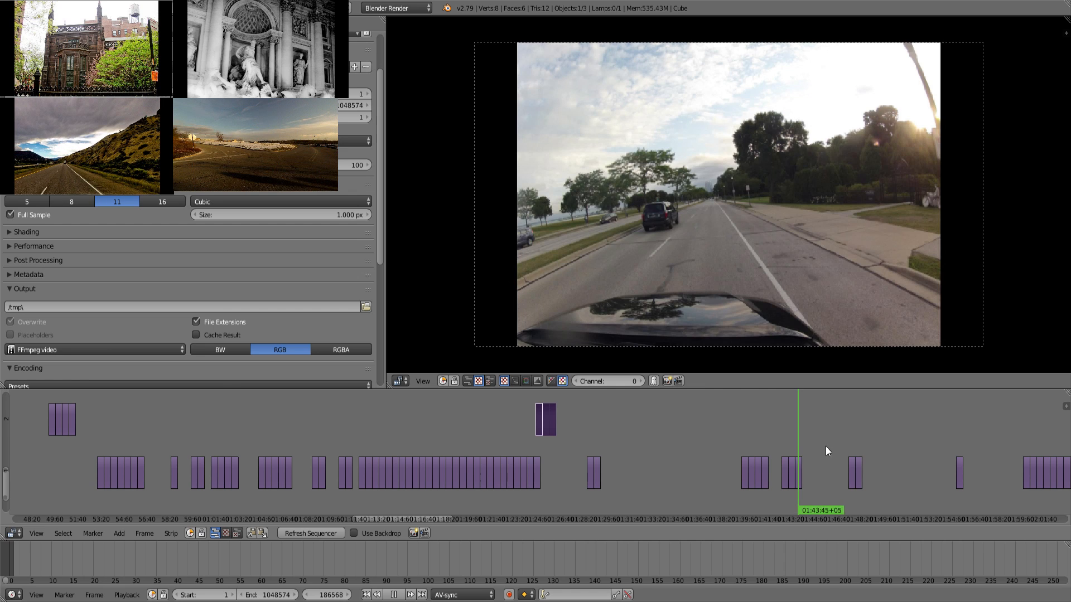
middle_drag(826, 446, 547, 443)
drag(547, 444, 1026, 414)
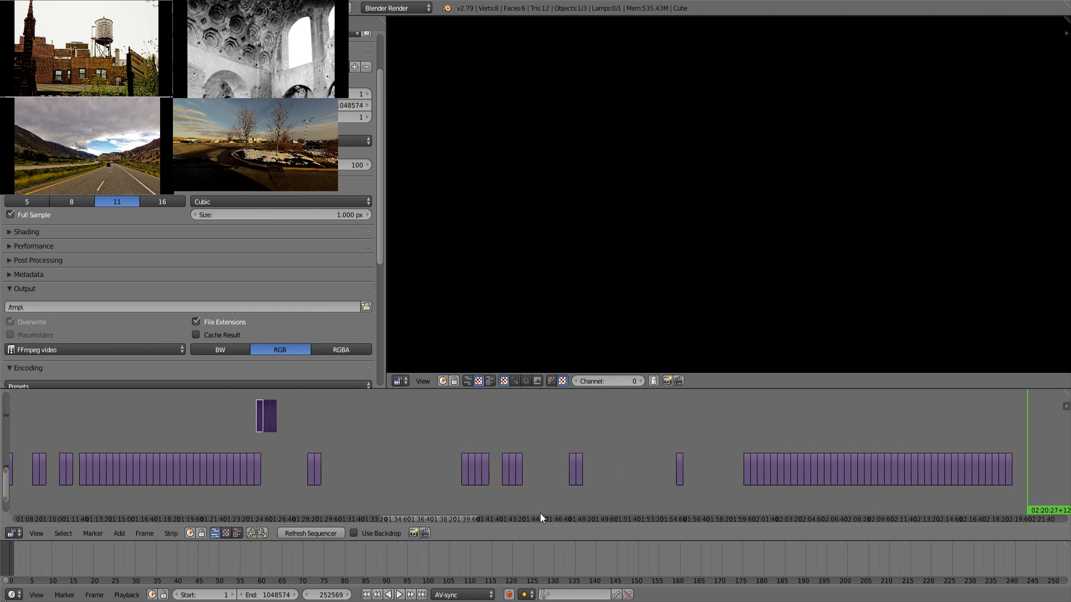
Slide the sculpture and walkway clips along channel 2 to just after the city street clips.
scroll(381, 479, down, 6)
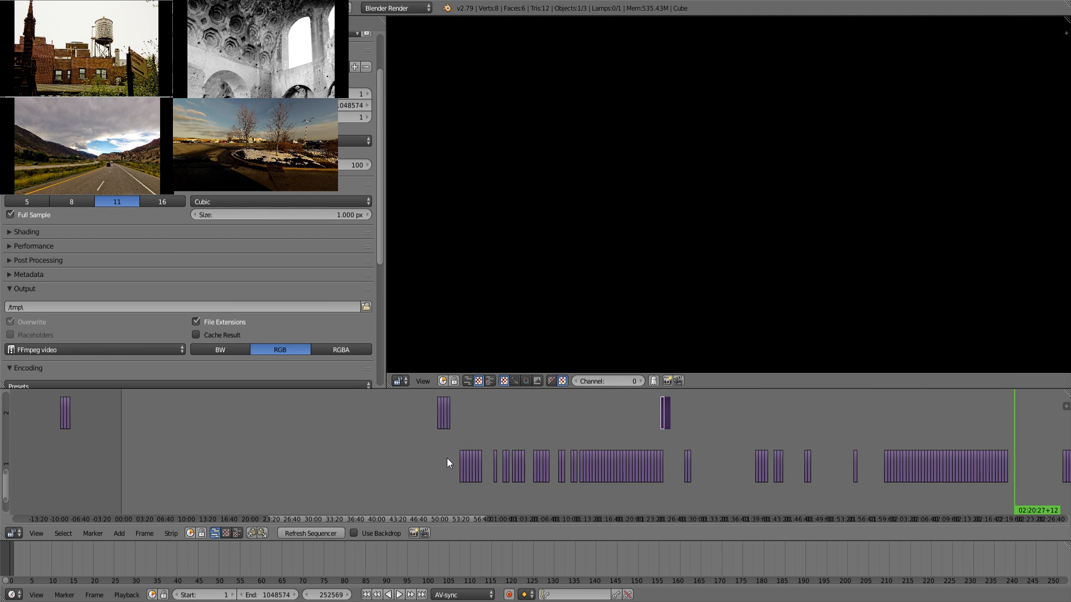
click(447, 457)
middle_drag(650, 437, 650, 453)
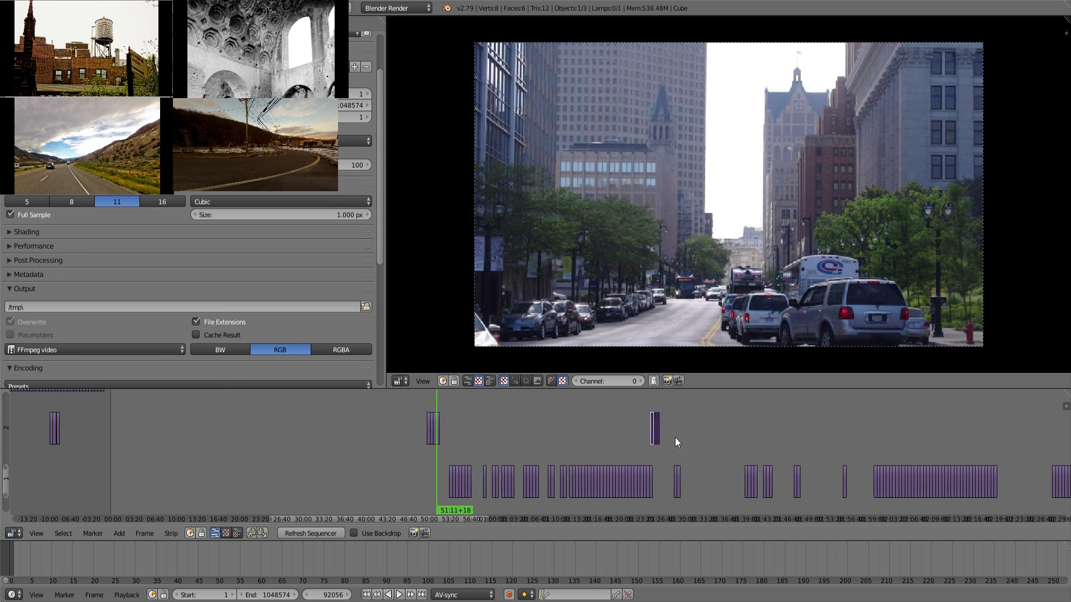
key(g)
click(423, 438)
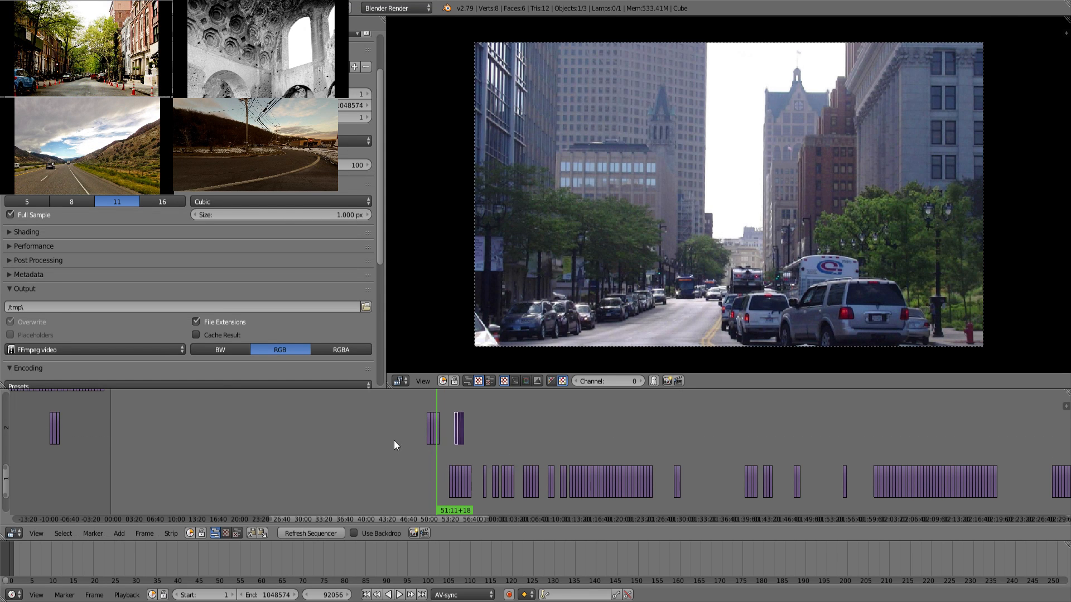
Box-select both city clip groups on channel 2 and slide them back along the timeline to start at about 28:40.
key(a)
key(b)
drag(360, 425, 521, 434)
key(g)
click(369, 438)
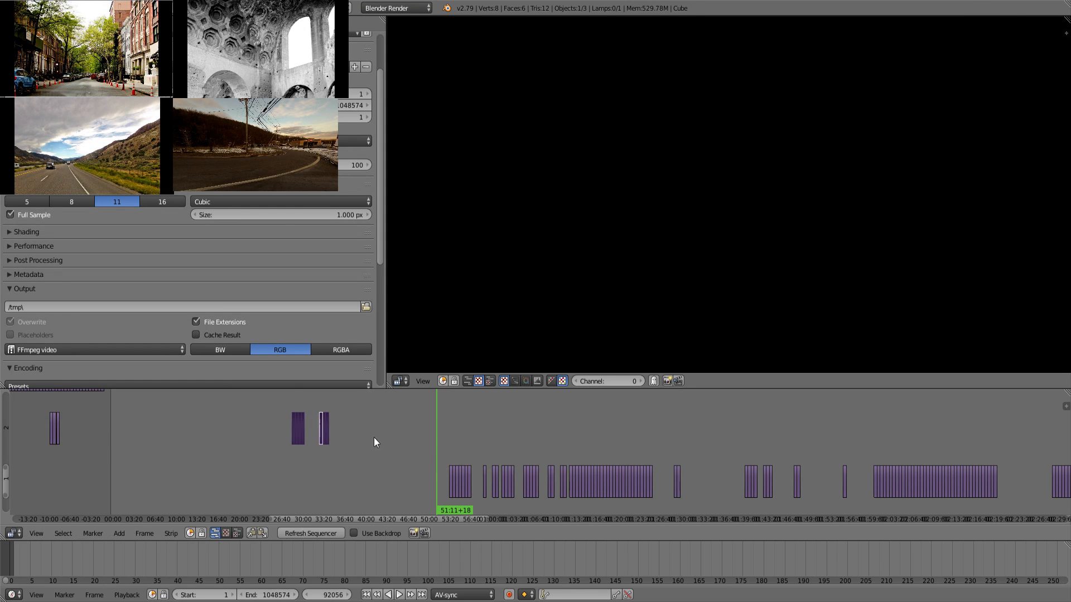
Preview the city clips from 28:42 and scrub the first marina clips on channel 1 from 54:04 to 56:58.
click(293, 475)
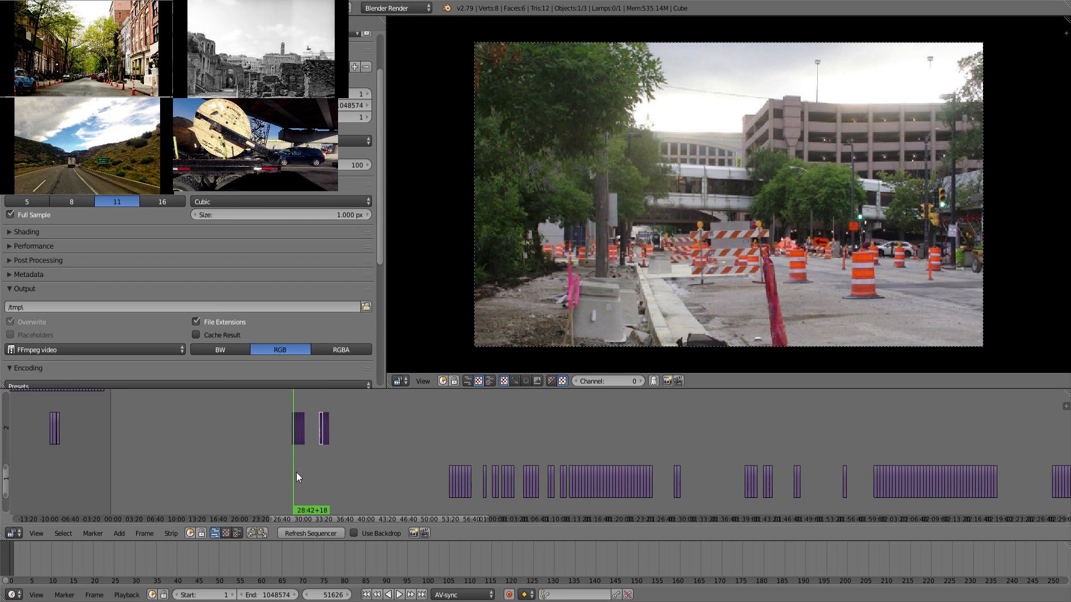
mouse_move(297, 473)
mouse_down()
mouse_move(322, 469)
mouse_move(299, 480)
mouse_move(314, 480)
mouse_up()
key(alt+a)
click(324, 467)
key(alt+a)
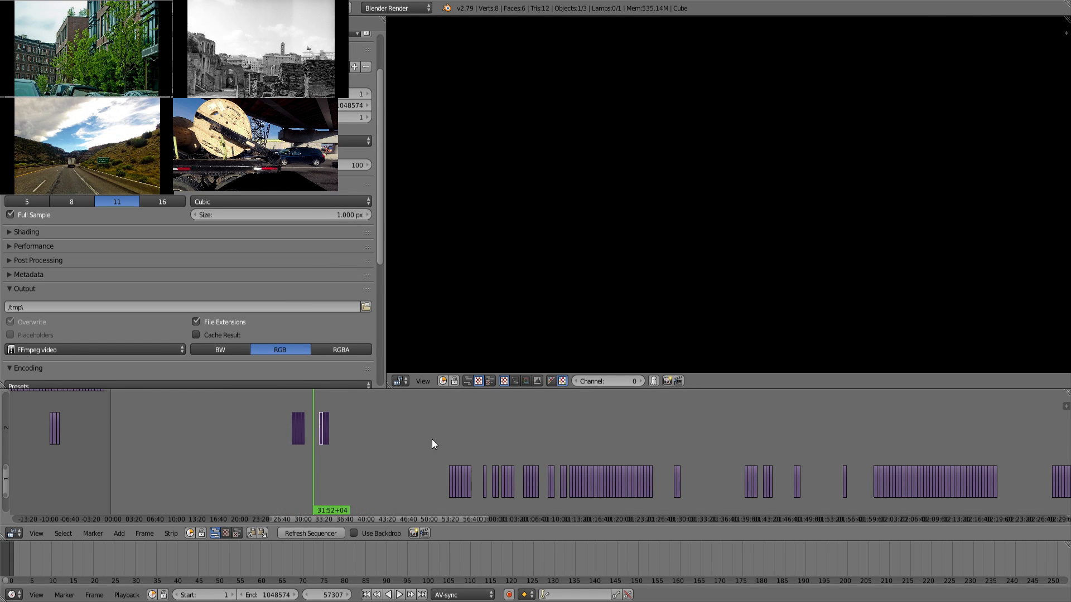
key(alt+a)
drag(456, 440, 578, 440)
click(454, 447)
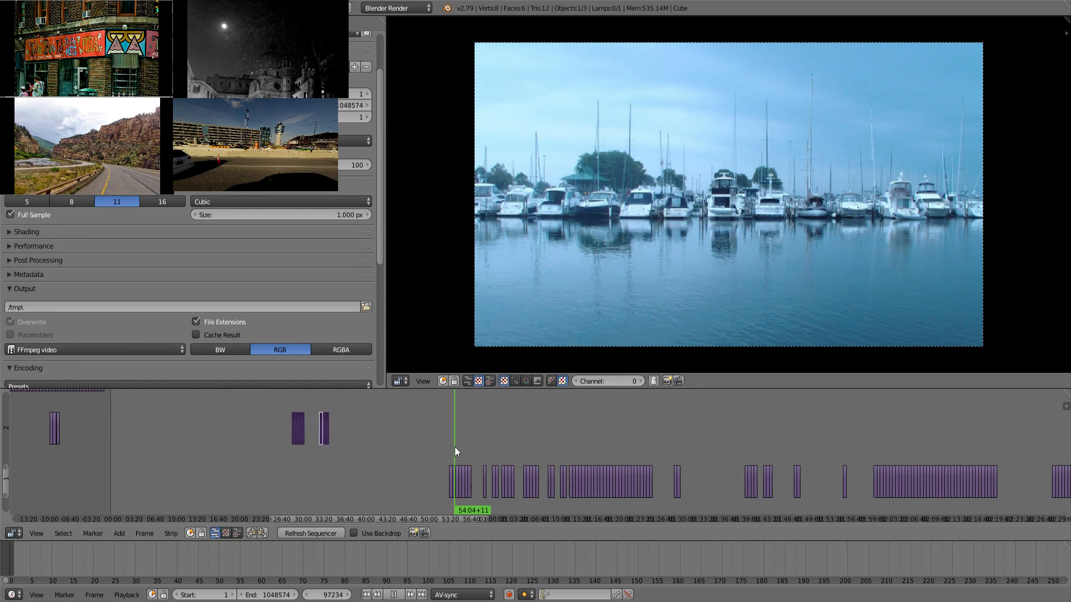
mouse_move(456, 447)
mouse_down()
mouse_move(464, 436)
mouse_move(449, 439)
mouse_move(475, 438)
mouse_up()
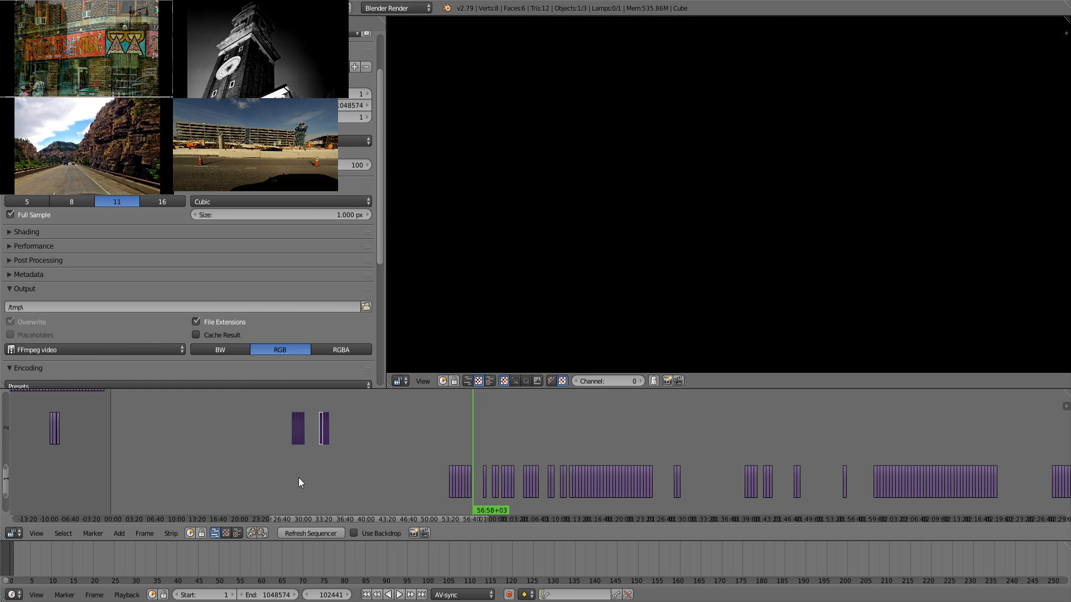
Place the playhead at about 29:03 and close the gaps between the two city clip groups and the channel 1 clips.
drag(299, 478, 296, 480)
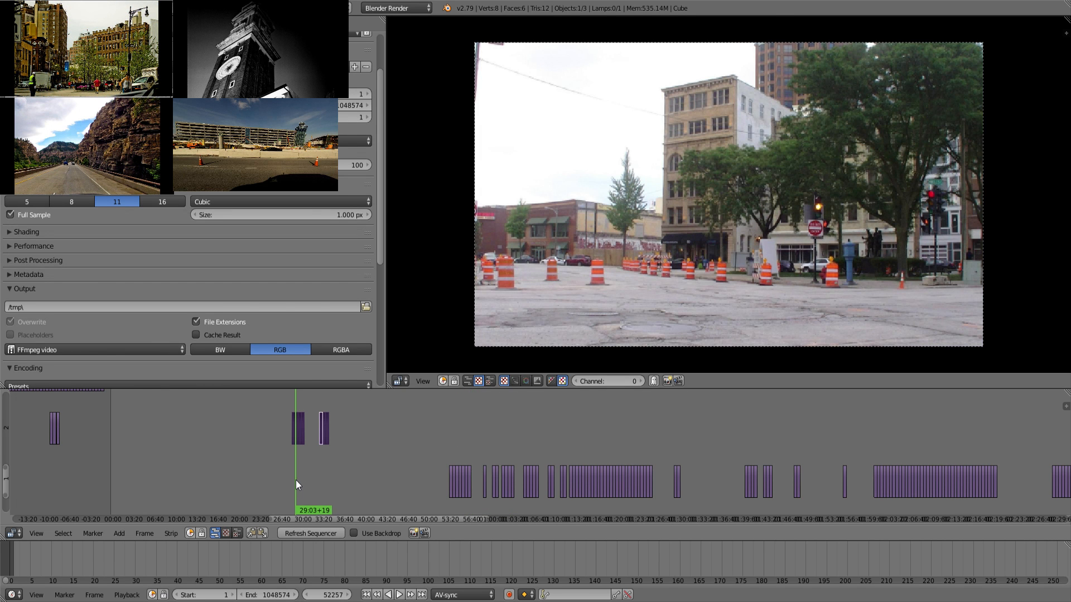
key(BackSpace)
key(BackSpace)
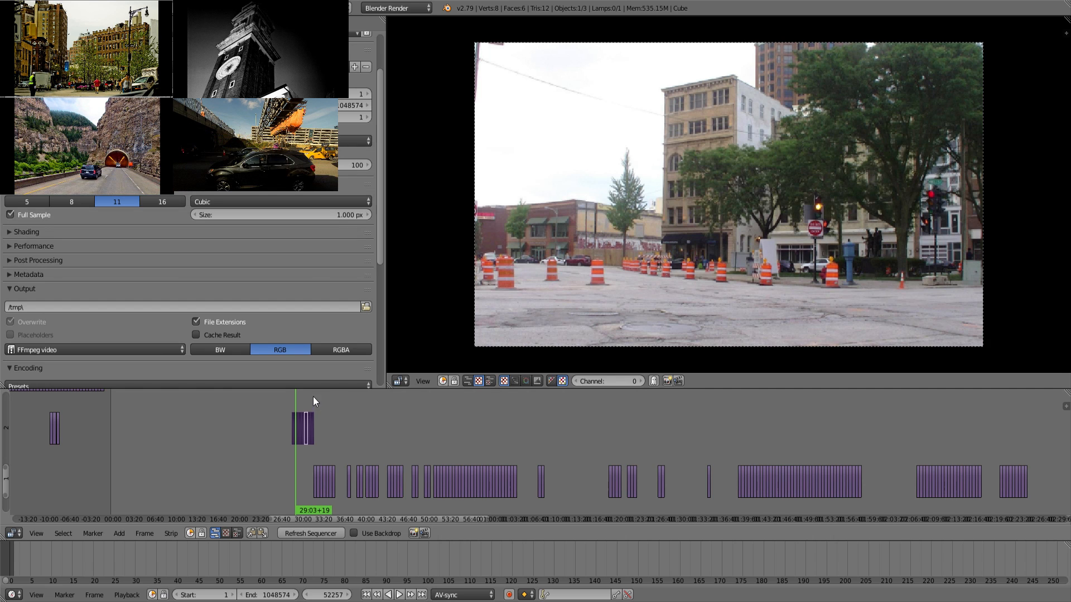
Box-select the city clip groups on channel 2 and move them to channel 4, just before the start of the timeline.
middle_drag(150, 450, 208, 491)
key(b)
drag(400, 476, 294, 452)
middle_drag(294, 452, 443, 505)
key(g)
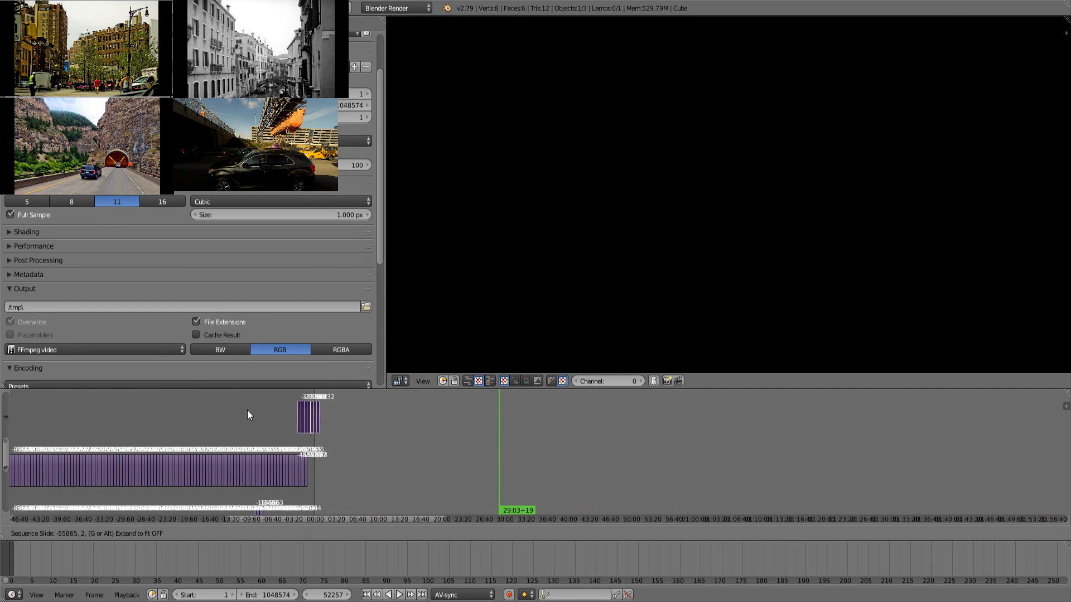
click(232, 411)
Play and scrub the remaining channel 1 clips from about 33:44 to the end of the footage at 2:25:34.
middle_drag(477, 466, 343, 358)
click(382, 430)
key(alt+a)
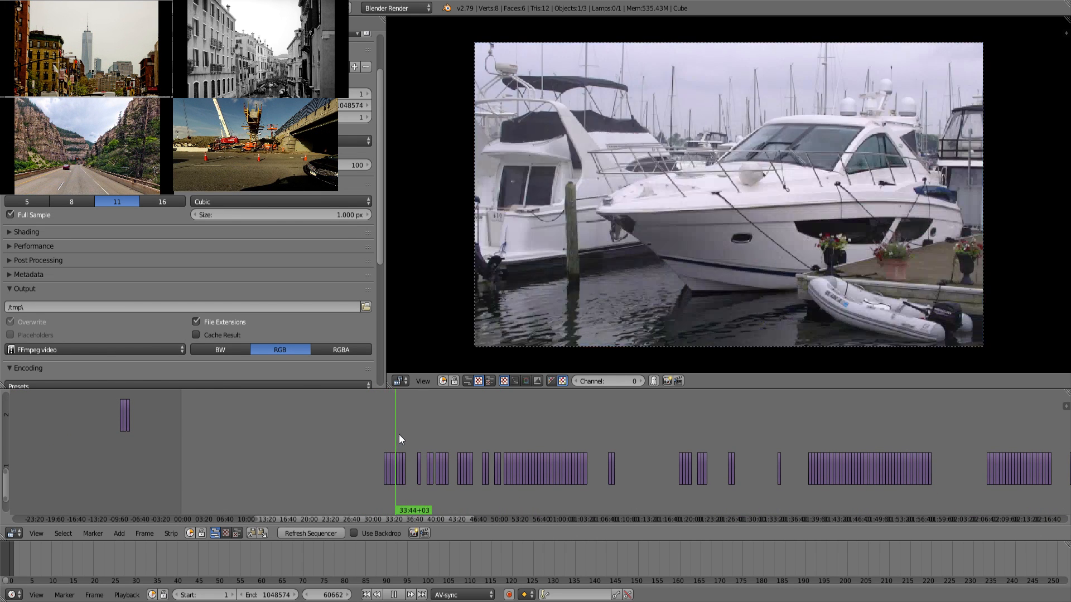
drag(400, 434, 883, 430)
middle_drag(910, 434, 433, 427)
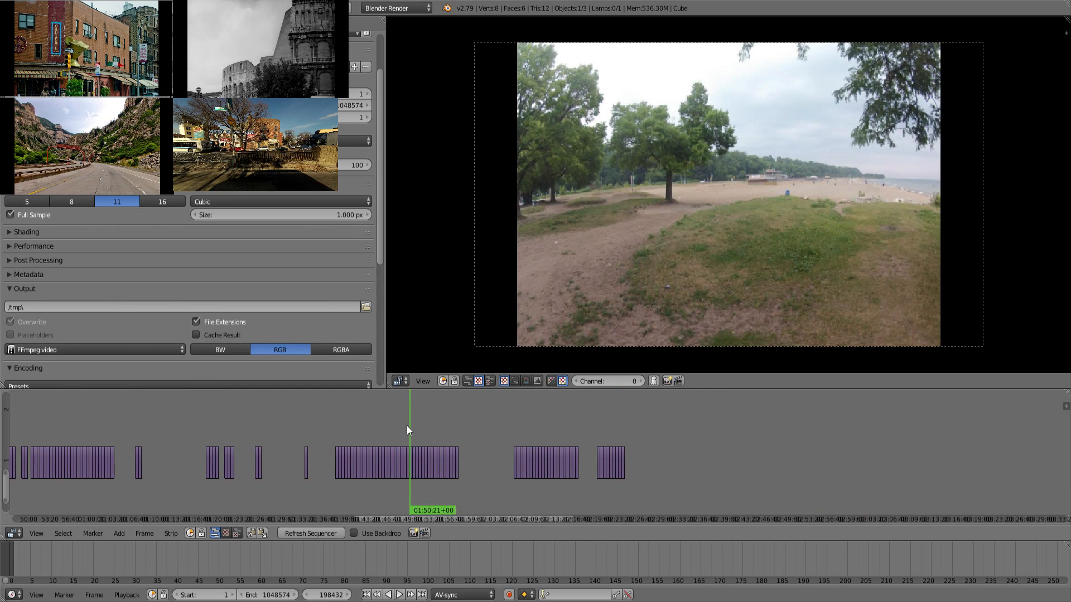
drag(406, 426, 654, 433)
scroll(612, 441, up, 1)
click(605, 425)
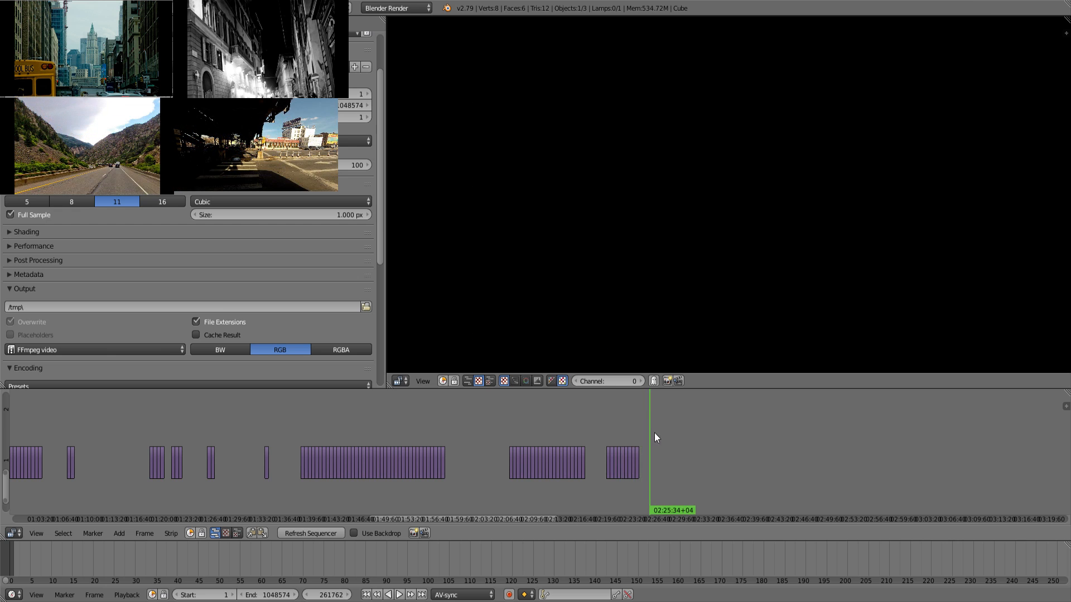
Box-select the last clip group on channel 1 and move it up to channel 3, starting at about 1:04:00.
key(b)
drag(662, 483, 598, 433)
middle_drag(591, 436, 752, 447)
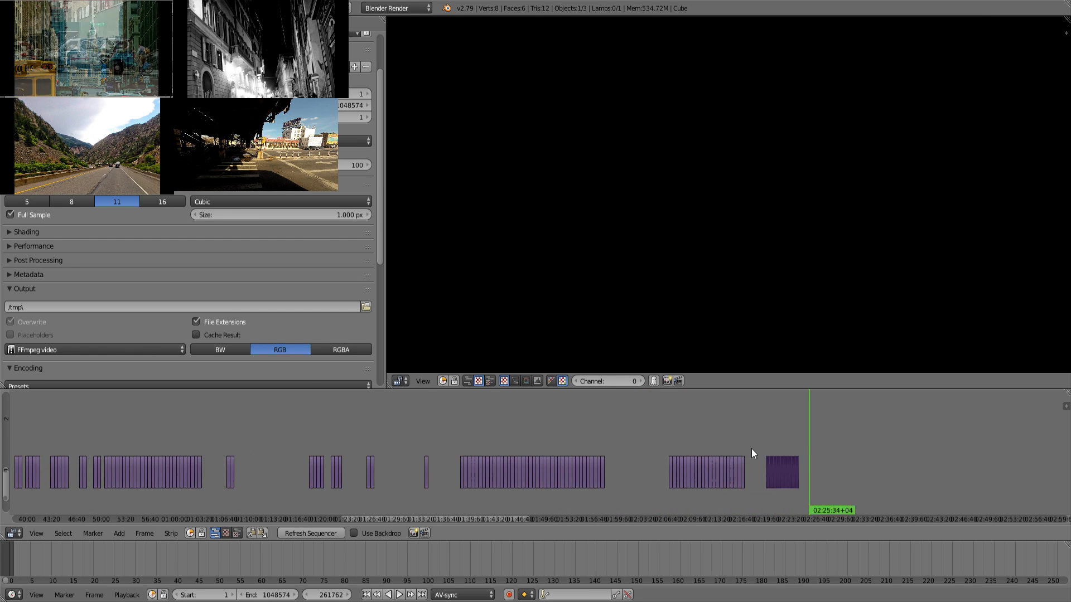
key(g)
click(432, 410)
middle_drag(409, 416, 936, 426)
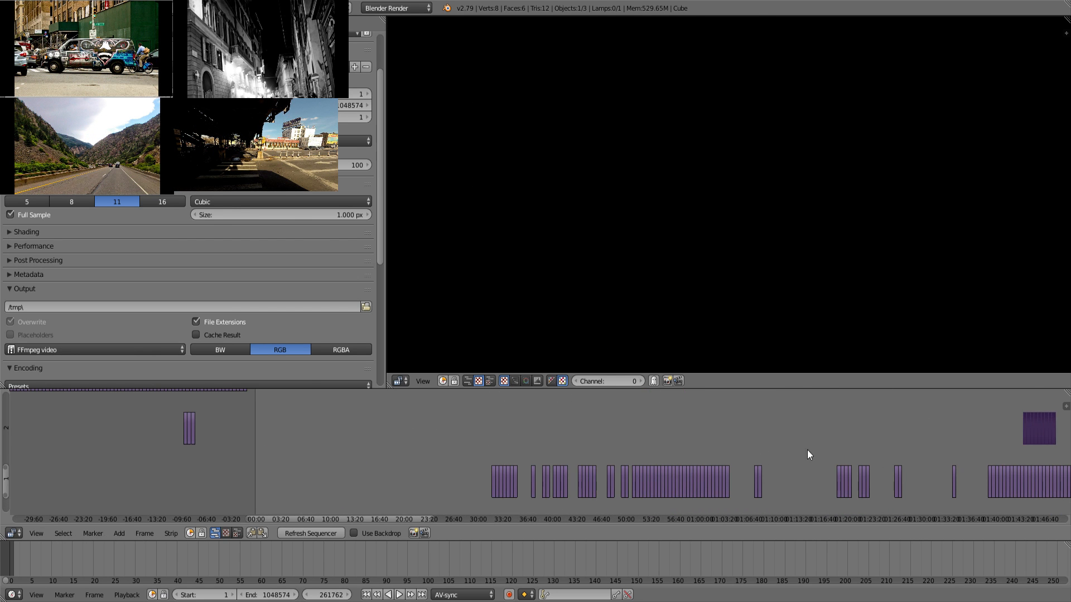
key(g)
click(415, 400)
Move the selected clip group from channel 3 to channel 4 and slide it back to start at about 20:00.
middle_drag(423, 430, 646, 514)
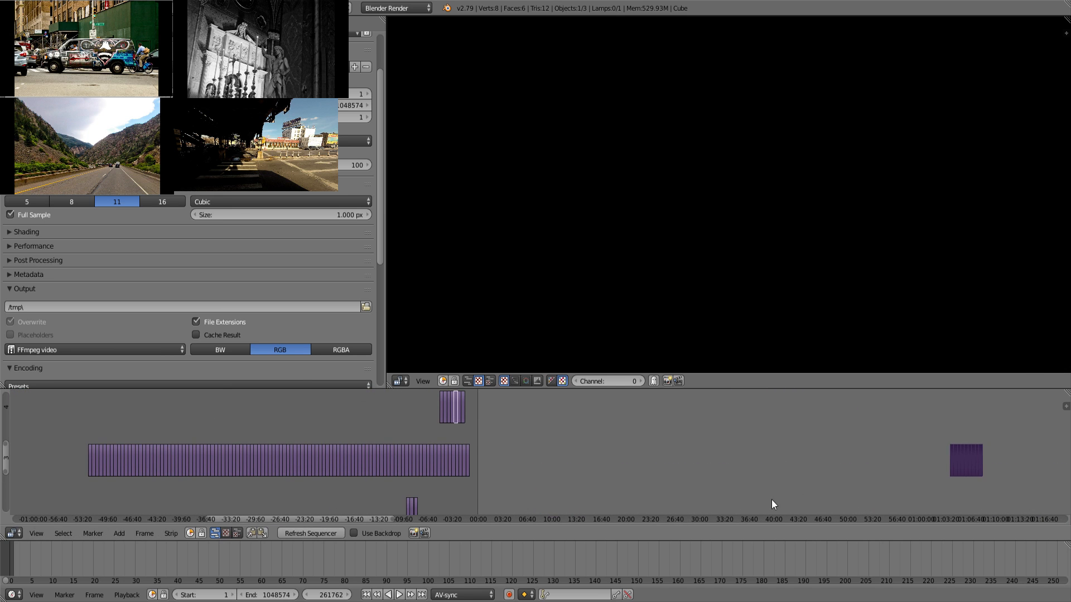
key(g)
click(525, 430)
middle_drag(524, 430, 661, 495)
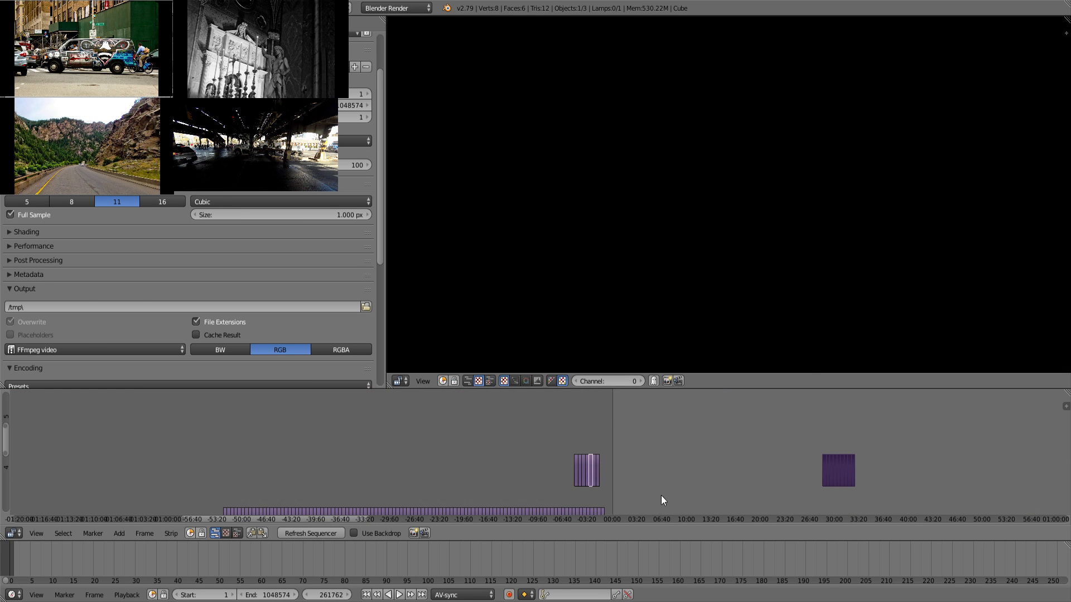
key(g)
click(639, 490)
Join the city clips with the other channel 4 group by closing the gap at 5:30, and slide them back to start at about -20:00.
drag(533, 467, 689, 470)
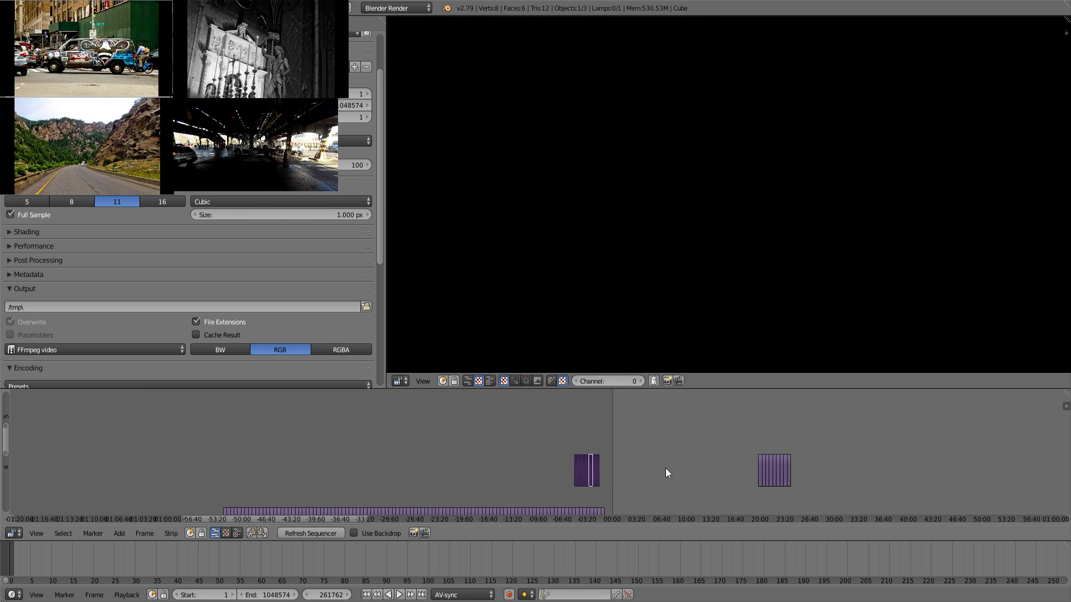
key(g)
click(727, 464)
drag(642, 428, 653, 428)
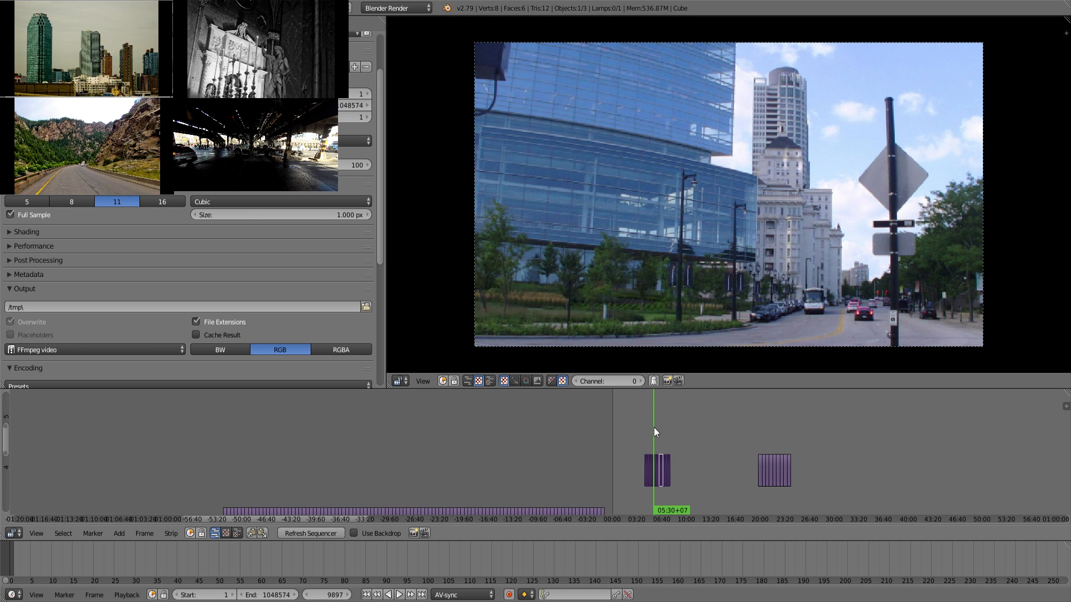
key(BackSpace)
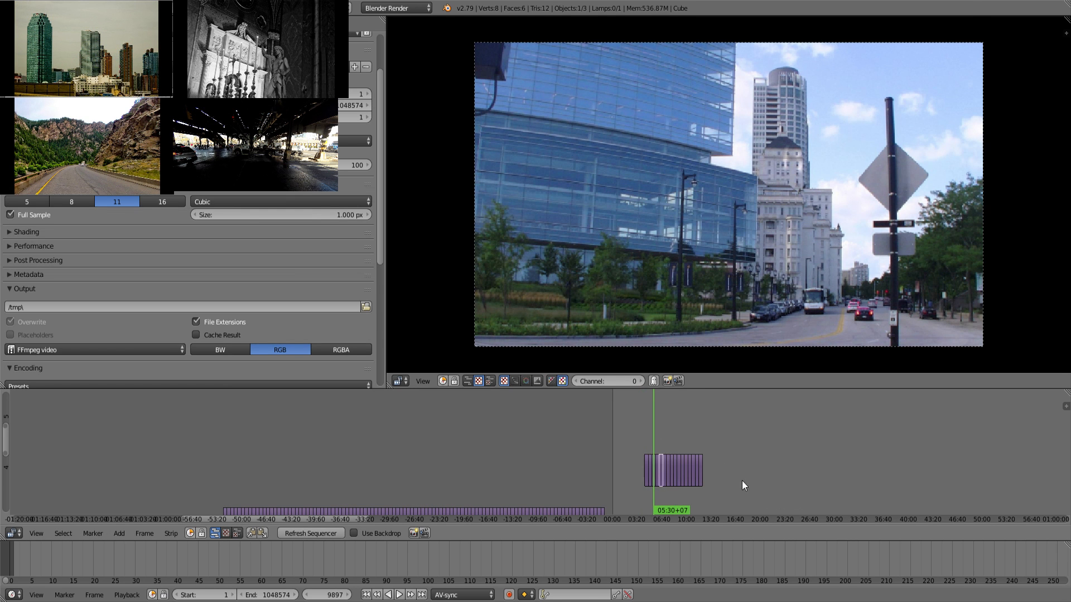
key(g)
click(453, 471)
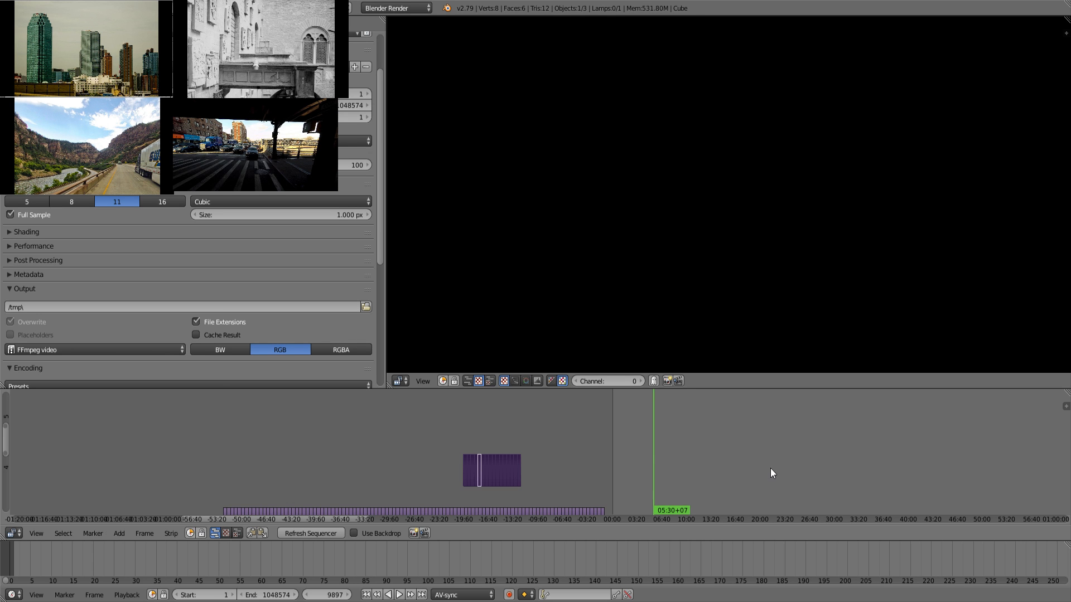
Close the gaps between the clip groups on channel 1, working with the playhead from 21:09 to 1:09:48.
middle_drag(771, 467, 279, 482)
middle_drag(587, 486, 539, 483)
click(235, 482)
key(Escape)
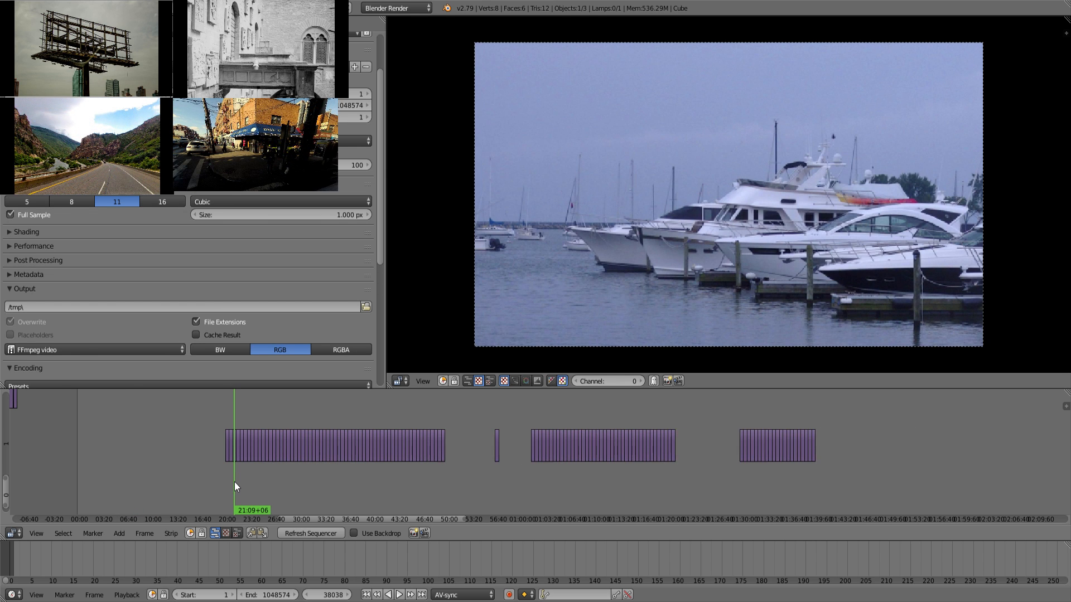
drag(235, 482, 595, 484)
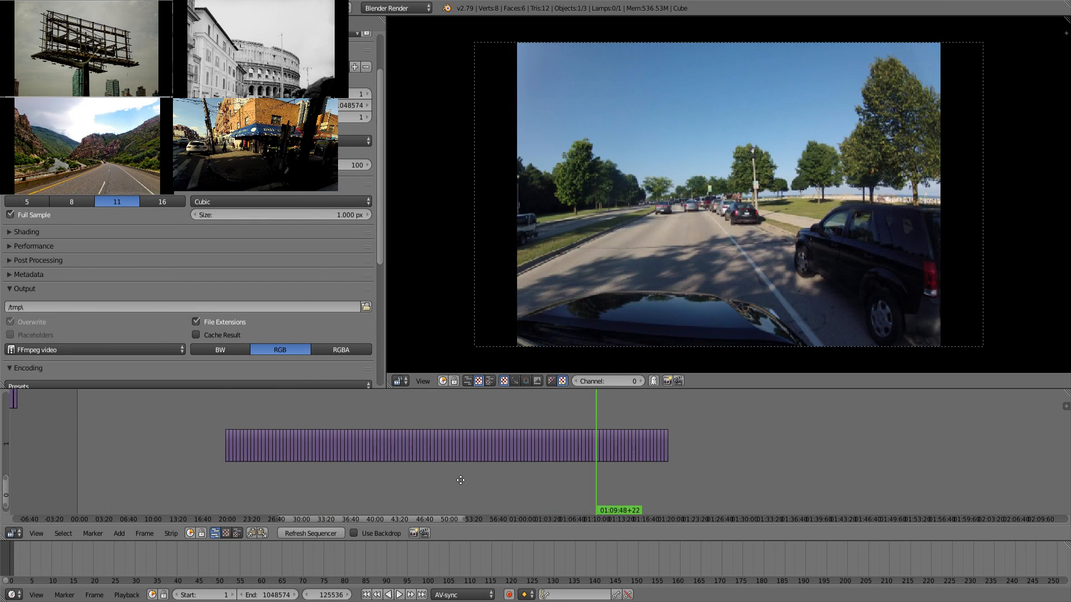
Check the joined channel 1 clips at their start near 20:11, their end near 1:19:44, and in between up to 1:05:31.
middle_drag(518, 478, 589, 500)
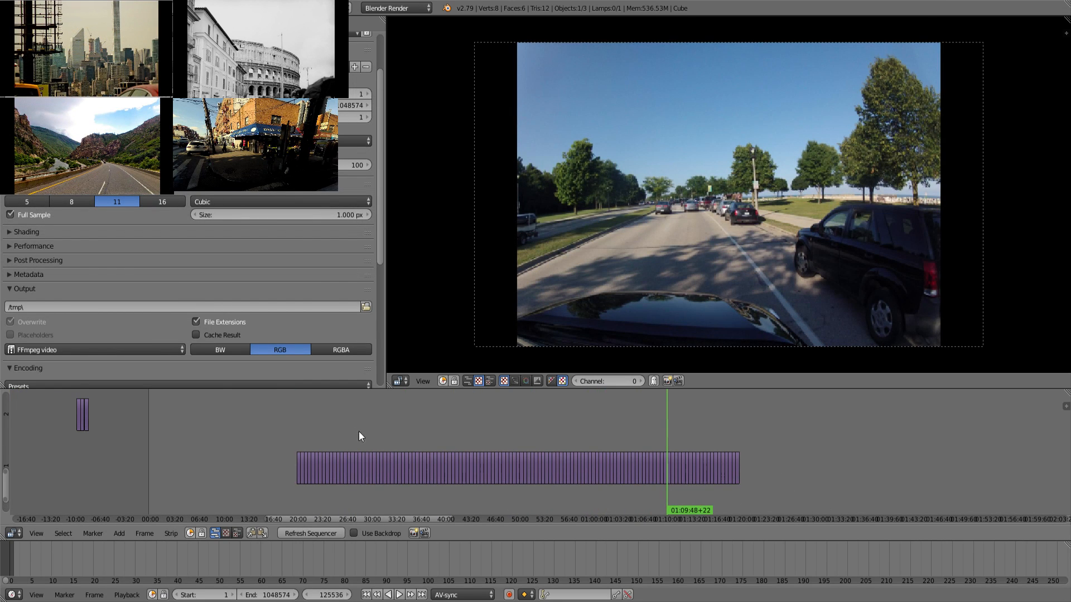
click(299, 438)
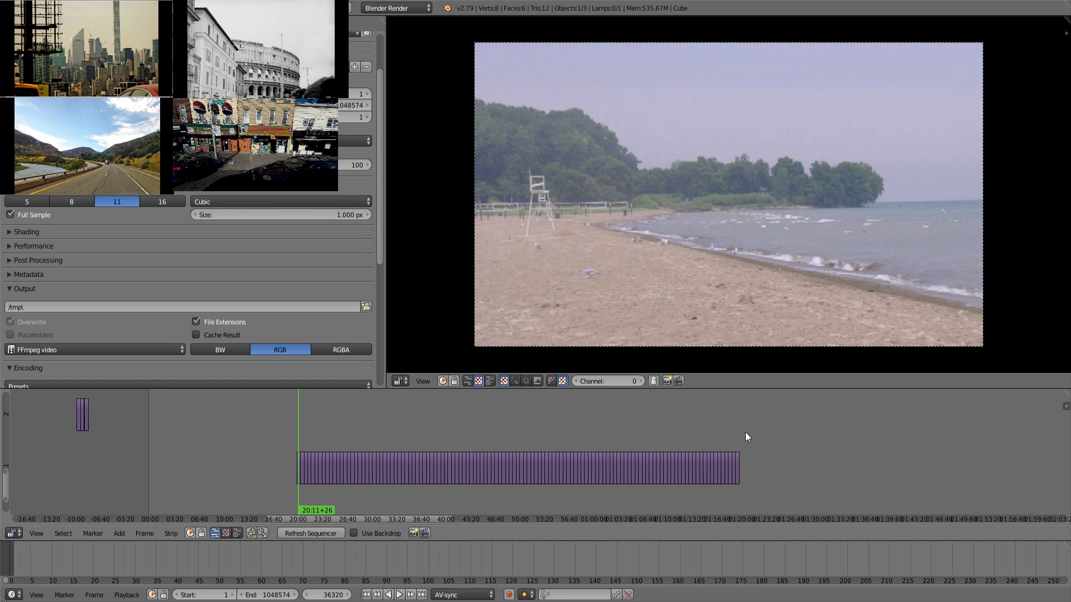
click(735, 434)
click(741, 433)
scroll(764, 456, down, 1)
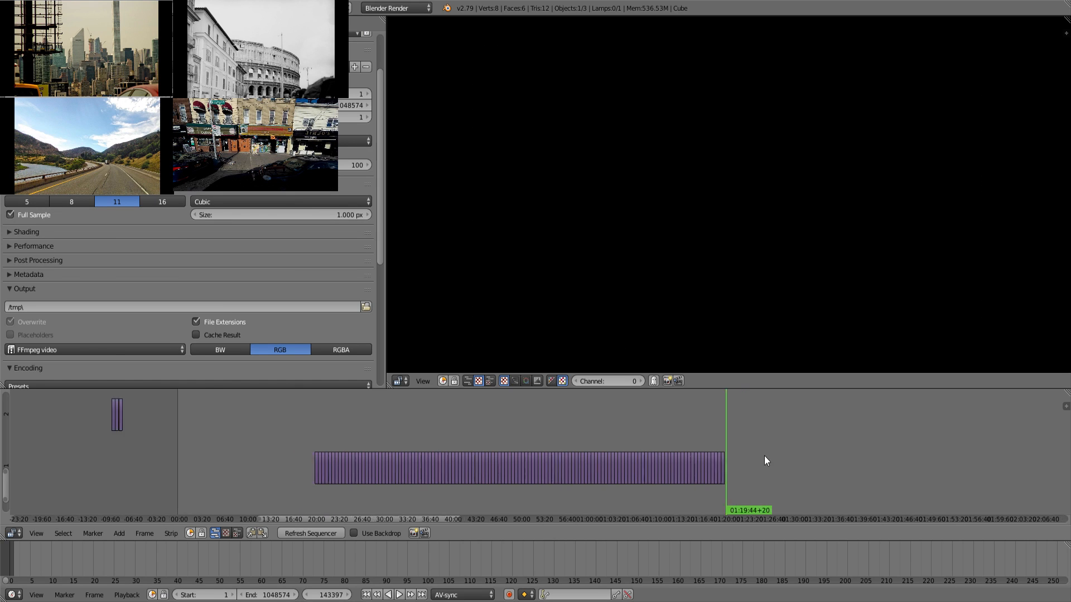
scroll(765, 456, down, 1)
drag(445, 420, 624, 444)
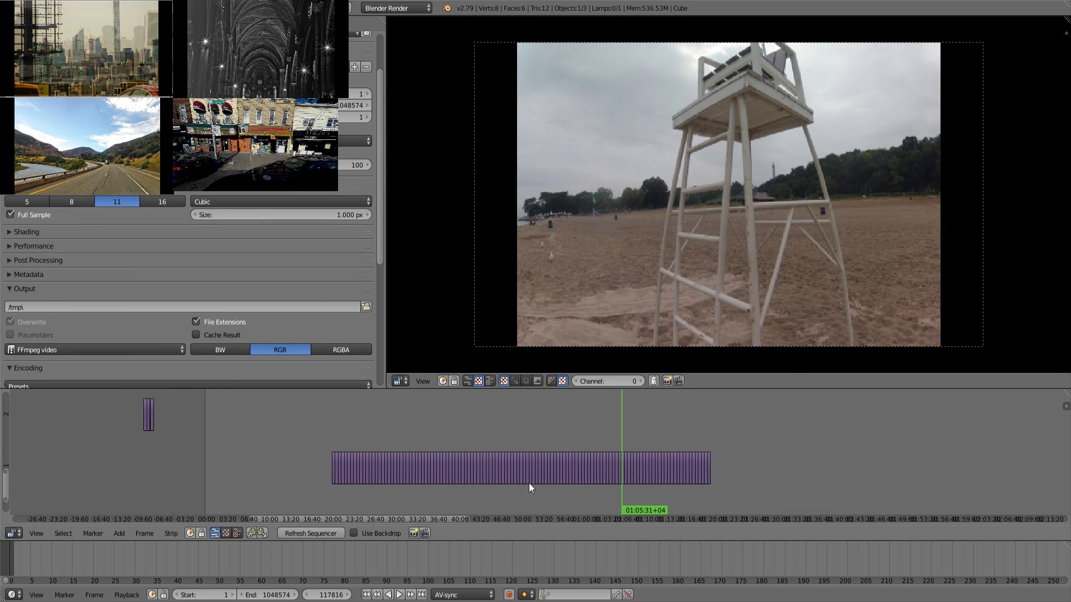
Box-select all clips on channel 1, move them to channel 5 ending about two minutes before frame 0, and place the playhead at frame 0.
middle_drag(528, 483, 989, 510)
key(b)
drag(1014, 494, 604, 454)
key(g)
click(627, 422)
middle_drag(629, 423, 709, 517)
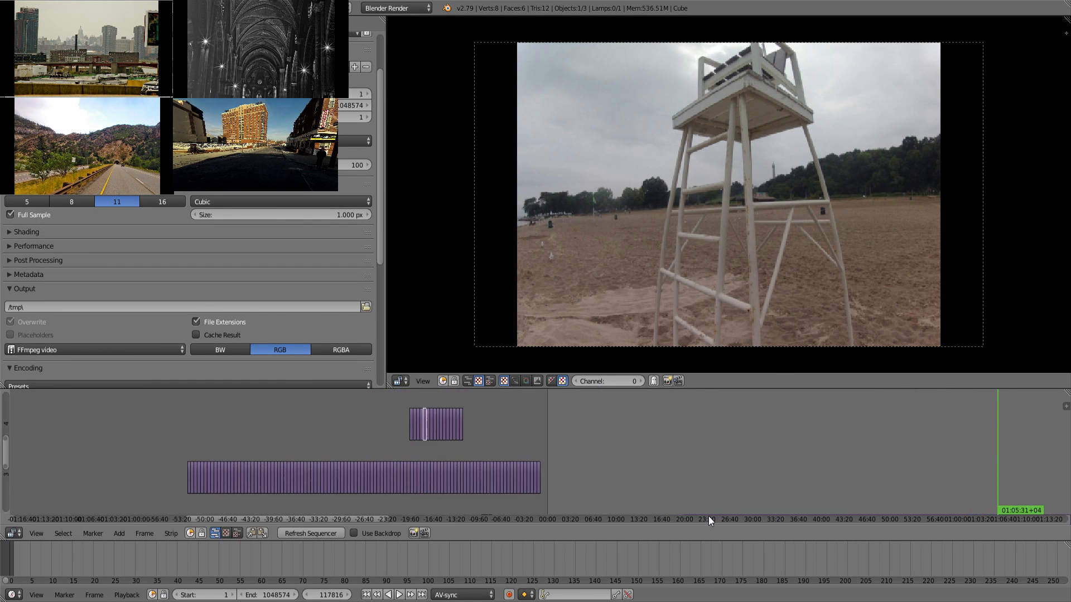
key(g)
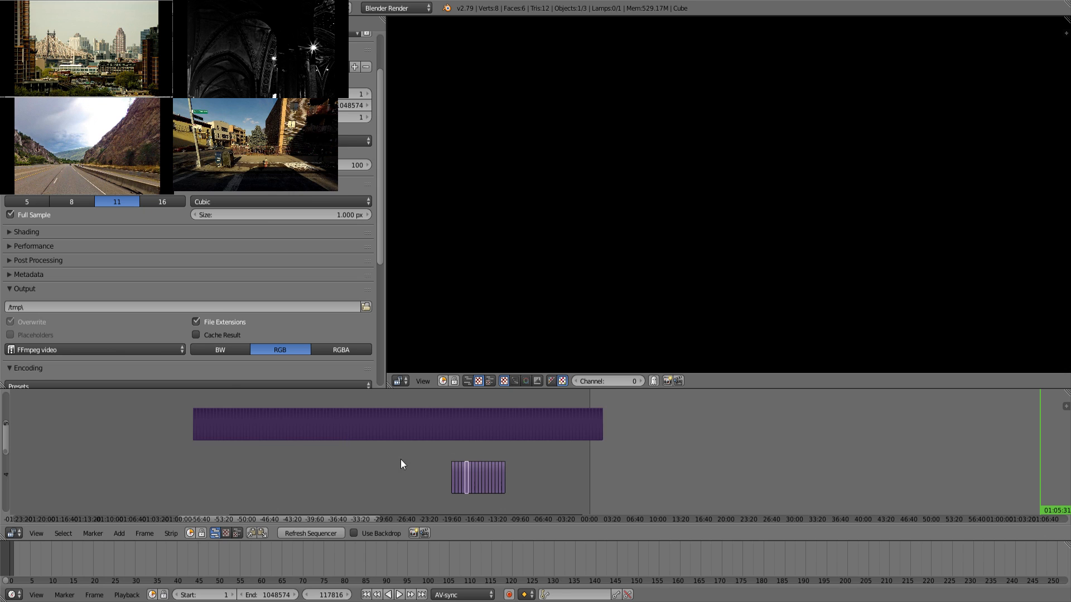
click(386, 460)
key(shift+Left)
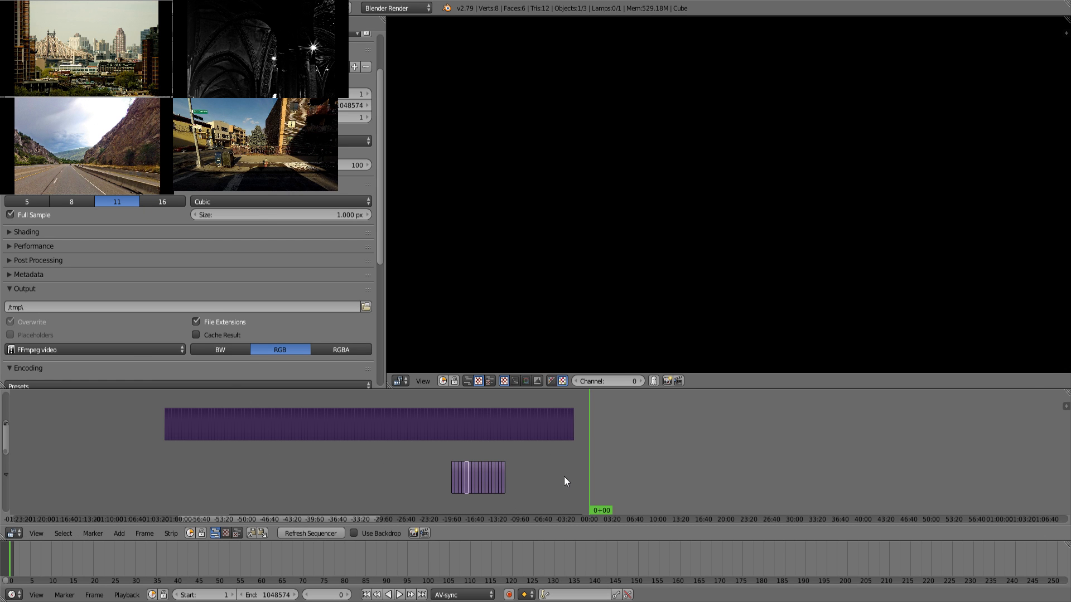
middle_drag(564, 476, 396, 424)
middle_drag(534, 466, 727, 396)
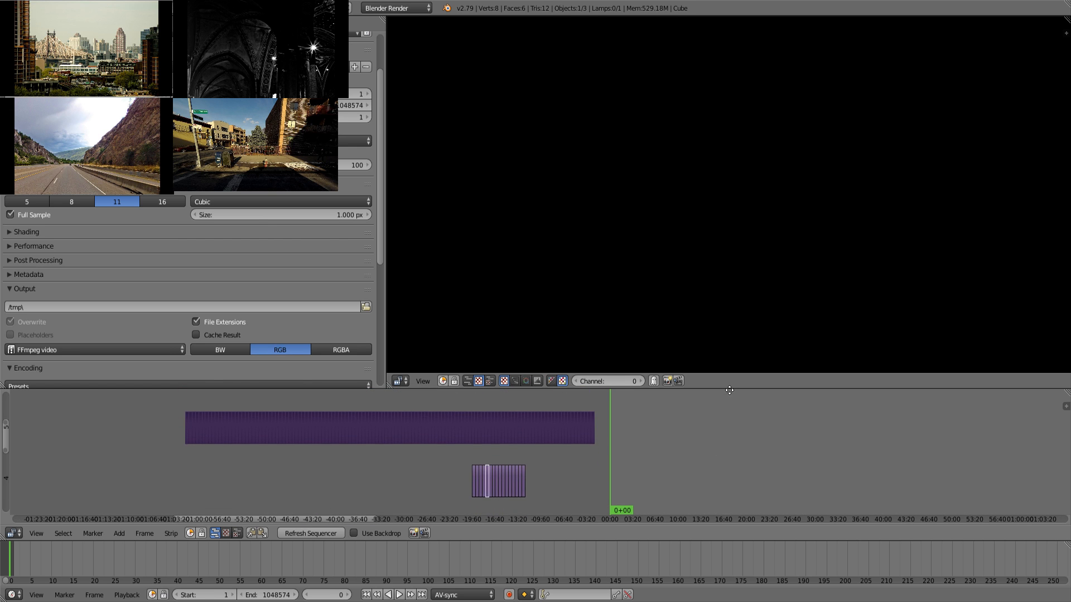
middle_drag(725, 496, 719, 402)
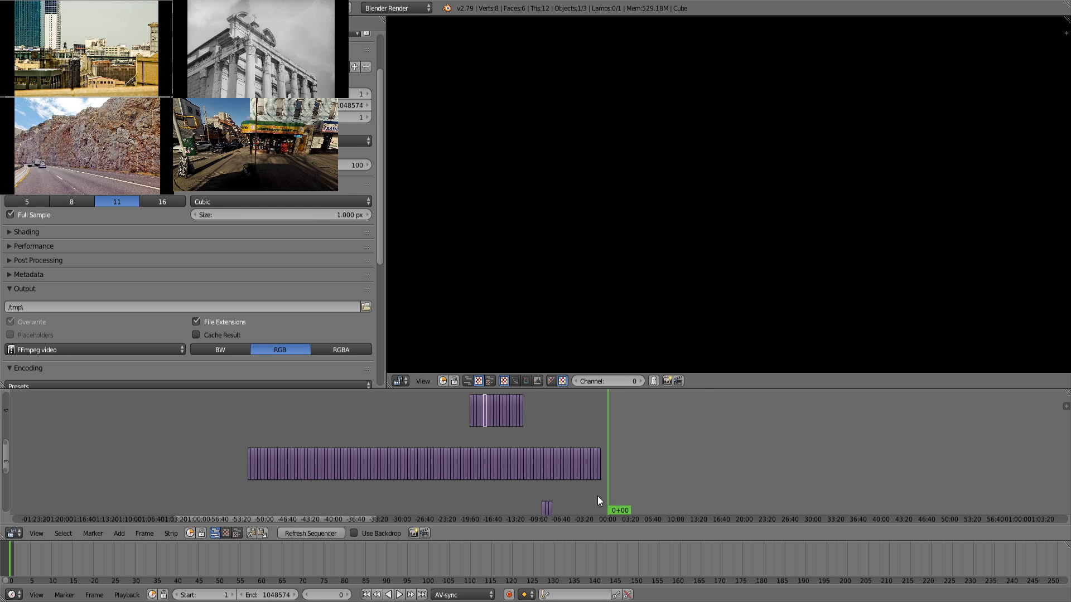
middle_drag(727, 480, 601, 433)
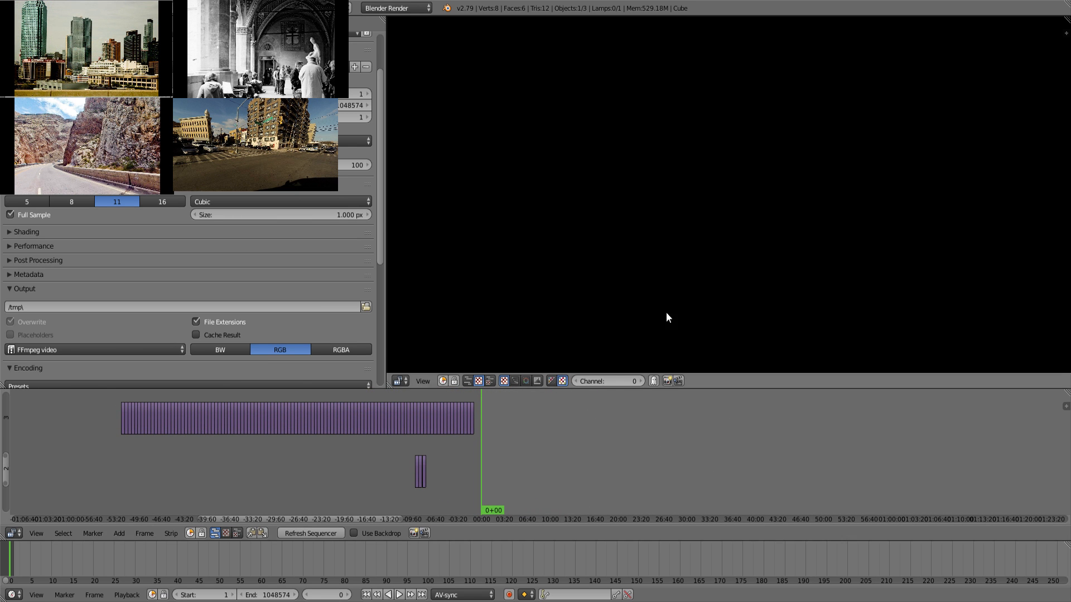